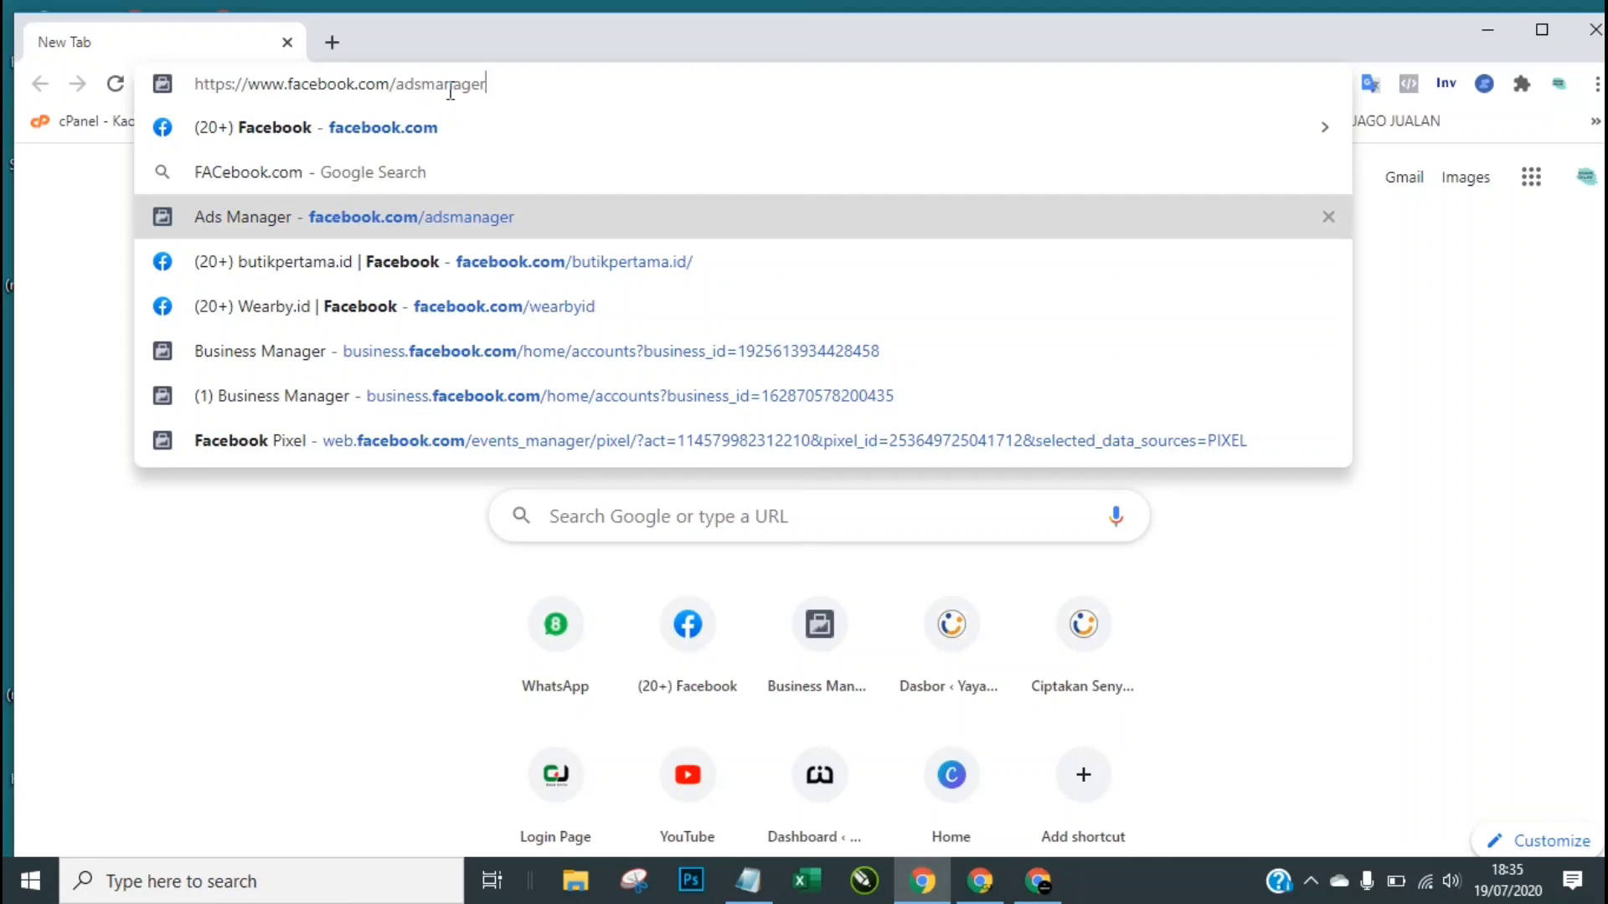
Step: Load facebook.com/adsmanager, and in the Notepad checklist begin item 2 on a new line
key("Return")
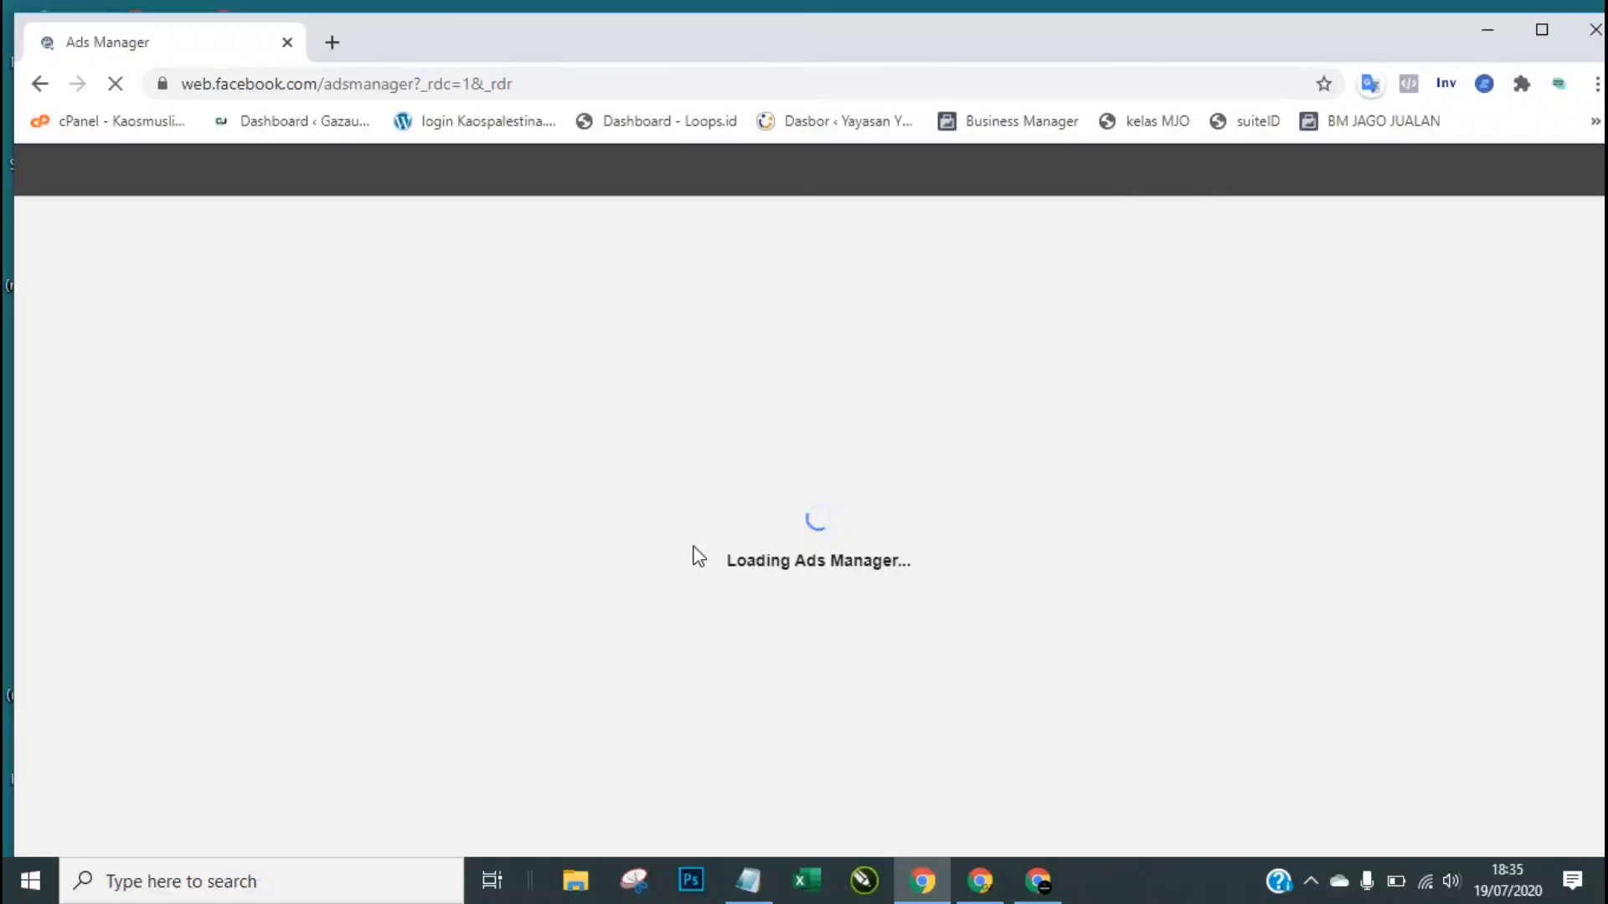
left_click(748, 879)
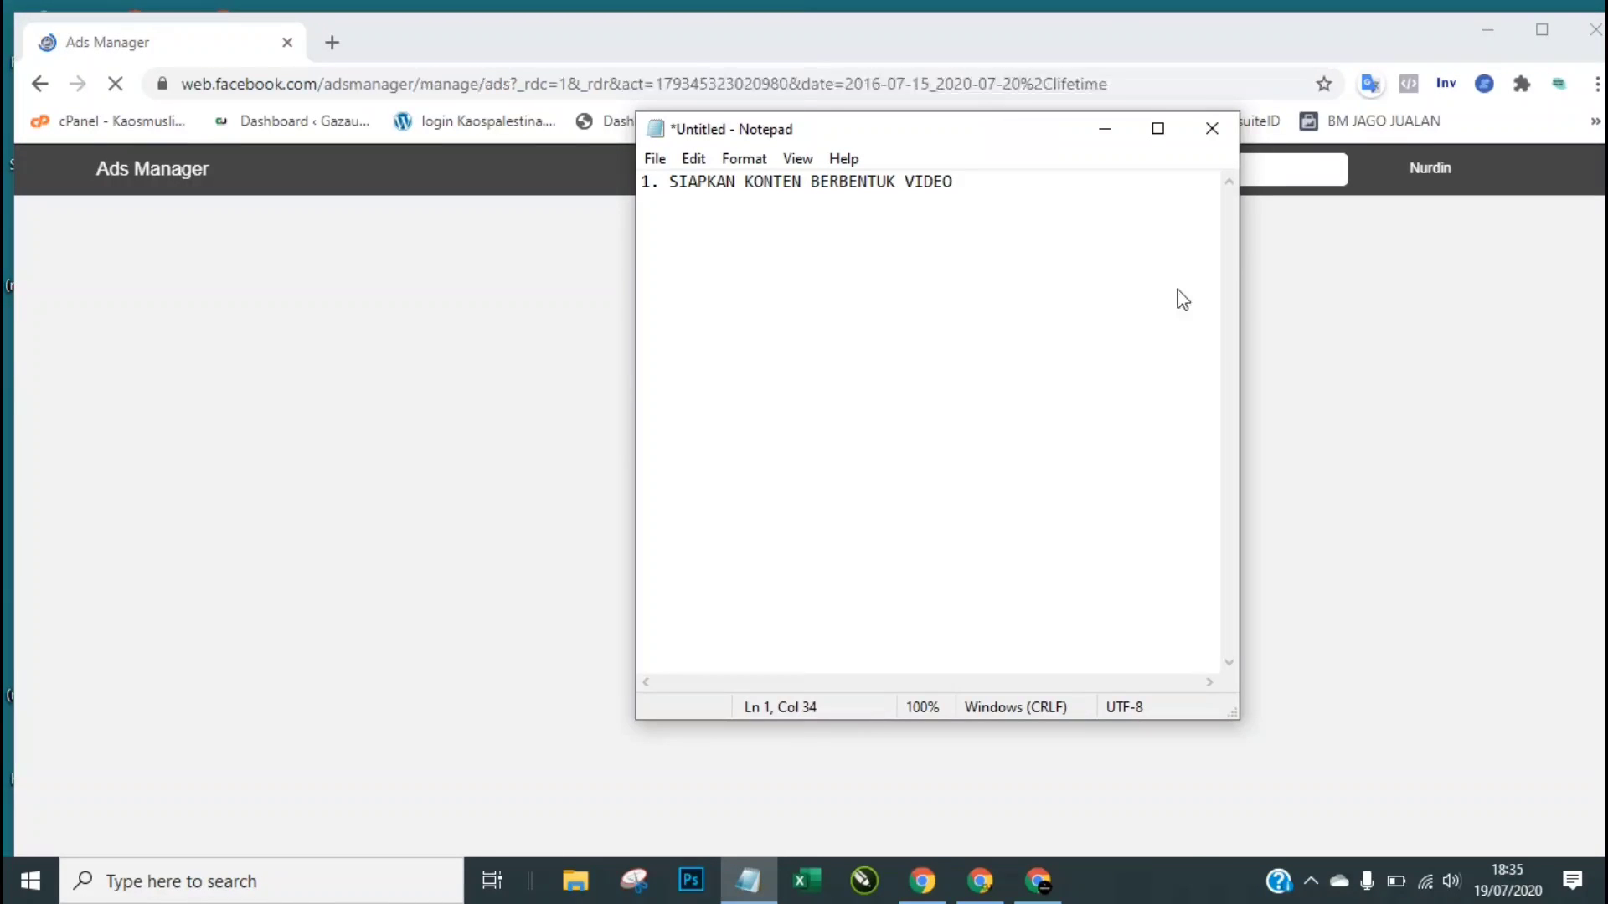
left_click_drag(1021, 130, 1181, 296)
left_click(1147, 357)
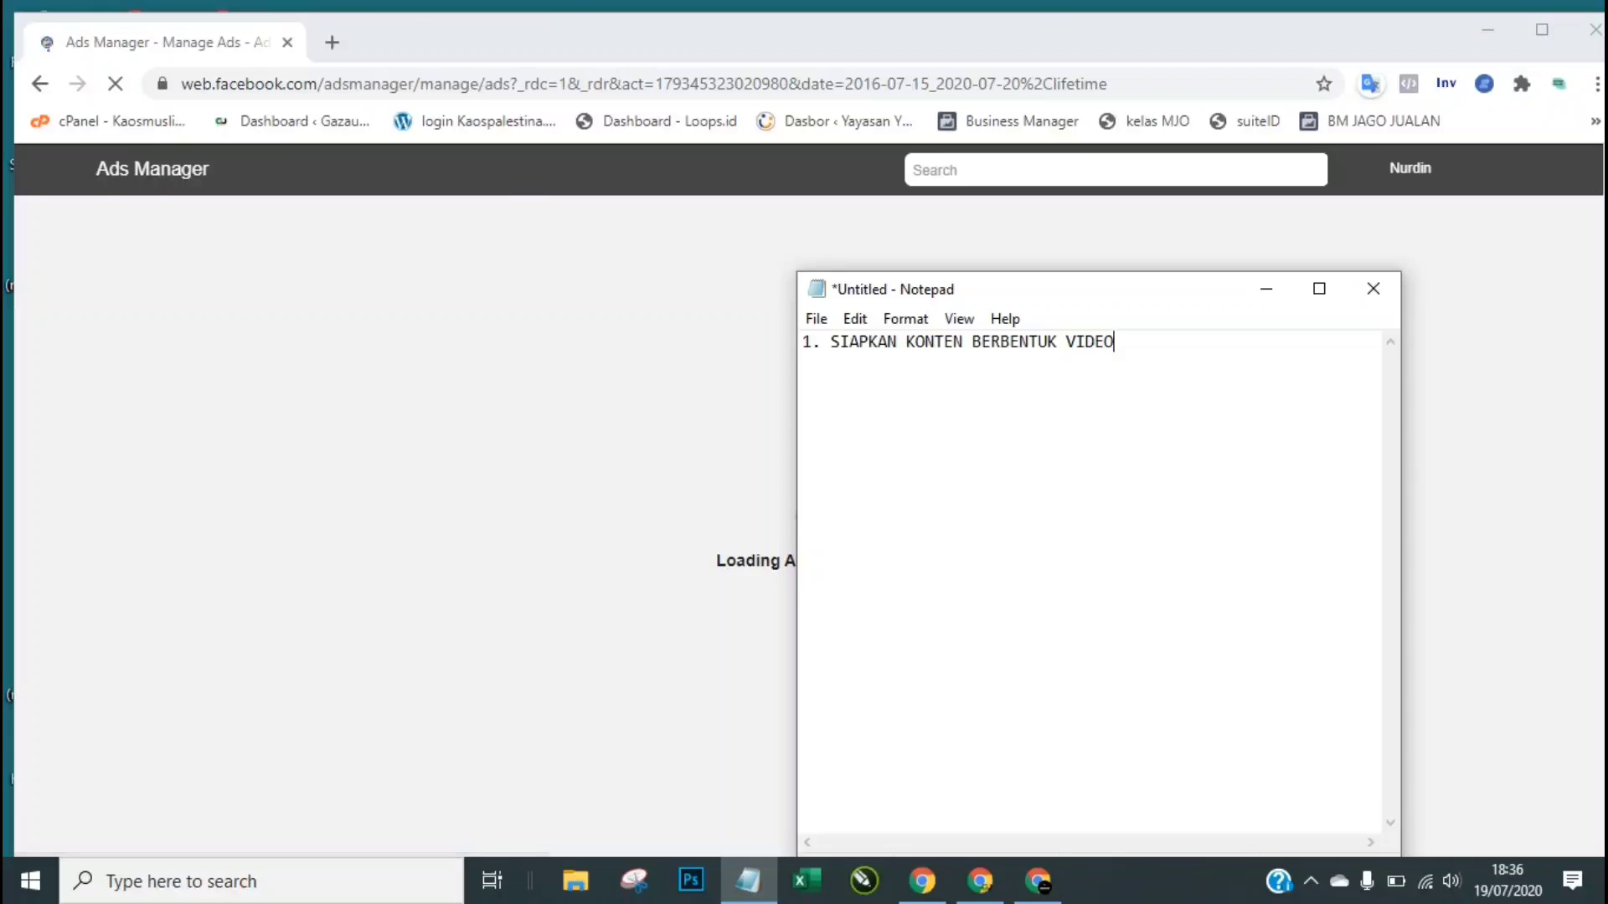
key("Return")
type("2")
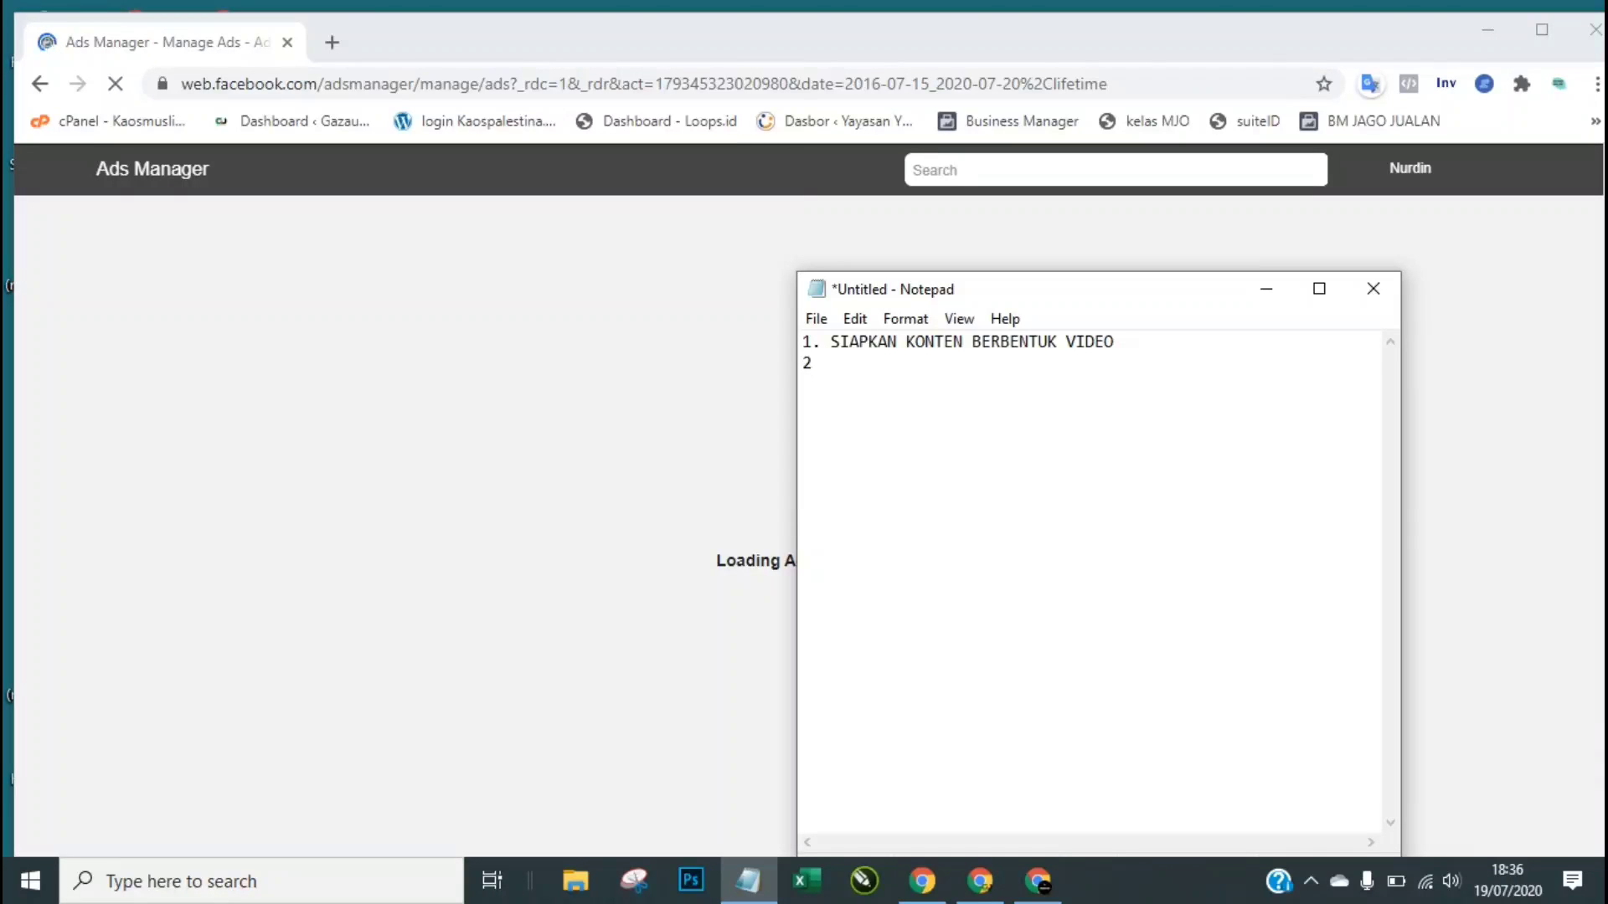
type(".")
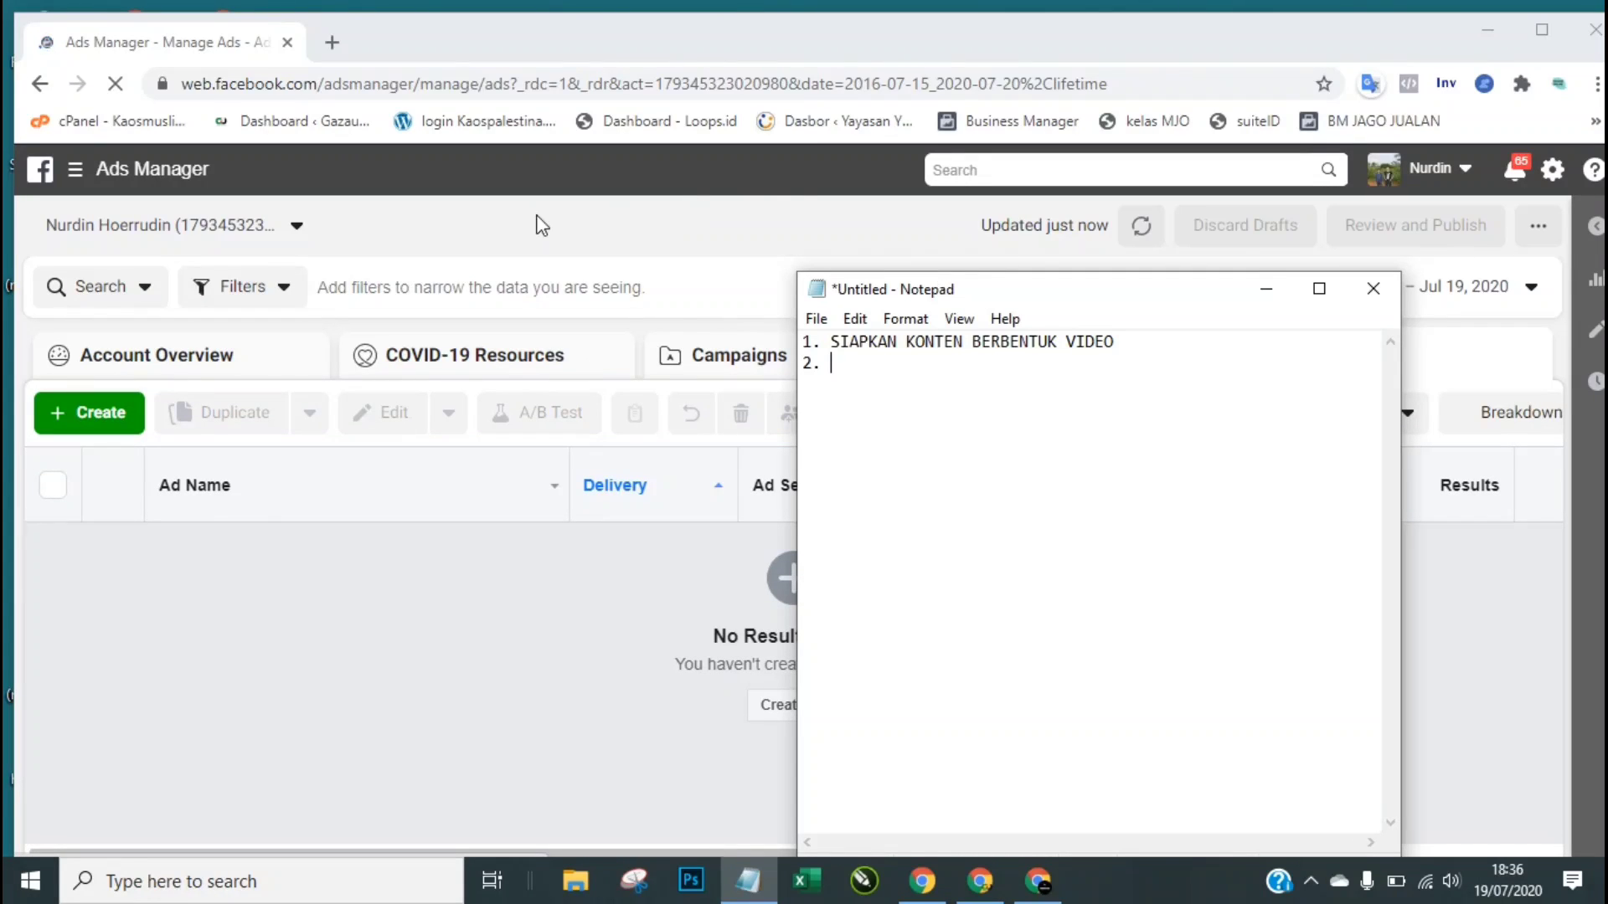
Step: Switch back to Ads Manager in Chrome and start creating a new ad
left_click(477, 224)
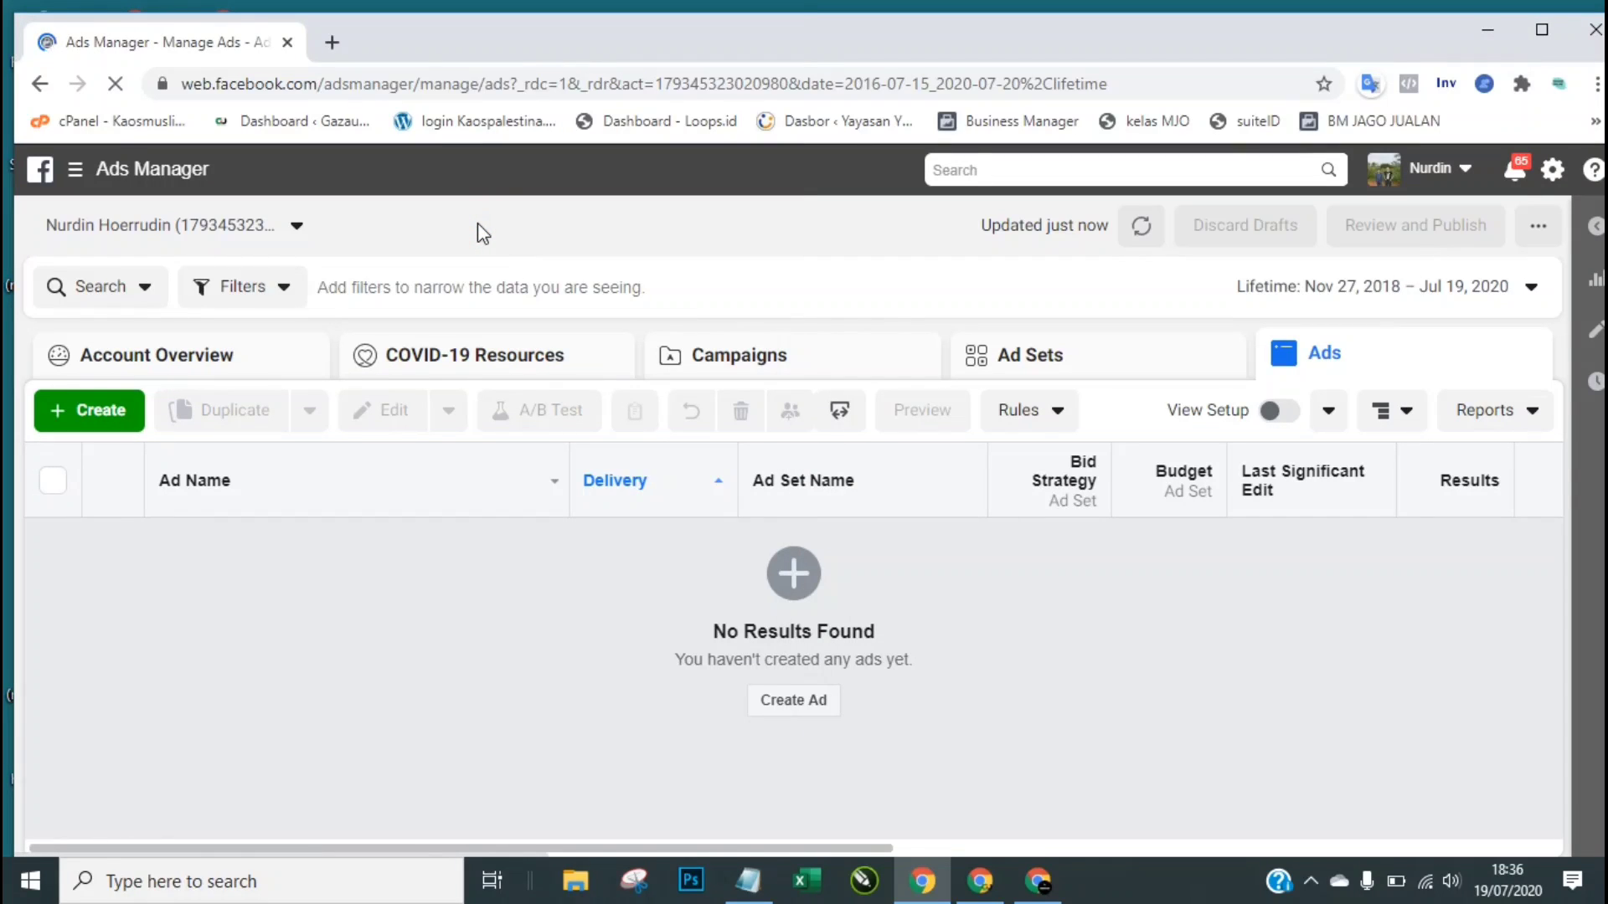
left_click(90, 417)
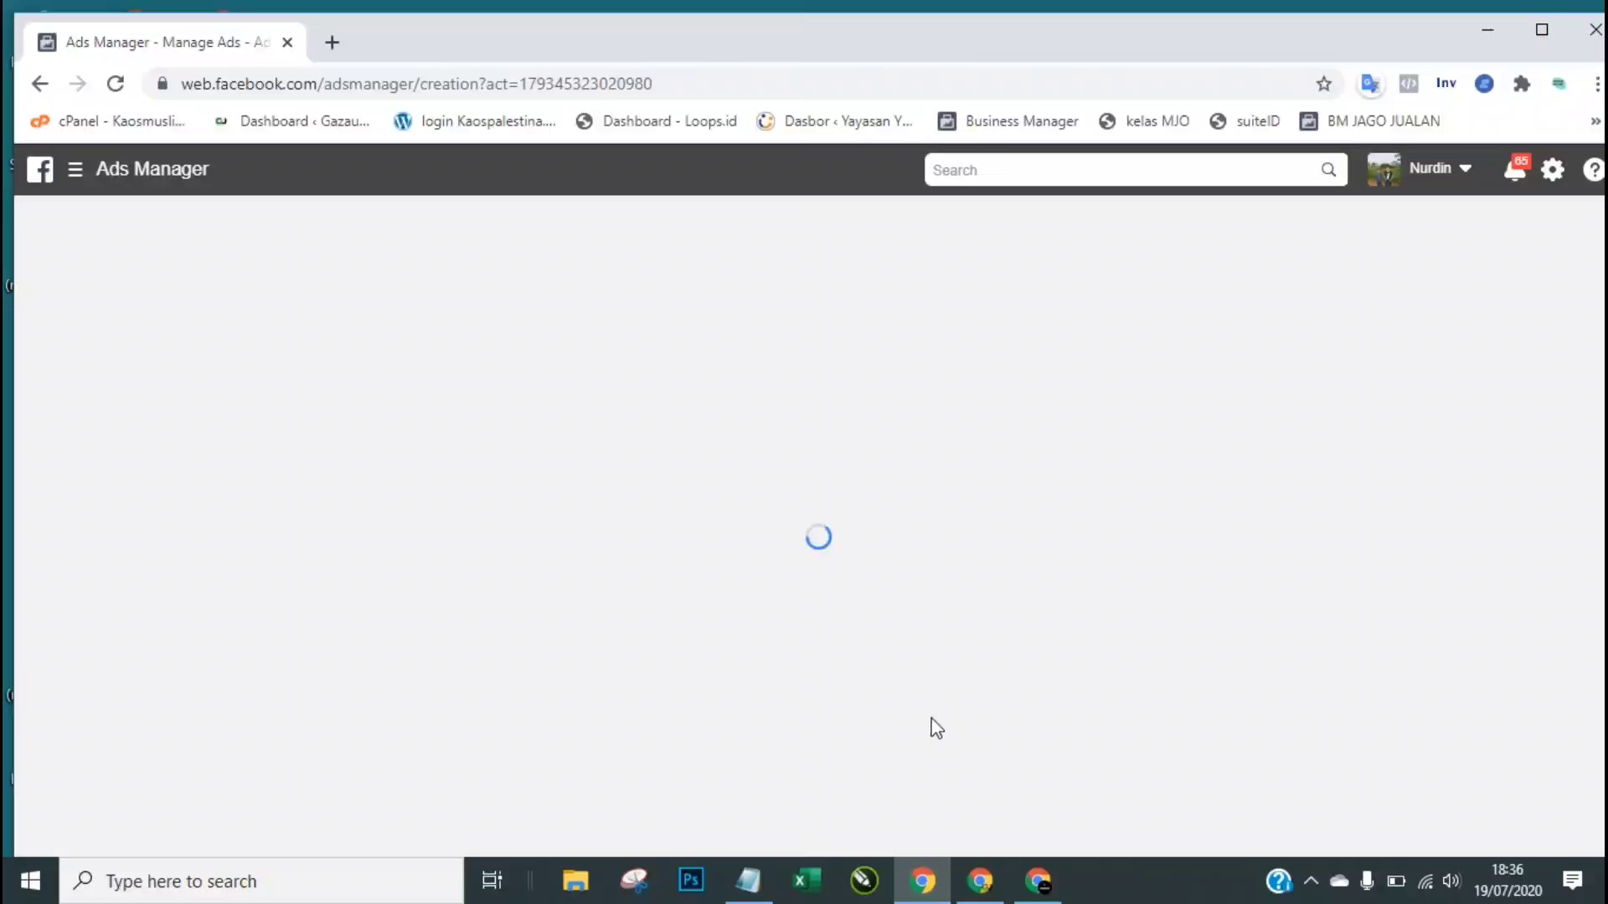
Step: In Notepad, complete item 2 as "PASTIKAN ADA WEBSITE, DITANAM PIXEL" and add "- INSTALL PIXEL HELPER (EXTENSION)" on the line beneath
left_click(748, 881)
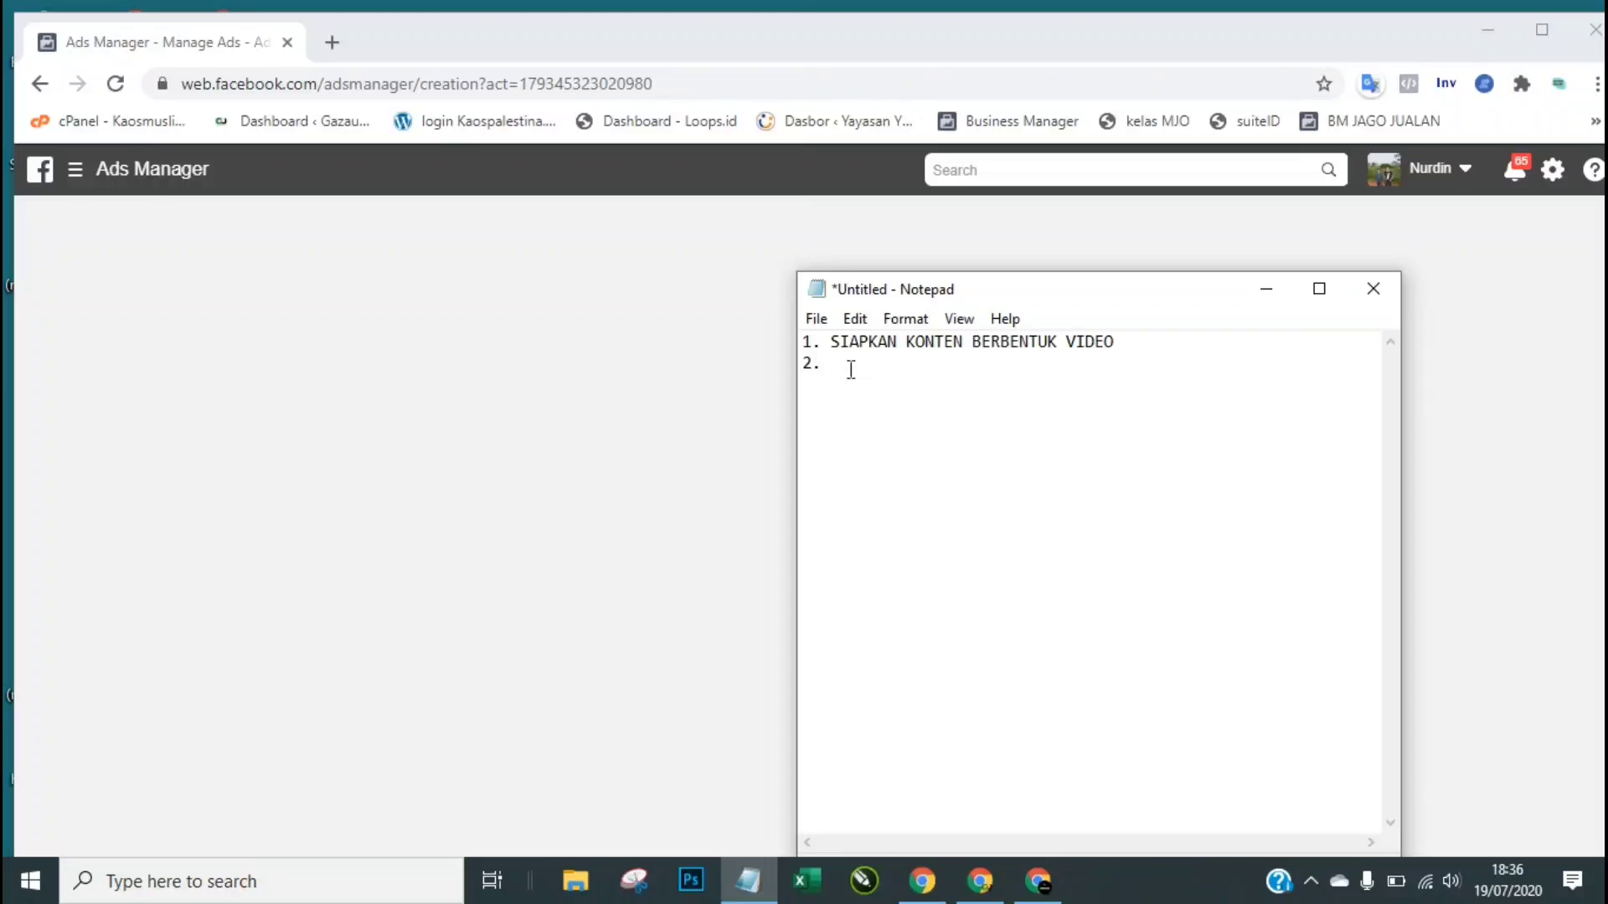
type("PASTIKAN ADA WEBSITE")
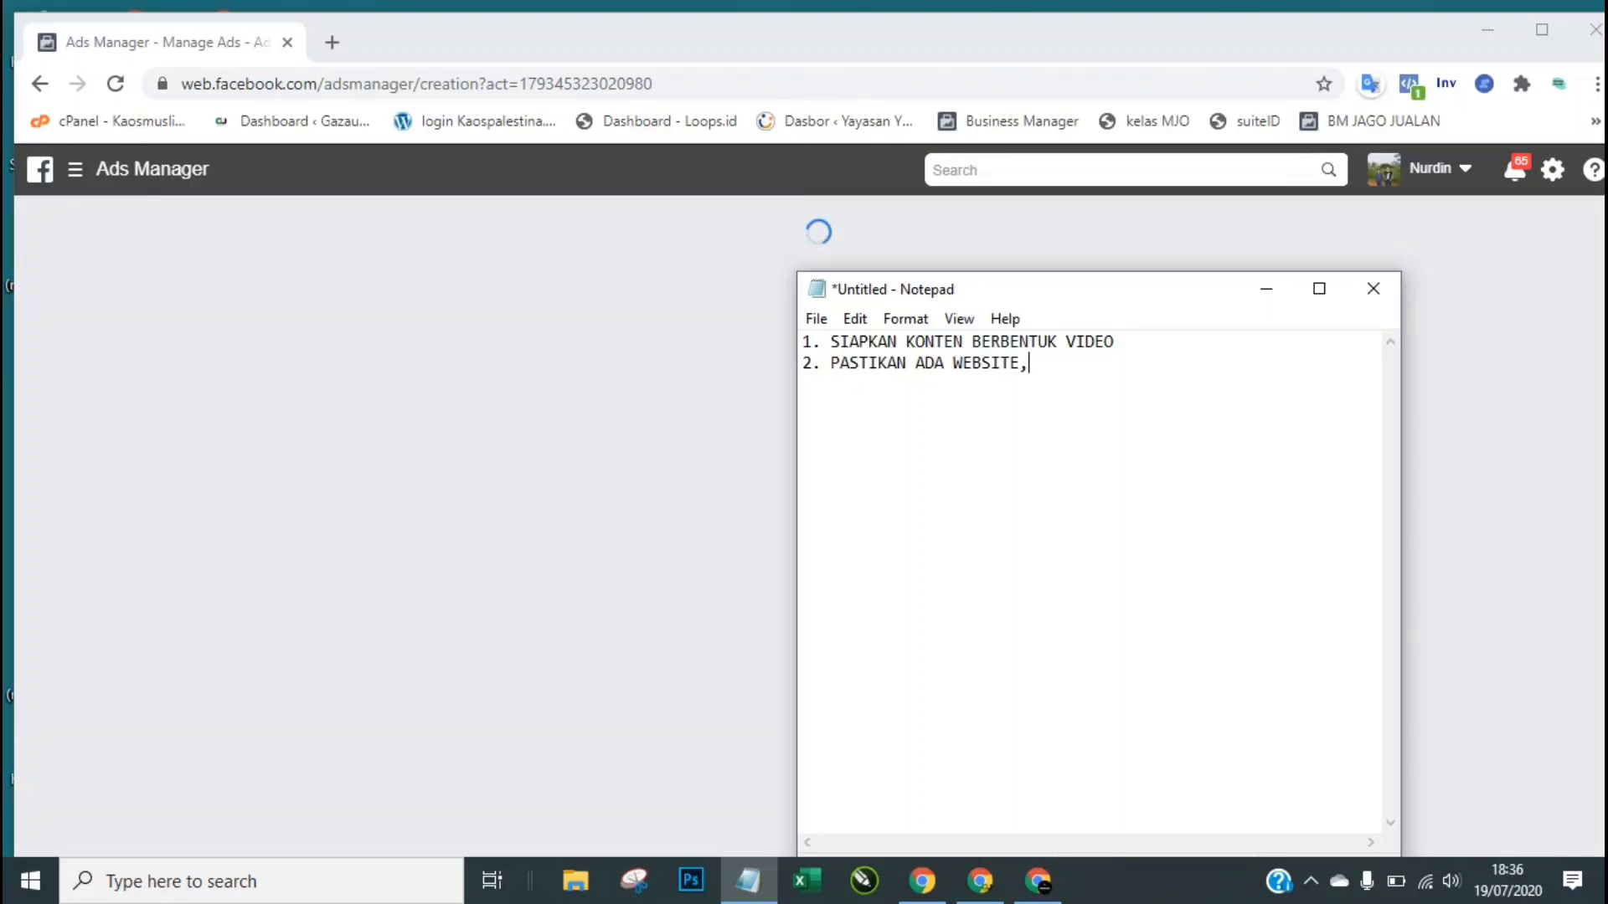
type(", DITA")
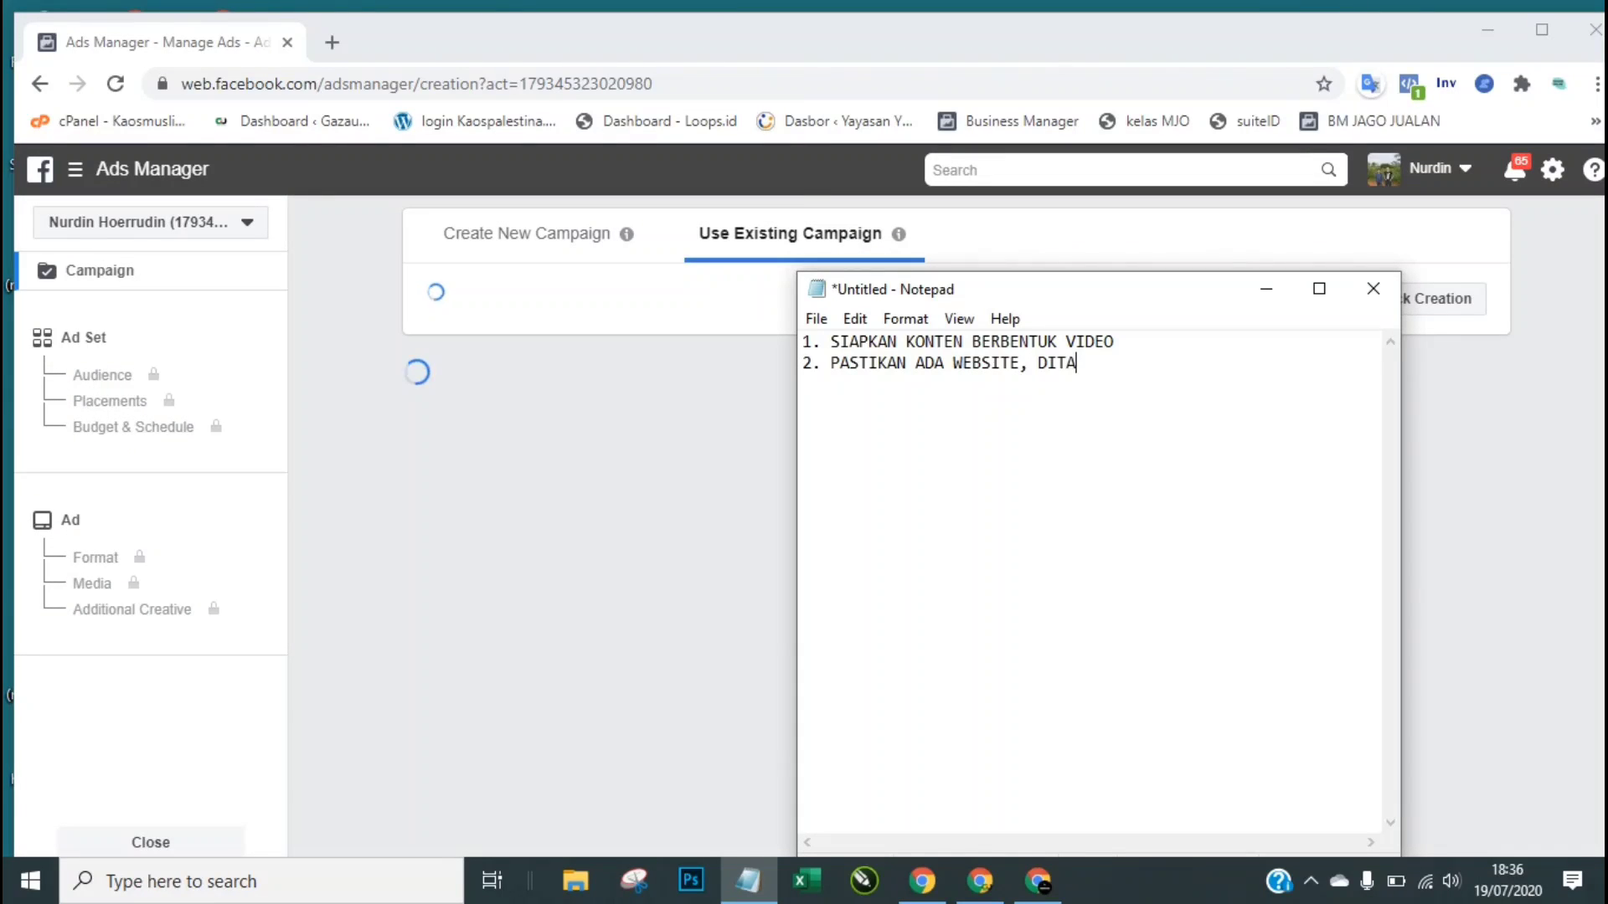
type("NAM PIXEL")
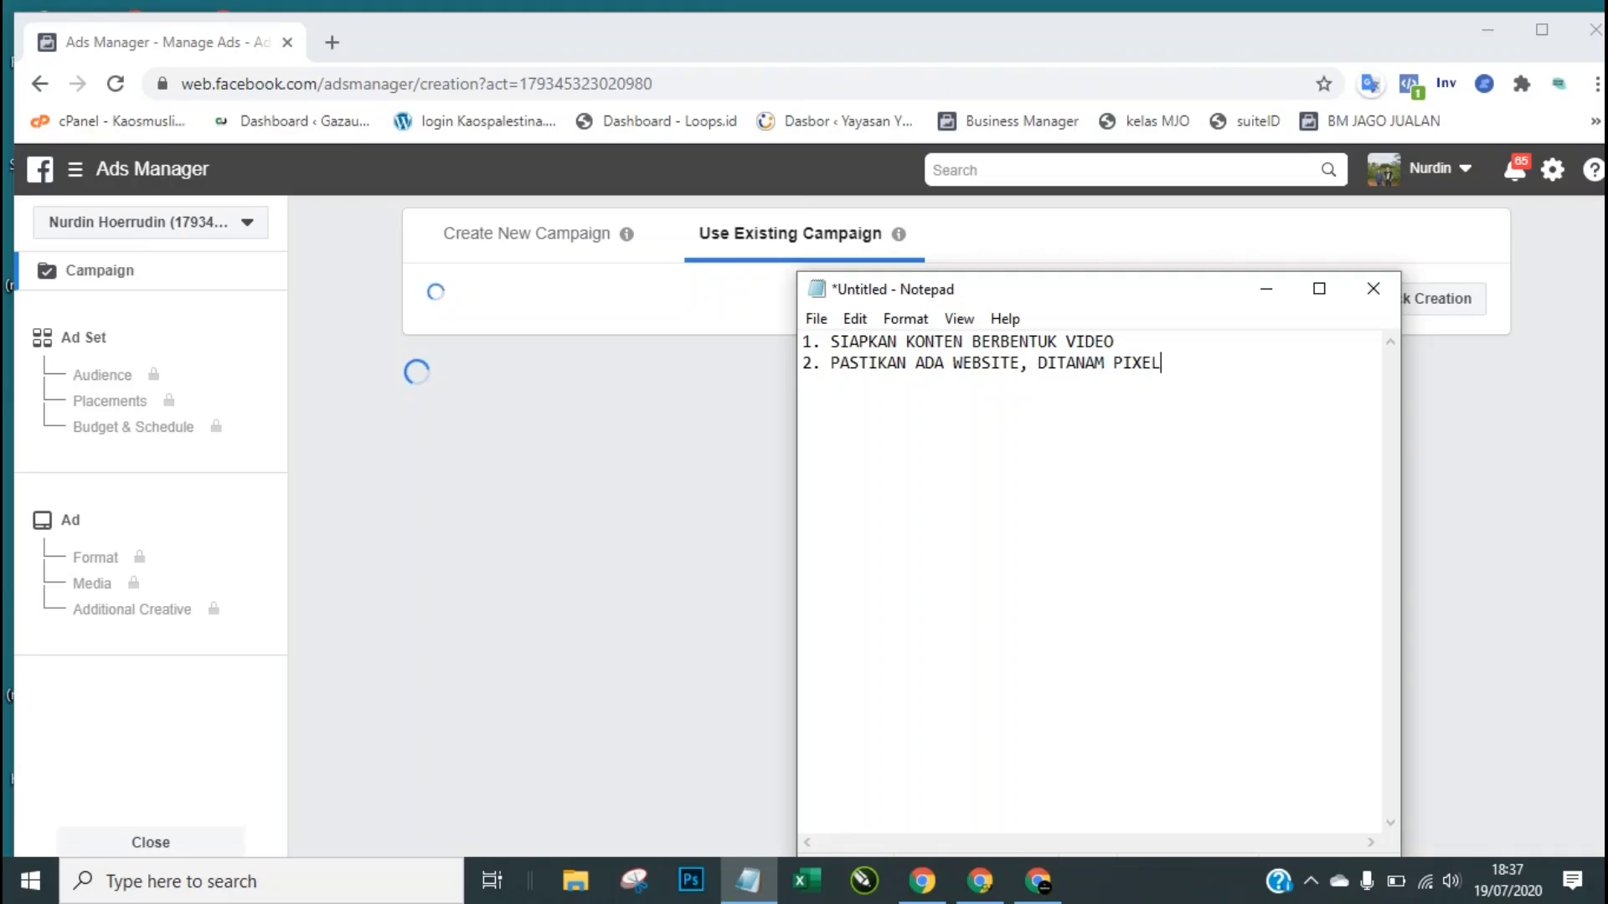
key("Return")
type("-")
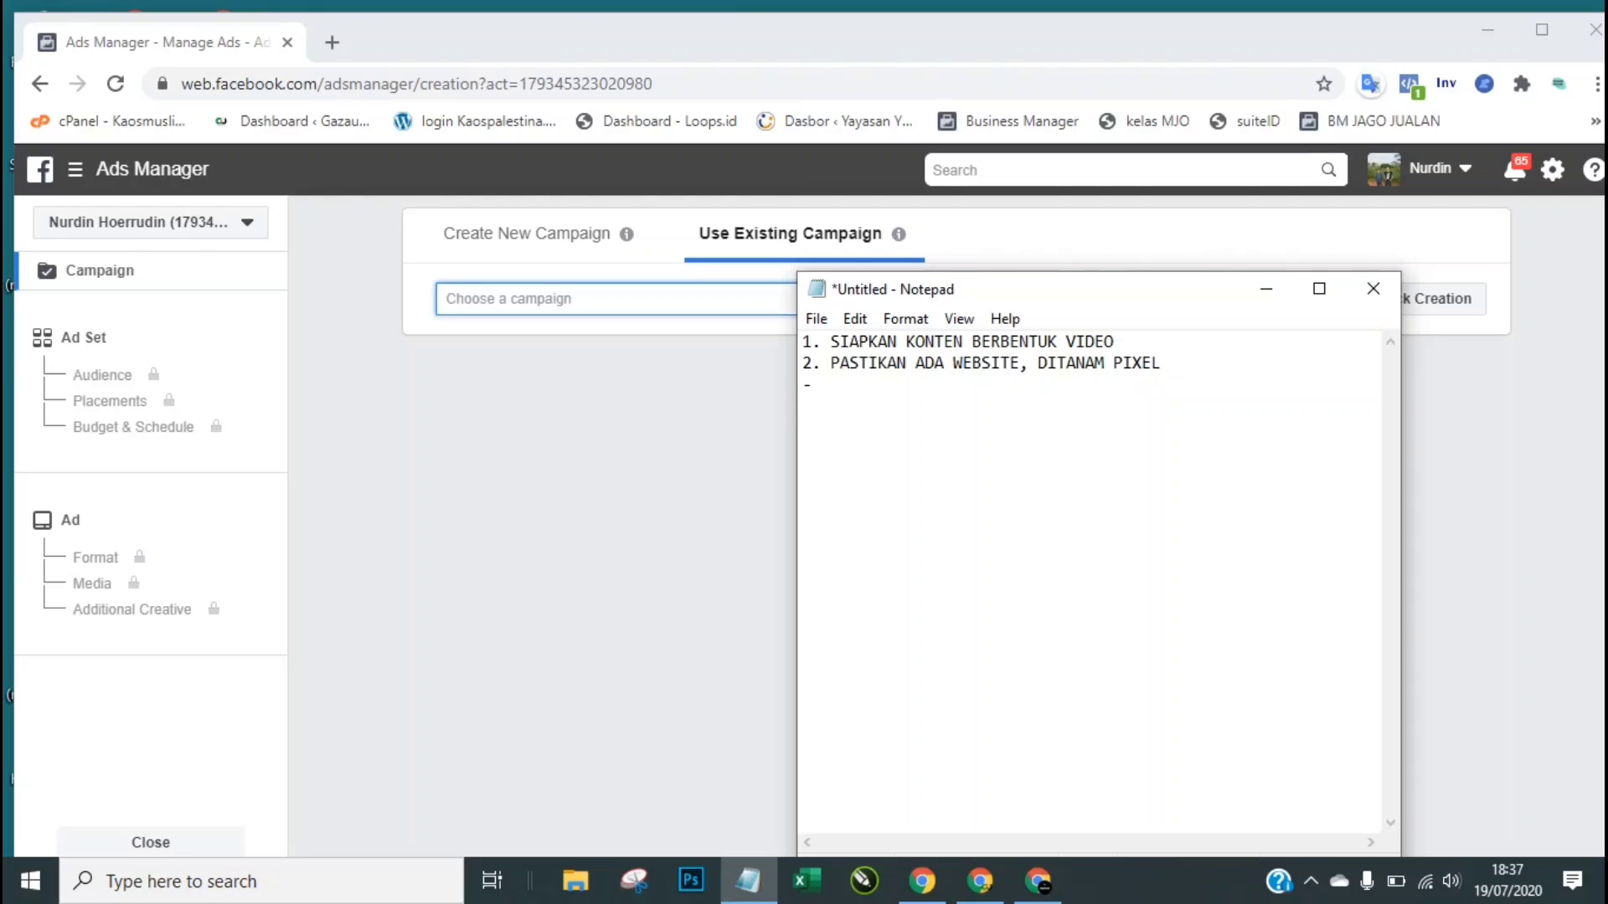
type(" INSTALL PIXEL HELPER")
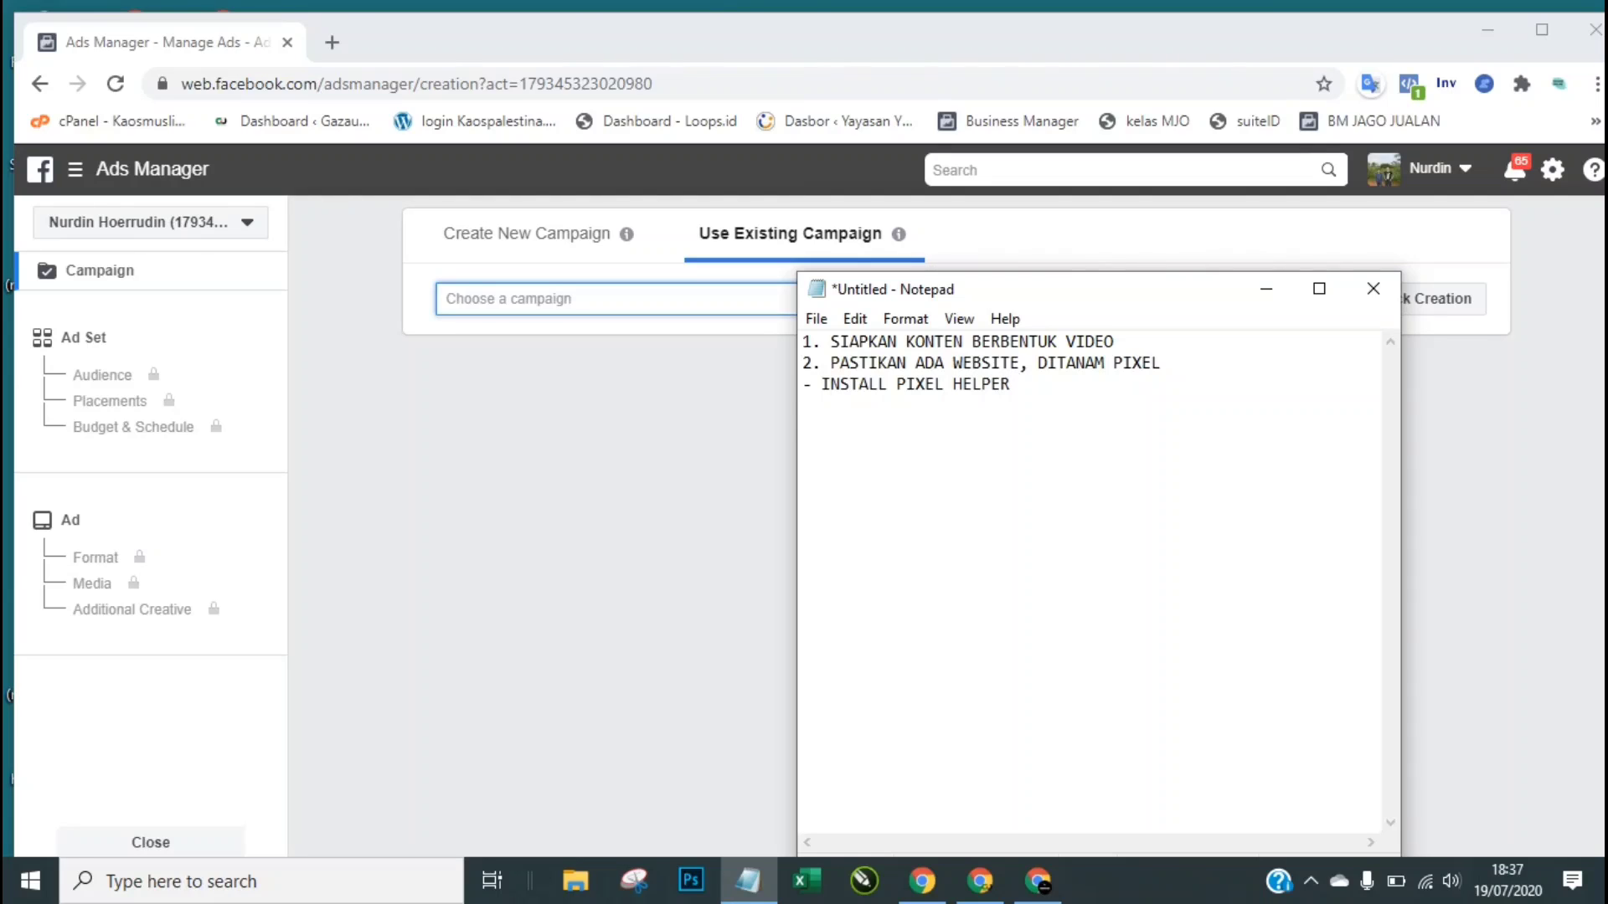
type("(EXTENSION)")
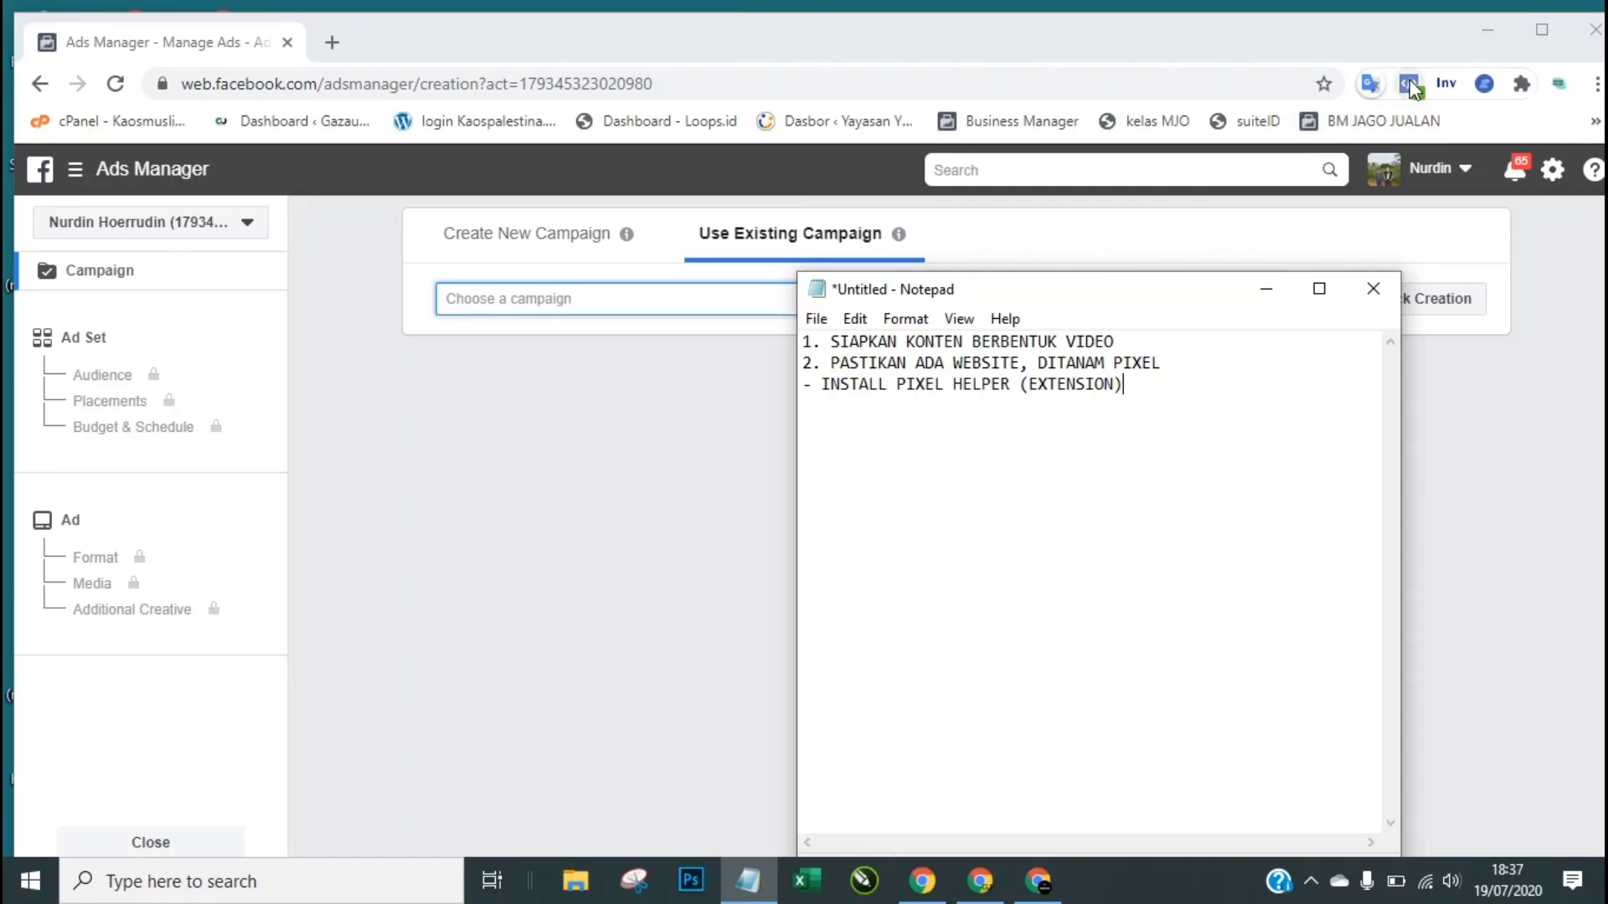
Step: Open the Wearby store's toko.wearby.id/long-dress page in a new Chrome tab
left_click(339, 42)
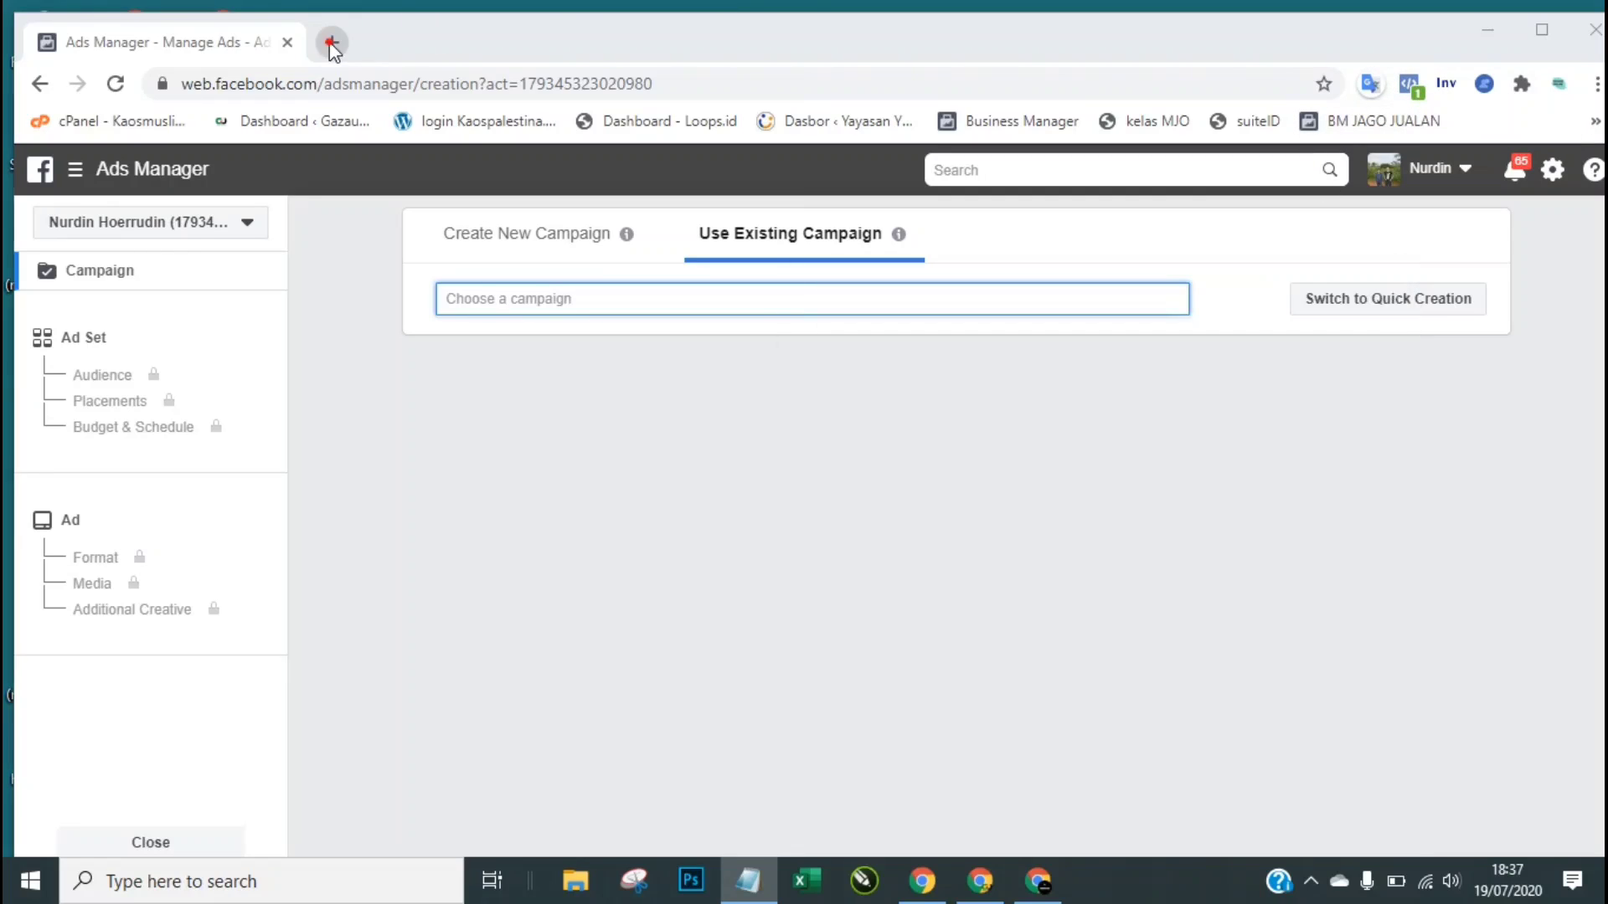
left_click(374, 86)
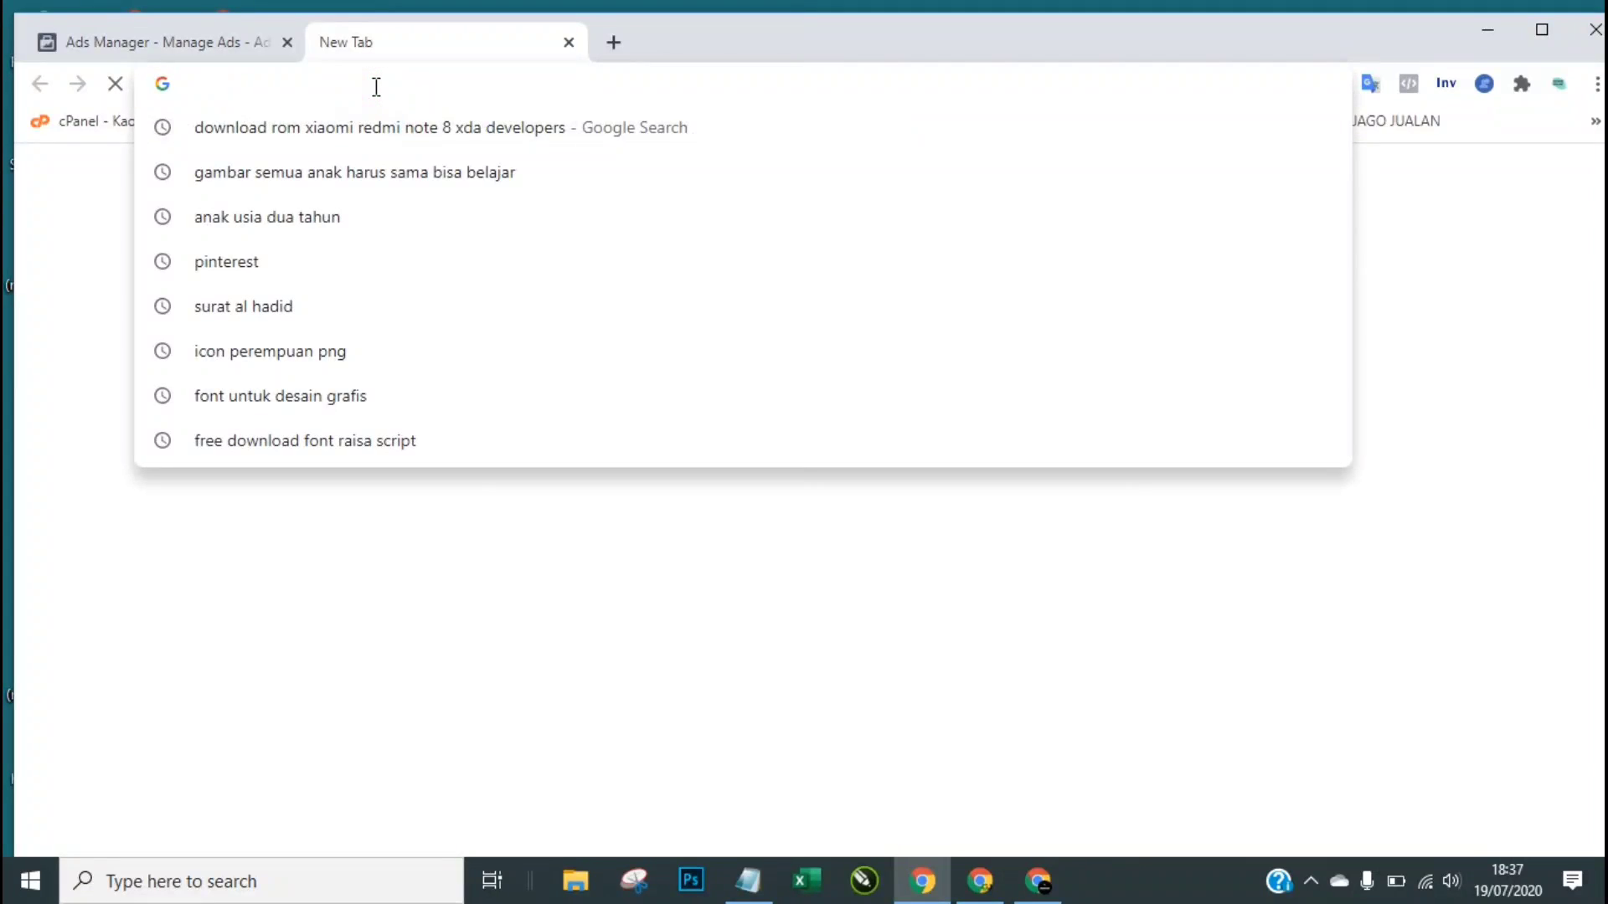
type("TOKO")
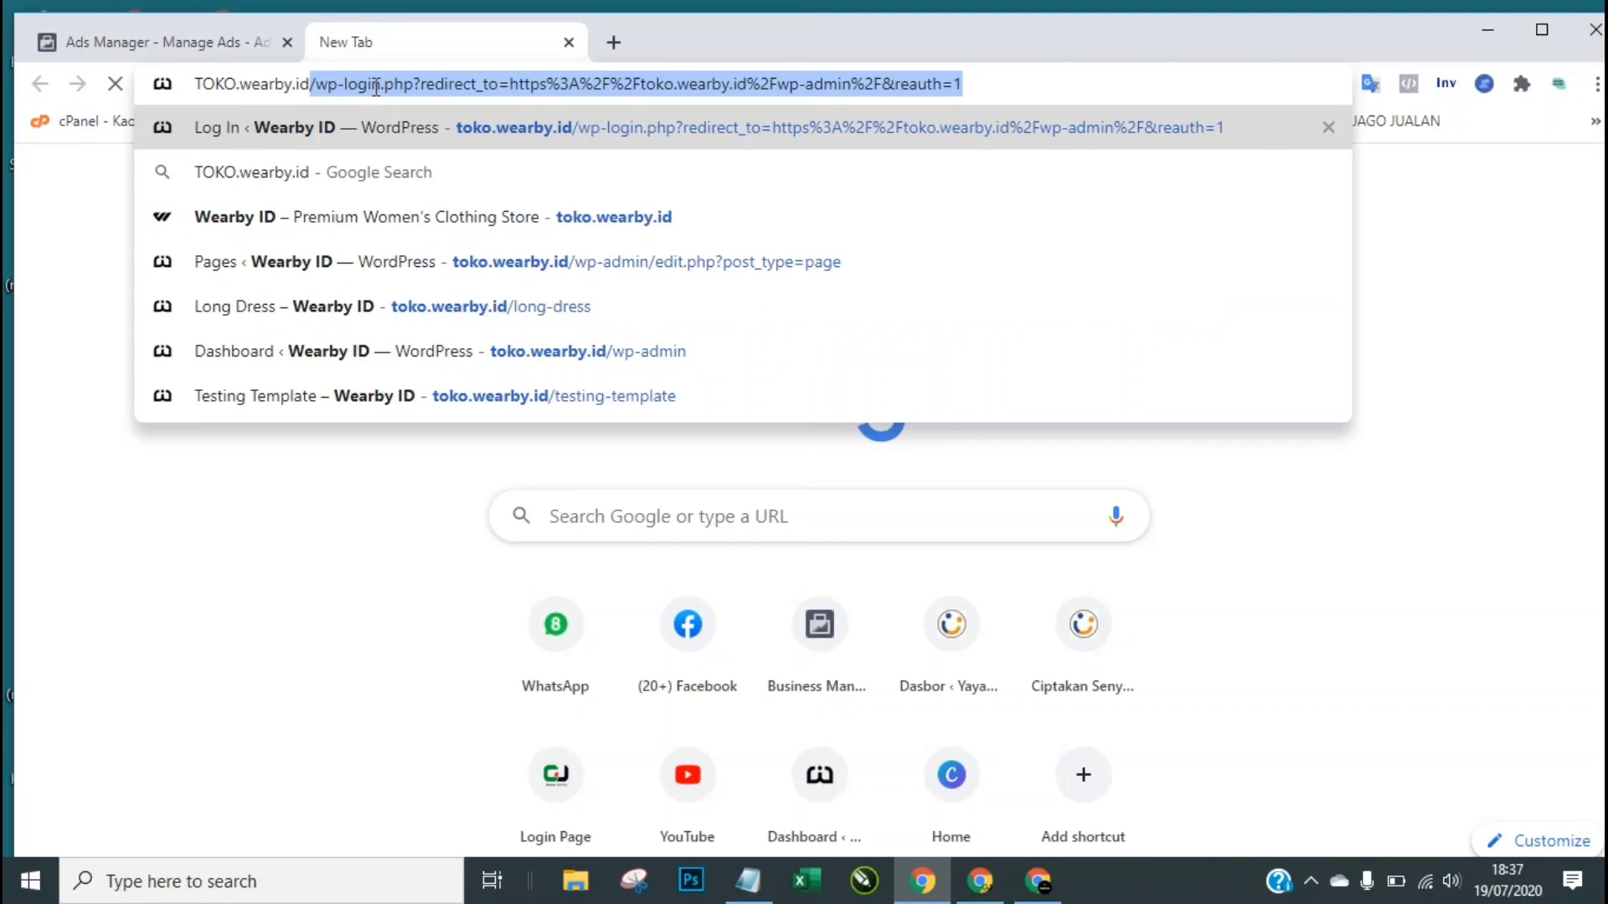
key("Down")
key("Down")
key("Down")
key("Down")
key("Return")
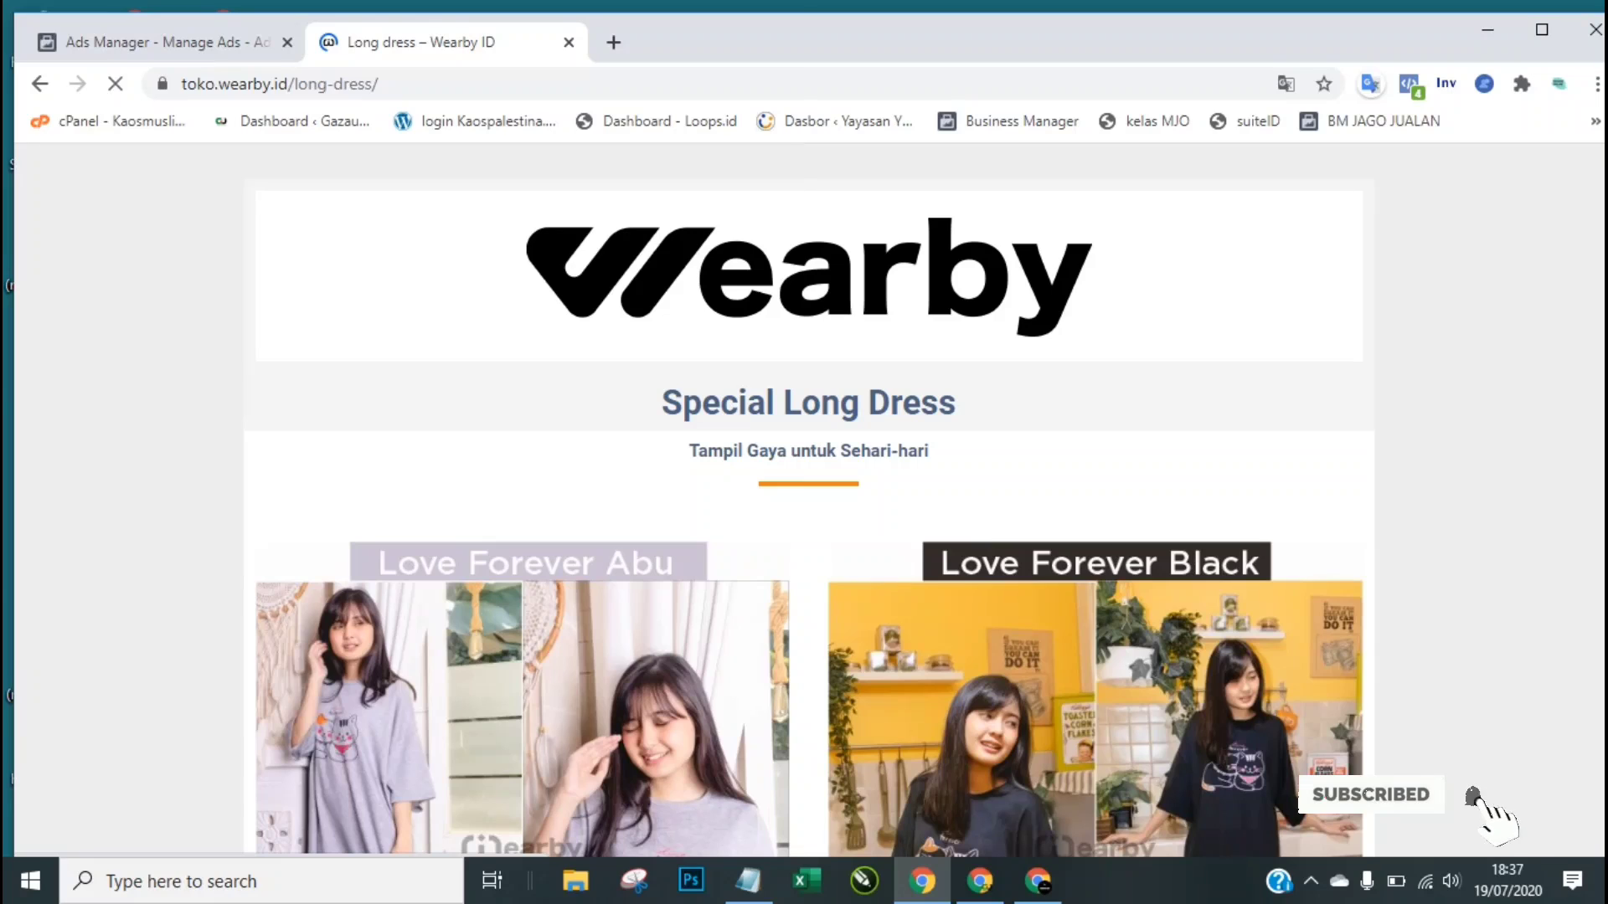
Step: Inspect the pixels and events on the long dress page with Facebook Pixel Helper
left_click(1406, 82)
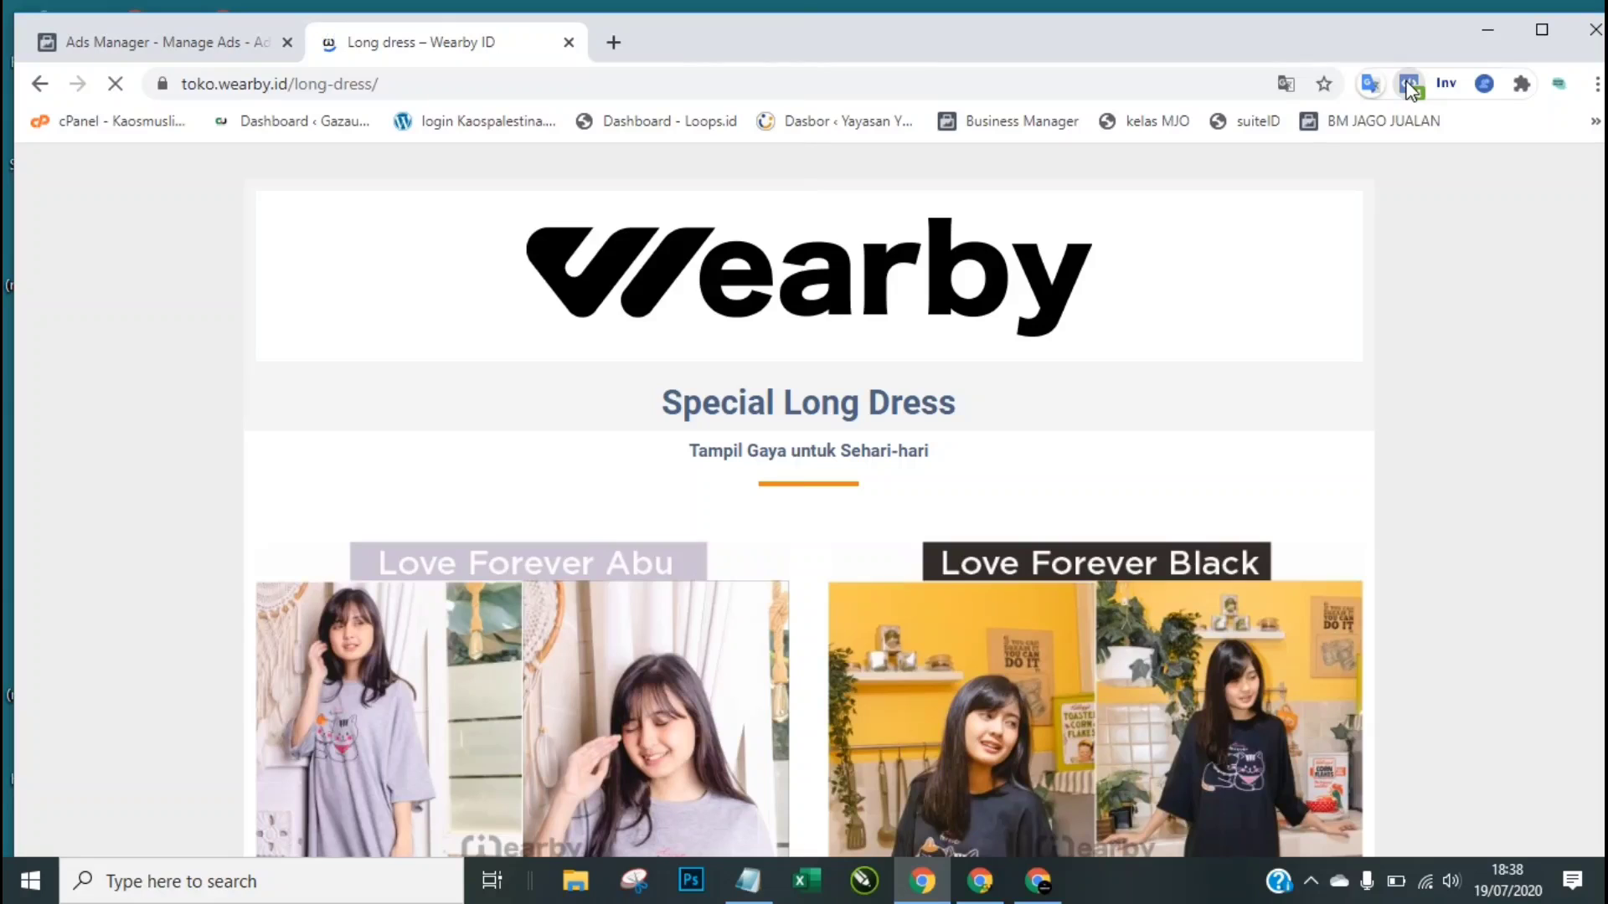
left_click(1409, 84)
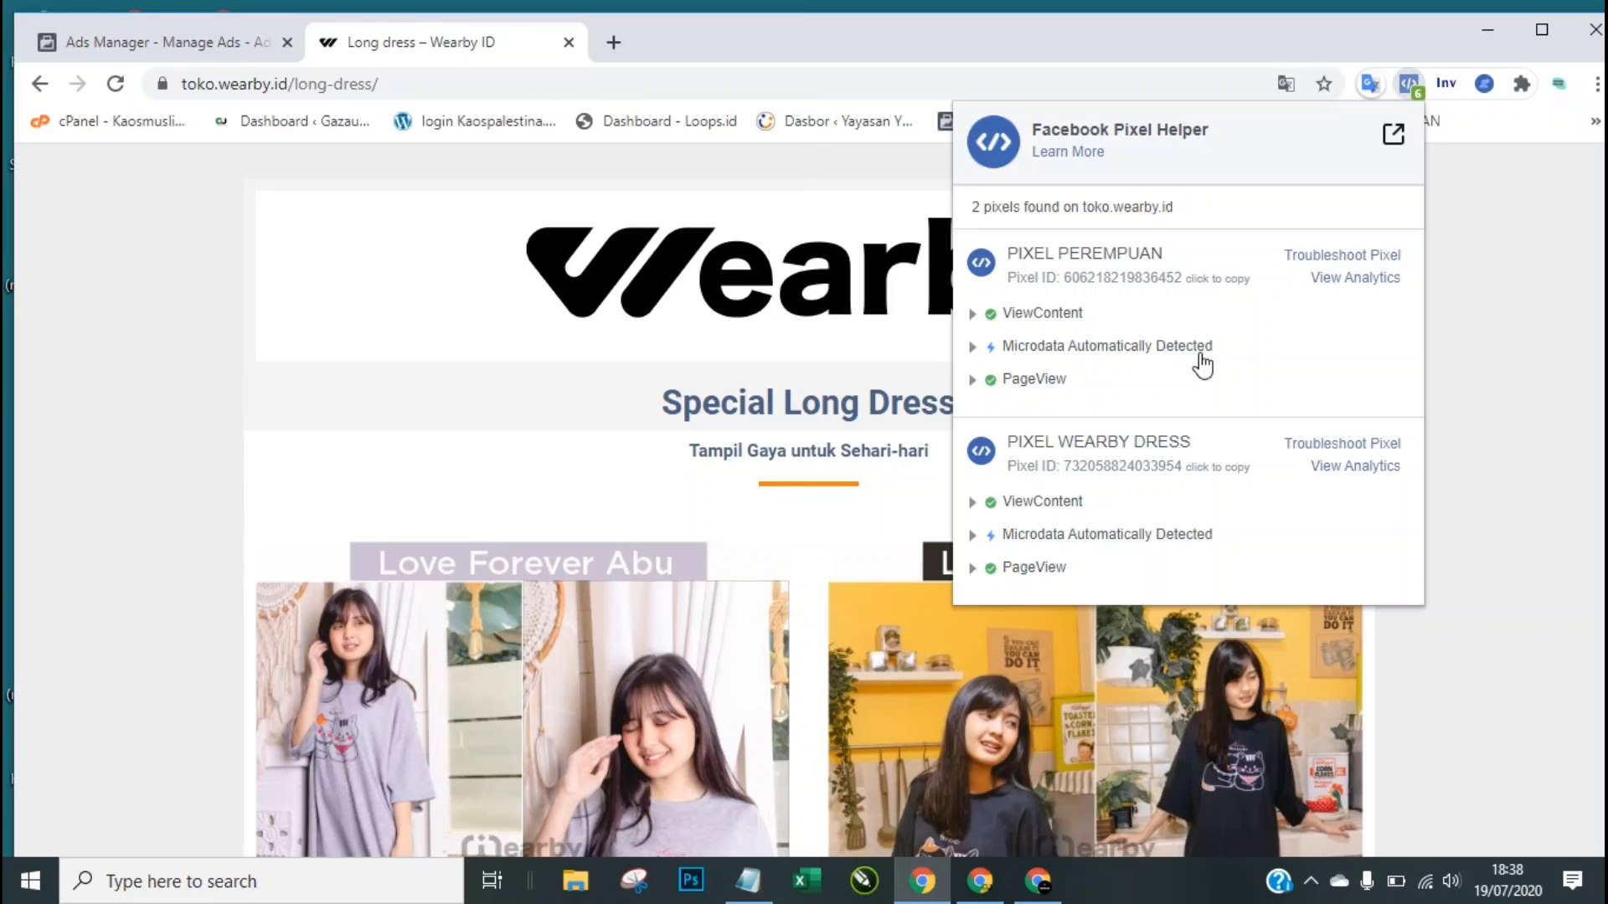
left_click(1412, 85)
Step: Return to the Ads Manager page, set it to create a new campaign and review the marketing objectives
left_click(172, 55)
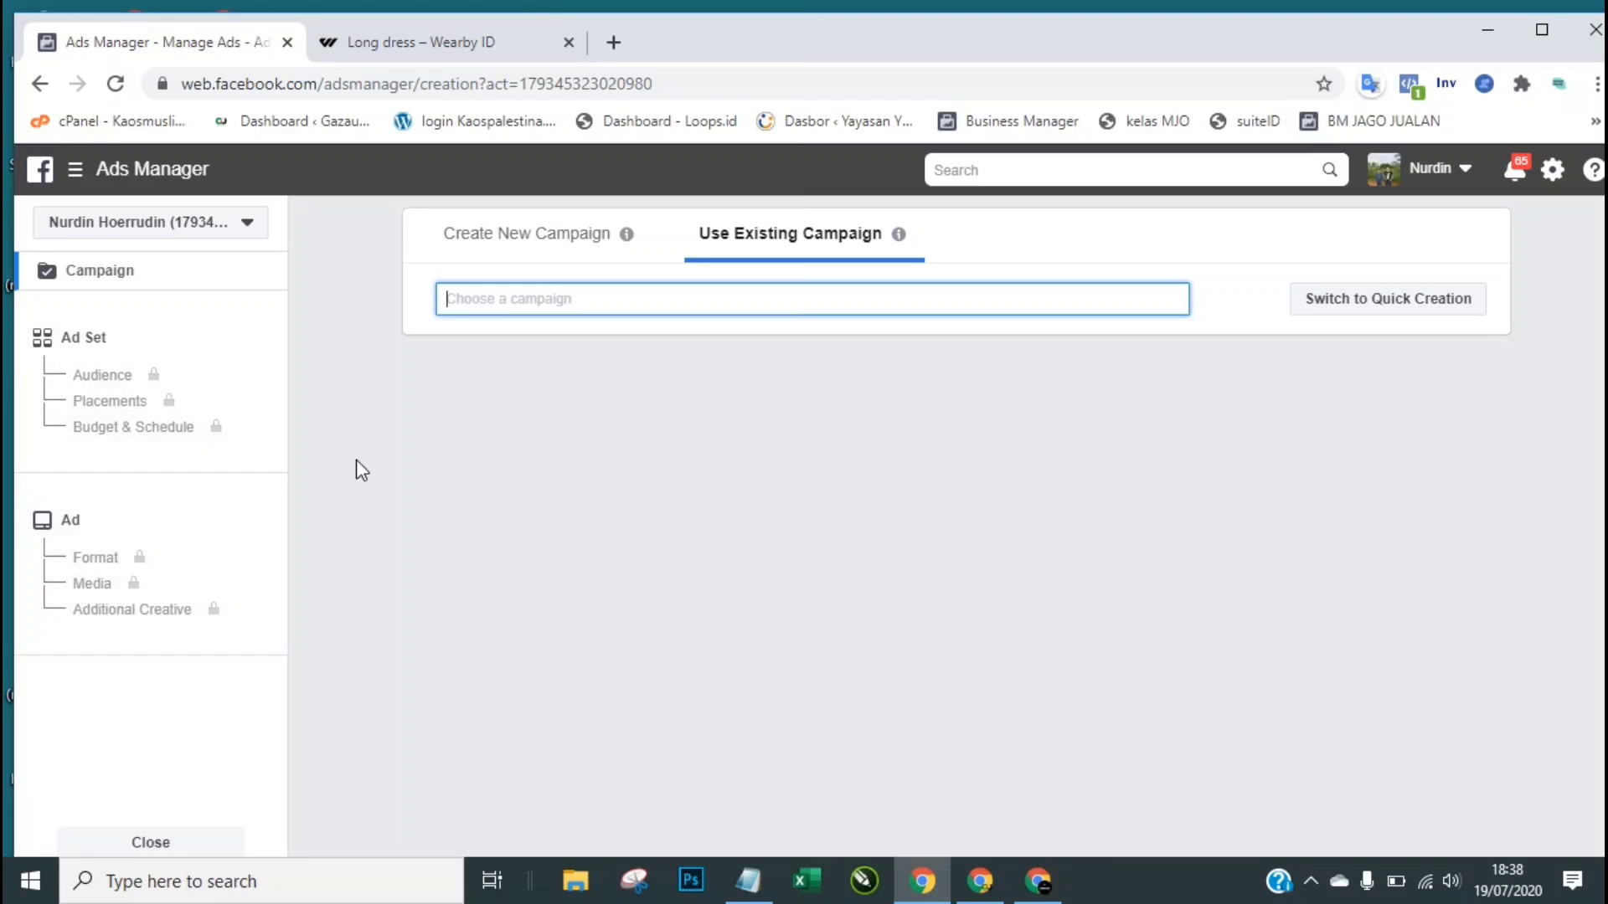
left_click(528, 242)
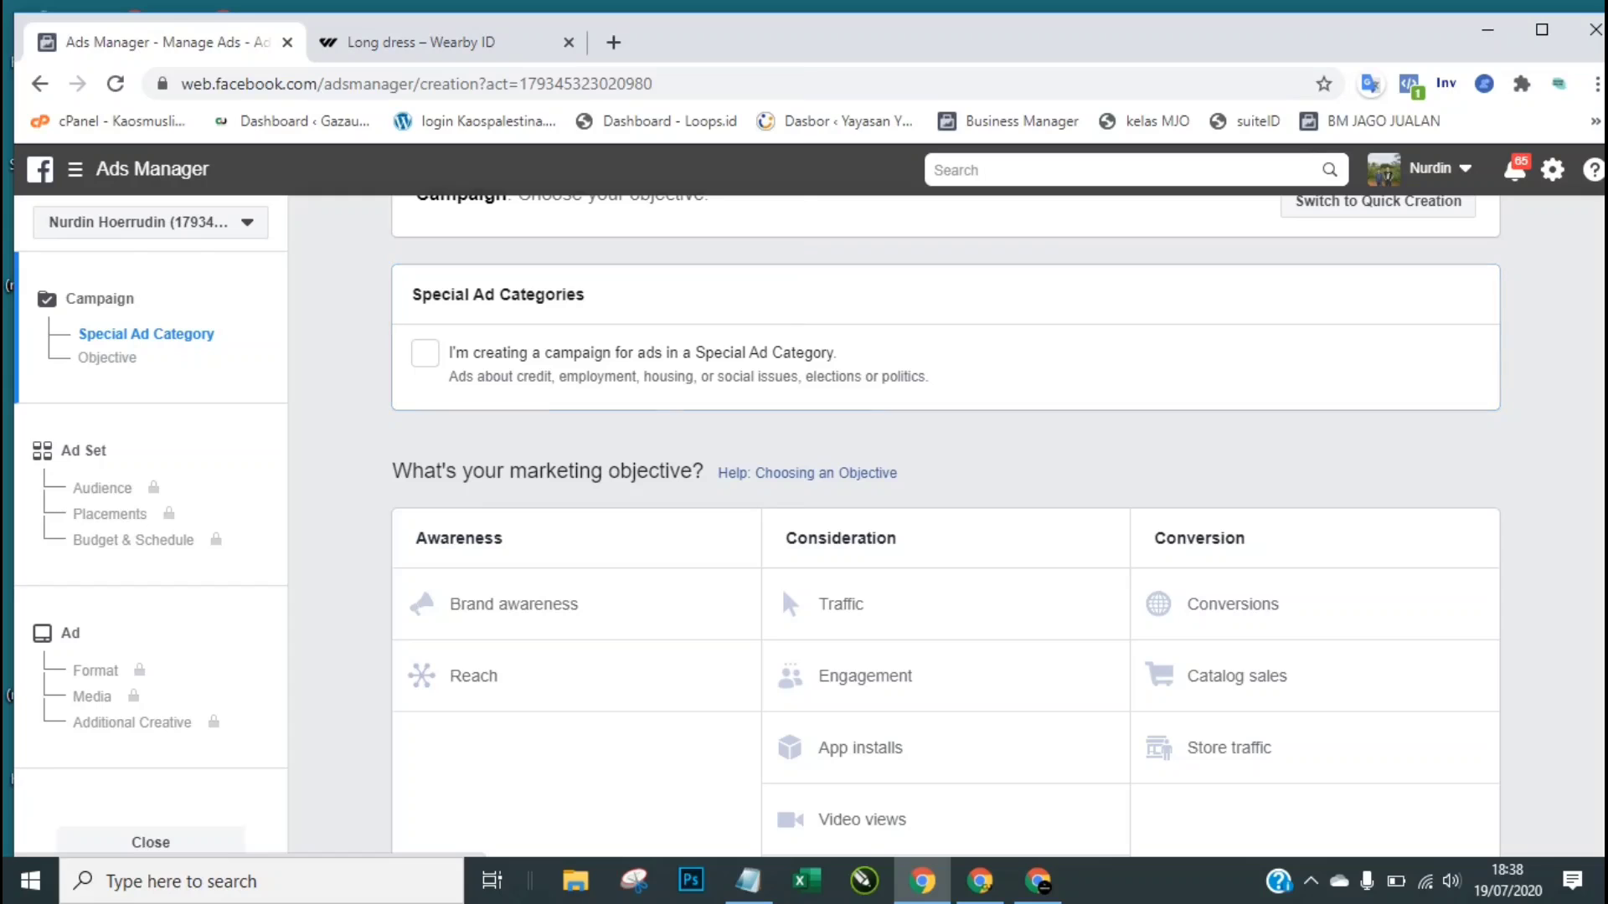
scroll(1563, 358, "up", 1)
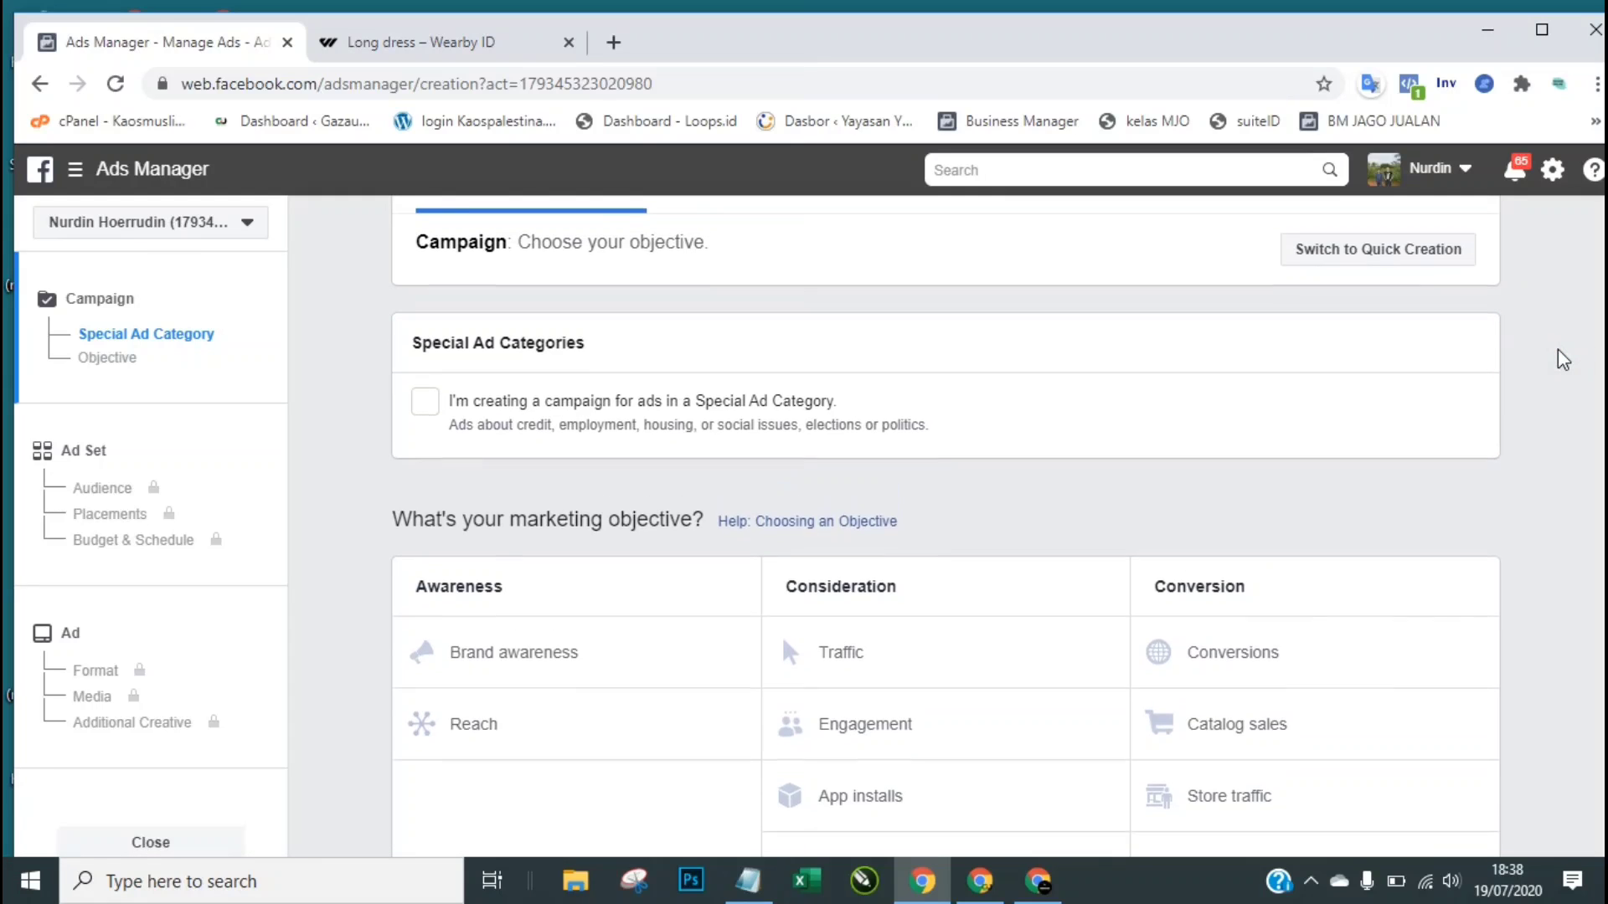
scroll(1563, 358, "down", 1)
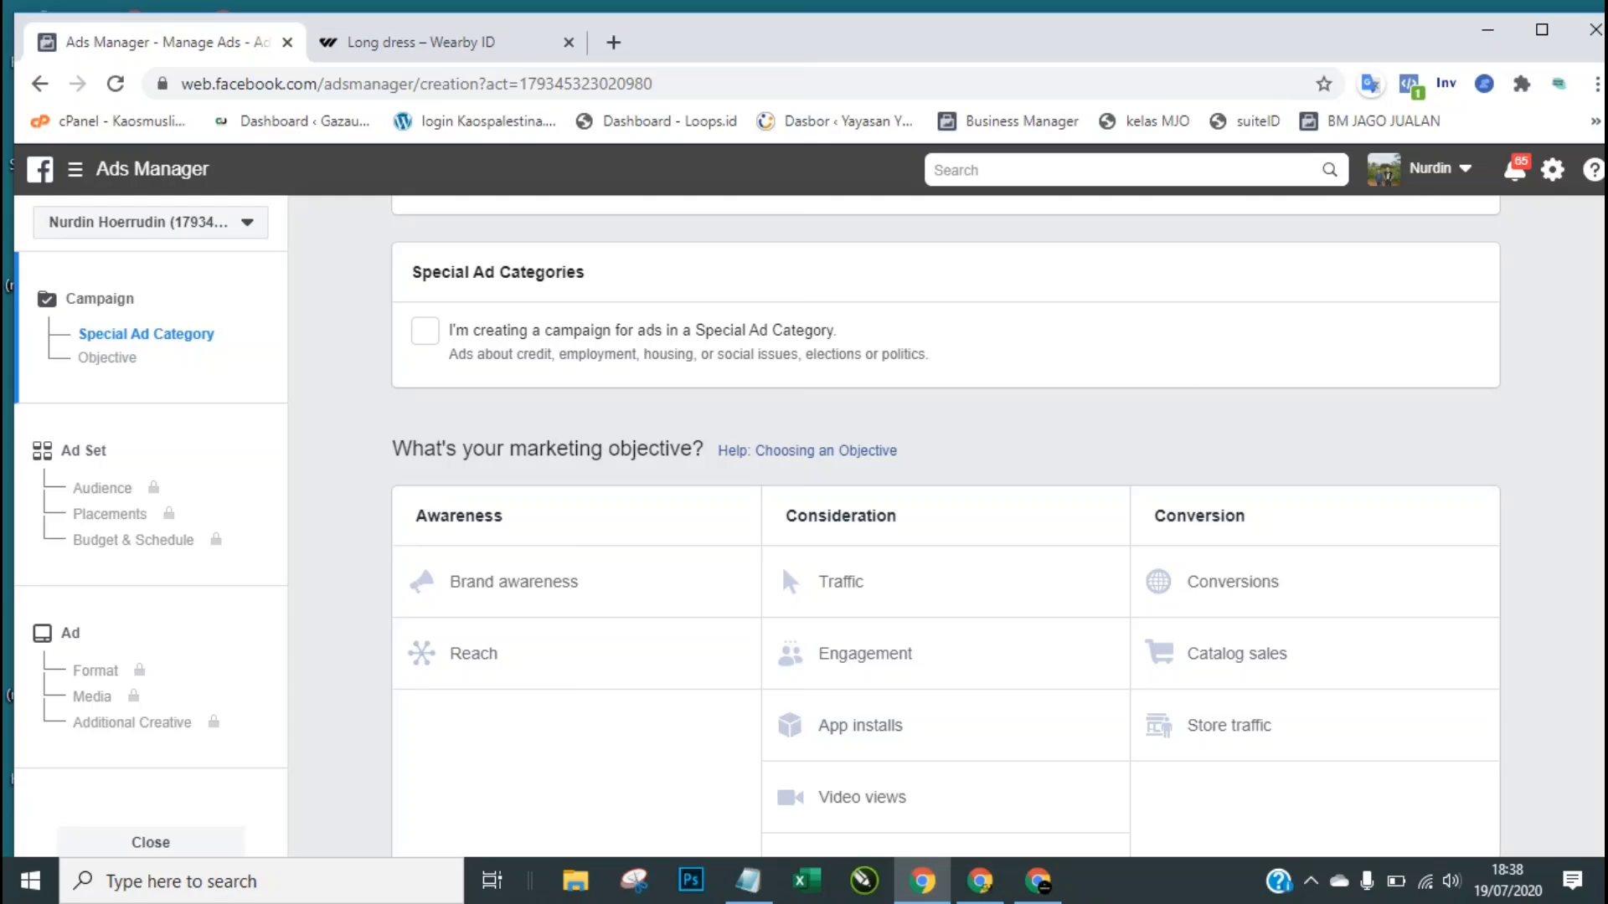
scroll(947, 526, "up", 1)
scroll(1539, 484, "down", 2)
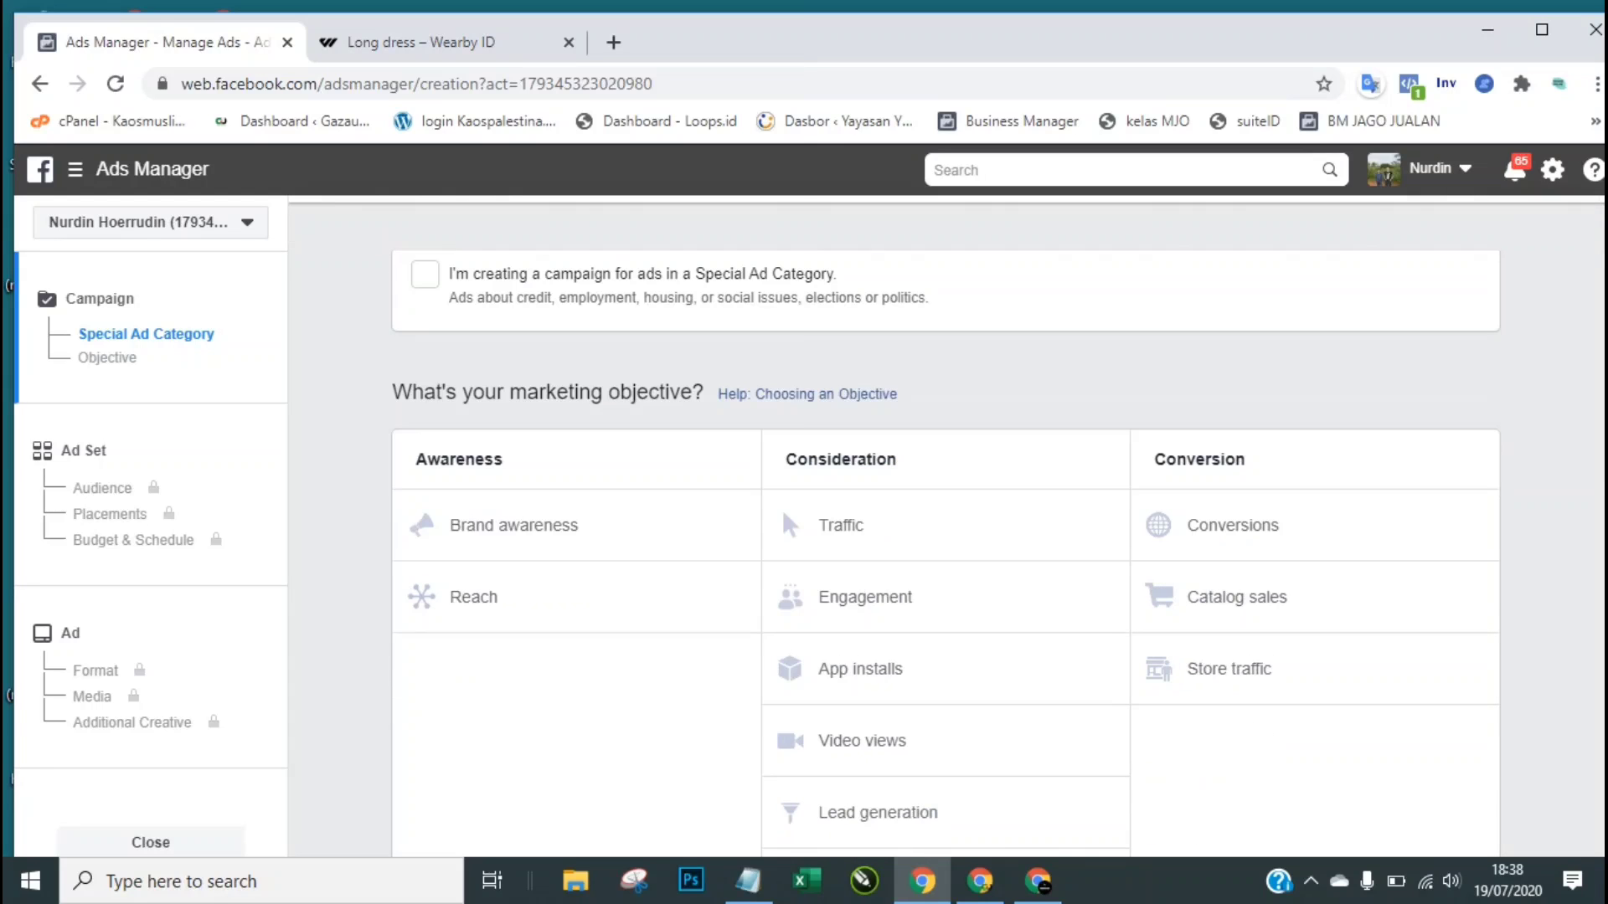
scroll(1539, 484, "down", 1)
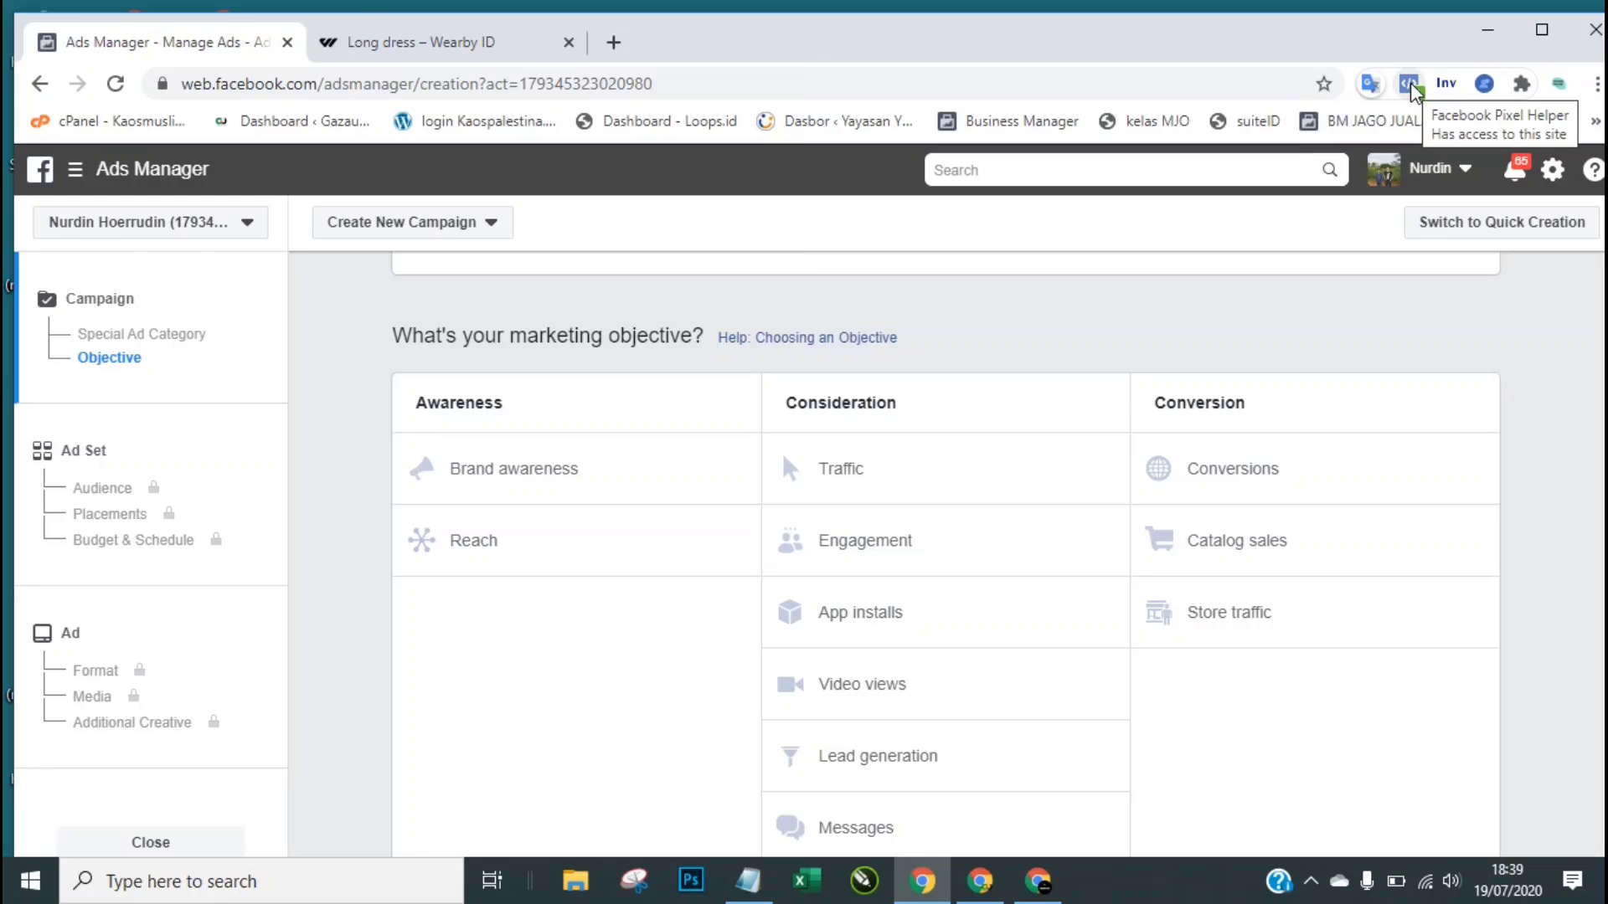
Step: Review the long dress page's pixel events again in Facebook Pixel Helper and return to Ads Manager
left_click(426, 50)
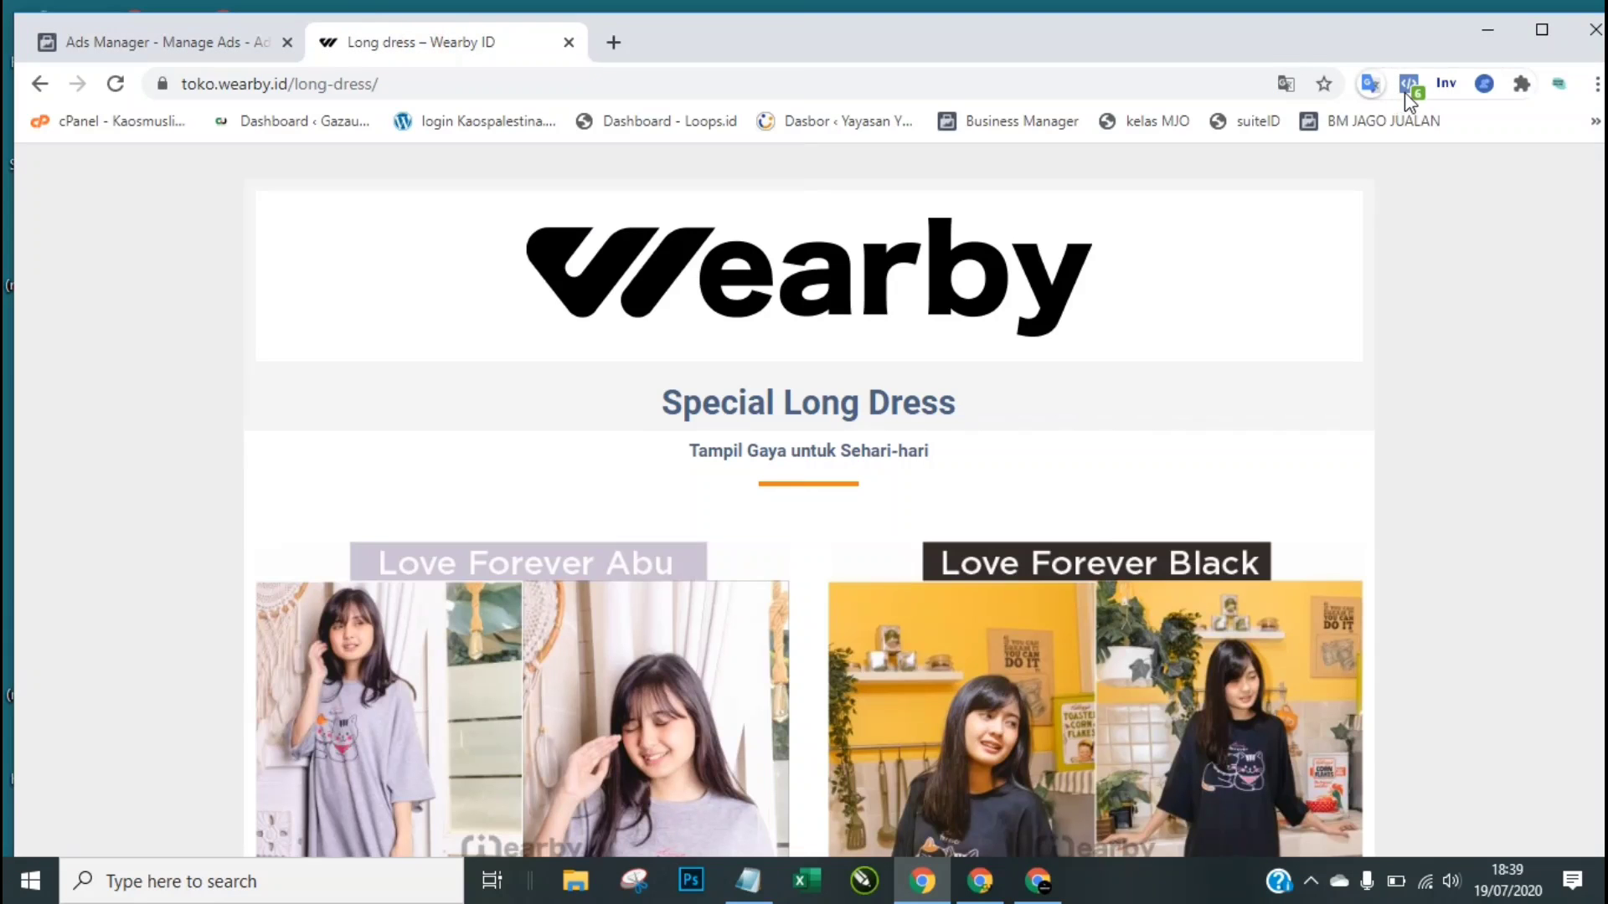
left_click(1407, 85)
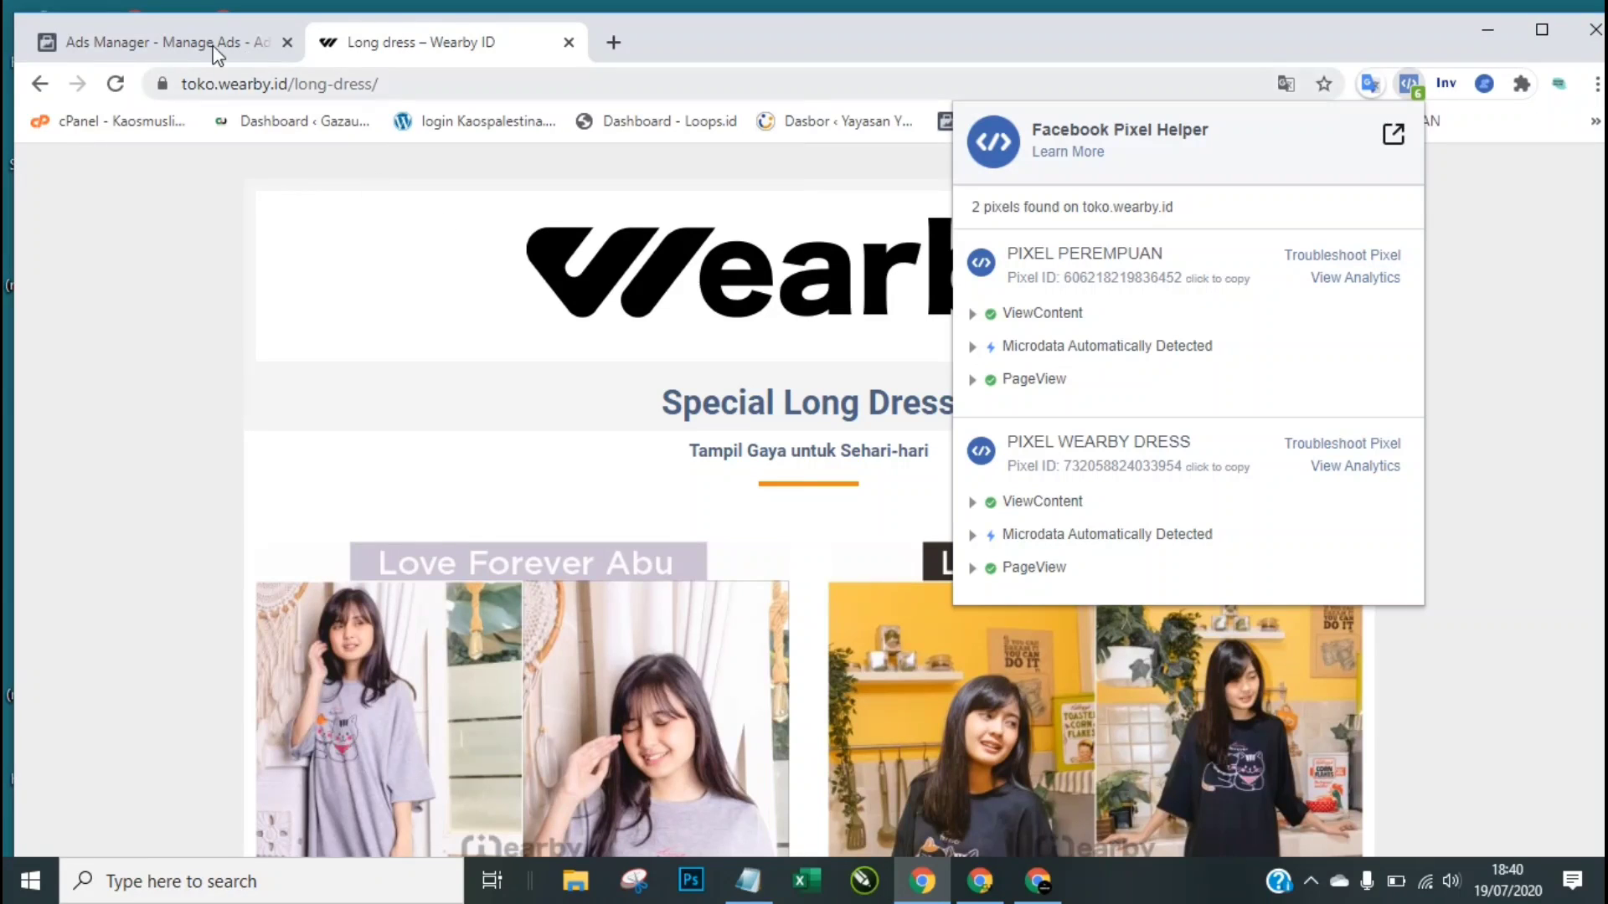
left_click(192, 51)
left_click(192, 46)
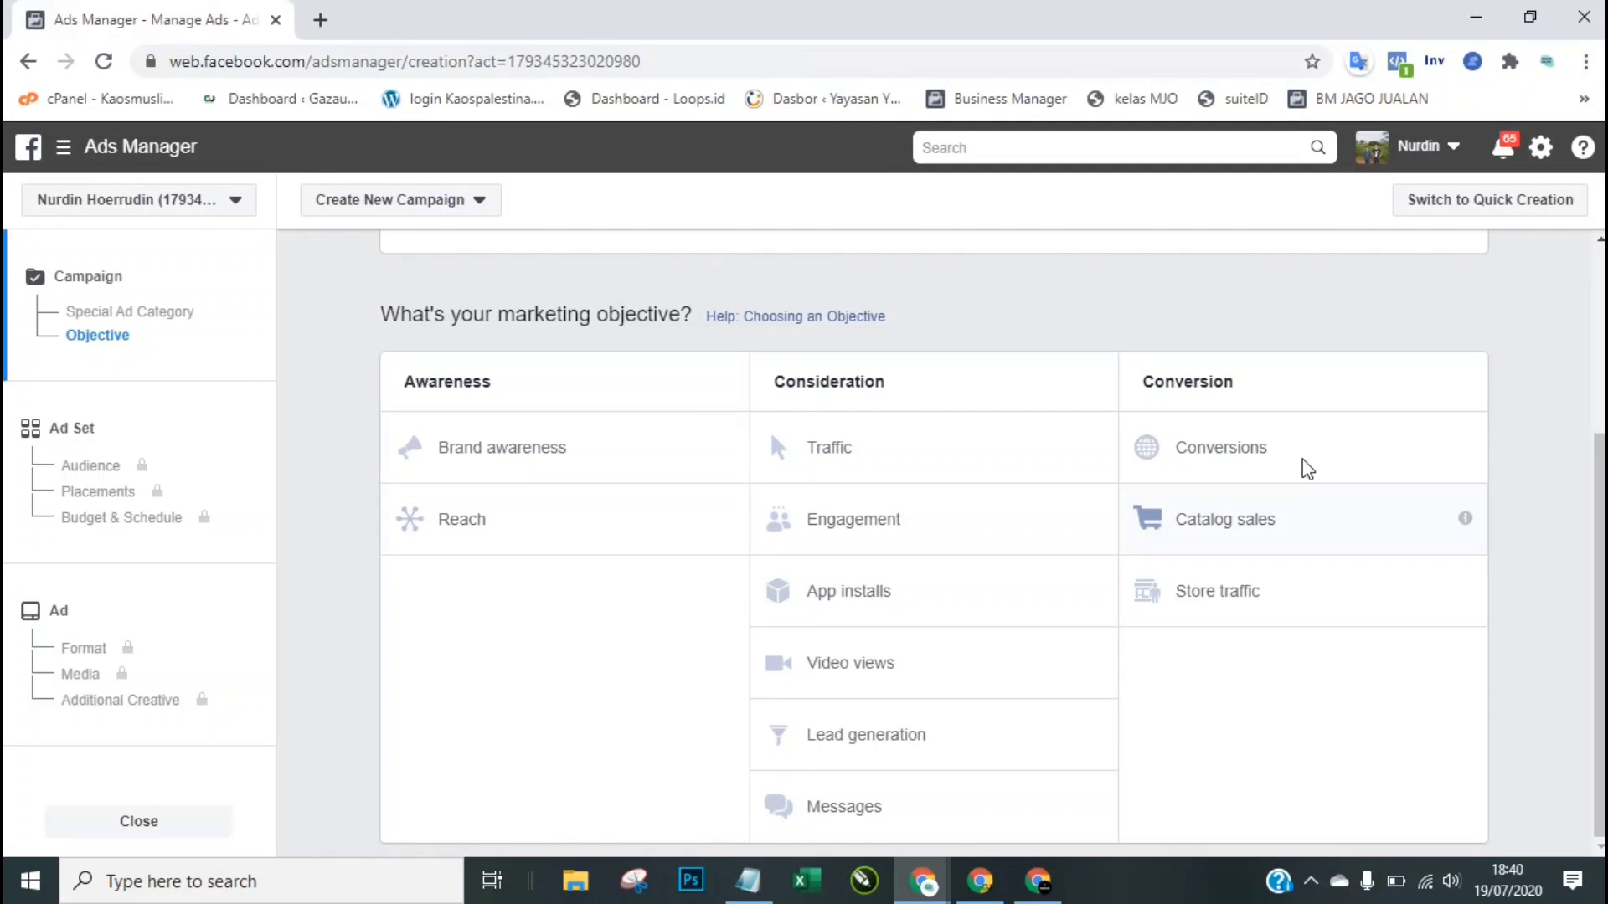
Step: Choose Conversions as the marketing objective and name the campaign "IKLAN PRODUK PEREMPUAN"
left_click(1236, 449)
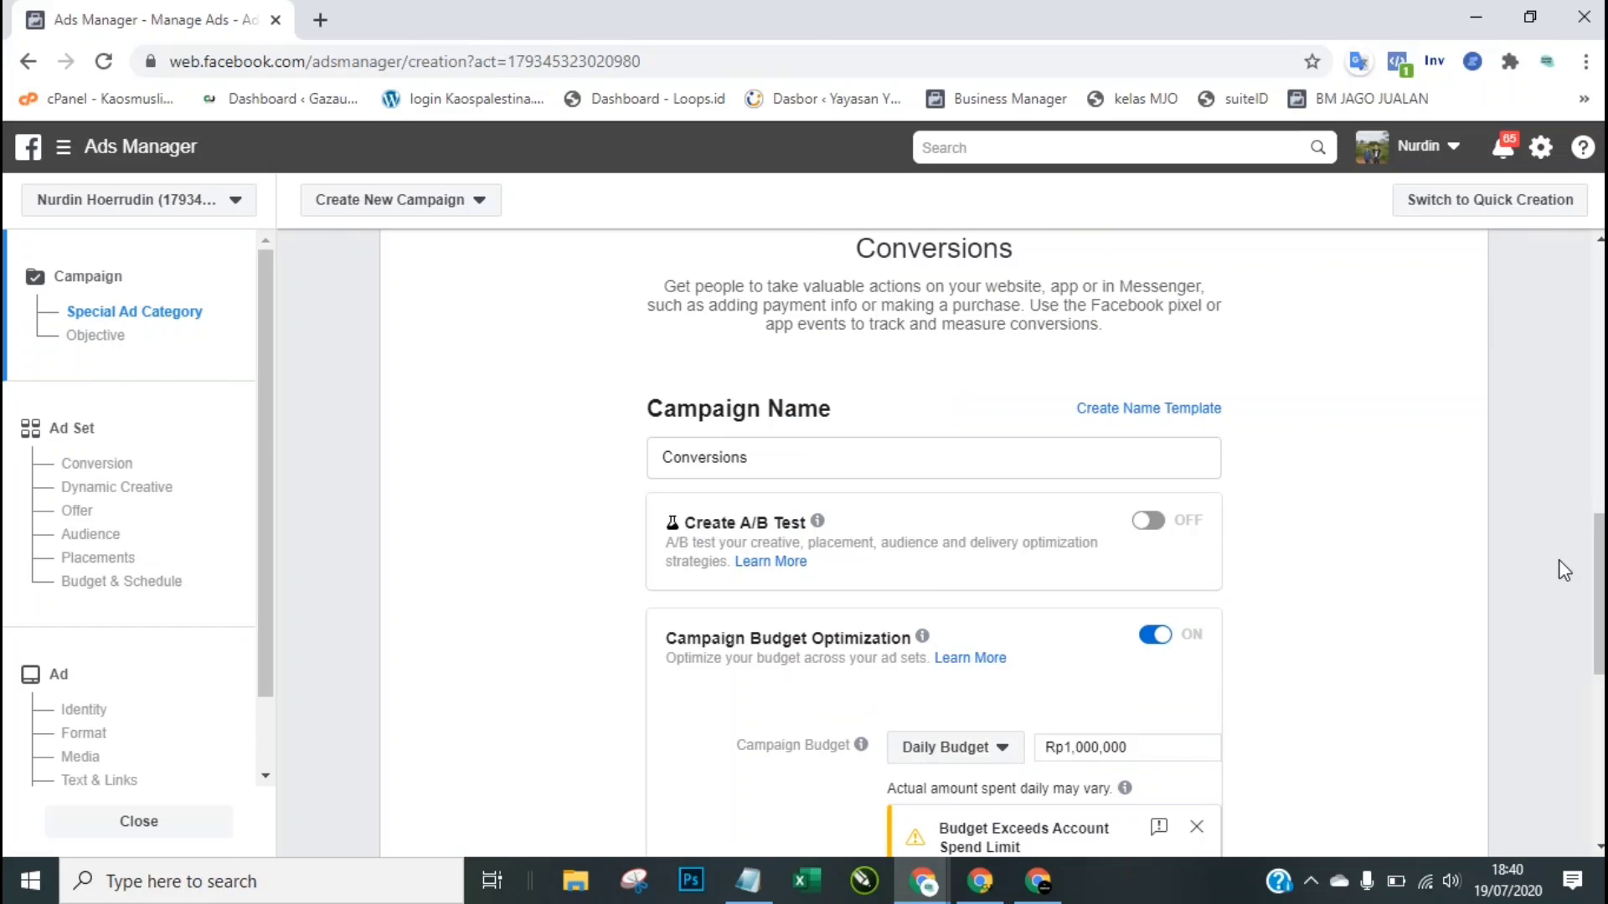
left_click(1144, 462)
key("ctrl+a")
type("IKLAN ")
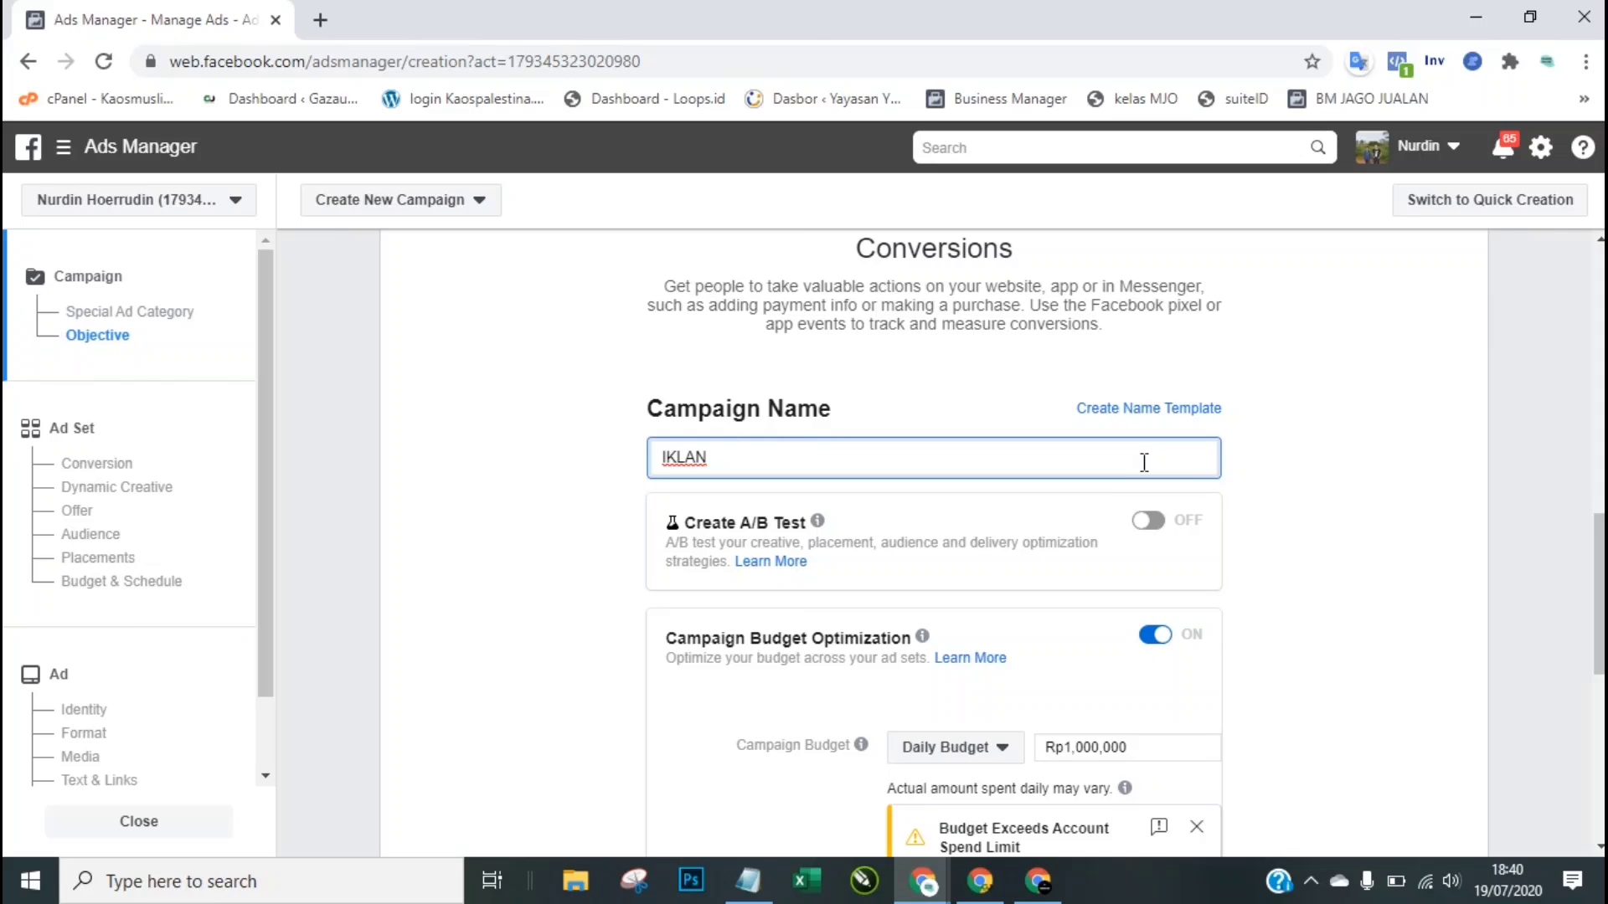
type("PRODUK PEREMPUA")
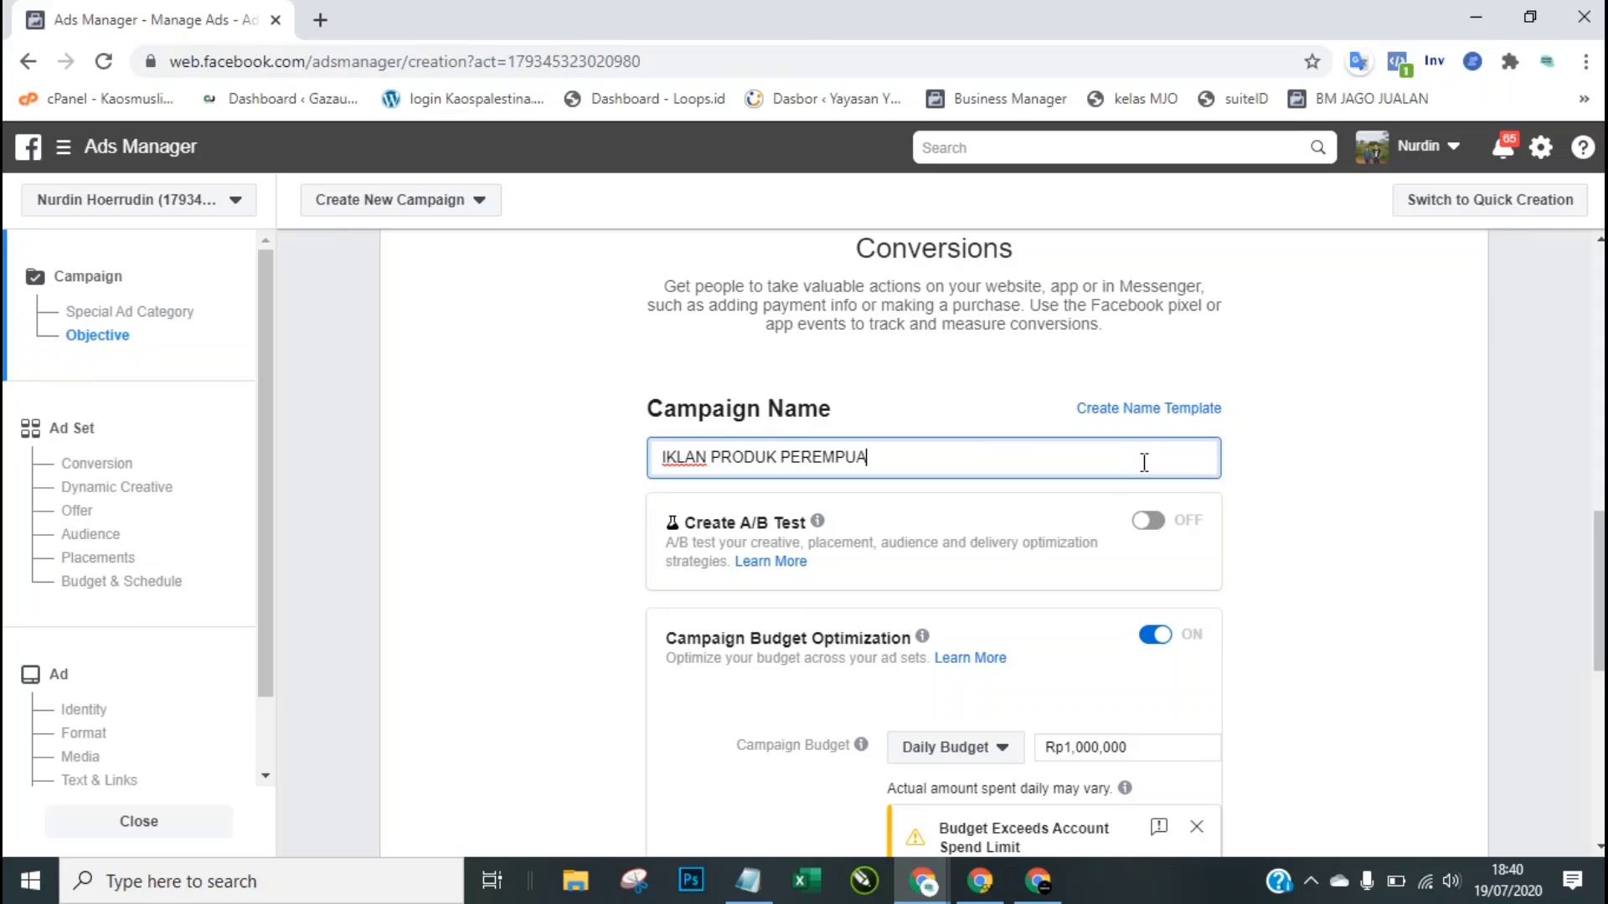
type("N")
left_click(1372, 529)
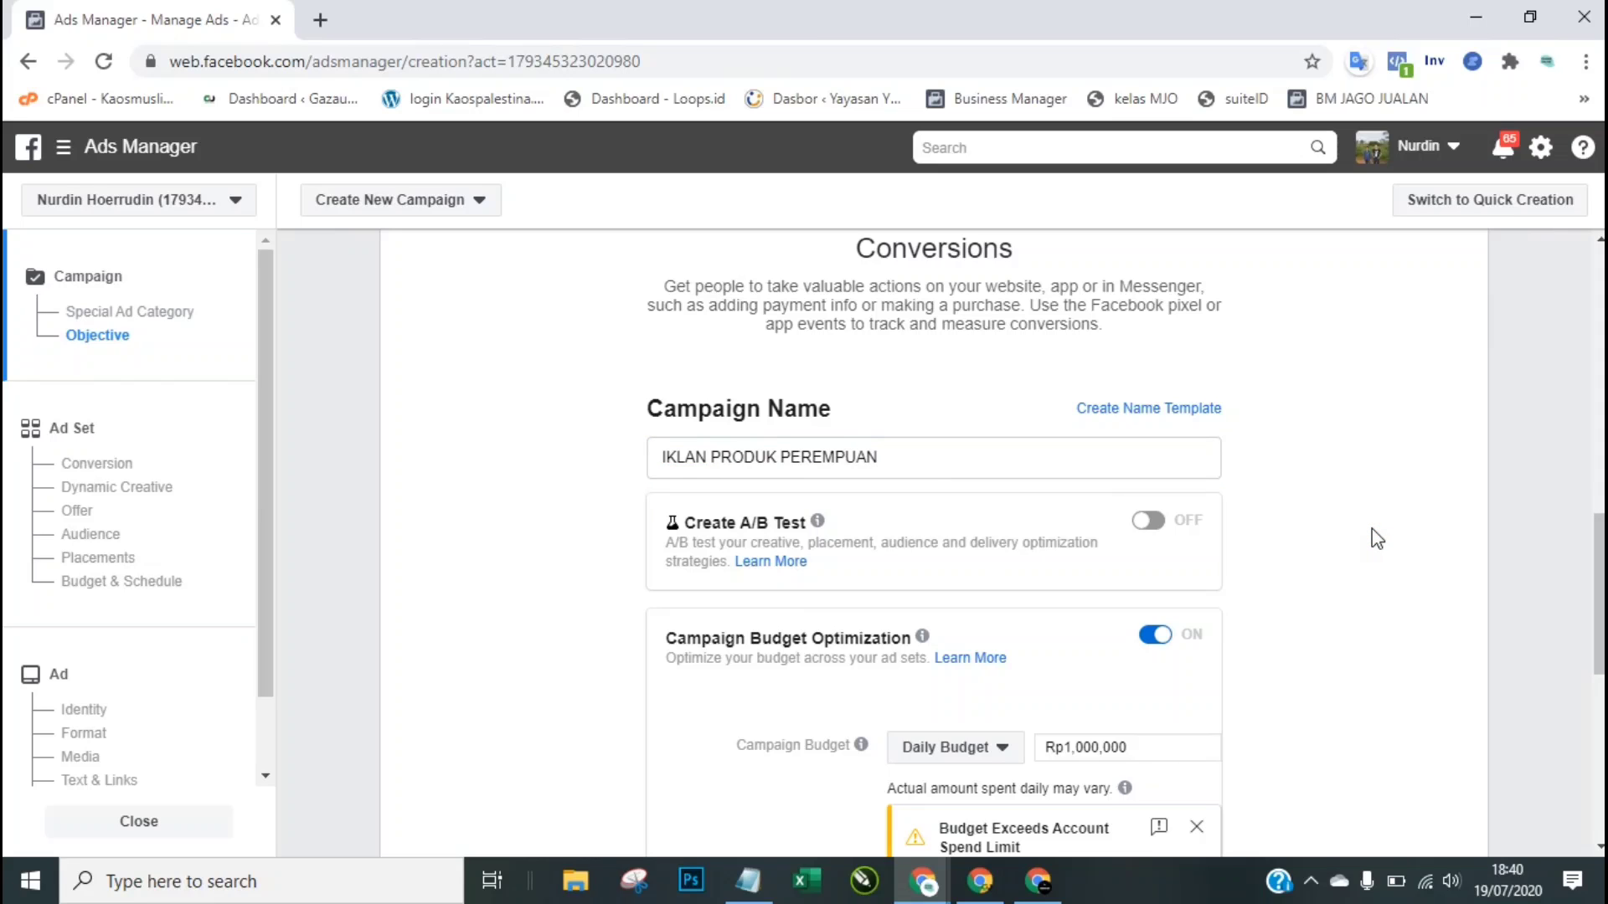
scroll(1371, 529, "down", 1)
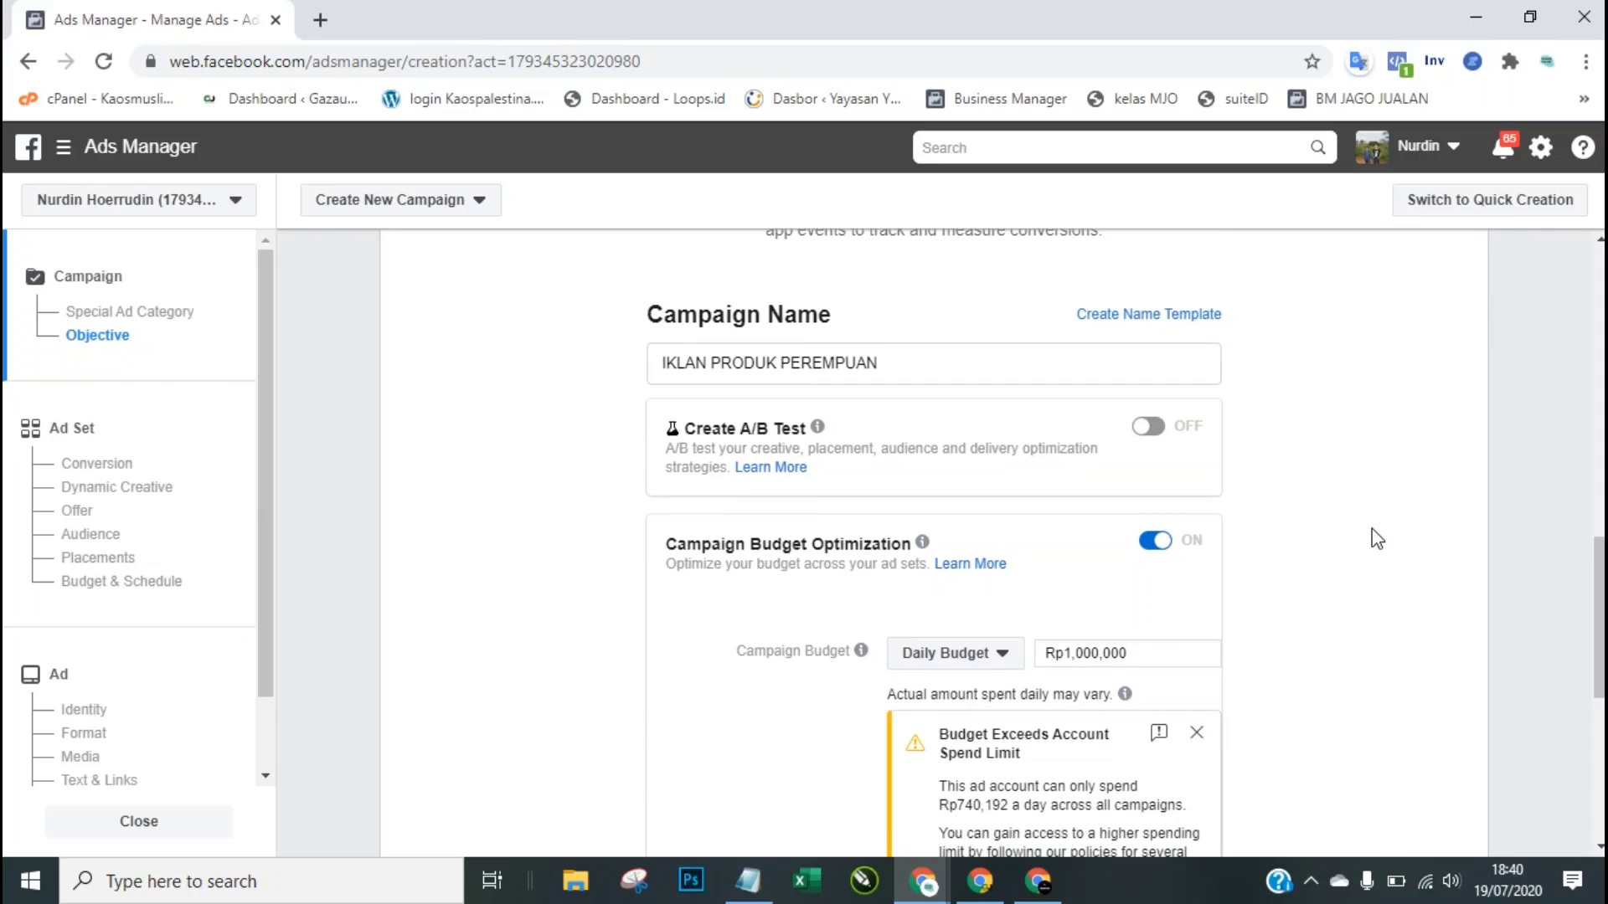
scroll(1377, 539, "down", 2)
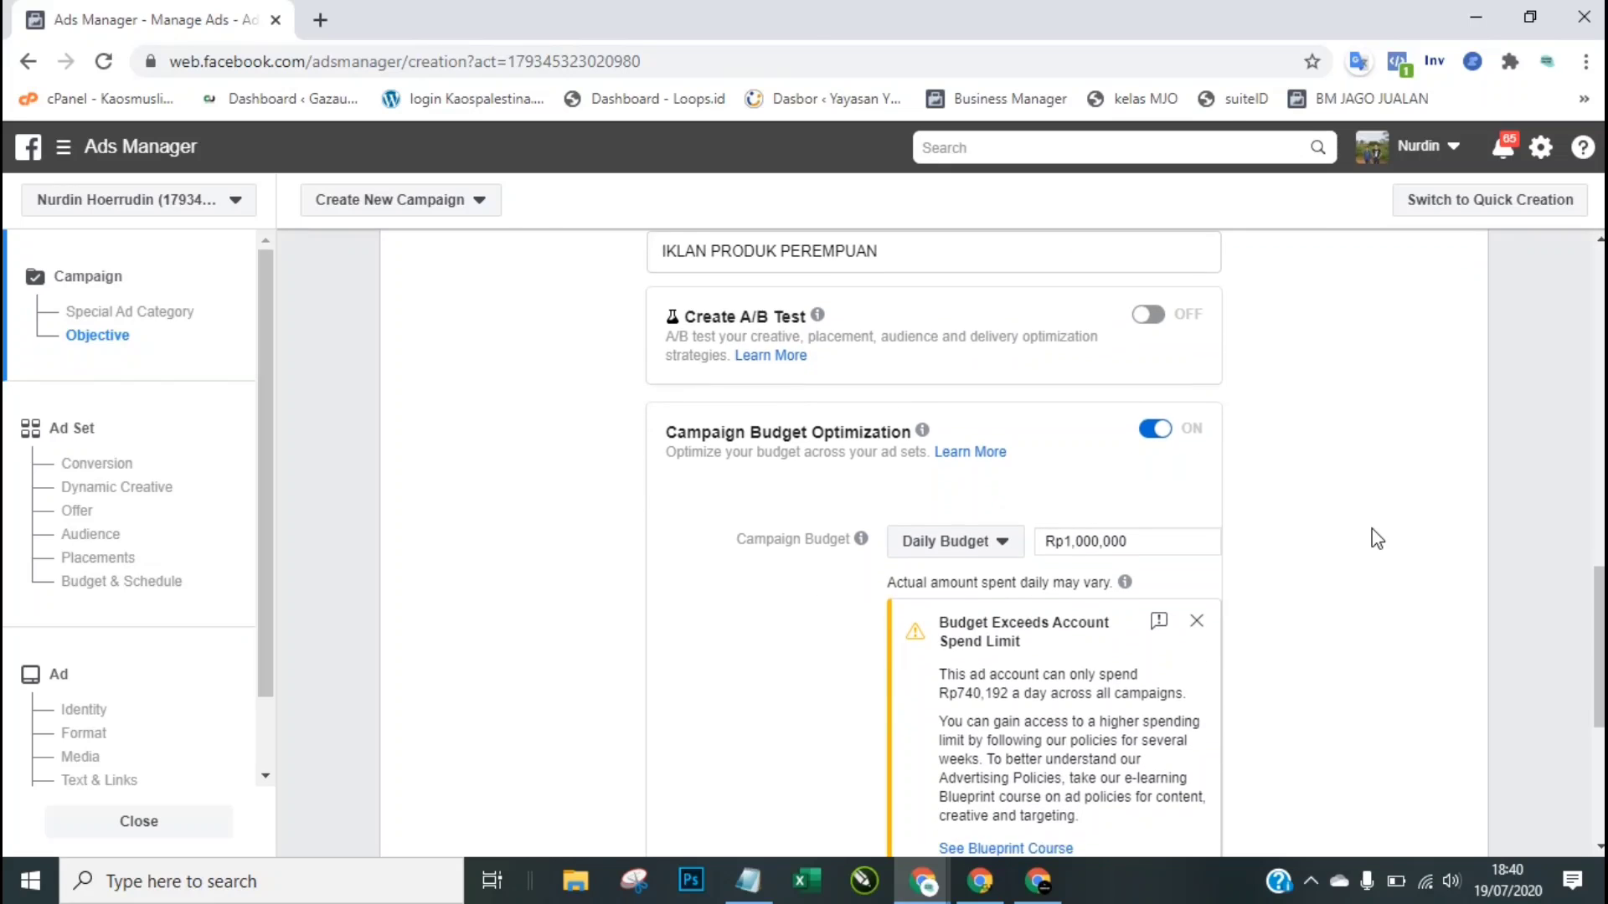
Step: Set the daily campaign budget to Rp50,000, dismiss the spend limit notice, and switch Campaign Budget Optimization off and on again
scroll(1377, 538, "down", 1)
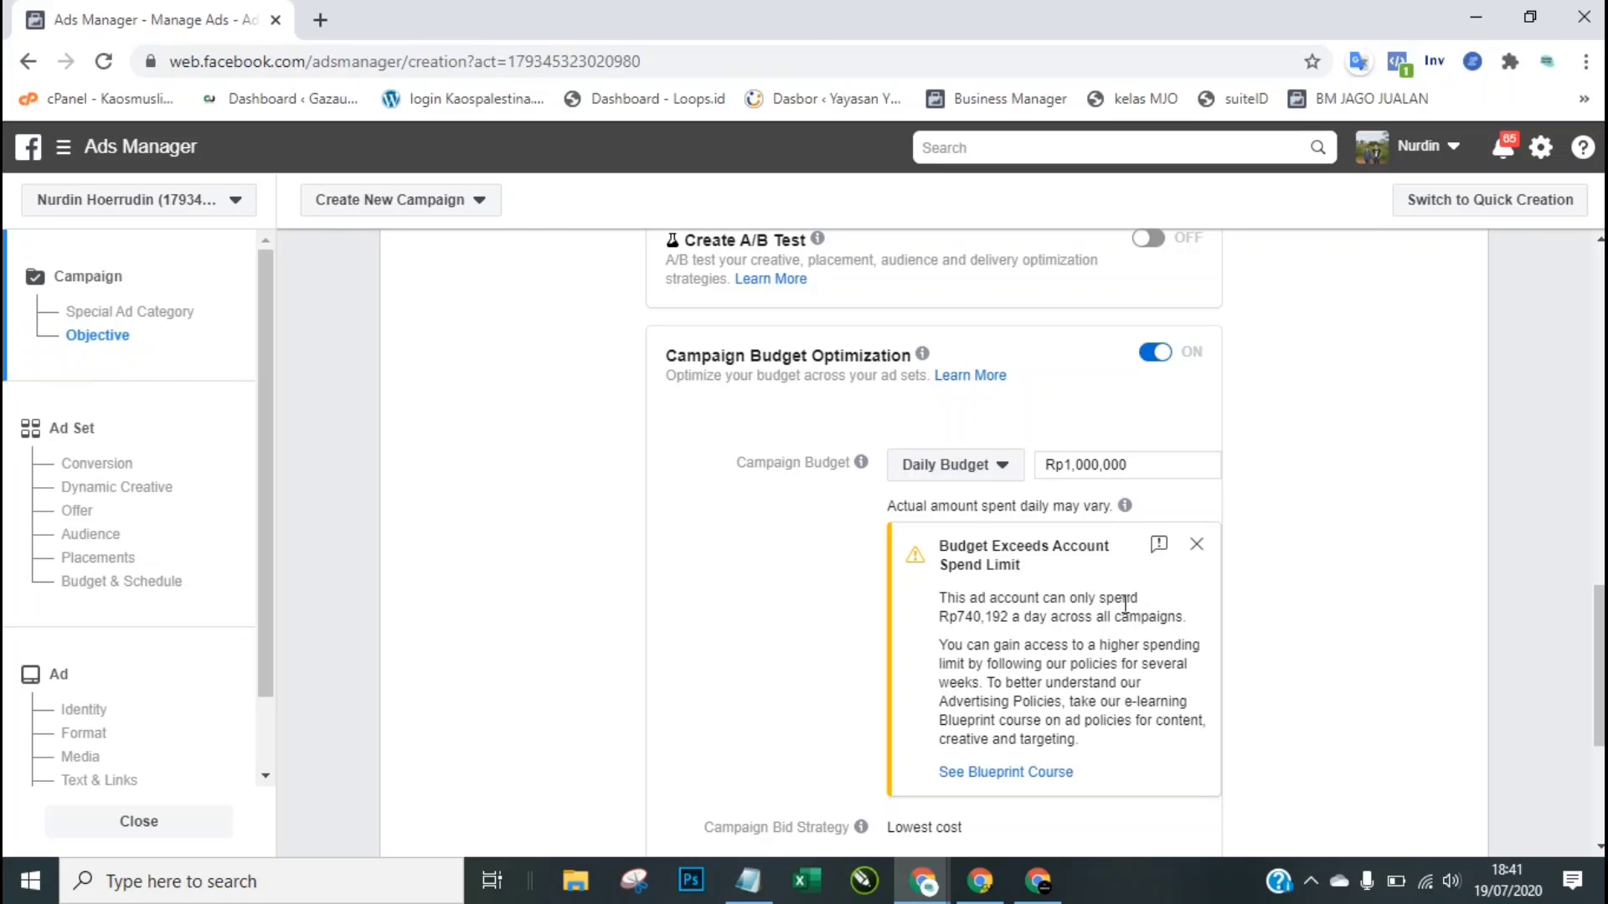
left_click(1155, 467)
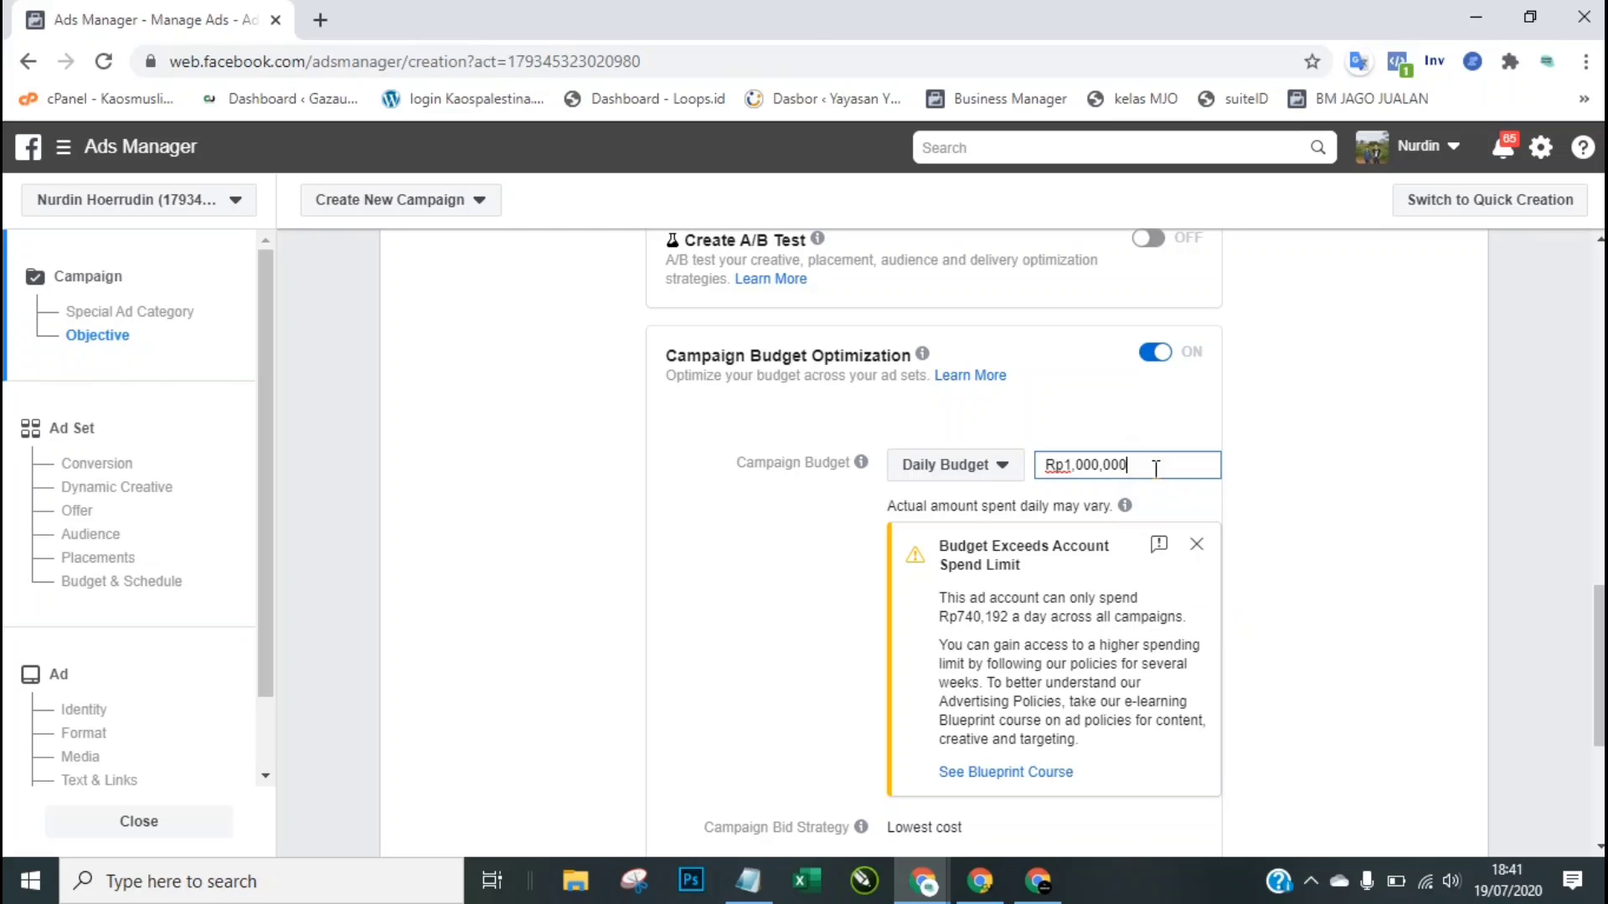
key("BackSpace")
key("BackSpace")
key("BackSpace")
key("BackSpace")
key("BackSpace")
key("BackSpace")
key("BackSpace")
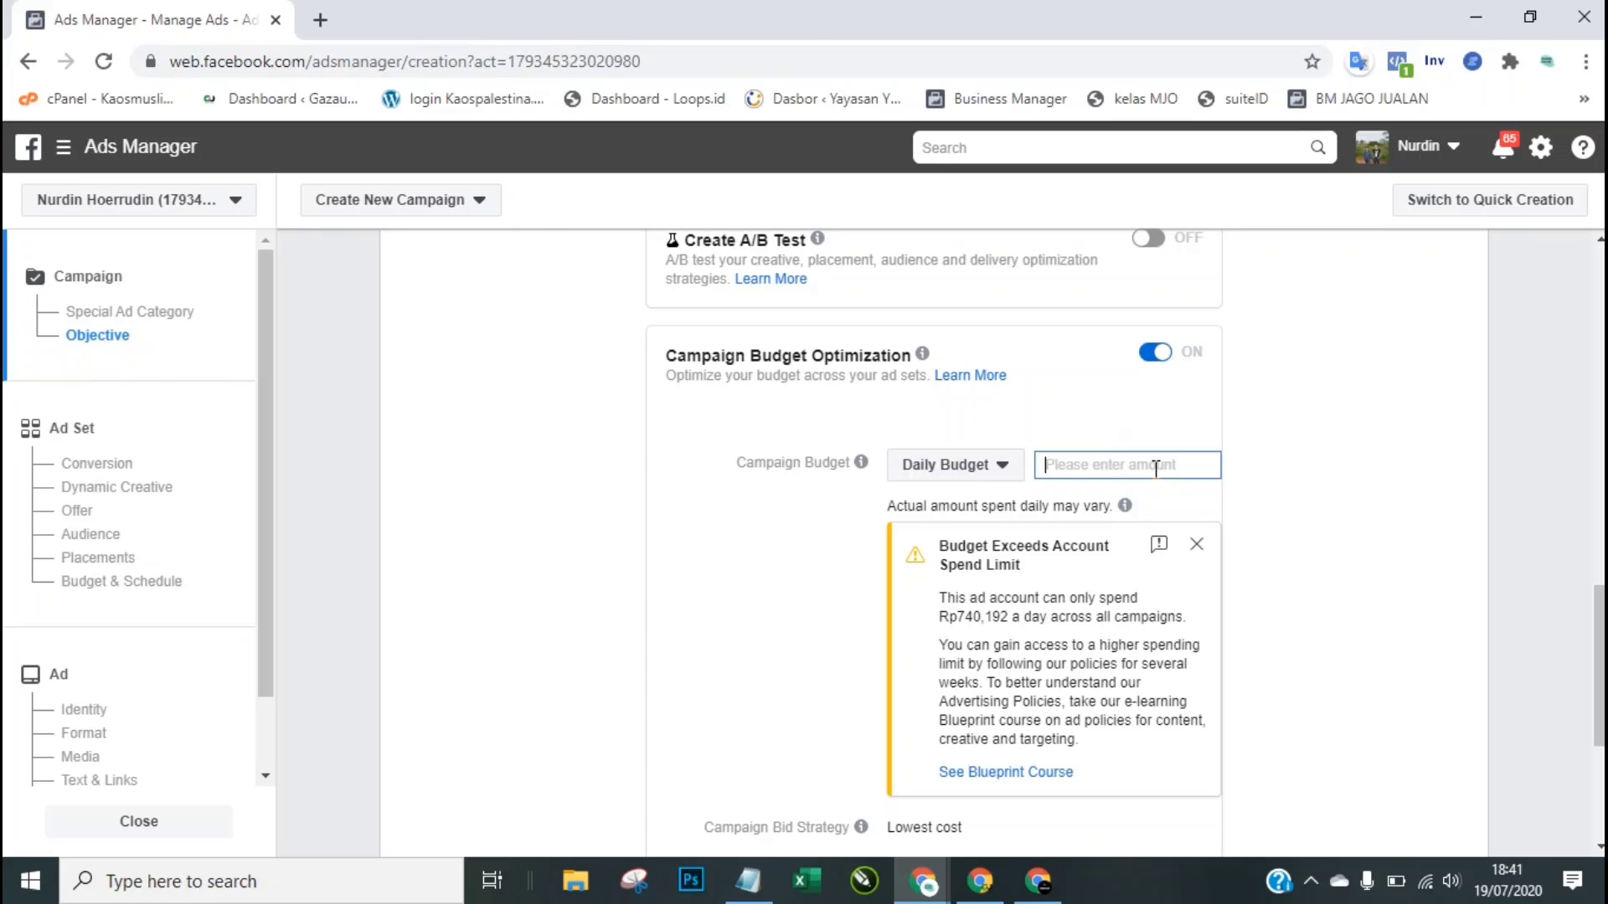
type("50000")
left_click(1197, 544)
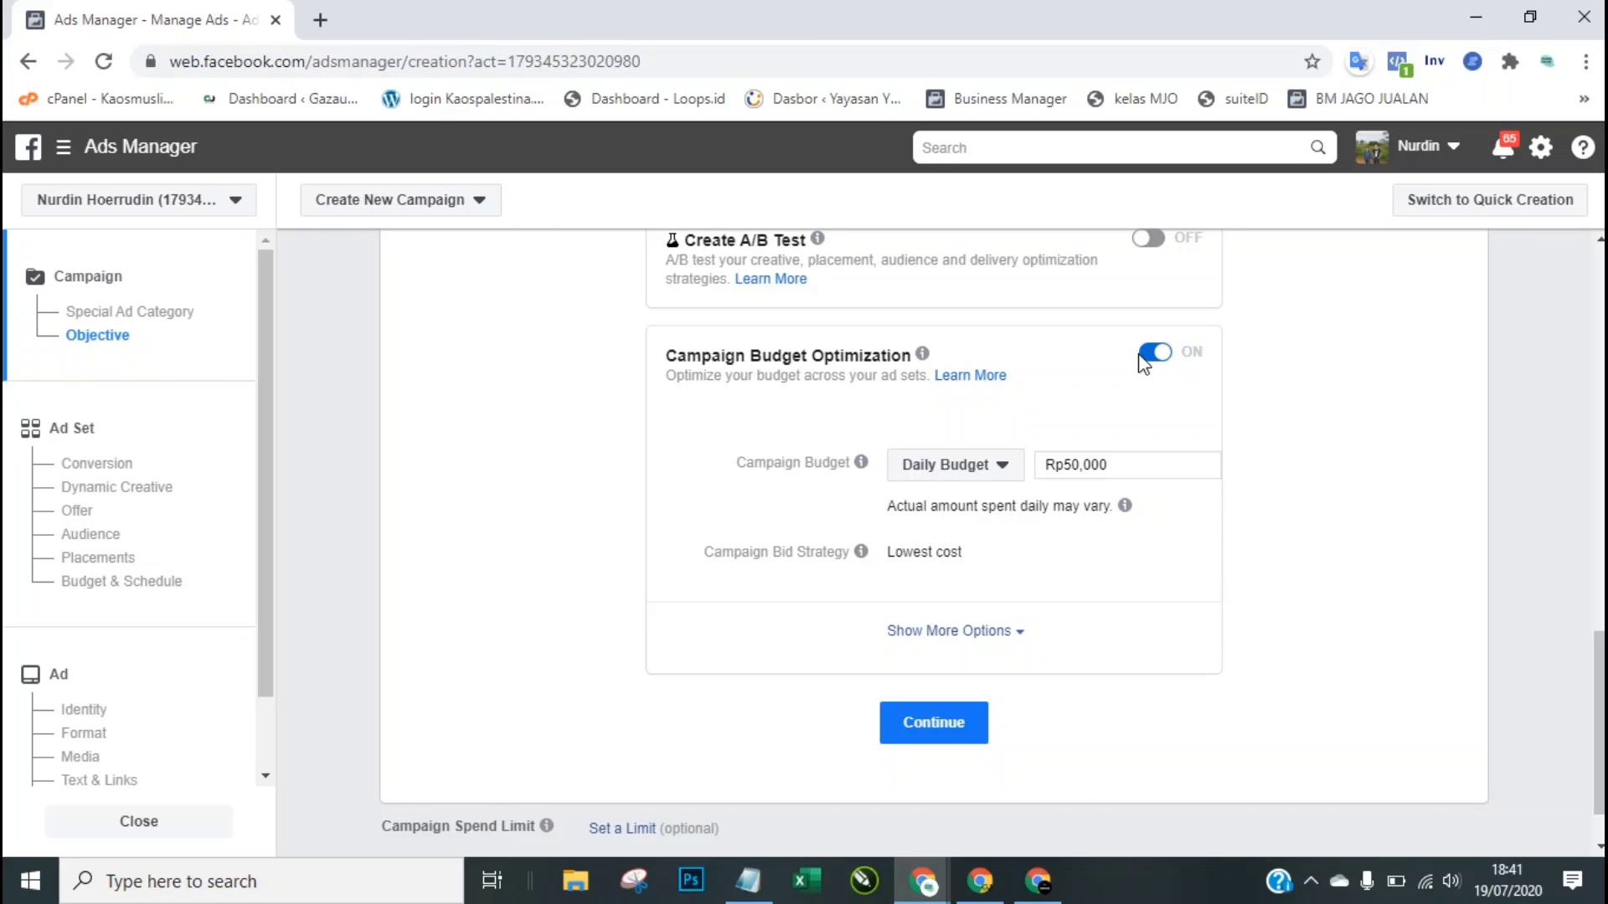
left_click(1158, 356)
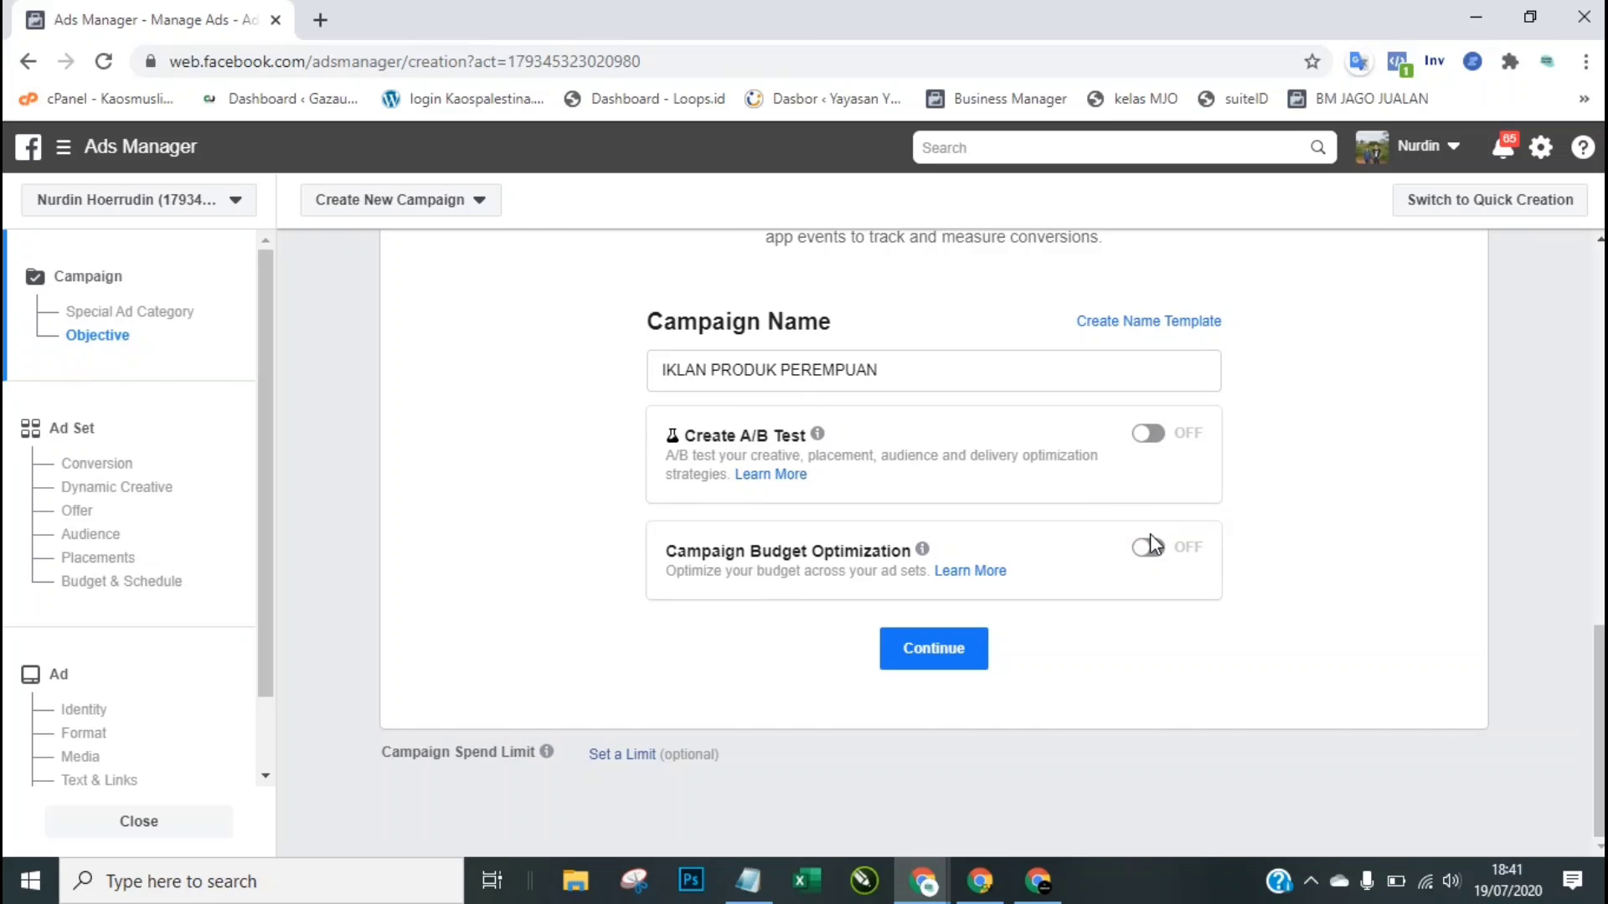
left_click(1149, 549)
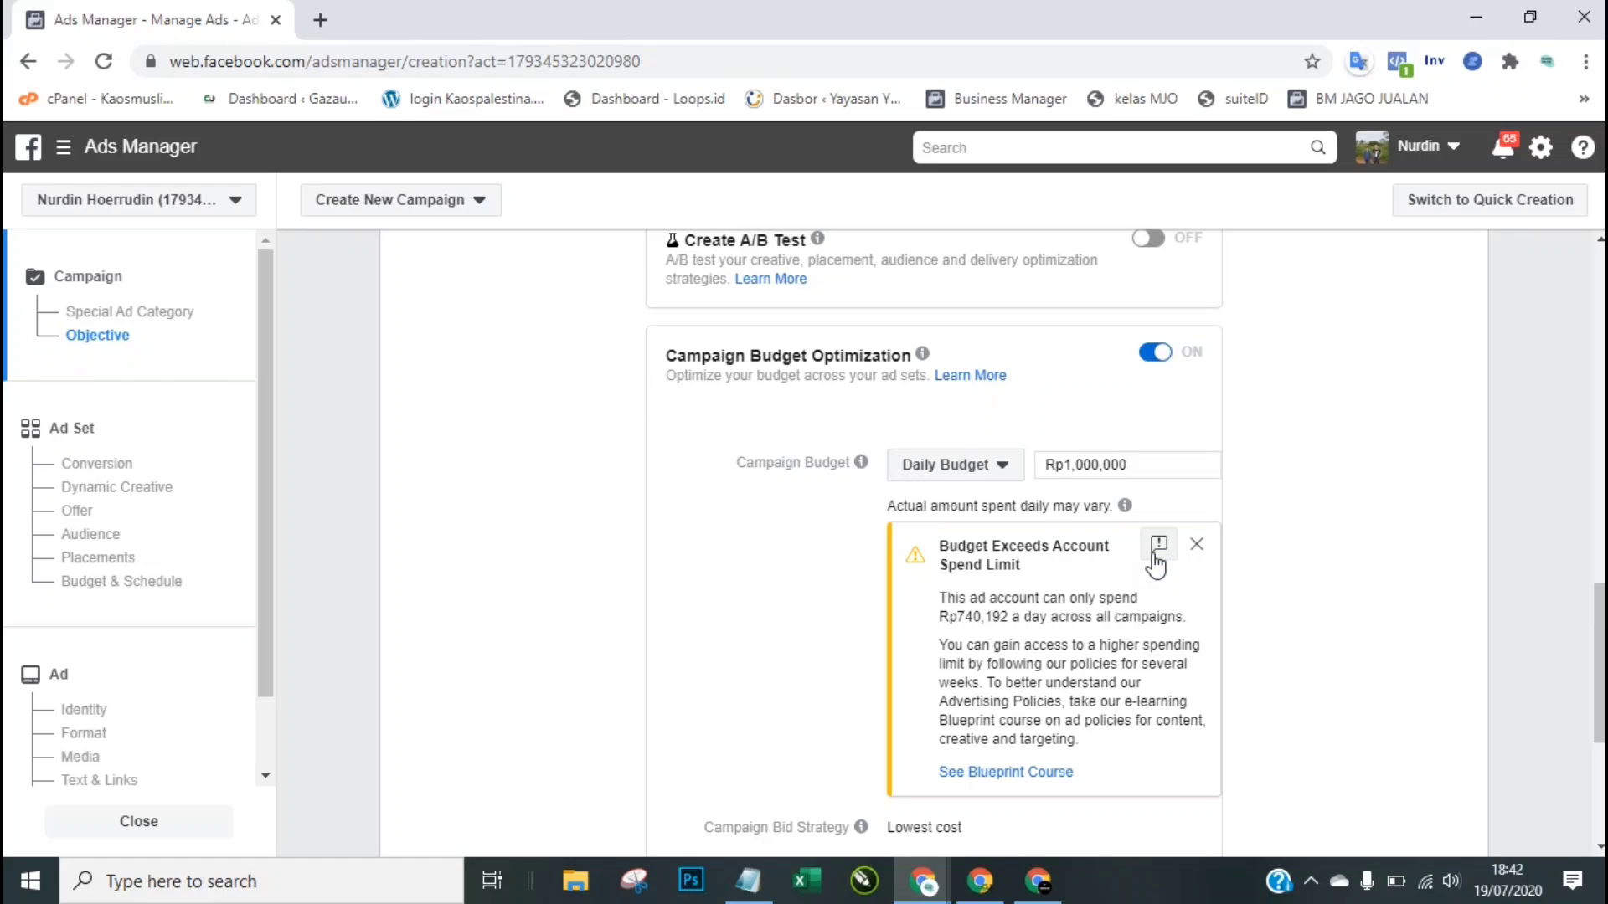
Step: Switch to the Notepad checklist and add the line "3. AKTIFKAN CBO" below the Pixel Helper item
left_click(748, 880)
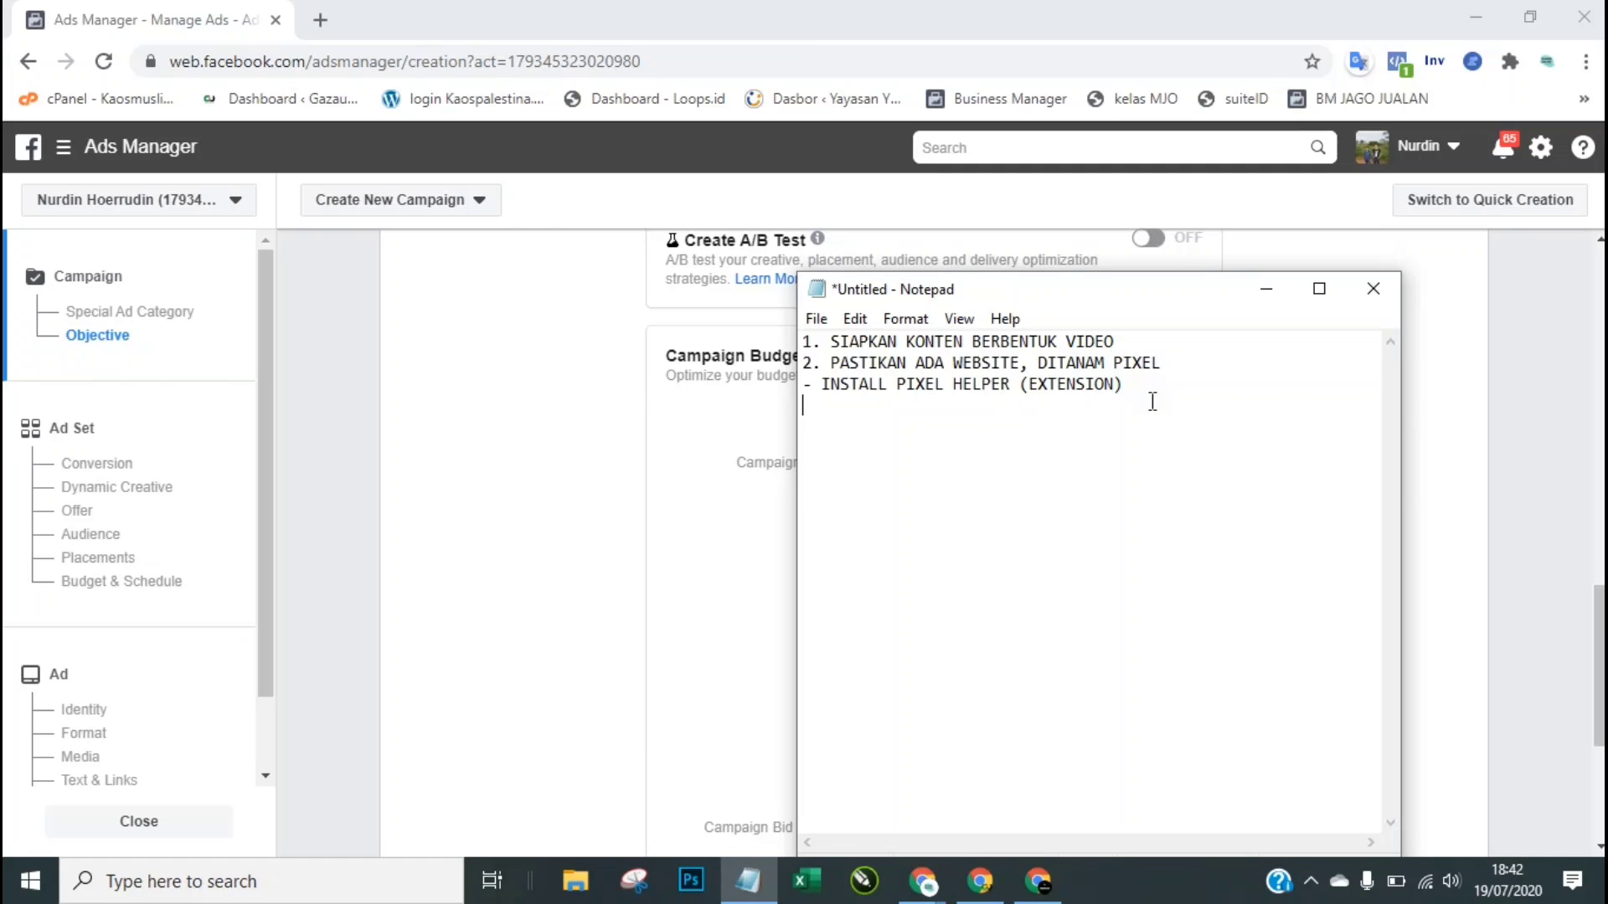
type("3. AKTIFKAN cbo")
key("BackSpace")
key("BackSpace")
type("bo")
key("BackSpace")
key("BackSpace")
key("BackSpace")
type("cb")
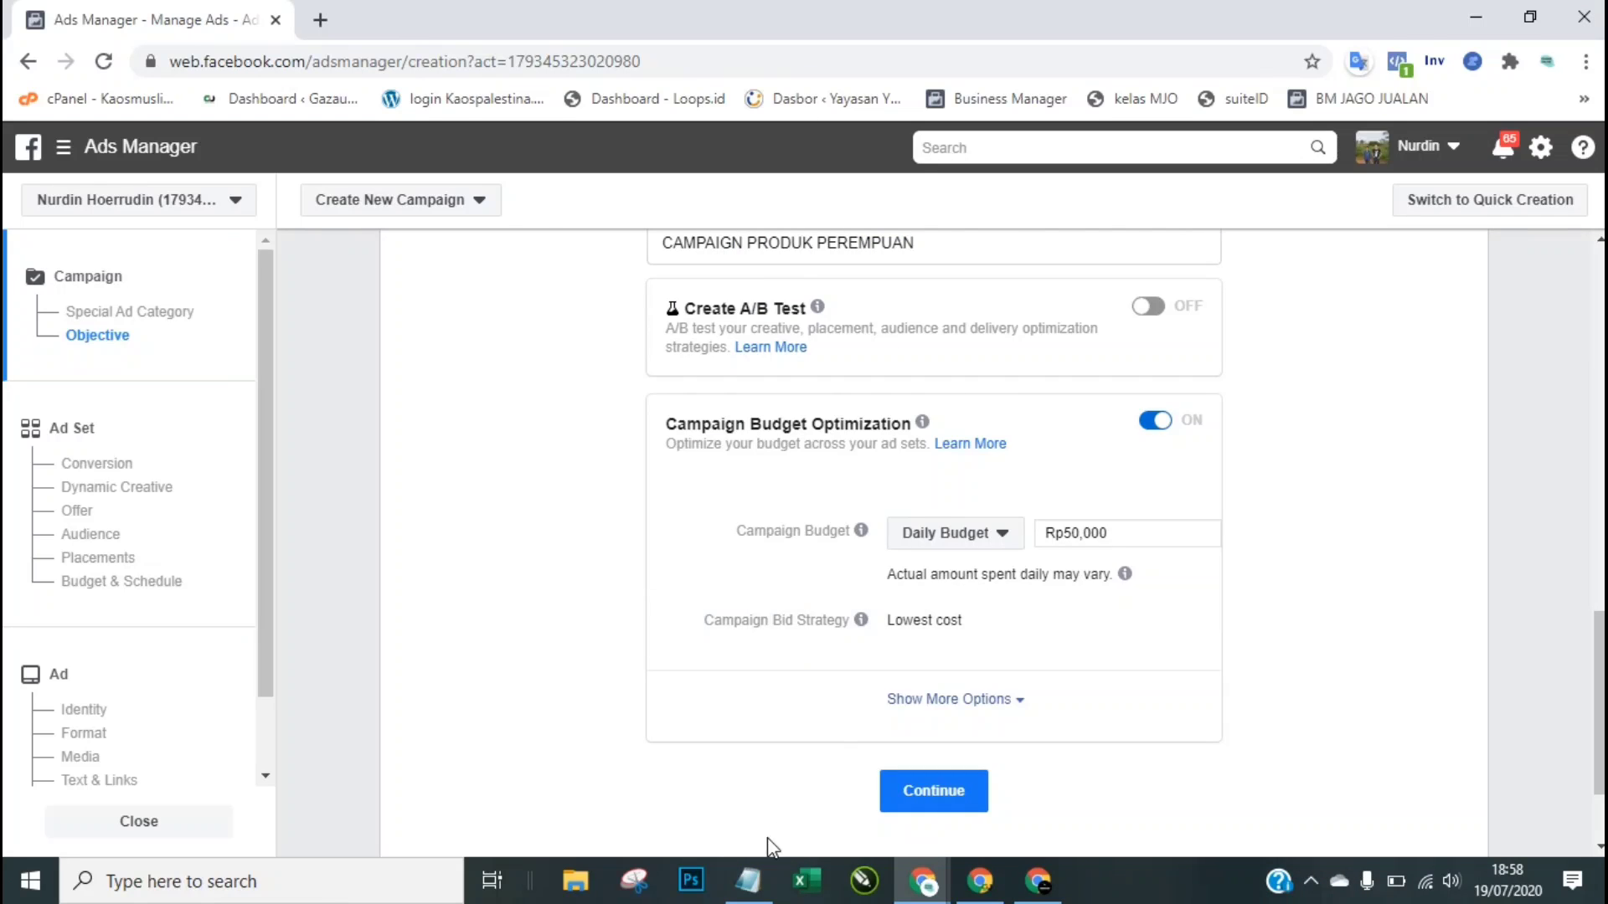
Step: Reopen the Notepad checklist, review its items in full view, and move its restored window aside to uncover more of the campaign form
left_click(745, 884)
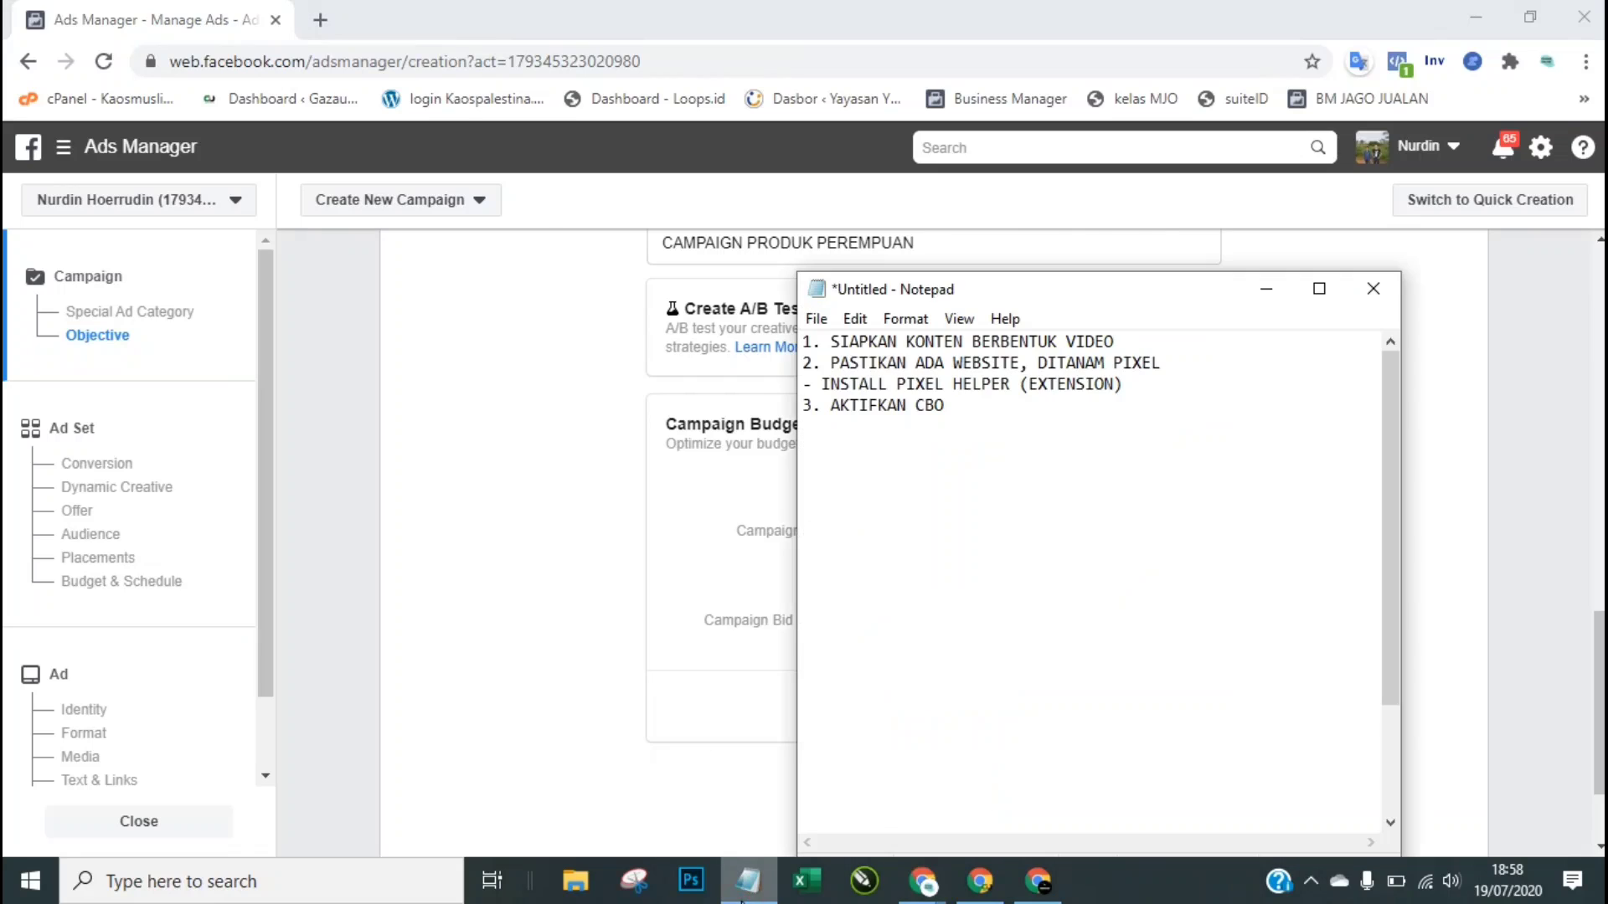
double_click(1193, 290)
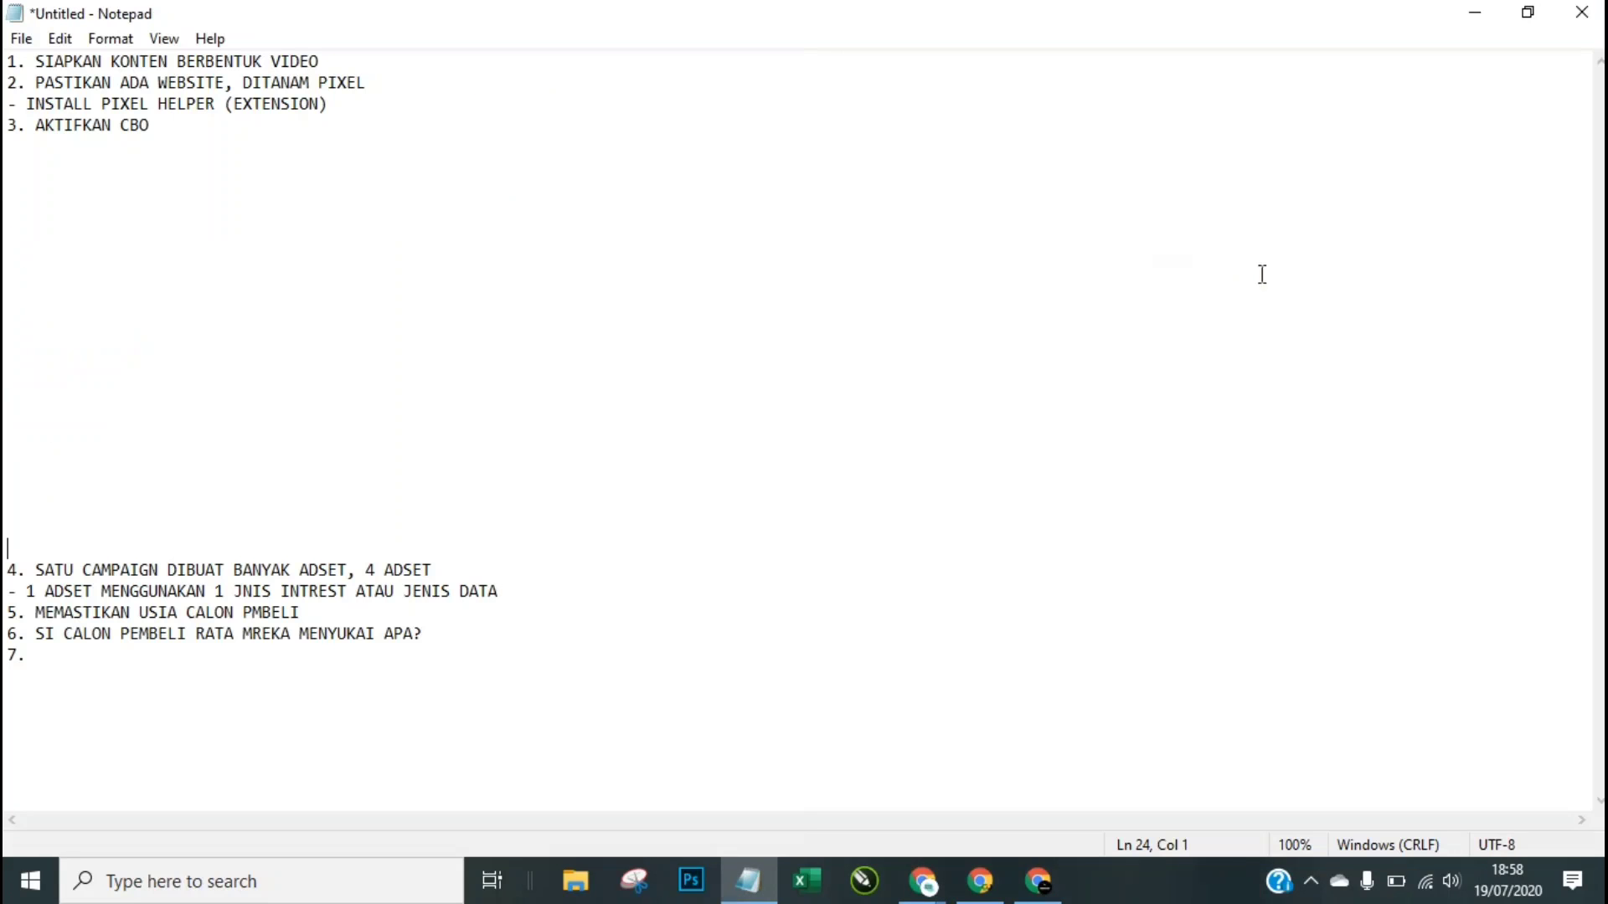
left_click(1528, 12)
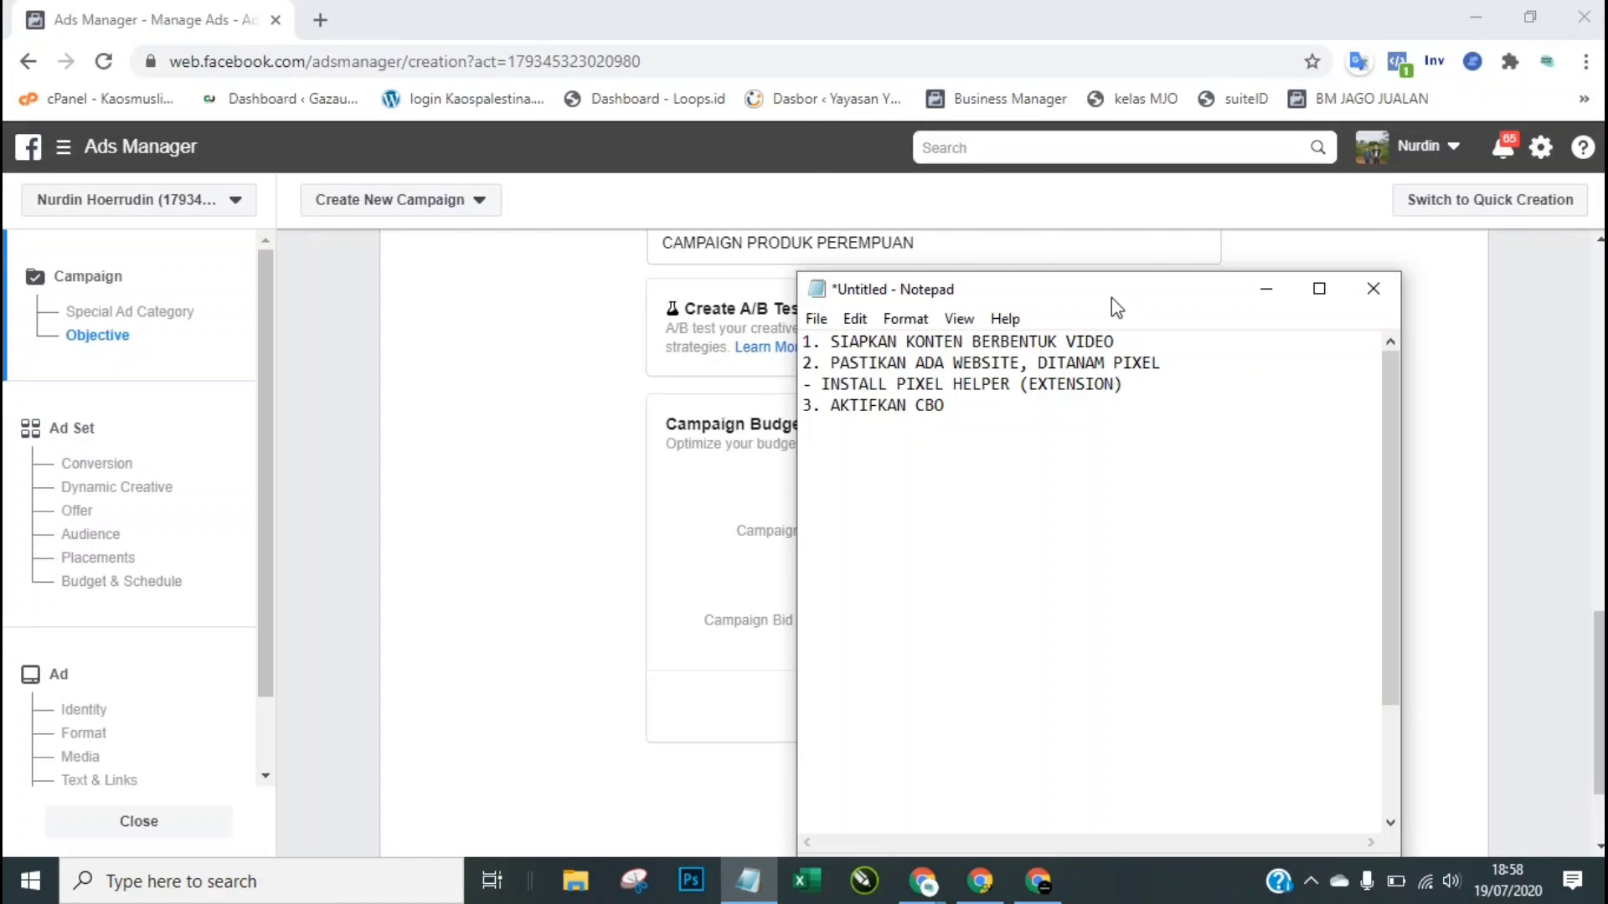
left_click_drag(1107, 296, 1293, 307)
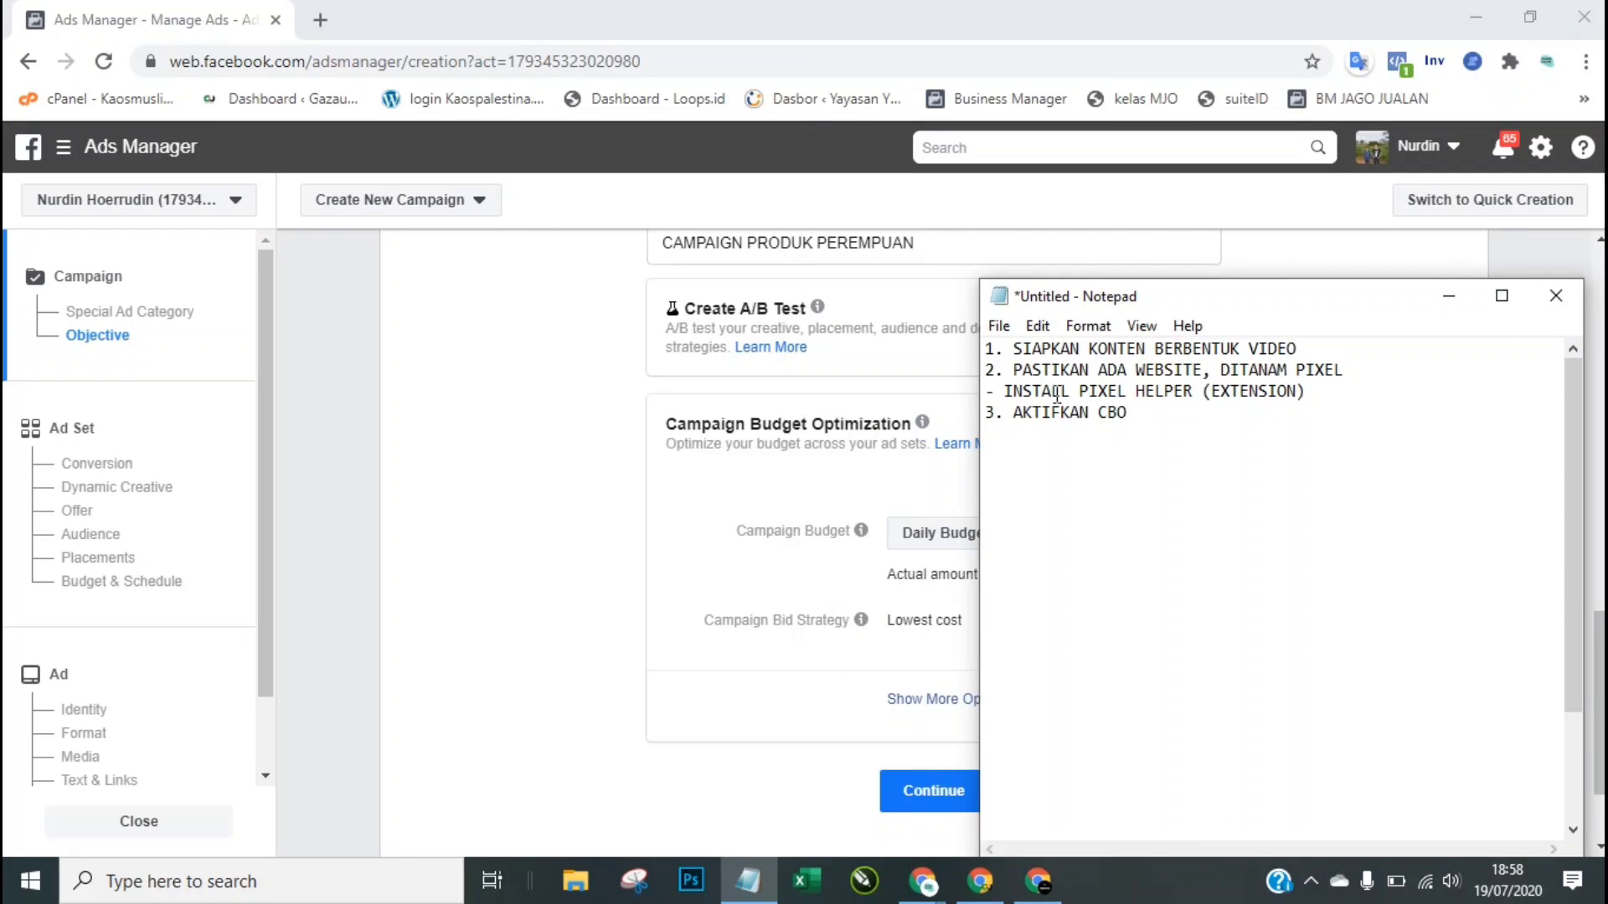
left_click(1170, 412)
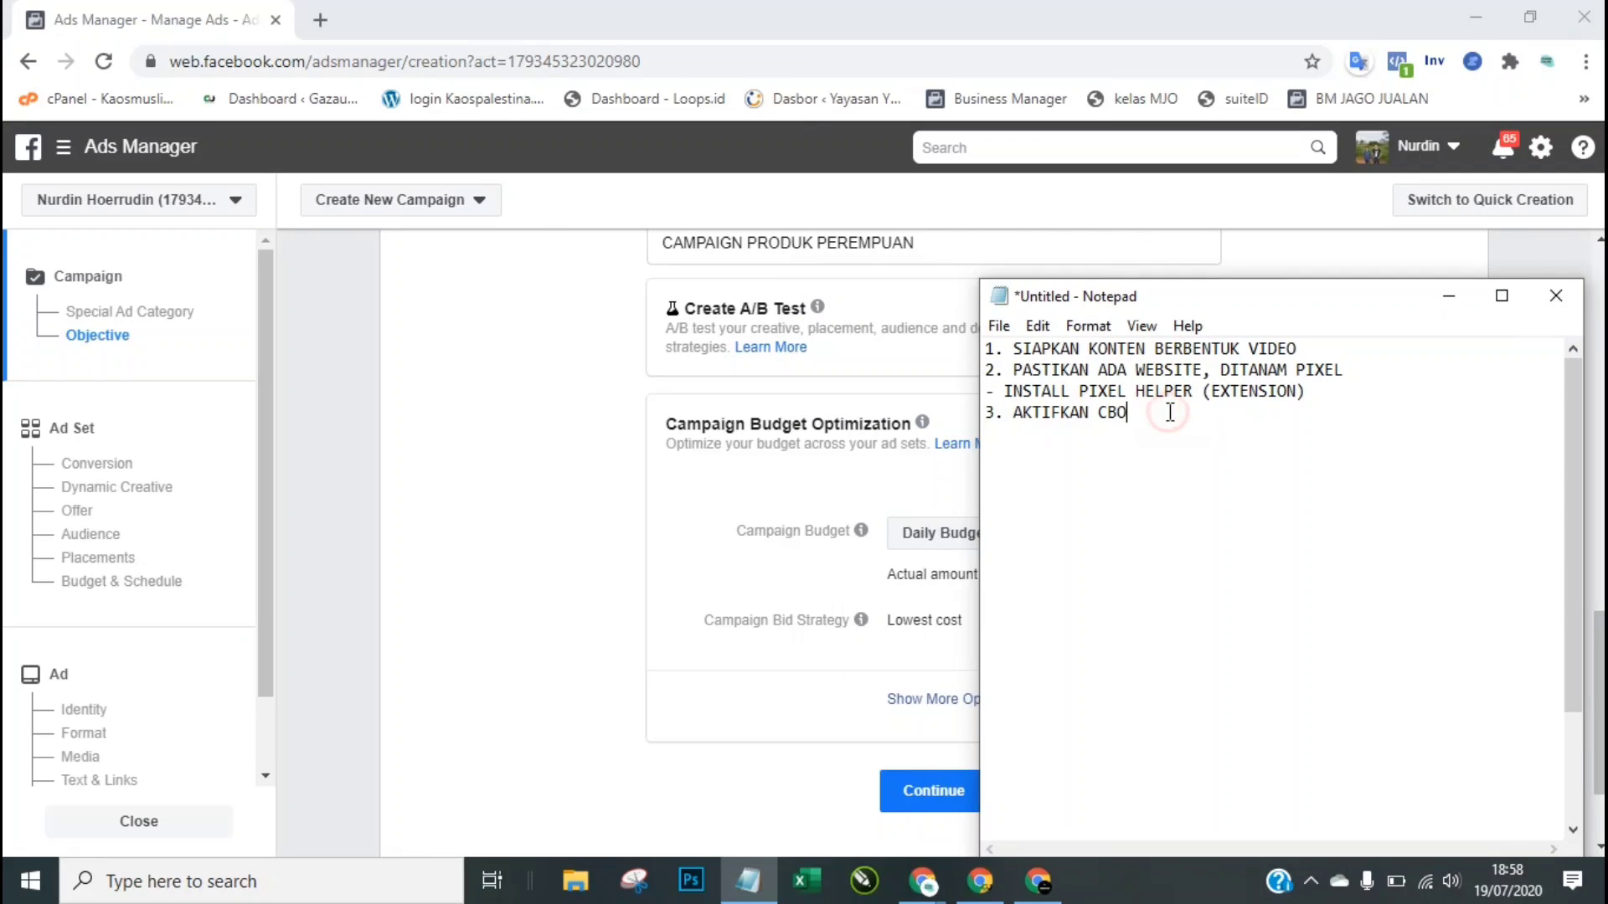
Step: Return to Ads Manager and continue to the ad set settings with the daily campaign budget kept at Rp50,000
left_click(509, 517)
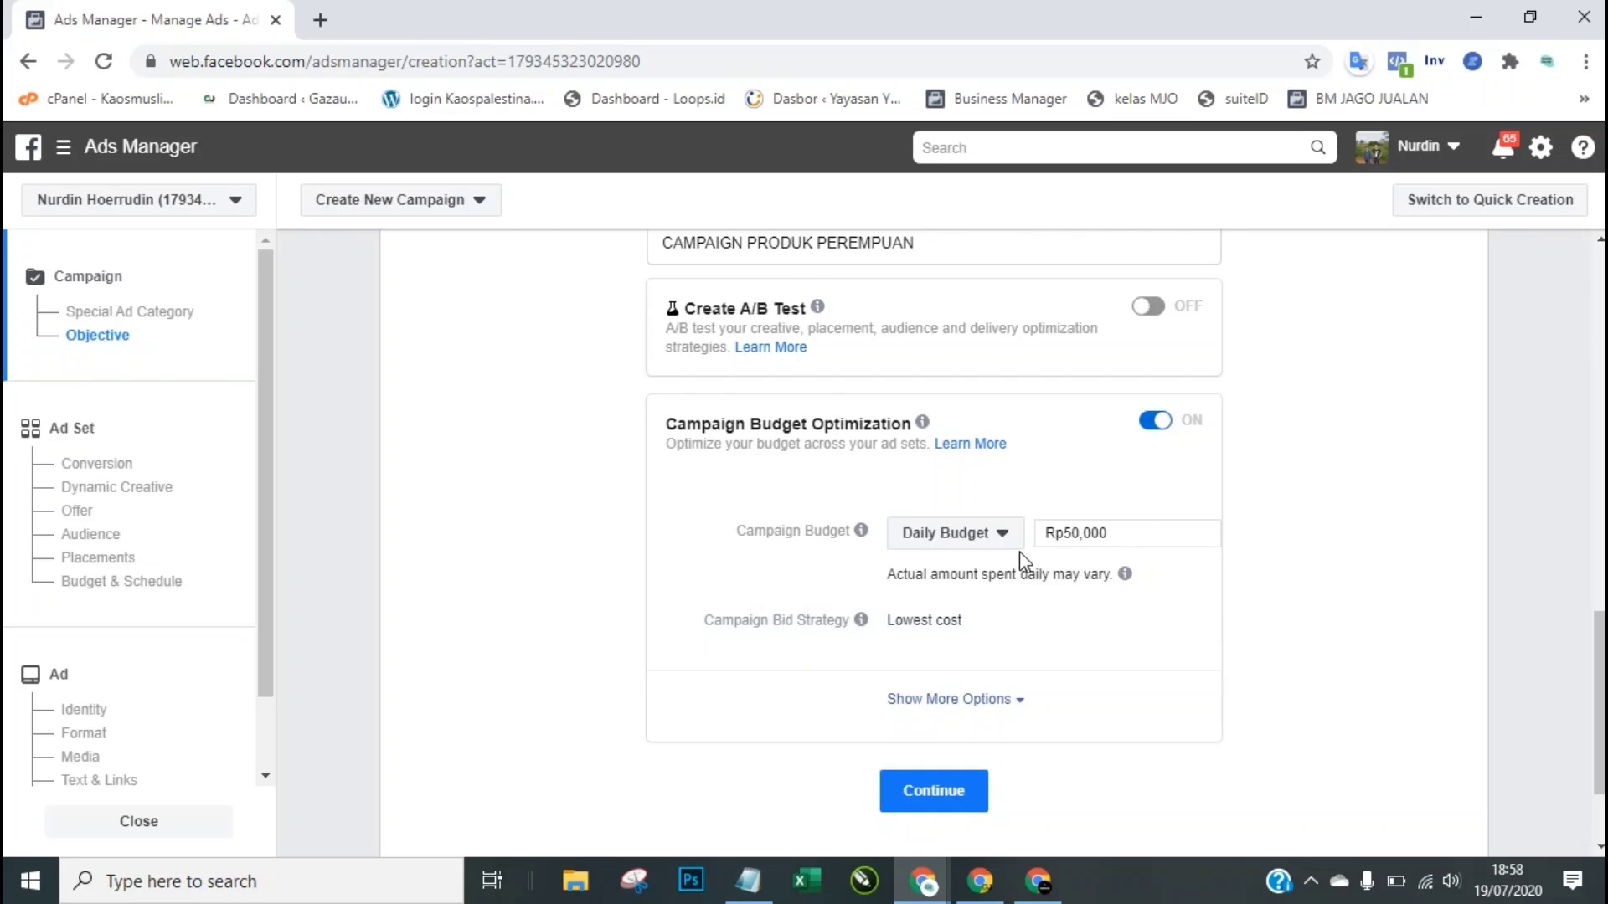
left_click(1134, 537)
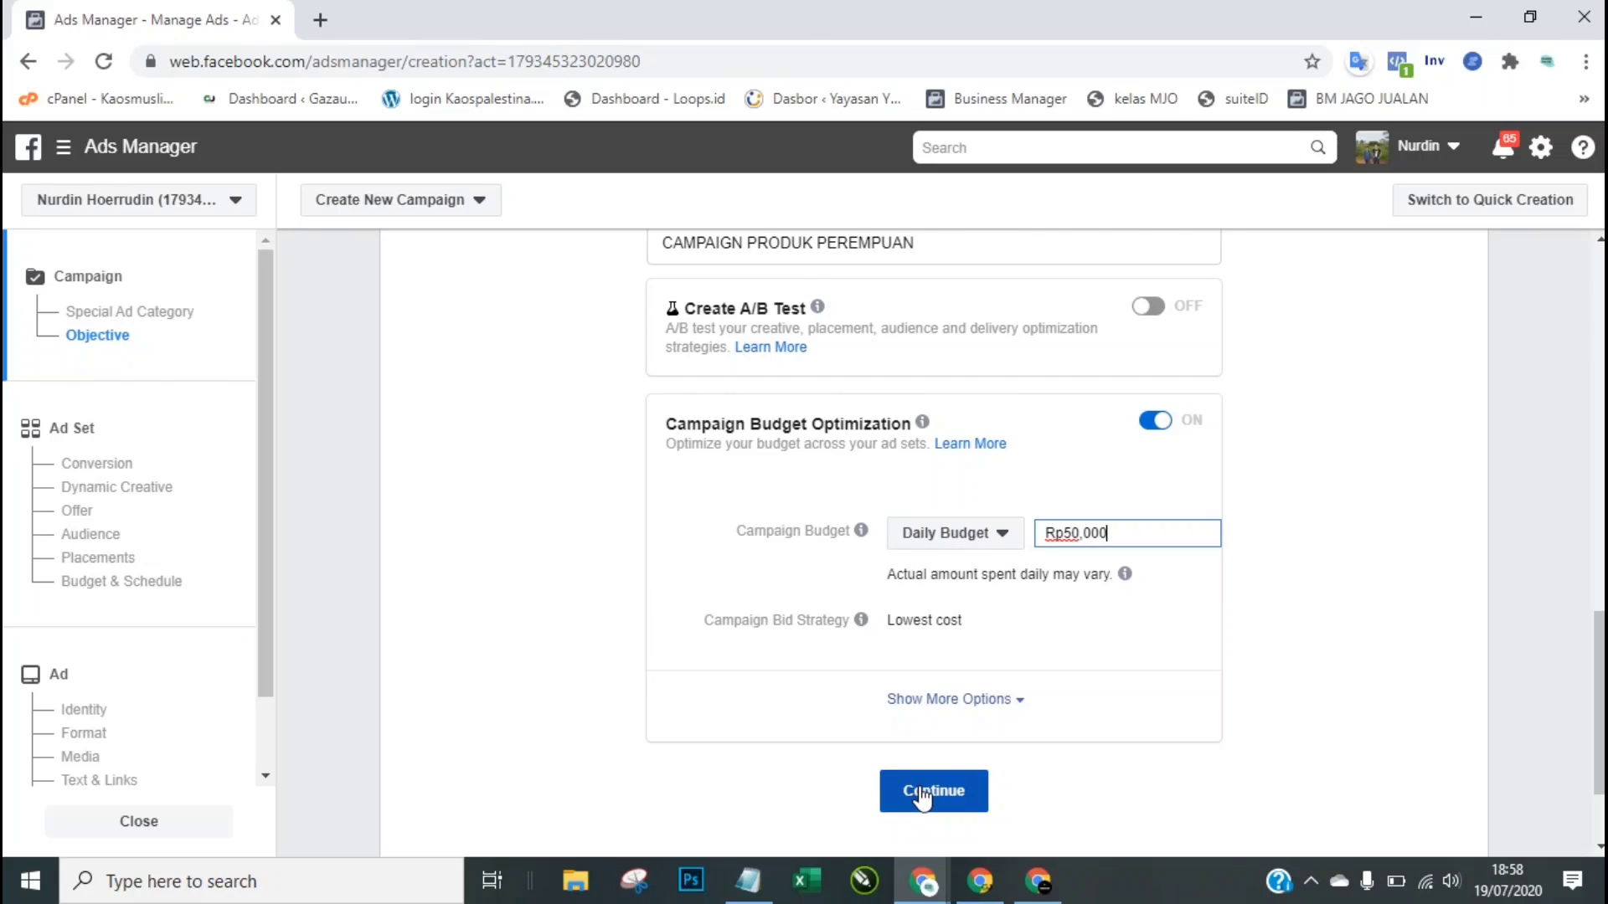
left_click(924, 797)
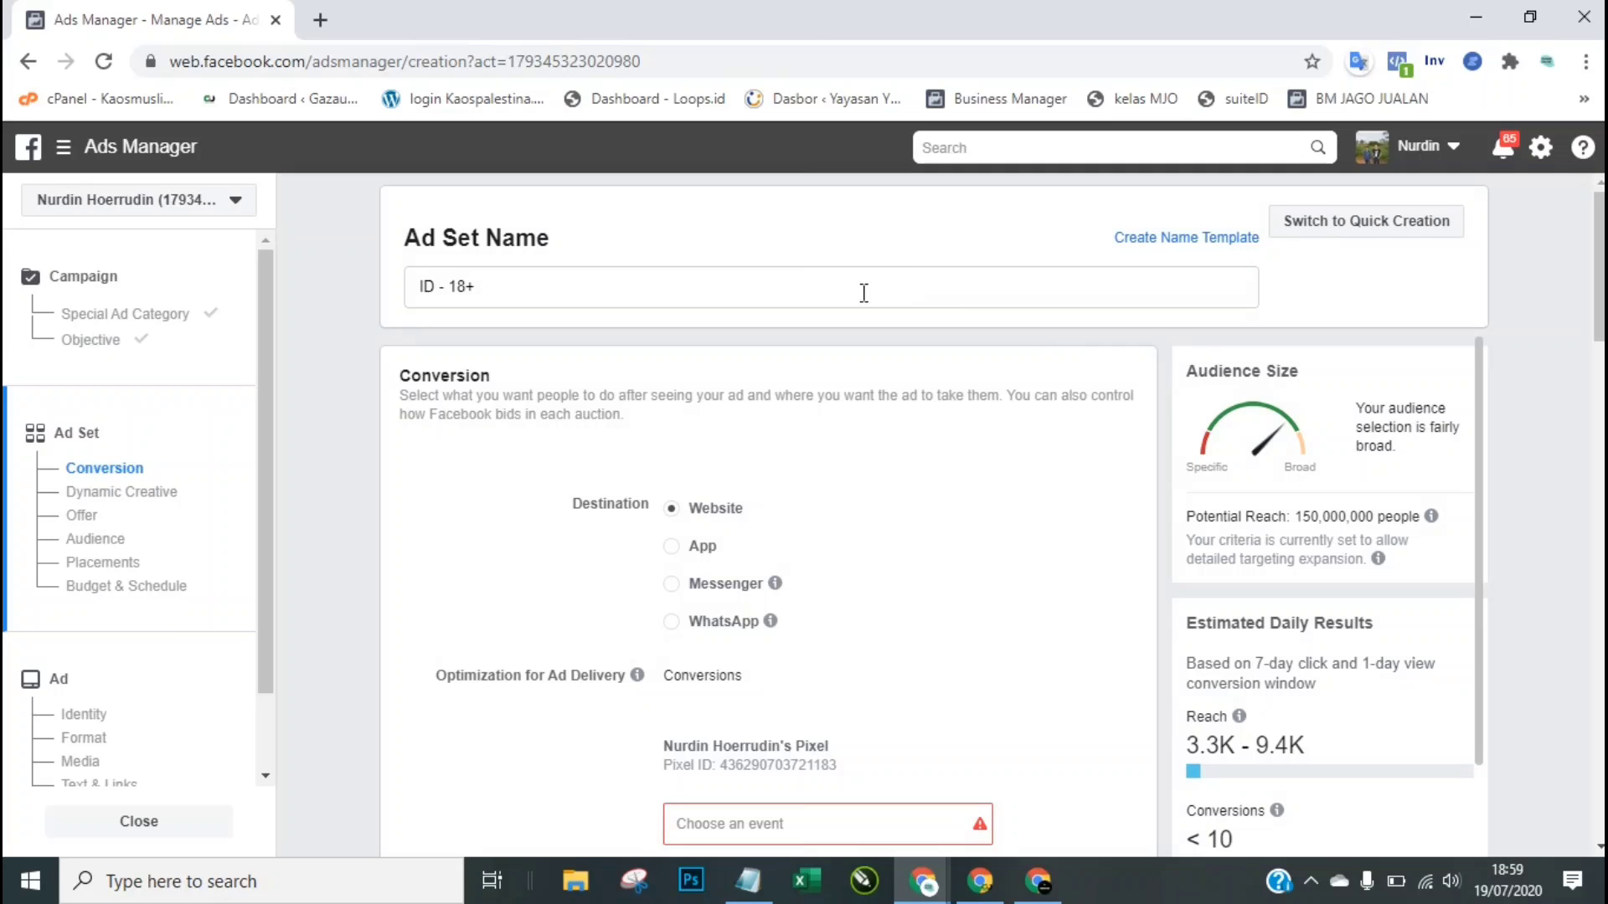
Step: Switch to the Notepad checklist and delete the empty lines between items 3 and 4
left_click(760, 895)
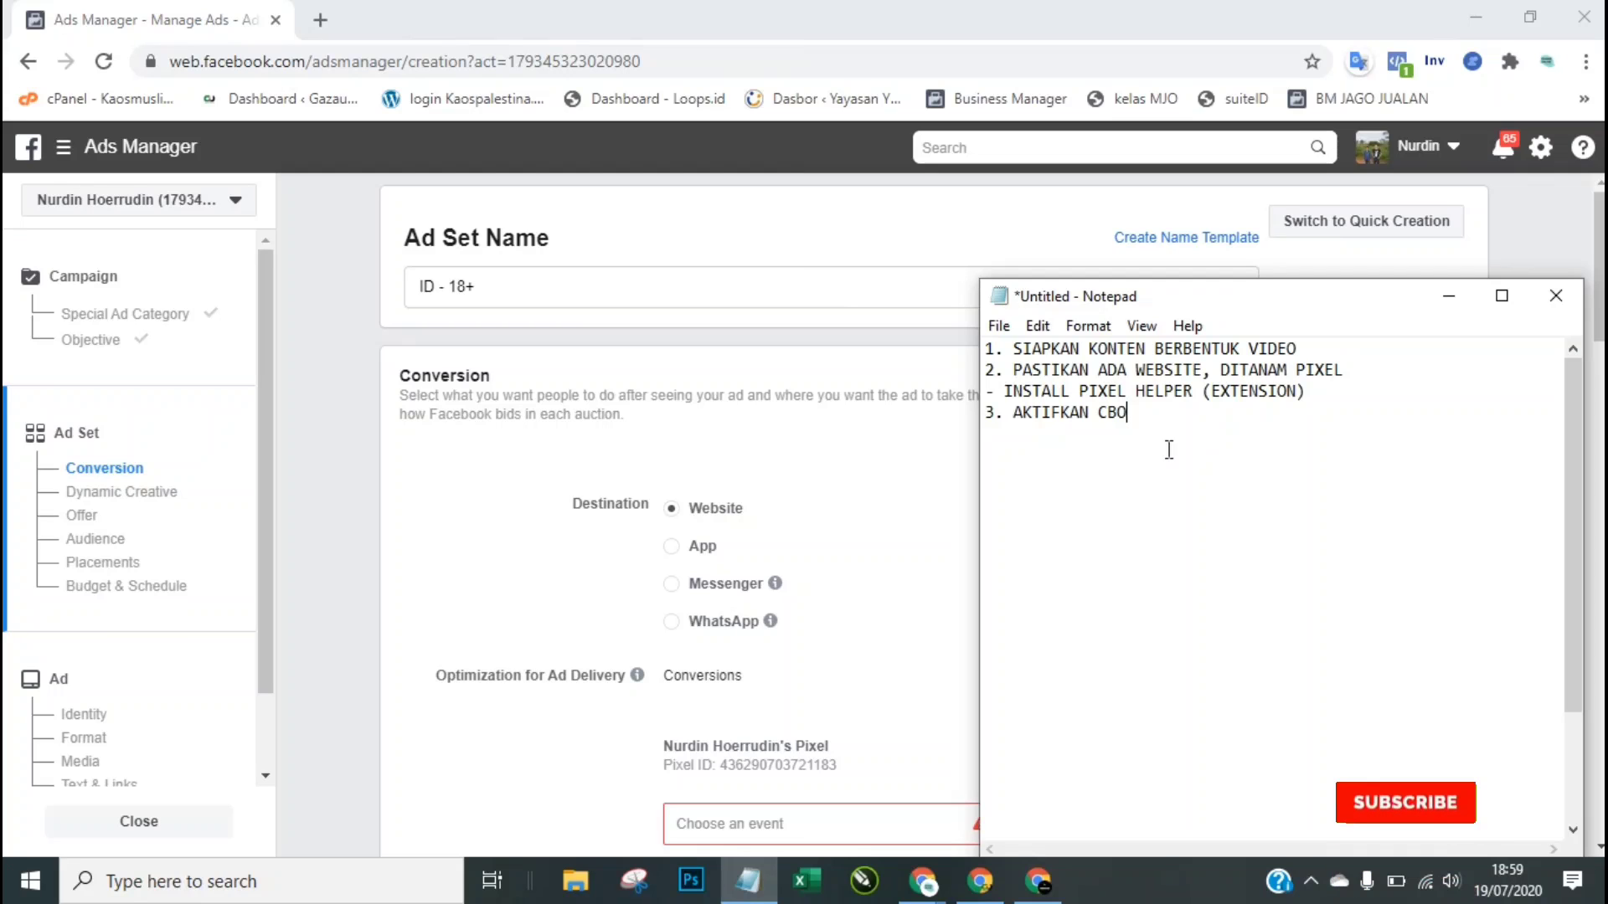
left_click(1164, 580)
key("Delete")
key("Delete")
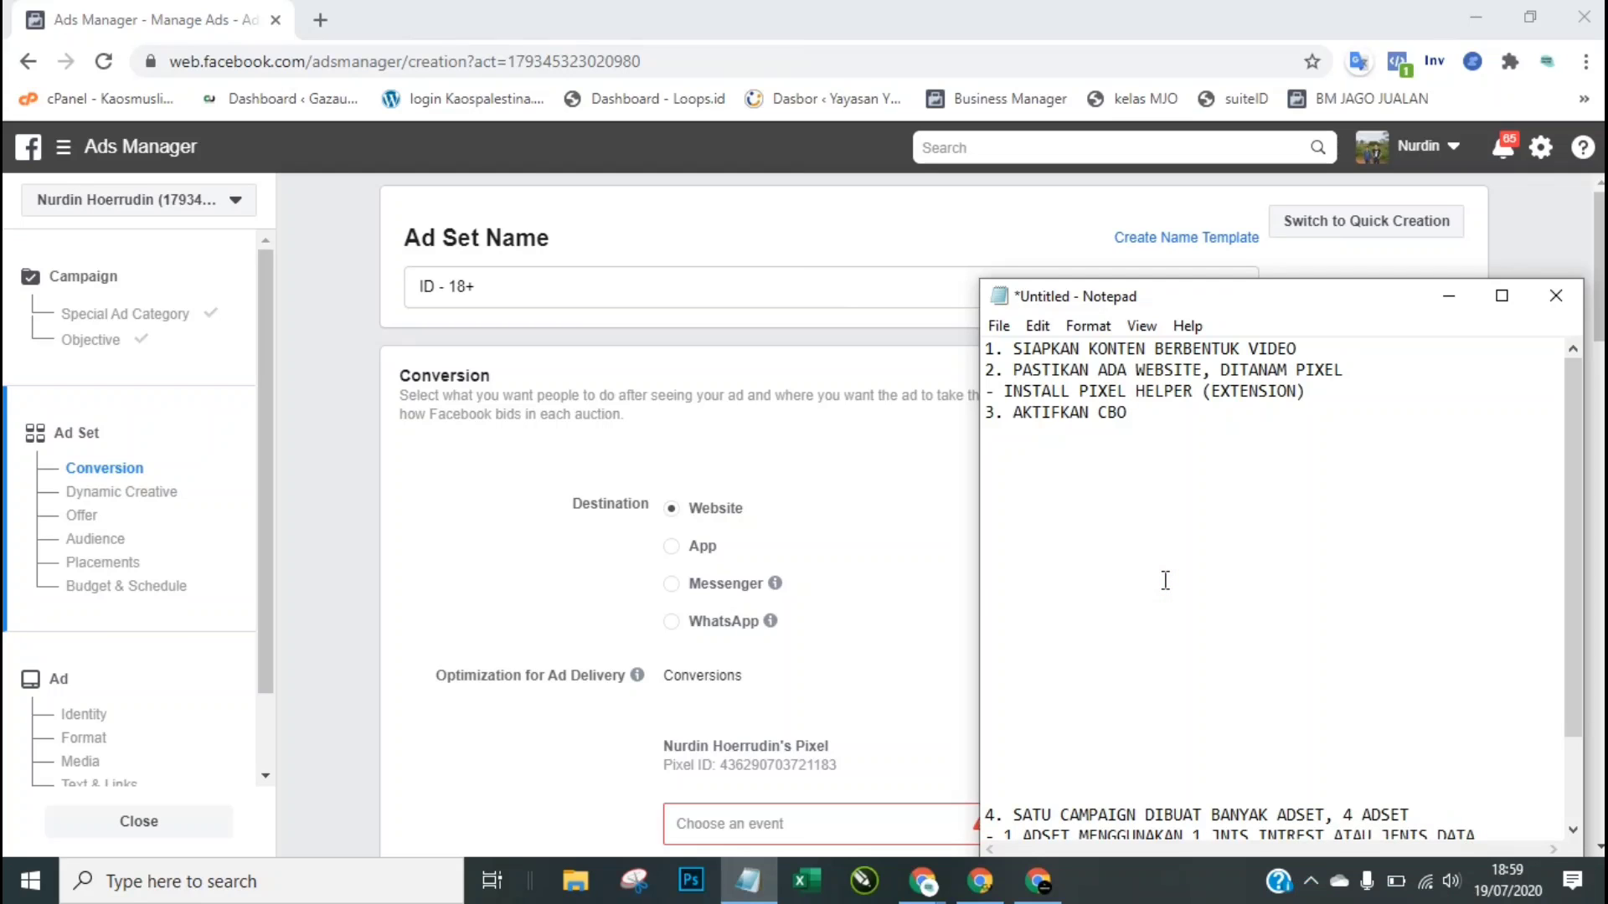
key("Delete")
key("Delete")
key("Delete")
key("Delete")
key("Delete")
key("Delete")
key("Delete")
key("Delete")
key("Delete")
key("Delete")
key("Delete")
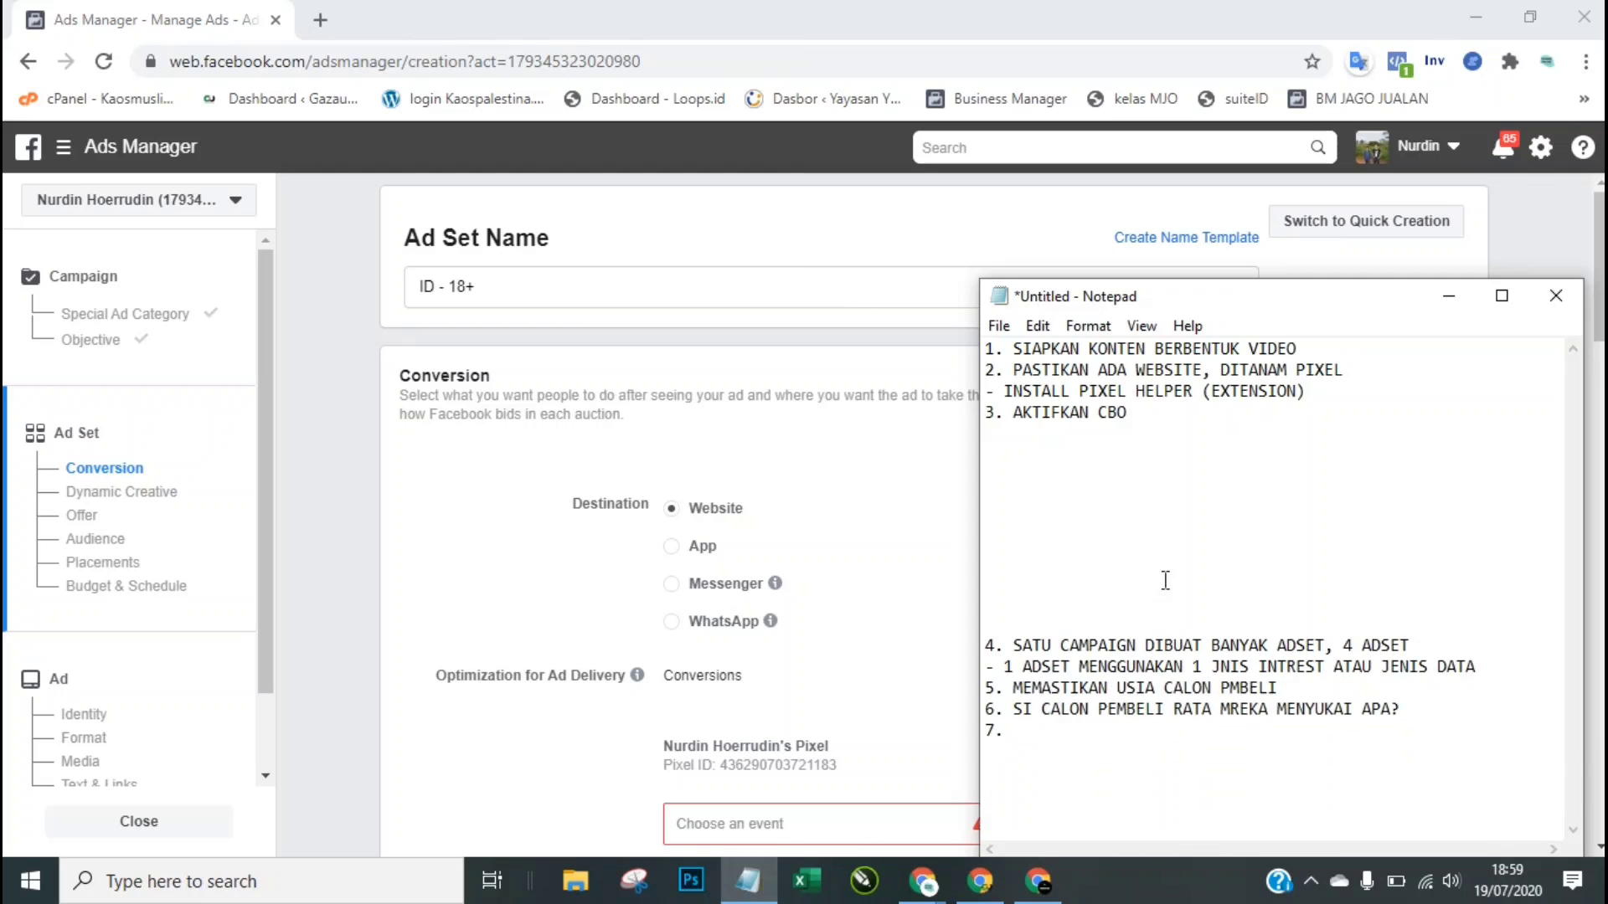
key("Delete")
key("Delete")
key("Delete")
key("Delete")
key("Delete")
key("Delete")
key("Delete")
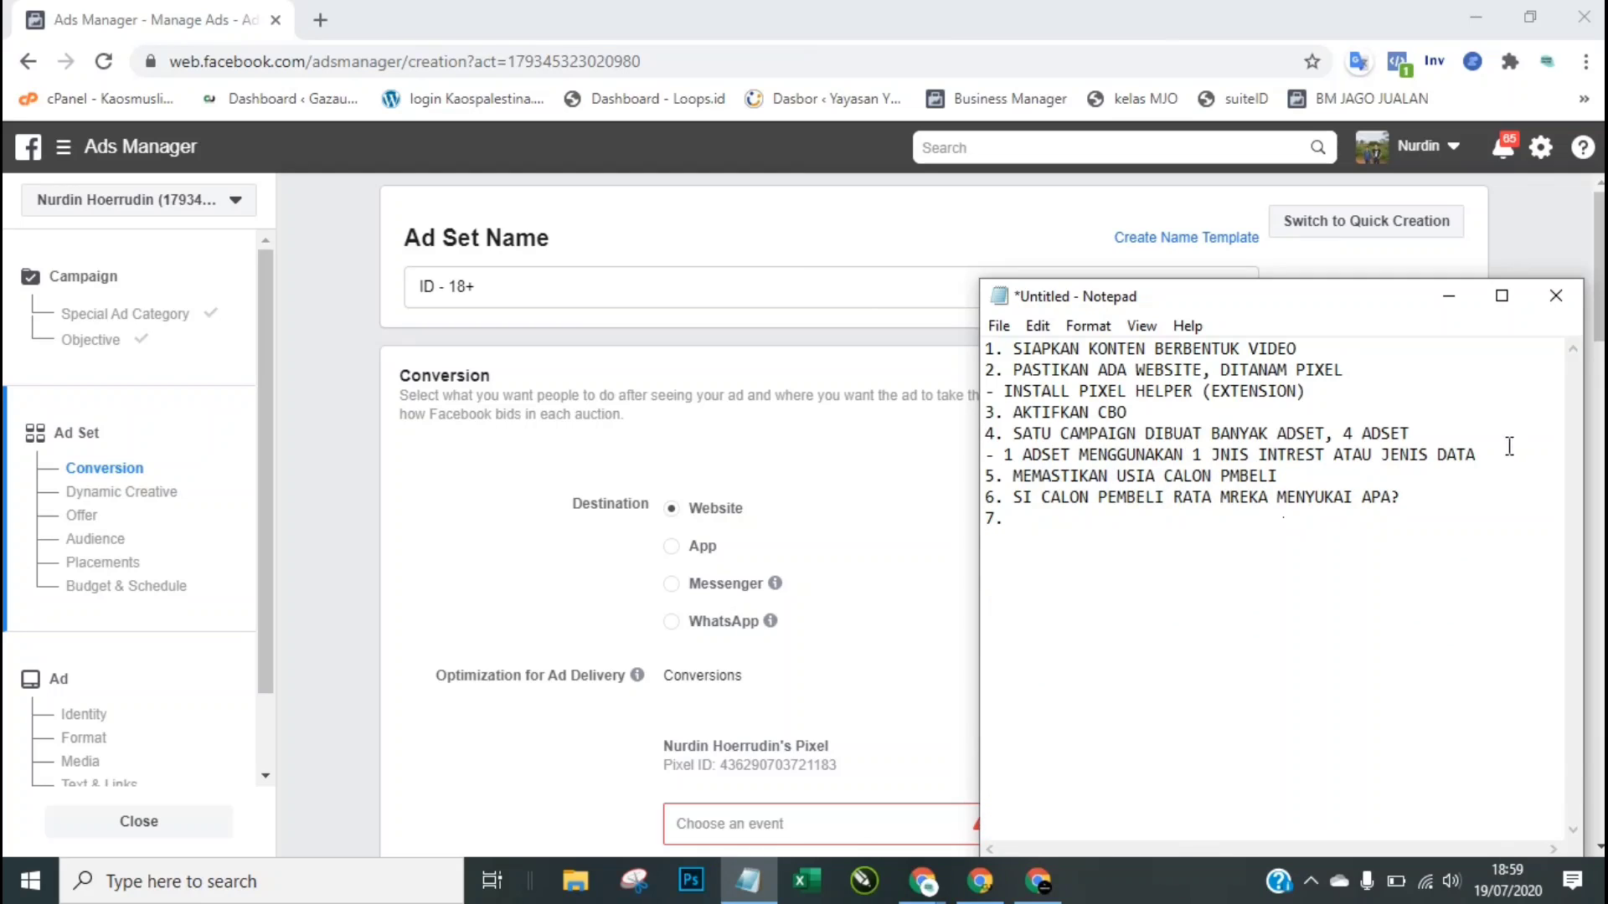
Step: Highlight and read checklist item 4 and its sub-point on using one interest or data type per ad set
left_click(1505, 447)
left_click(1495, 455)
left_click_drag(1482, 454, 977, 433)
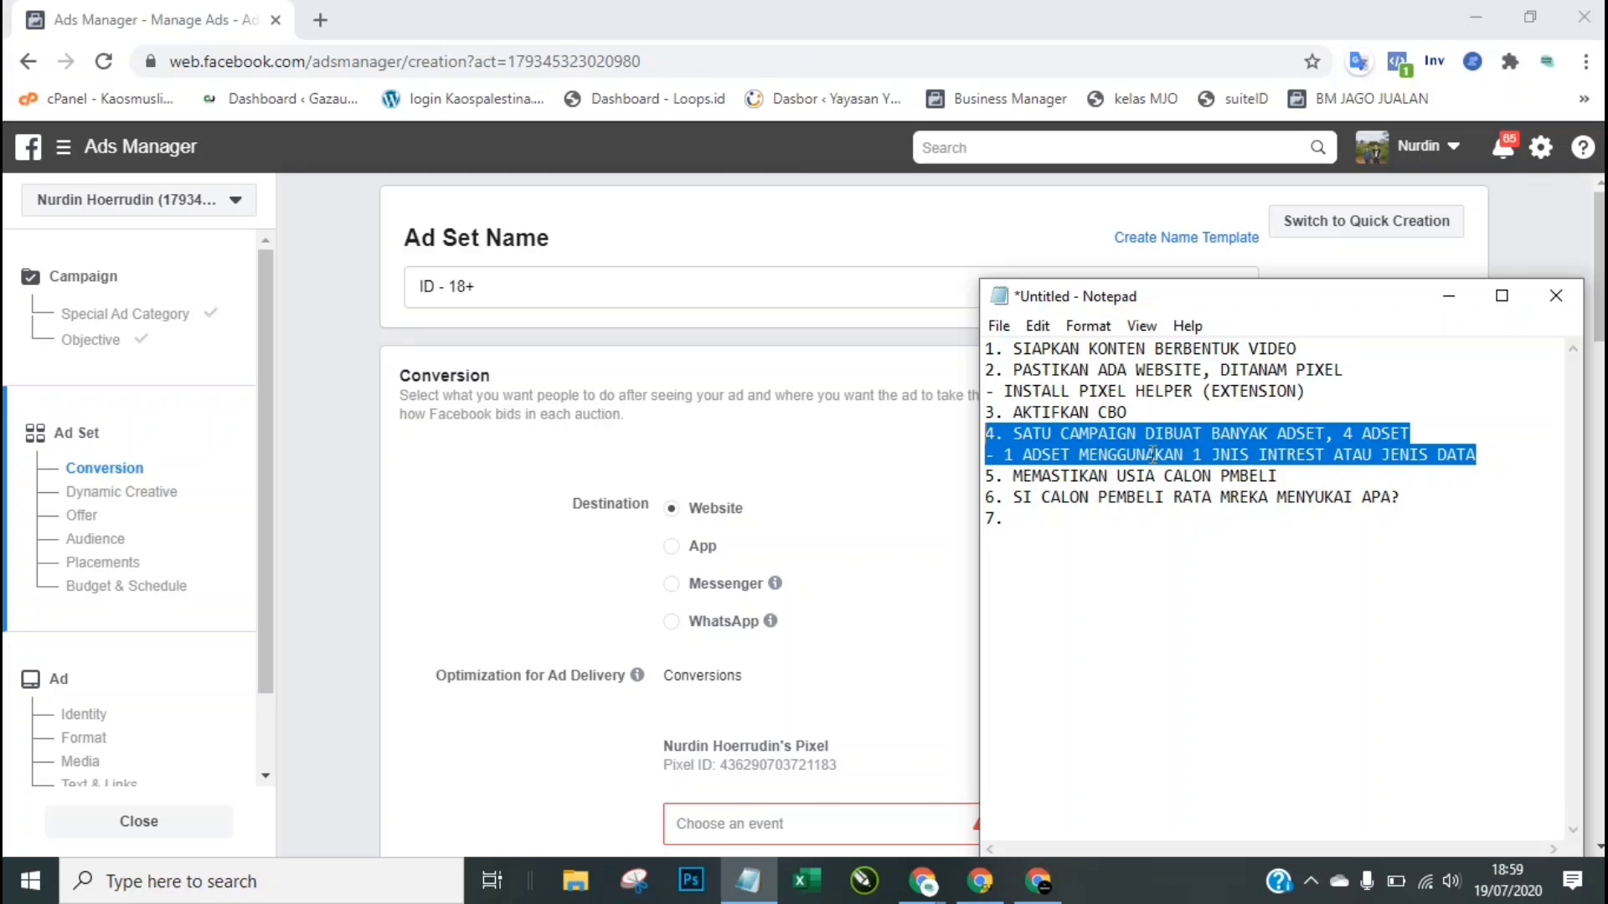
left_click(1226, 458)
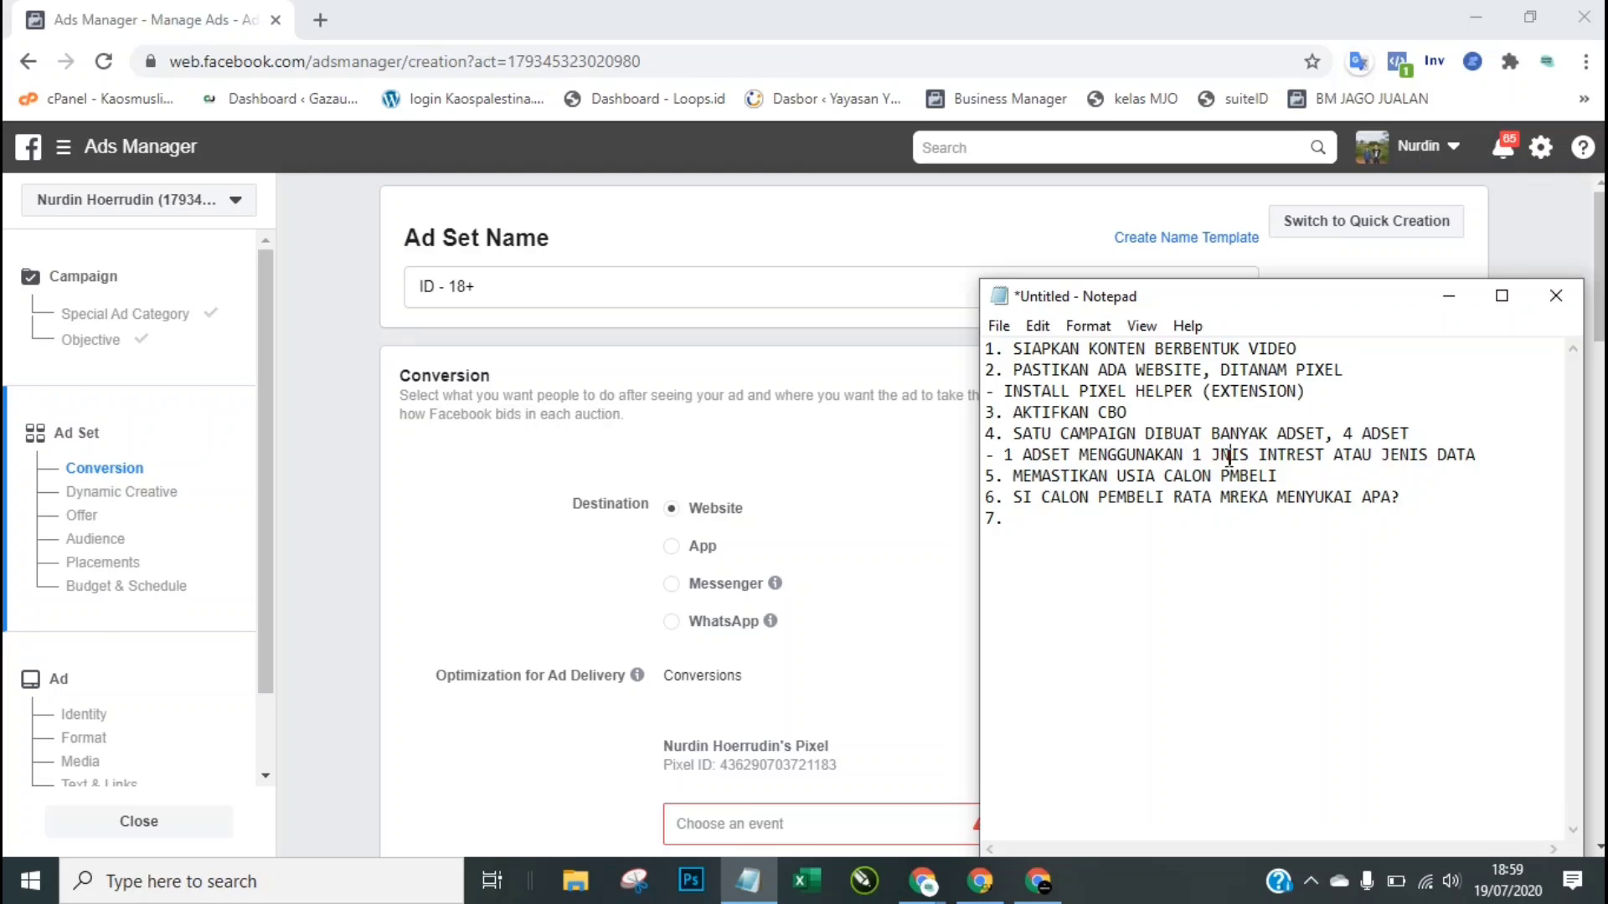
Step: Return to Ads Manager and rename the ad set as "ADSET 1"
left_click(862, 287)
key("ctrl+a")
type("AD")
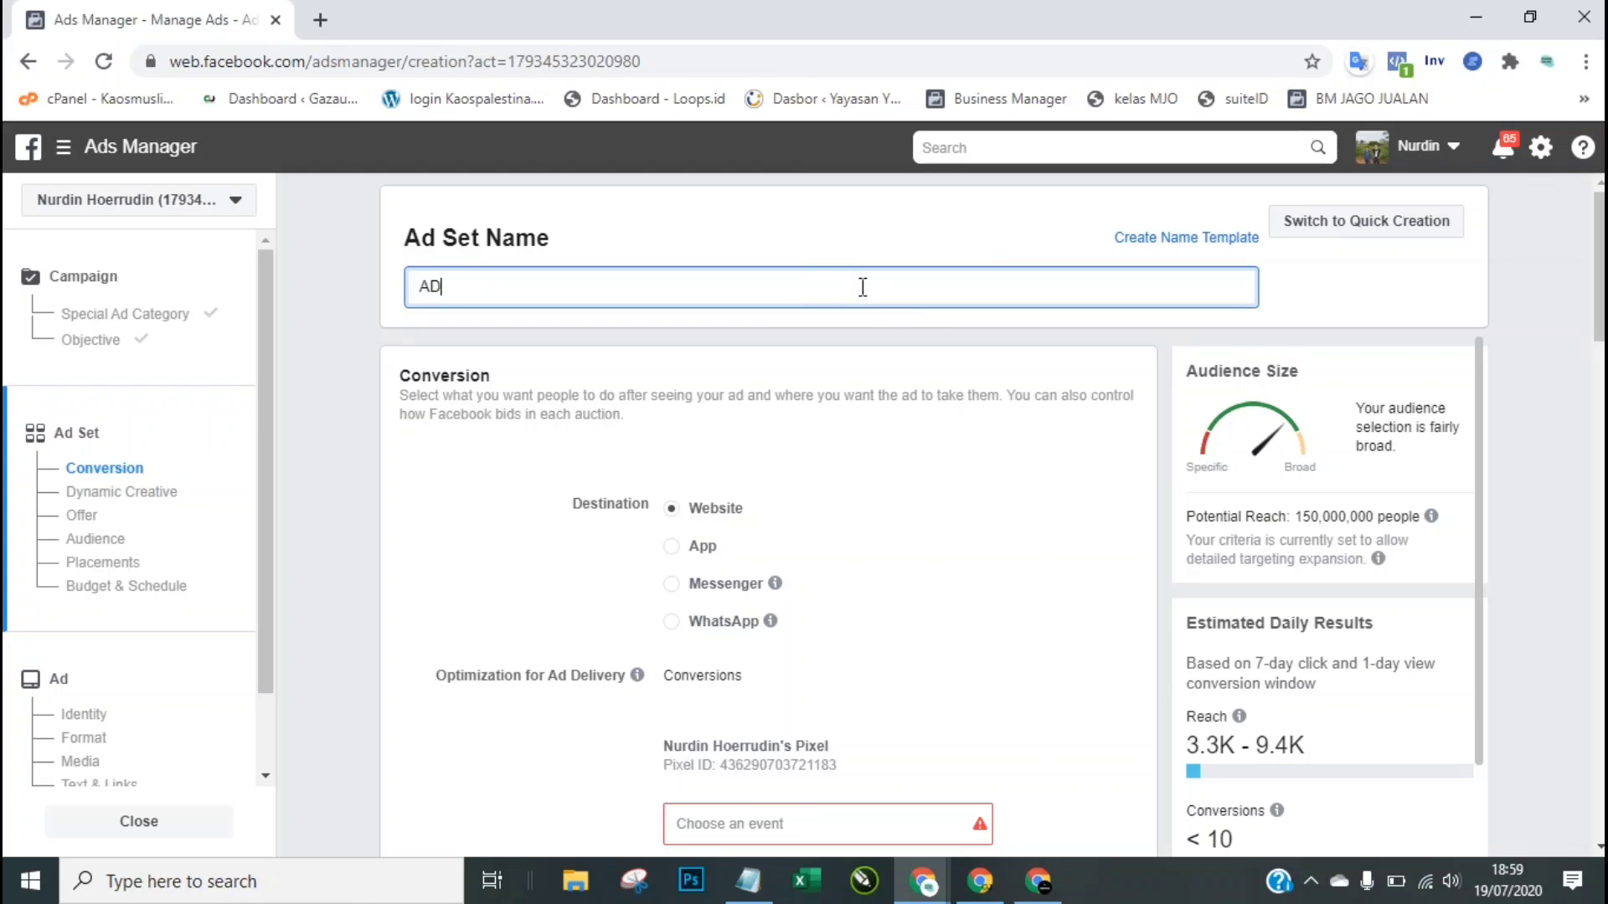
type("SET 1")
left_click(354, 464)
Step: Keep Website as the ad set's destination and choose Purchase as the pixel's conversion event
scroll(354, 464, "down", 1)
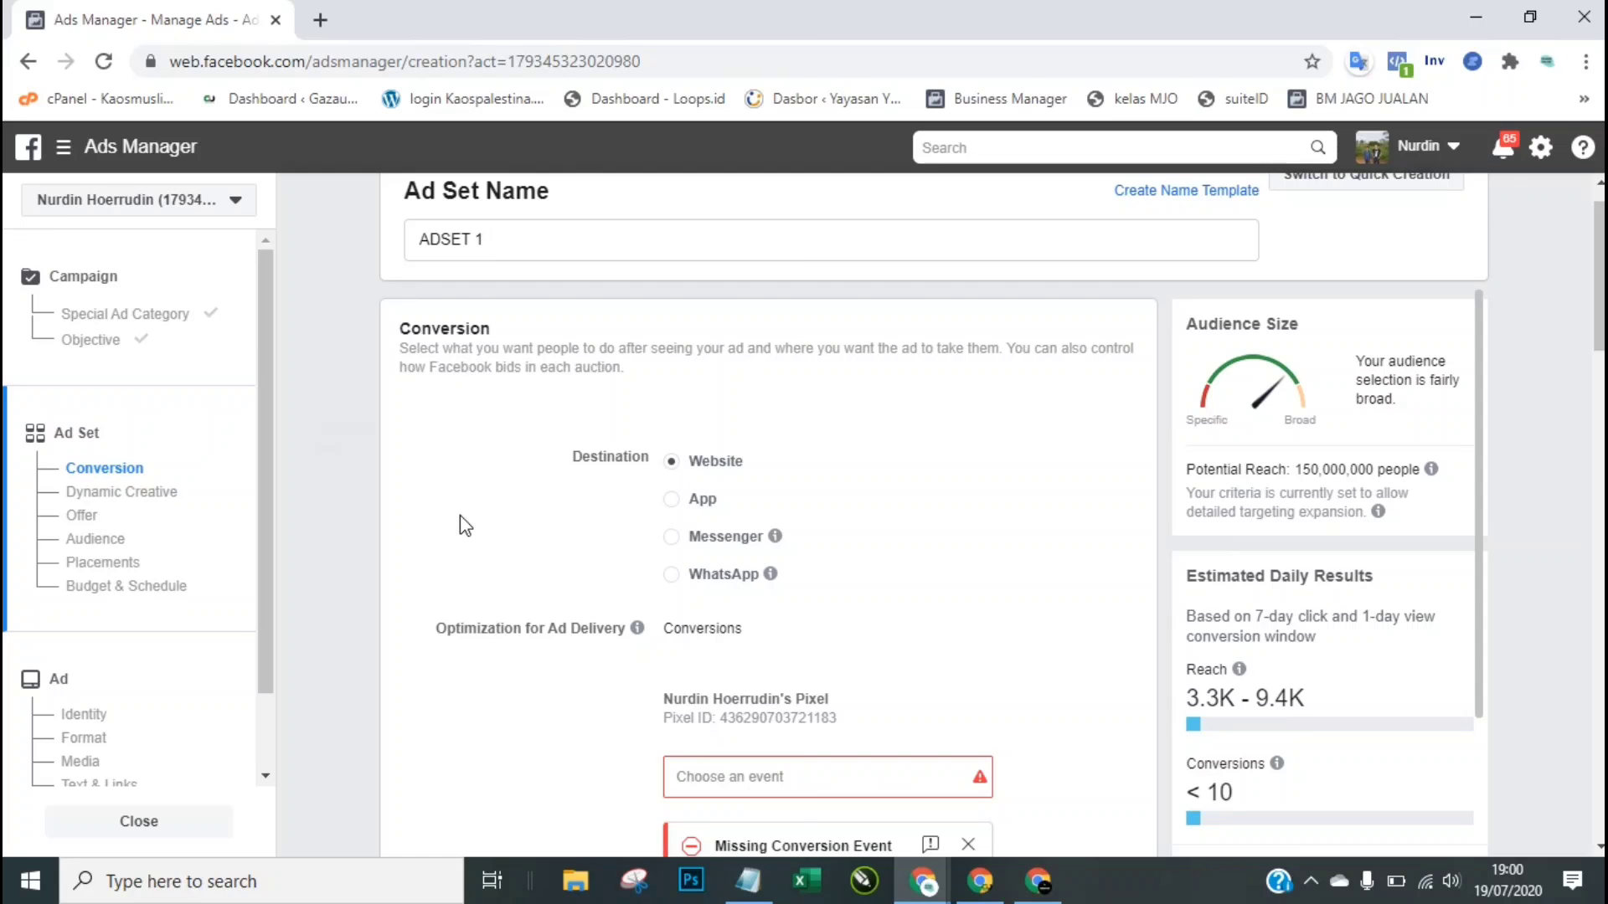
scroll(452, 546, "down", 3)
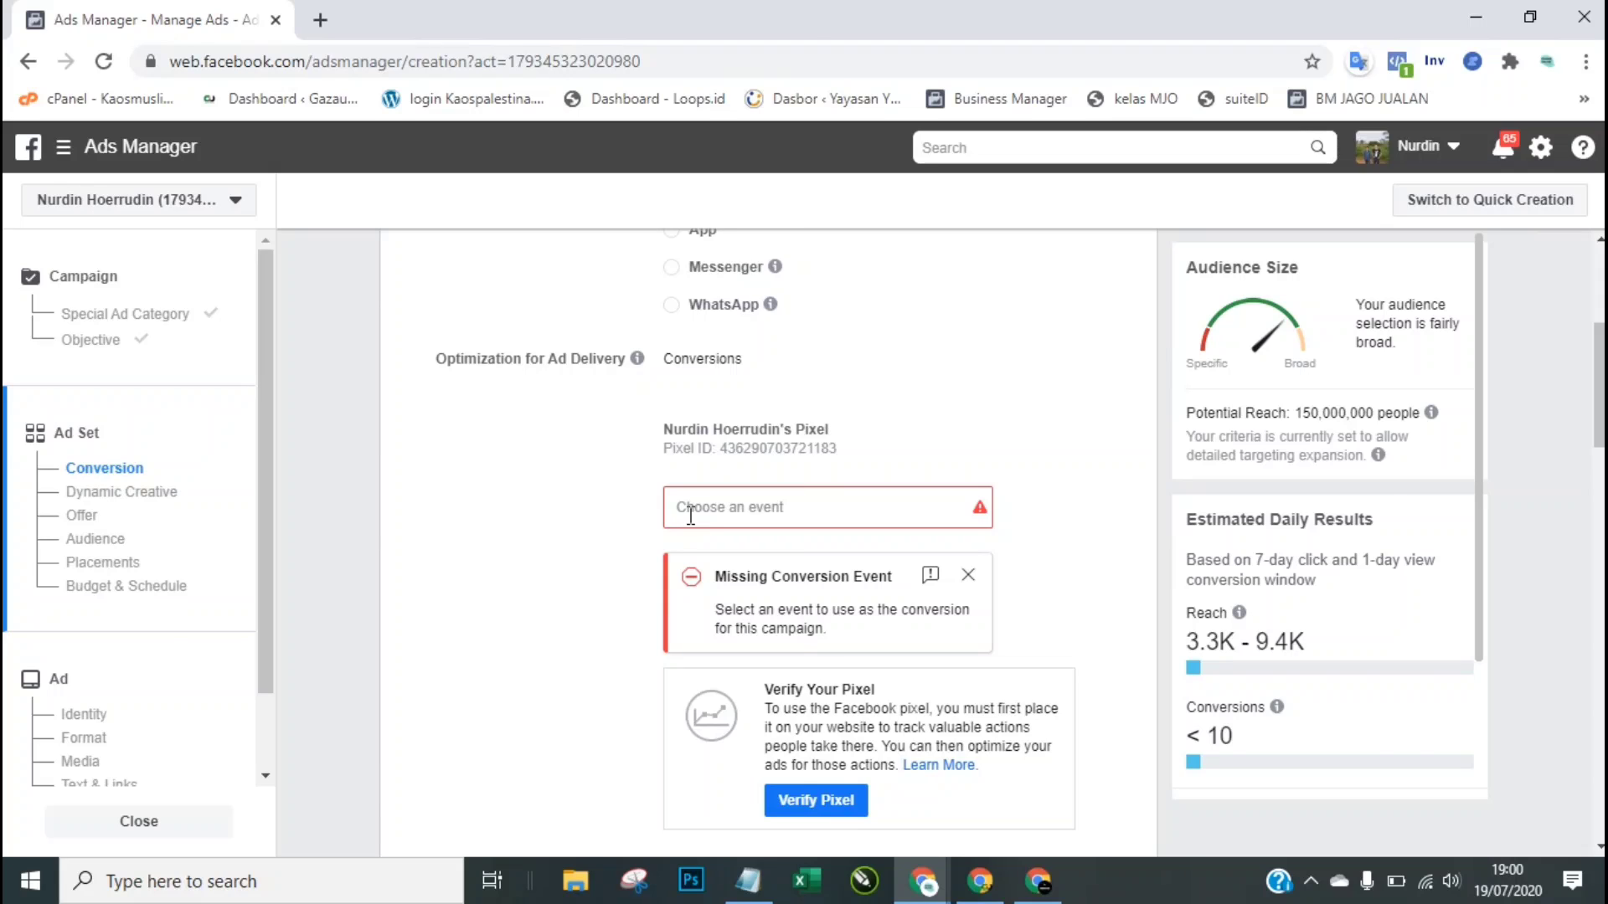
left_click(742, 512)
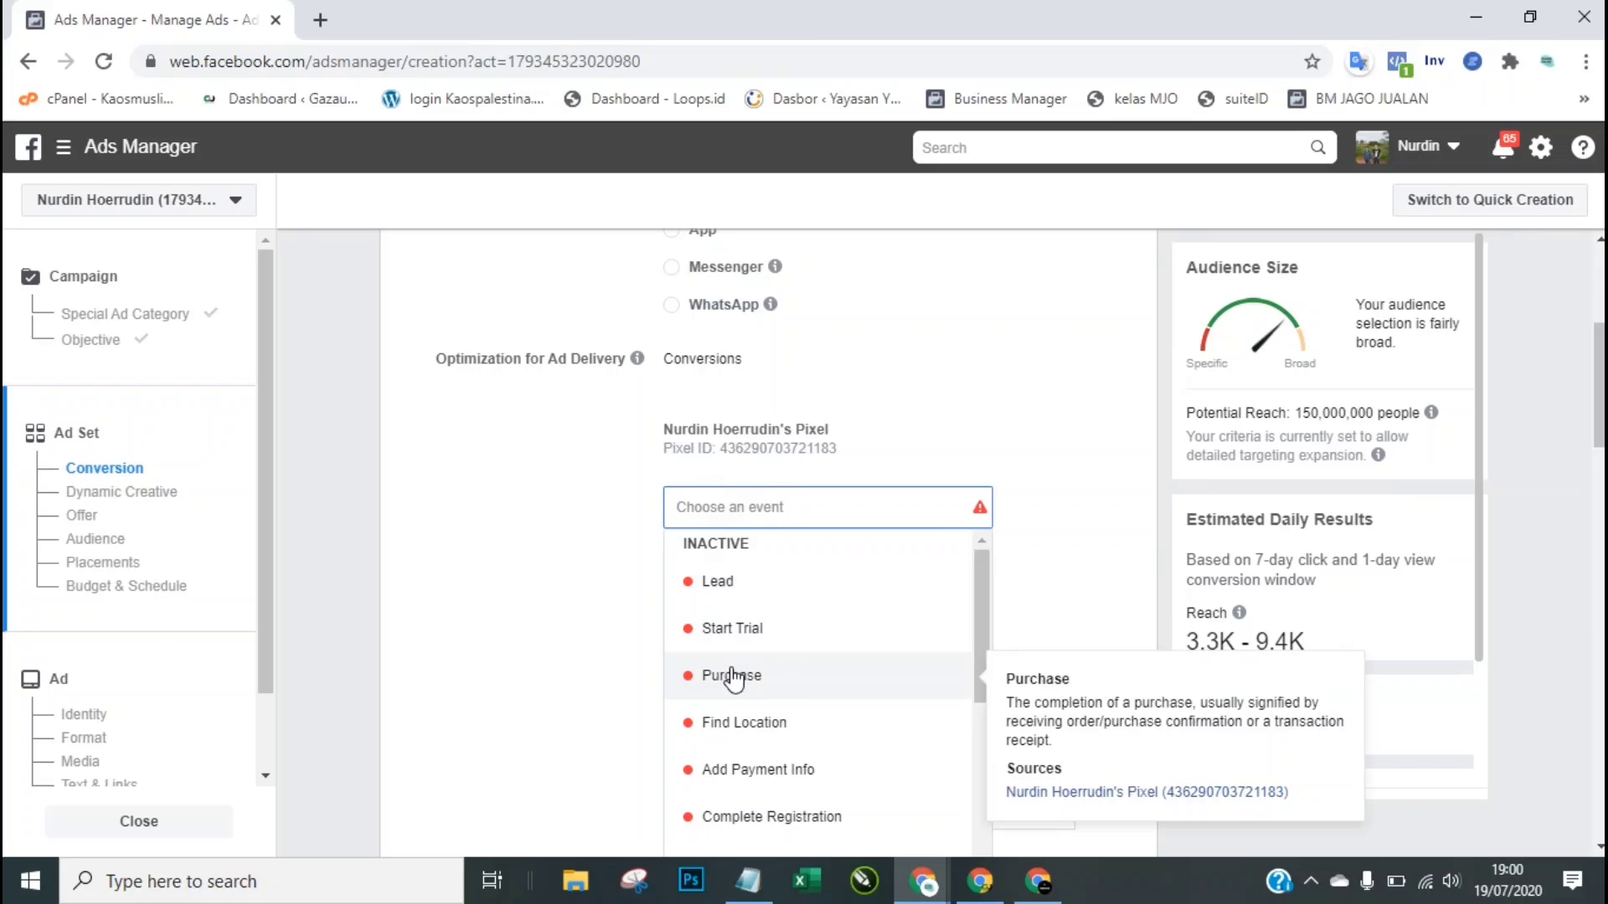
left_click(733, 677)
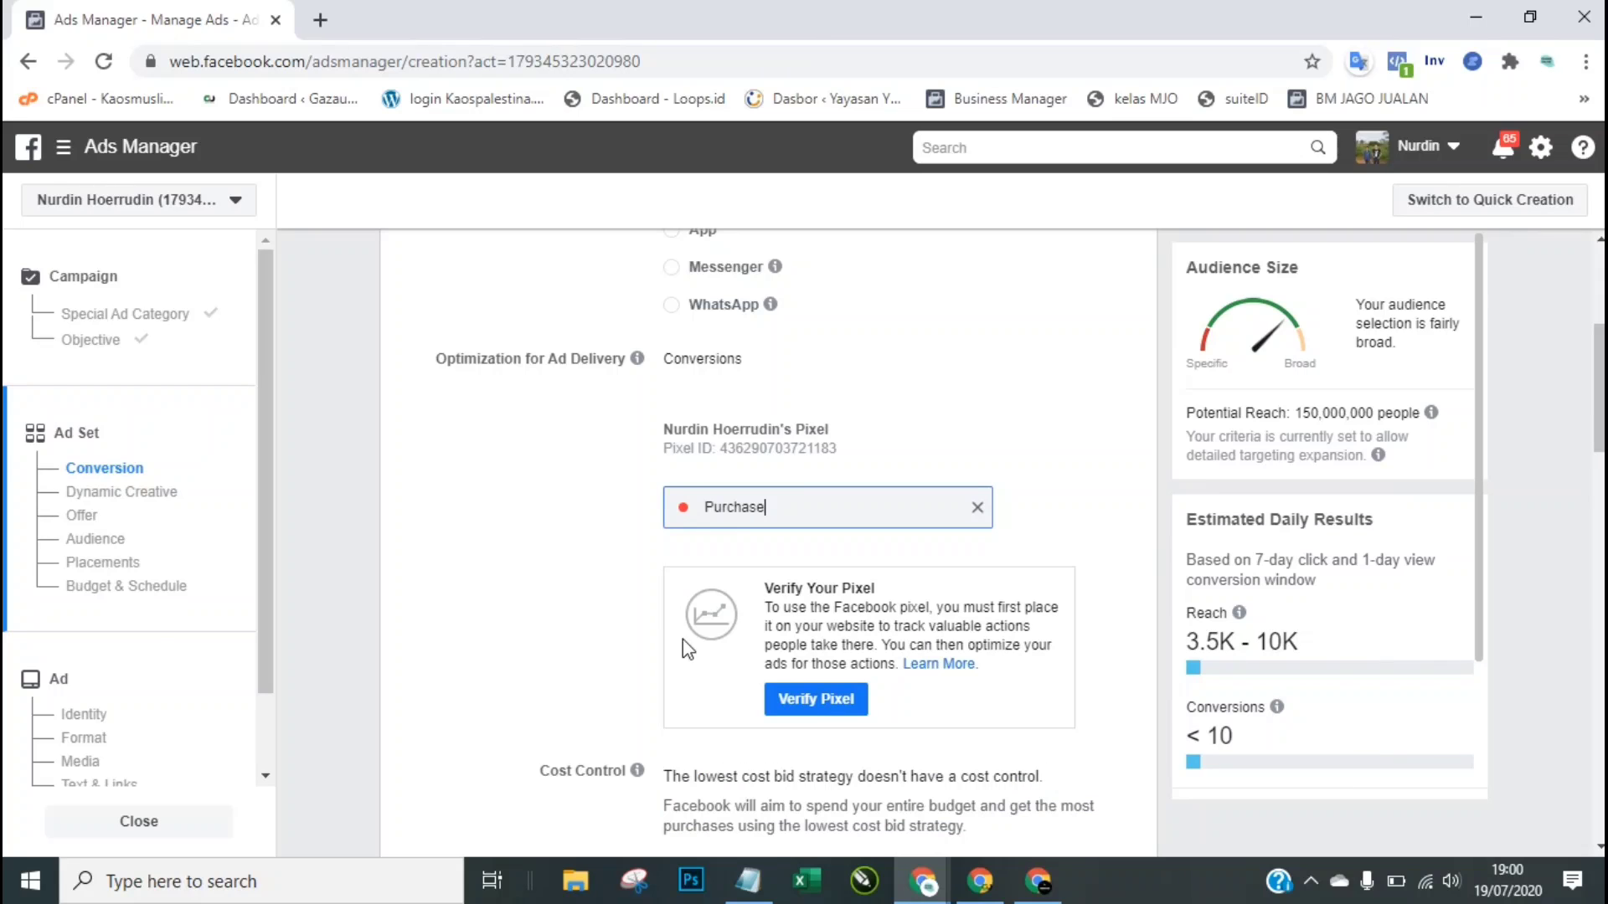
left_click(488, 533)
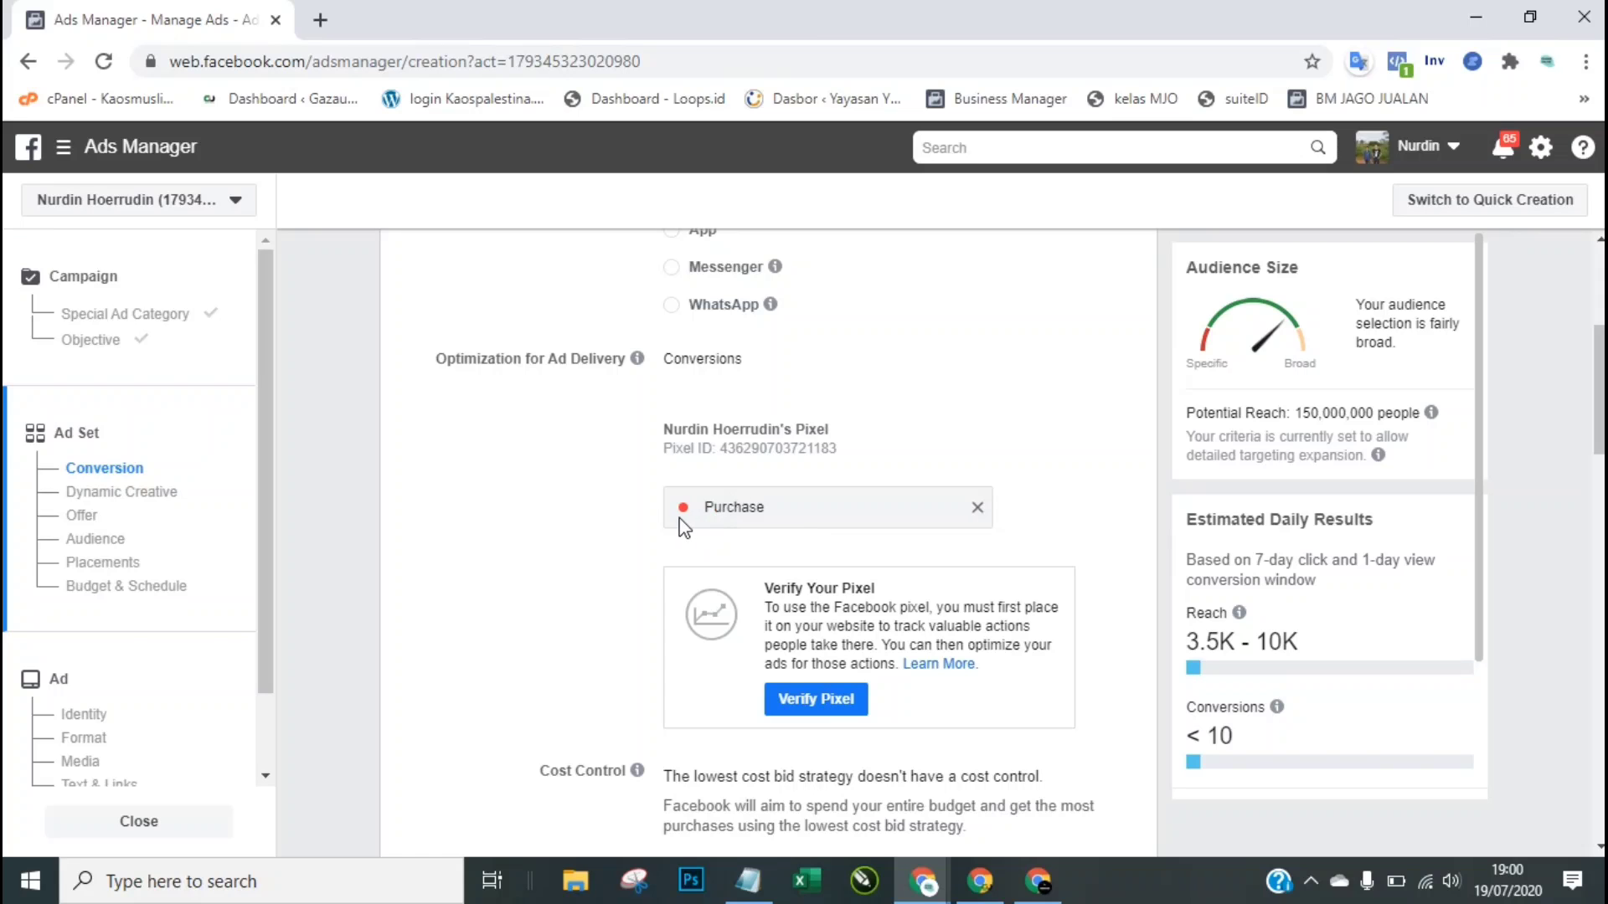
left_click(509, 630)
Step: Review the ad set settings down to the Audience section and consult the Notepad checklist on the prospective buyers' age
scroll(513, 638, "down", 4)
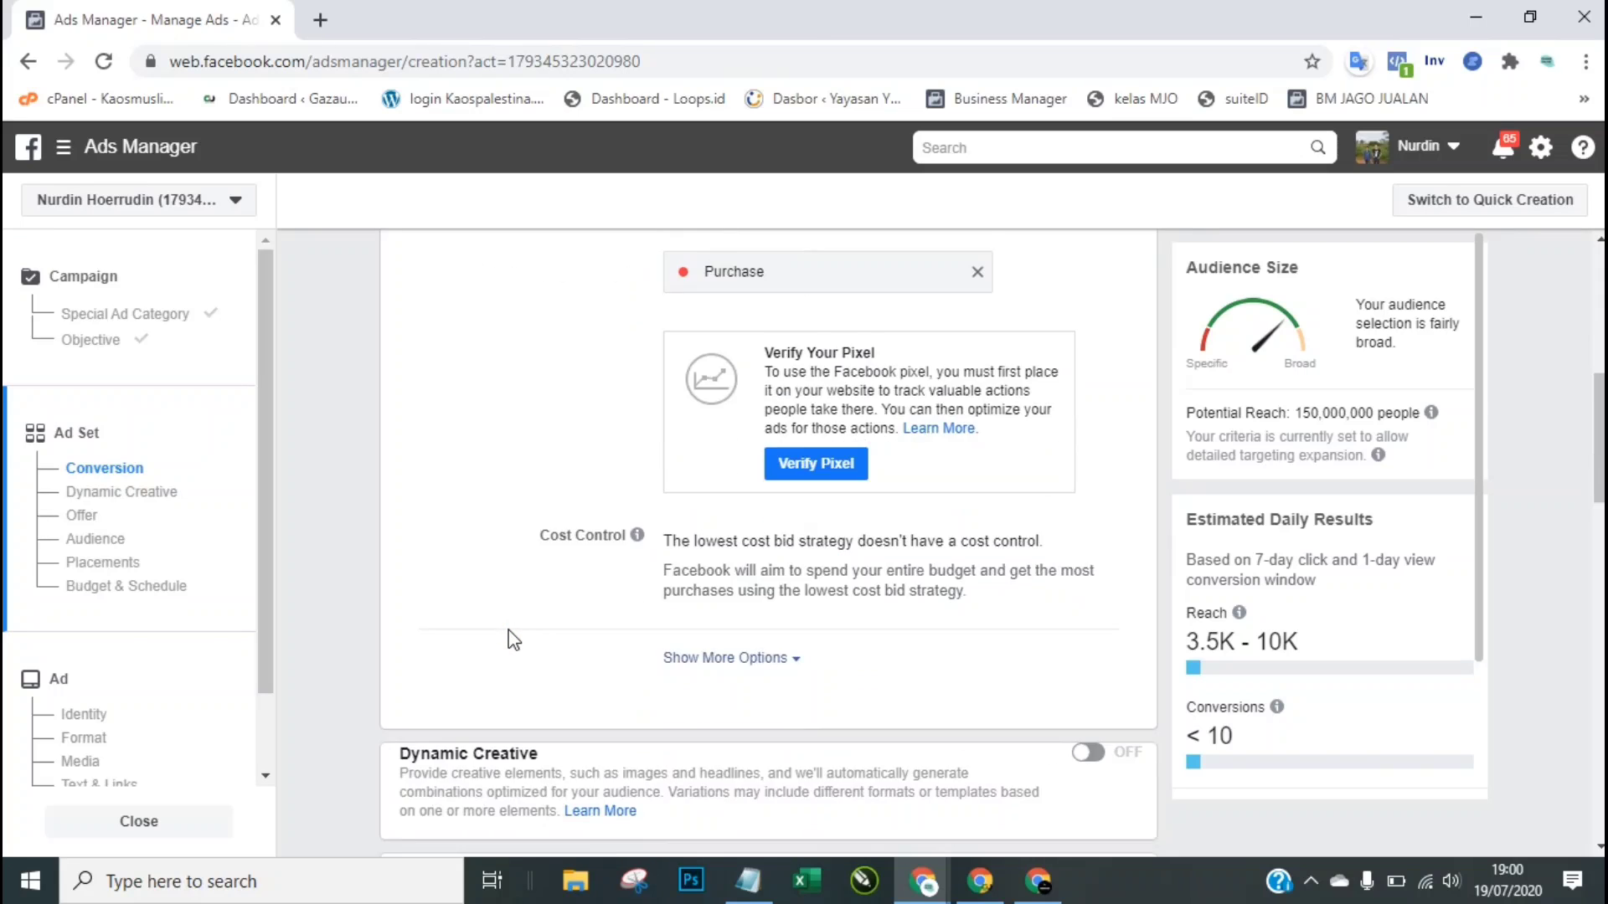
scroll(513, 639, "down", 2)
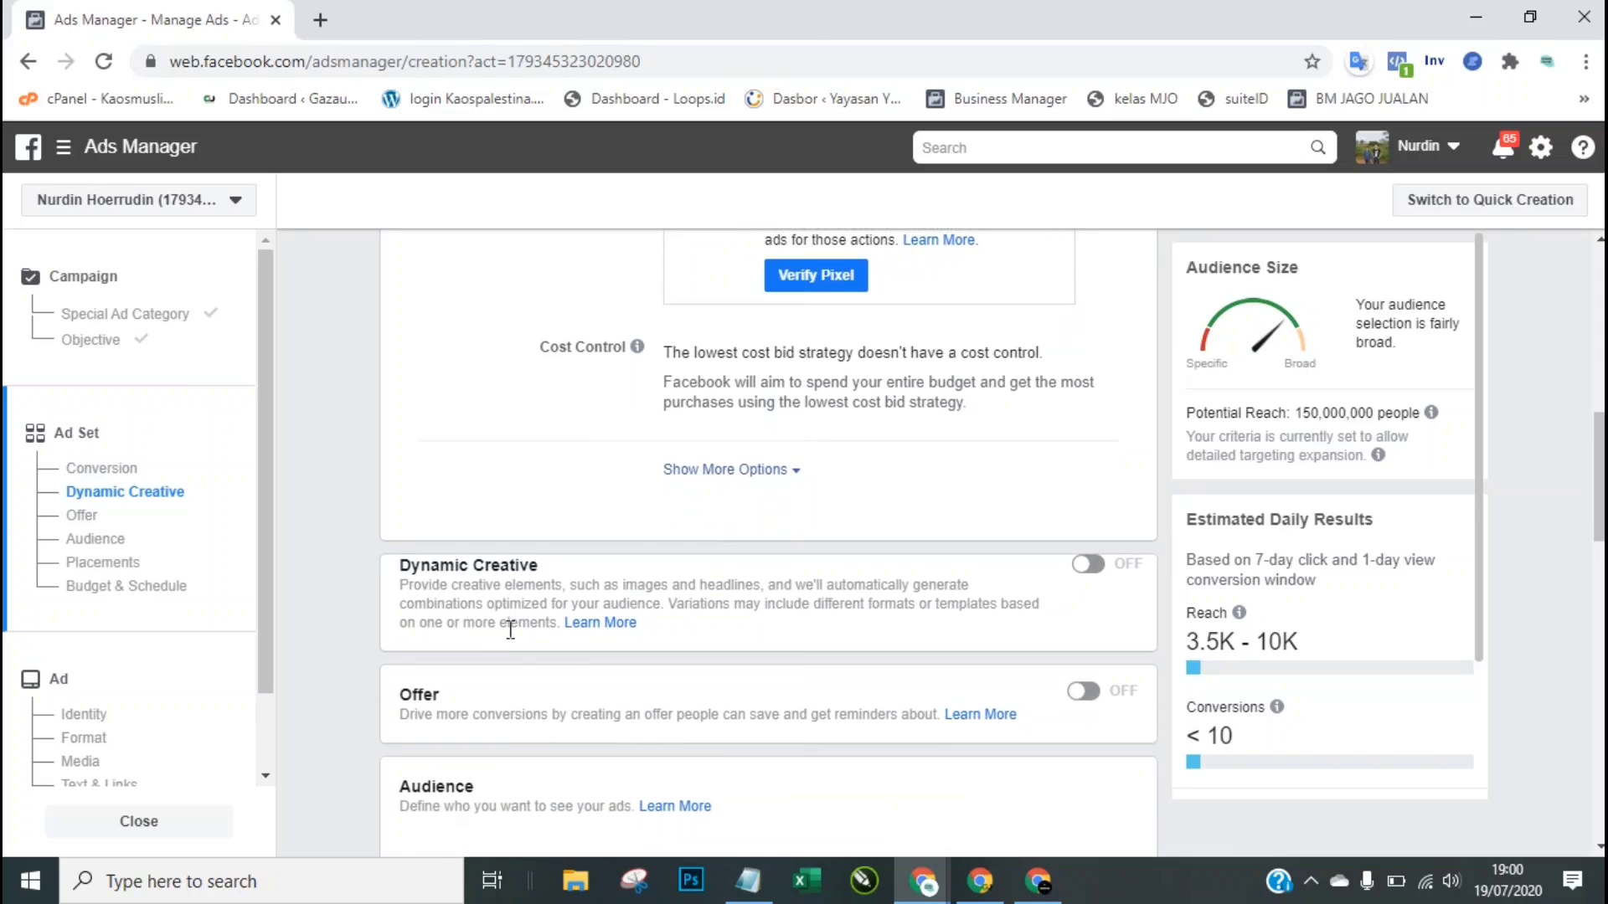
scroll(513, 639, "down", 3)
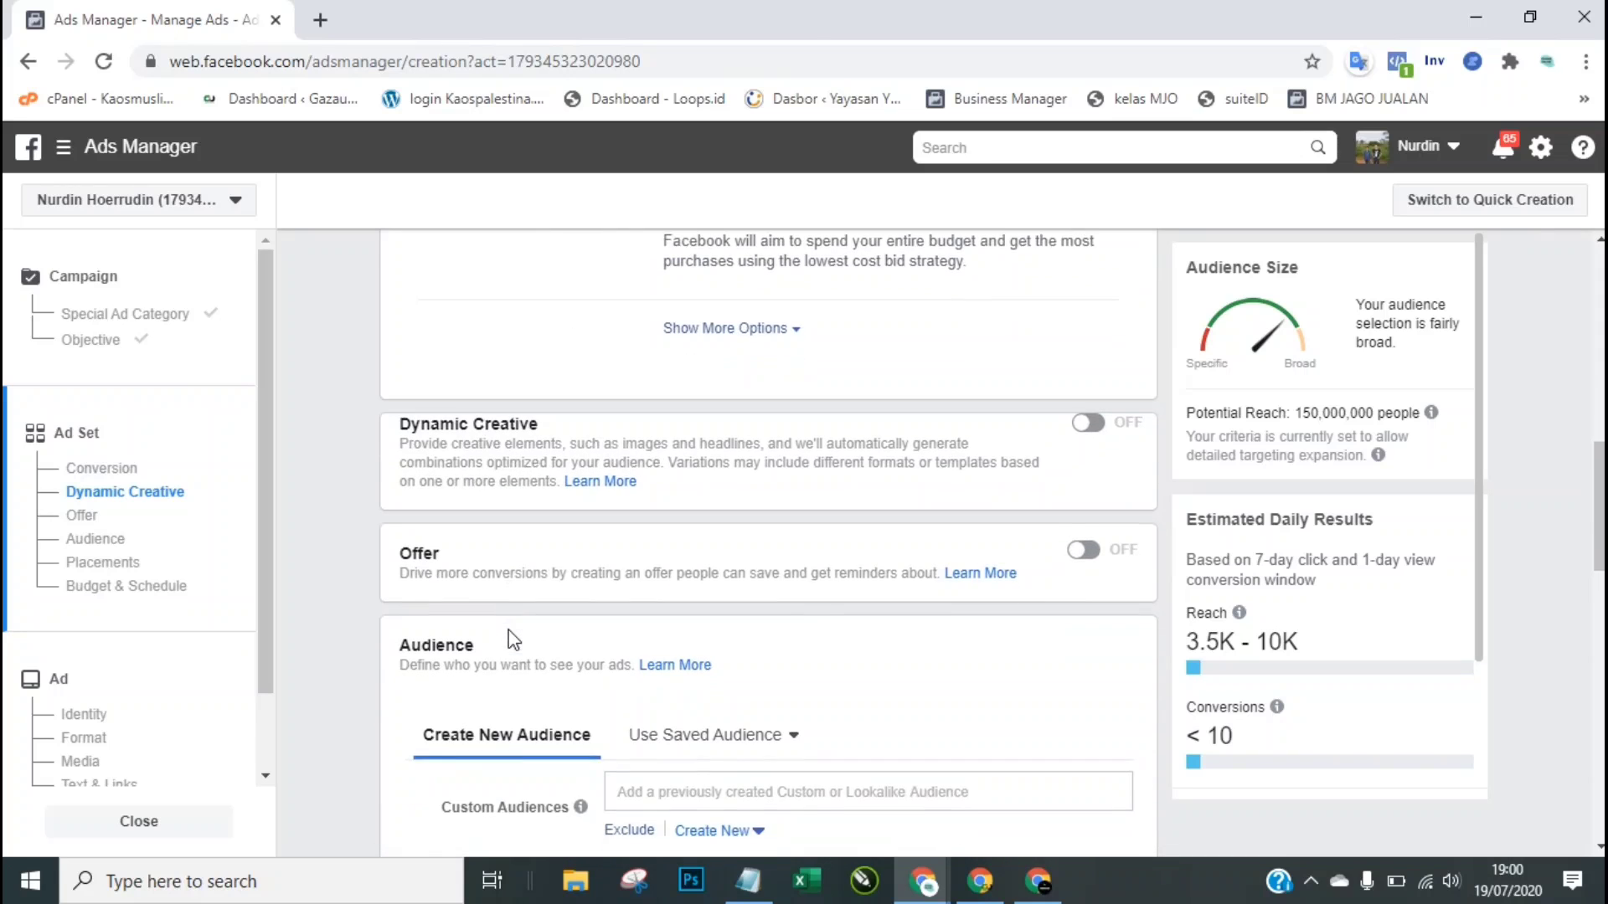
scroll(511, 635, "down", 4)
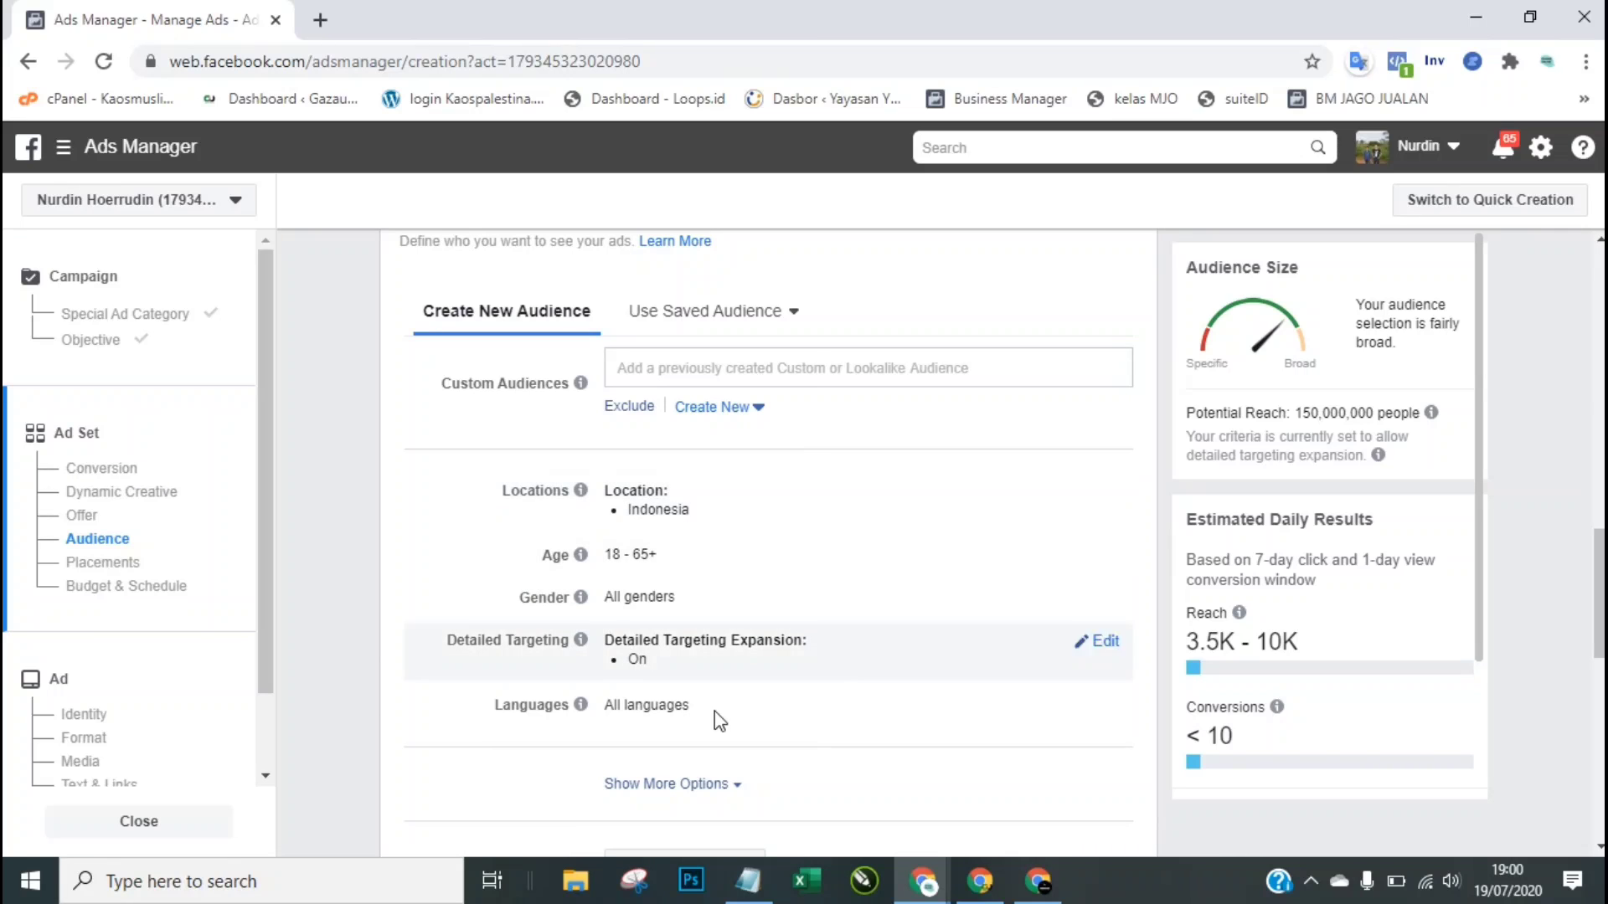
left_click(746, 881)
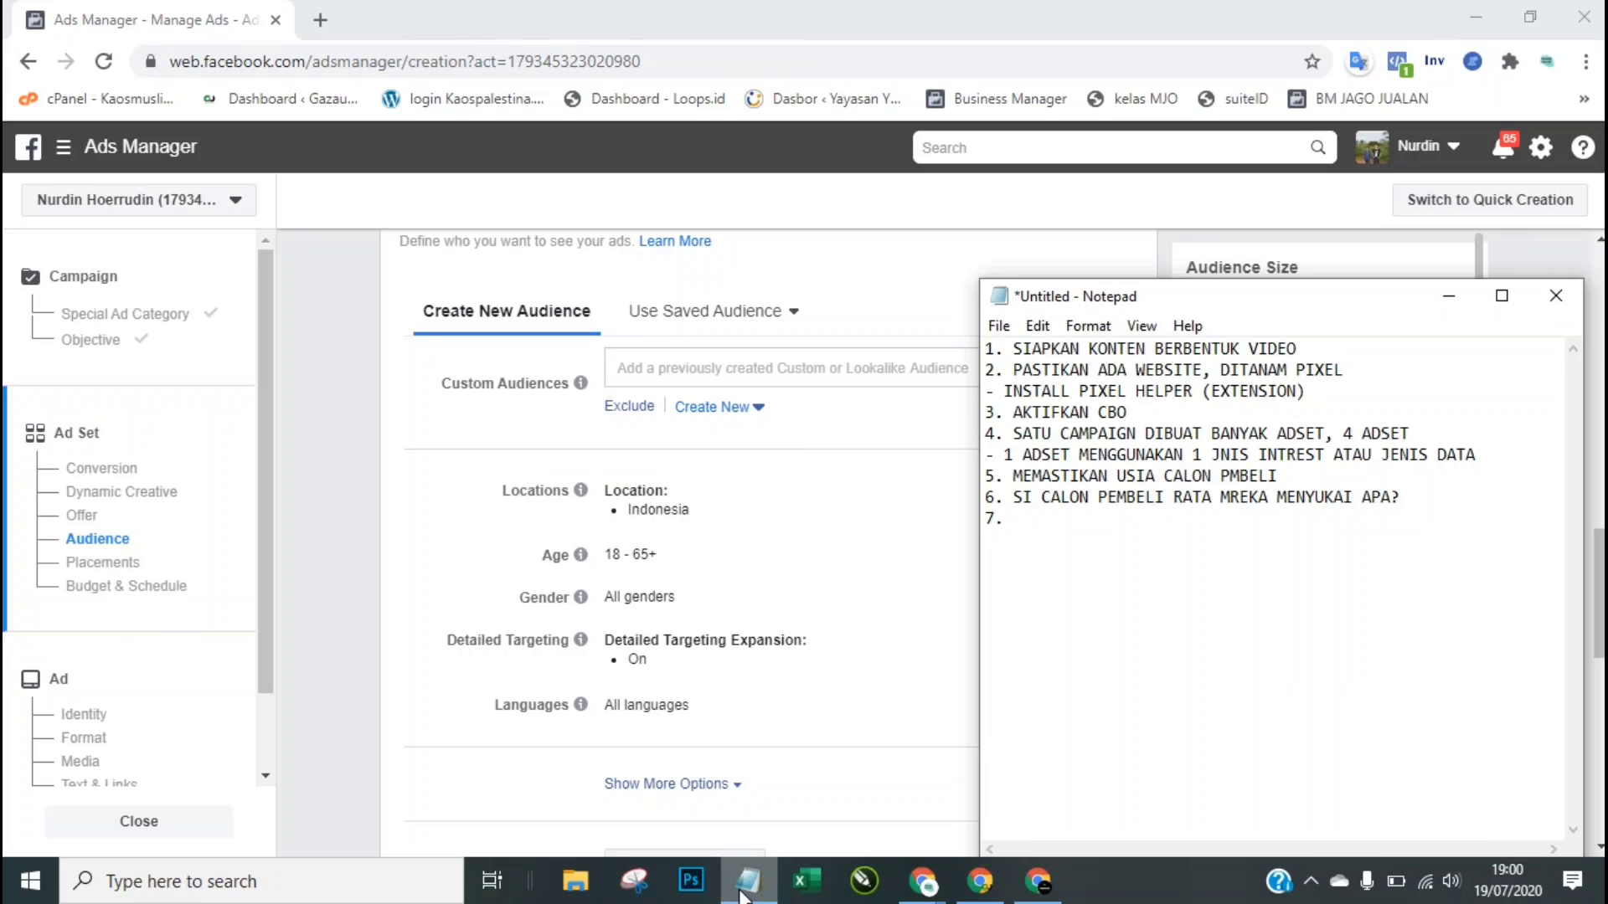
left_click(741, 893)
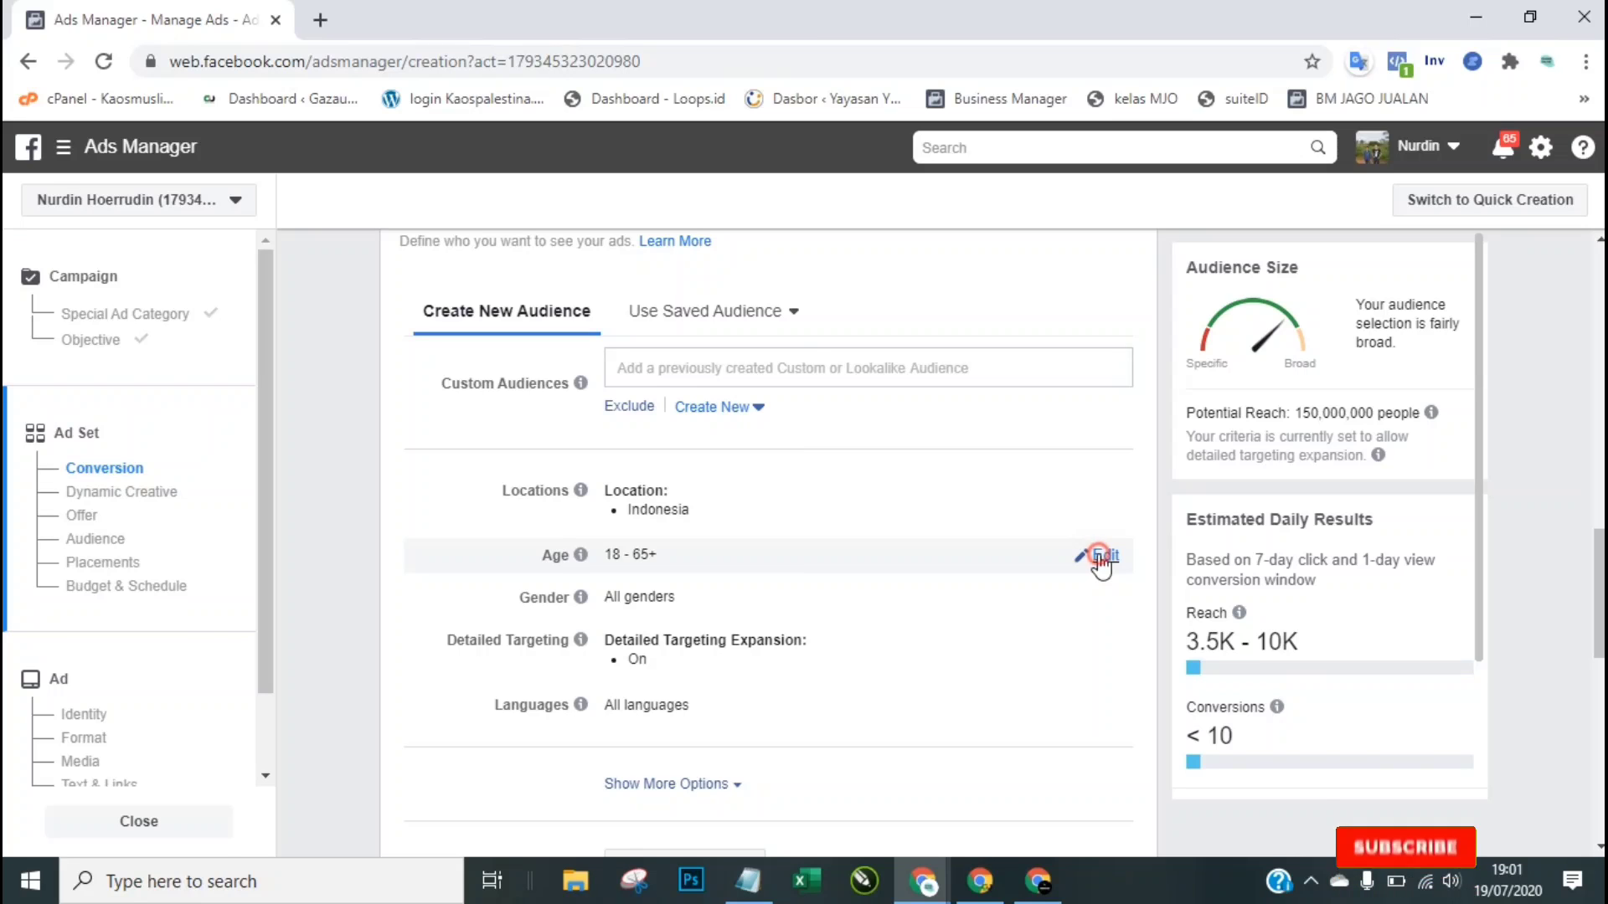
Step: Set the audience's age range to 23–40
left_click(1102, 558)
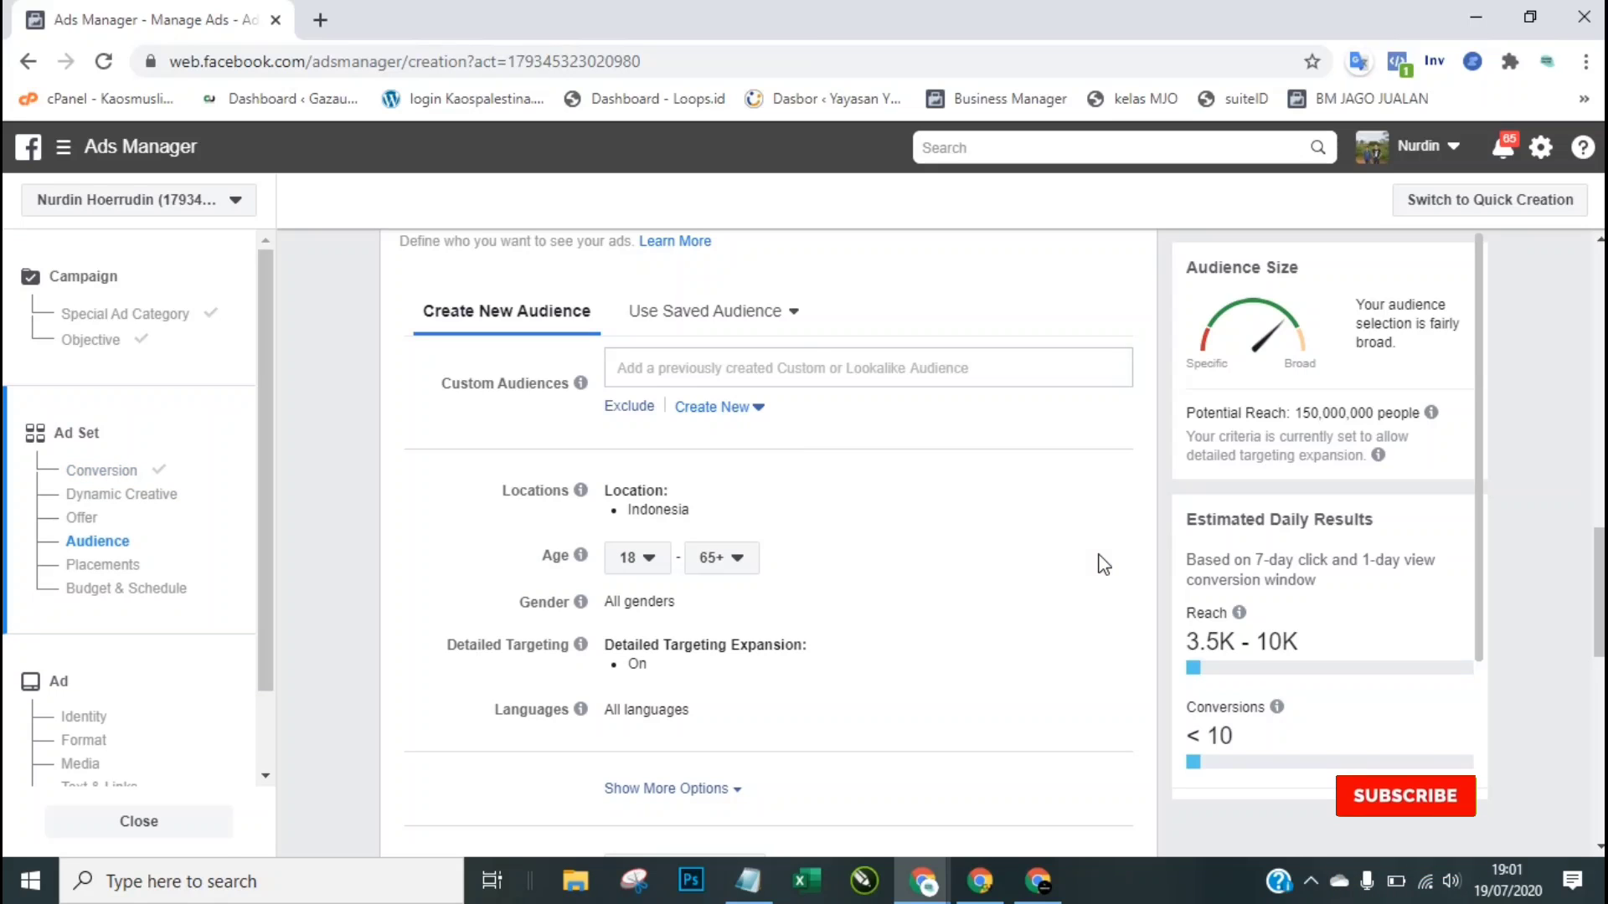
left_click(643, 557)
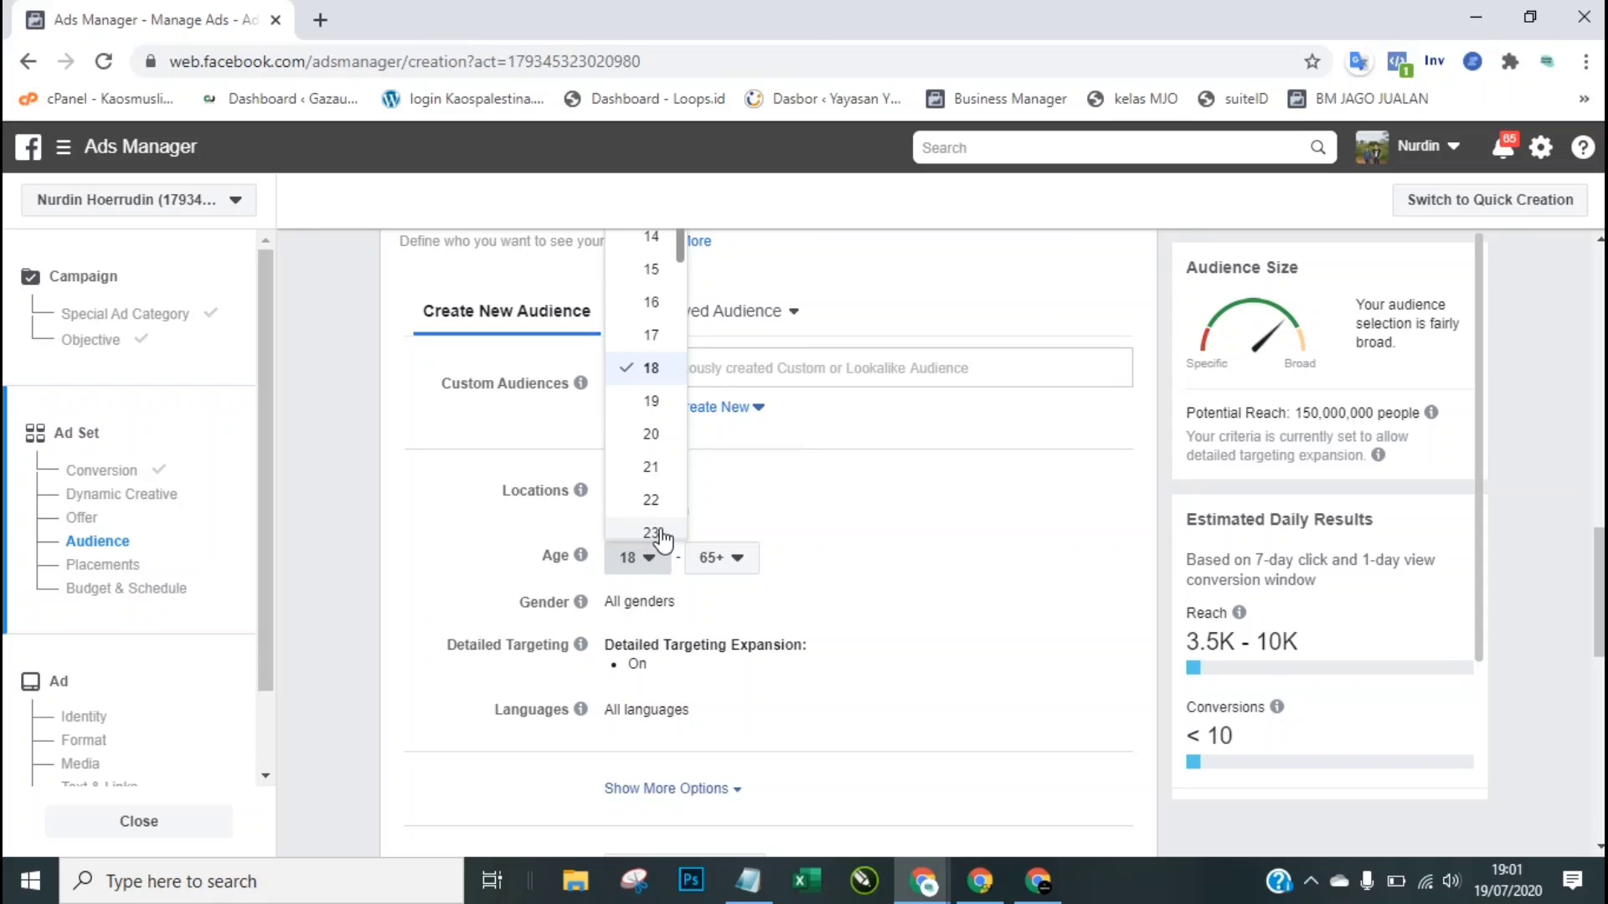
left_click(658, 532)
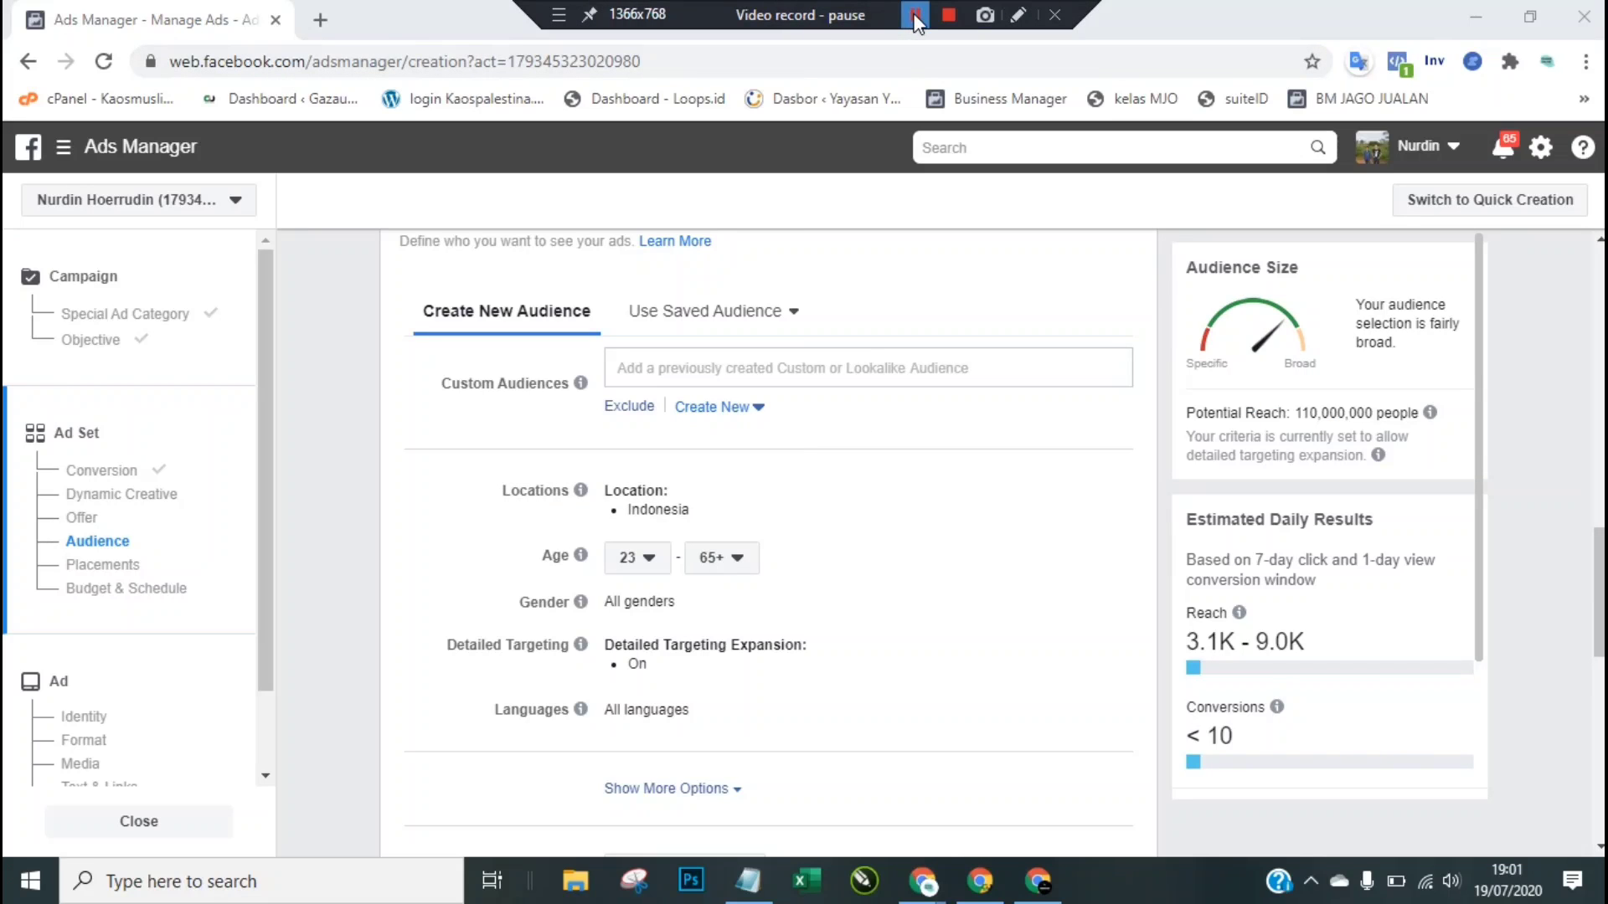
left_click(915, 15)
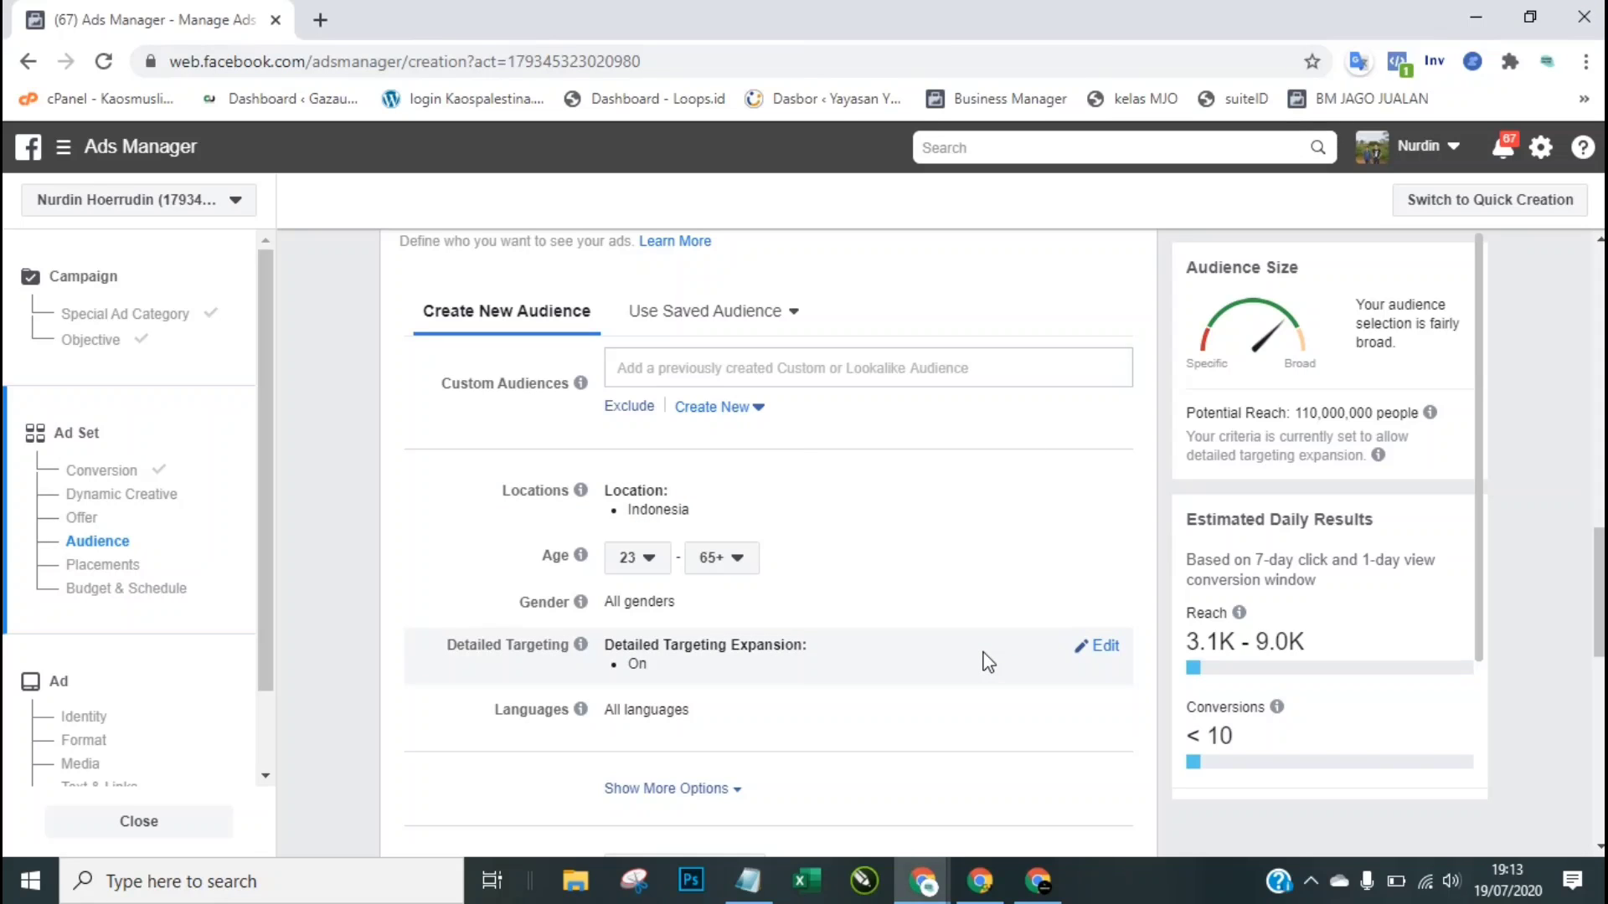
left_click(738, 560)
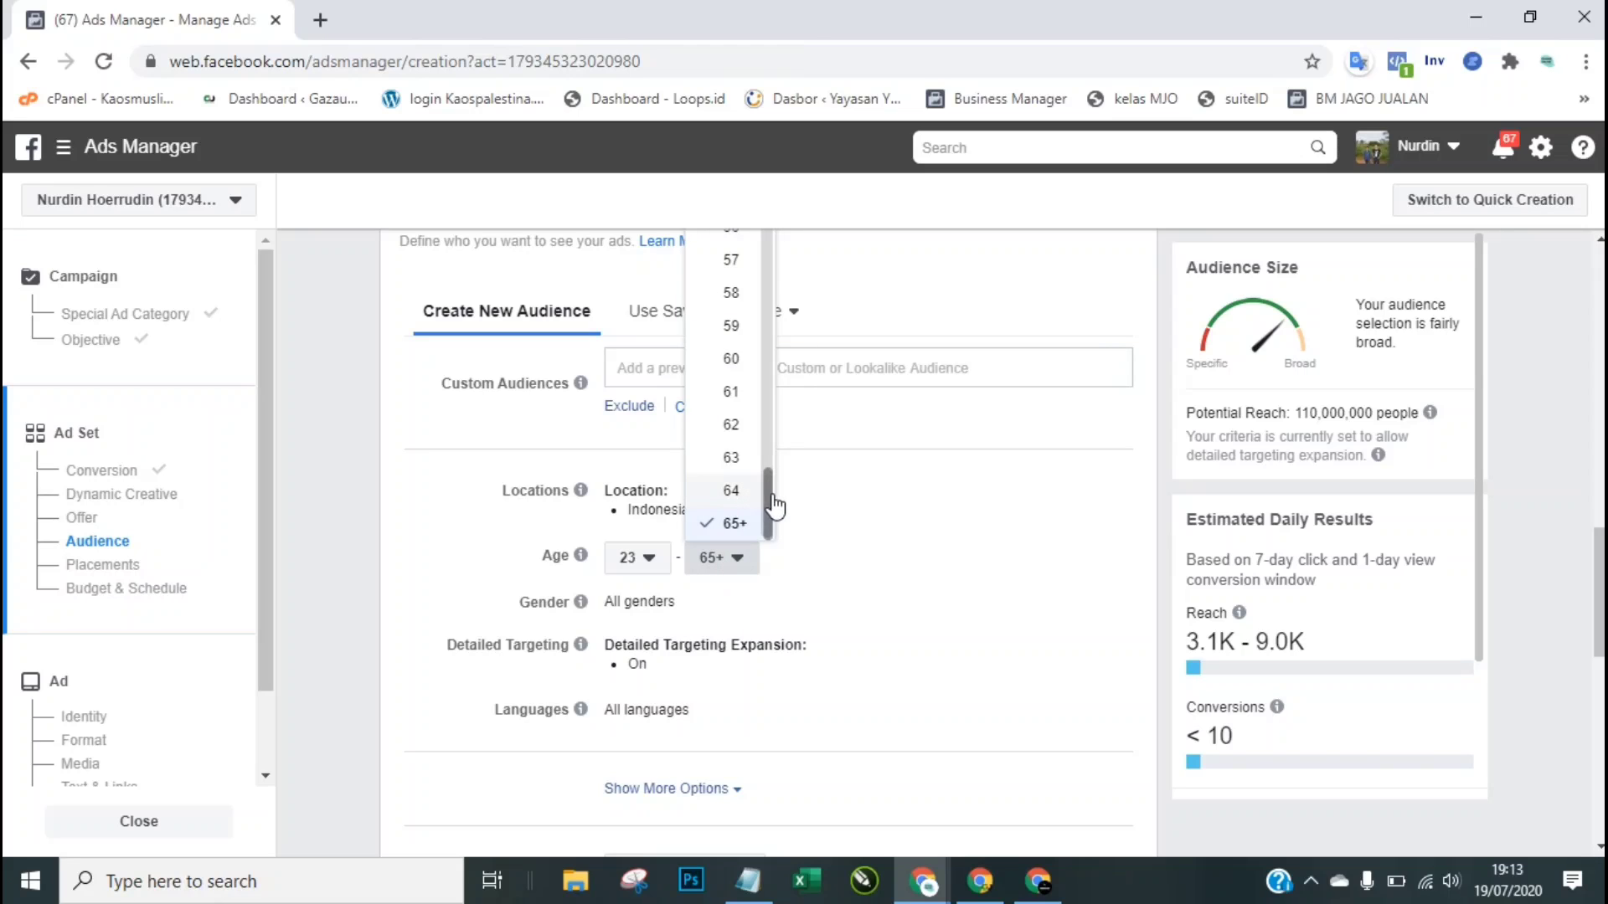
left_click_drag(765, 490, 766, 393)
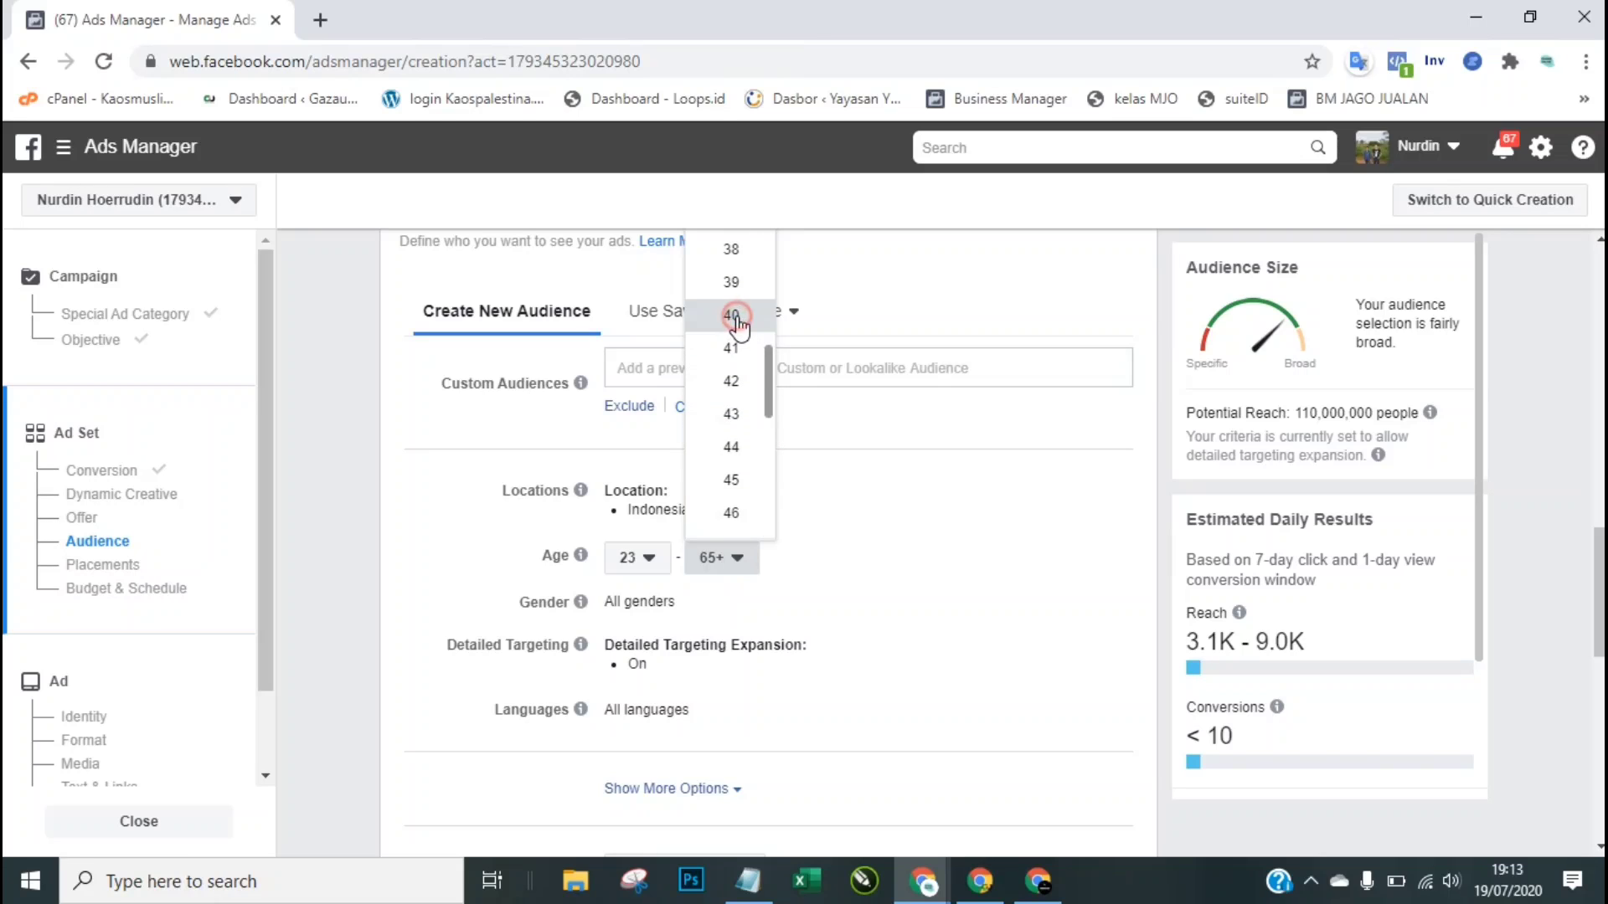
left_click(735, 323)
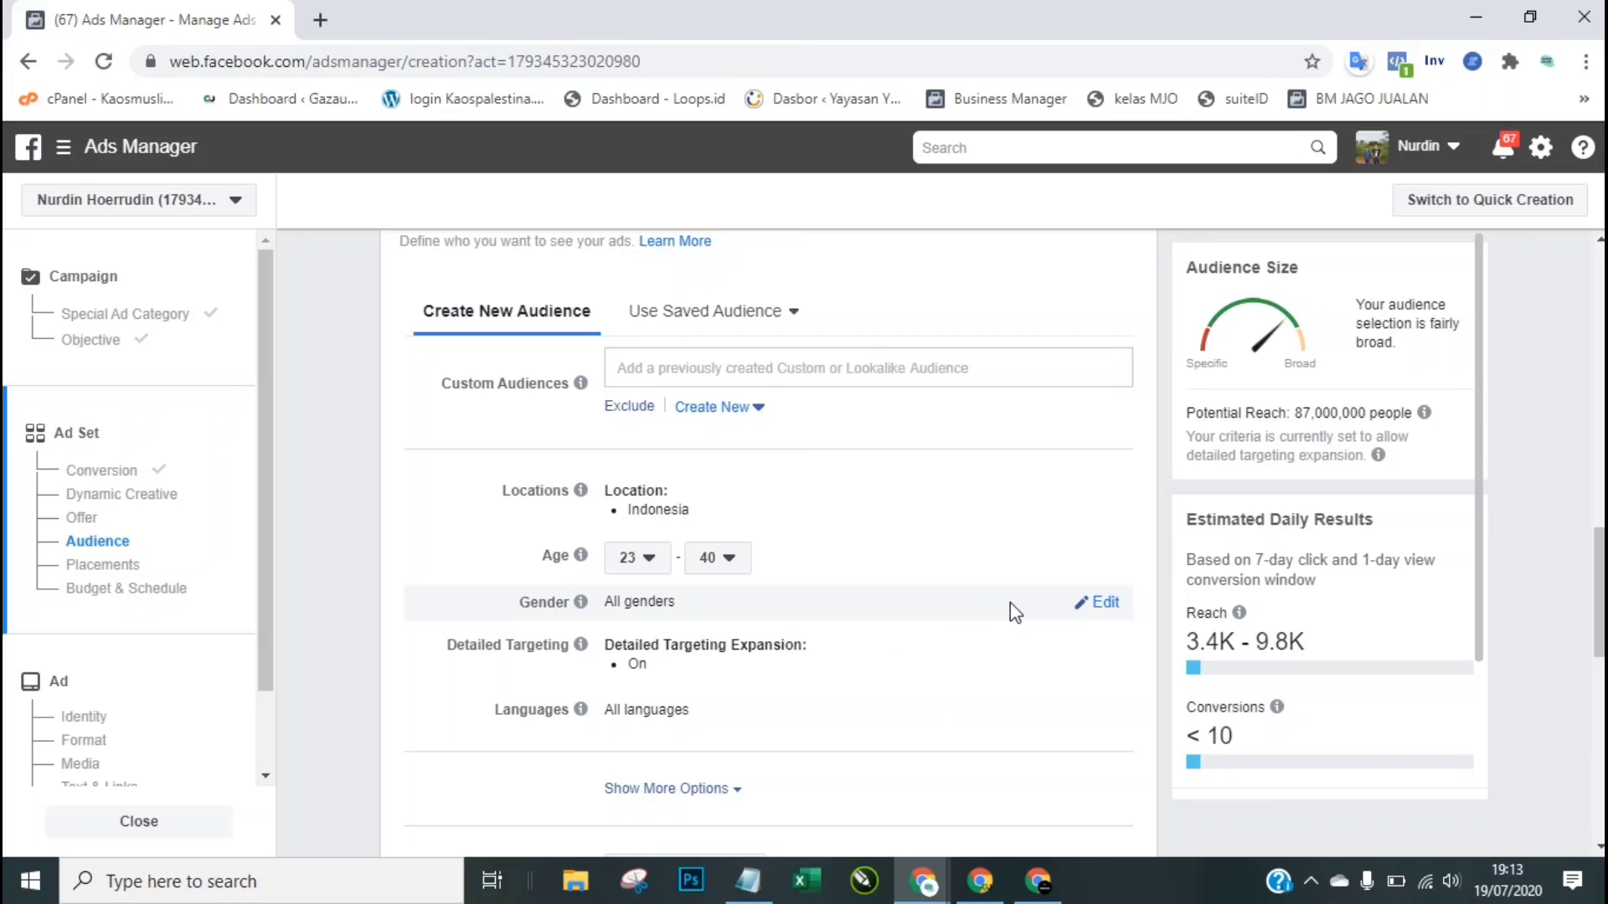
Step: Restrict the audience's gender to Women and open Detailed Targeting for editing
left_click(1099, 606)
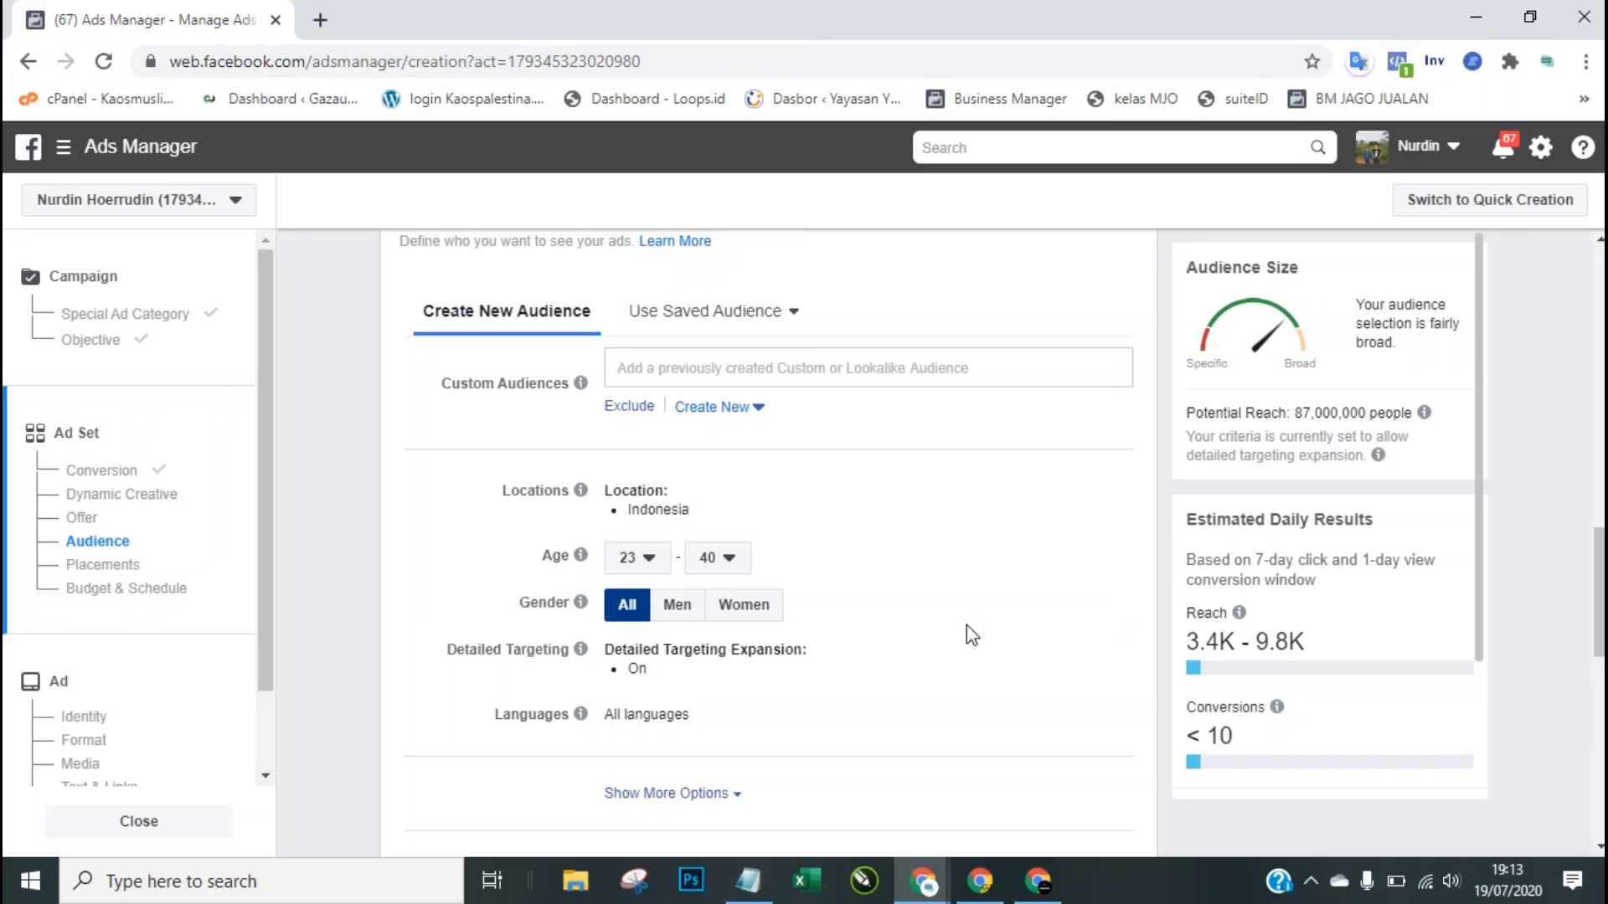
left_click(751, 619)
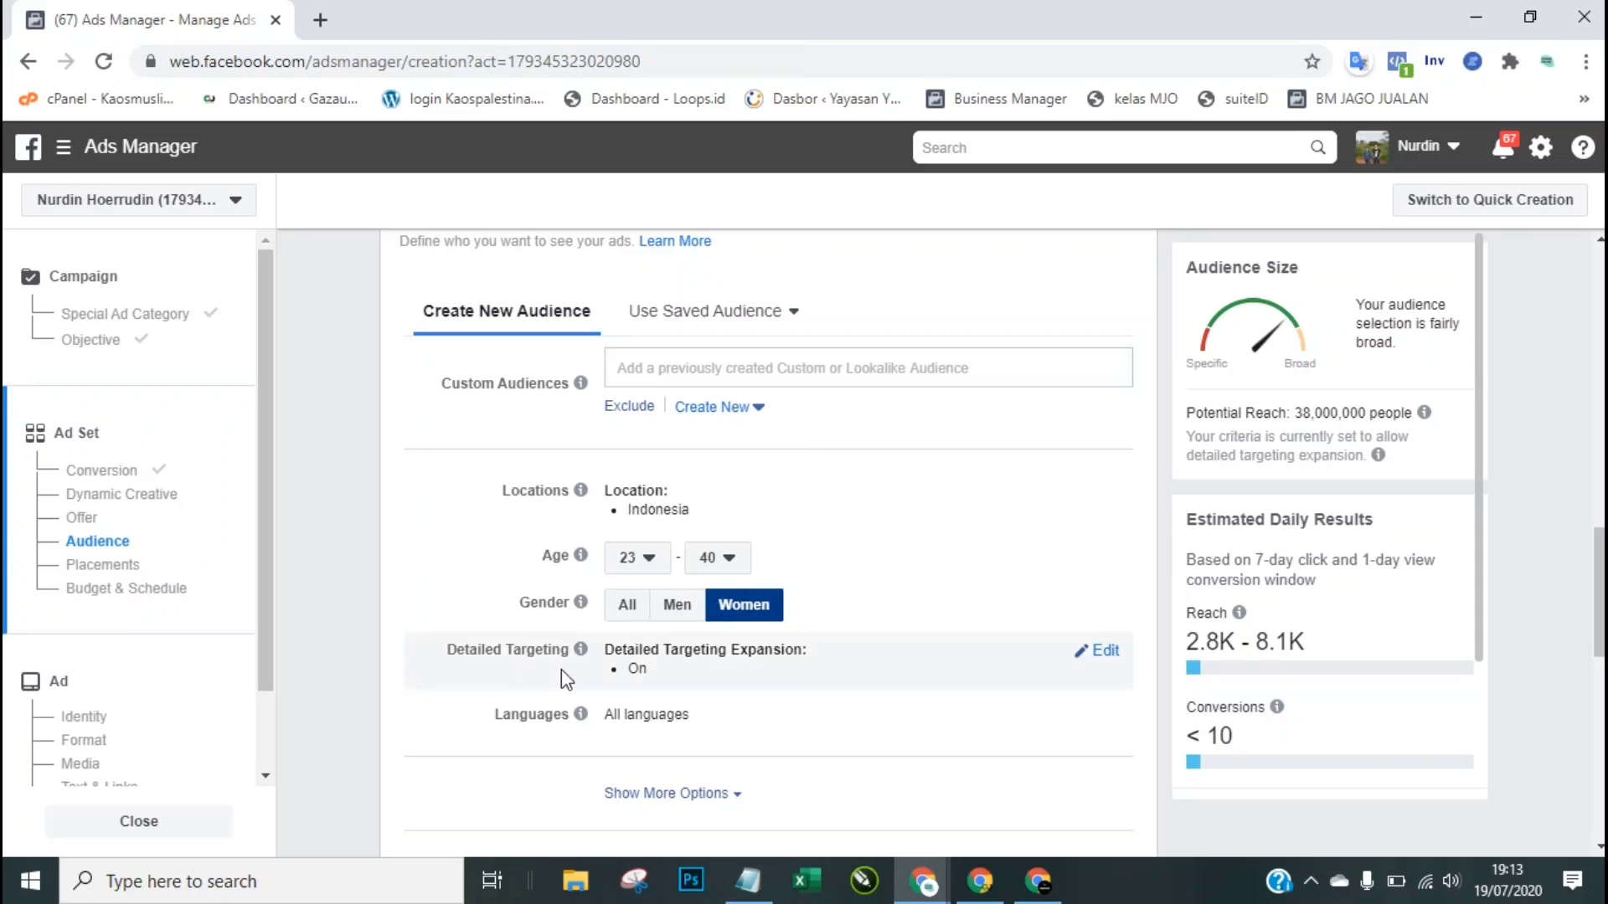
scroll(1117, 435, "down", 4)
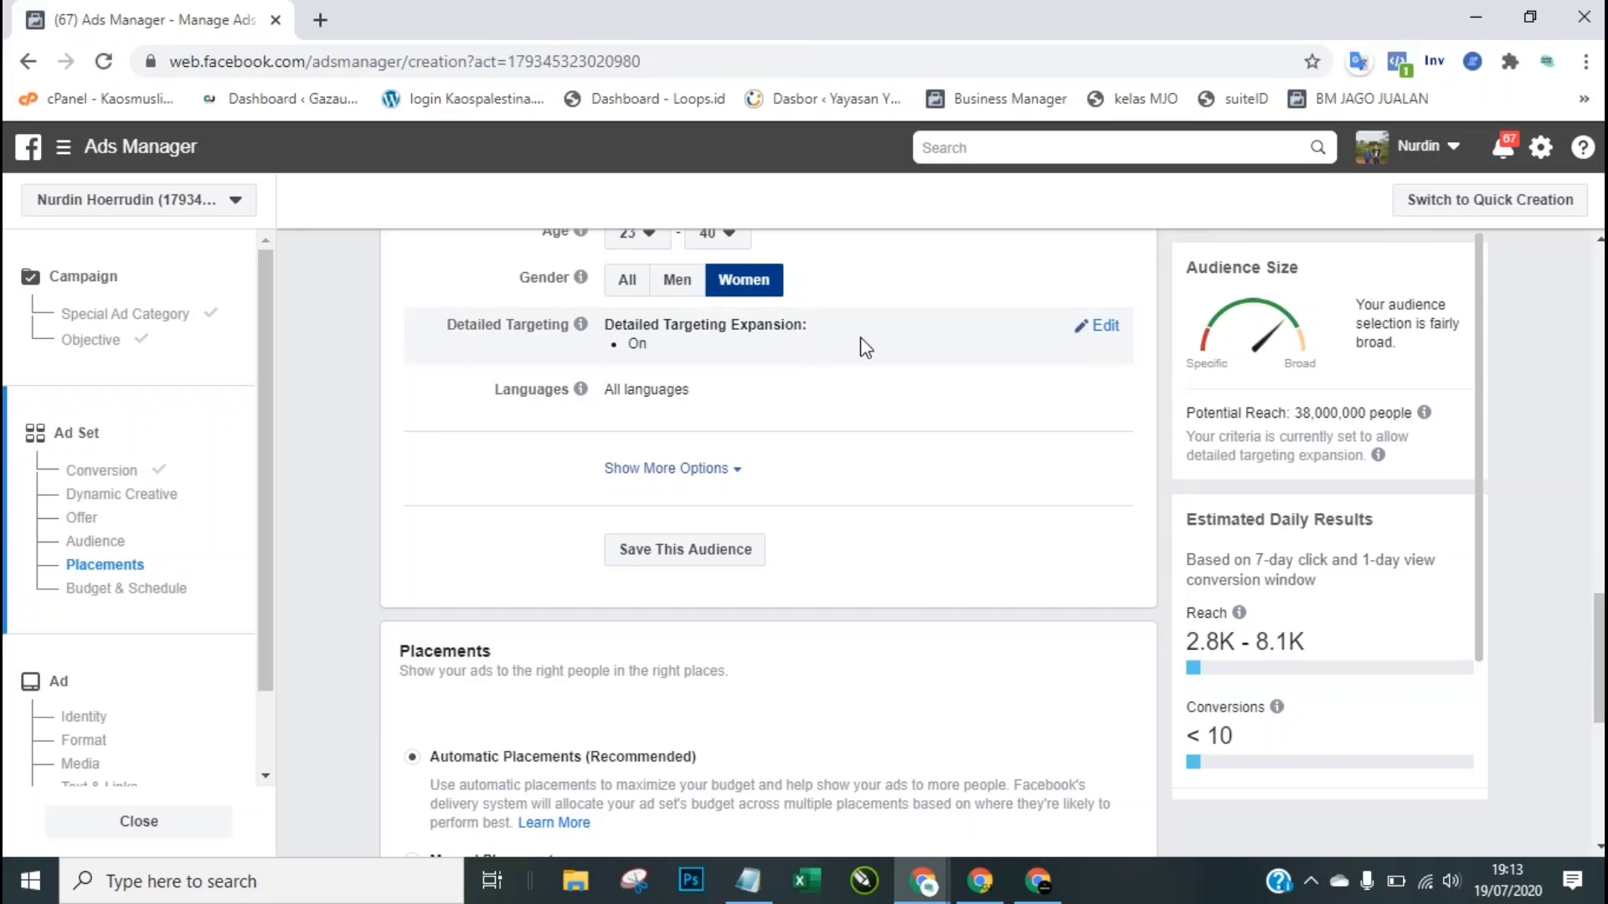
left_click(1094, 331)
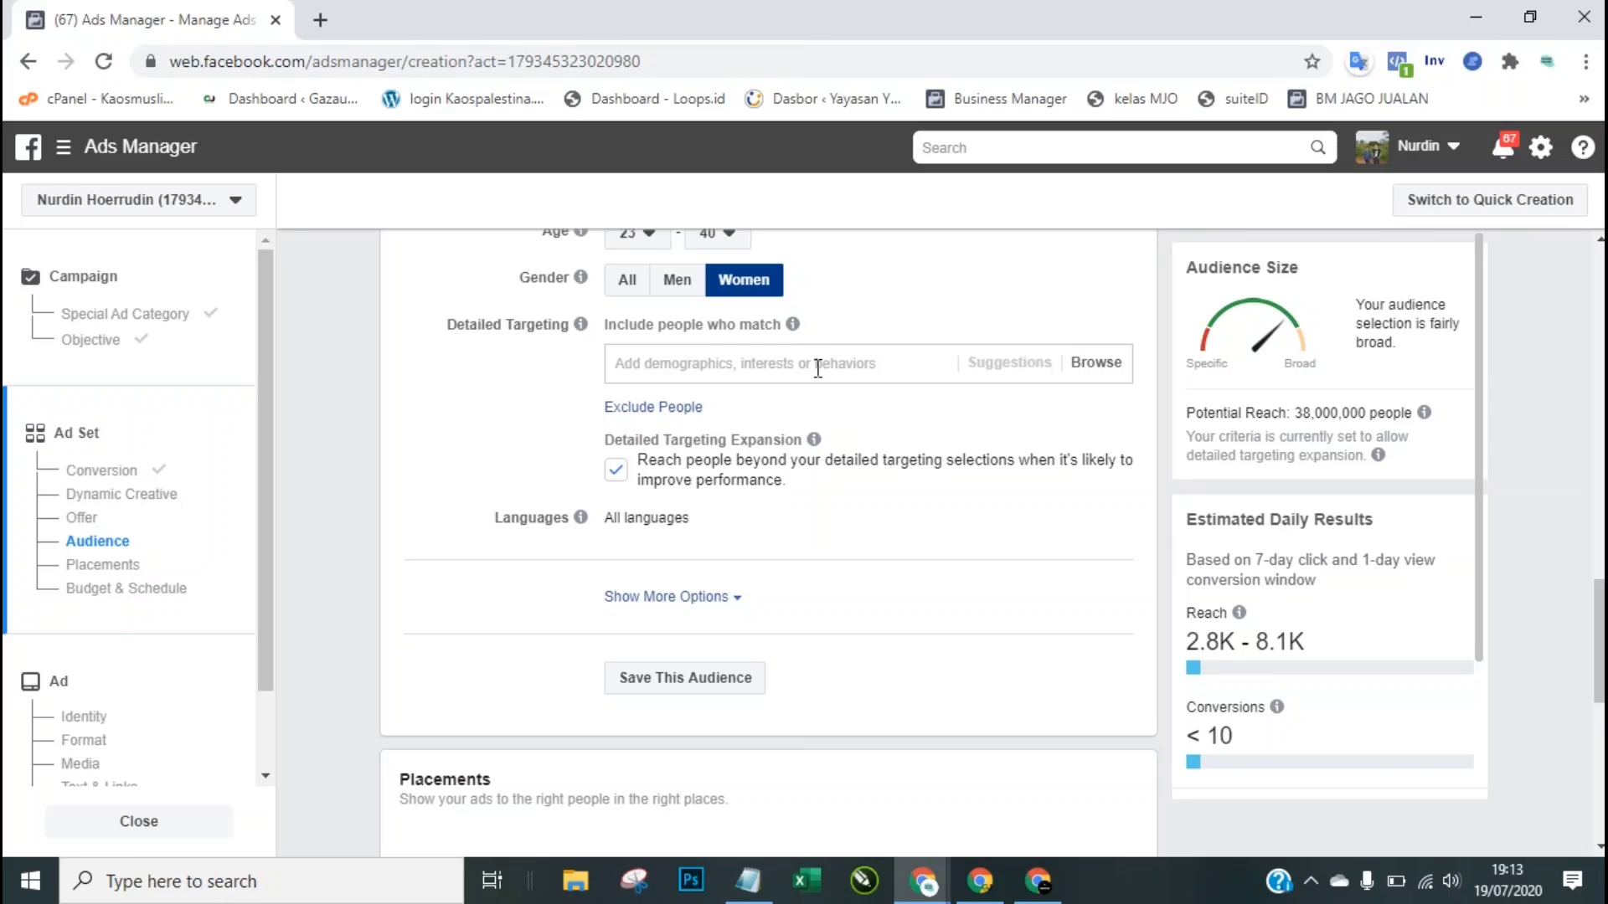
Step: Read Notepad checklist item 6 on what prospective buyers like, and return to Ads Manager
left_click(751, 886)
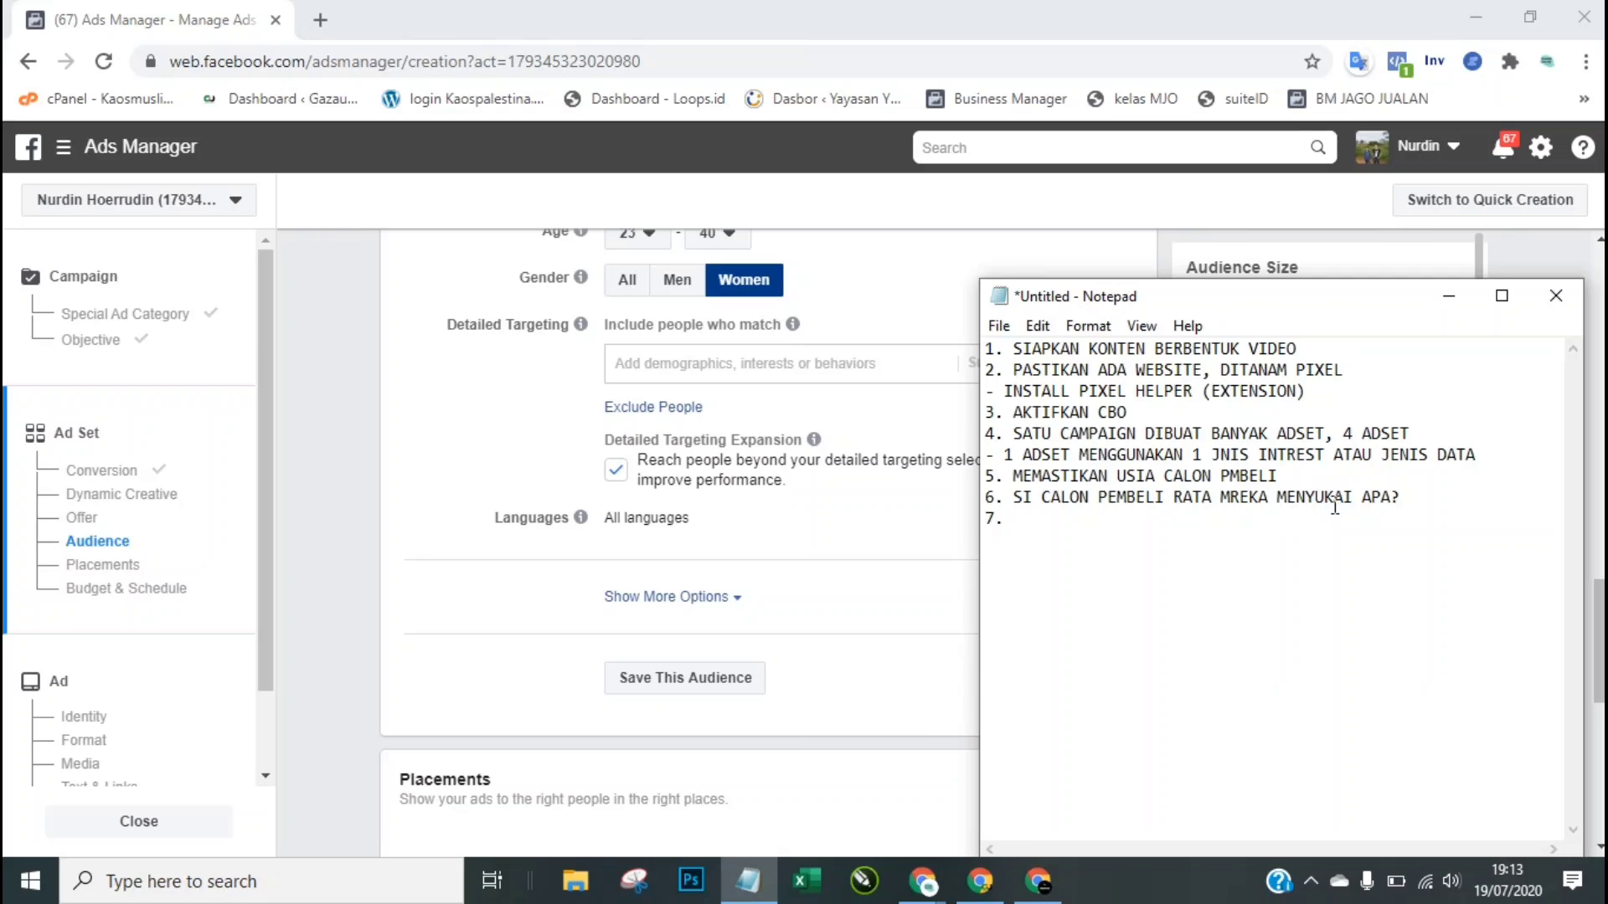
left_click(1414, 497)
left_click(1259, 519)
left_click(407, 414)
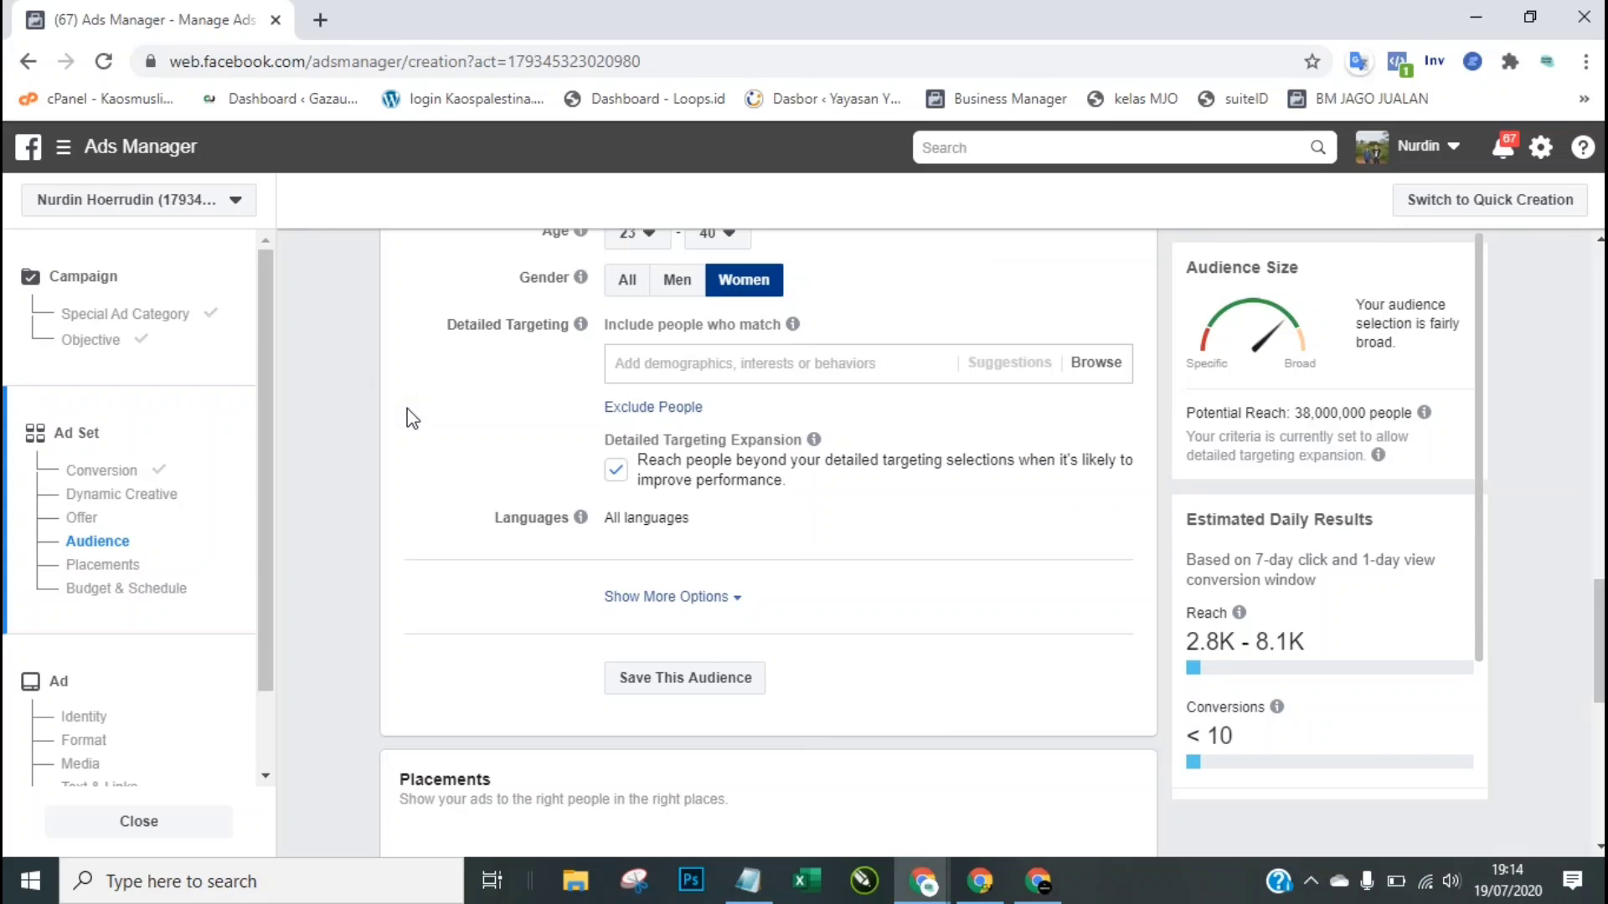
left_click(682, 366)
type("BUGAR")
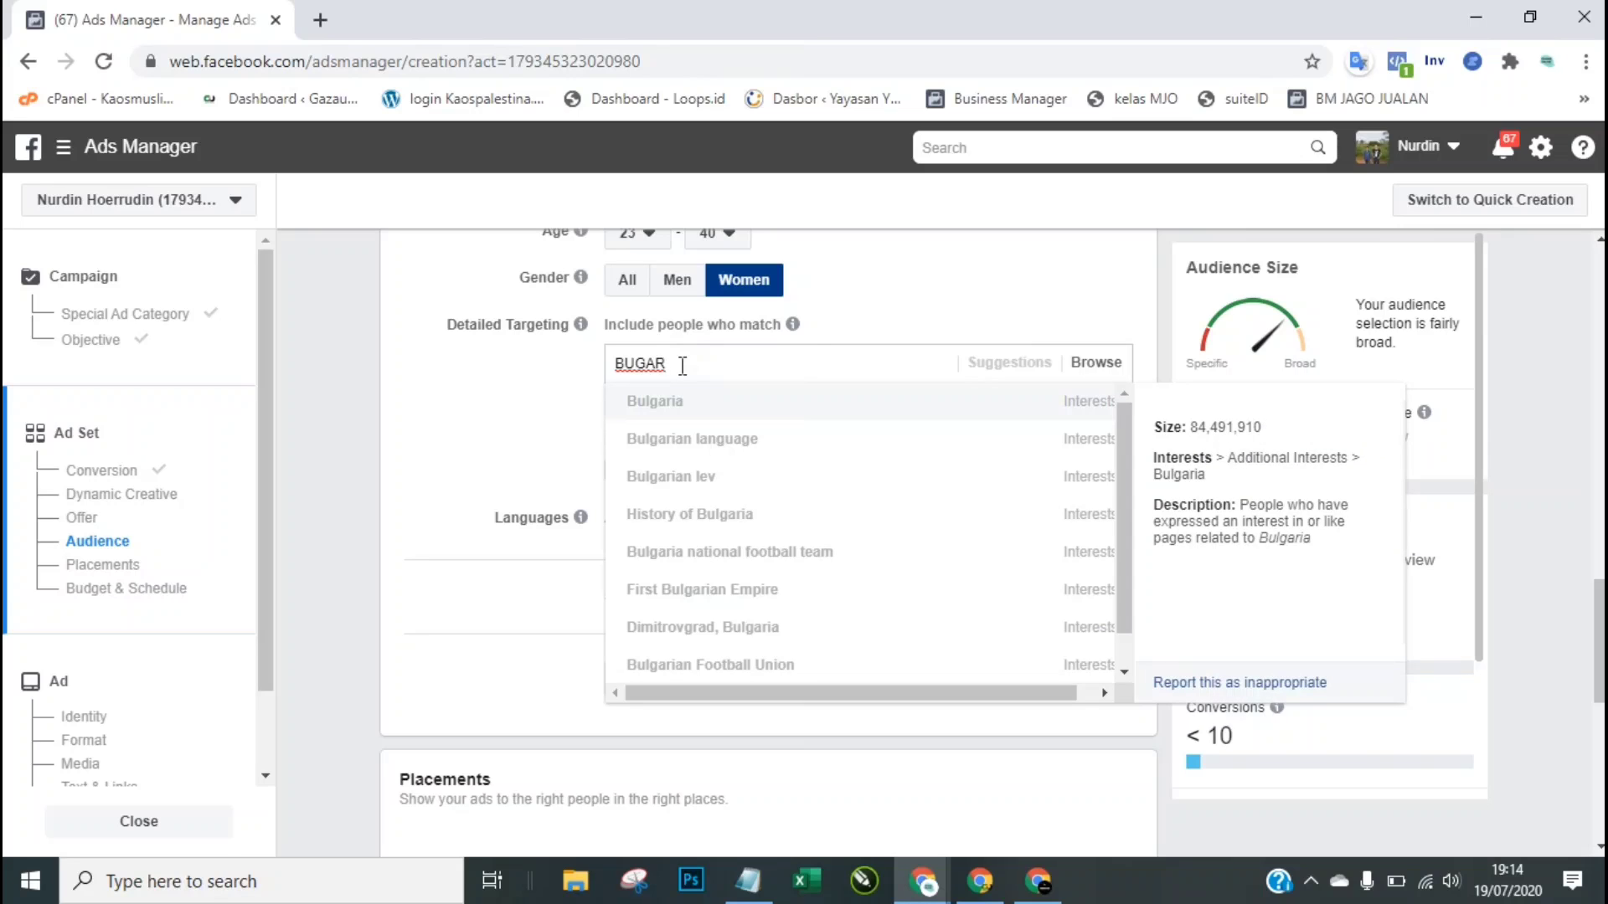
key("BackSpace")
key("BackSpace")
key("BackSpace")
key("BackSpace")
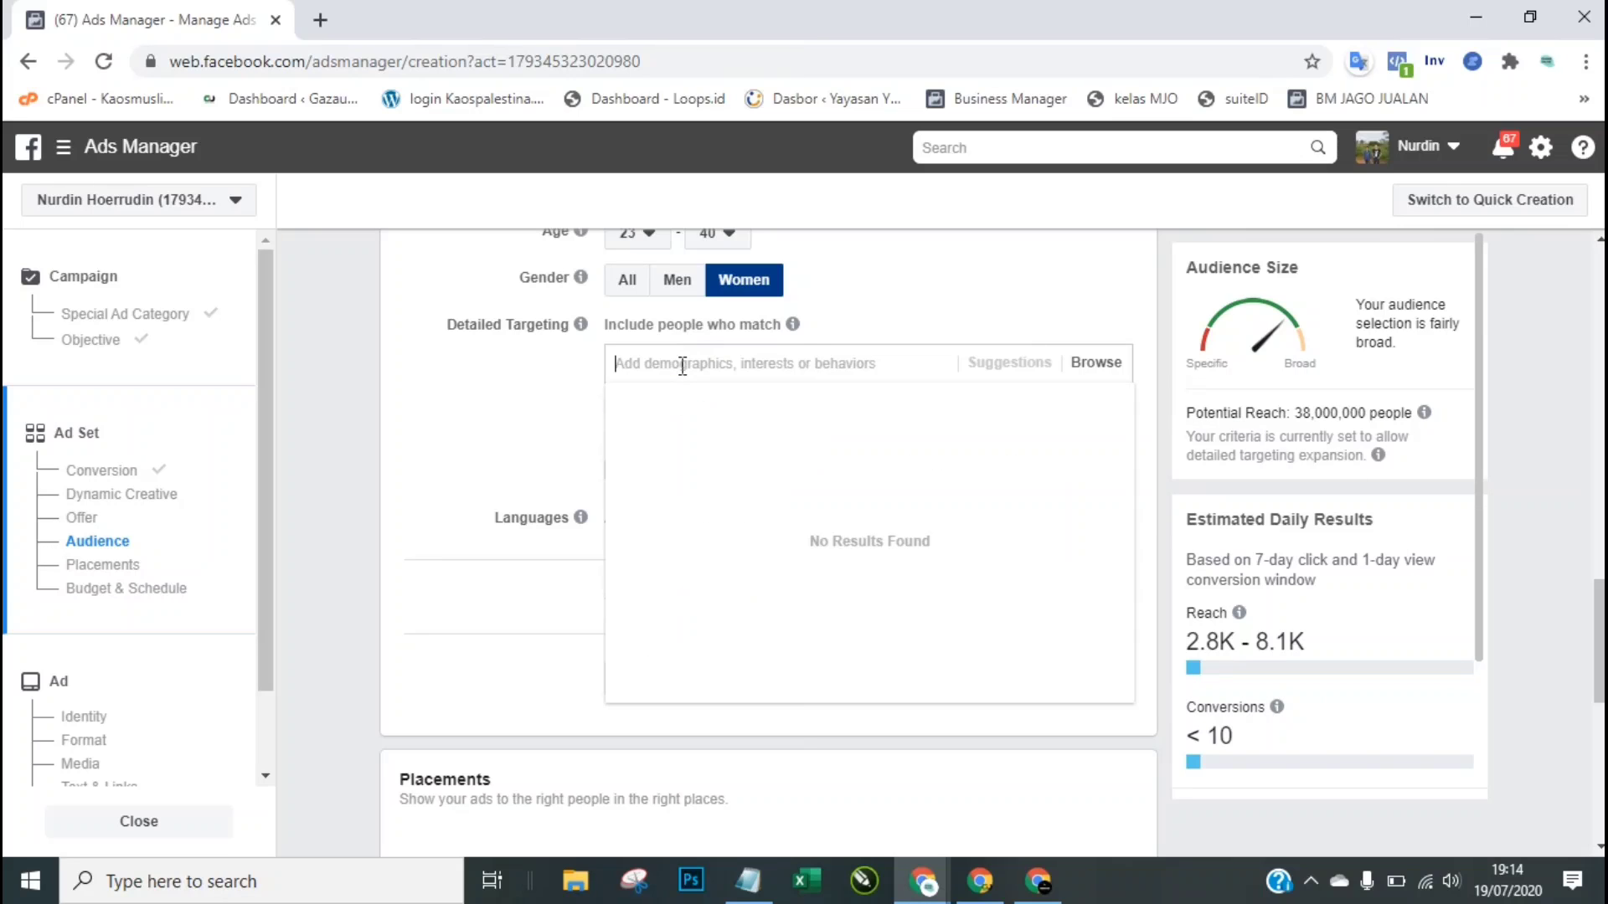
Step: Search detailed targeting for "BEAUTY" and add the Beauty salons interest
type("BEAUTY")
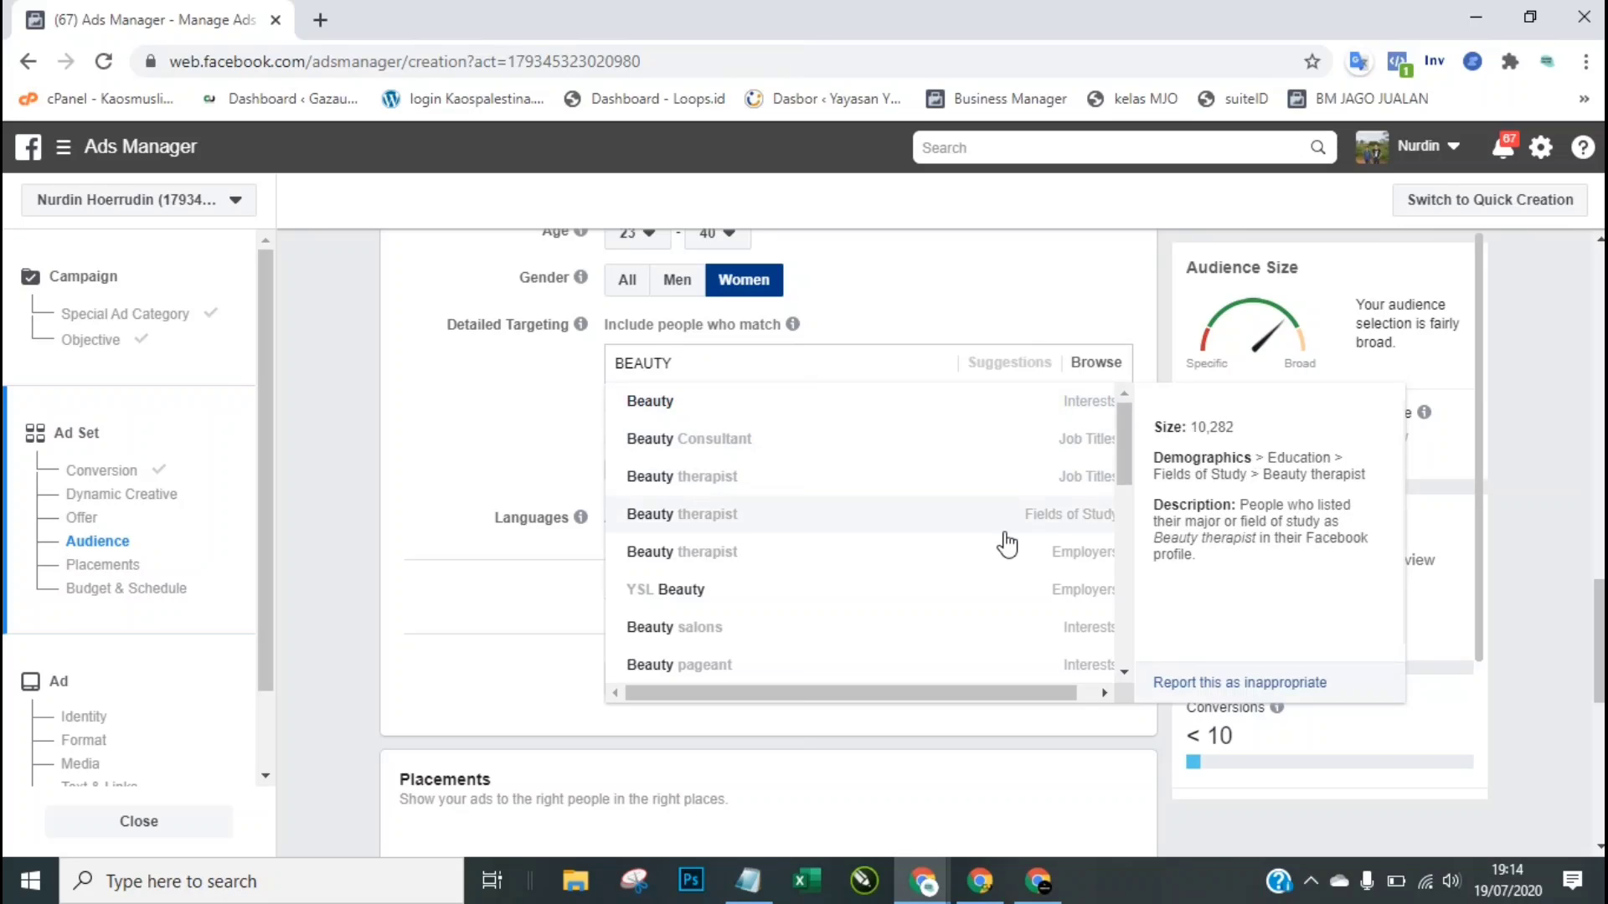
left_click(697, 636)
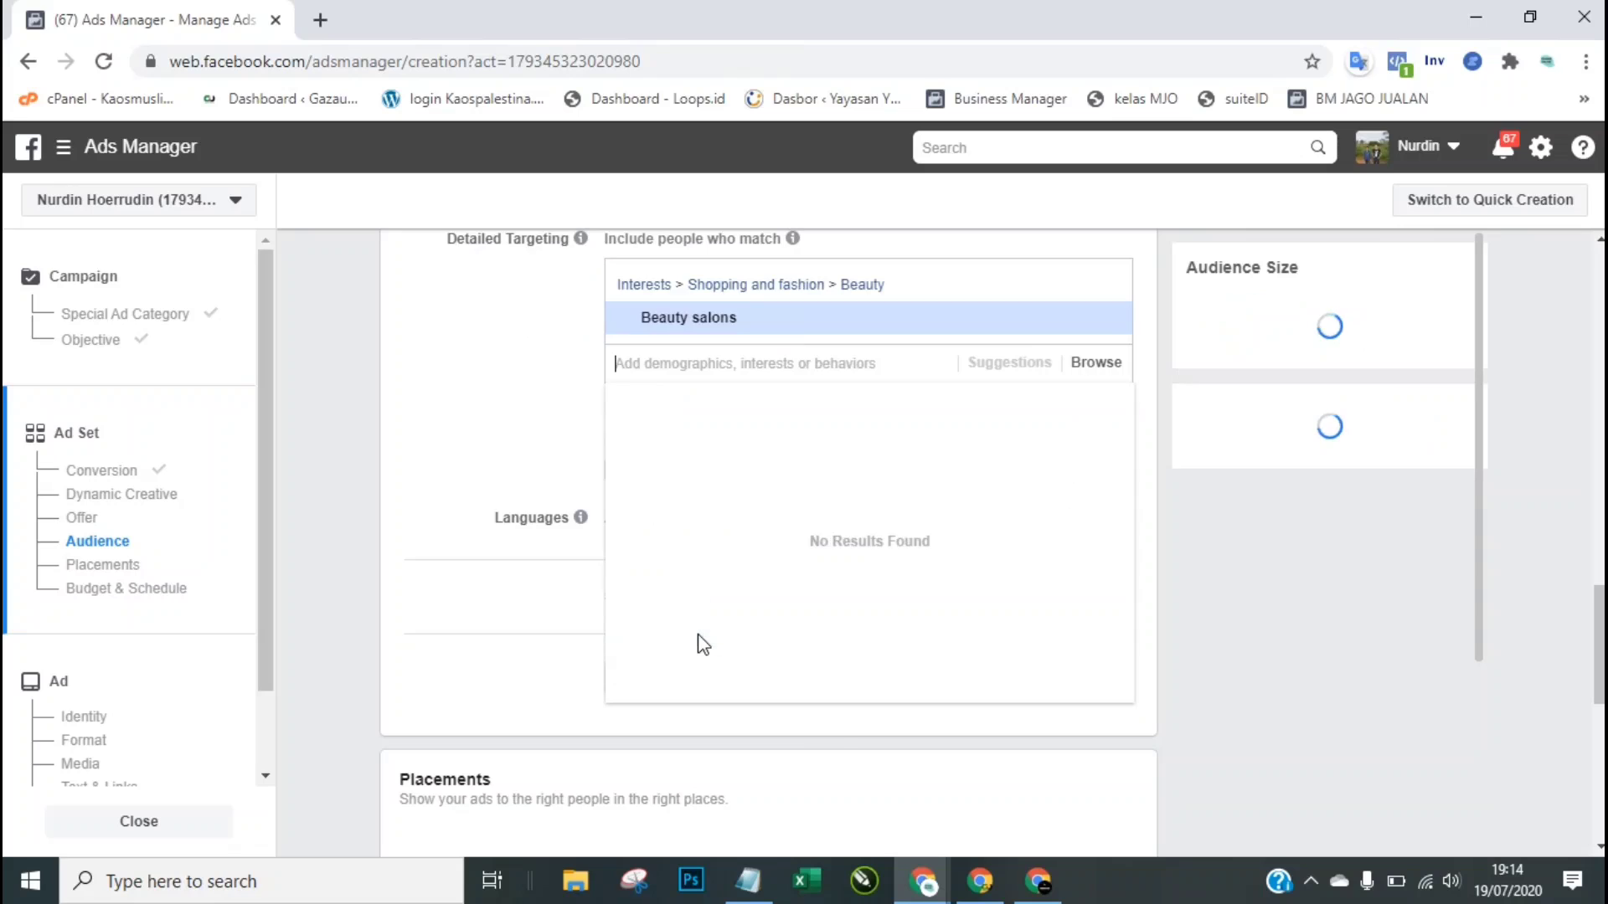
left_click(467, 397)
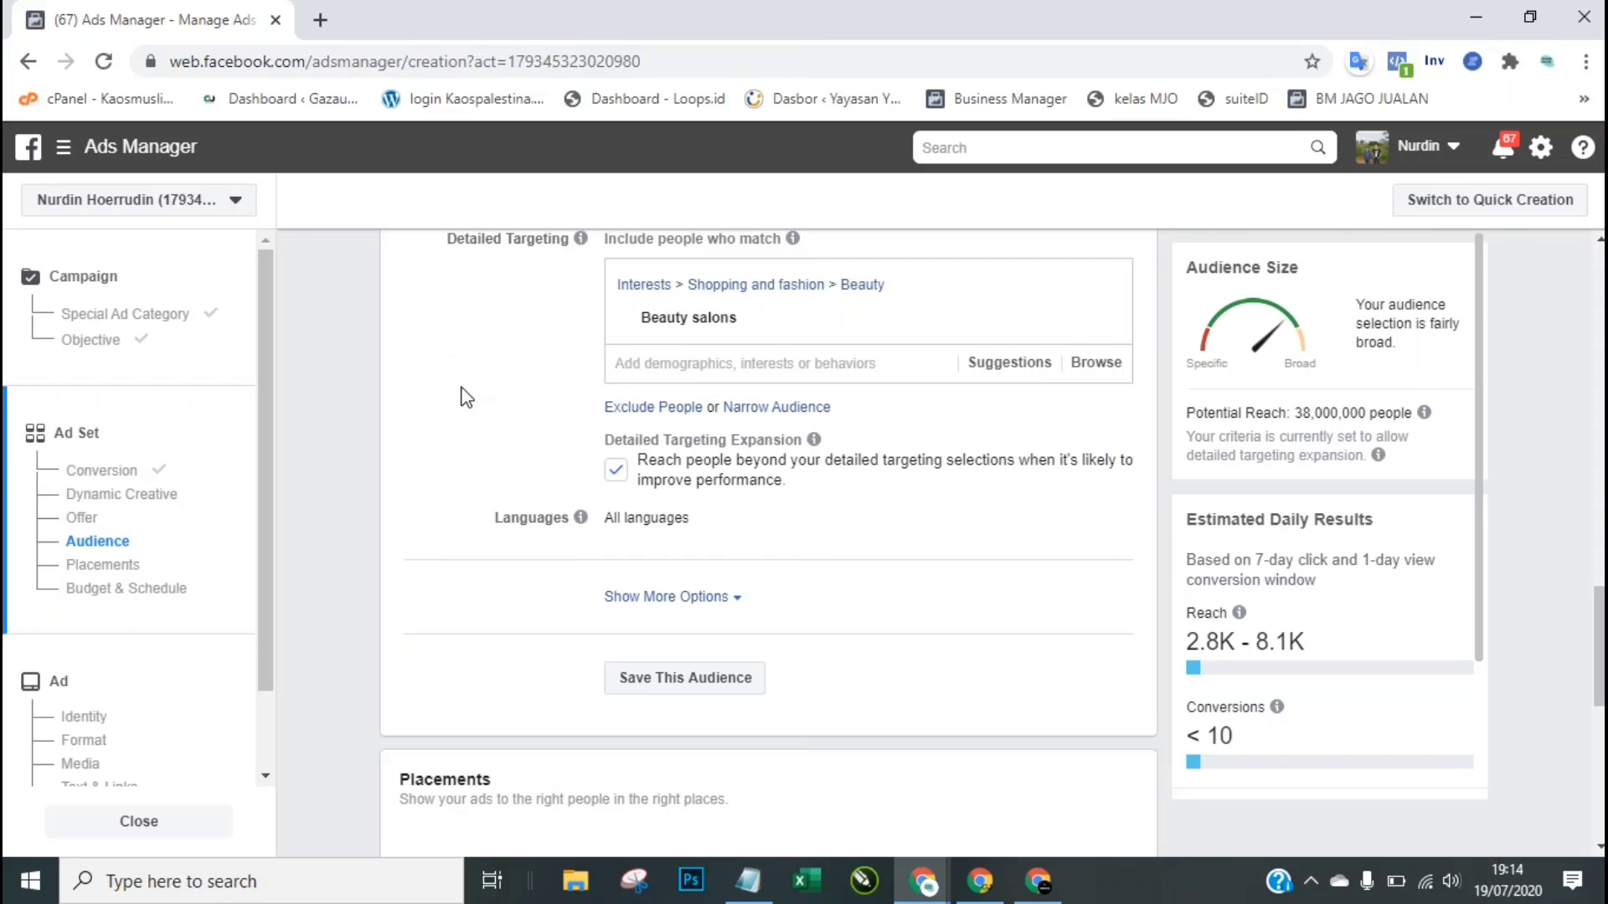
Step: Add the suggested Cosmetics interest to the detailed targeting alongside Beauty salons
left_click(733, 362)
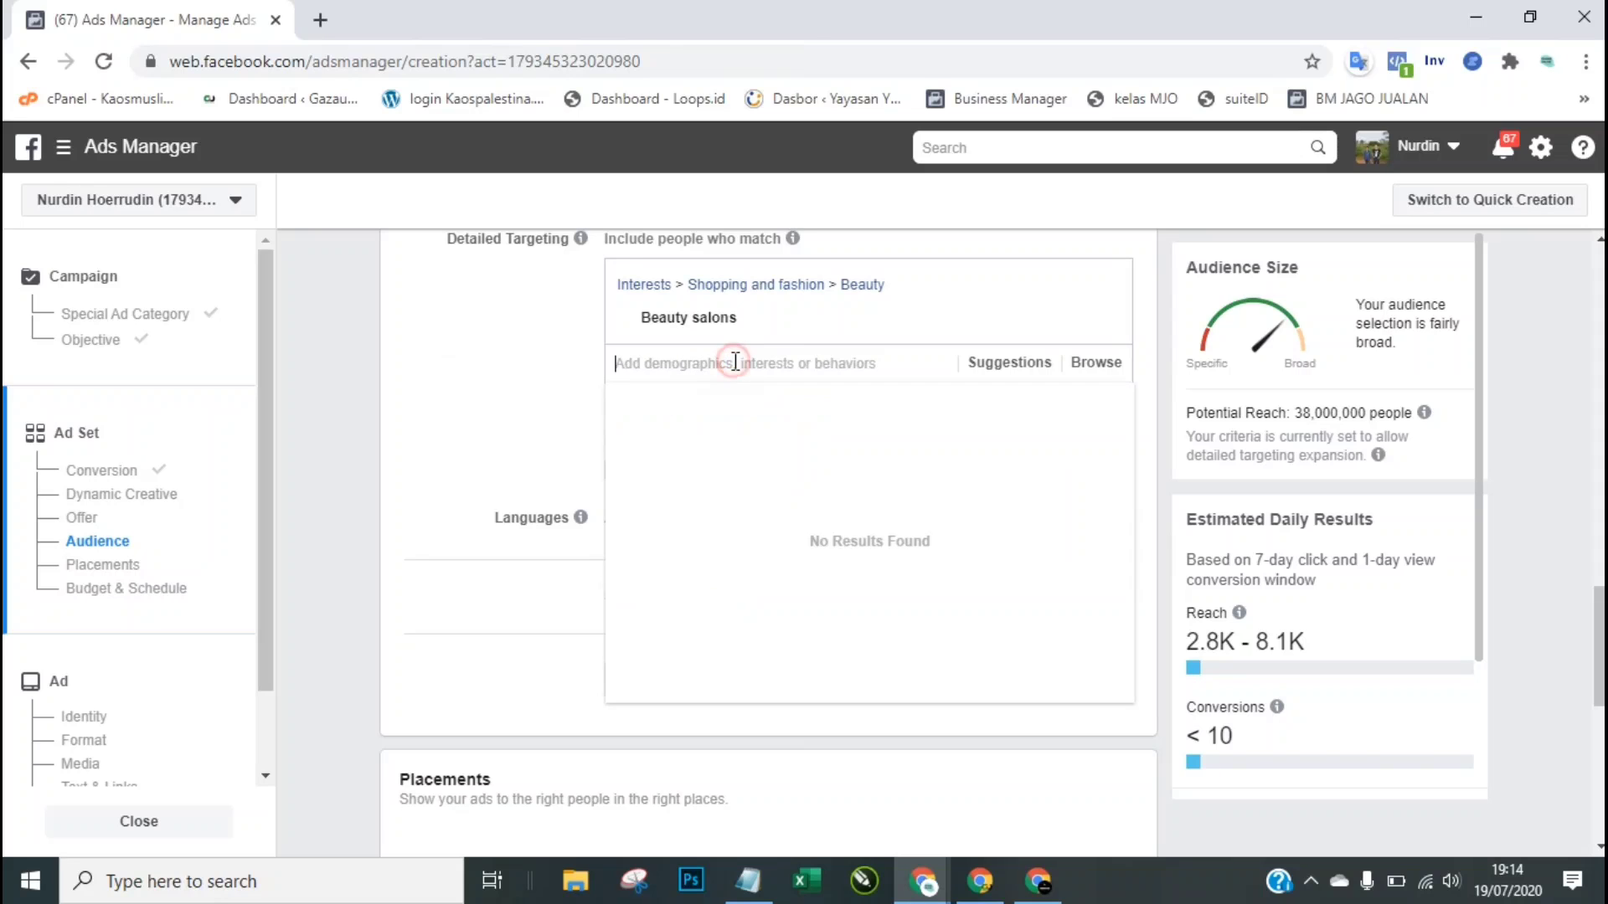
left_click(984, 365)
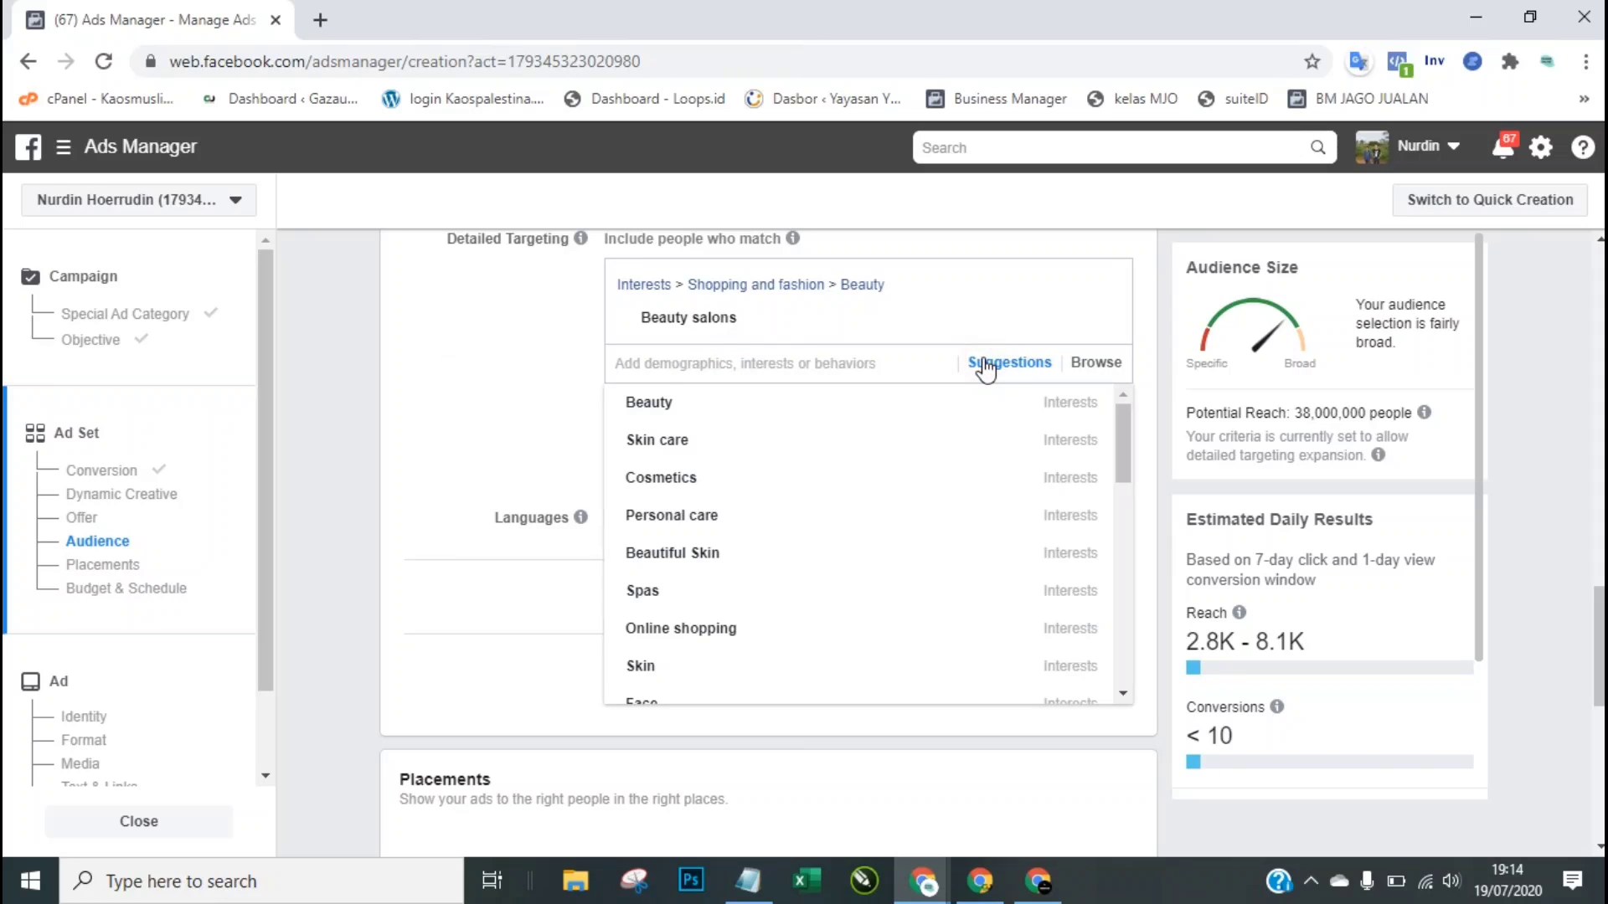
mouse_move(712, 446)
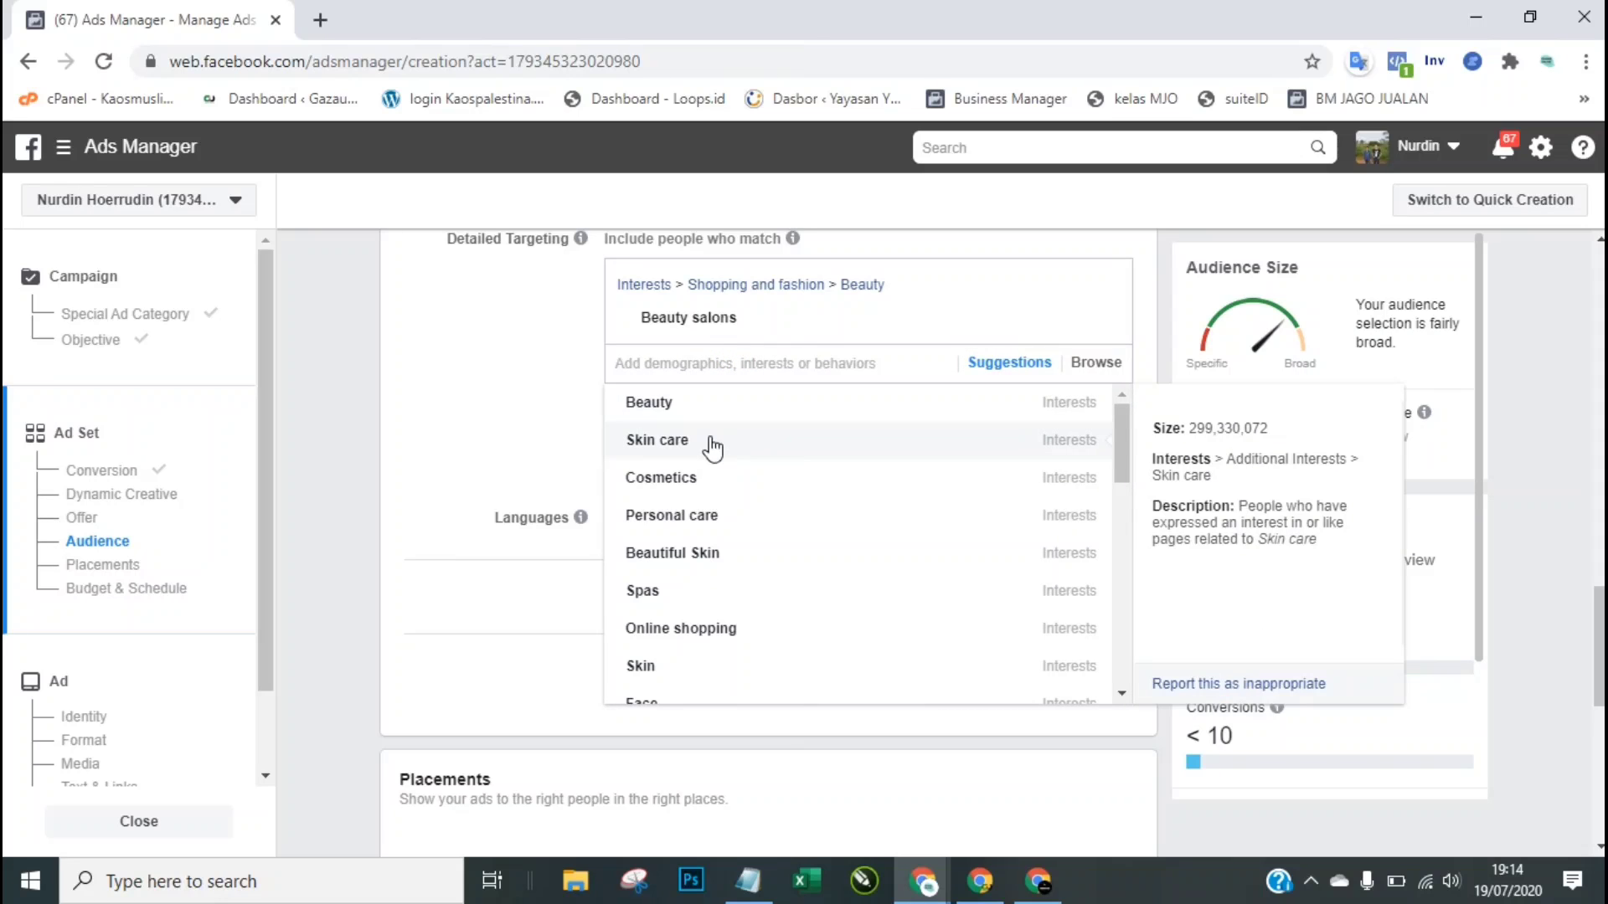
left_click(680, 480)
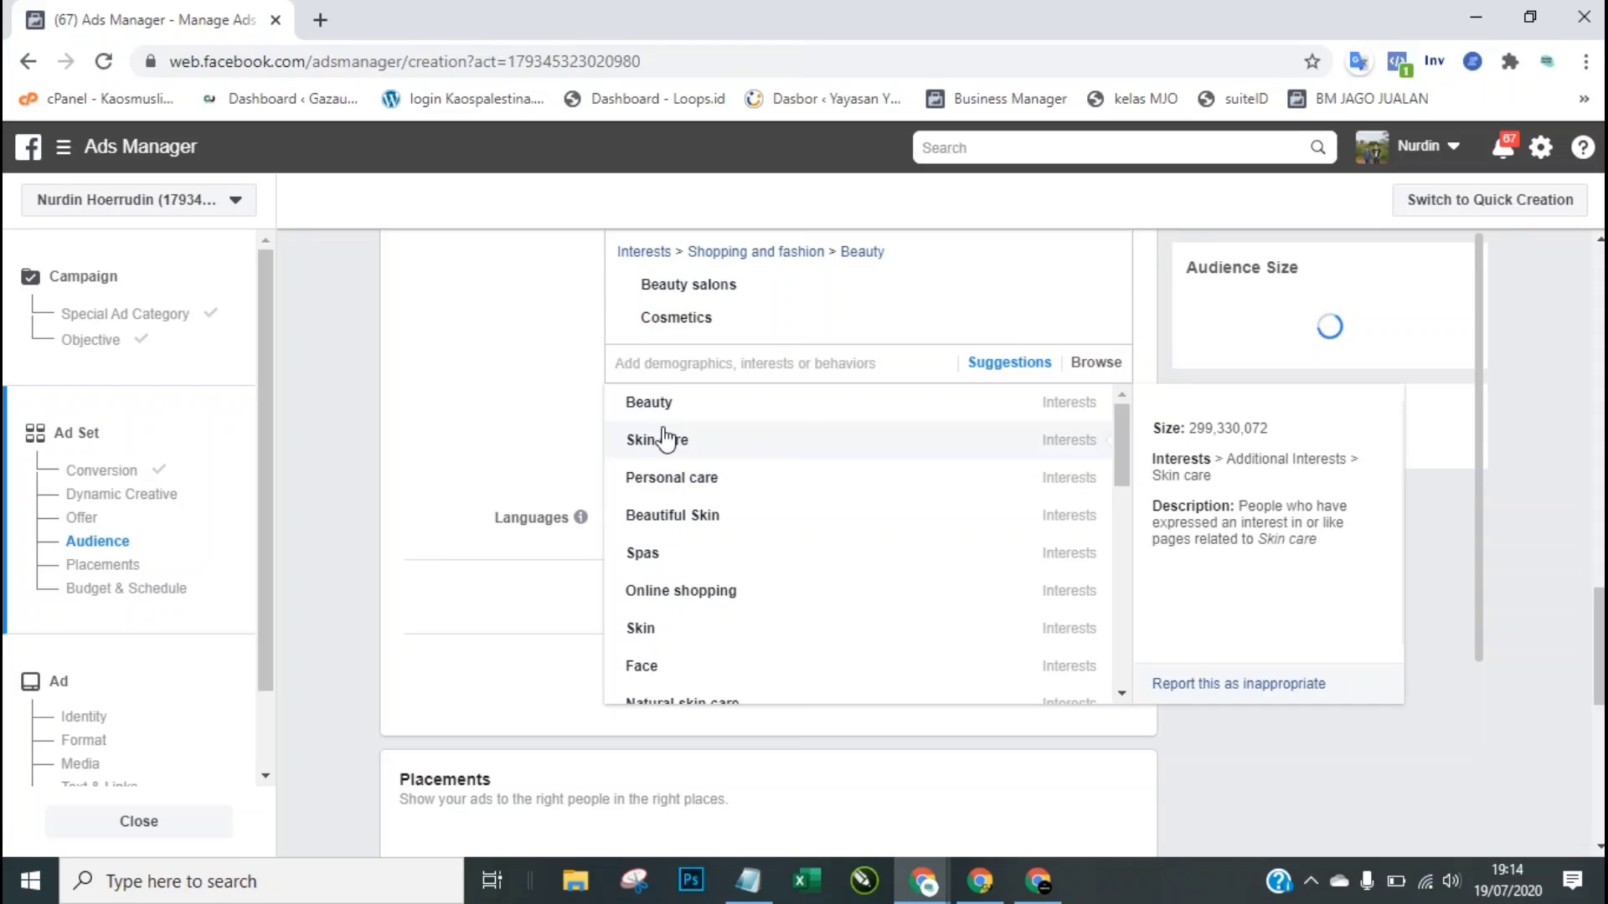
left_click(547, 367)
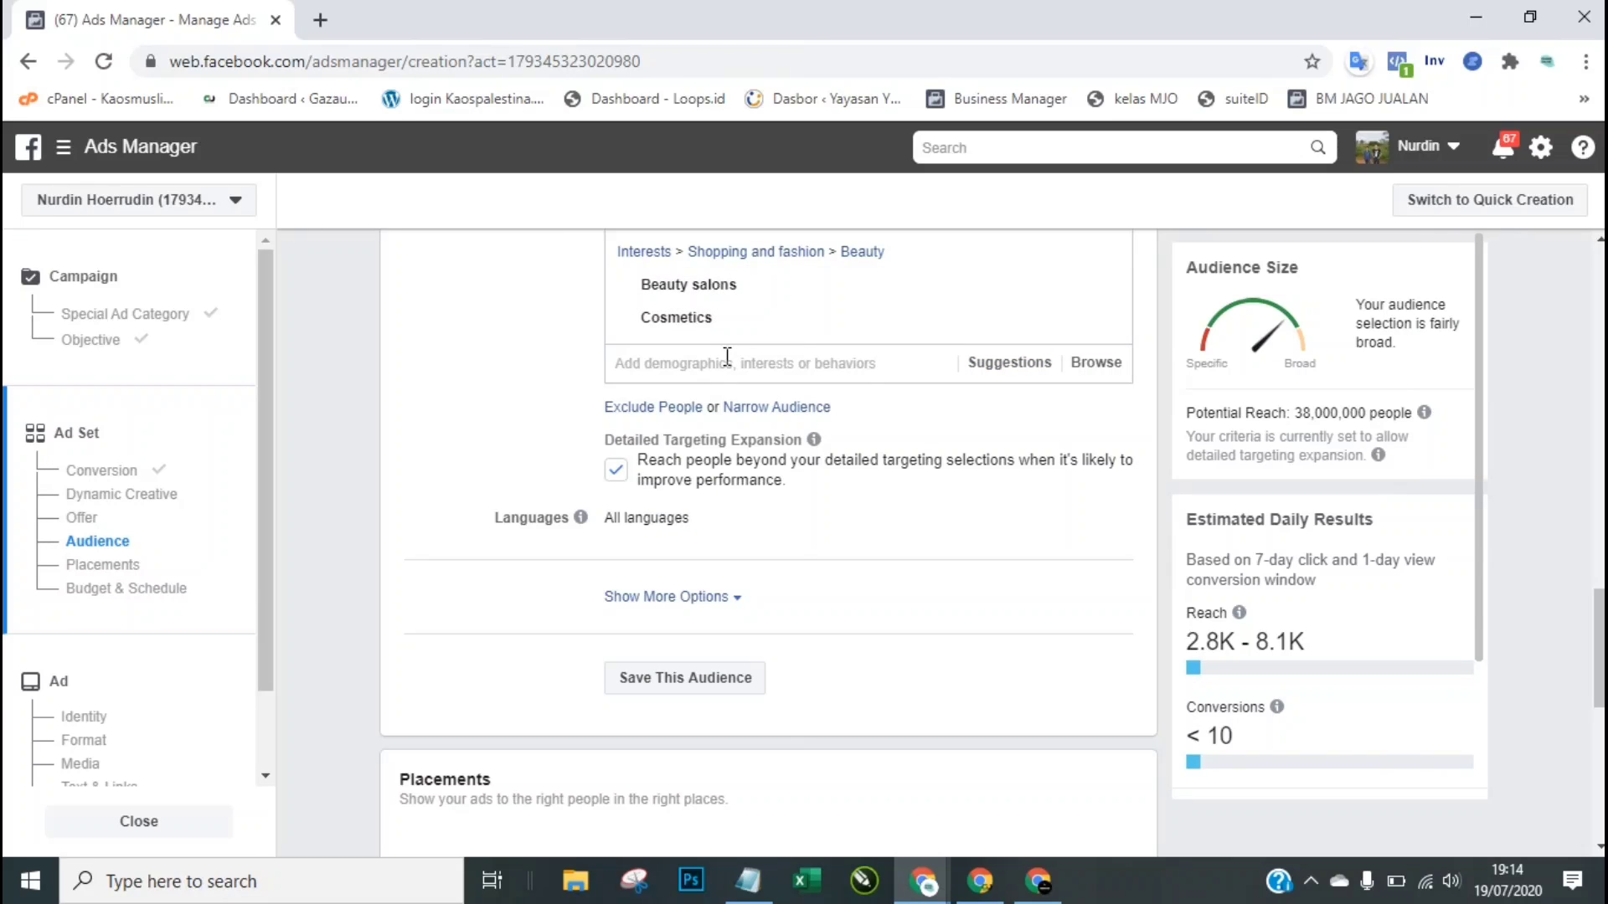
Step: Check the remaining interest suggestions without adding any, and review the ad set's settings back up to its name
left_click(990, 376)
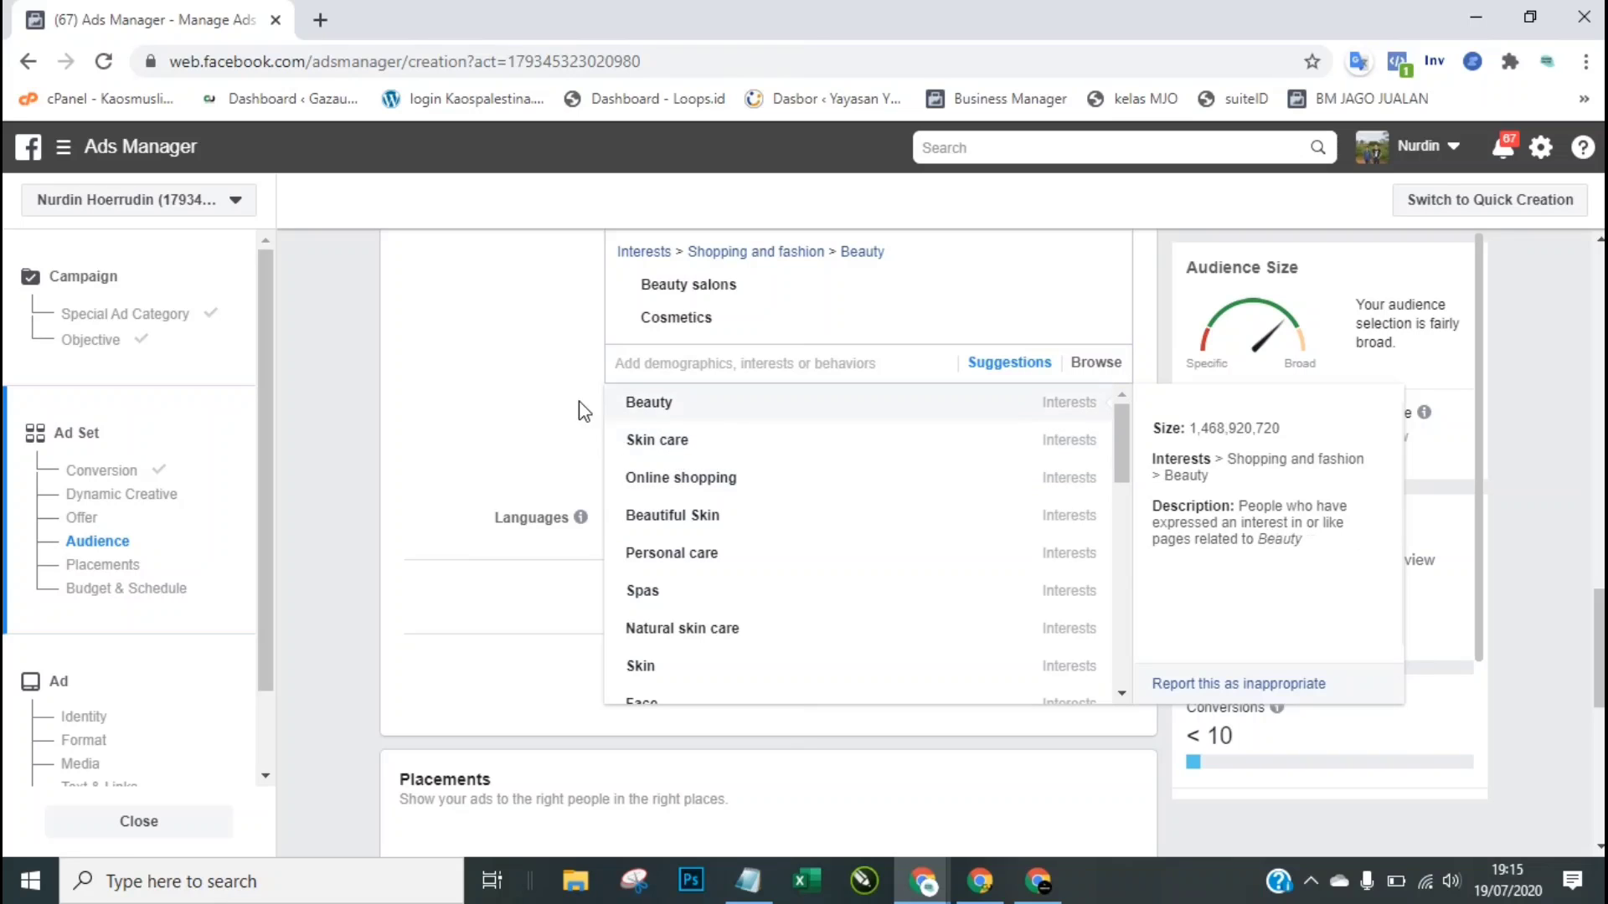
left_click(529, 384)
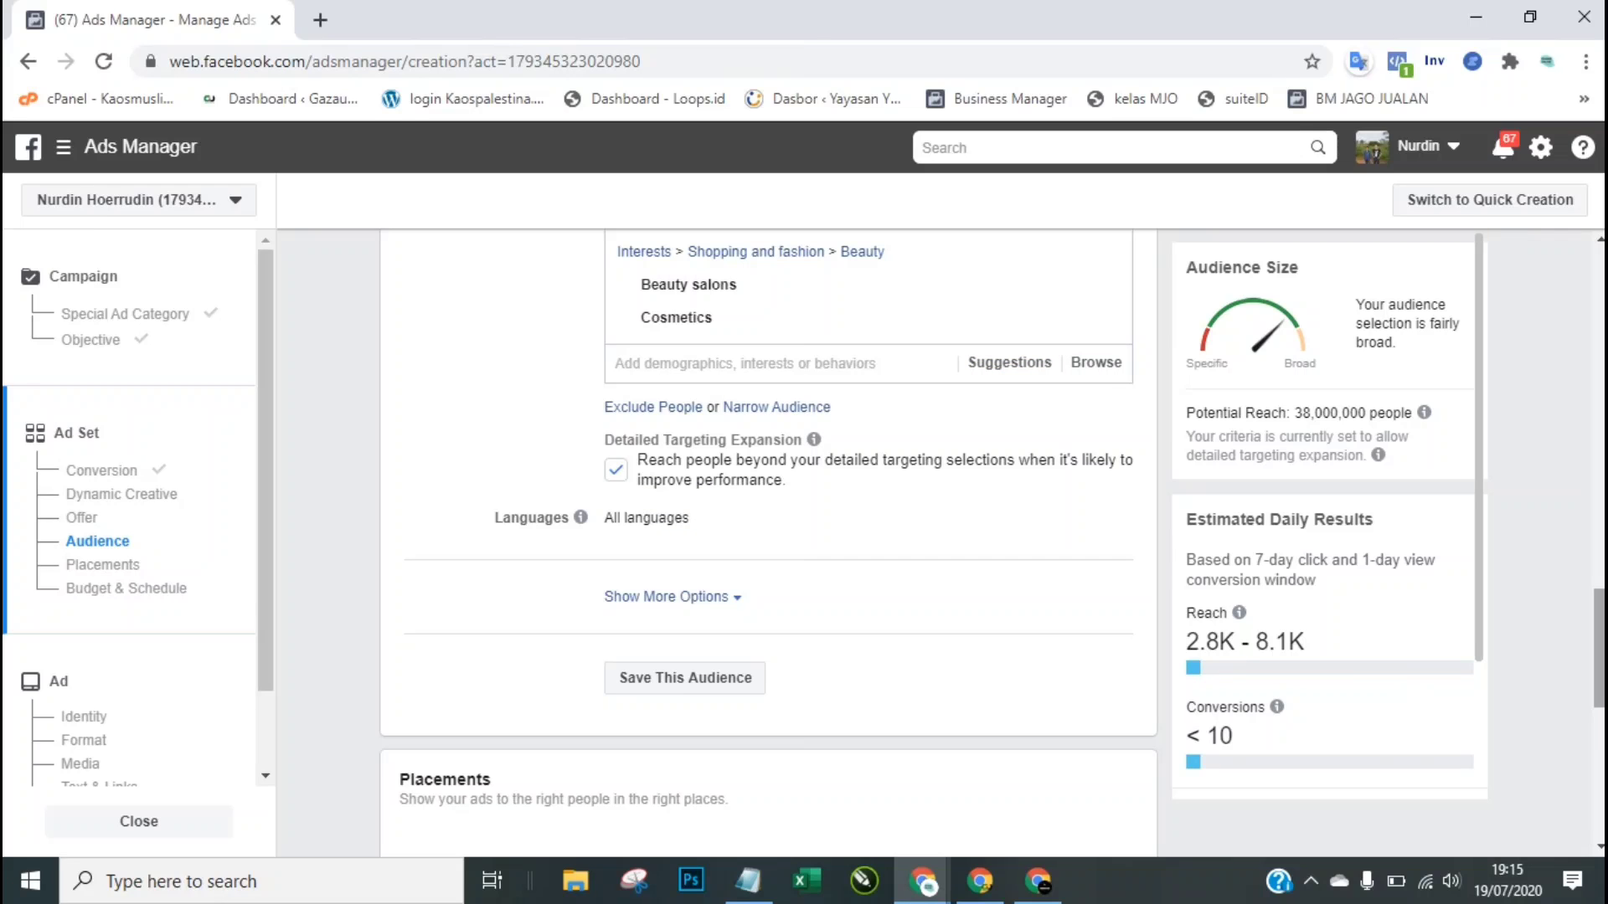
scroll(769, 544, "up", 2)
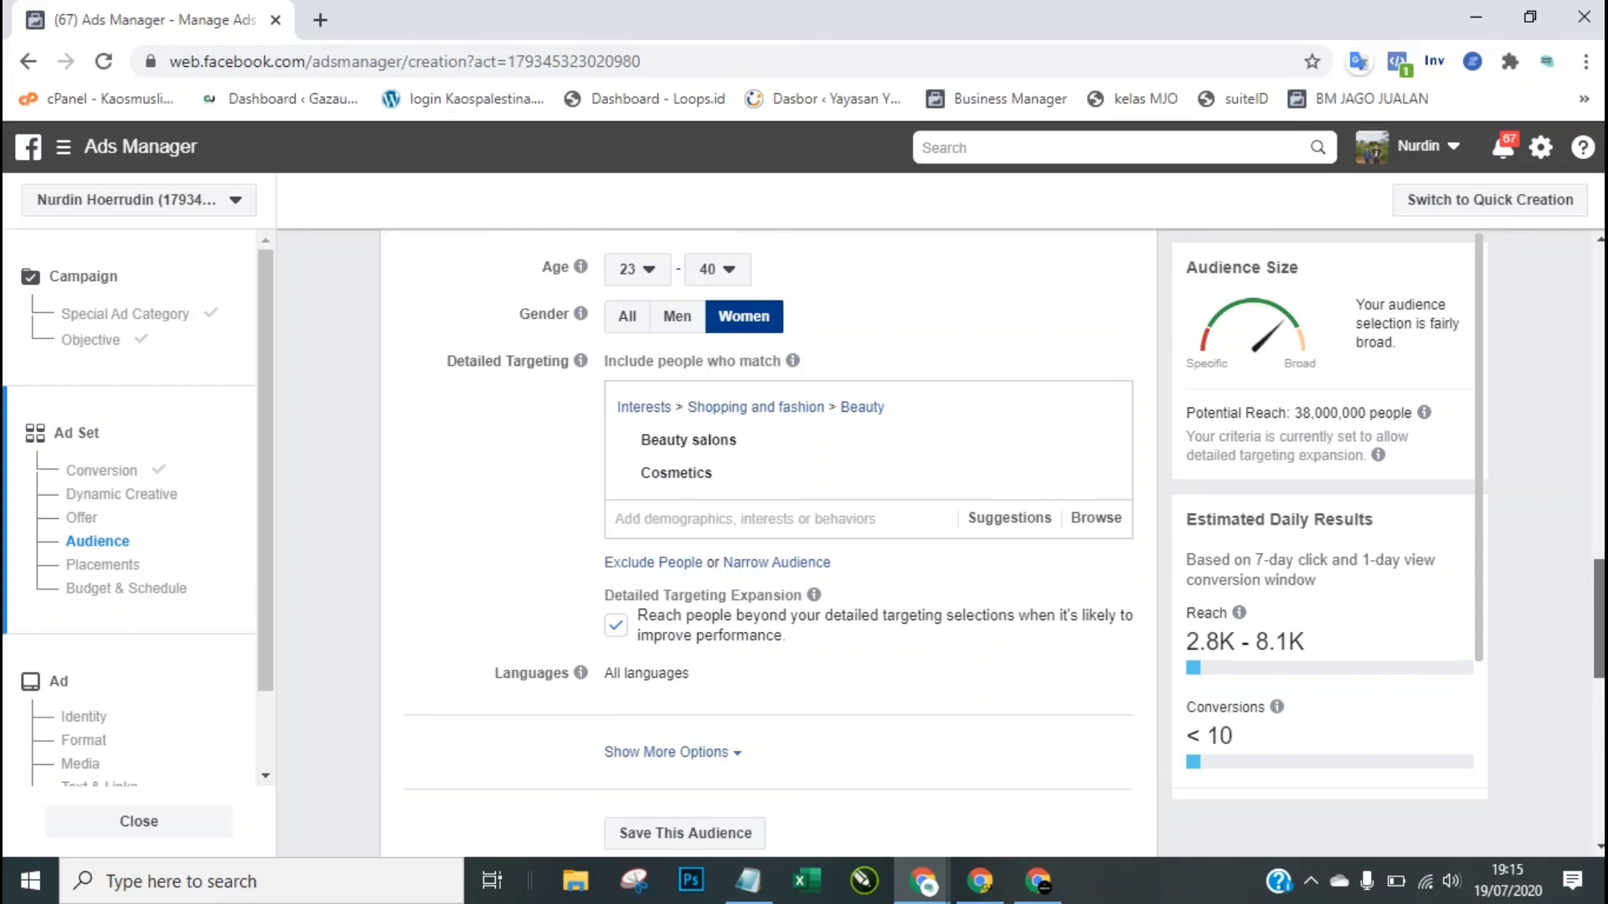
scroll(1600, 620, "up", 6)
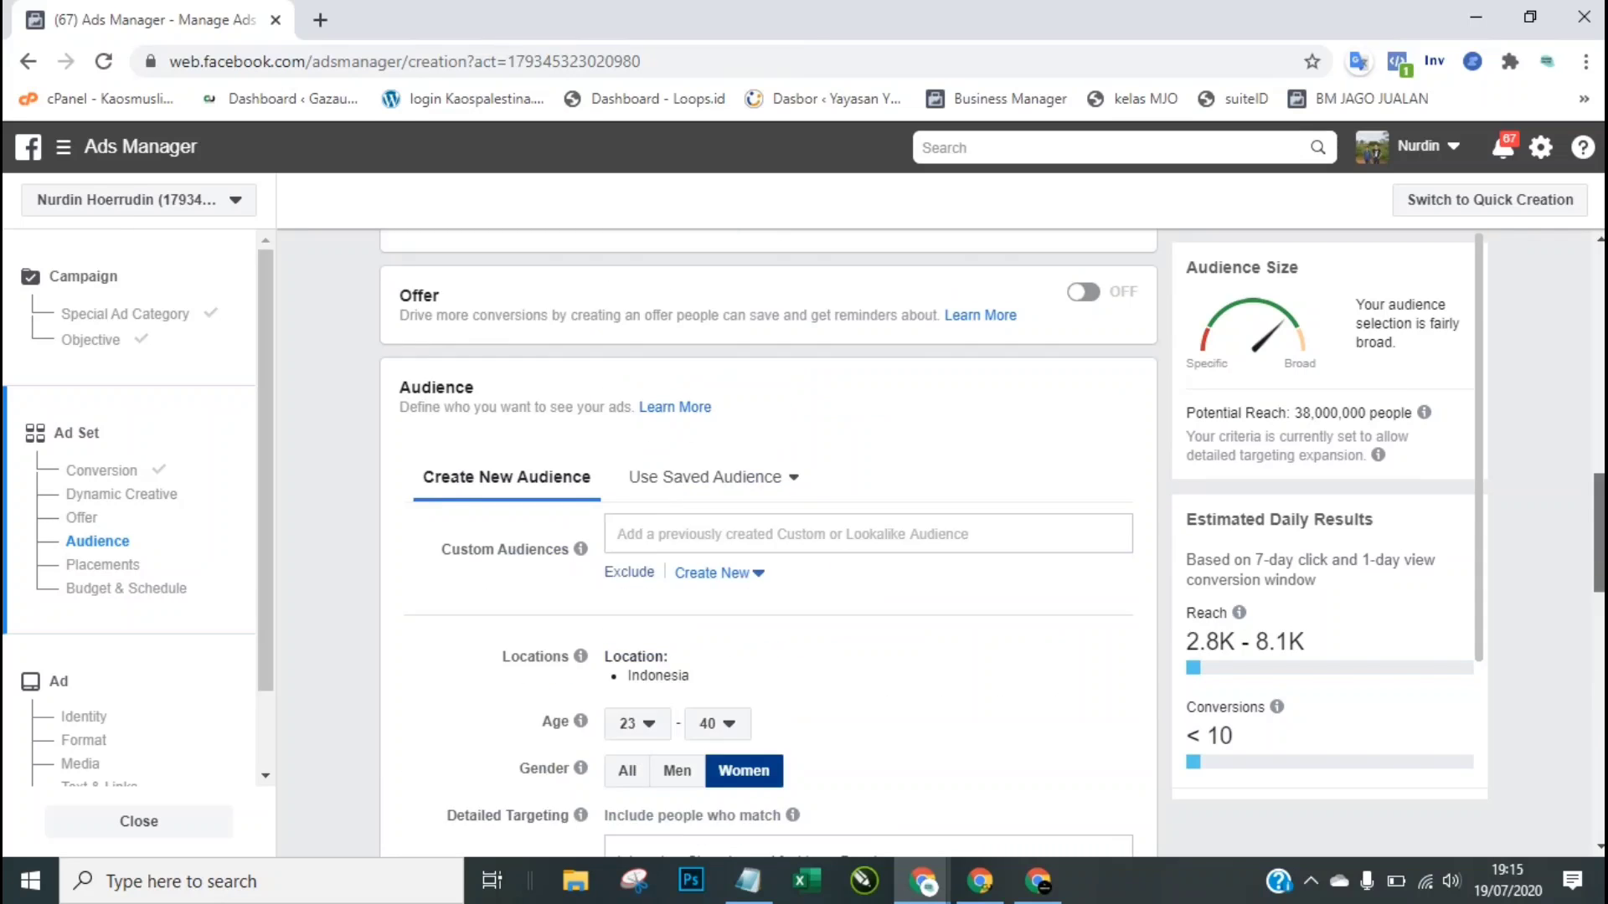
scroll(769, 544, "up", 15)
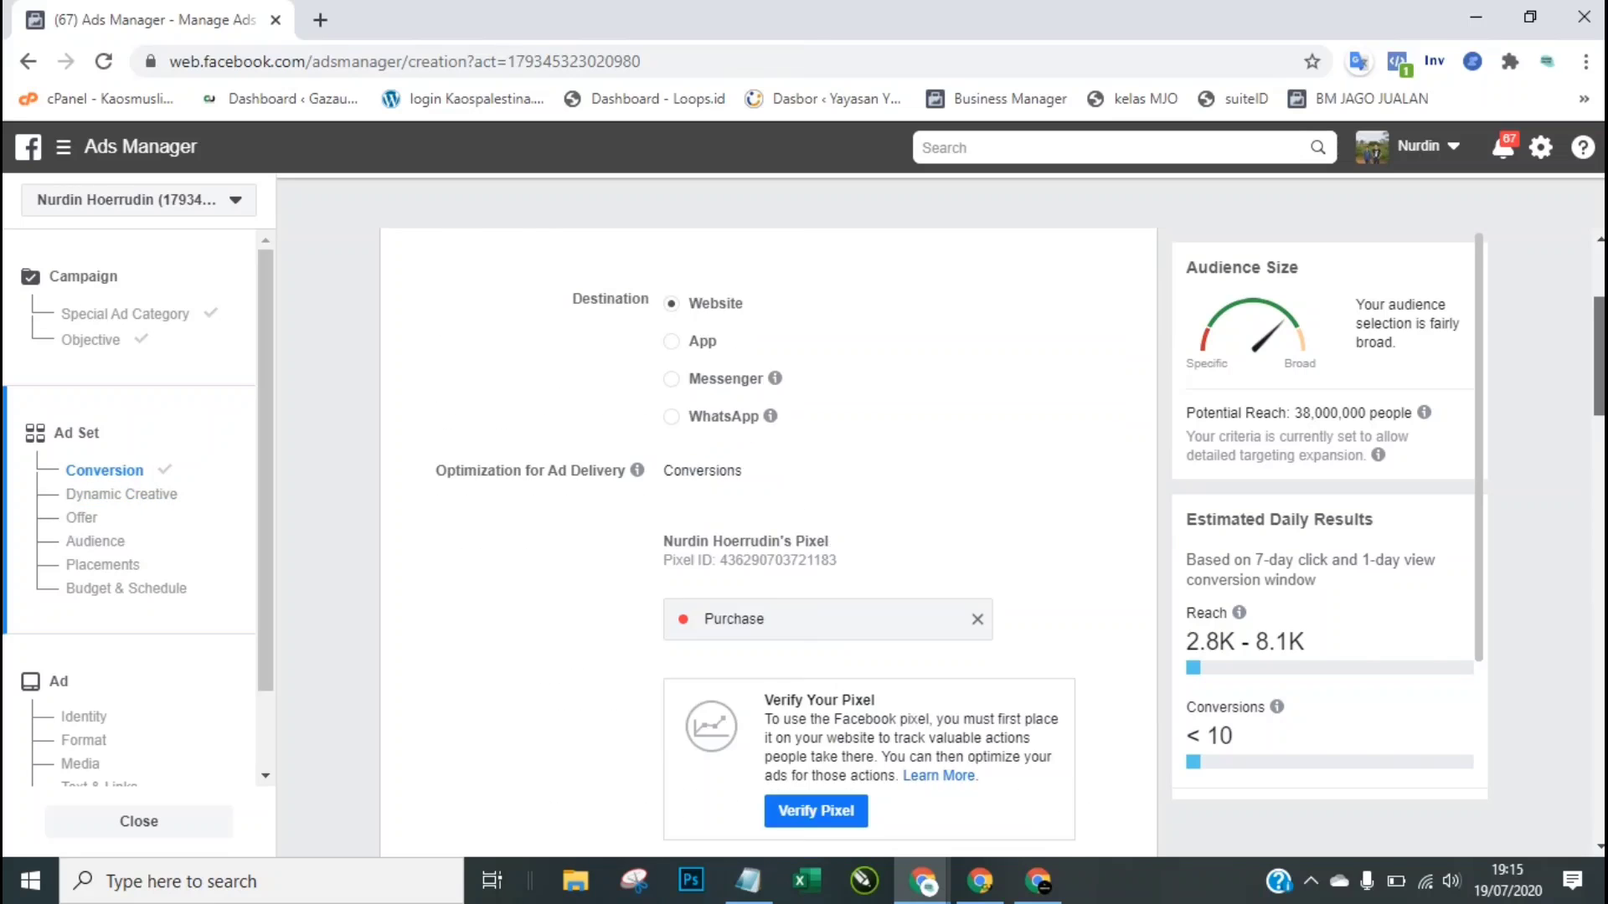
scroll(769, 544, "up", 2)
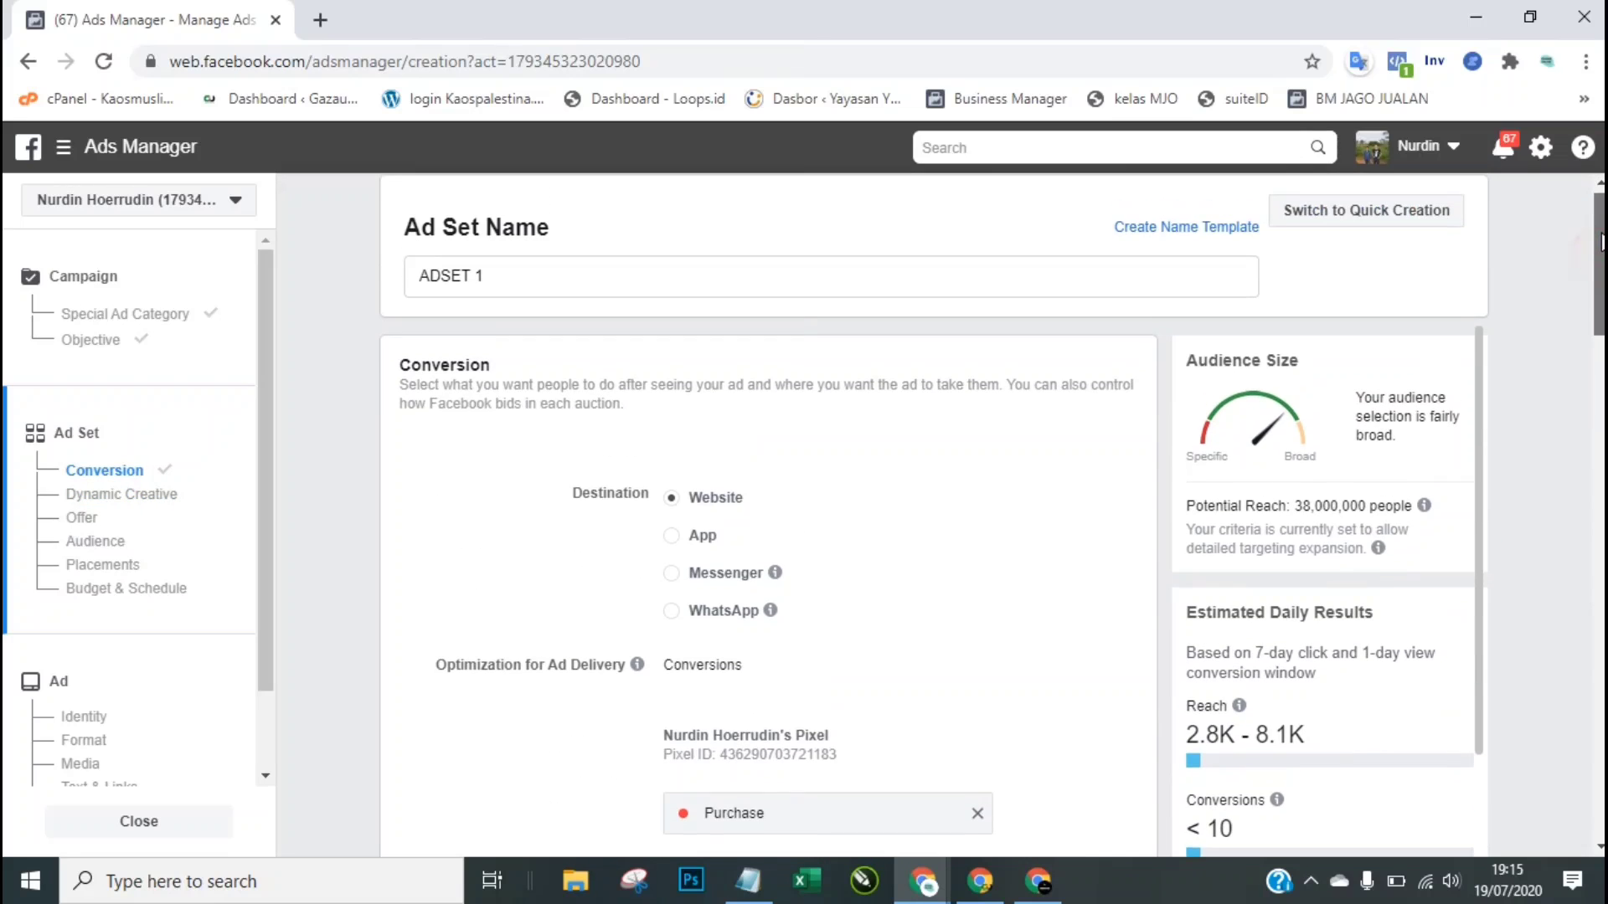
Step: Replace the ad set's whole current name with a new one beginning with "B"
mouse_move(1601, 265)
left_mouse_down()
mouse_move(1601, 467)
mouse_move(1601, 251)
left_mouse_up()
left_click(1026, 251)
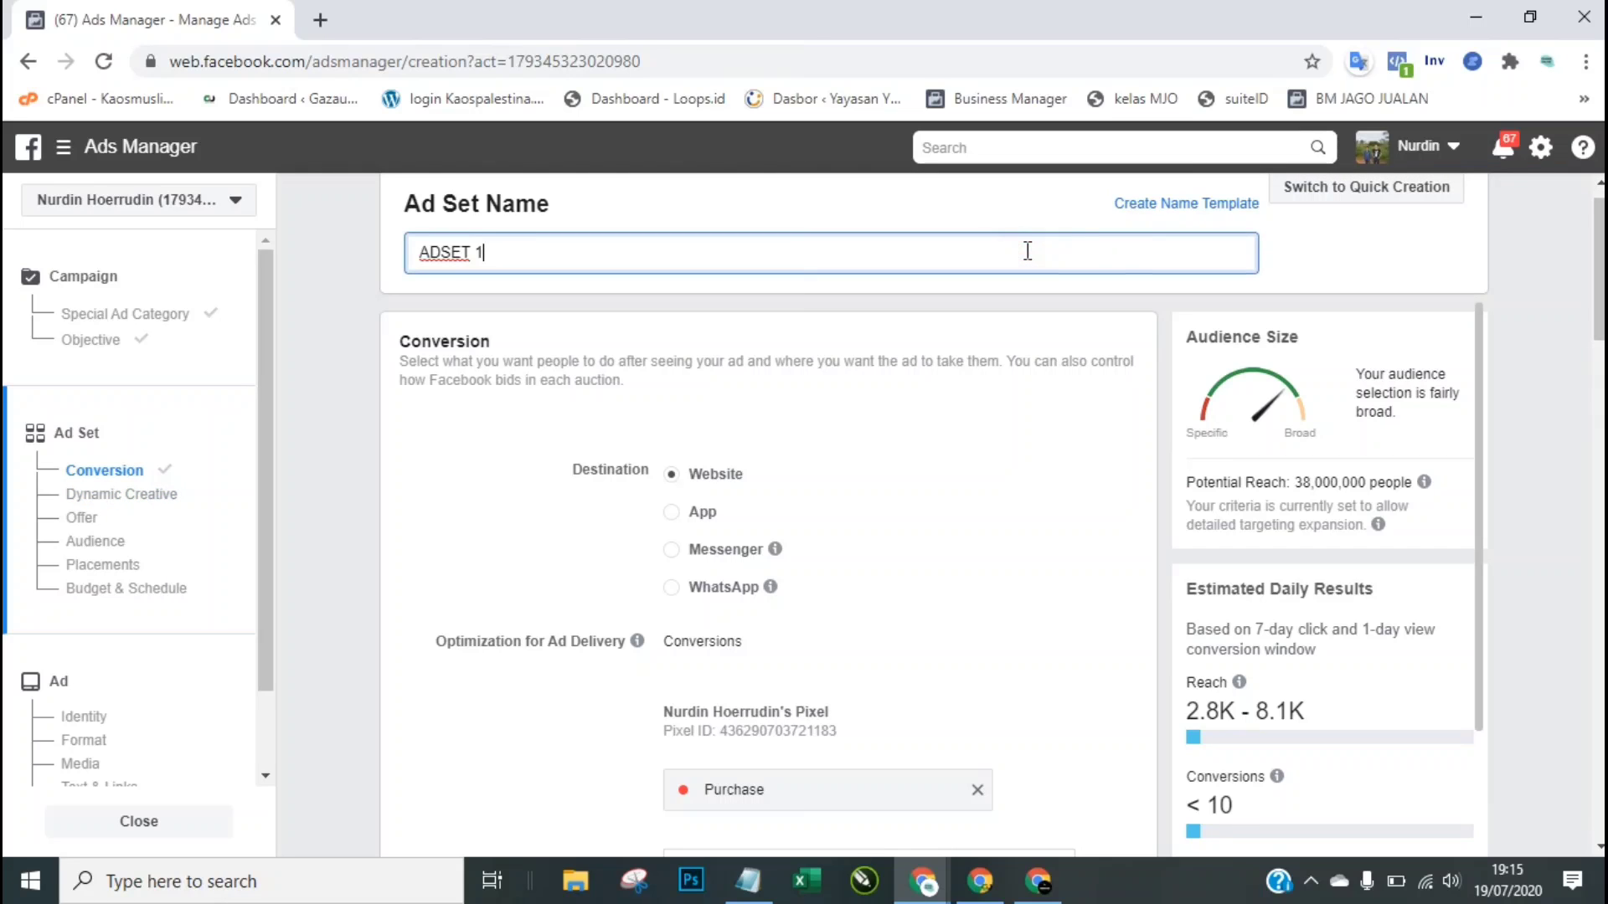
key("ctrl+a")
type("B")
Step: Set the audience's Languages targeting to Indonesian
scroll(768, 502, "down", 3)
scroll(768, 503, "down", 4)
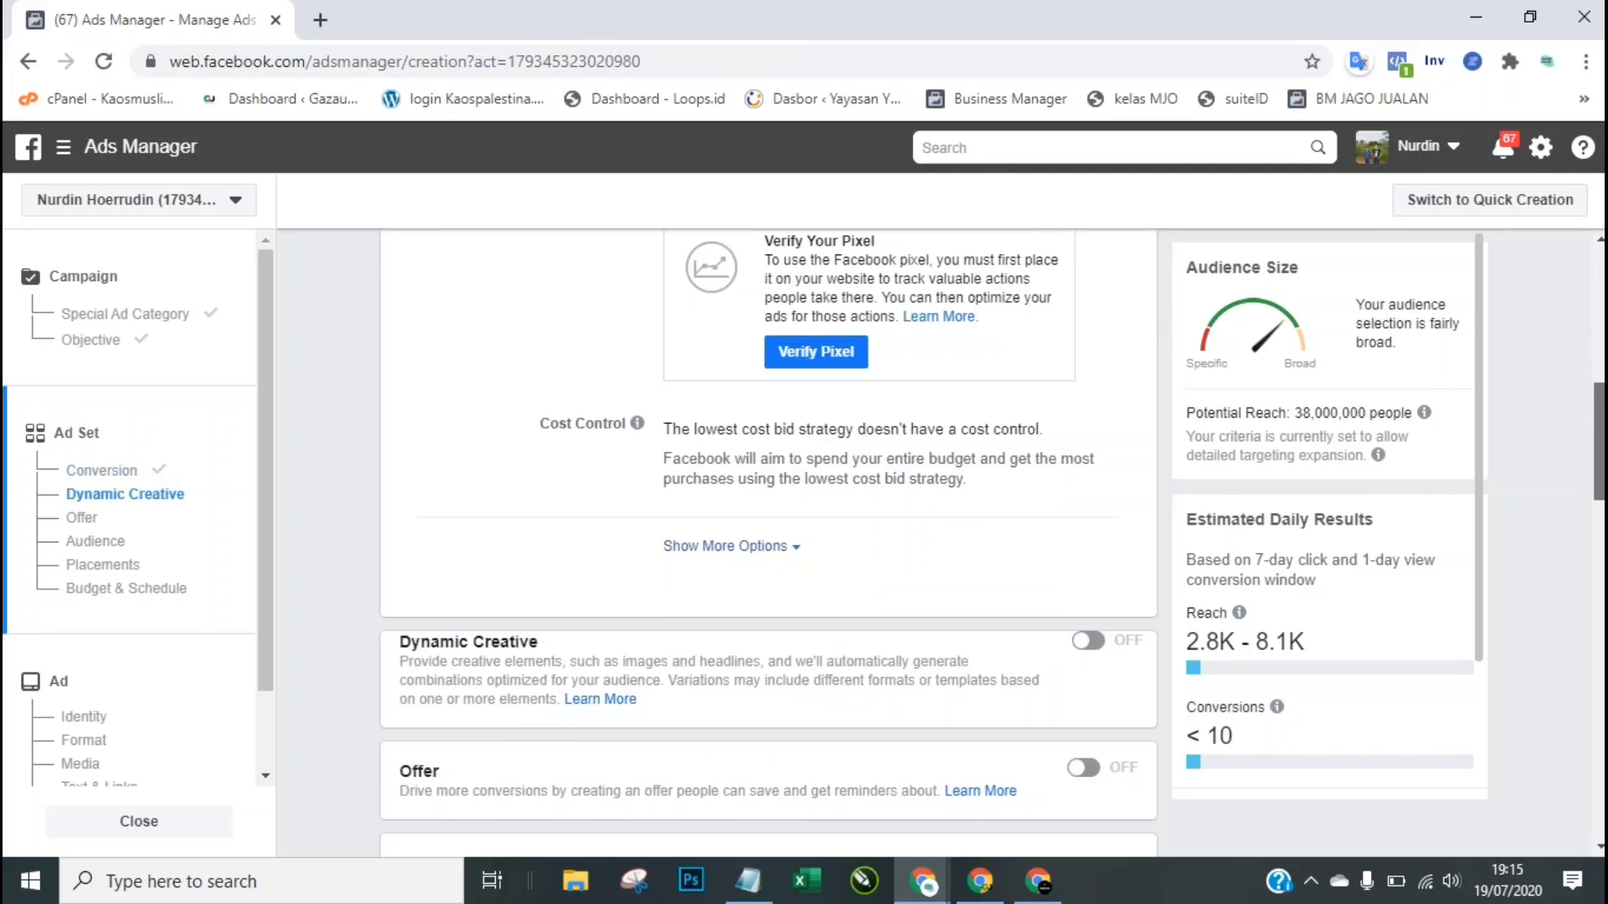
scroll(768, 544, "down", 8)
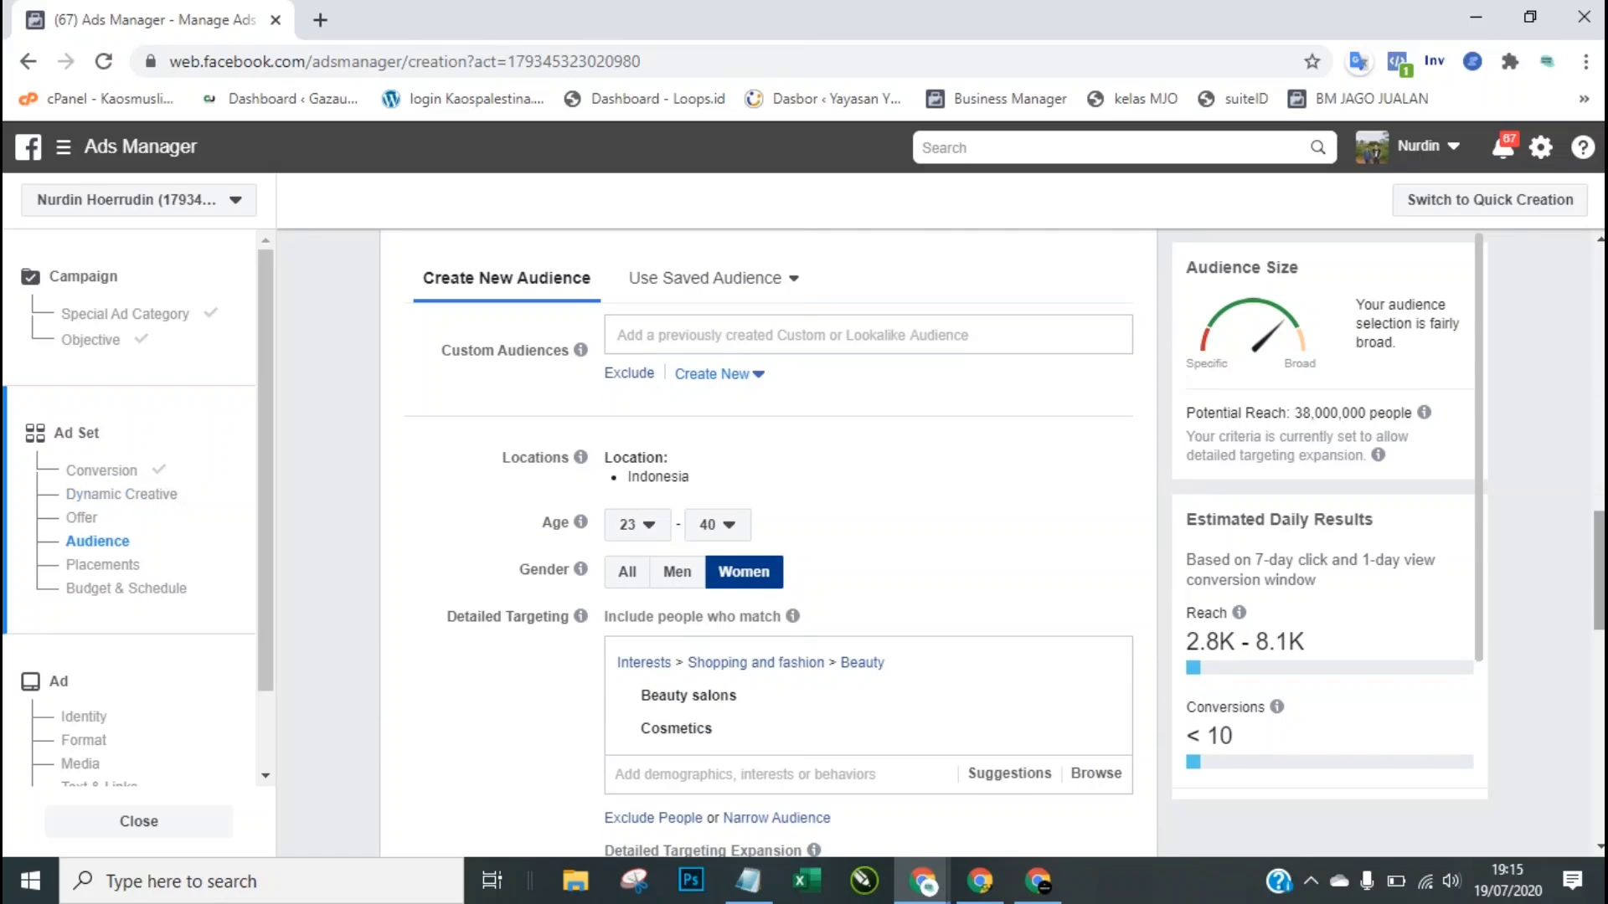
scroll(1536, 618, "down", 3)
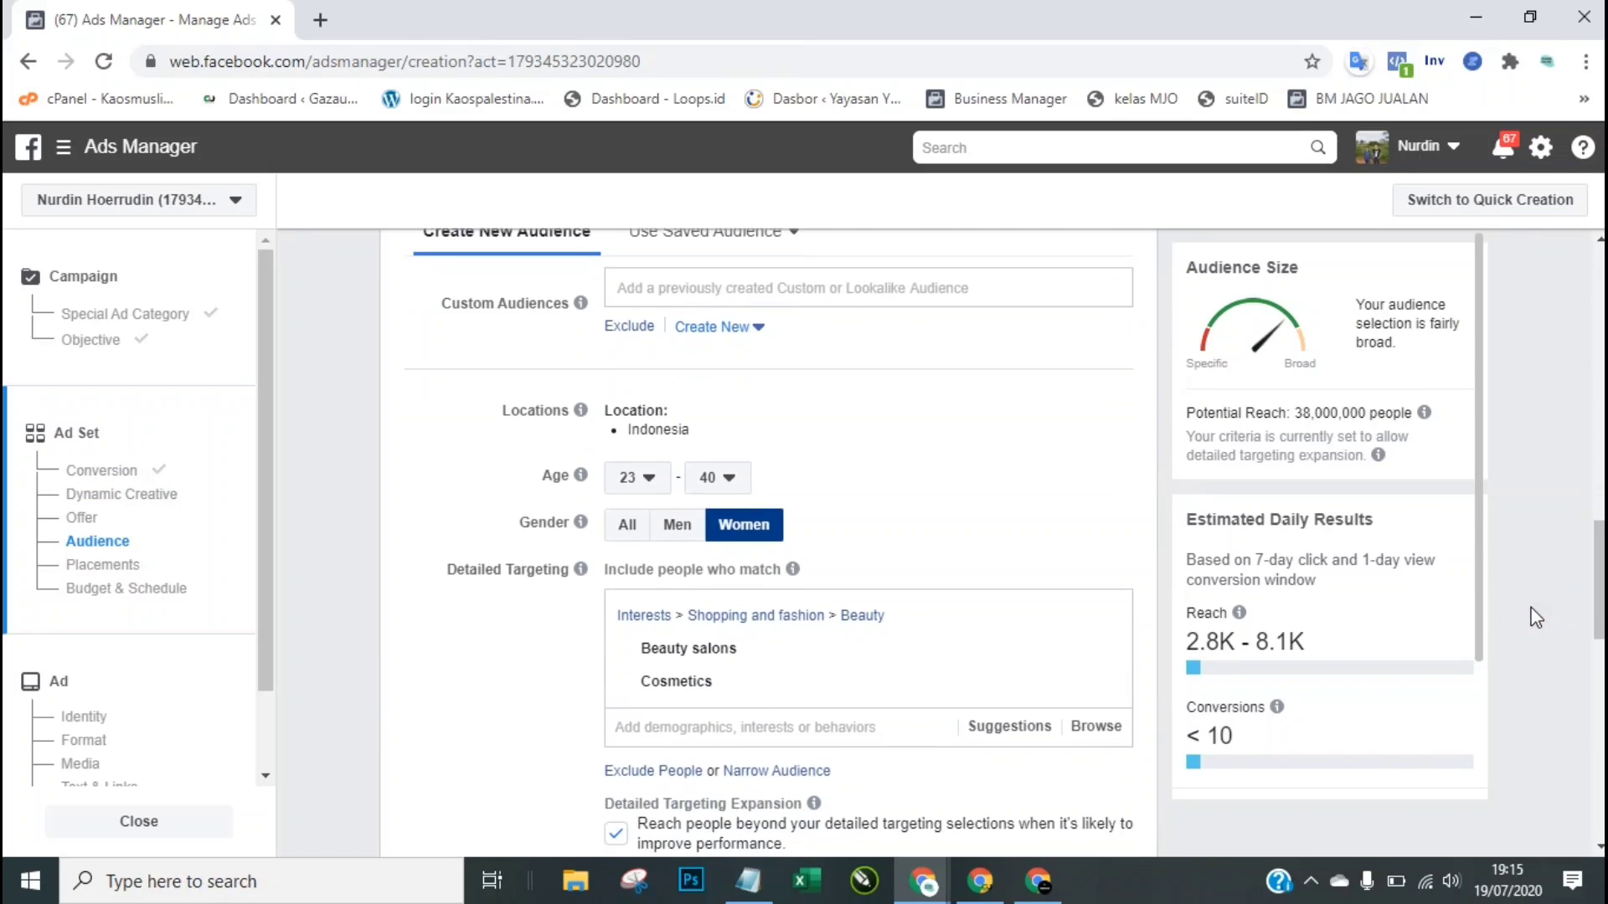
scroll(1536, 618, "down", 4)
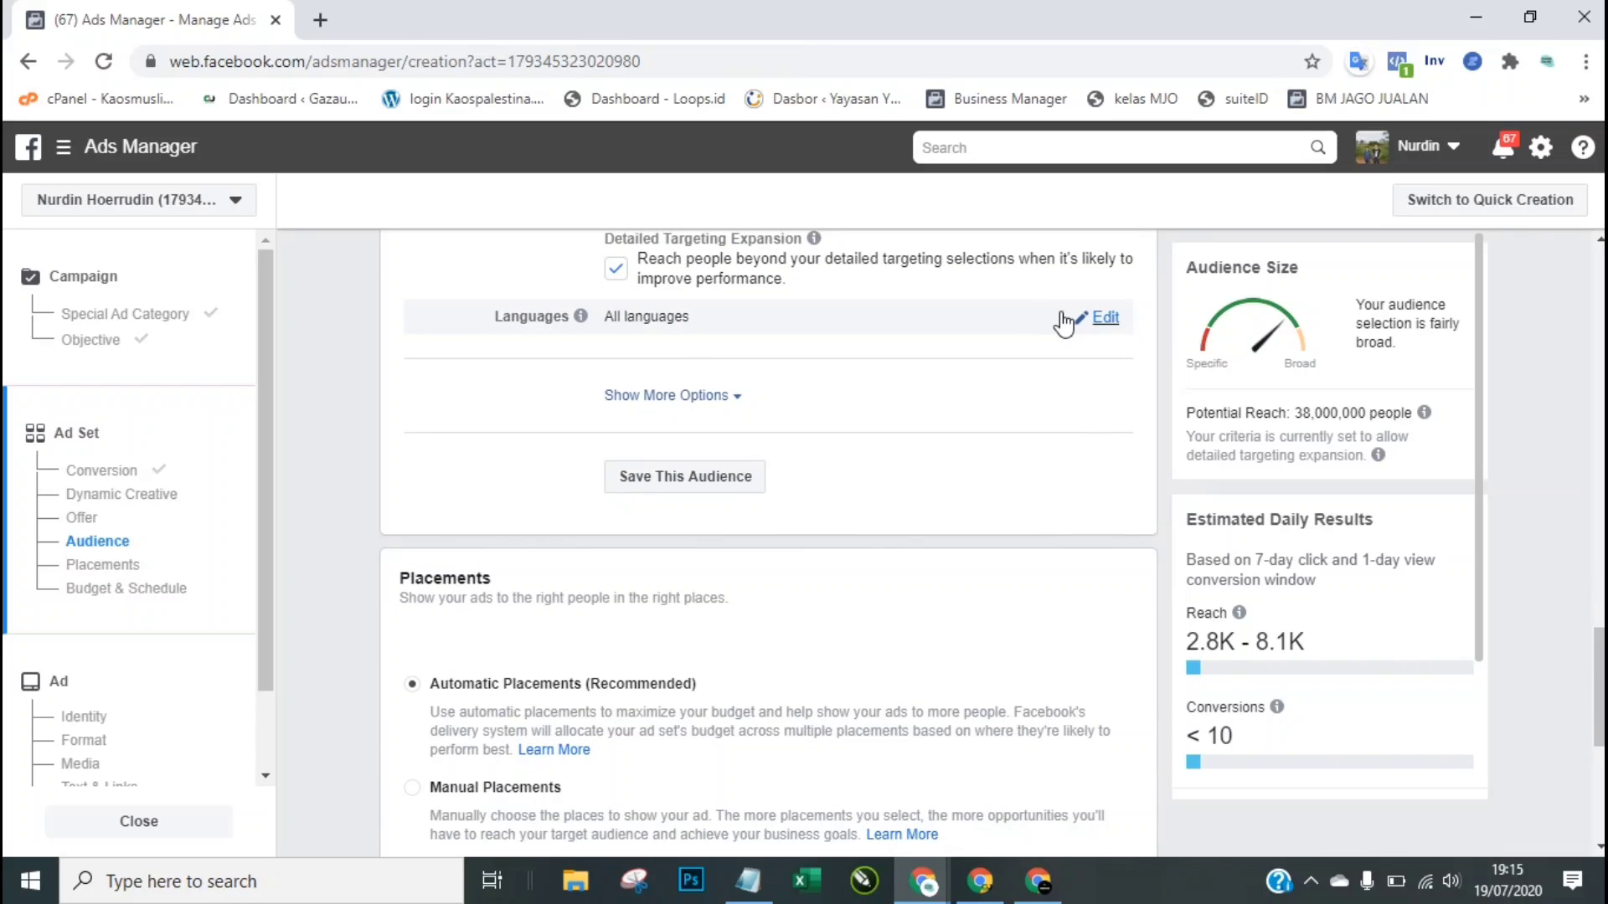
left_click(1105, 319)
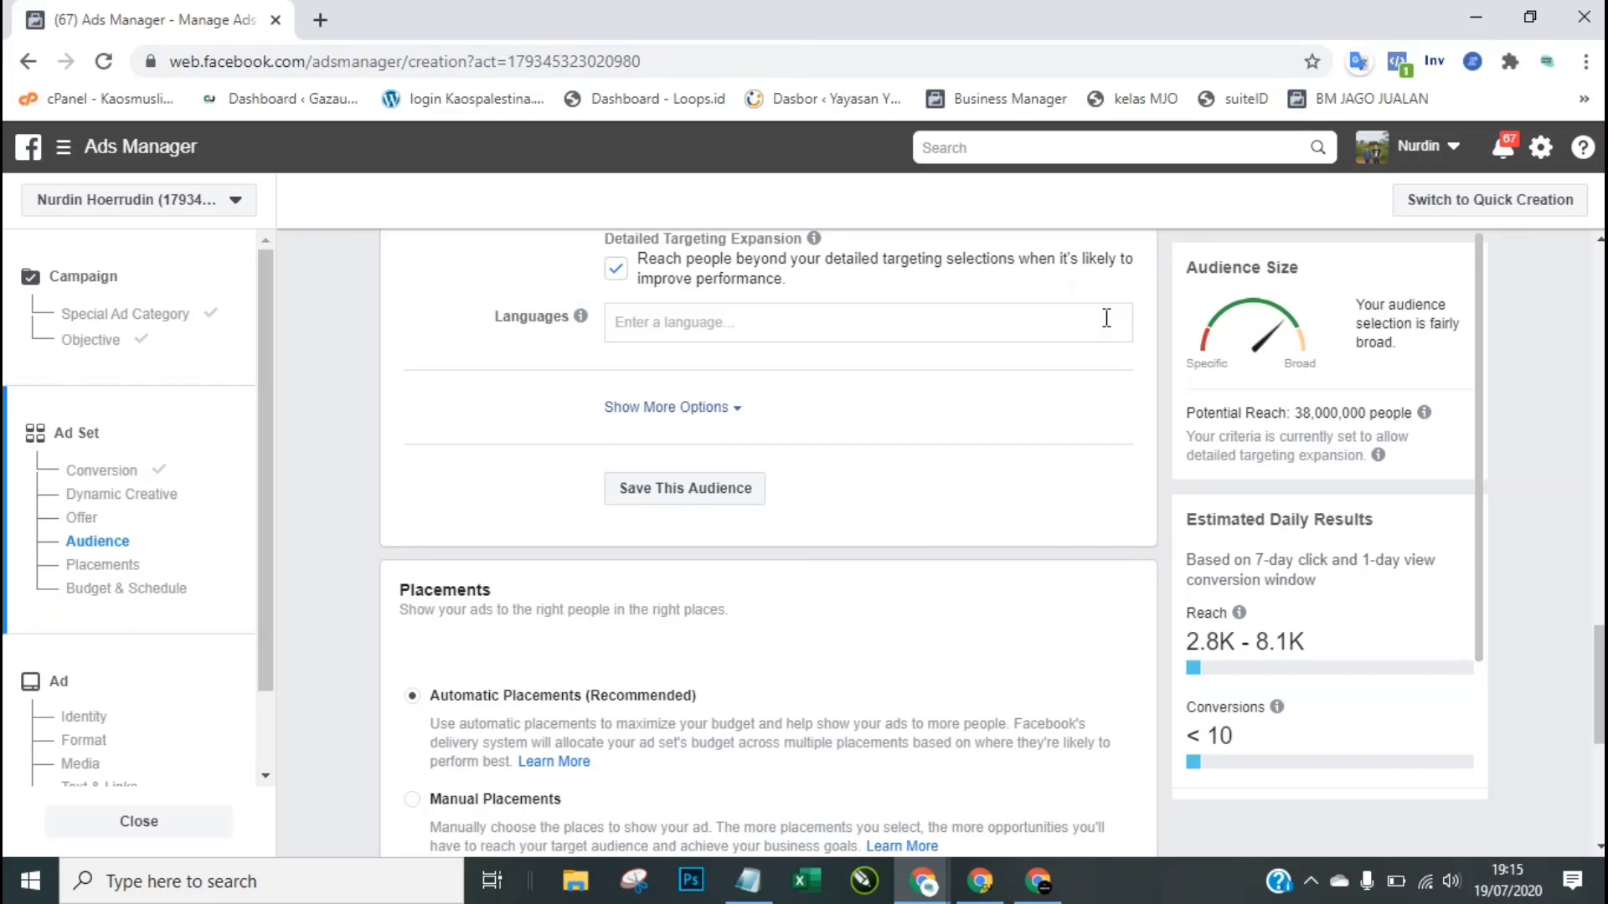
left_click(1014, 319)
type("INDO")
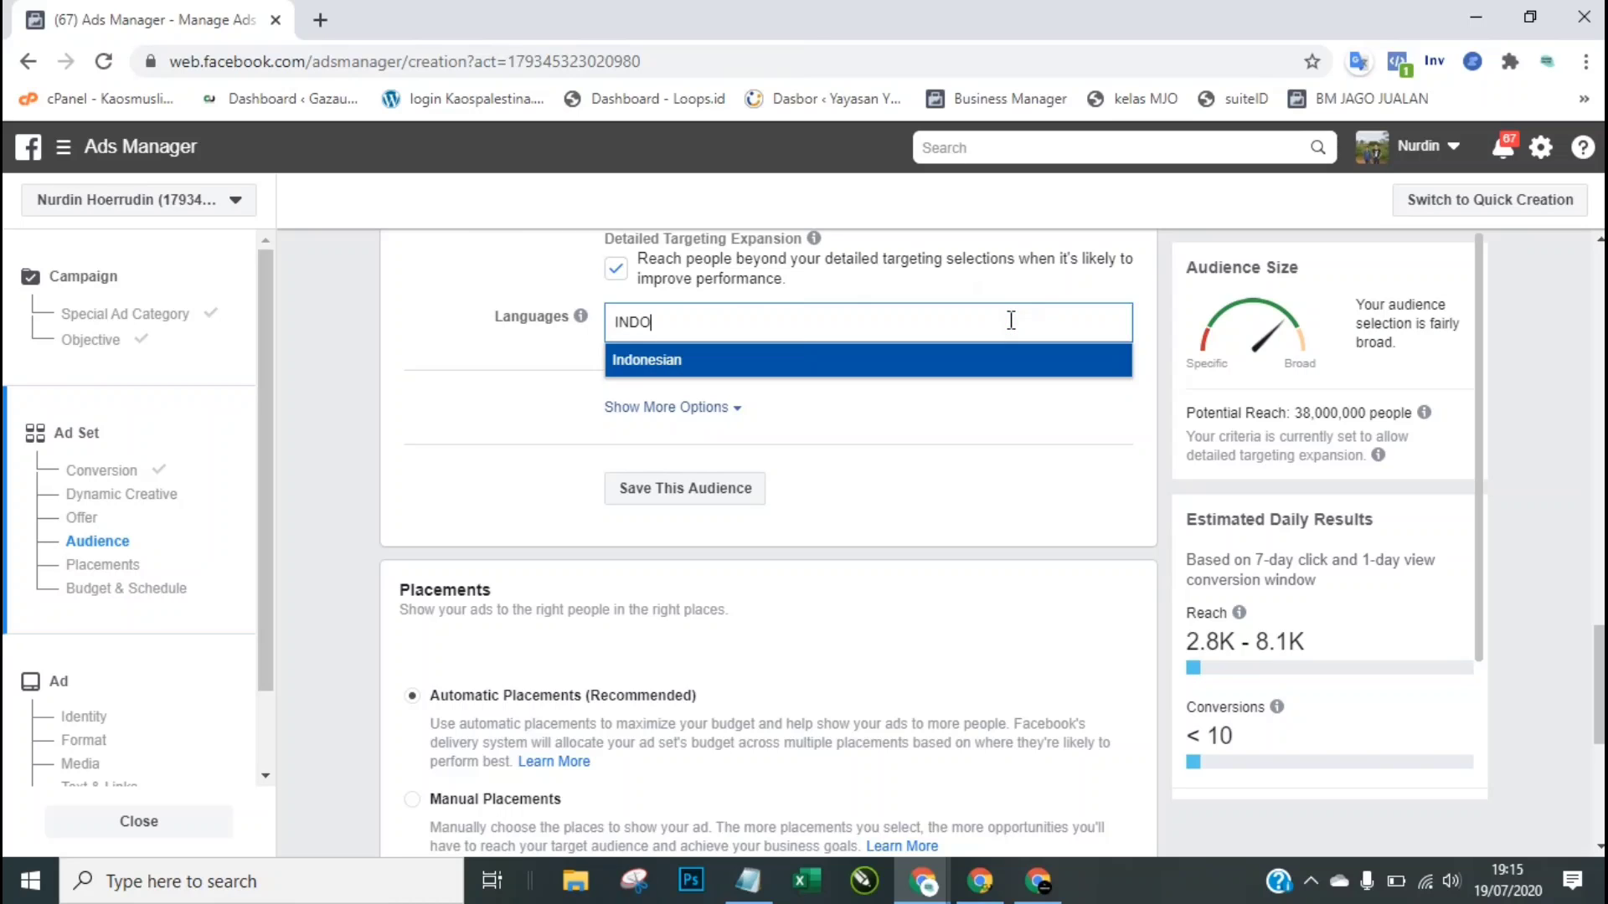
left_click(924, 356)
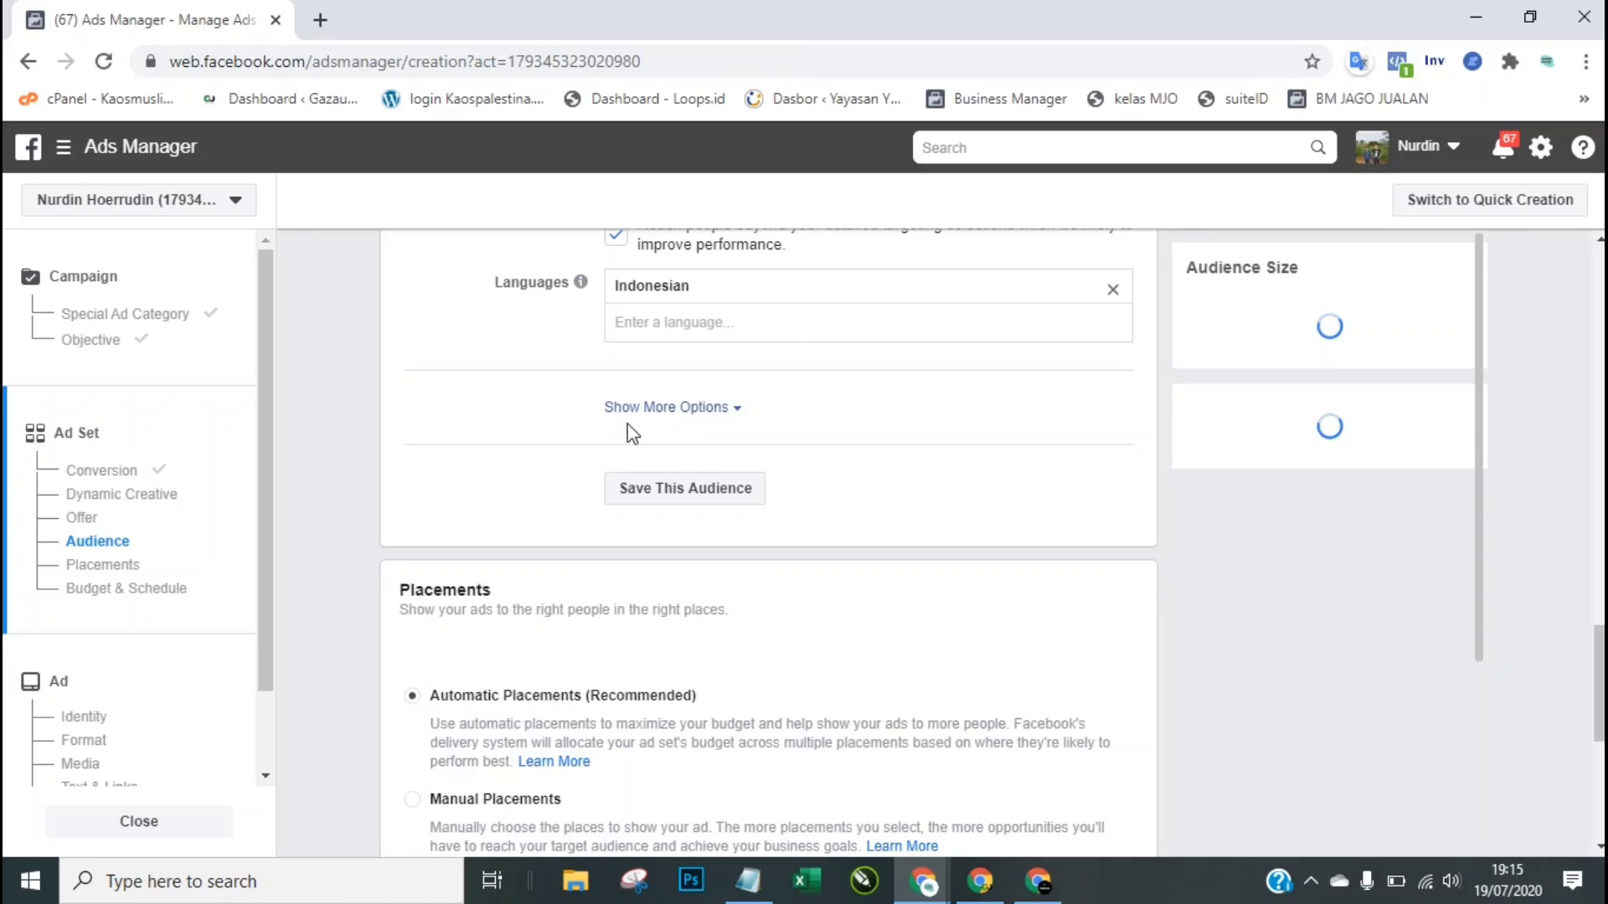
Step: Show the audience's additional options and check the Connections setting
left_click(697, 410)
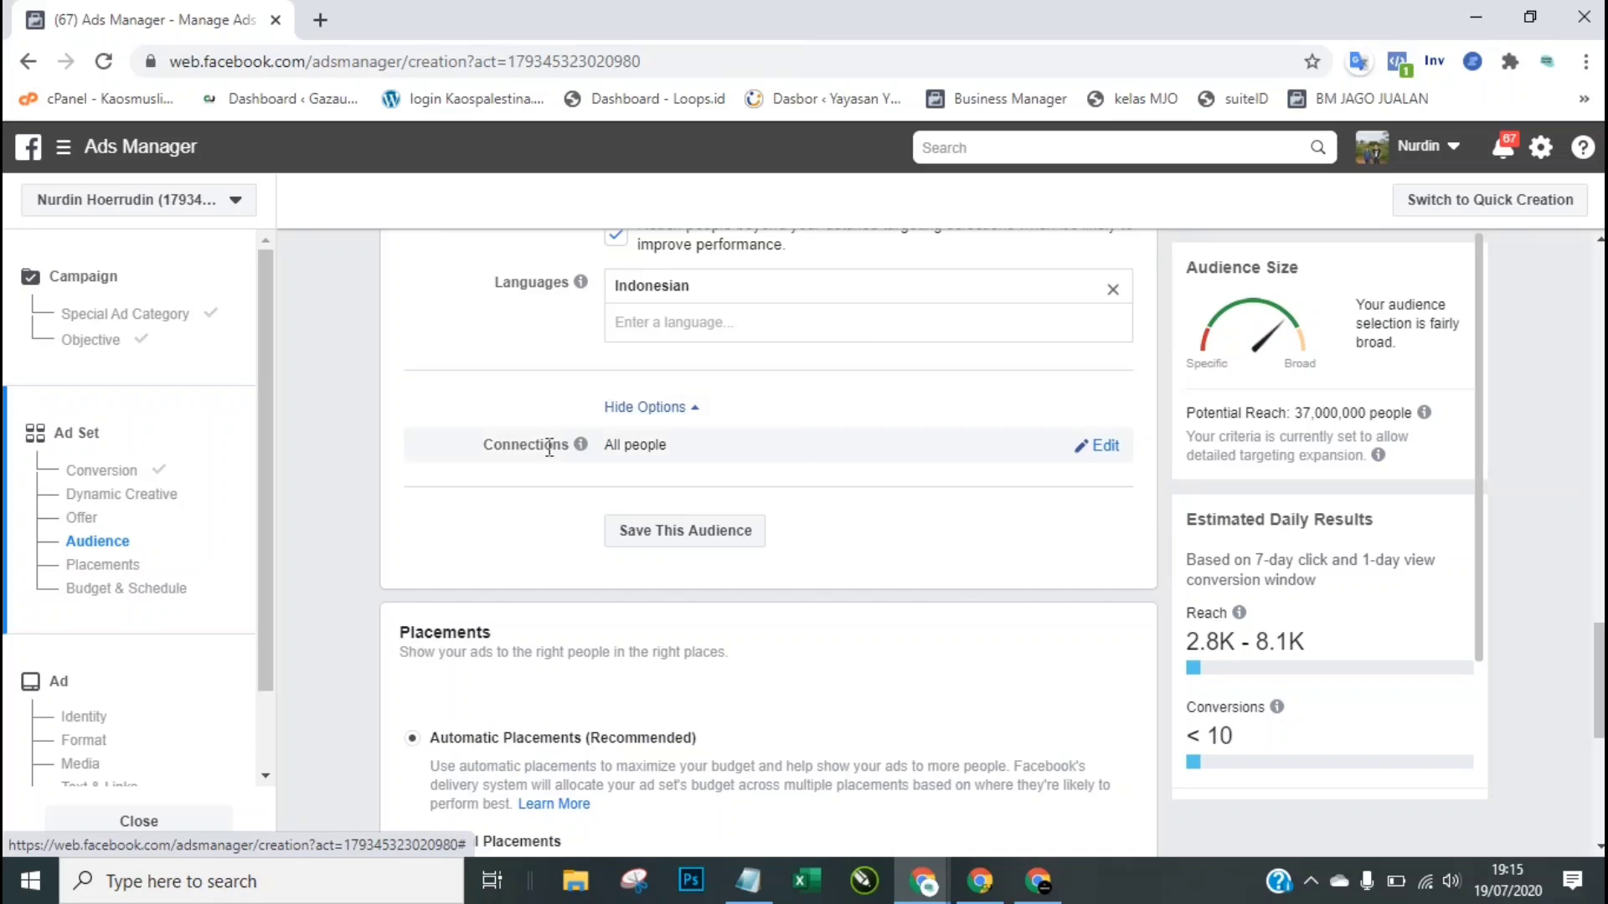
left_click(421, 528)
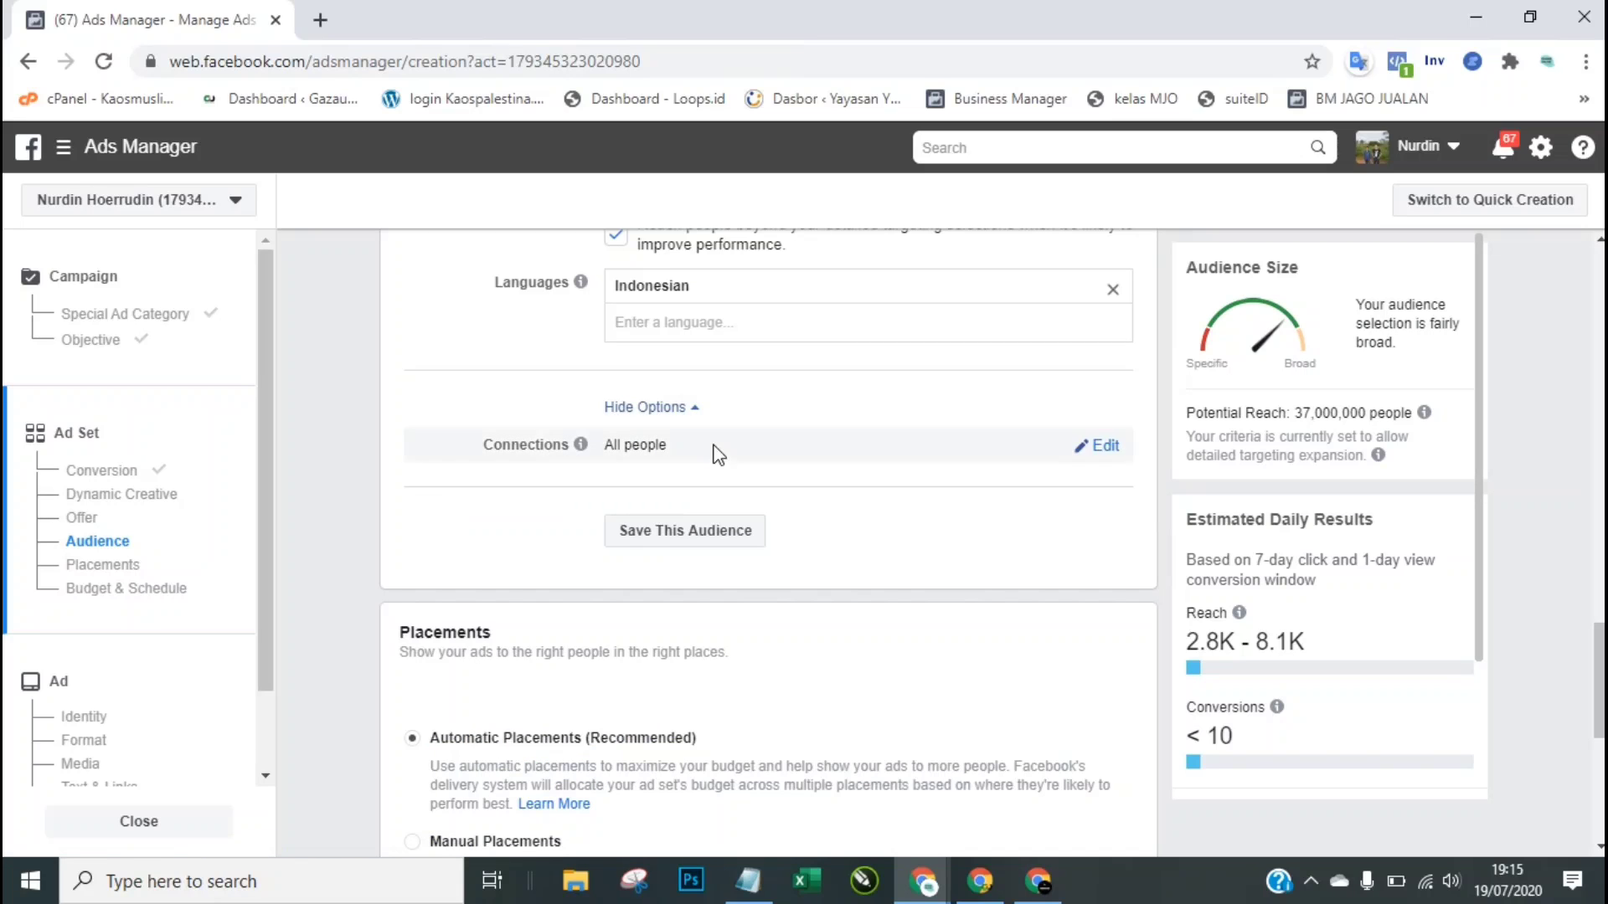
scroll(446, 540, "down", 3)
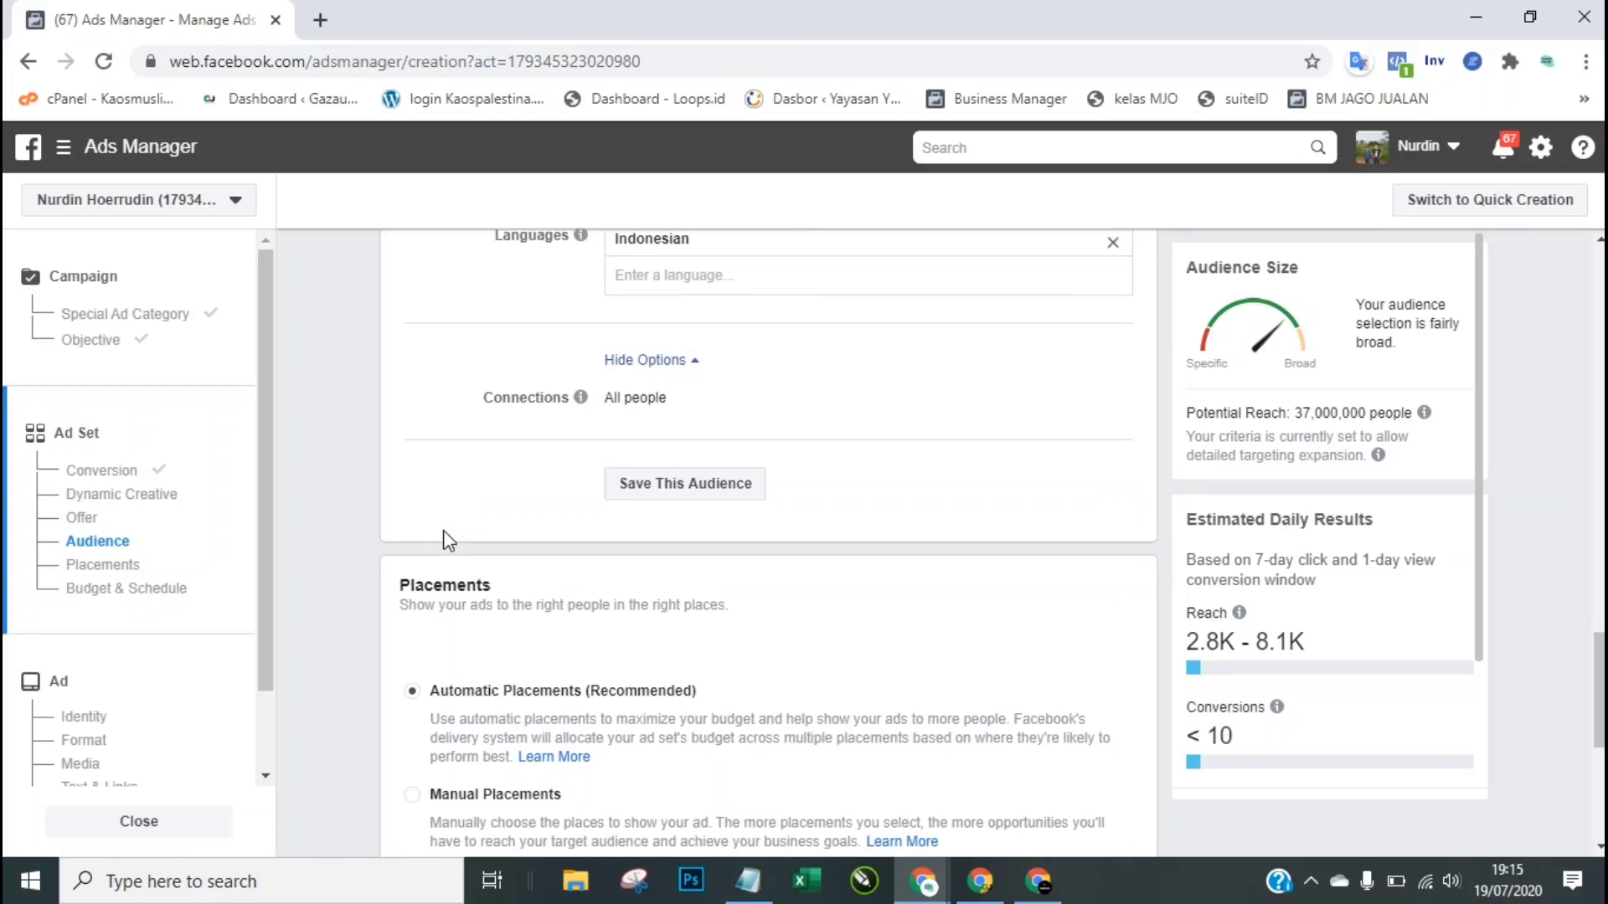
Step: Switch the ad set to Manual Placements and remove Instagram from the platforms
scroll(447, 540, "down", 1)
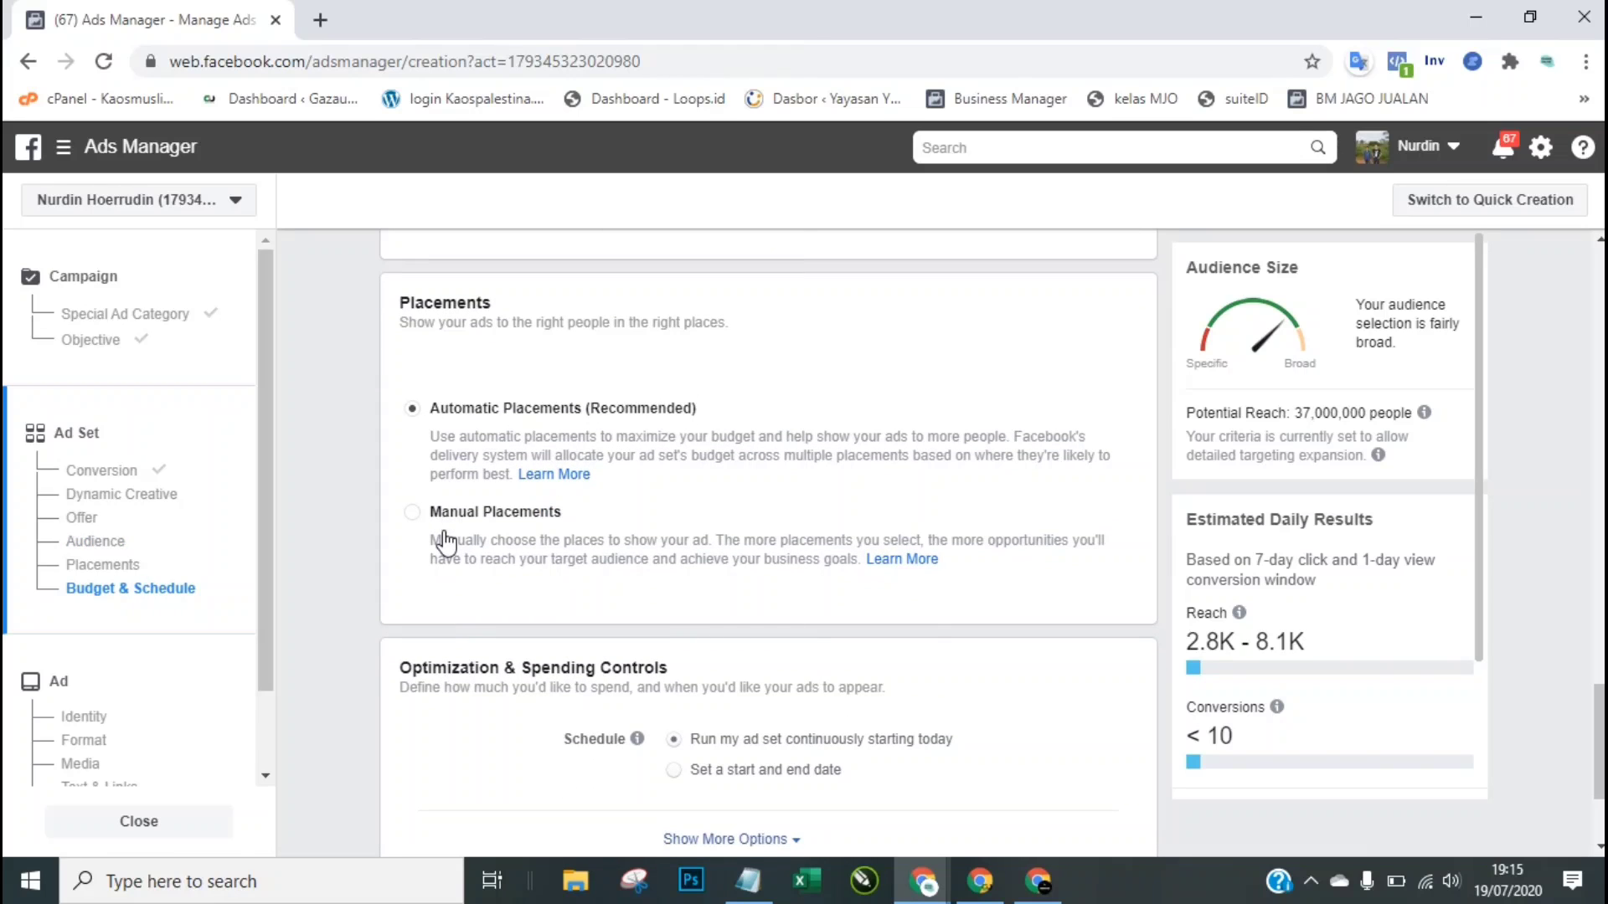
scroll(446, 540, "down", 1)
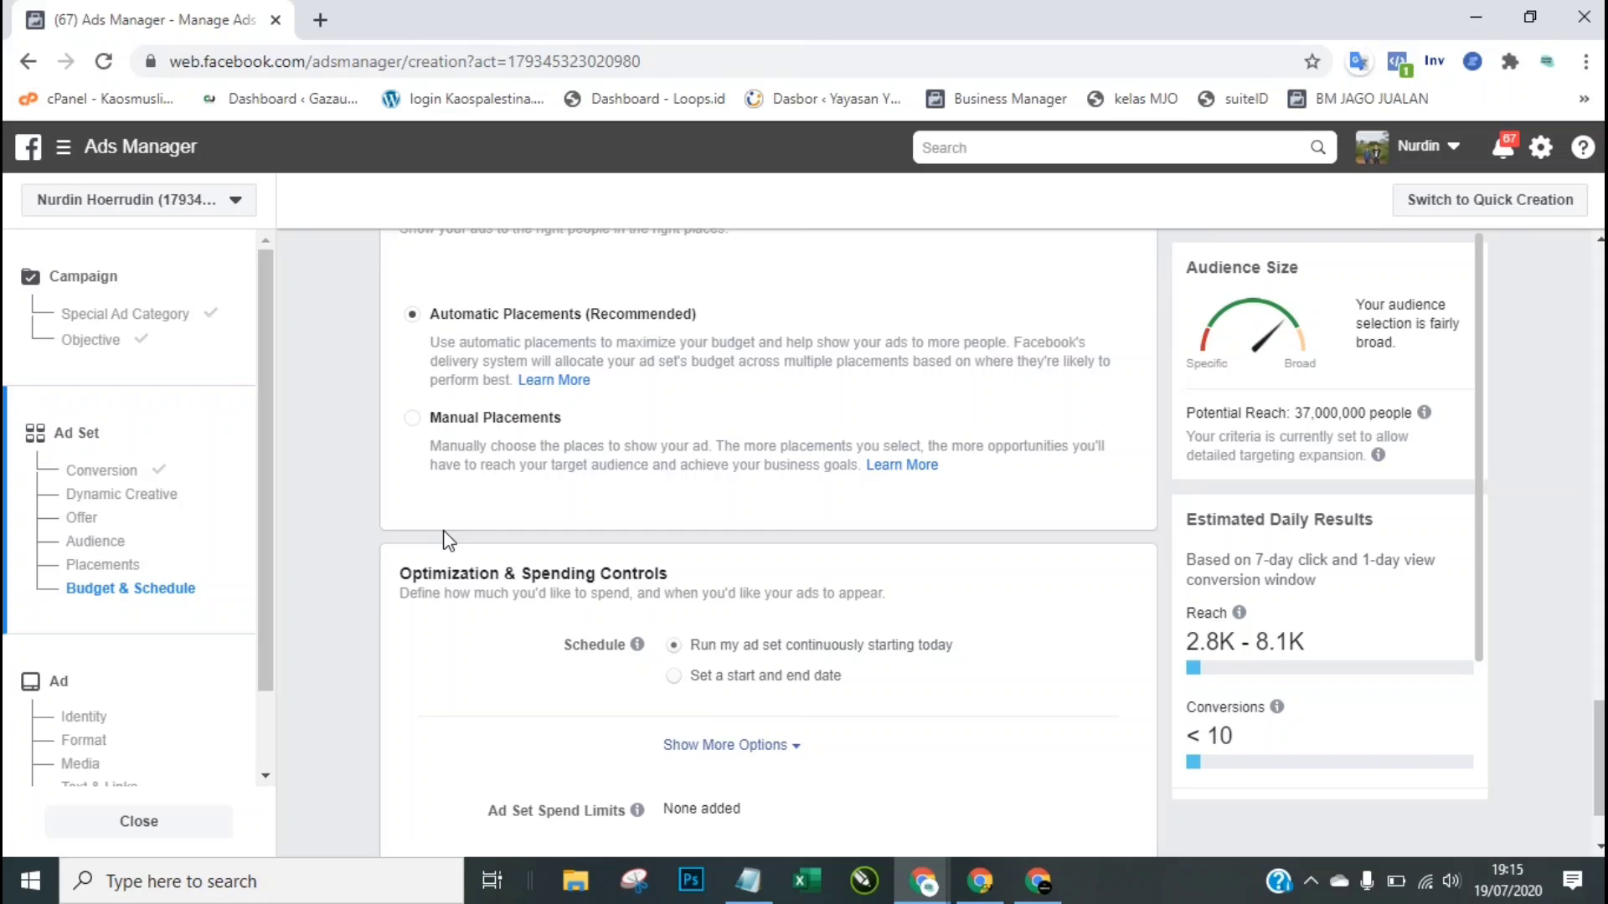
scroll(443, 540, "down", 1)
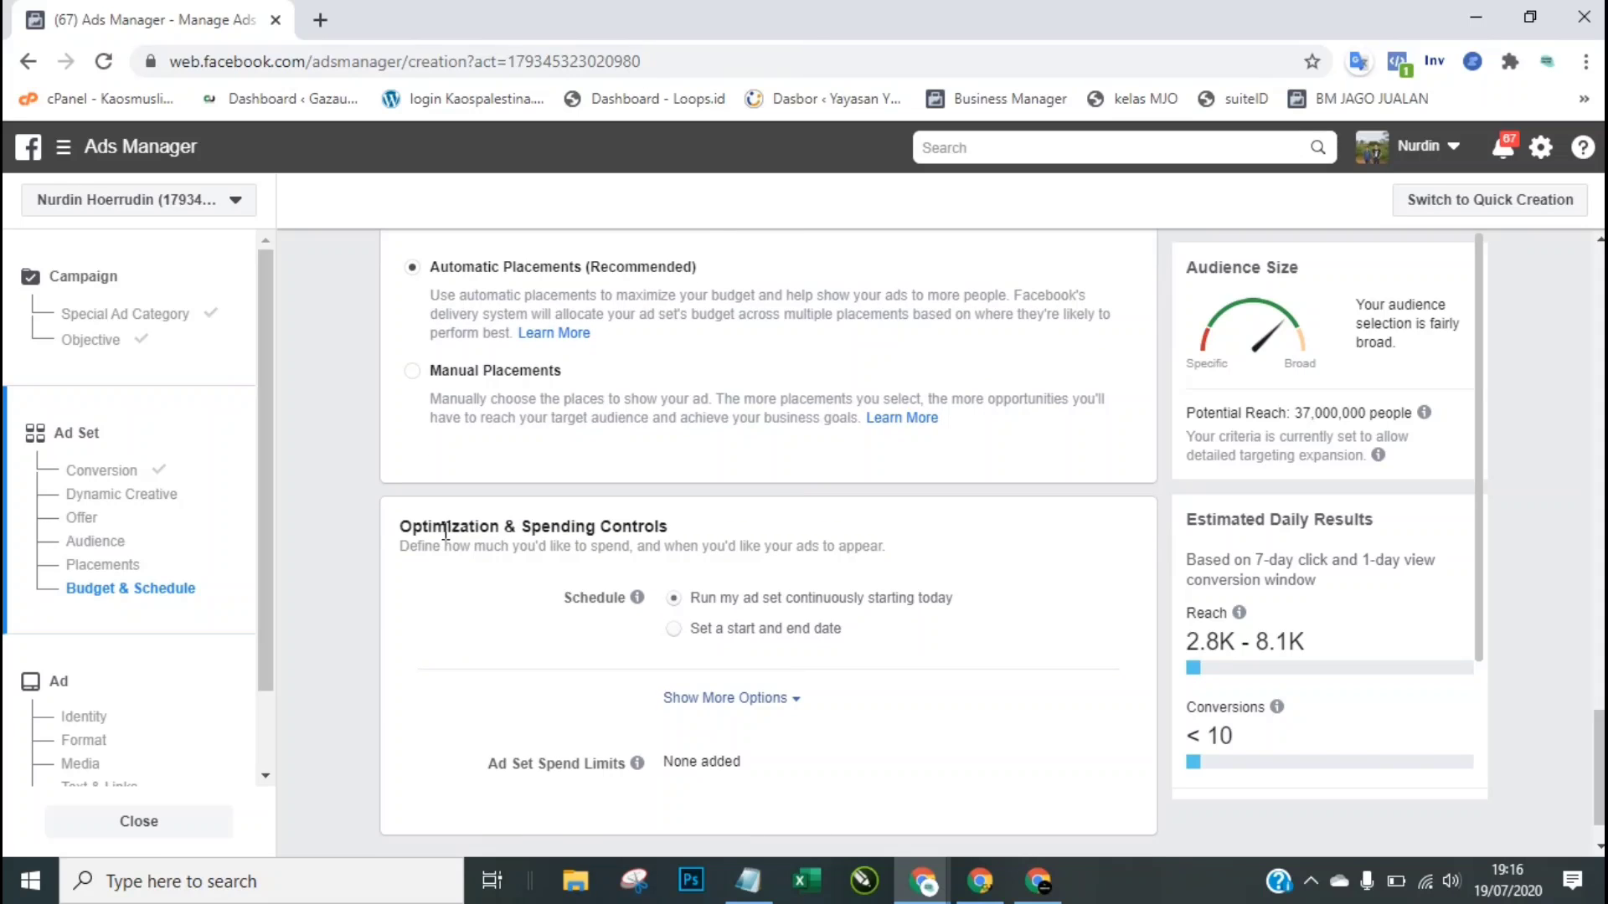
left_click(411, 373)
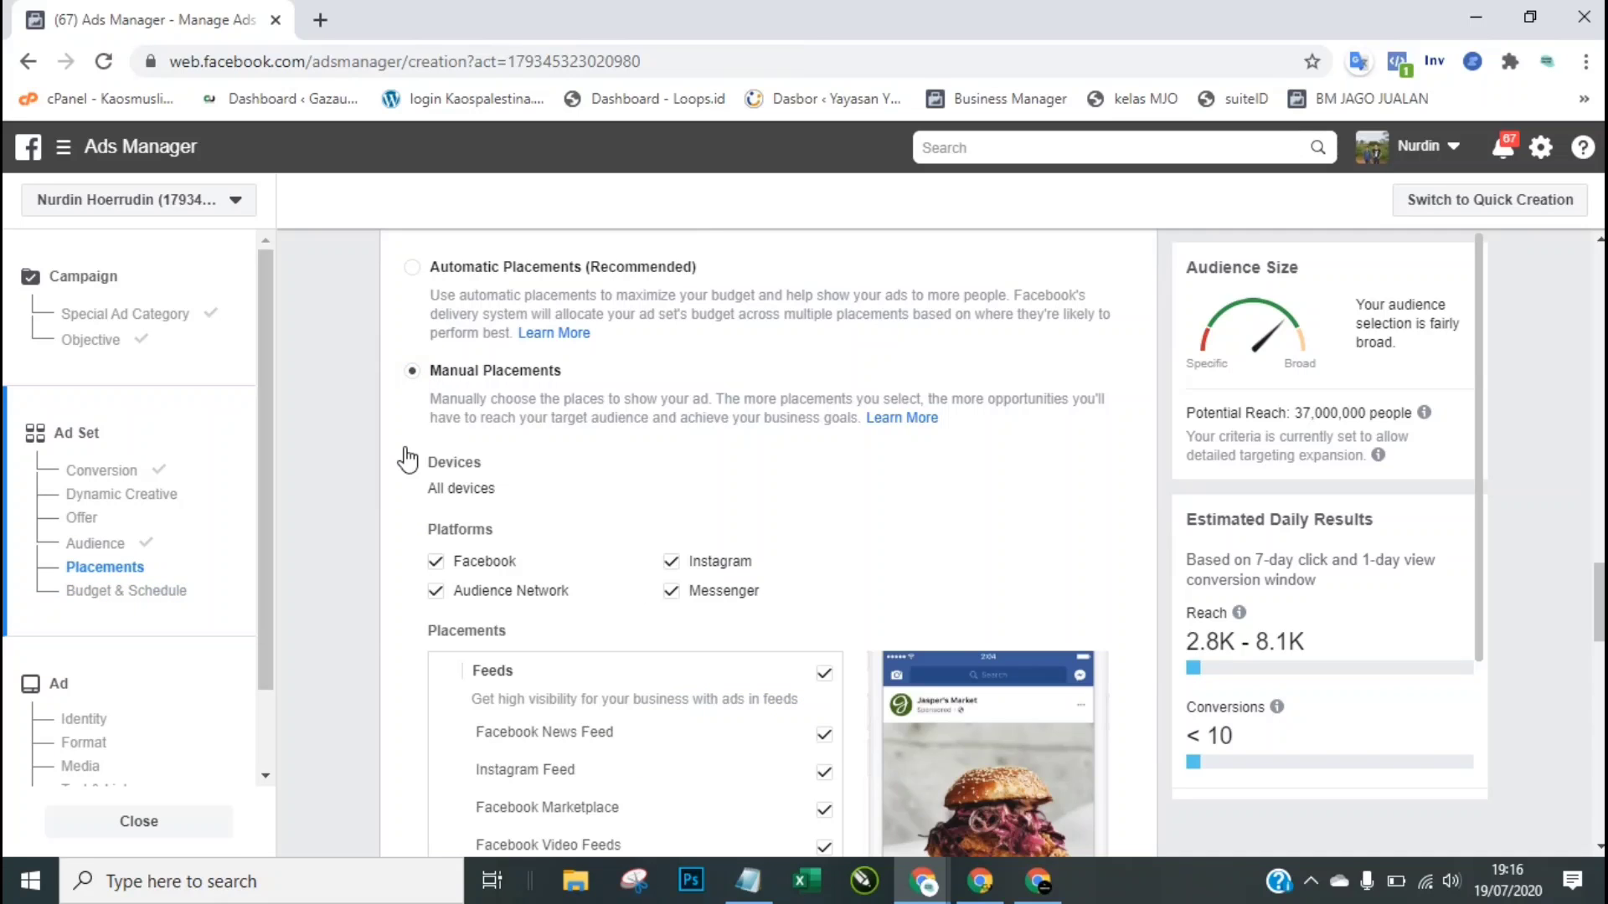
left_click(673, 563)
left_click(399, 595)
Step: Show more placement options, restrict mobile devices to Android Devices Only, and remove Android Tablets (all) from the included devices
scroll(399, 592, "down", 6)
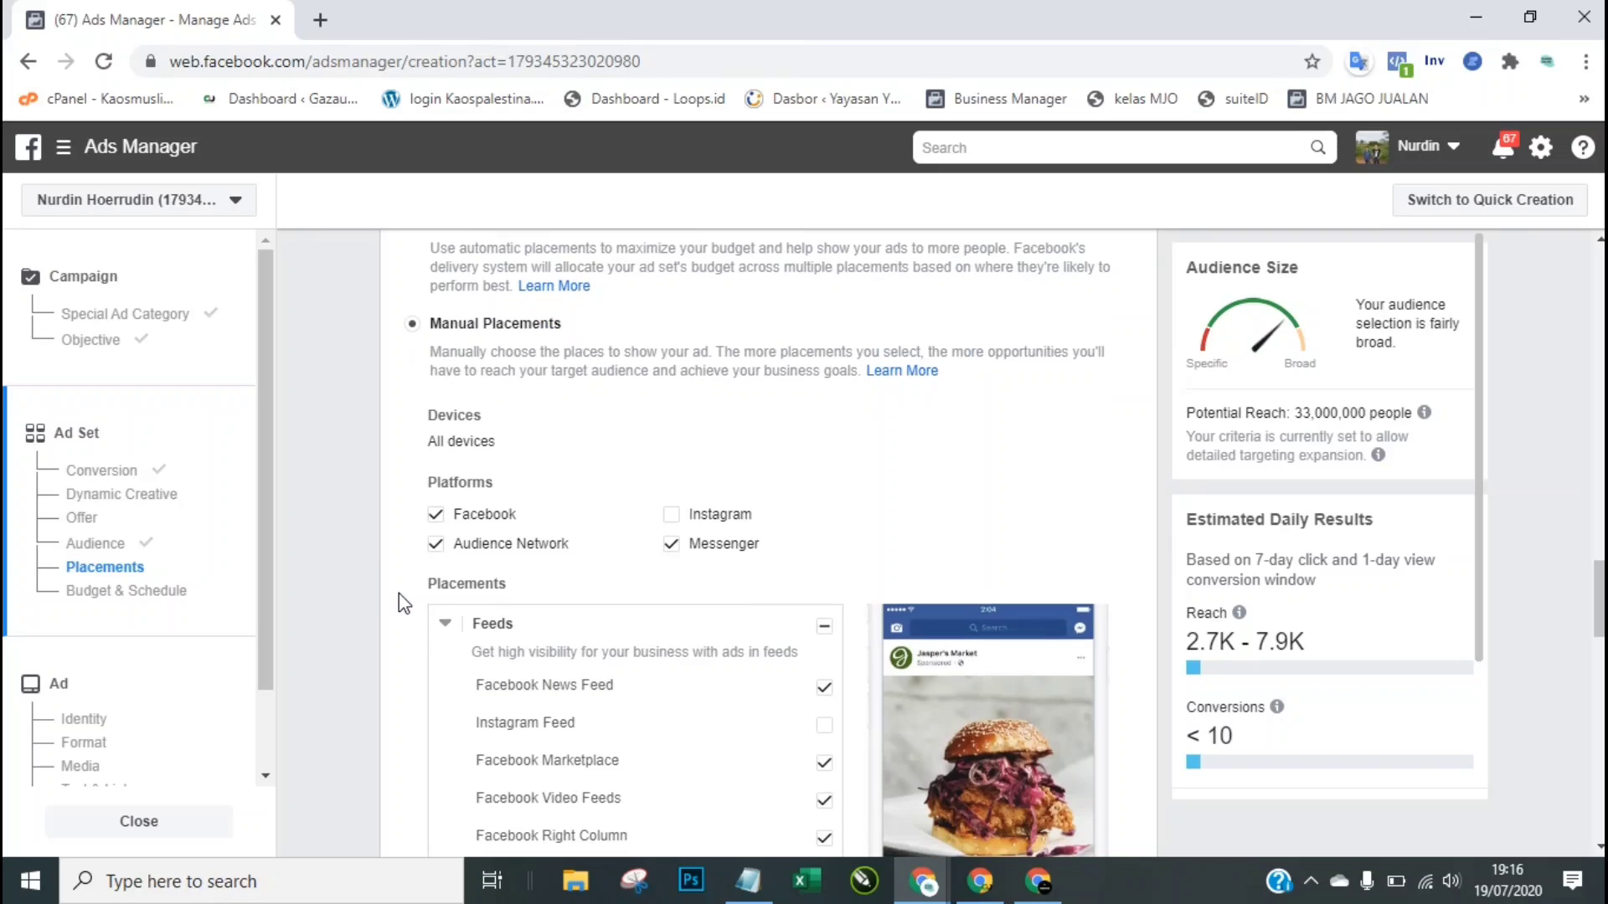
scroll(399, 593, "down", 15)
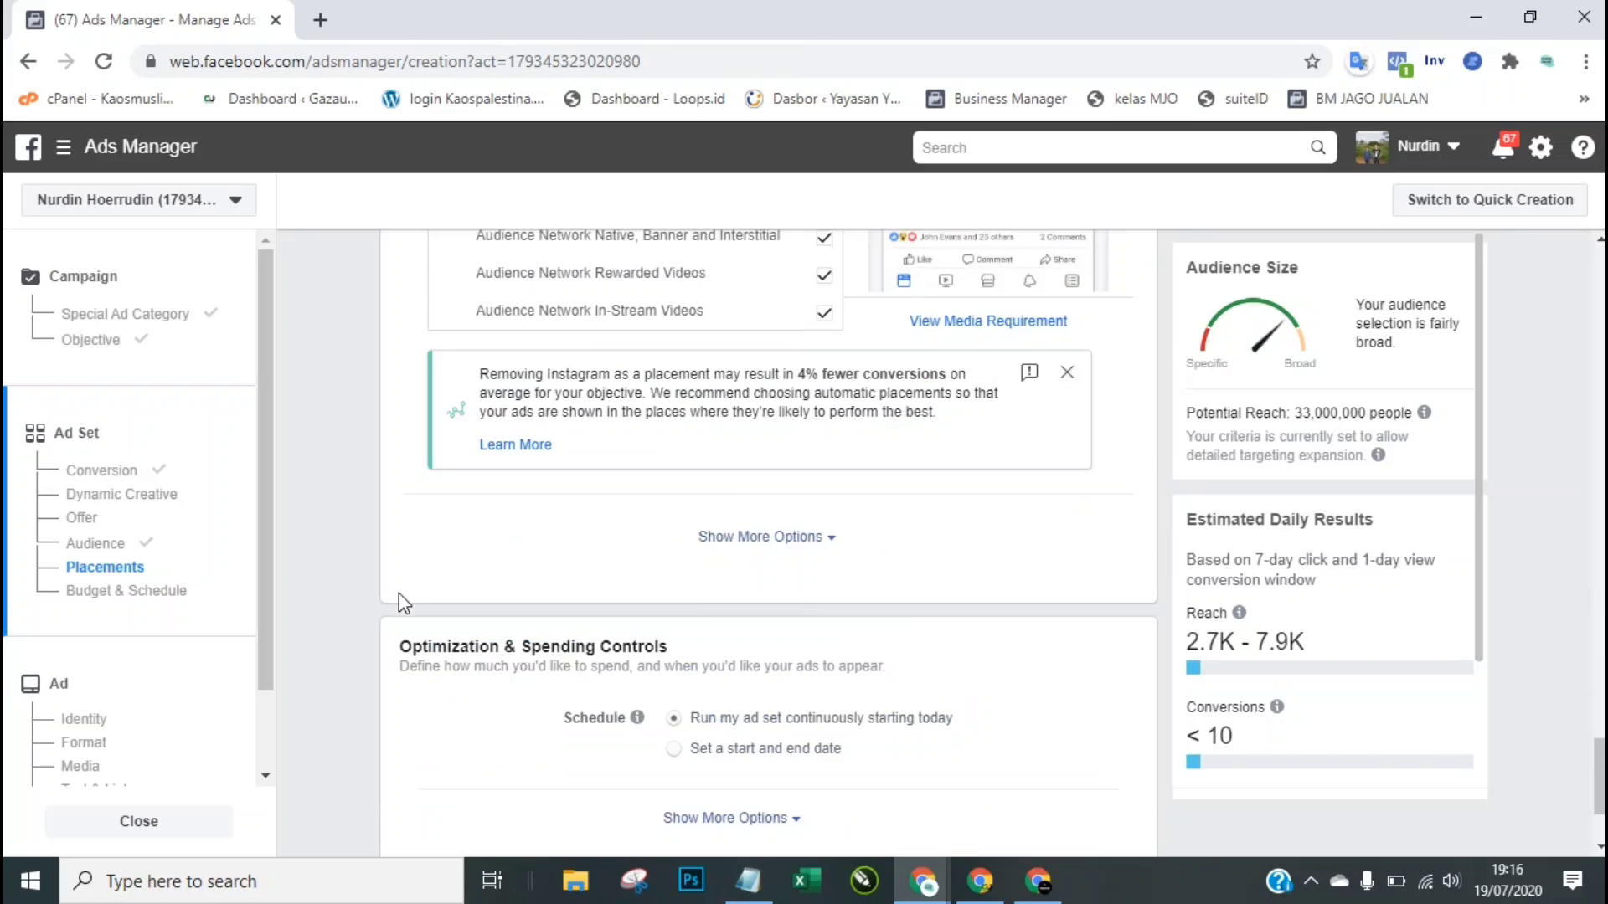
scroll(399, 593, "up", 2)
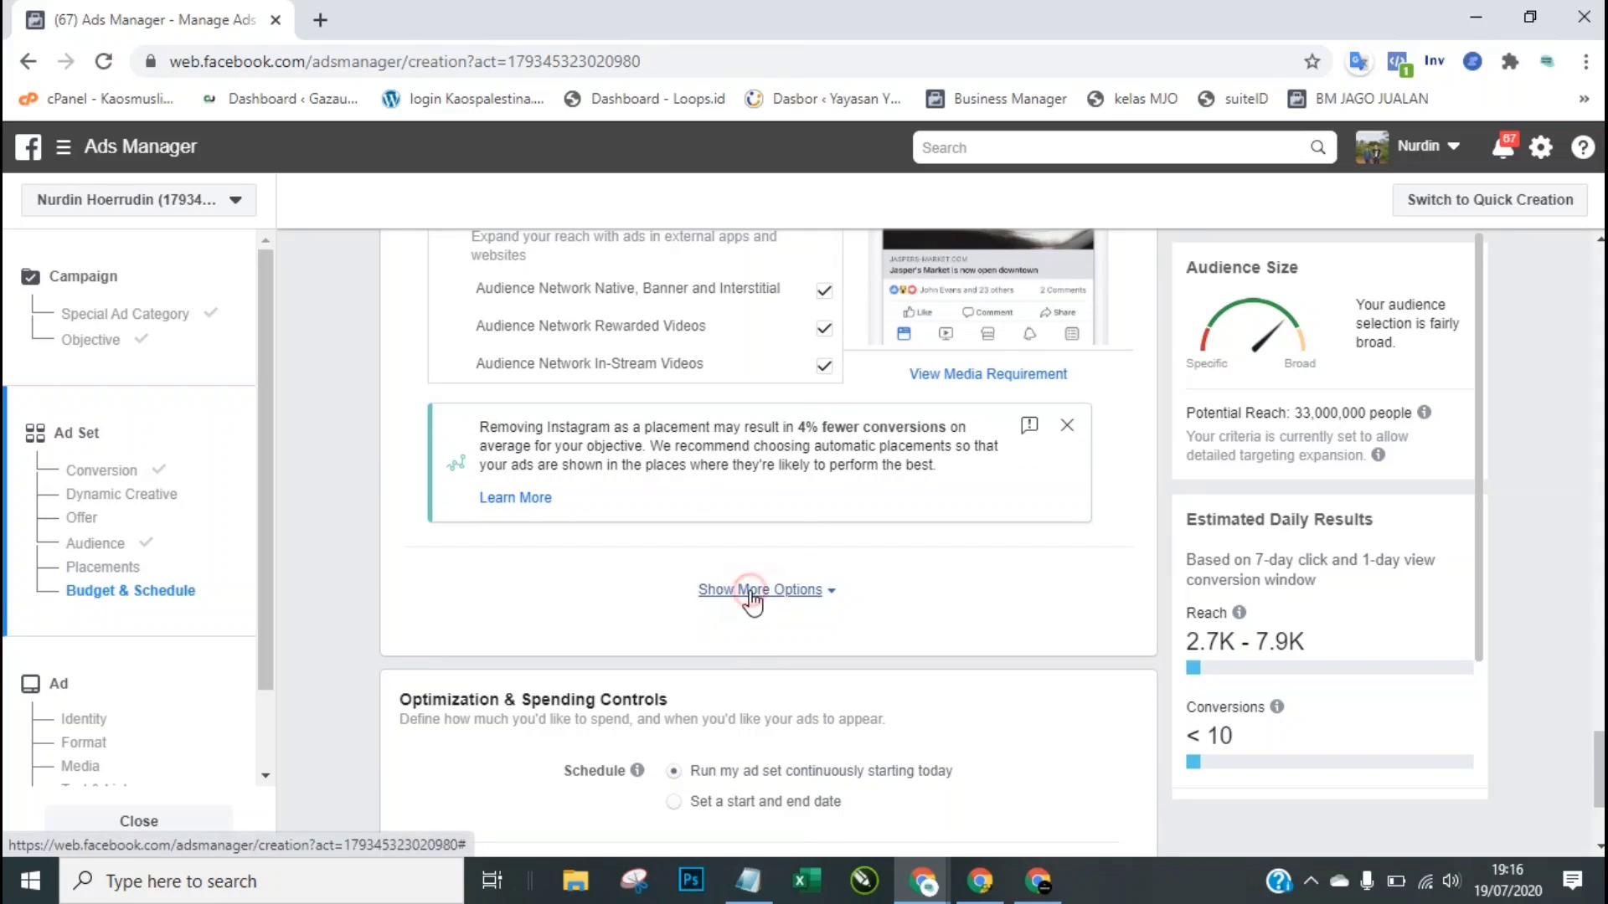
left_click(753, 591)
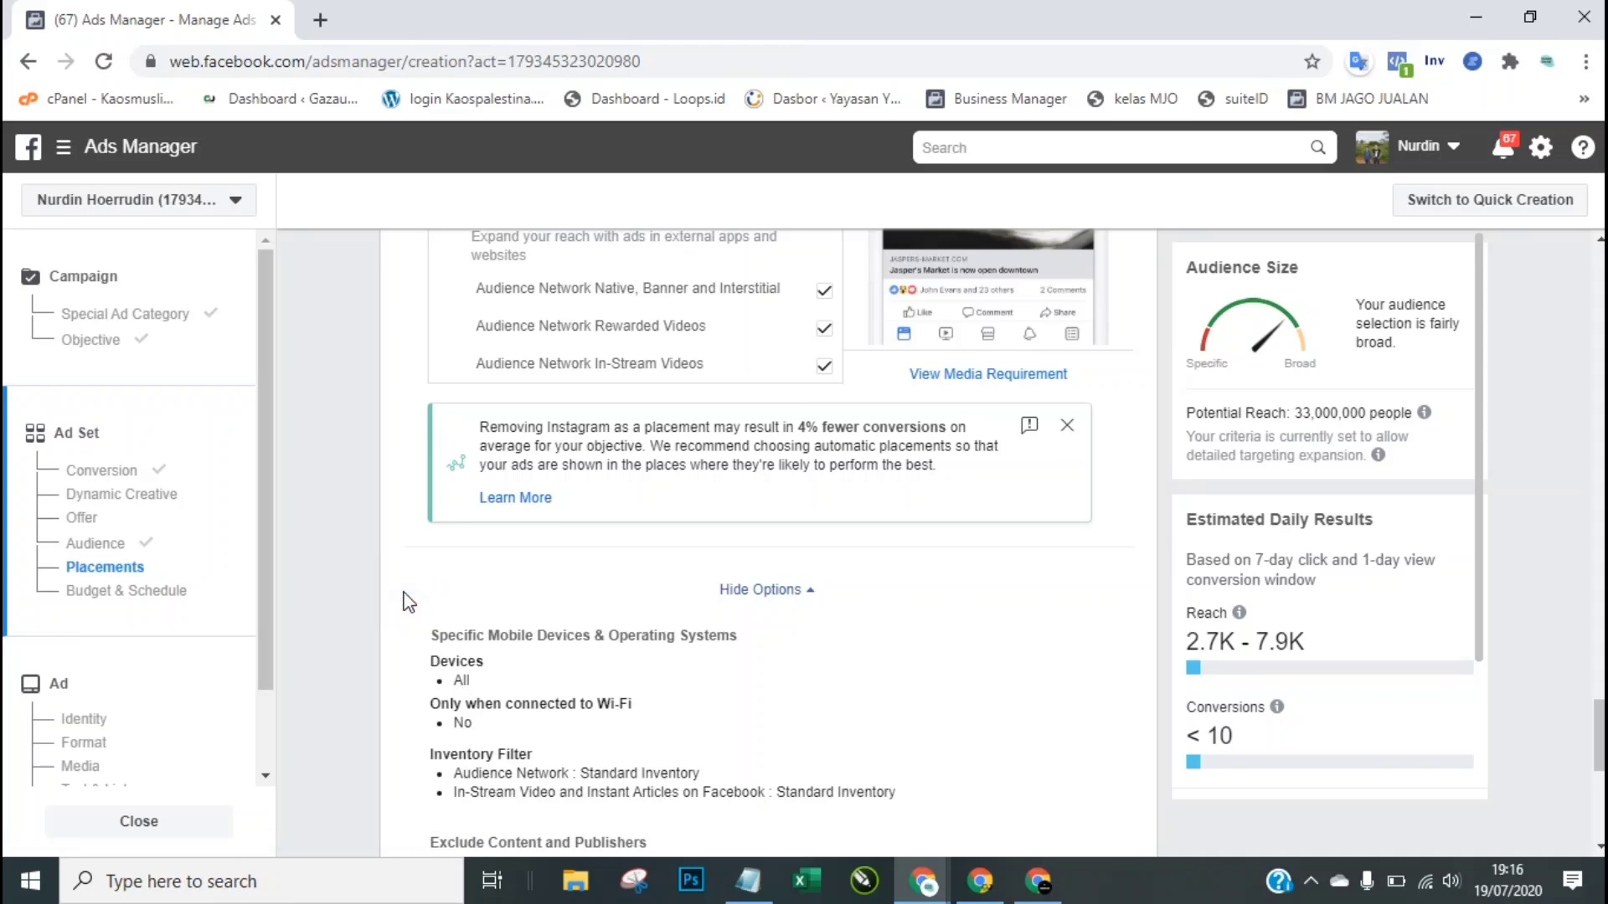
scroll(406, 599, "down", 2)
scroll(408, 601, "down", 1)
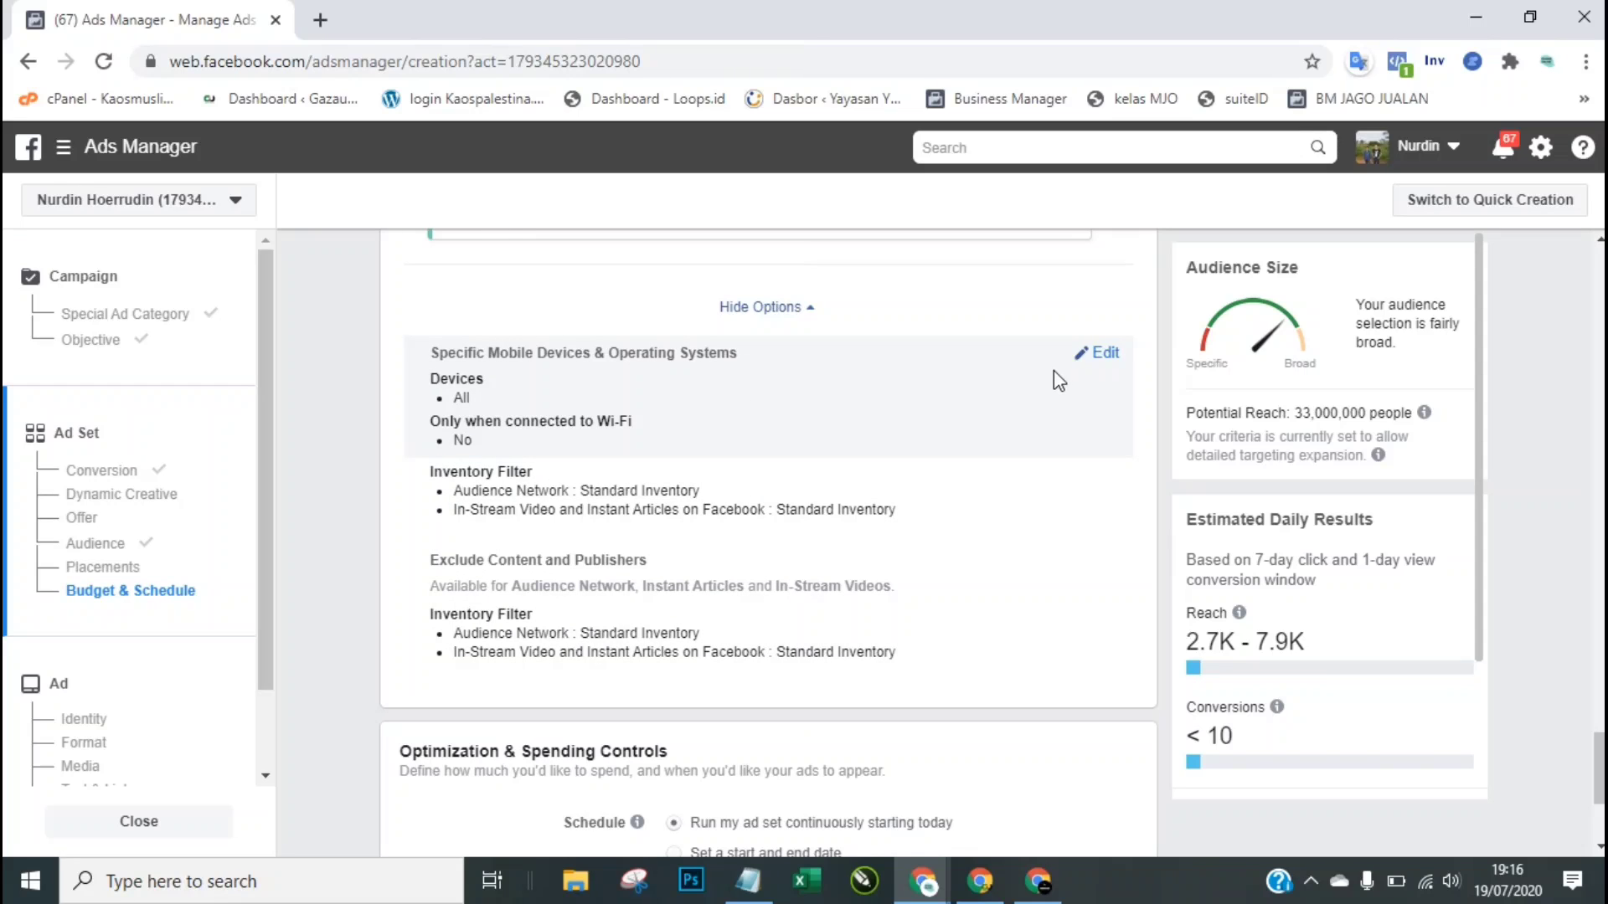
left_click(1104, 355)
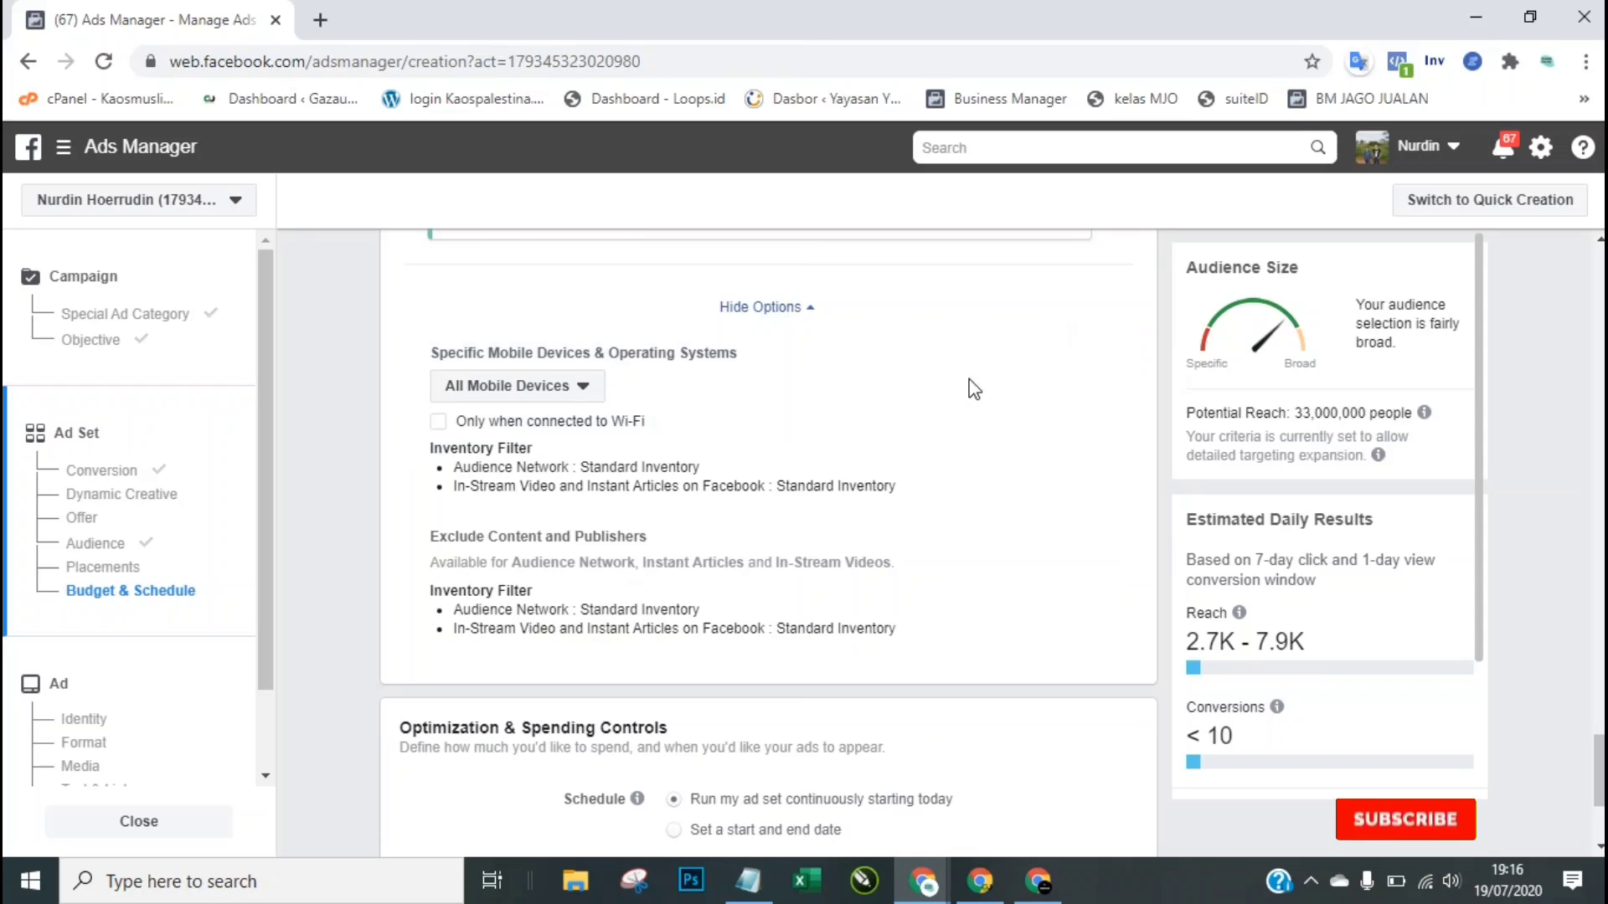
left_click(546, 390)
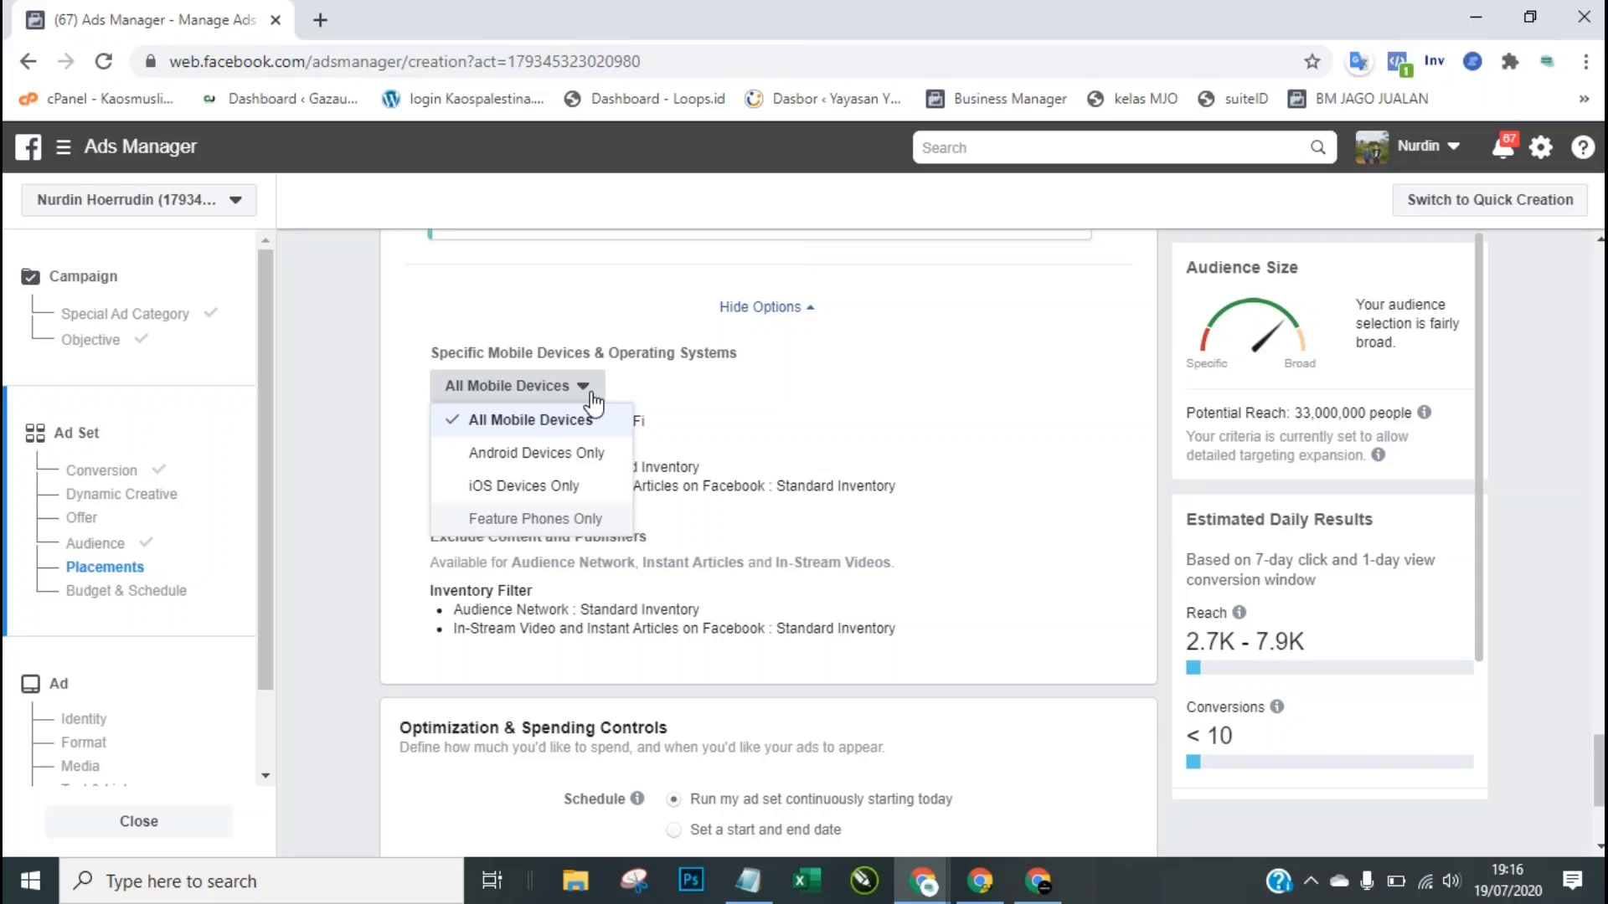
left_click(551, 456)
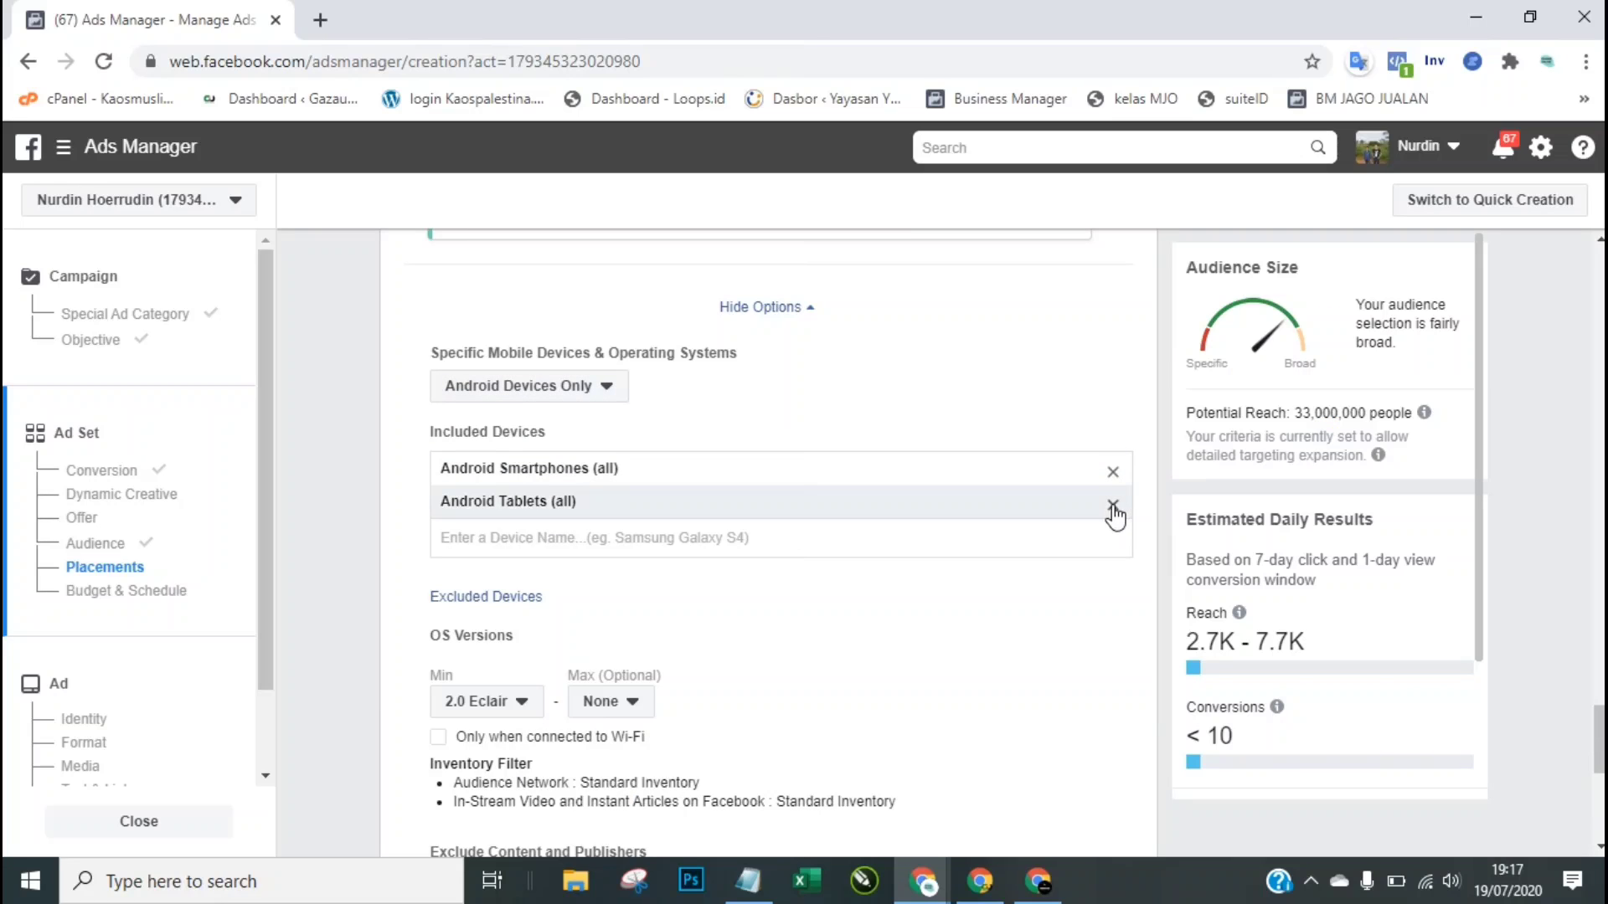
left_click(1113, 505)
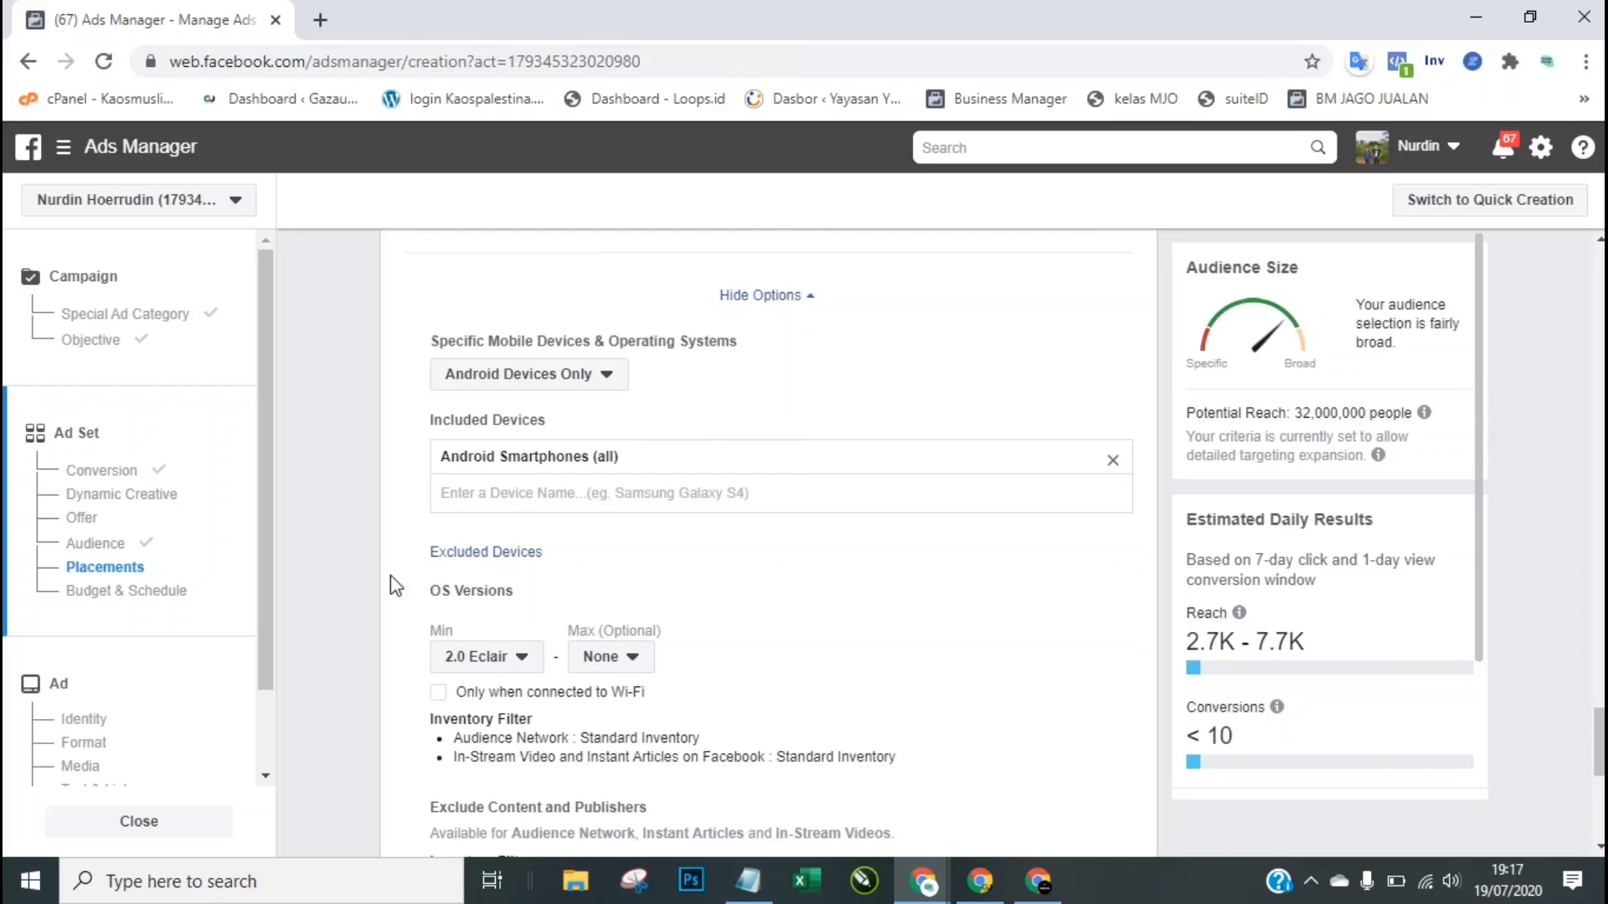
Step: Set the minimum Android OS version to 6.0 Marshmallow and continue to the ad setup
scroll(390, 575, "down", 2)
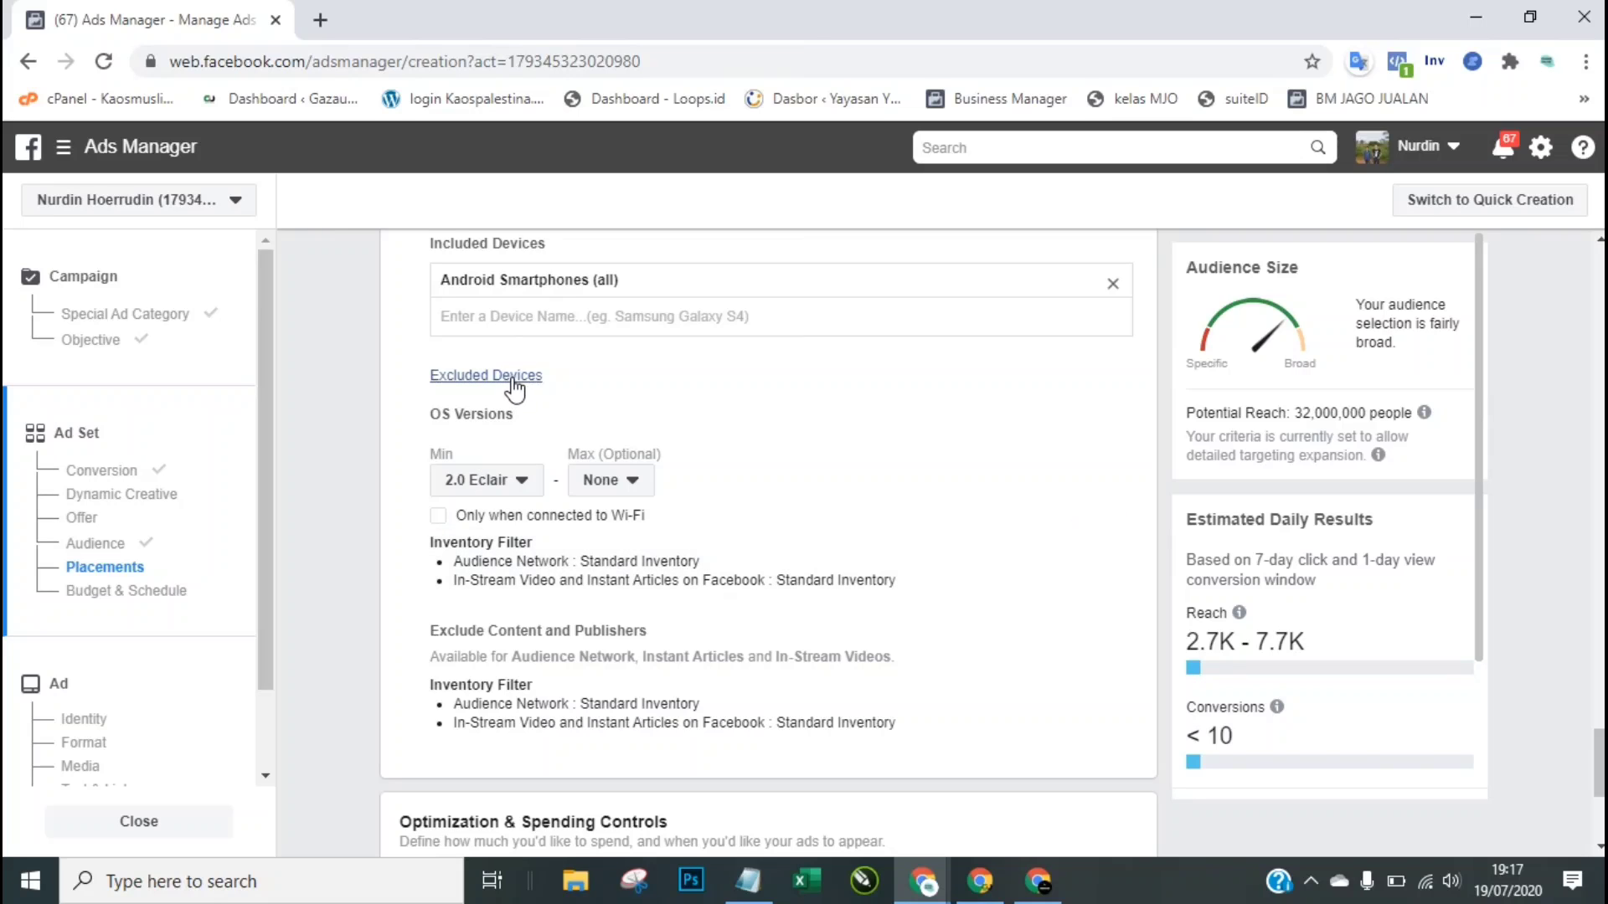
left_click(514, 491)
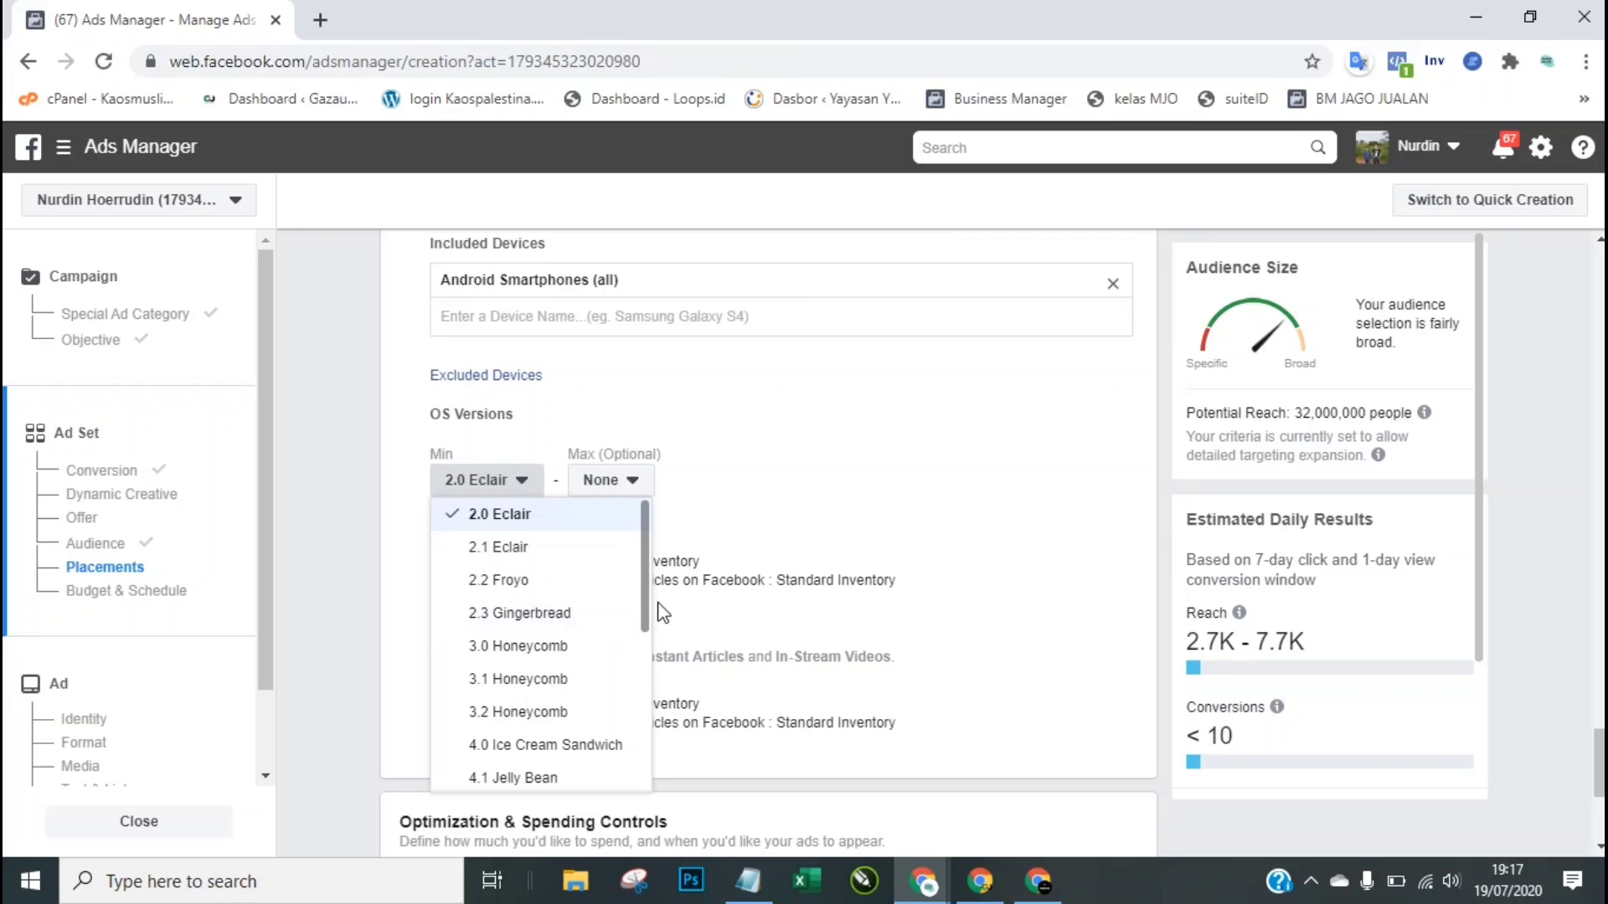
left_click_drag(647, 605, 650, 772)
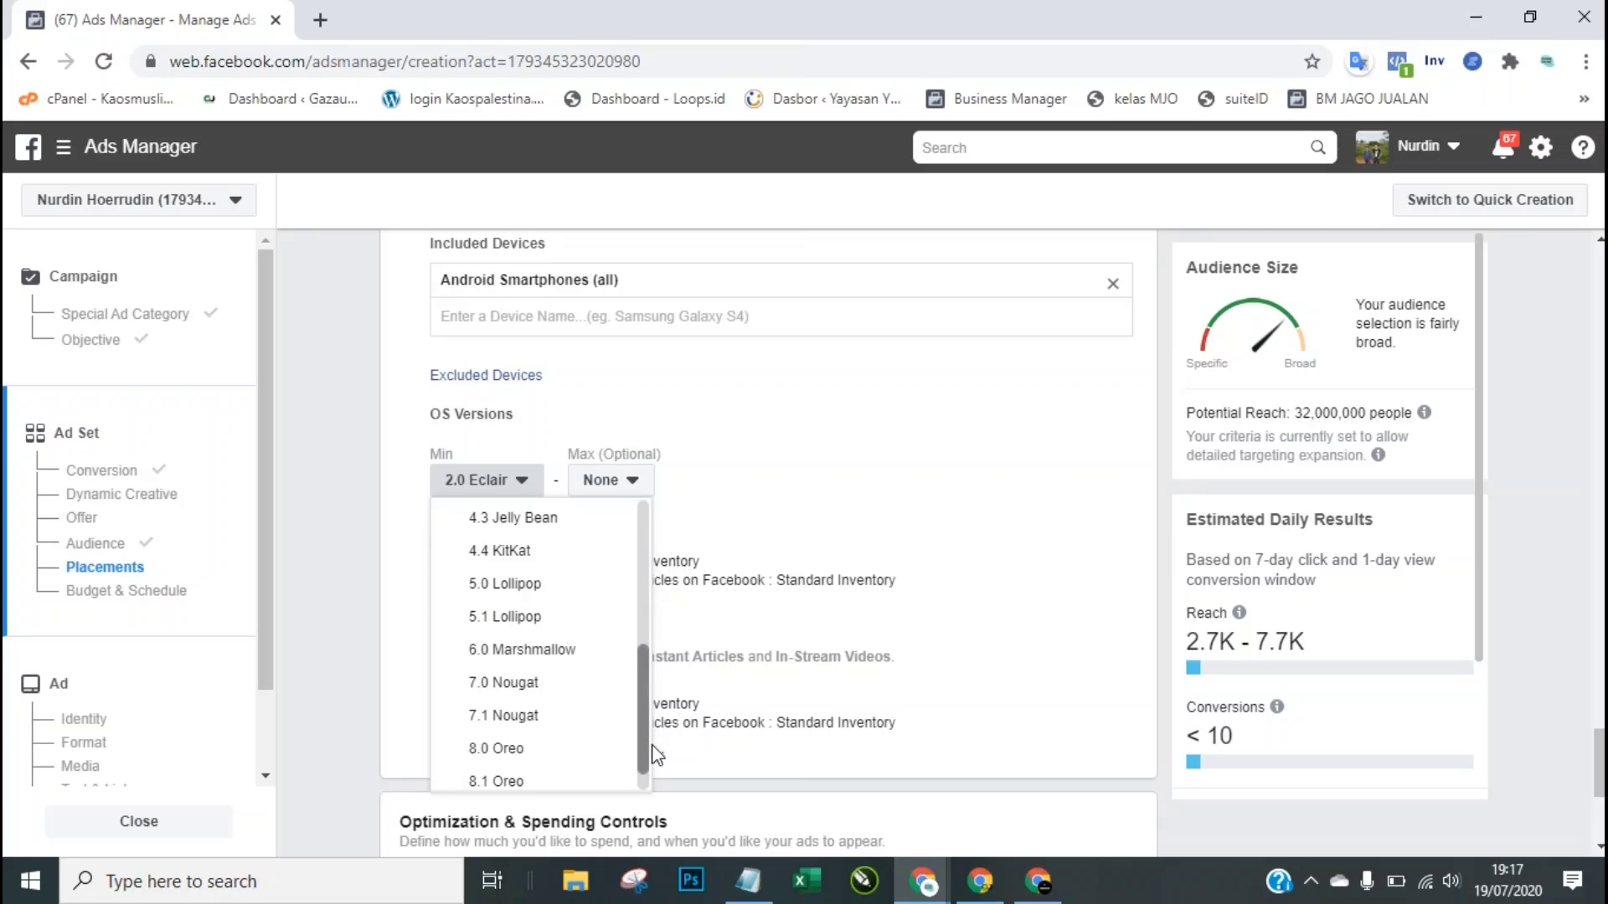
left_click(562, 651)
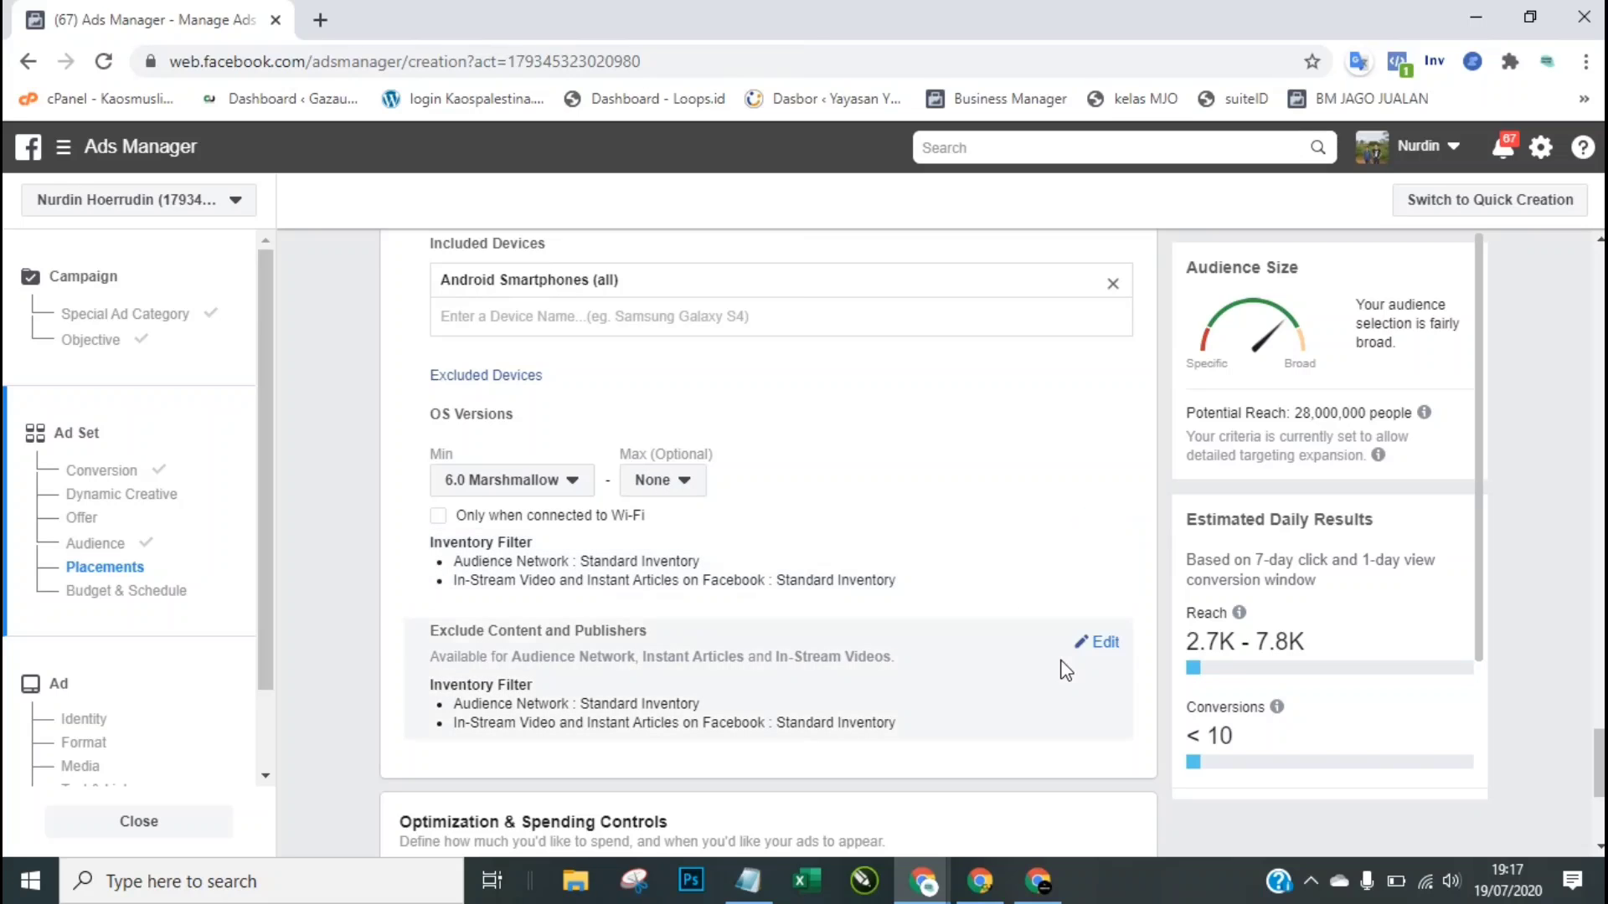
scroll(767, 545, "down", 4)
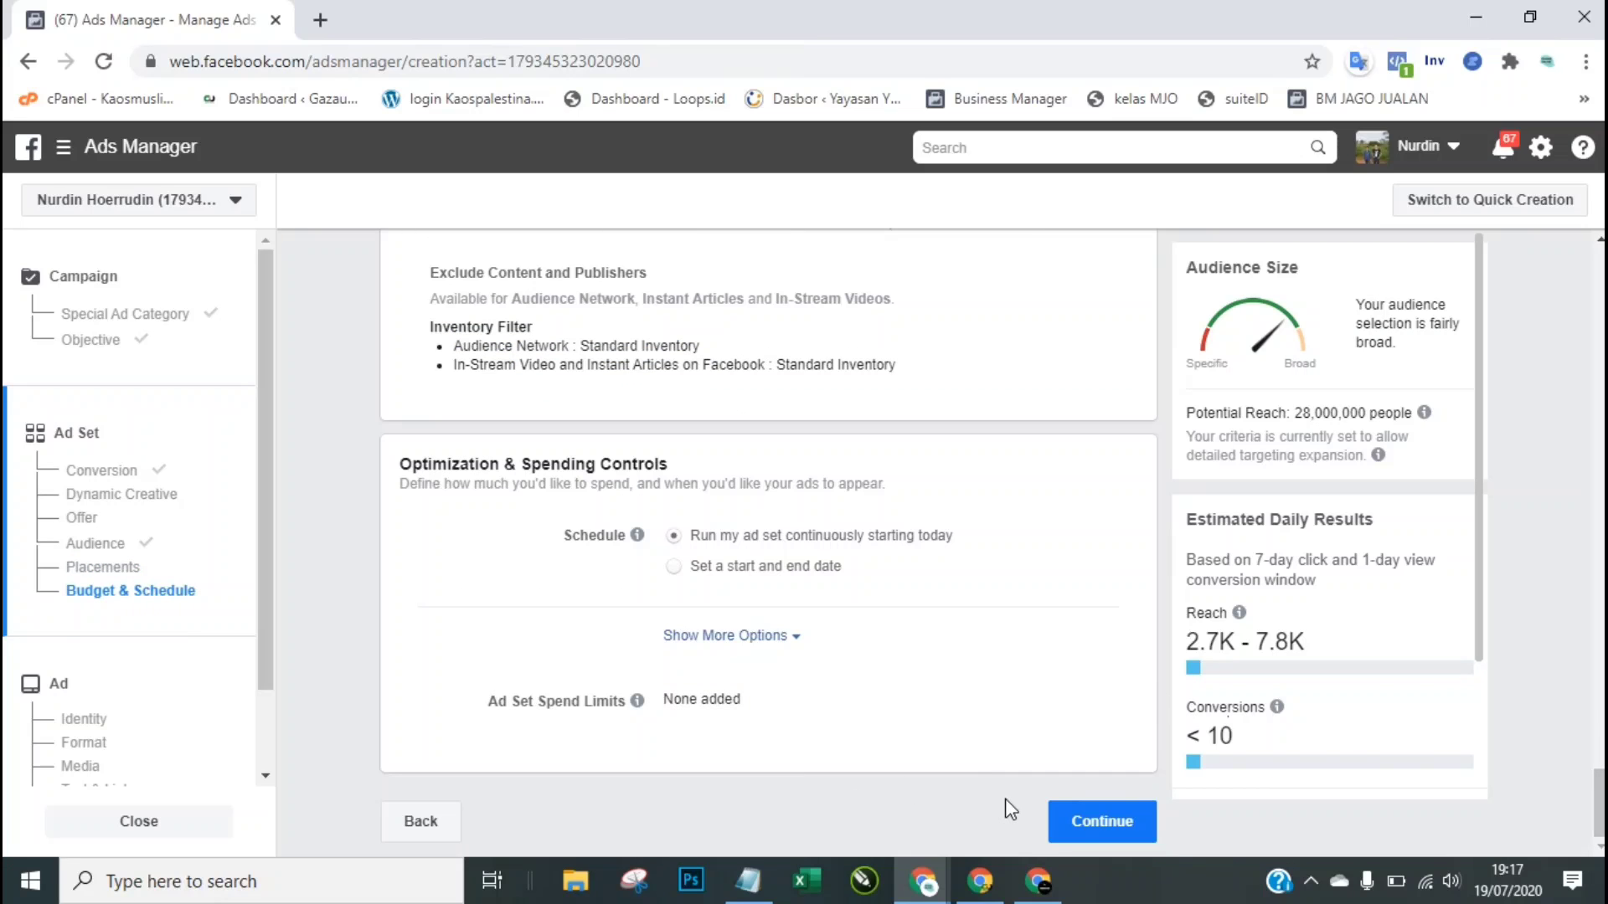
left_click(1102, 829)
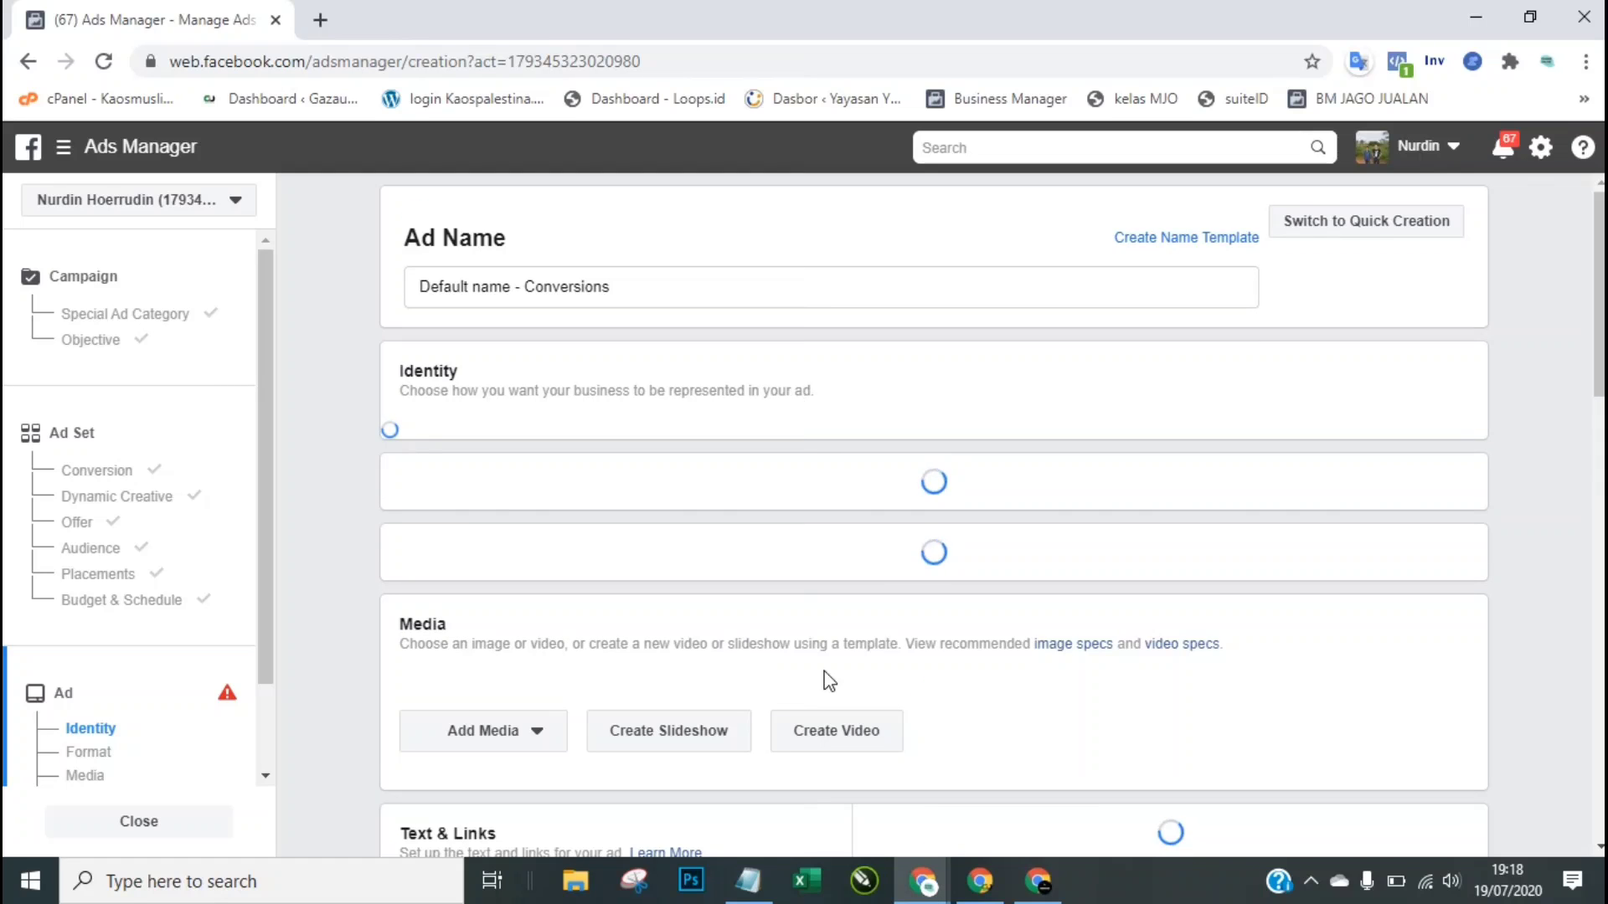
Step: In the Notepad checklist, write item 7 "1 ADSET MENGGUNAKAN BANYAK ADS, BANYAK KONTEN, 3 ADS", start item 8, and return to Ads Manager
left_click(808, 822)
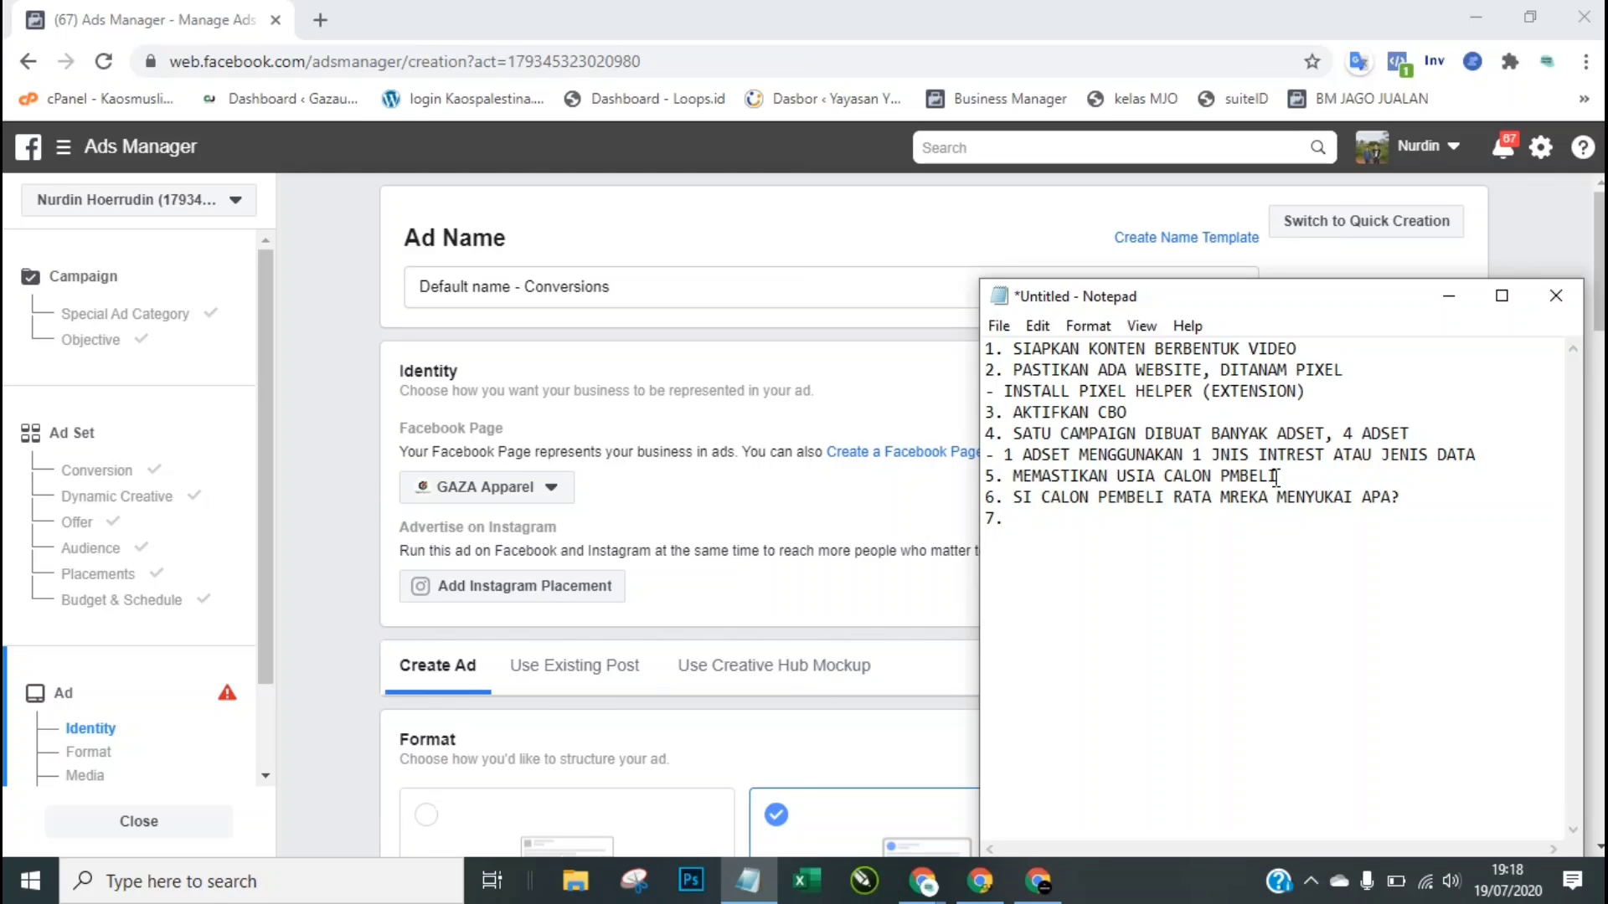
type("1 ADSET MENGGUNAKA")
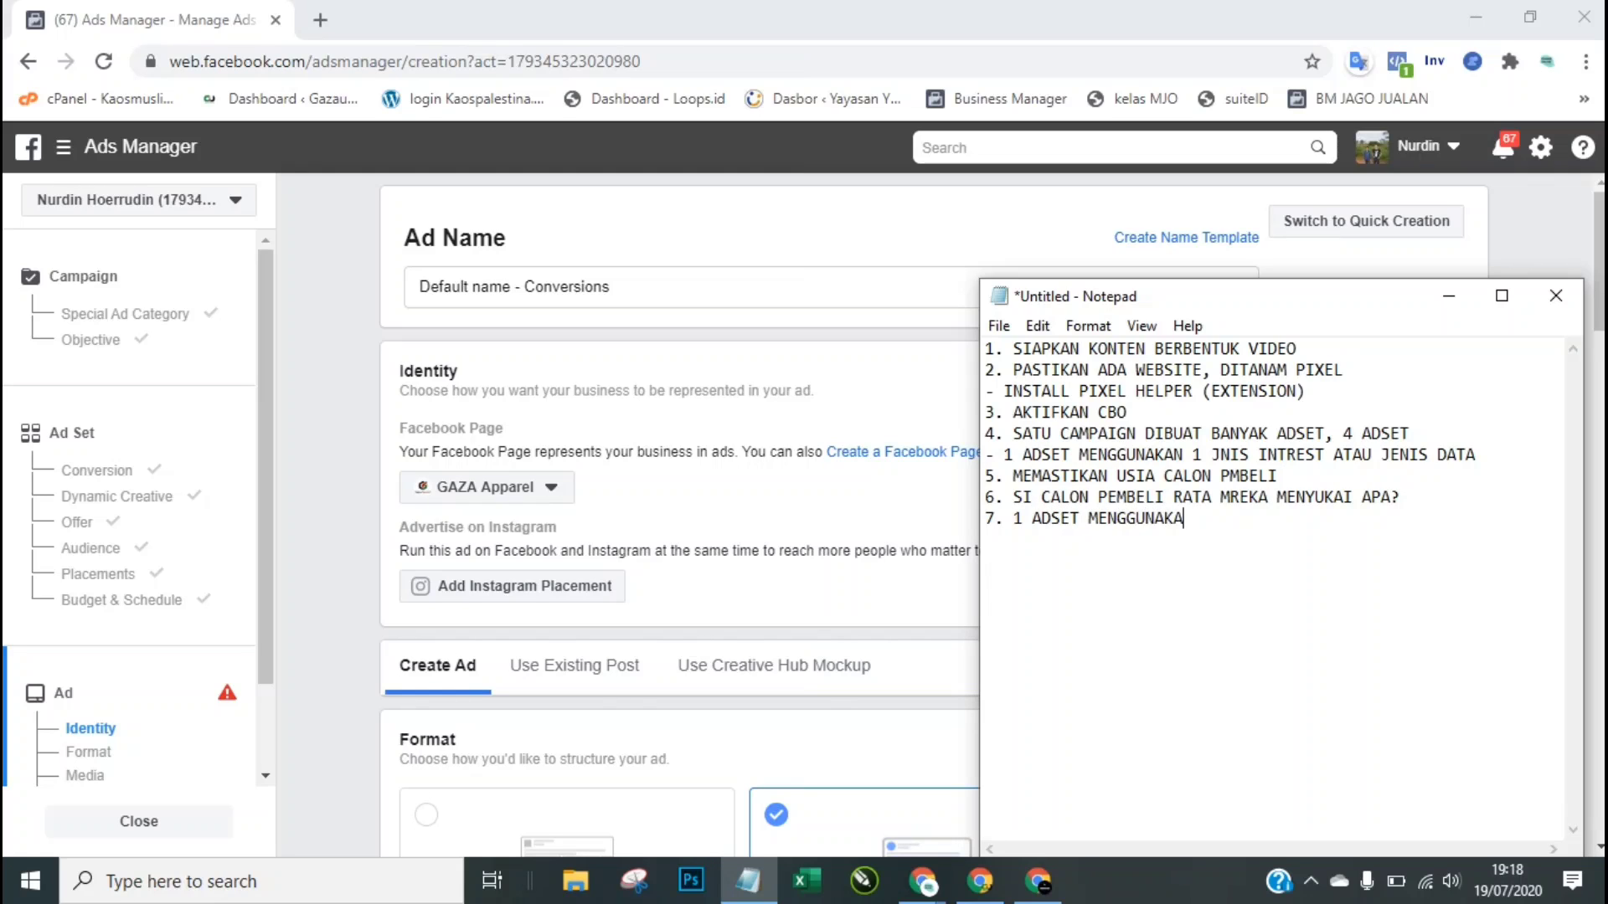
type("N BANYAK ADS")
type(",")
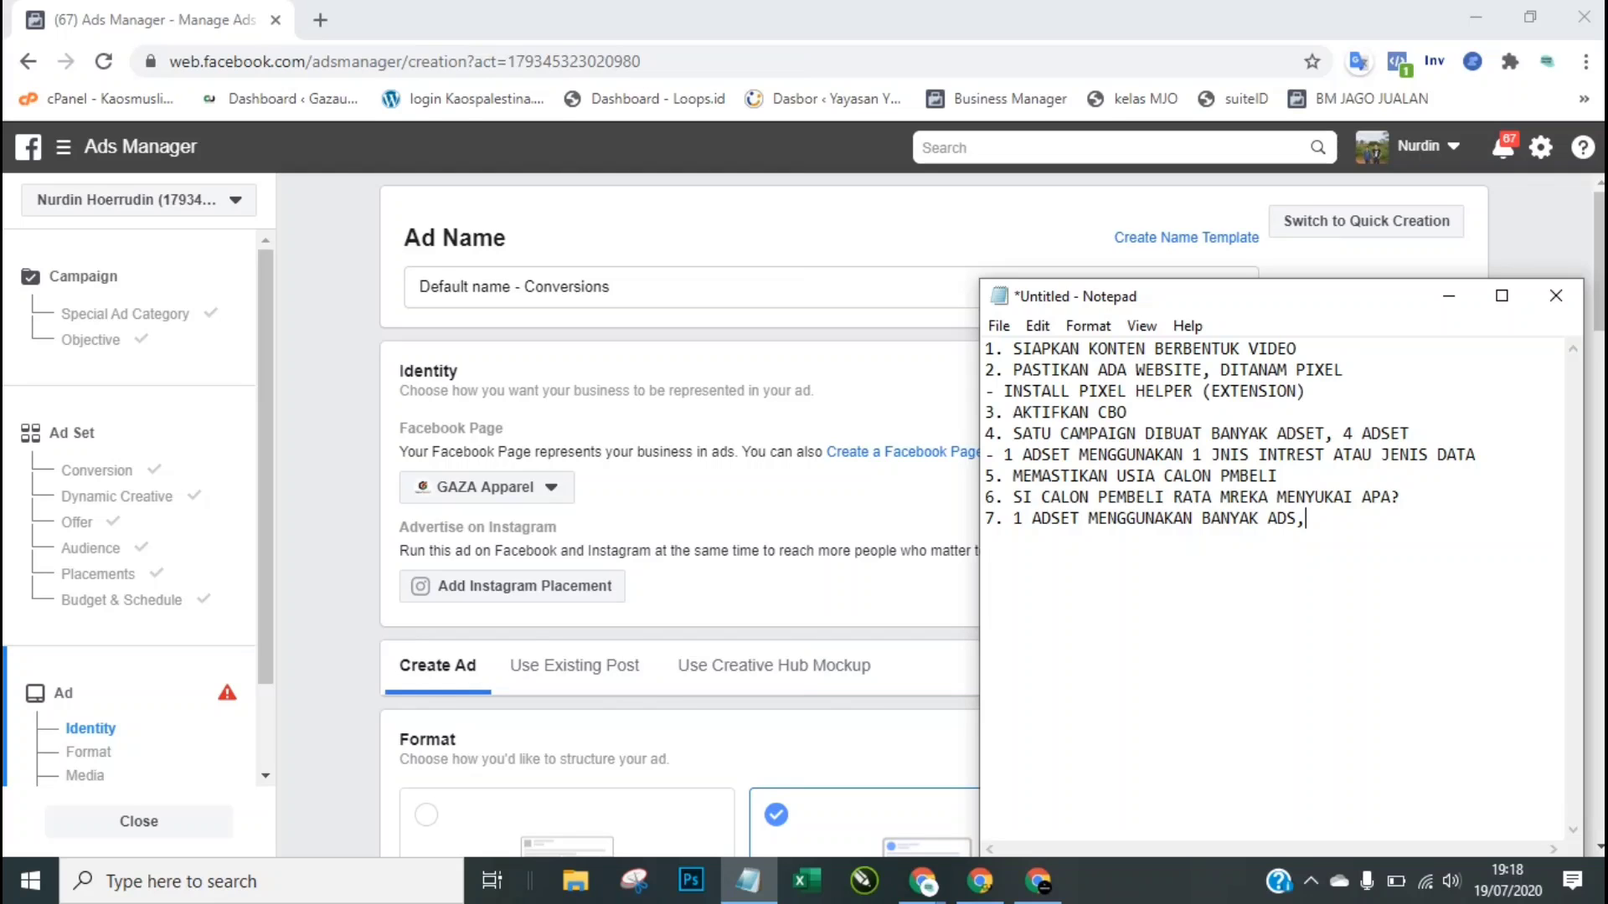
type("BANYAK KONTEN")
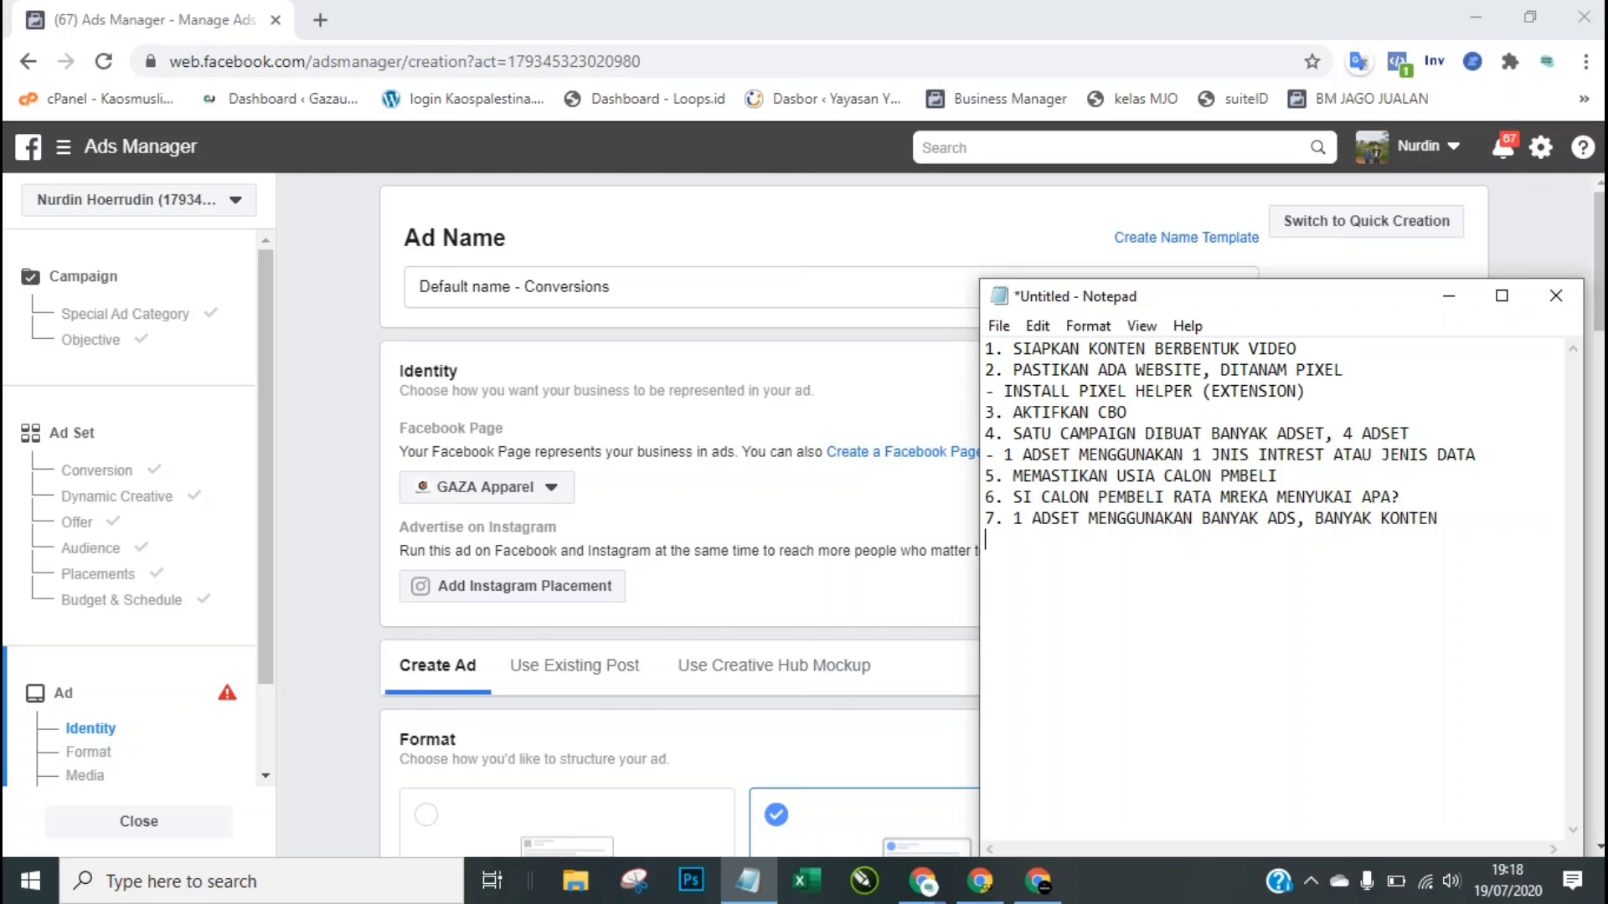
key("BackSpace")
type(", 3 ADS")
key("Return")
type("8.")
left_click(336, 428)
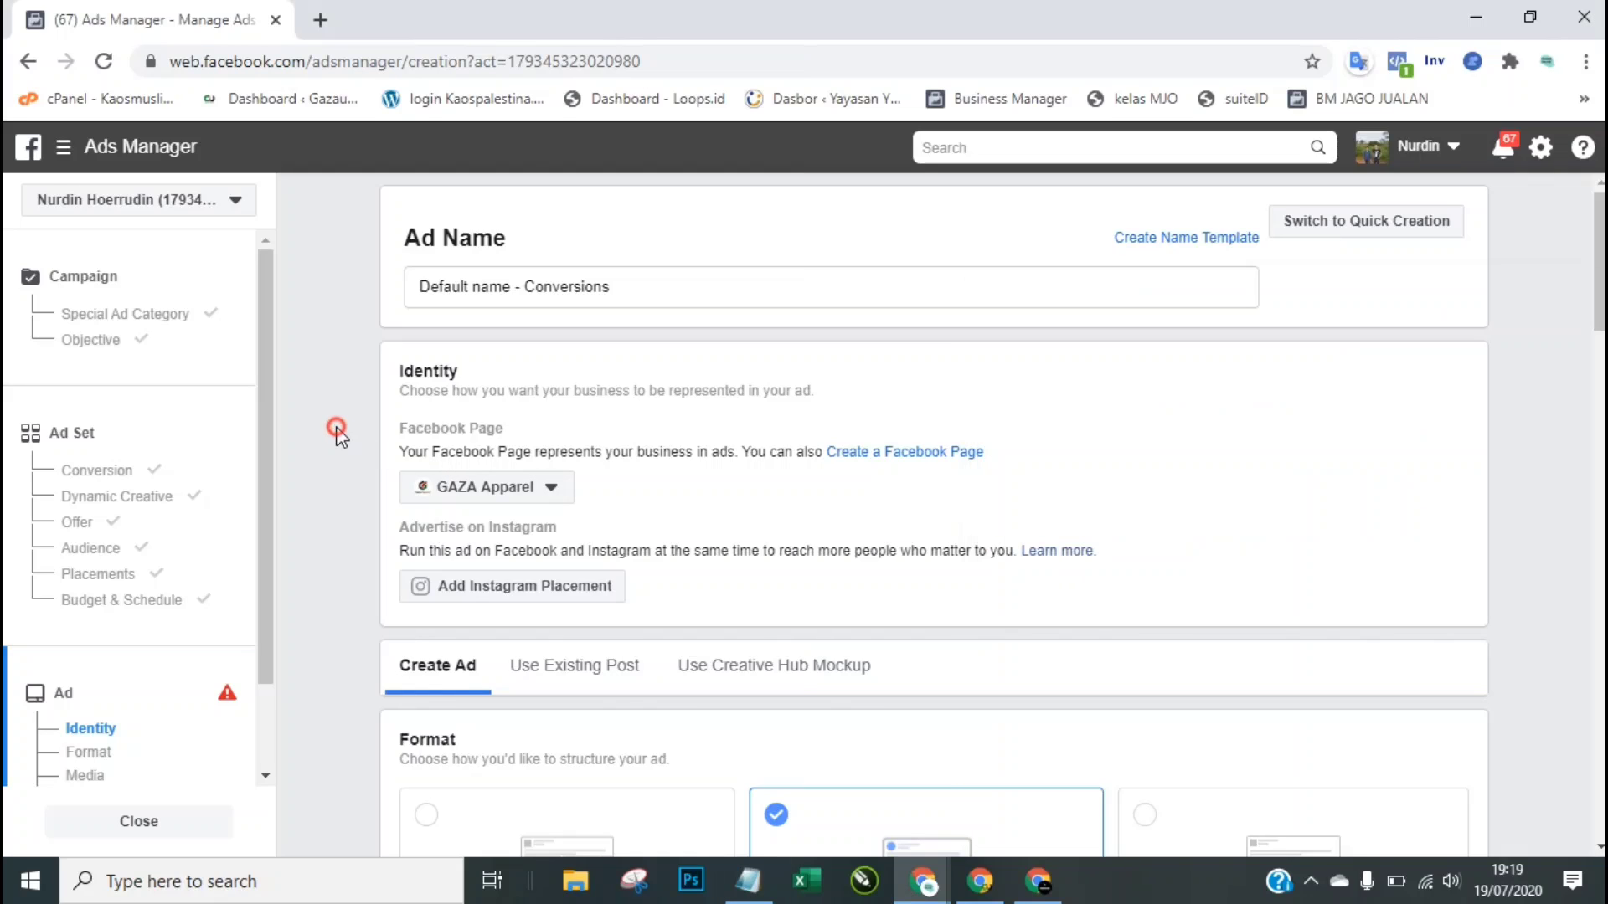
Step: Replace the default ad name with "KONTEN 1"
left_click(644, 288)
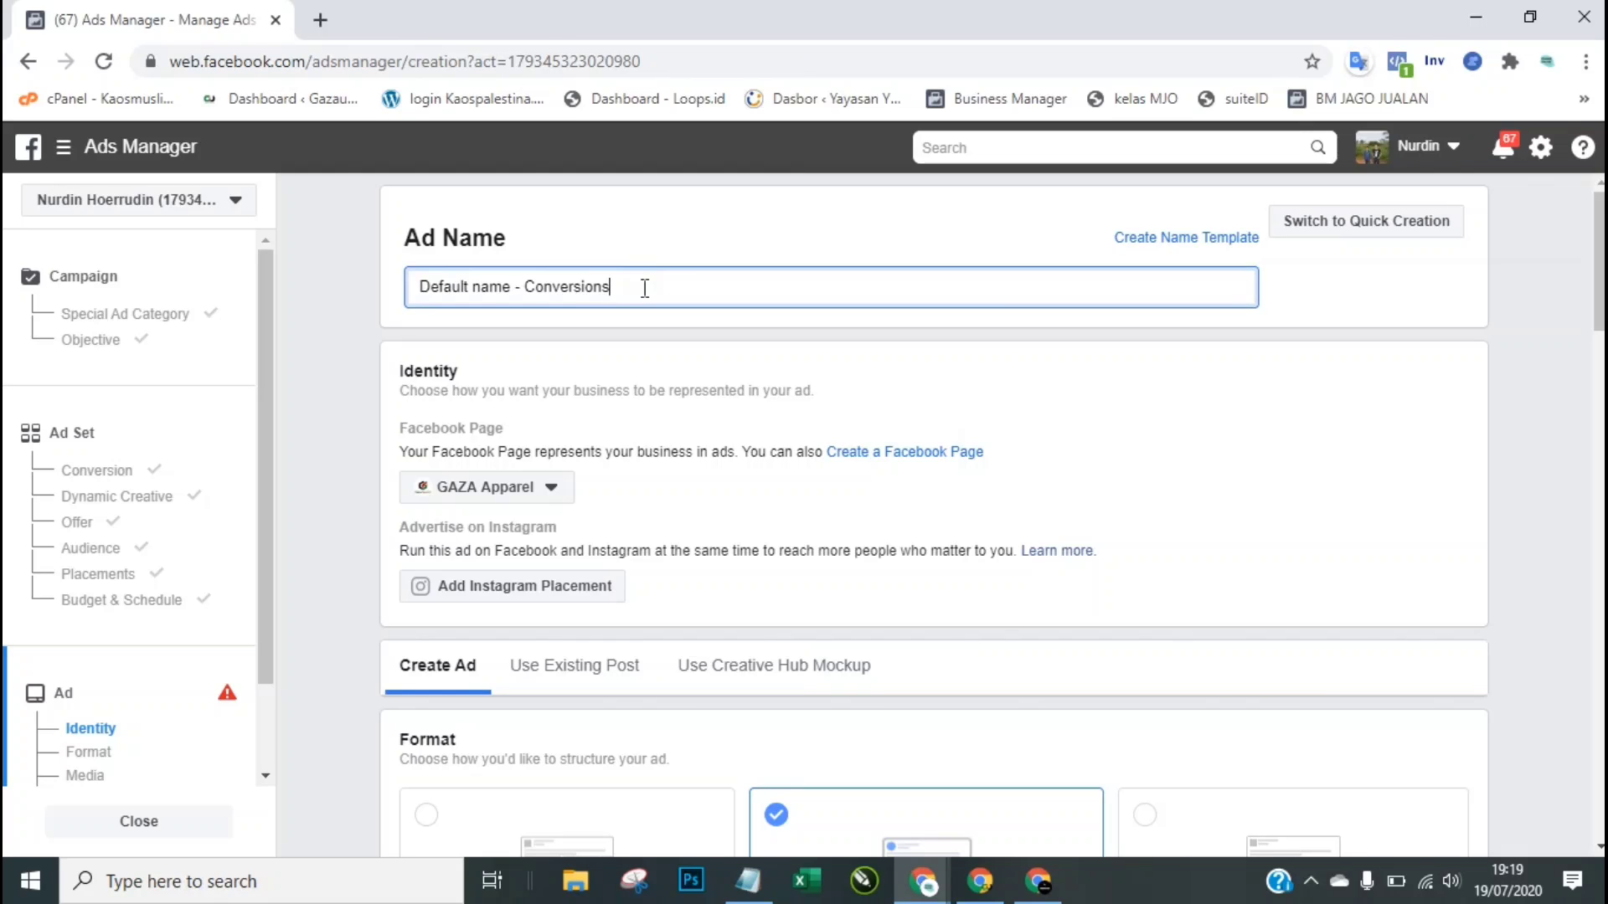
key("ctrl+a")
type("KO")
type("N")
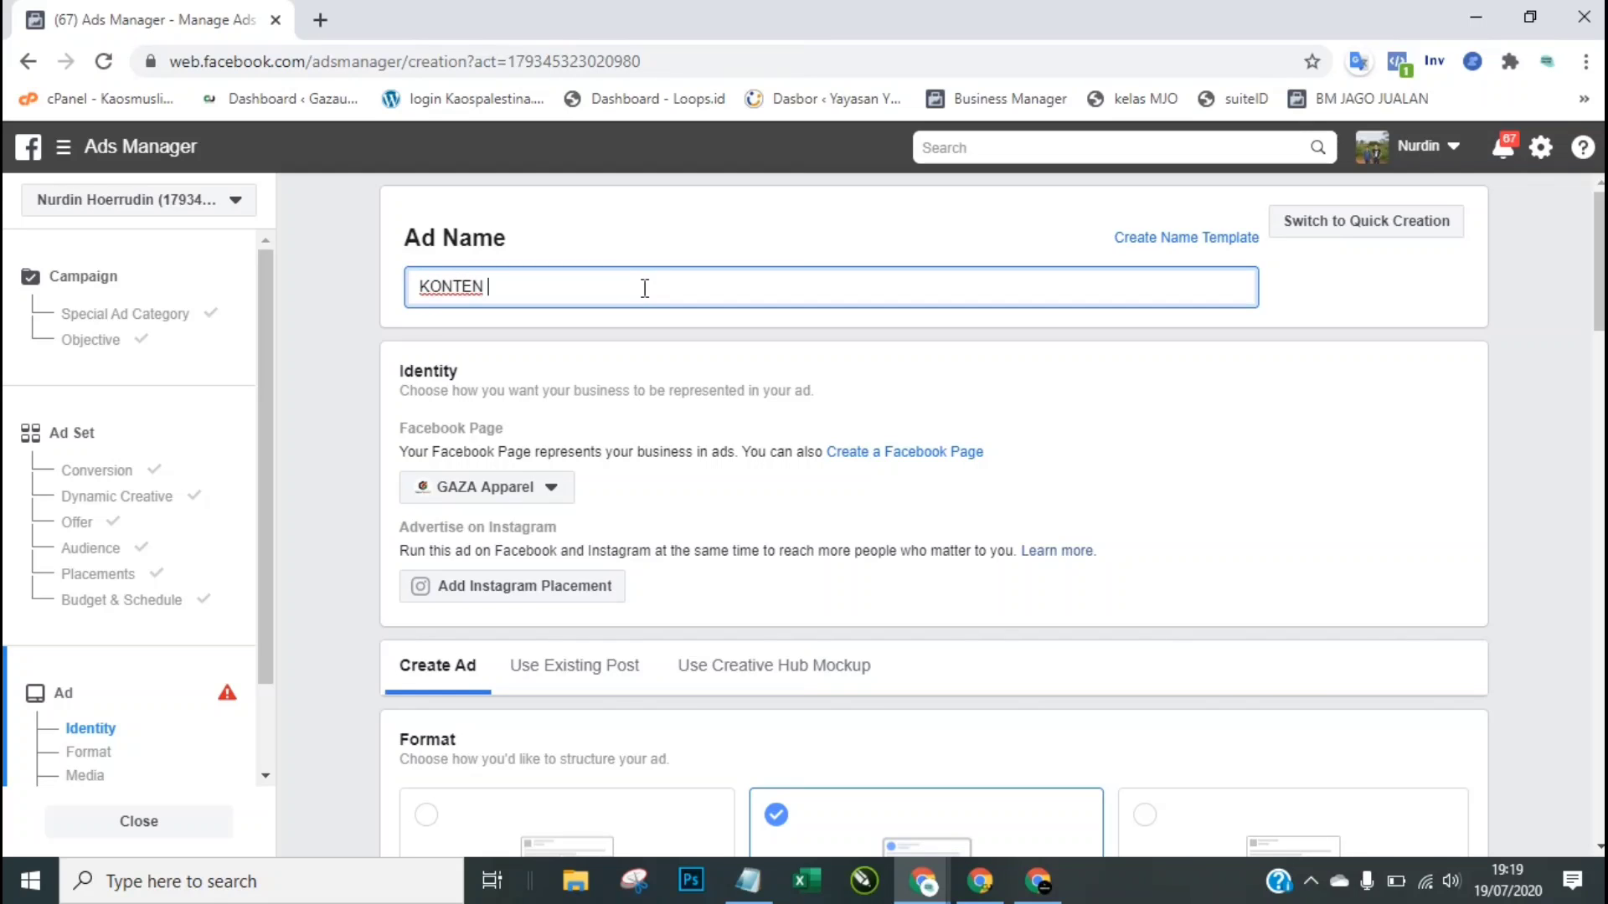
left_click(339, 359)
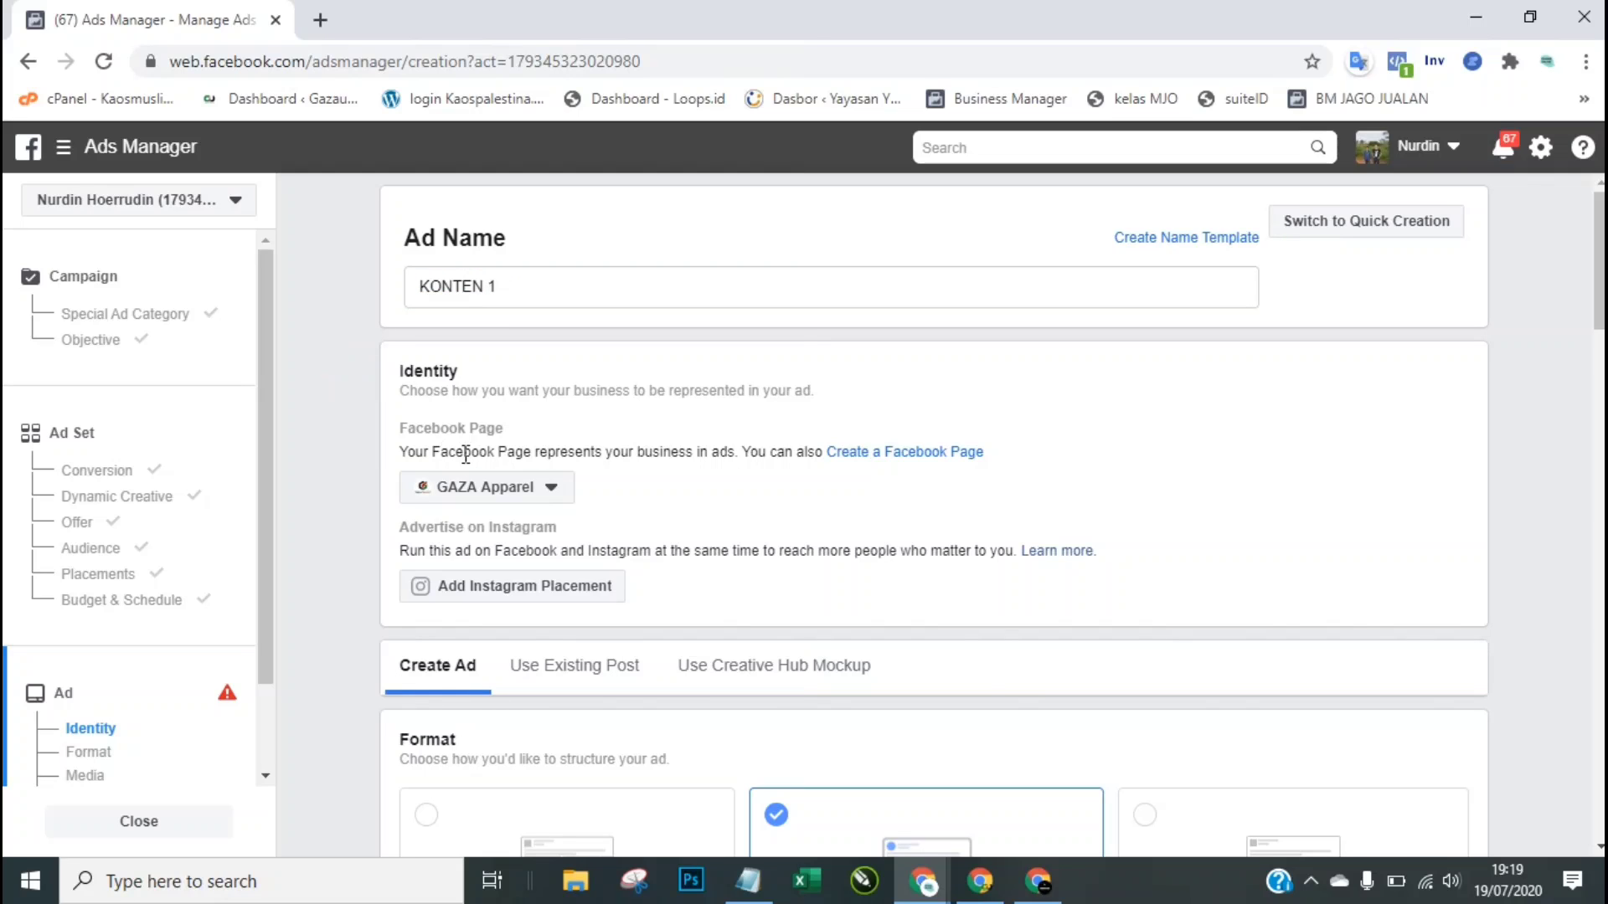
Step: Check which Facebook Pages can represent the ad and review the available ad formats
left_click(548, 488)
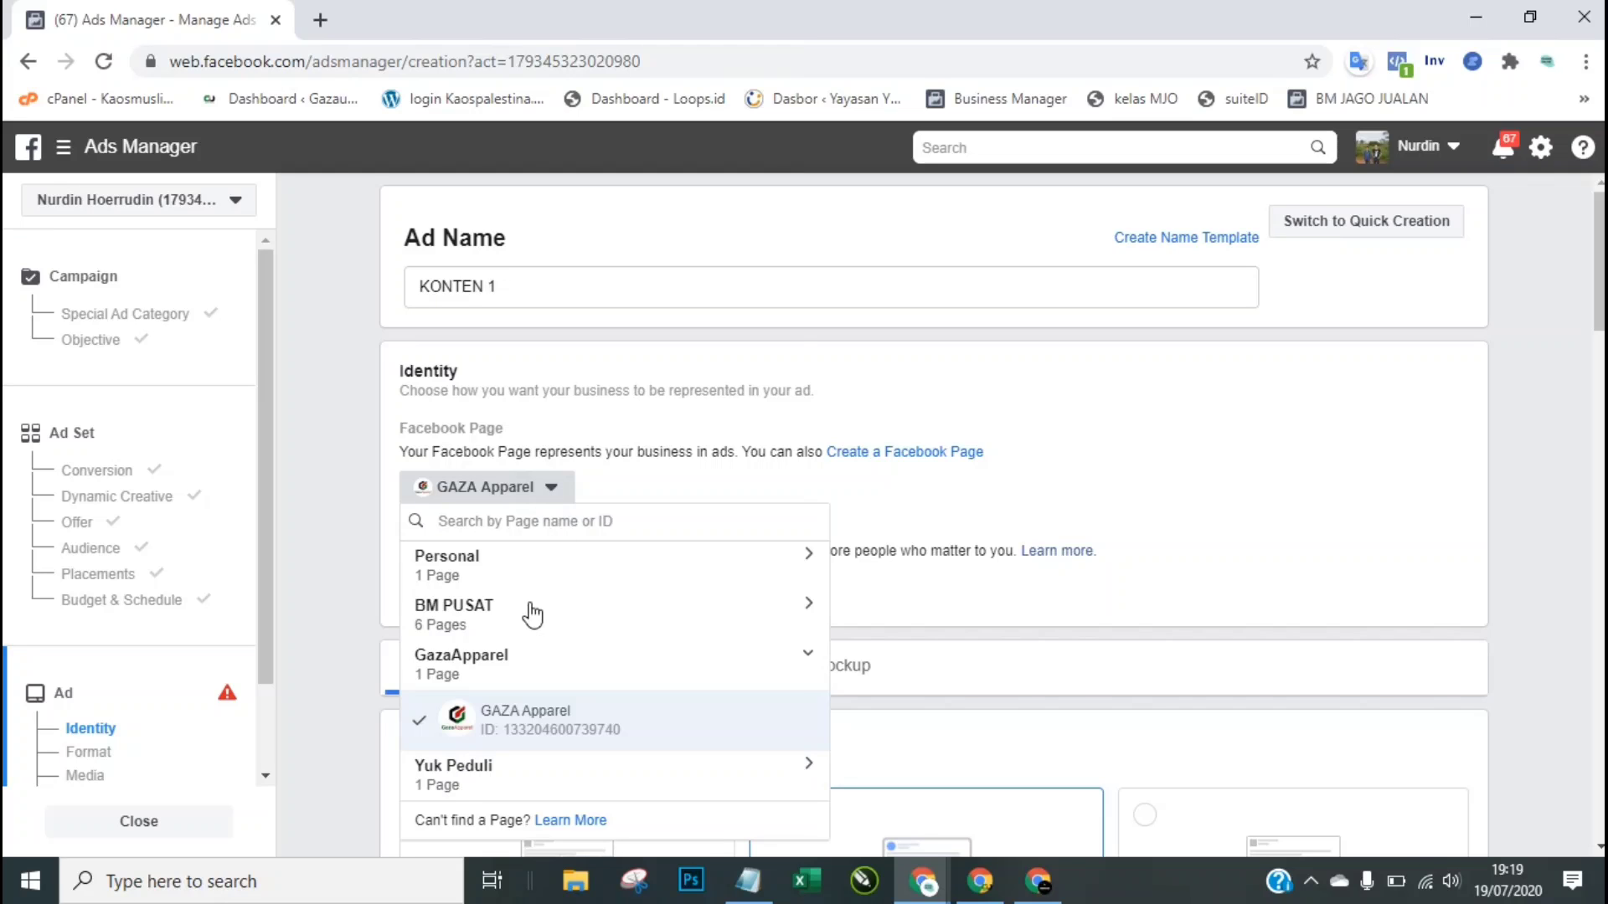
left_click(359, 507)
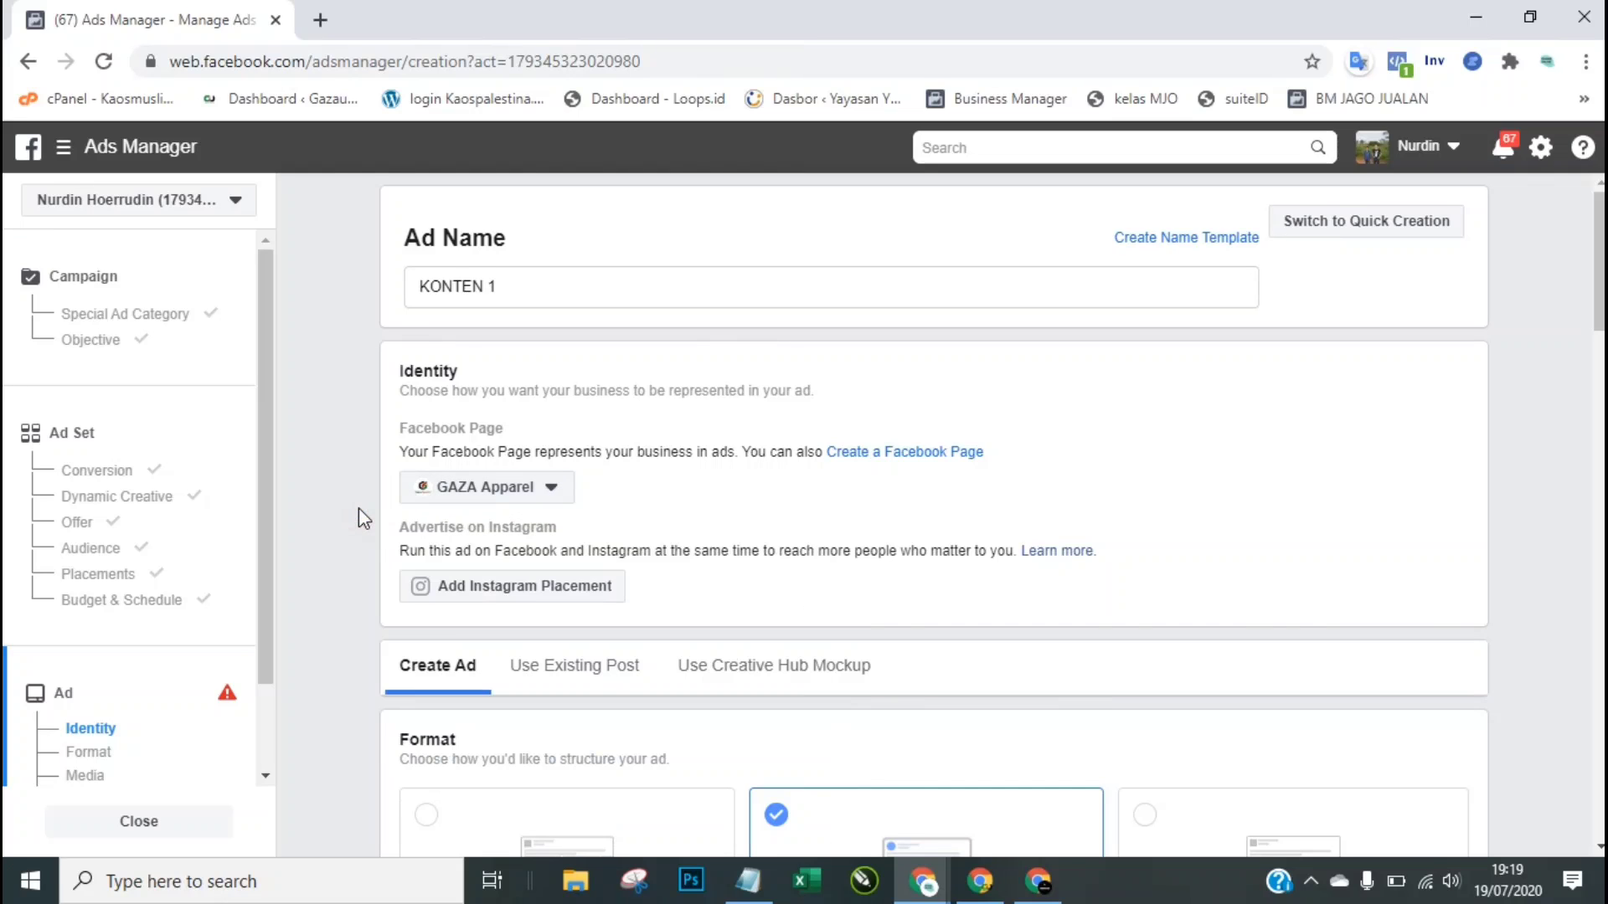
scroll(838, 515, "down", 1)
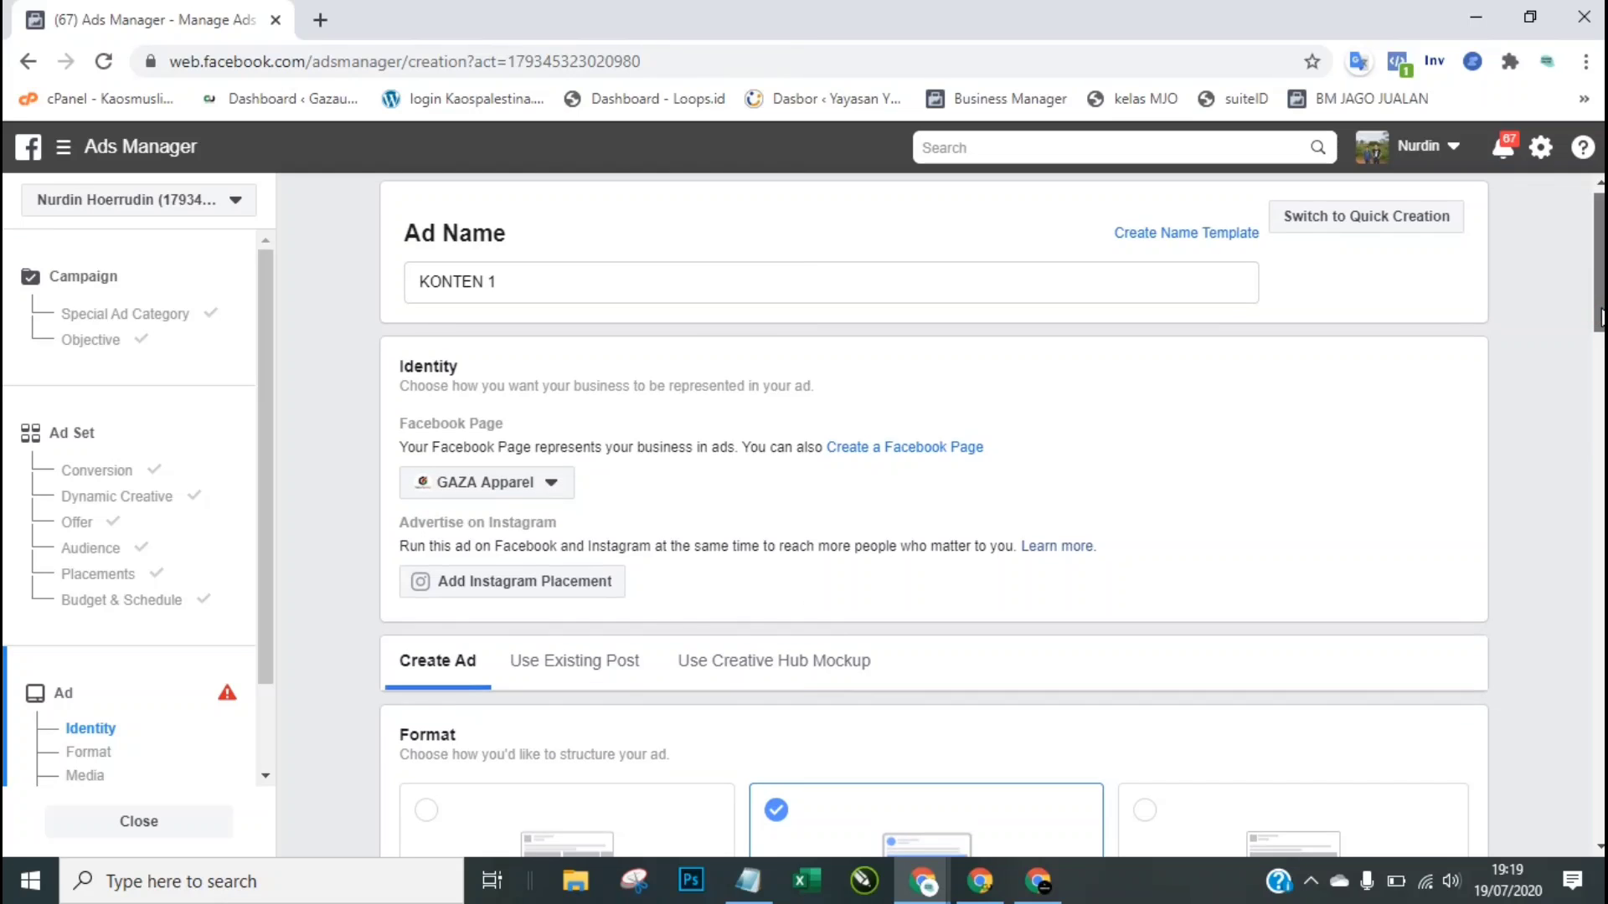
scroll(837, 515, "up", 2)
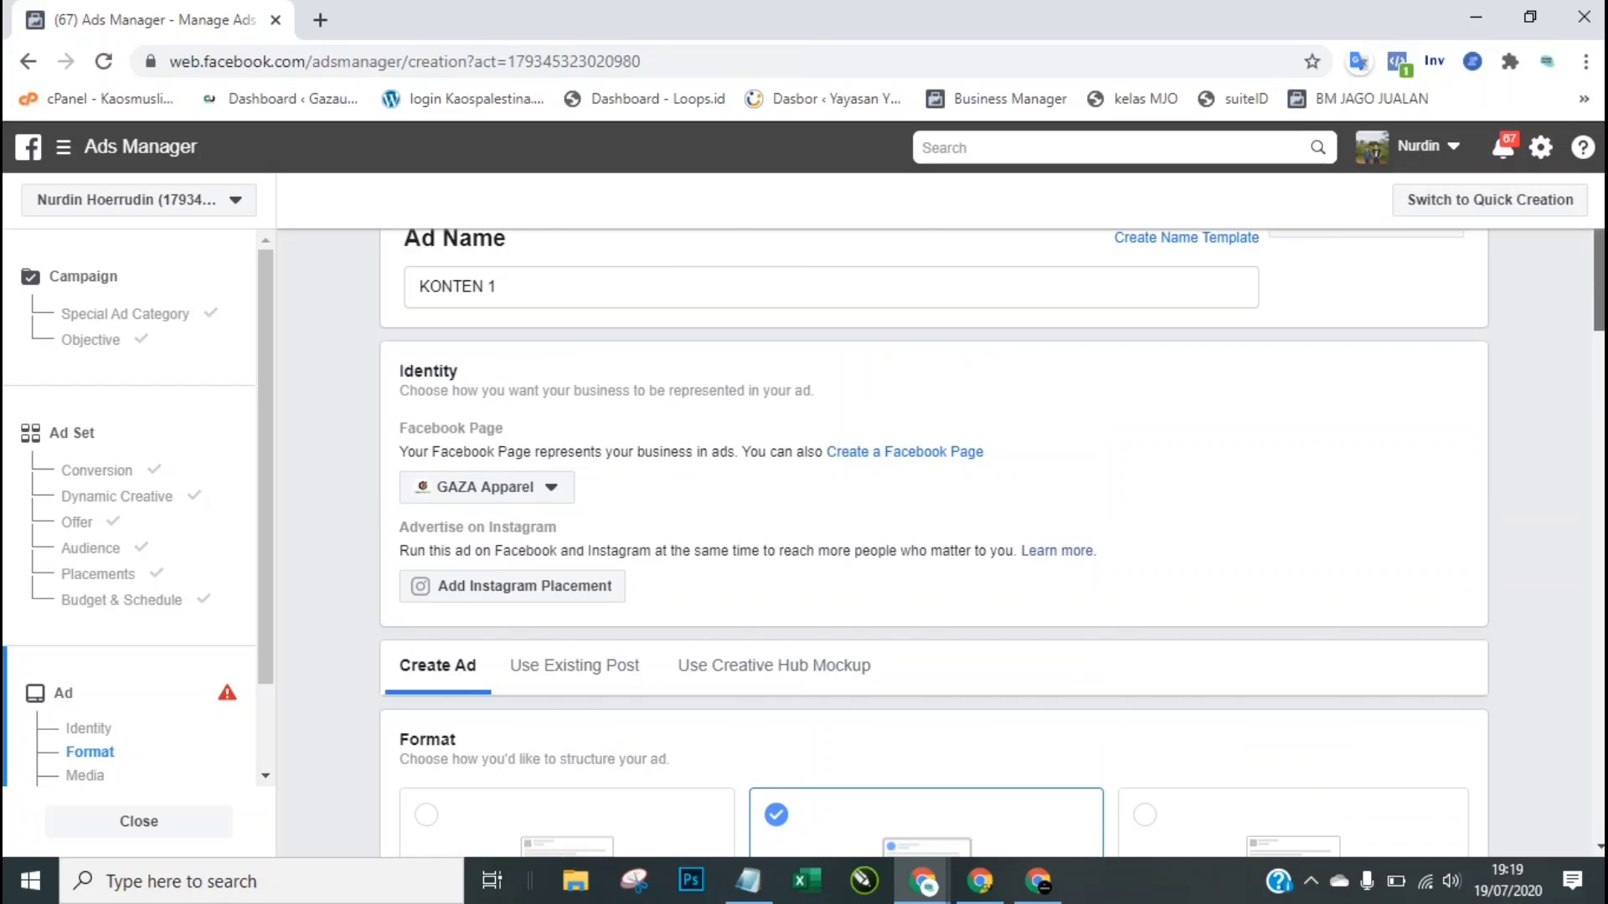
scroll(838, 515, "down", 3)
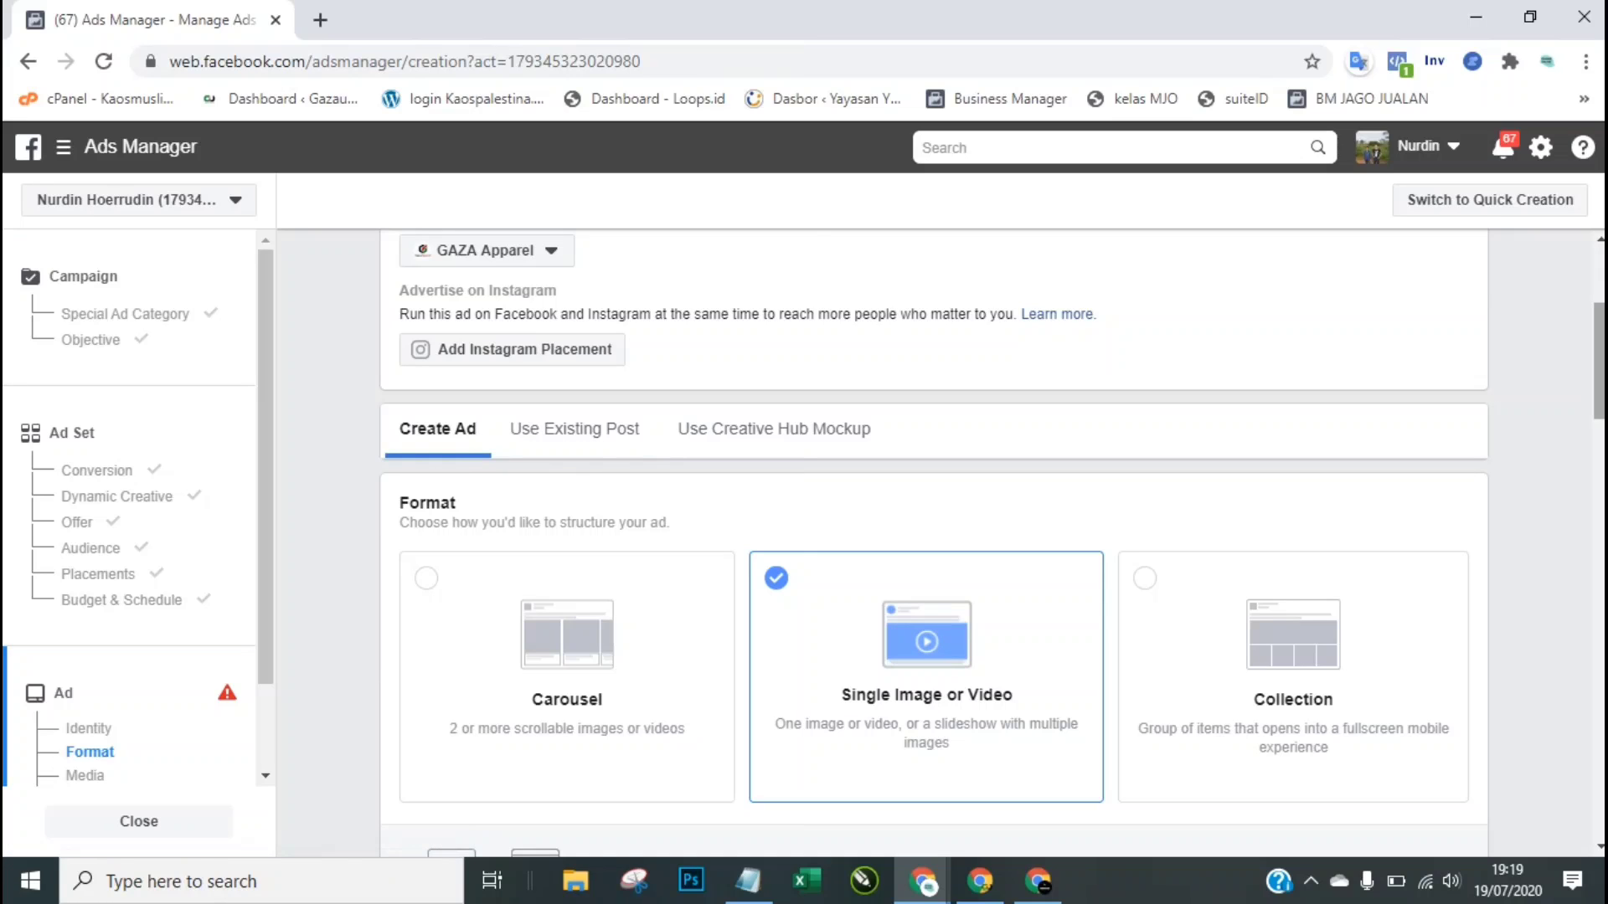
scroll(933, 544, "down", 2)
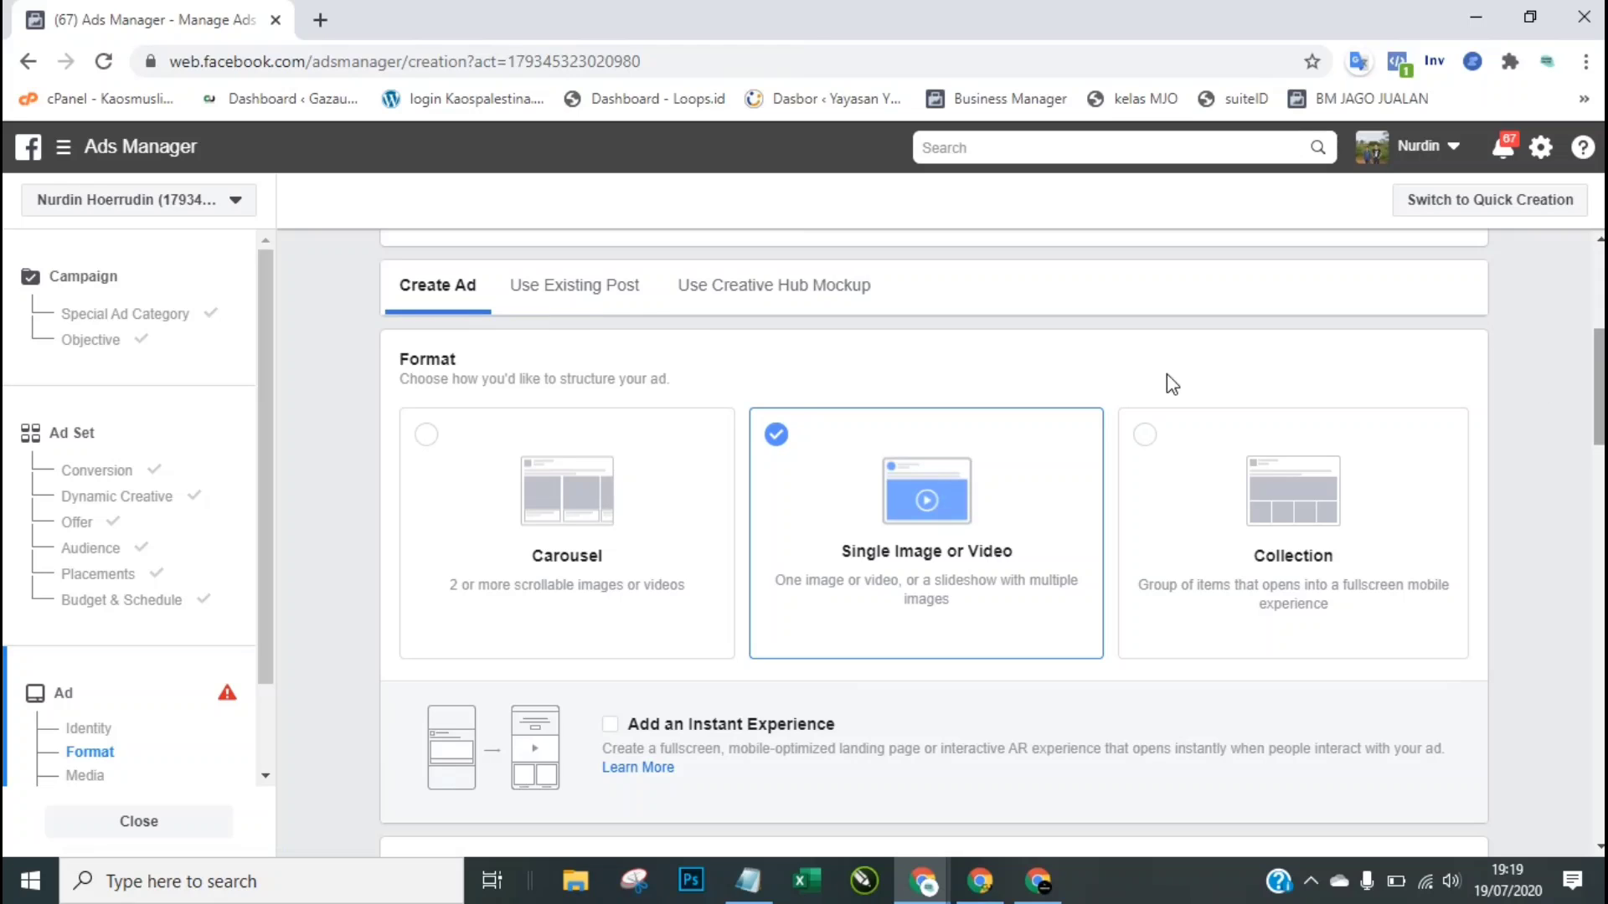
Step: Look at the Use Existing Post option for the ad, then return to Create Ad
left_click(551, 300)
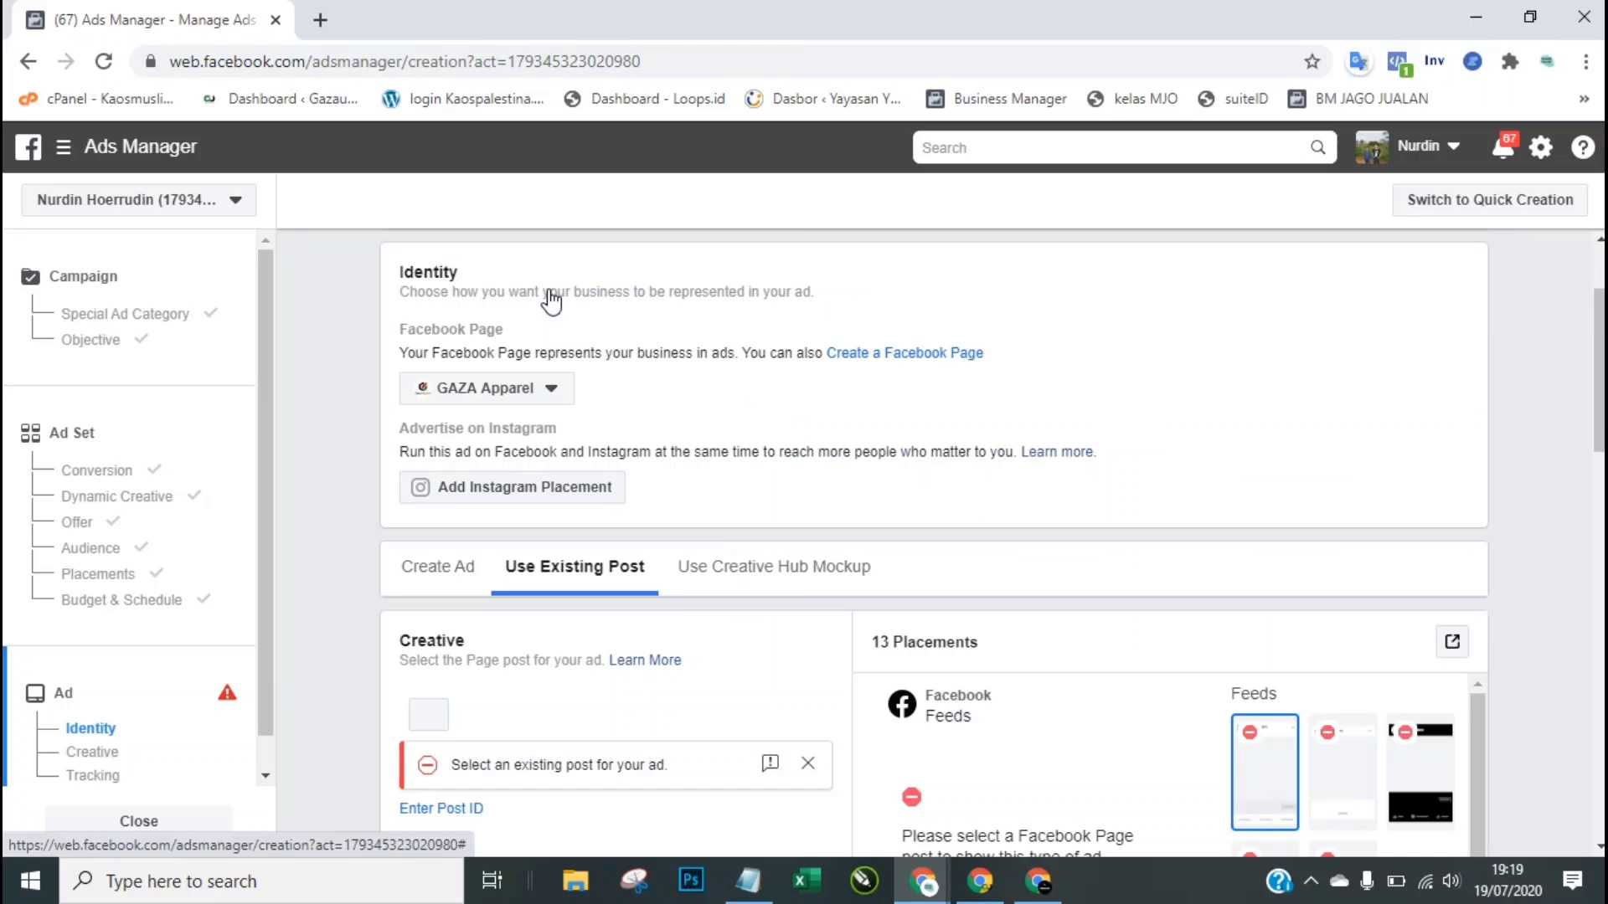
left_click(329, 553)
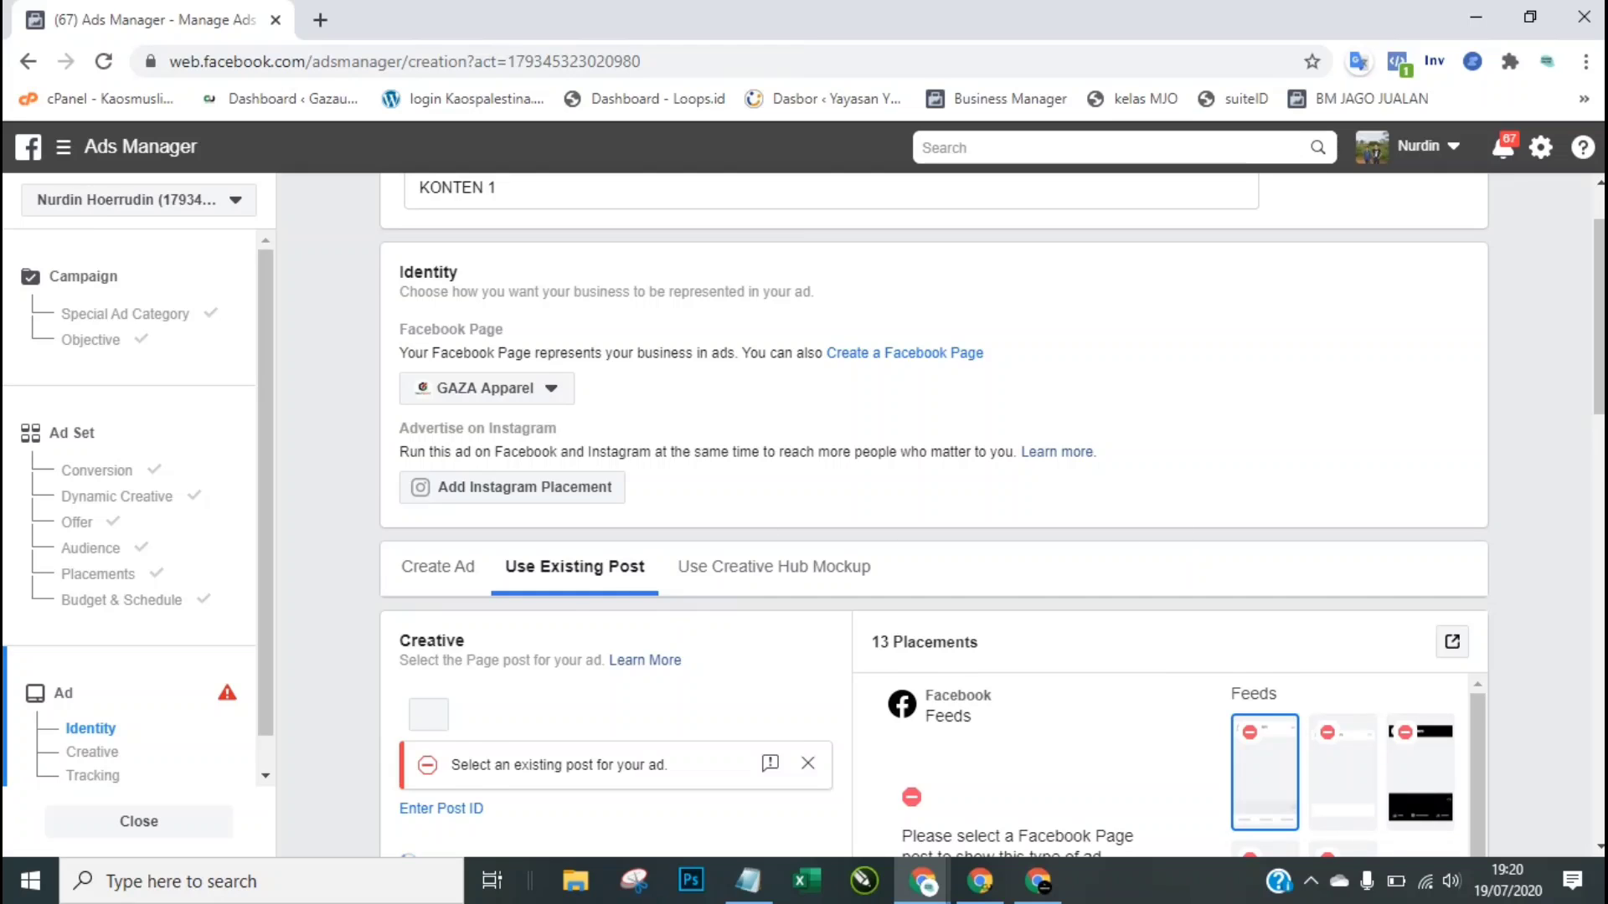
scroll(940, 510, "down", 3)
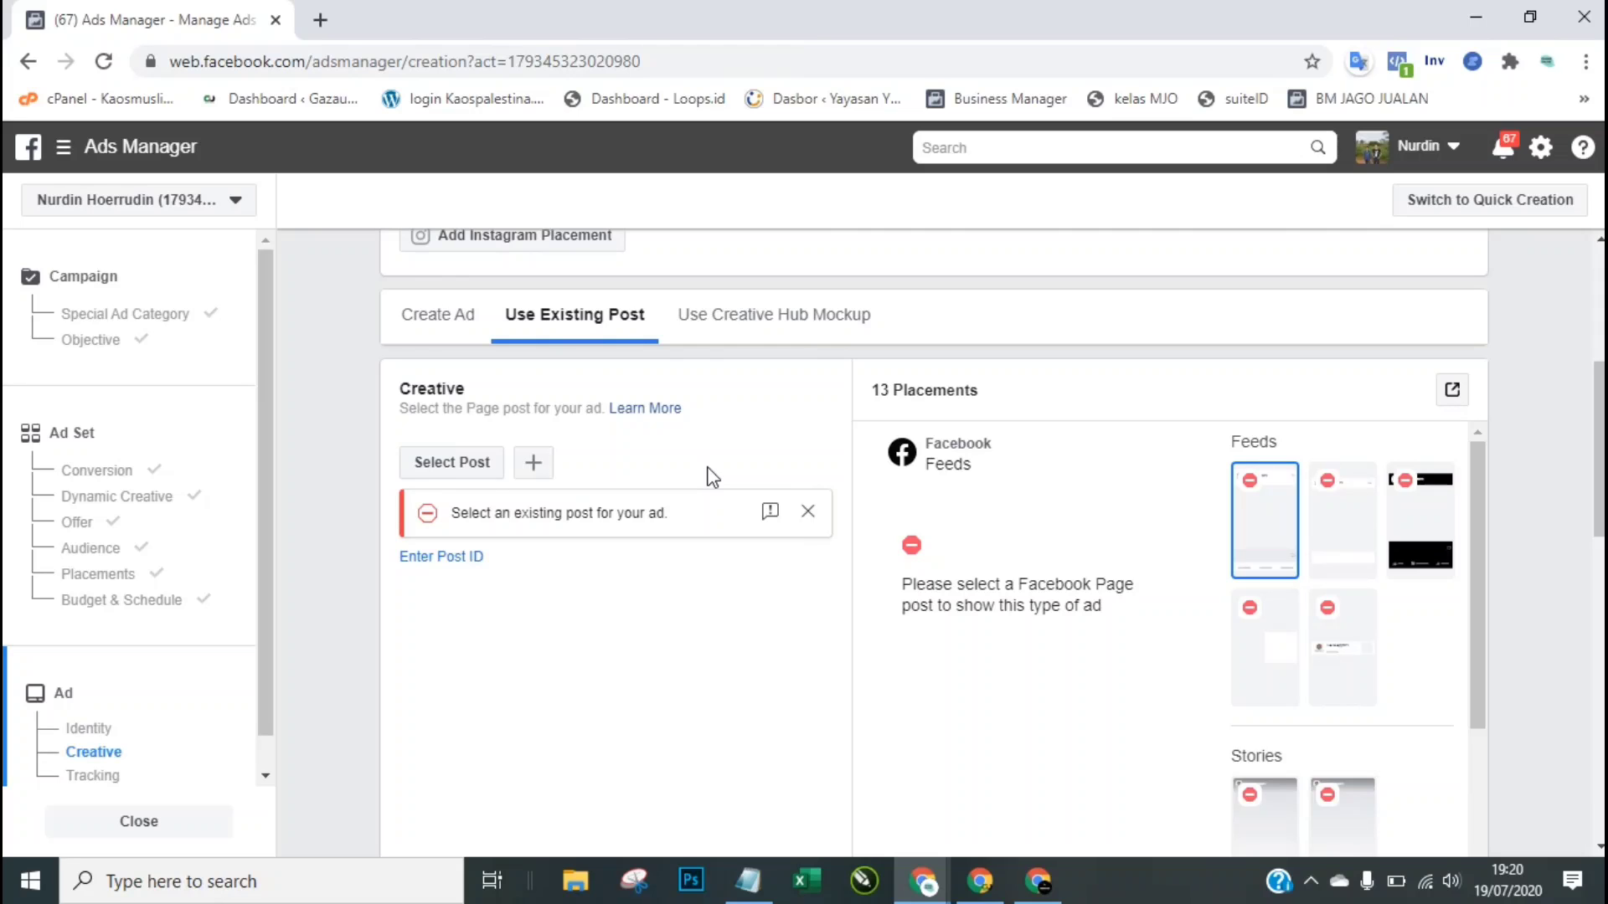
left_click(440, 327)
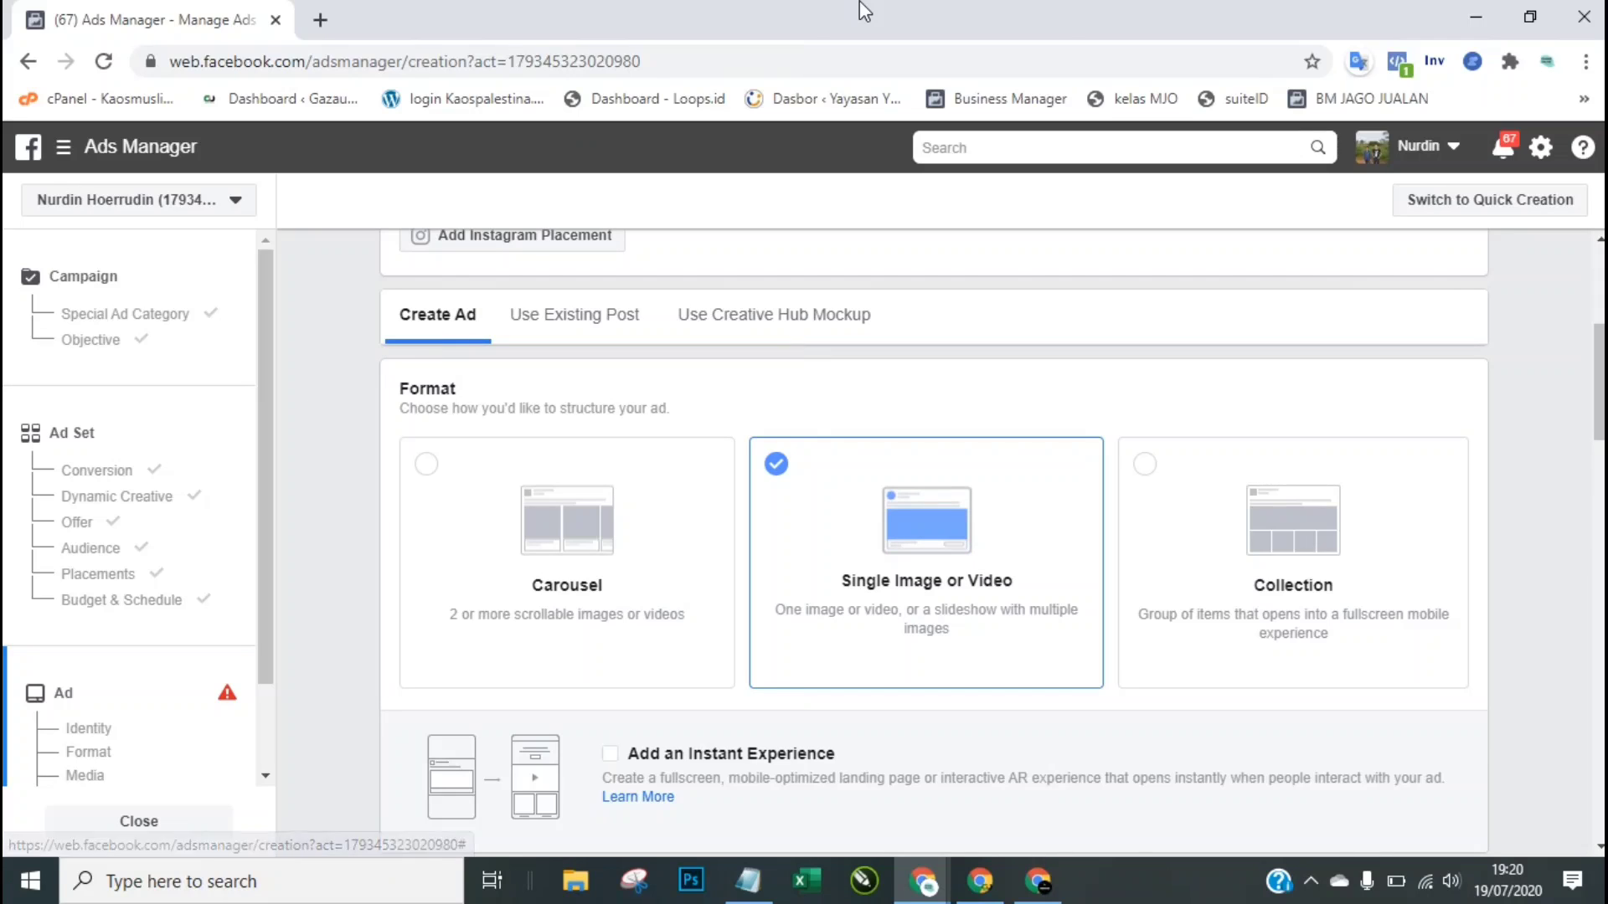
mouse_move(859, 3)
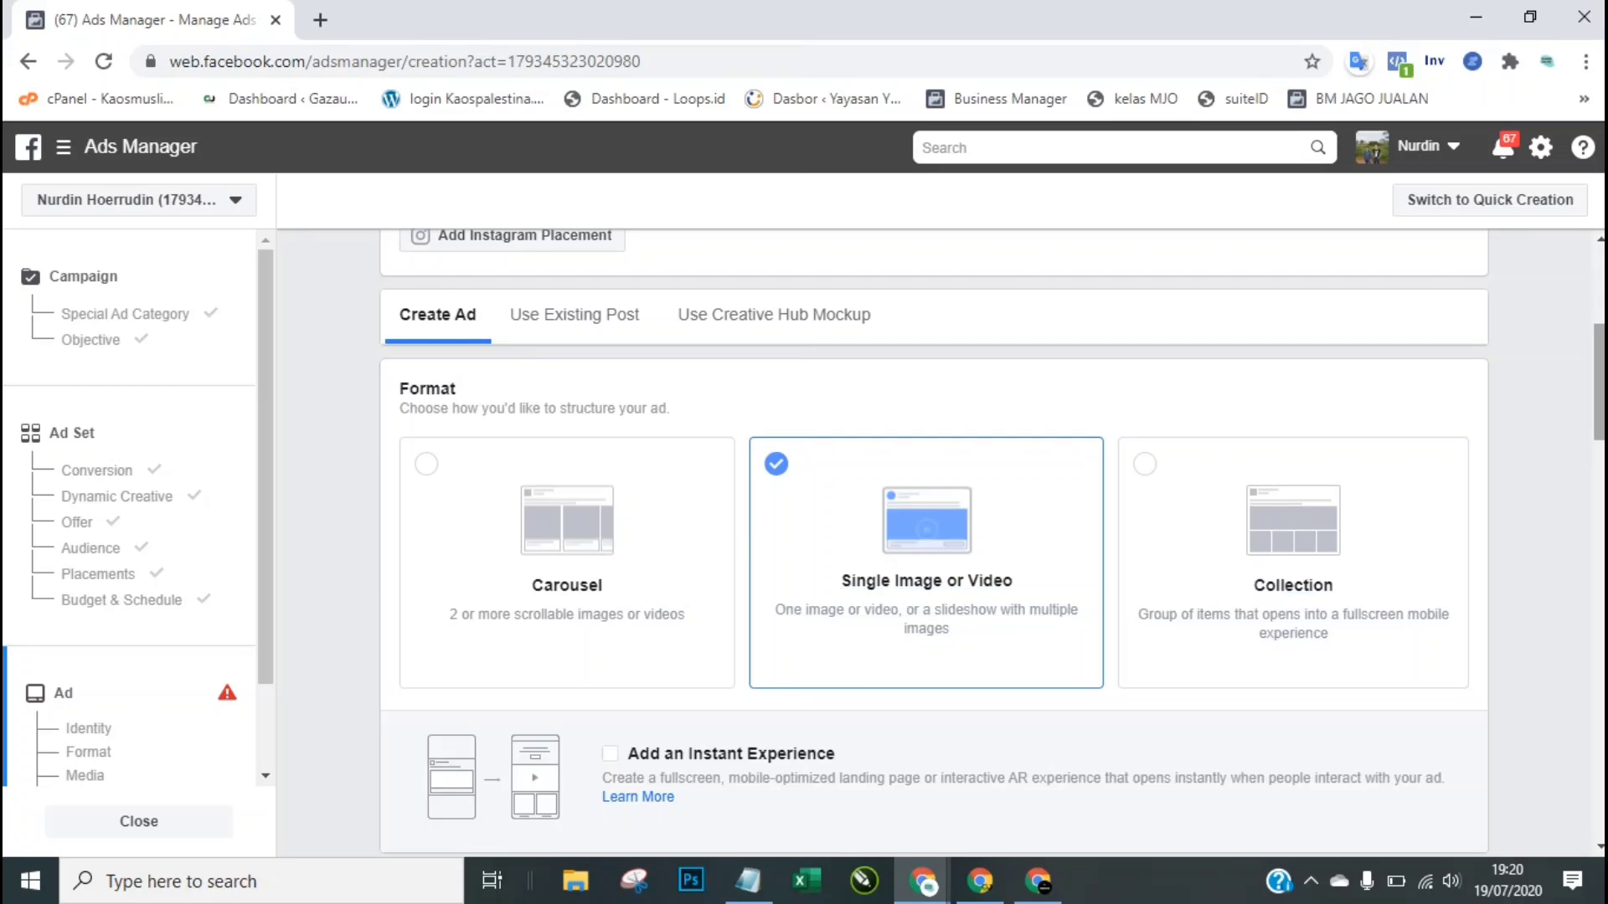
Step: Start adding a video as the media of the single image or video ad
scroll(1159, 564, "down", 3)
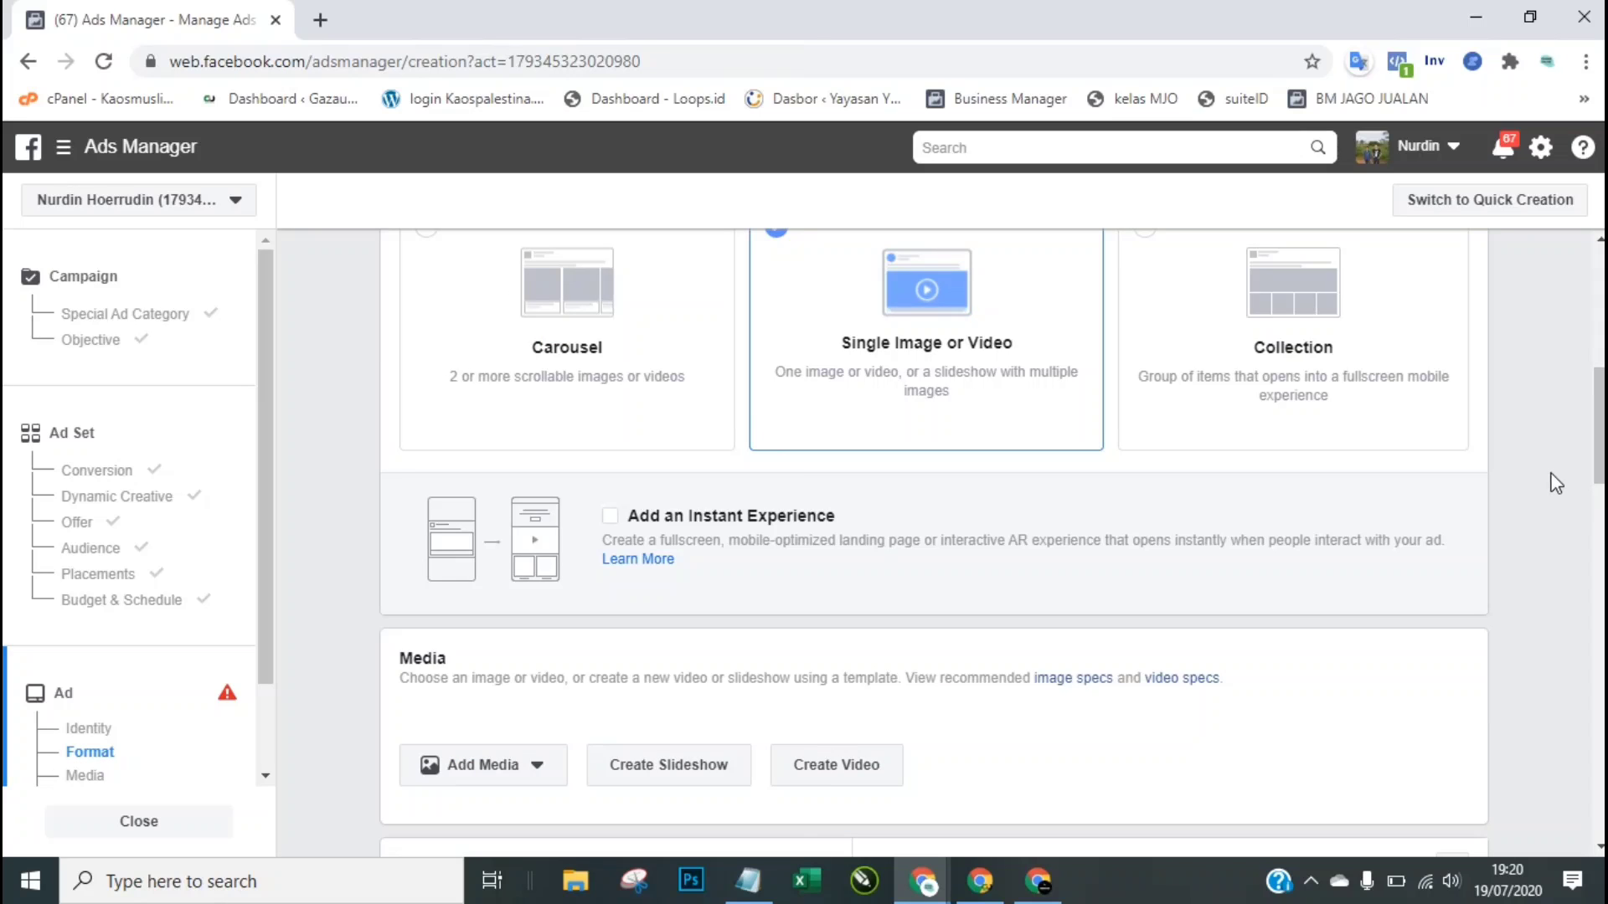
scroll(1549, 482, "down", 5)
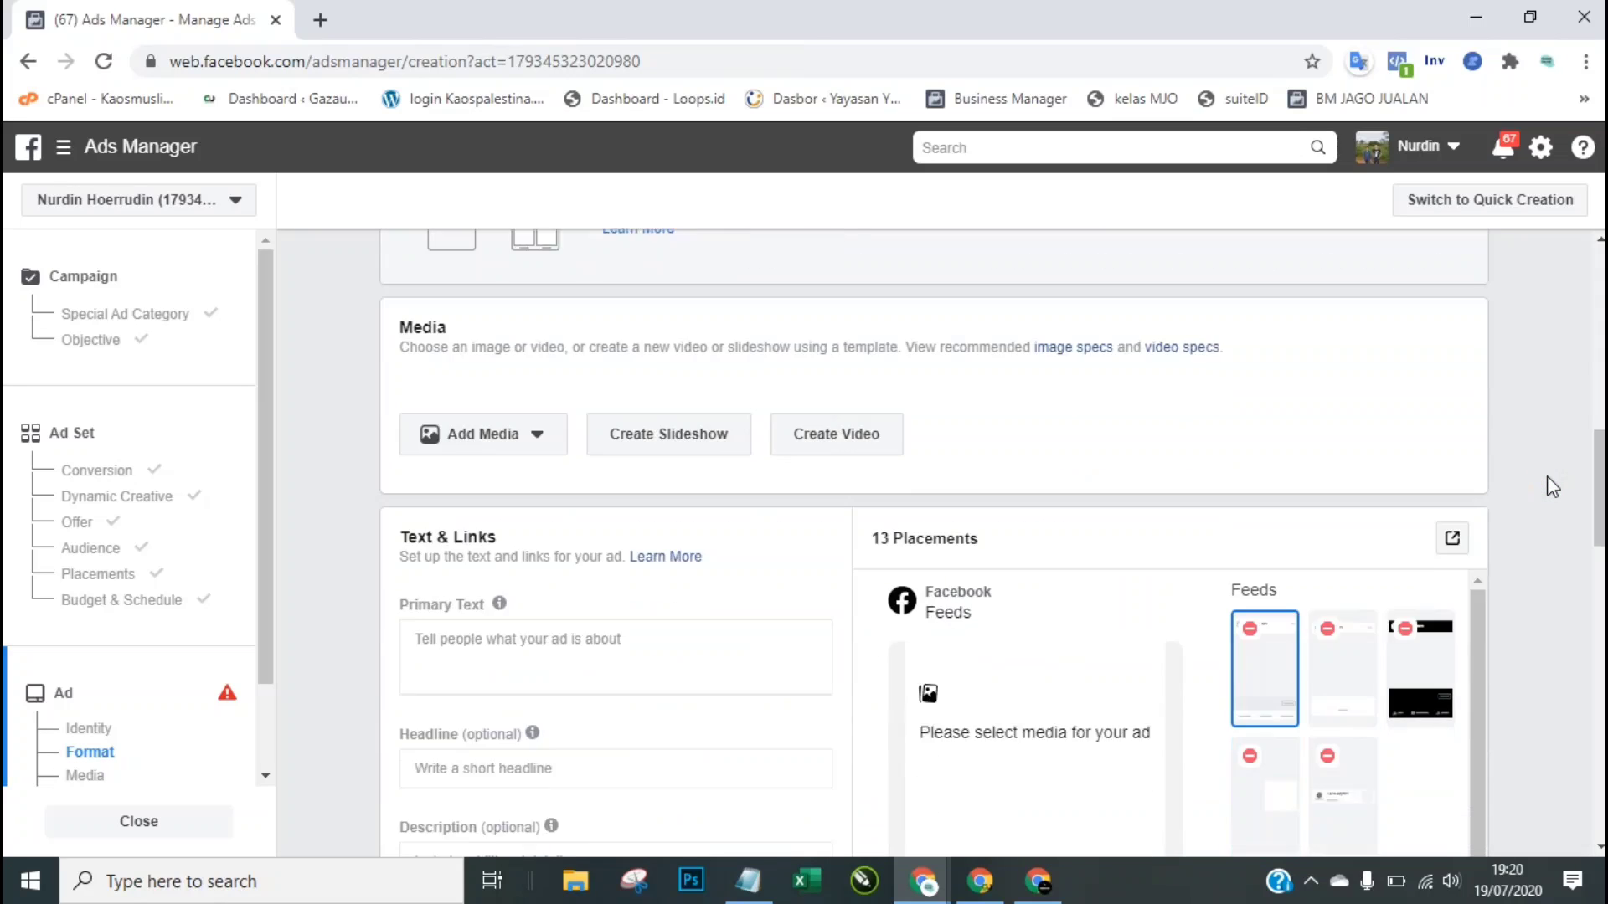
scroll(1549, 481, "up", 1)
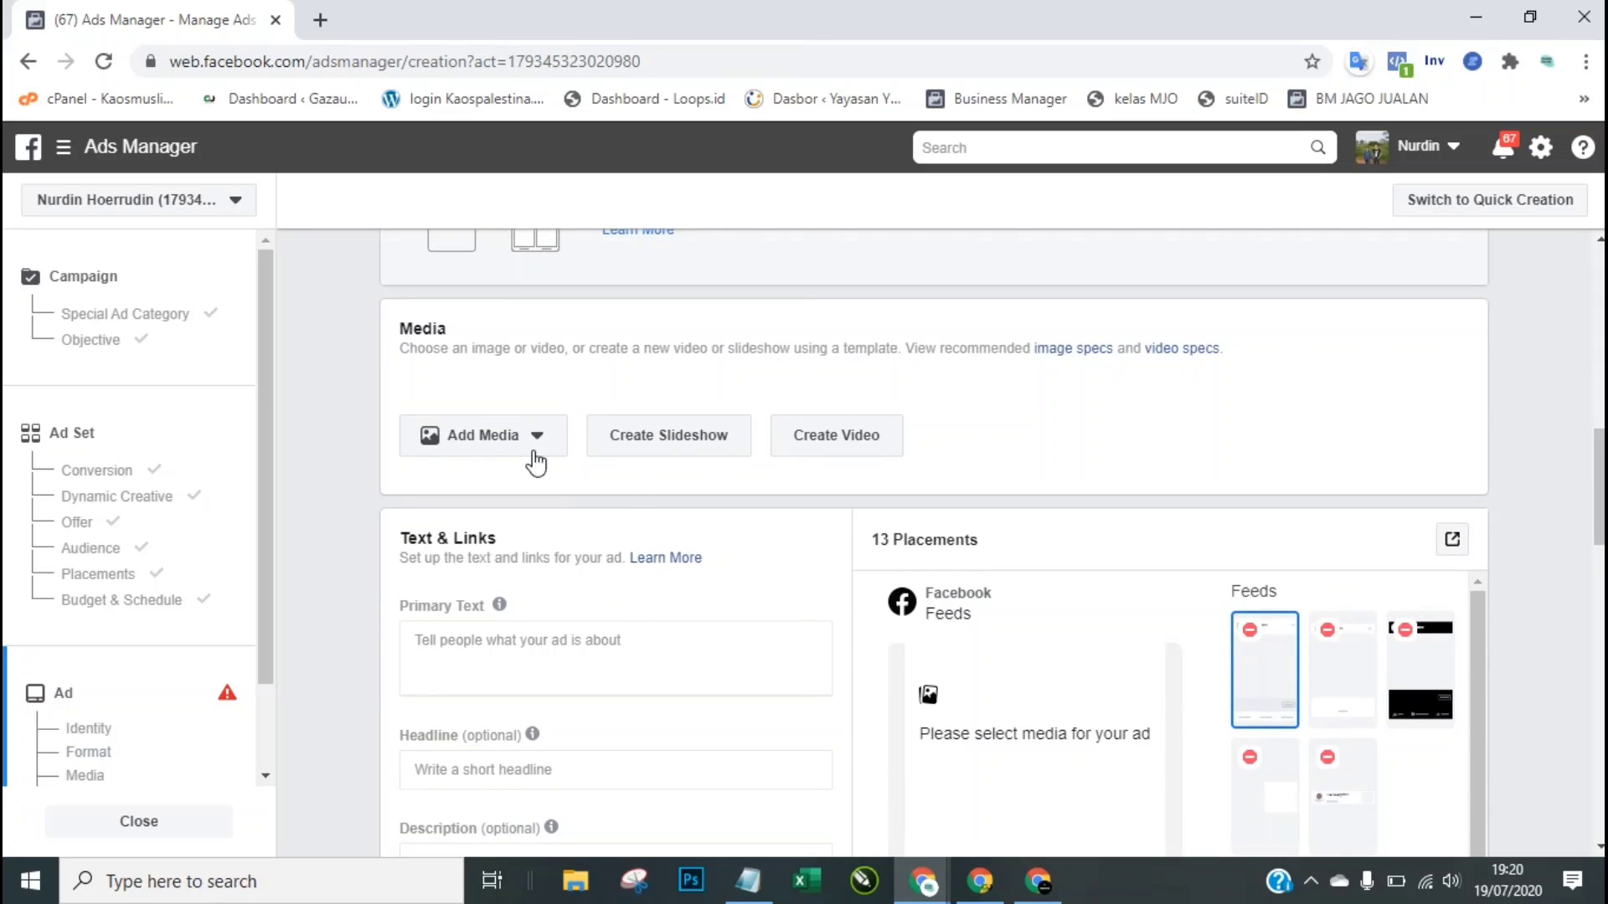
left_click(477, 442)
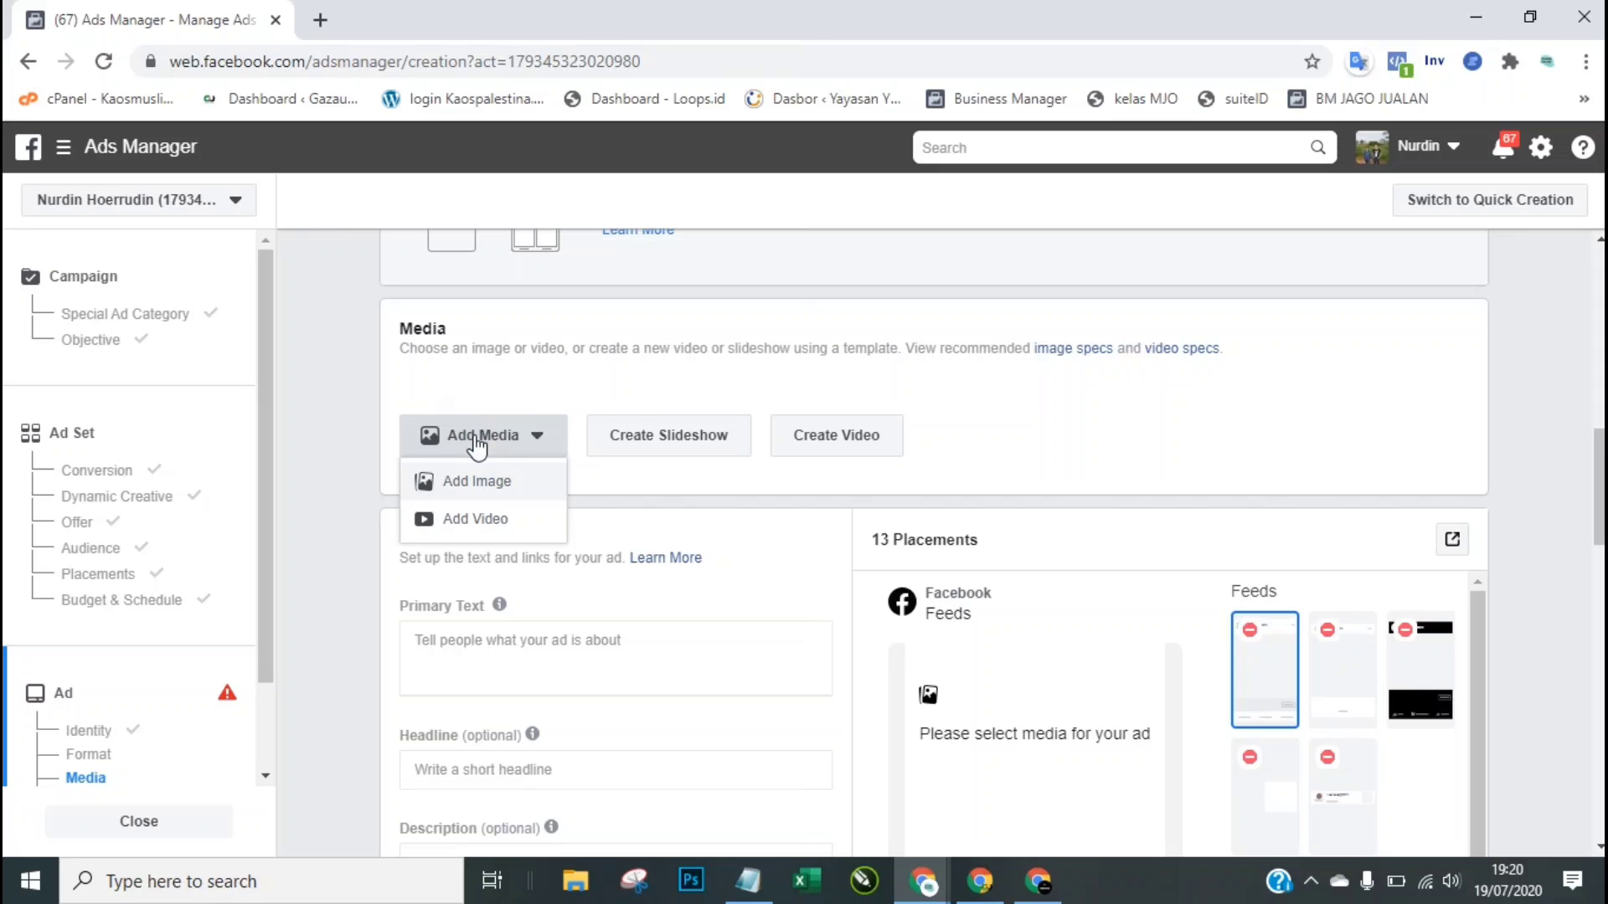
left_click(461, 529)
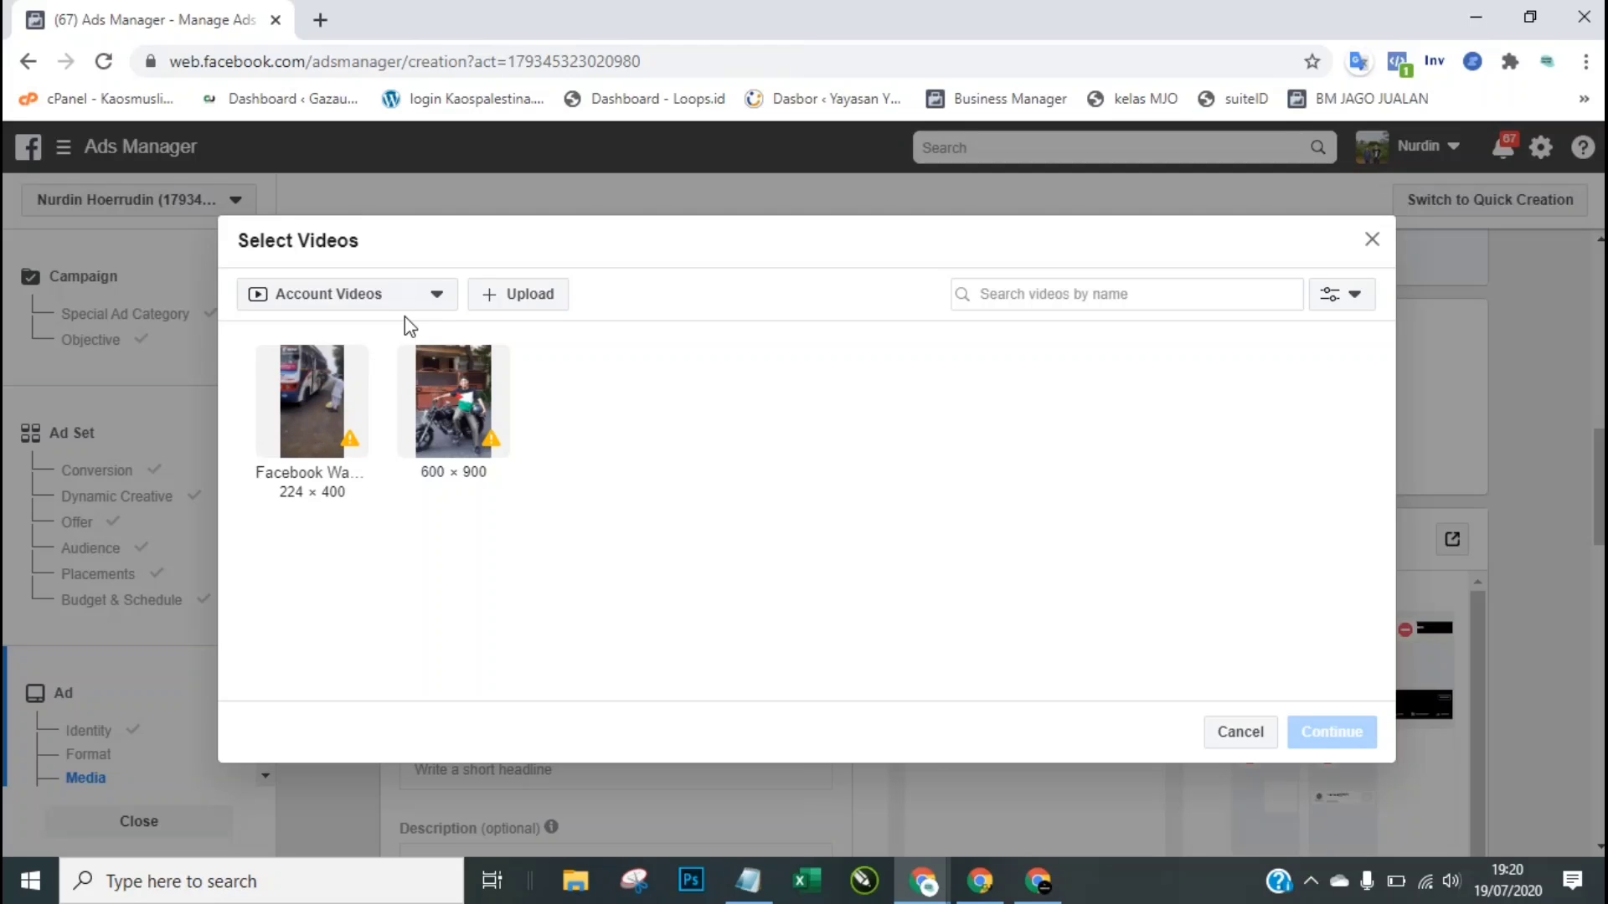
Step: Browse the Business Videos, Account Videos and Page Videos sources, ending on Account Videos
left_click(431, 301)
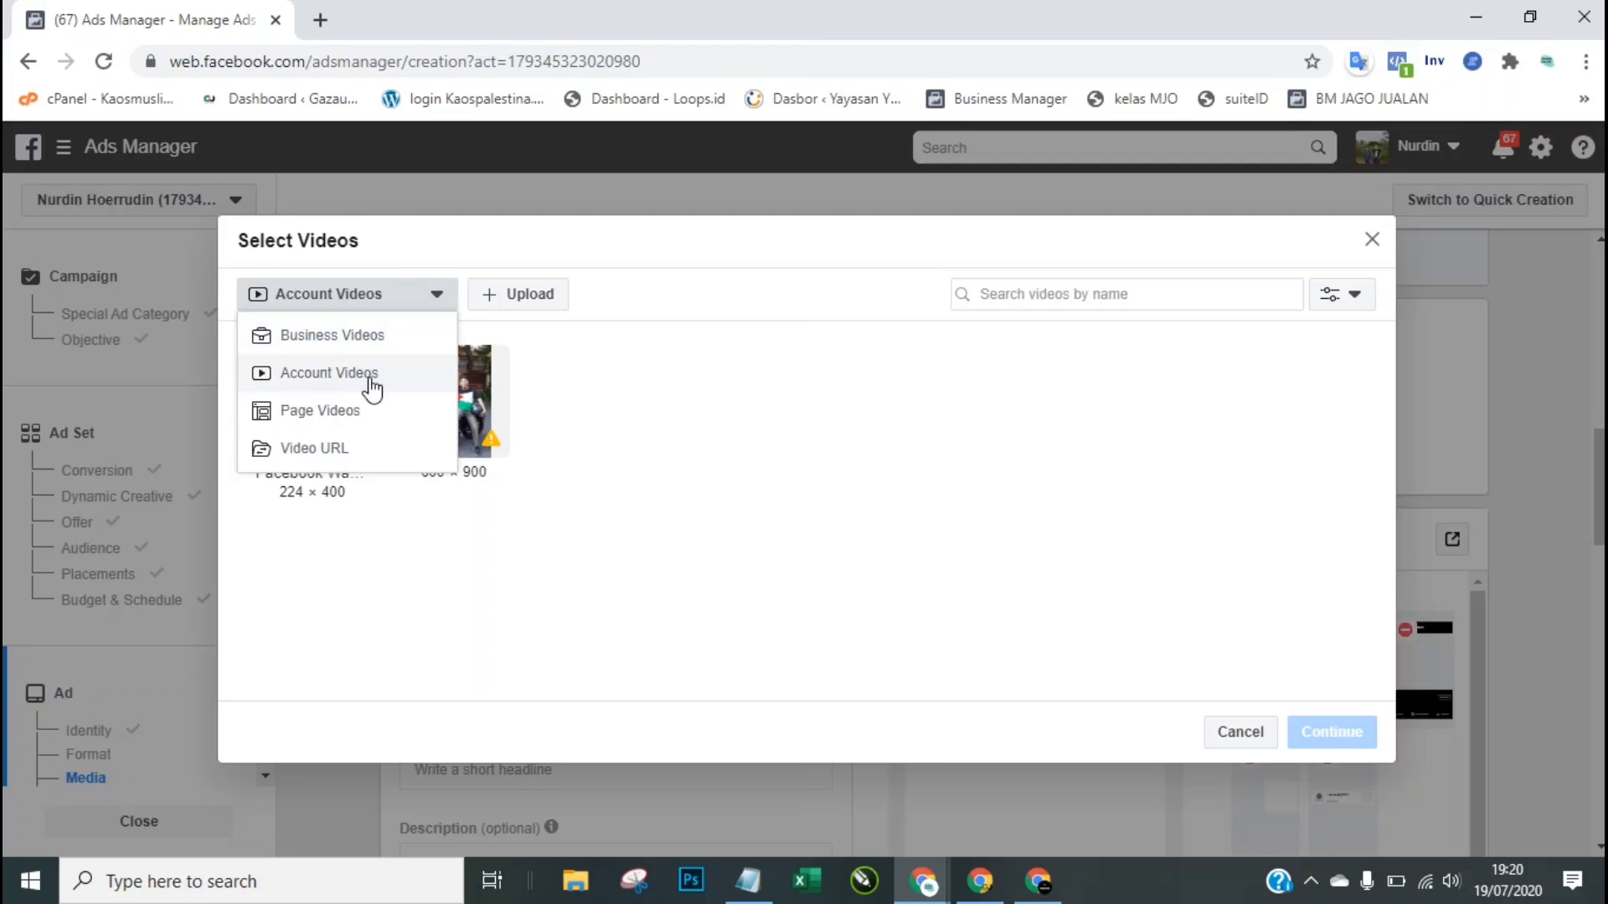
left_click(387, 340)
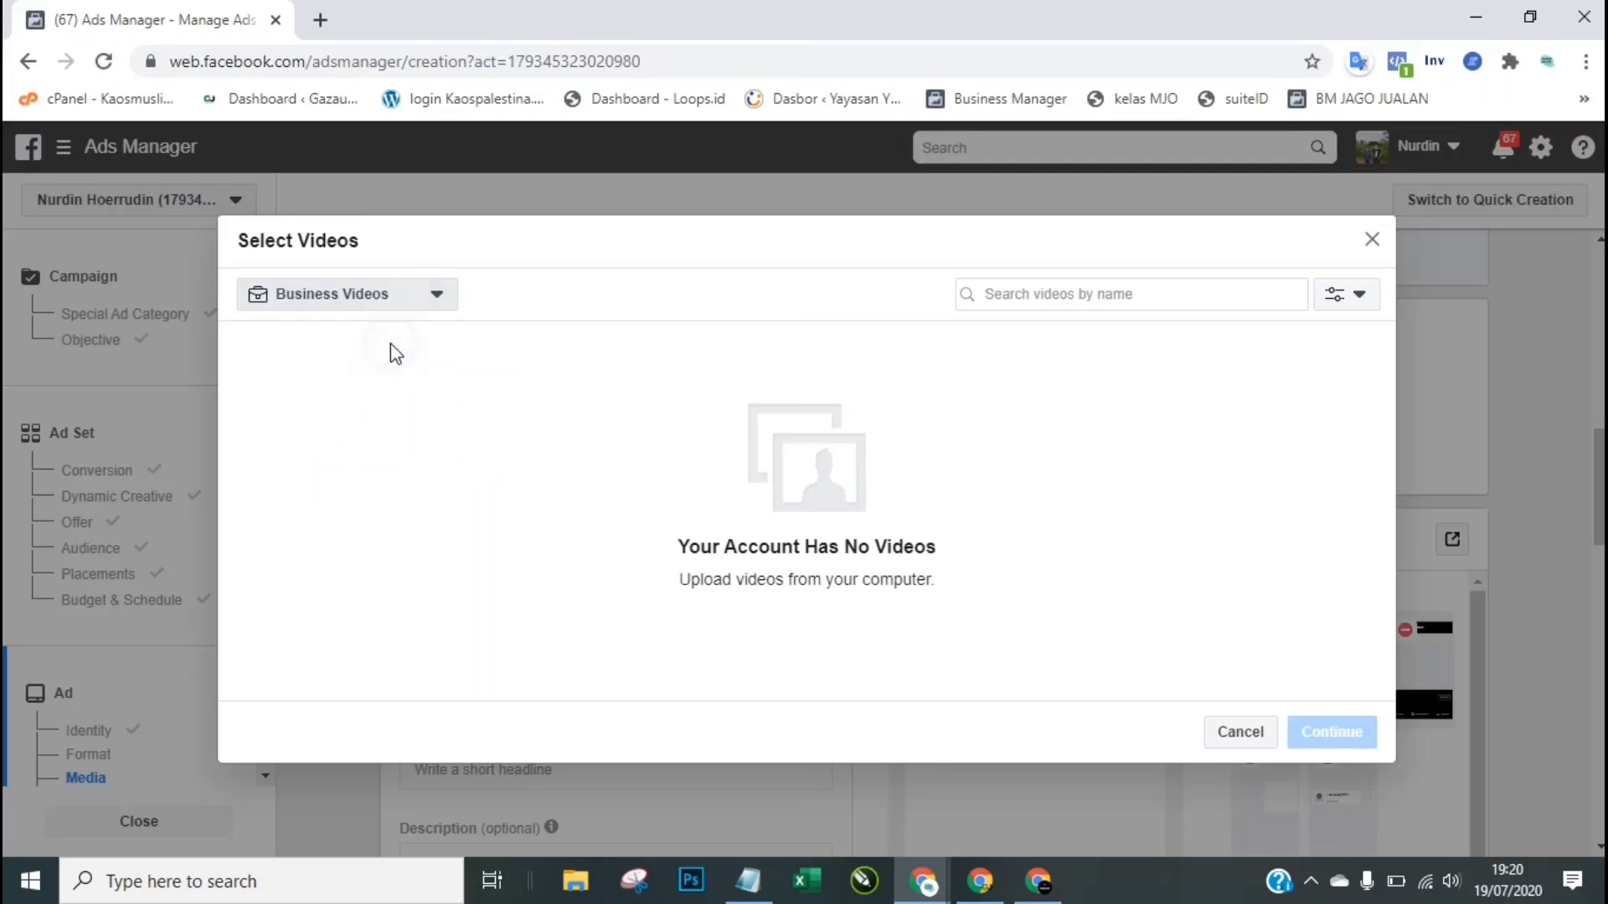
left_click(344, 307)
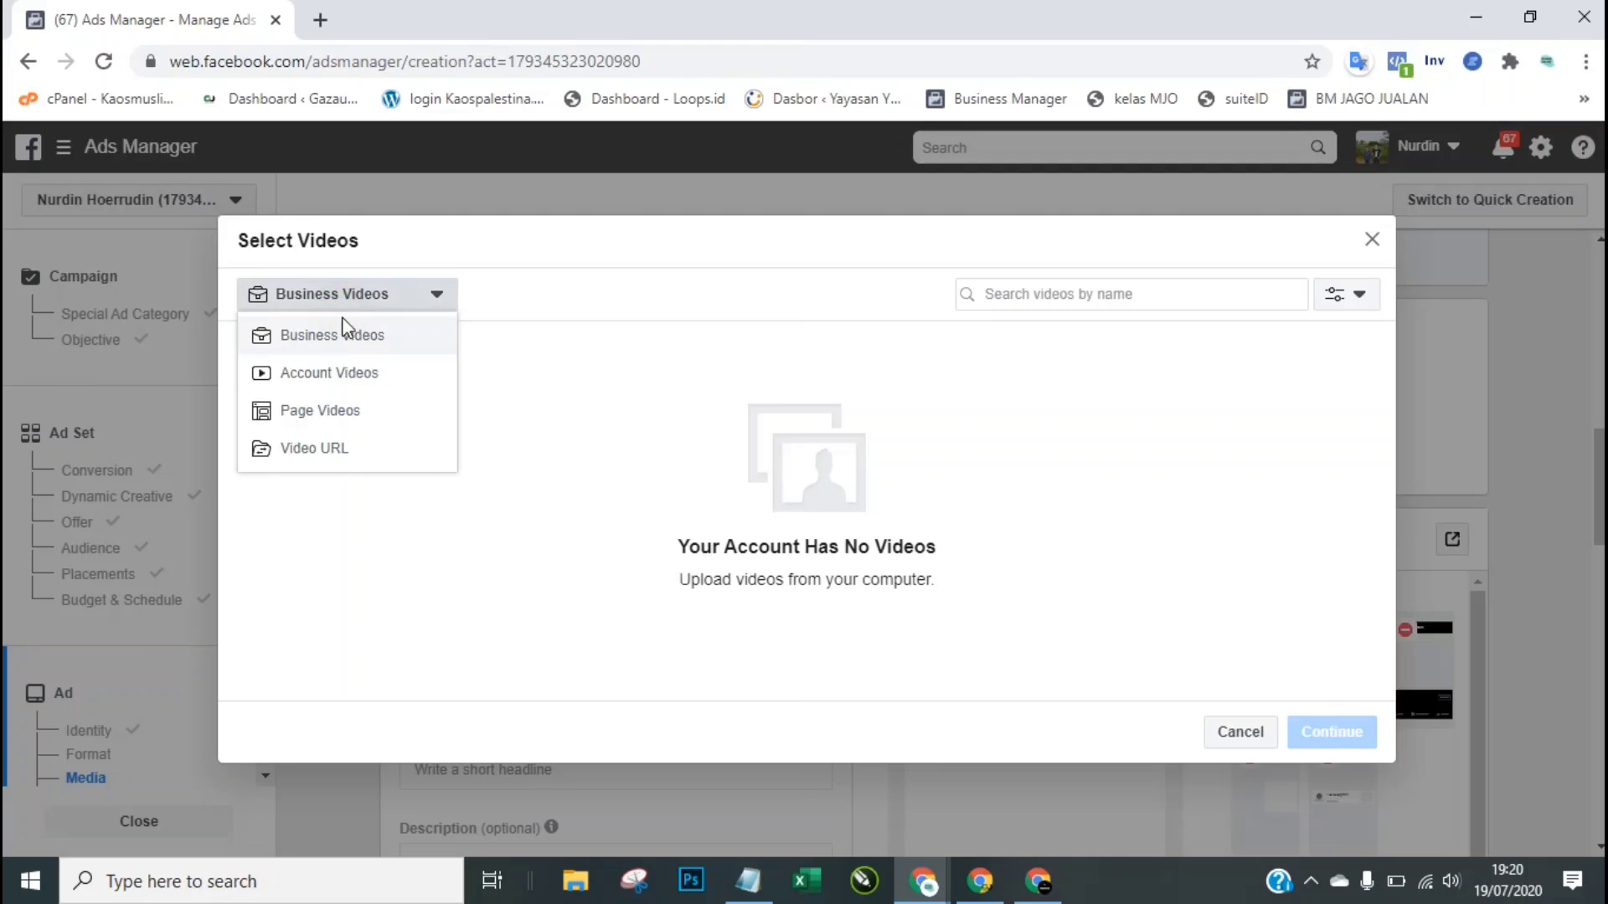
left_click(343, 385)
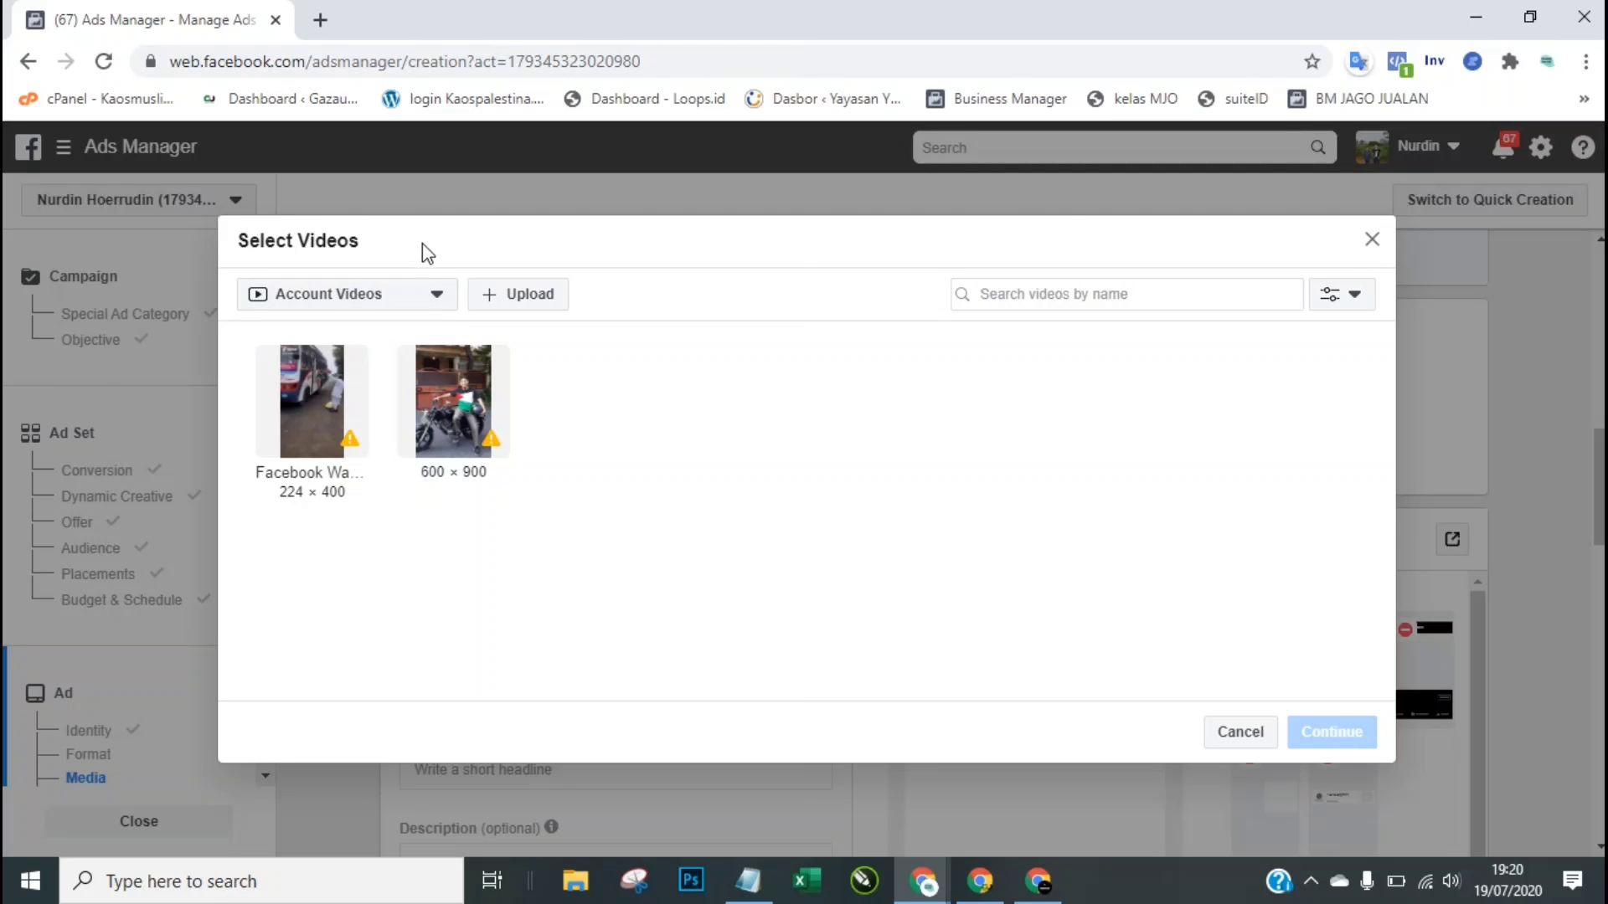
left_click(384, 308)
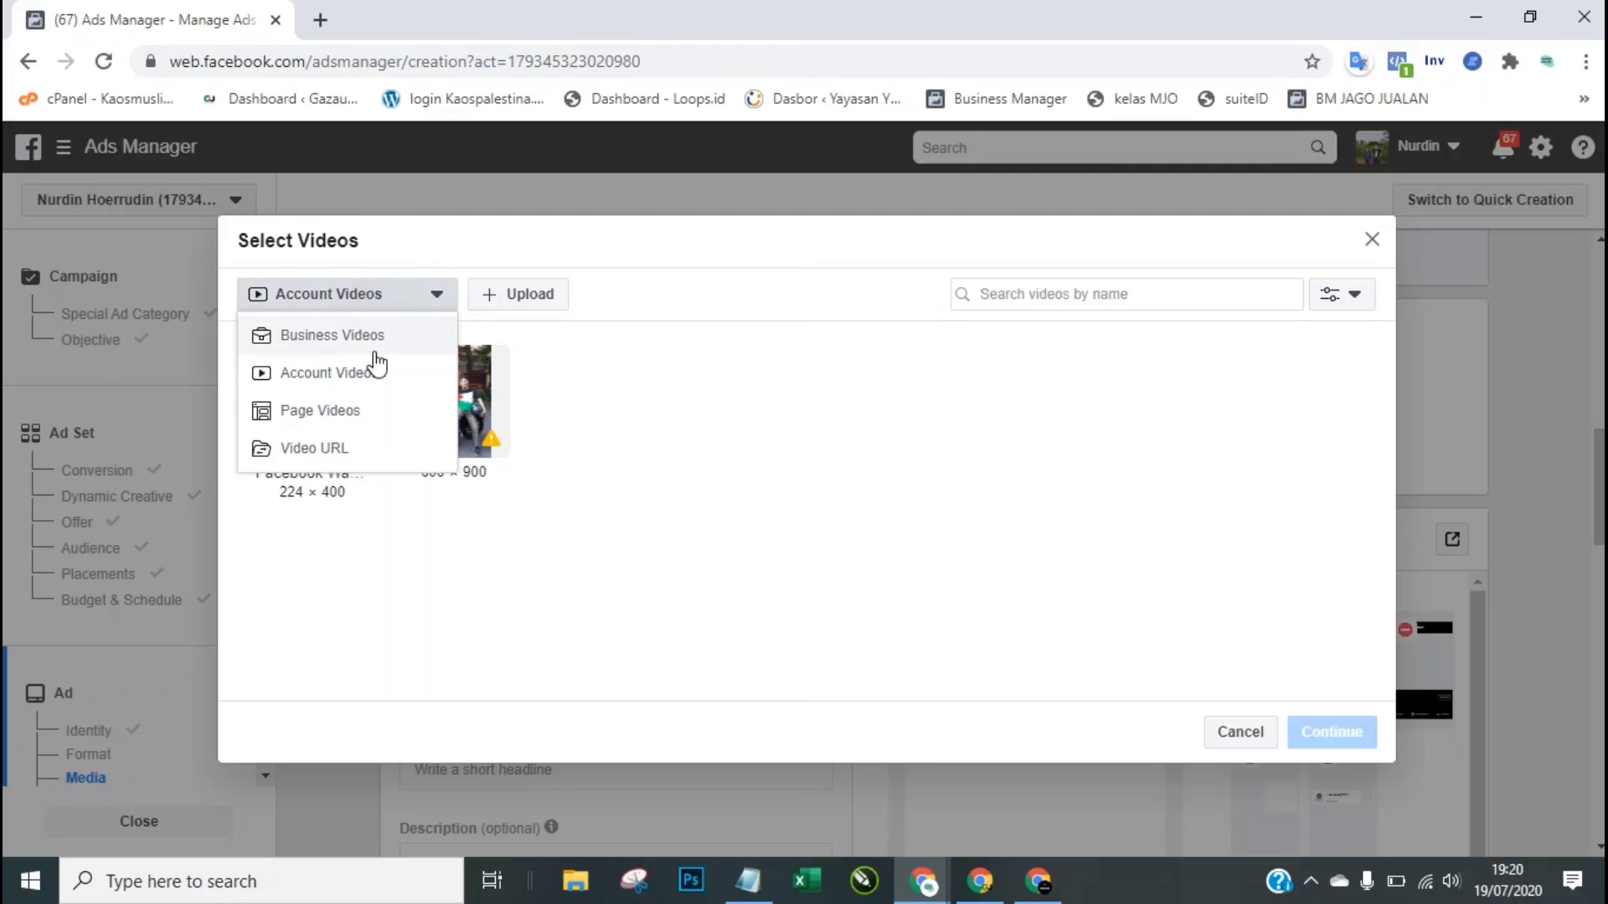
left_click(349, 413)
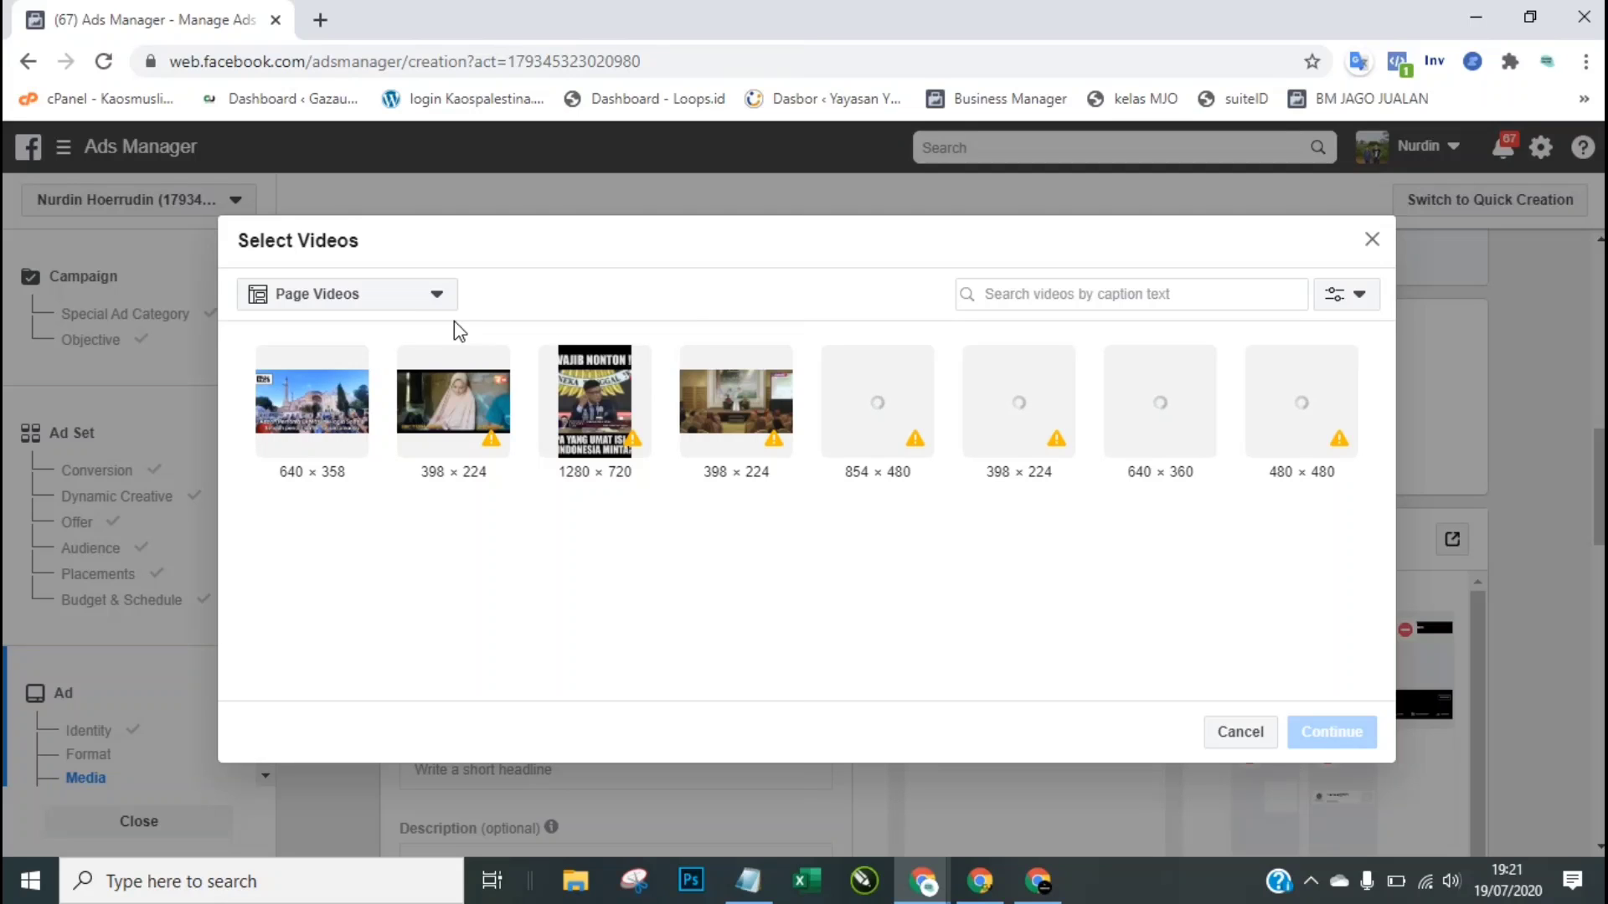
left_click(417, 314)
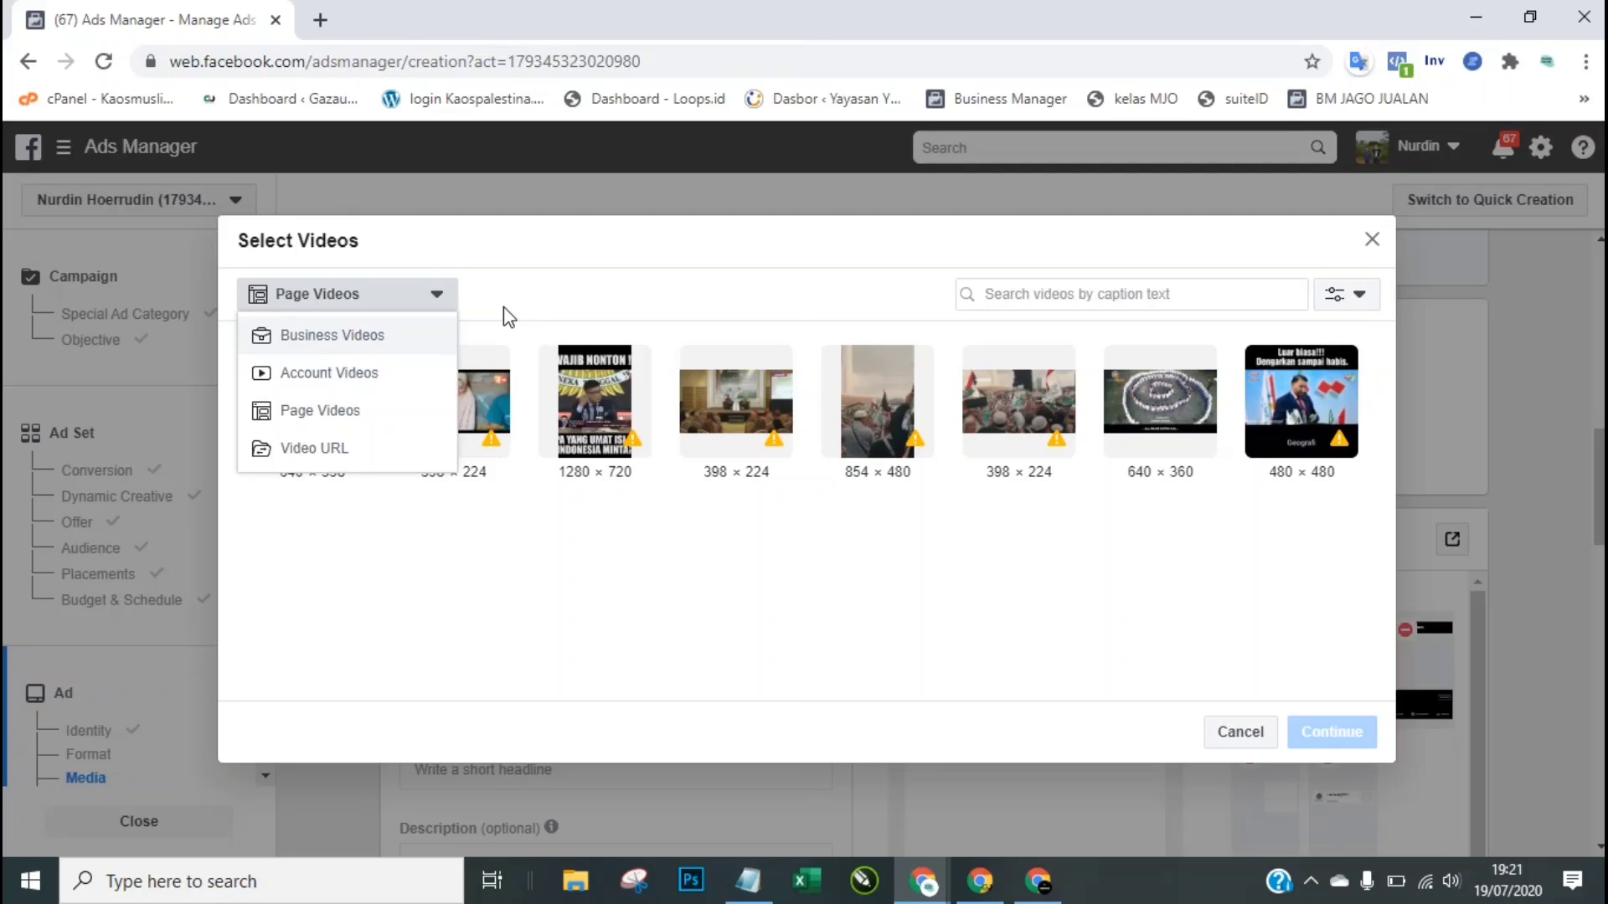
left_click(373, 373)
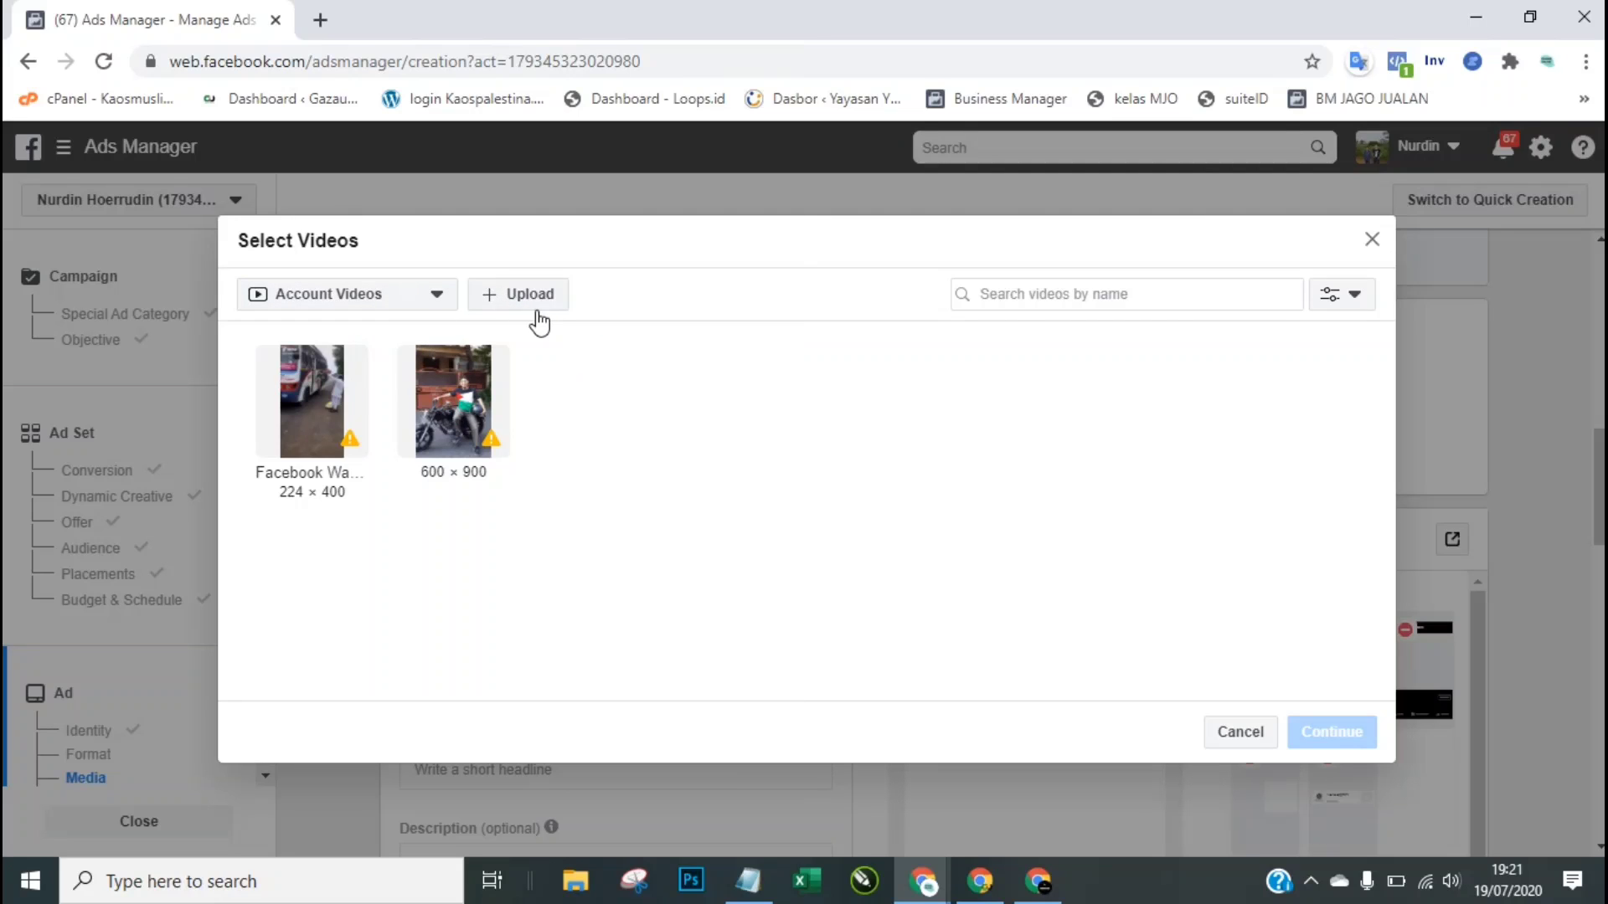
Step: Upload the "long dress" video from the wearby folder on the Desktop as the ad's media
left_click(535, 306)
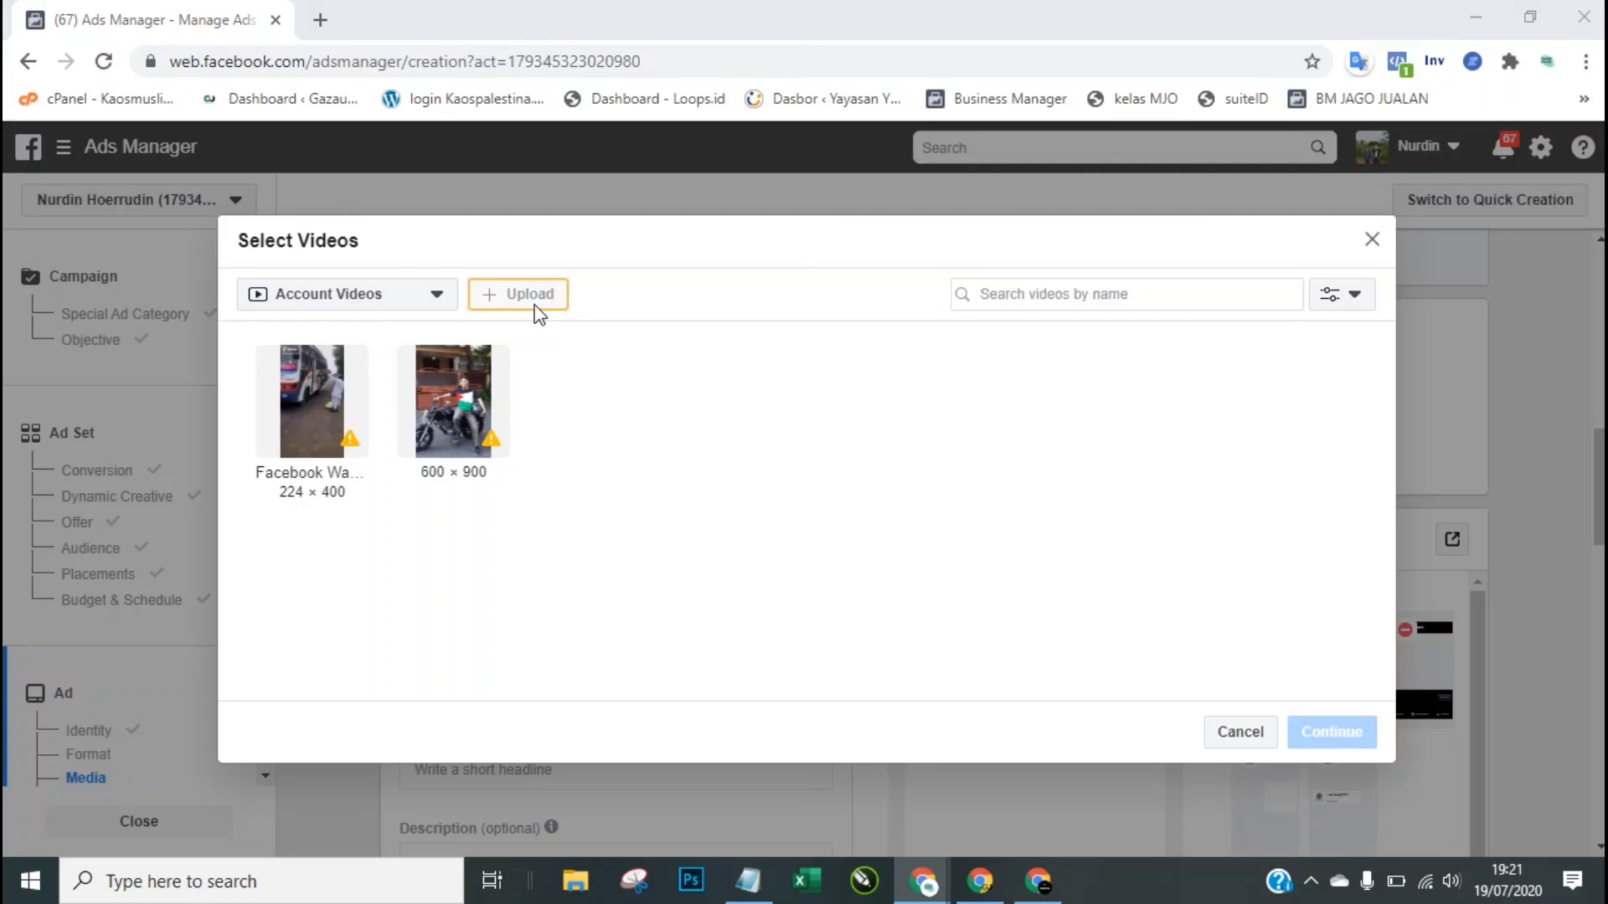
left_click(536, 304)
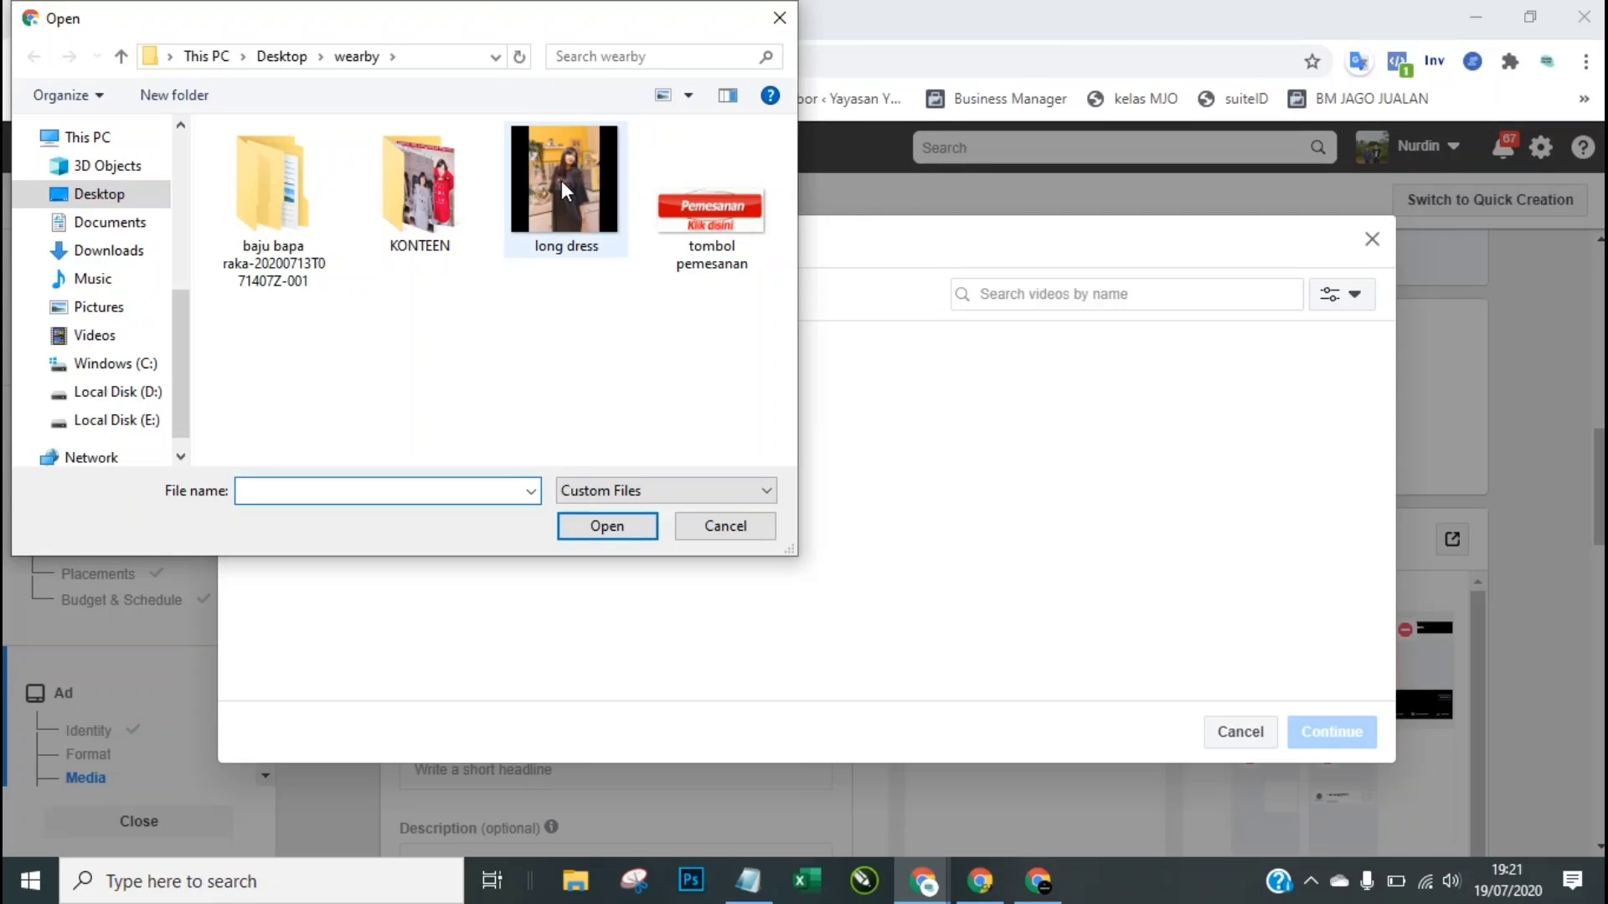
left_click(566, 192)
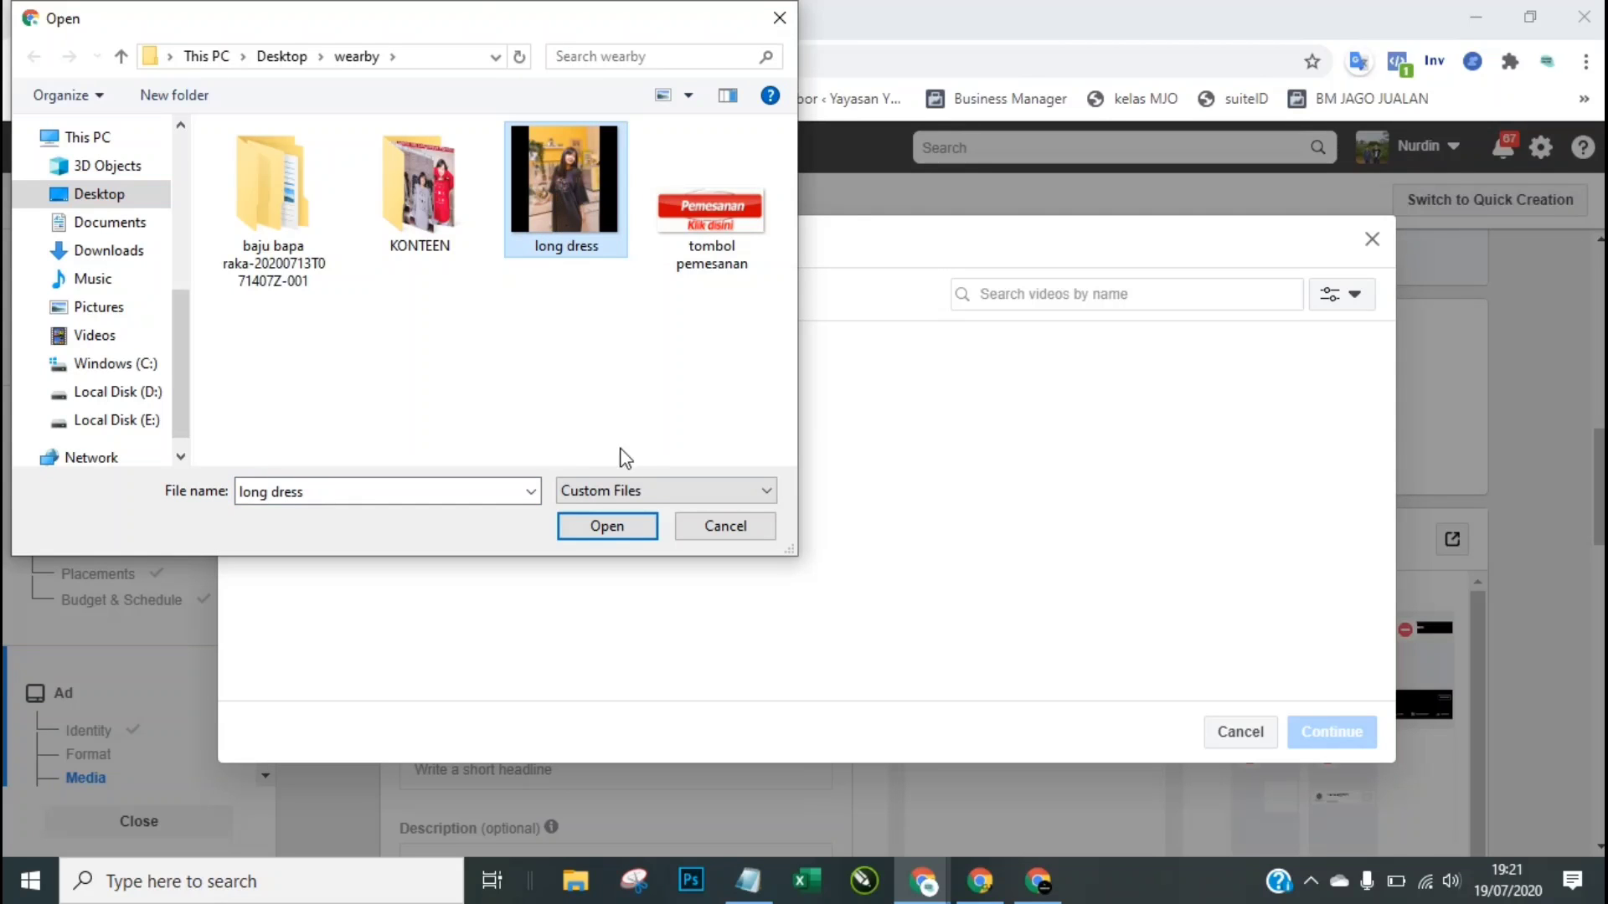
left_click(614, 527)
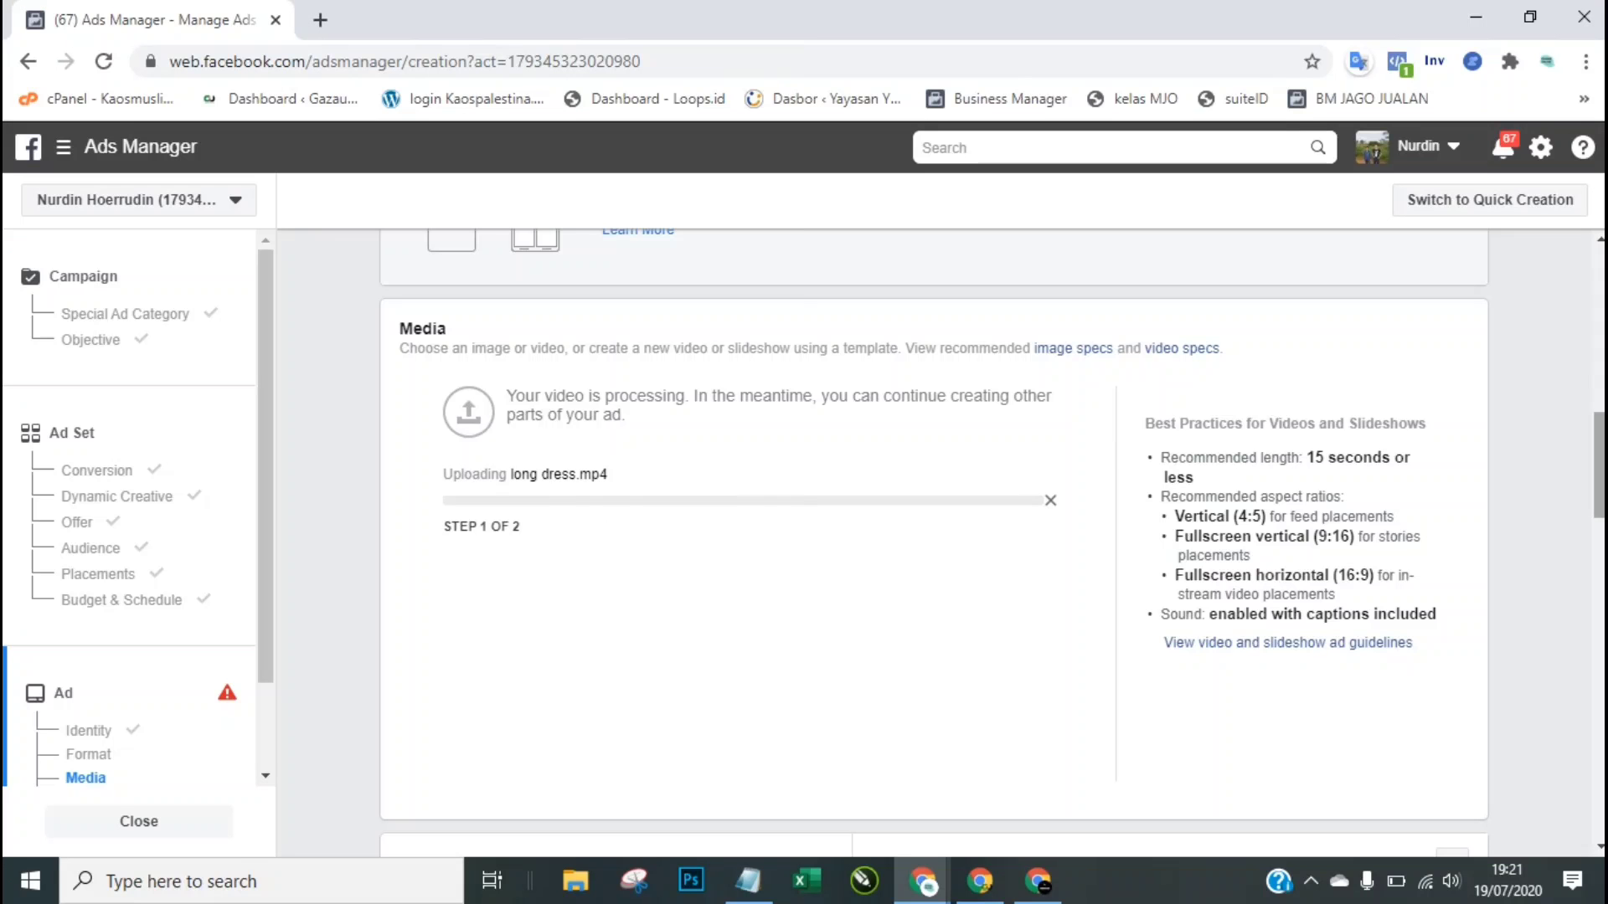
Step: Dismiss the video download overlay on the Facebook Feeds preview and begin editing the ad's primary text
left_click_drag(1601, 484, 1601, 519)
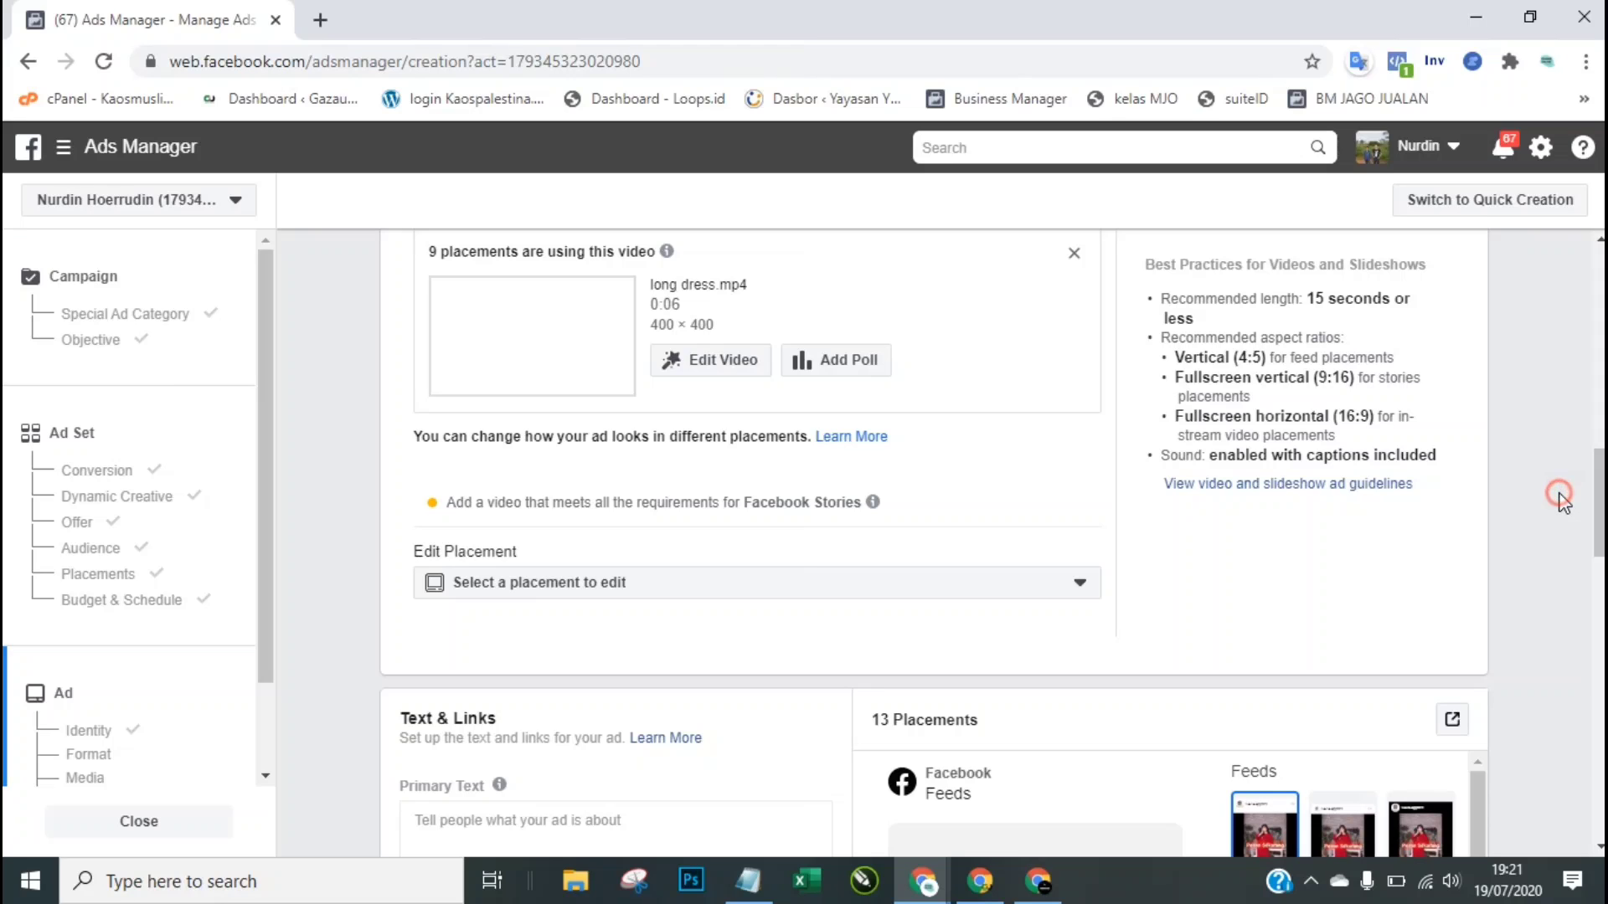
scroll(1562, 504, "down", 5)
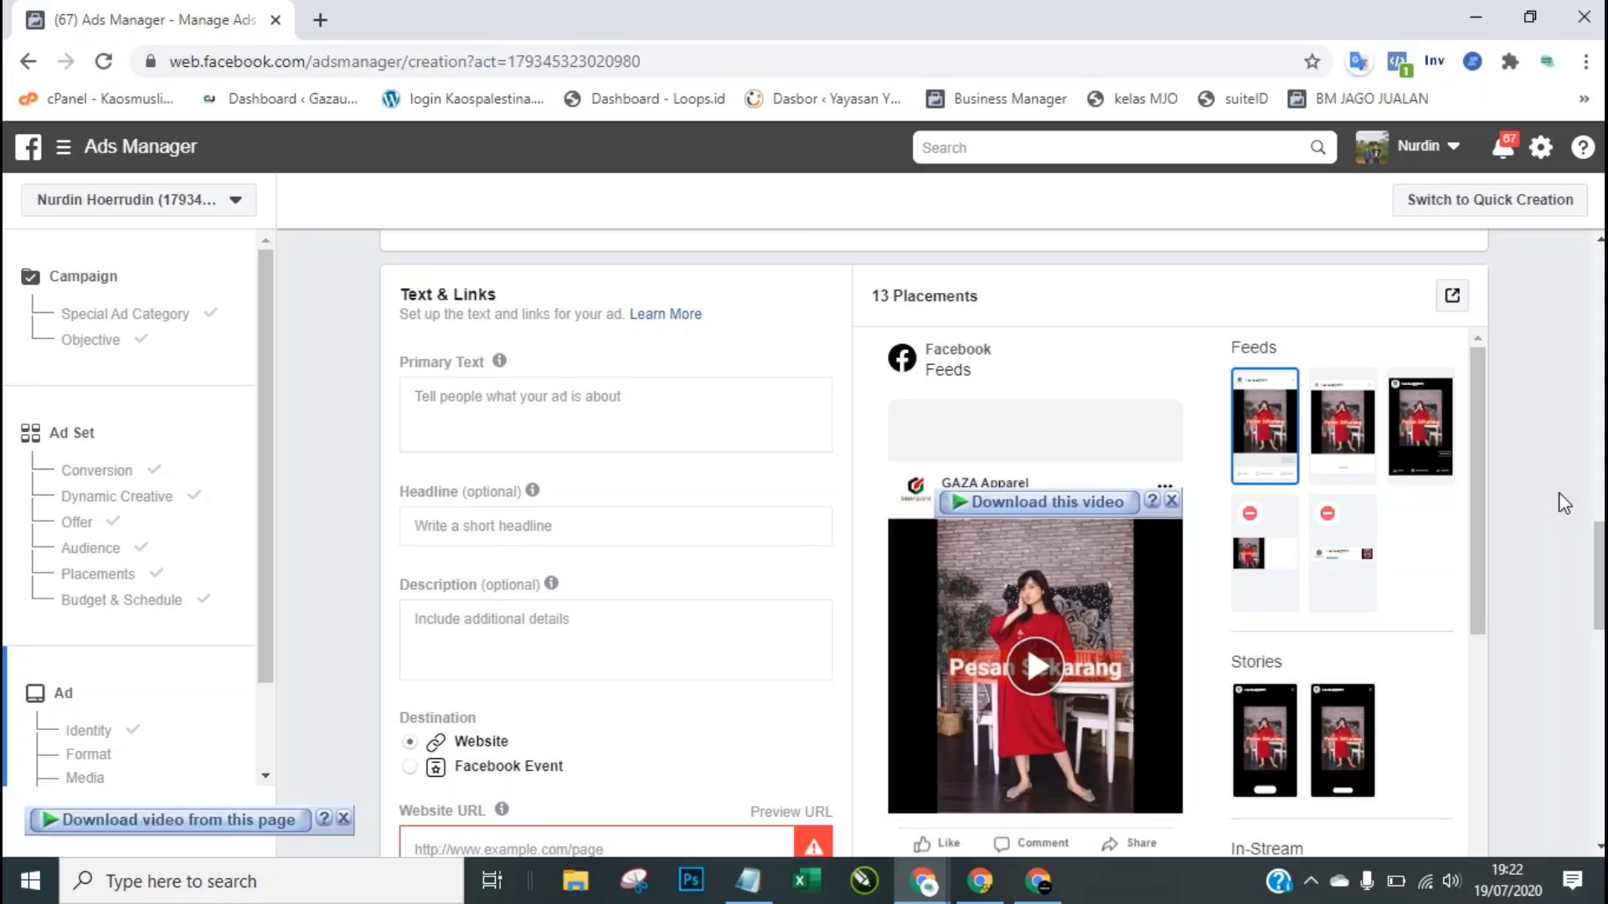
left_click(1170, 502)
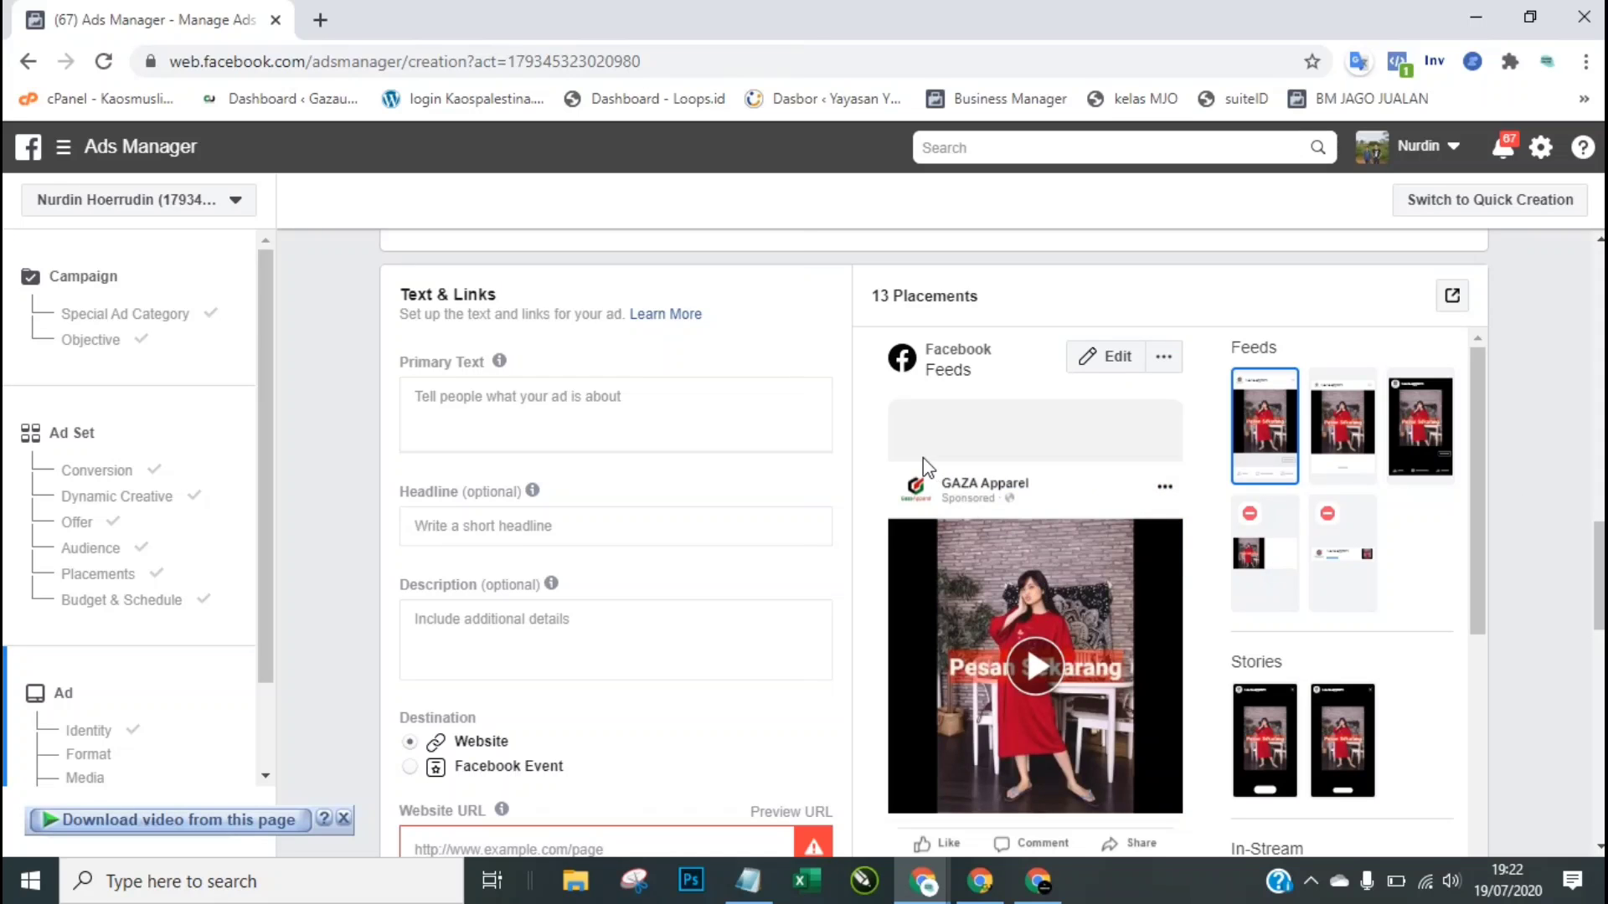
left_click(507, 394)
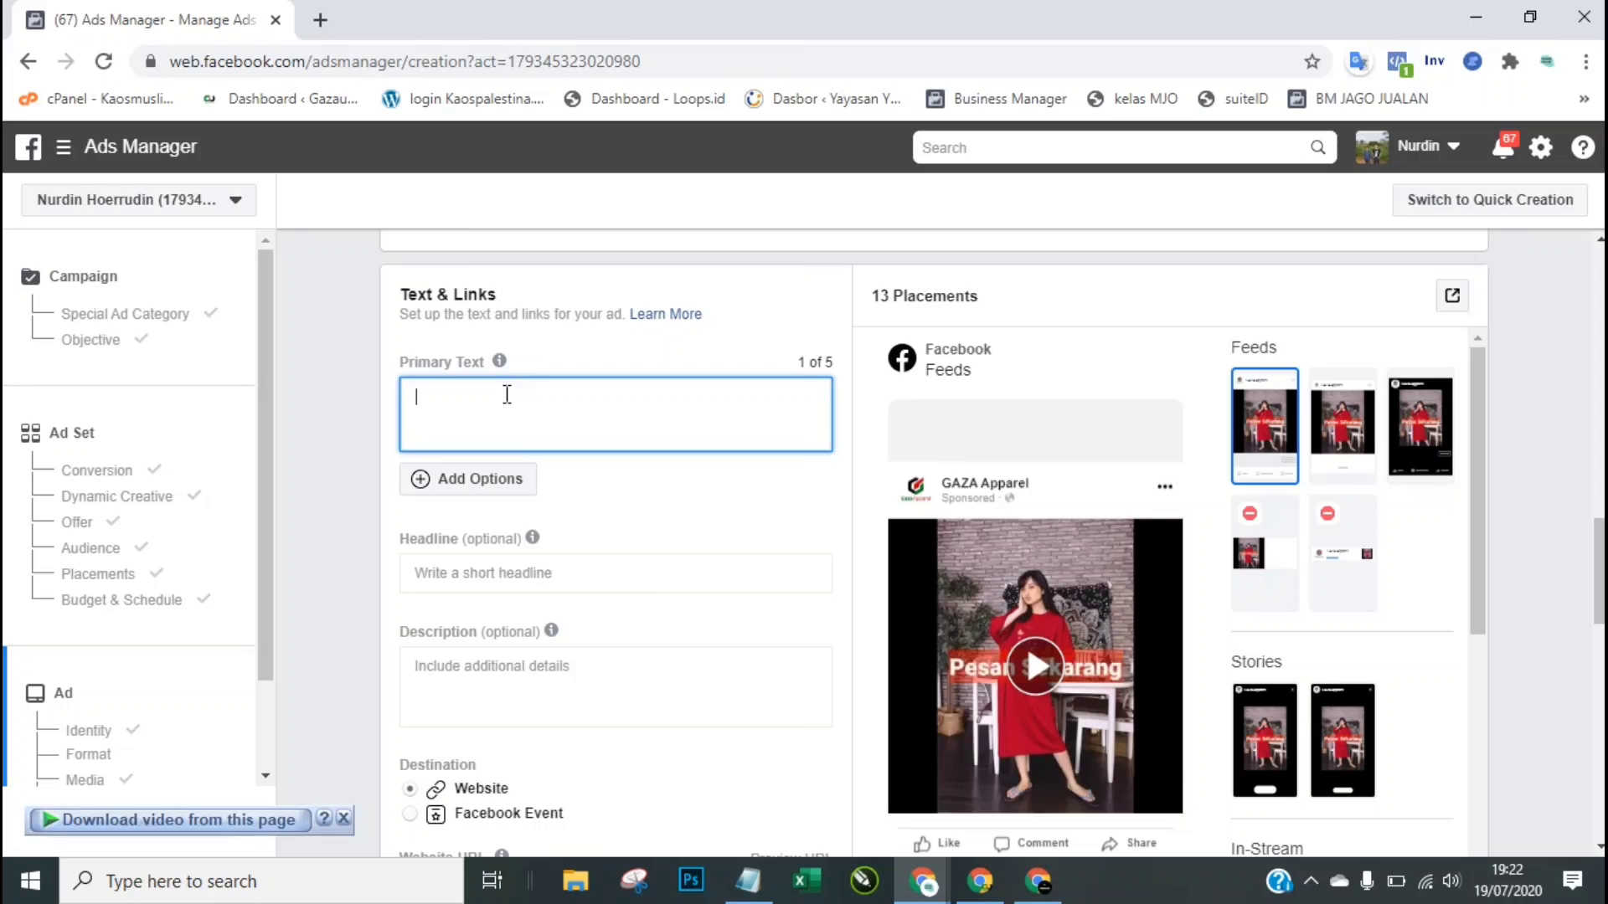
type("HANYA 90RB SAJA, DAPATKAN DISK")
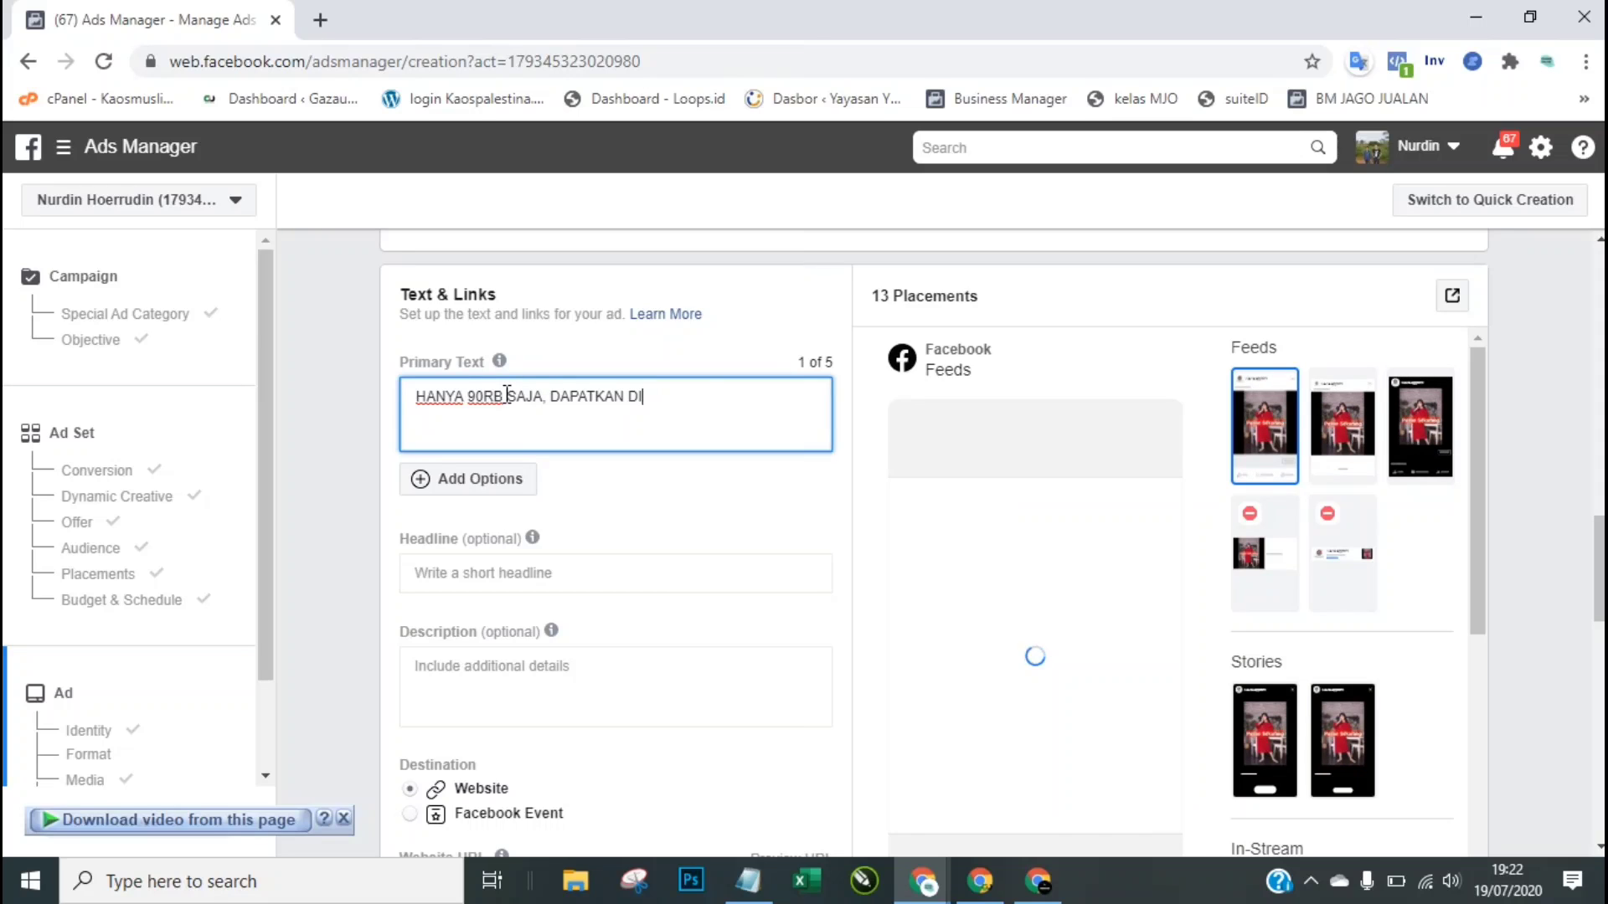
key("BackSpace")
key("BackSpace")
key("BackSpace")
key("BackSpace")
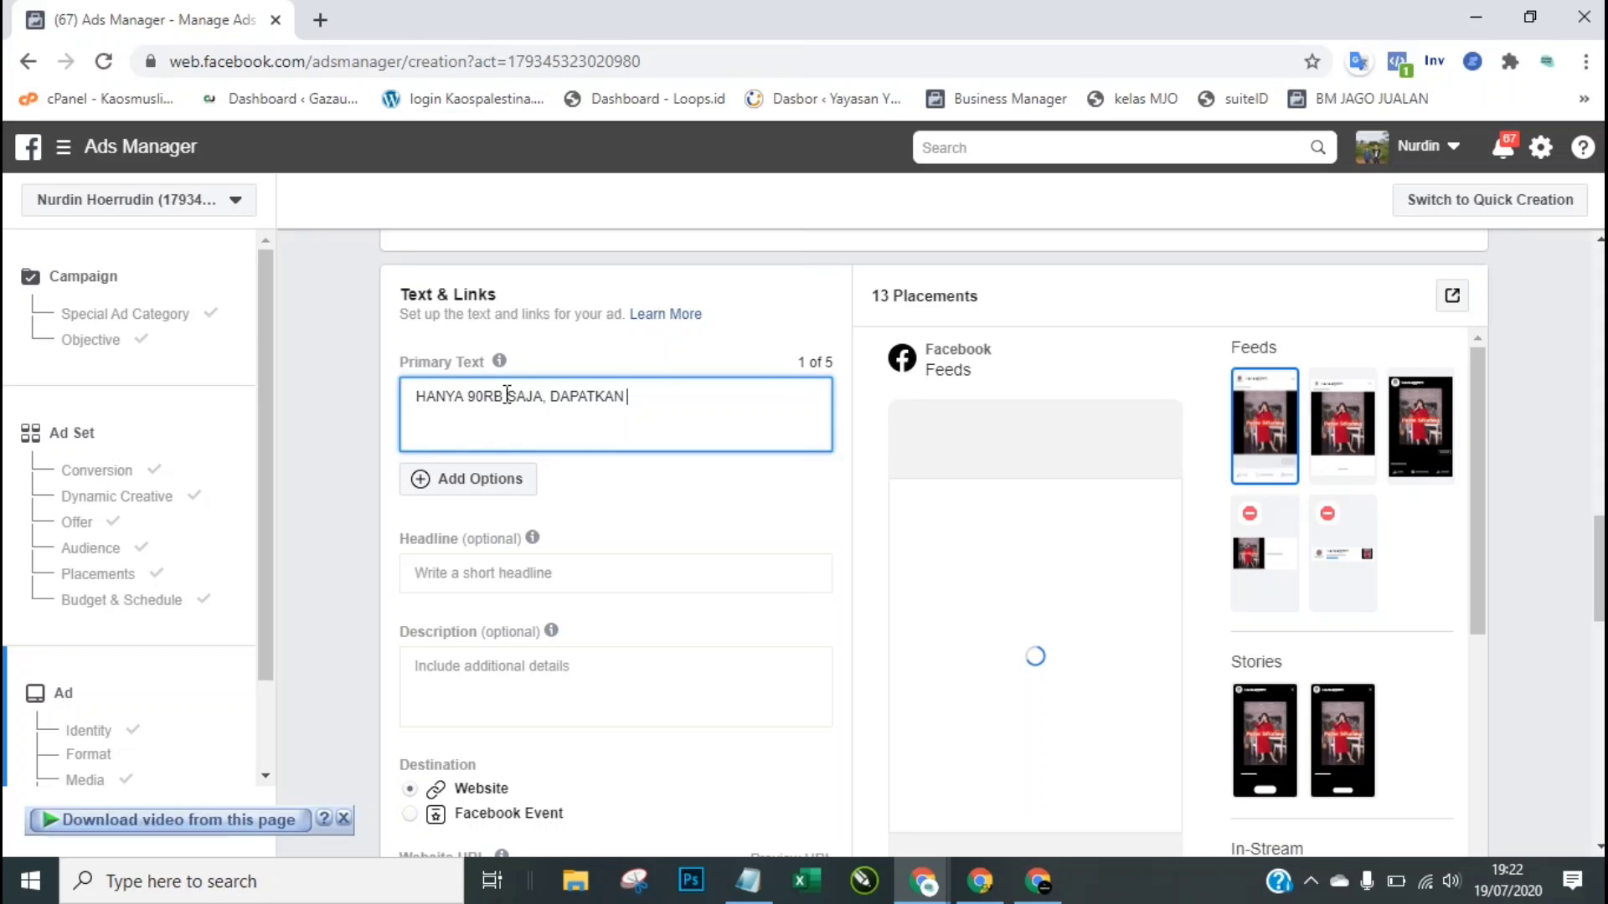
key("ctrl+a")
key("BackSpace")
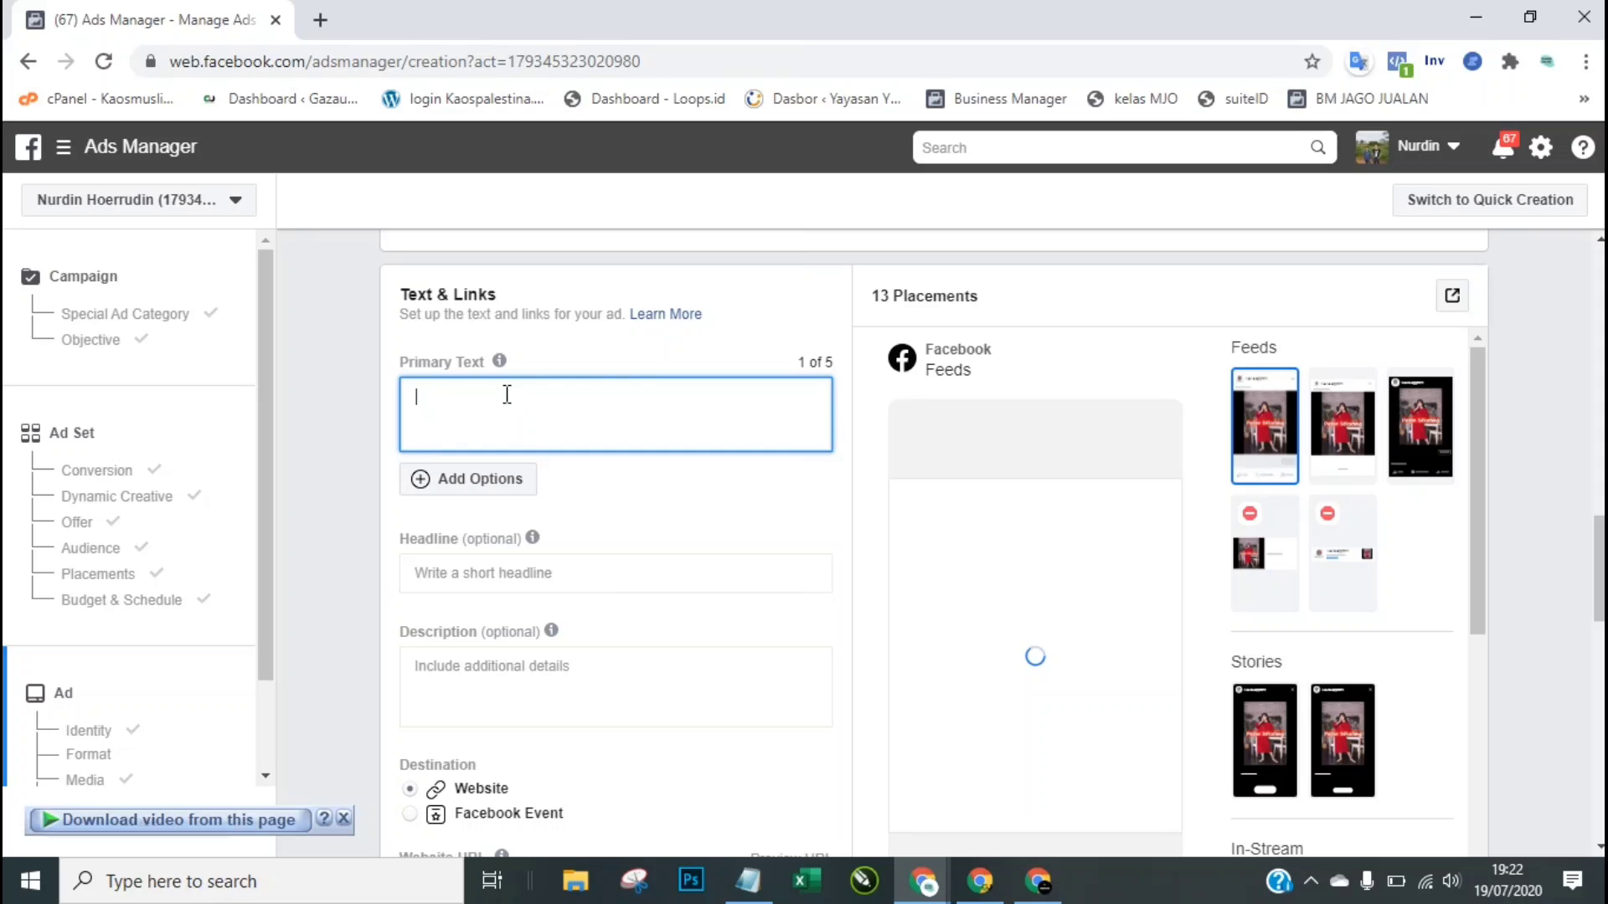
Step: Write "hanya 90rb saja, Dapatkan diskon sampai 50rb." as the opening of the ad's primary text
type("hA")
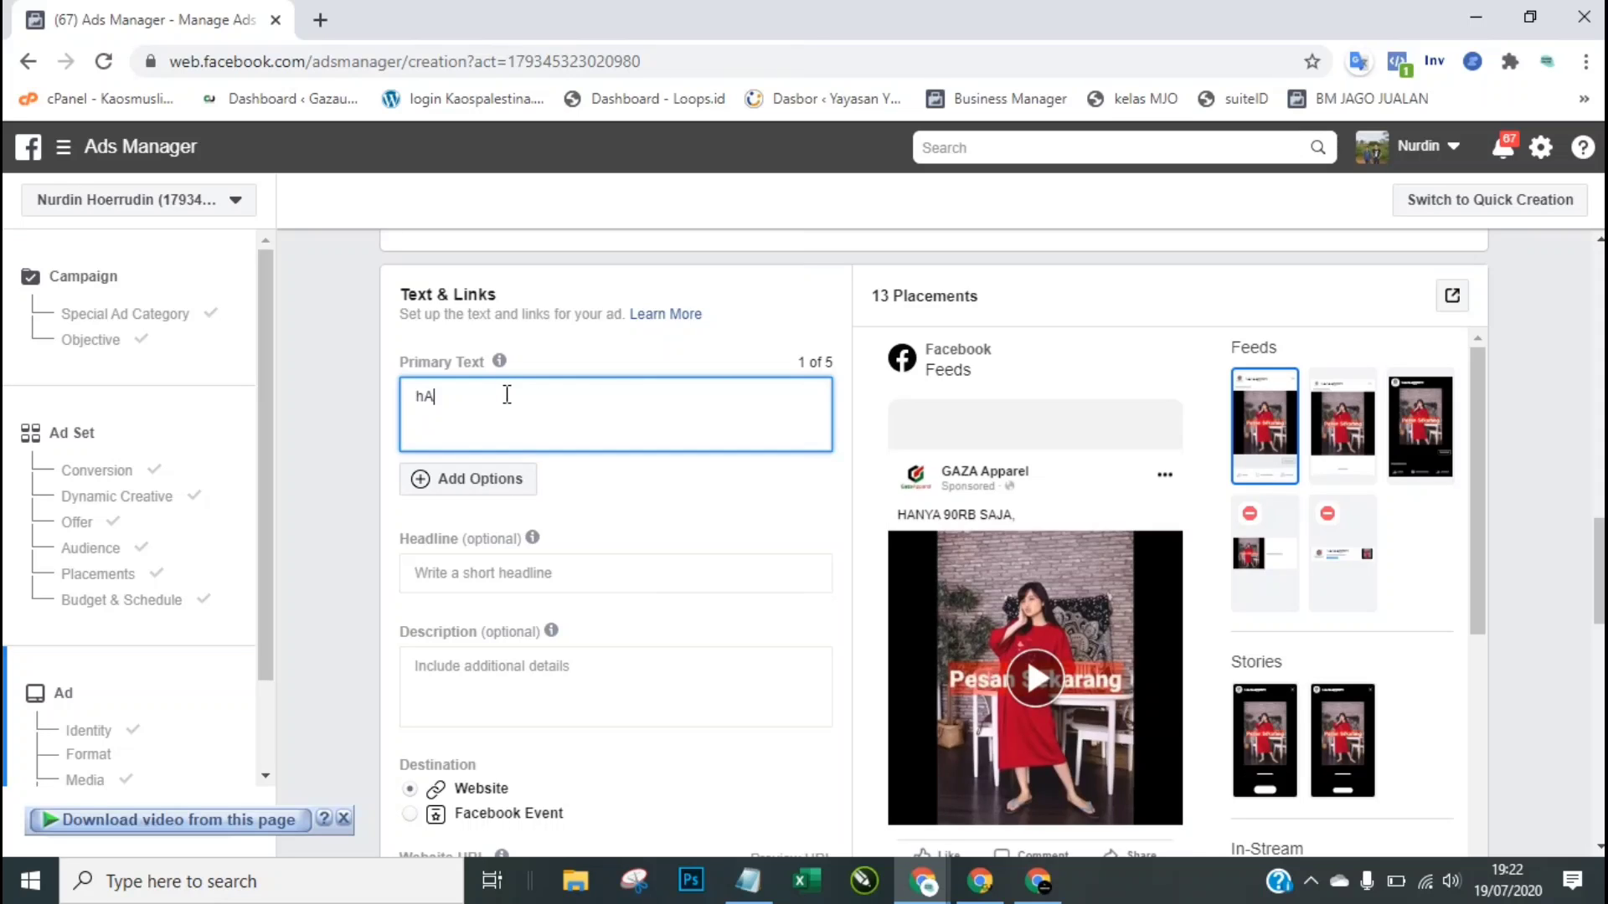
key("BackSpace")
type("anya 90rb saja, d")
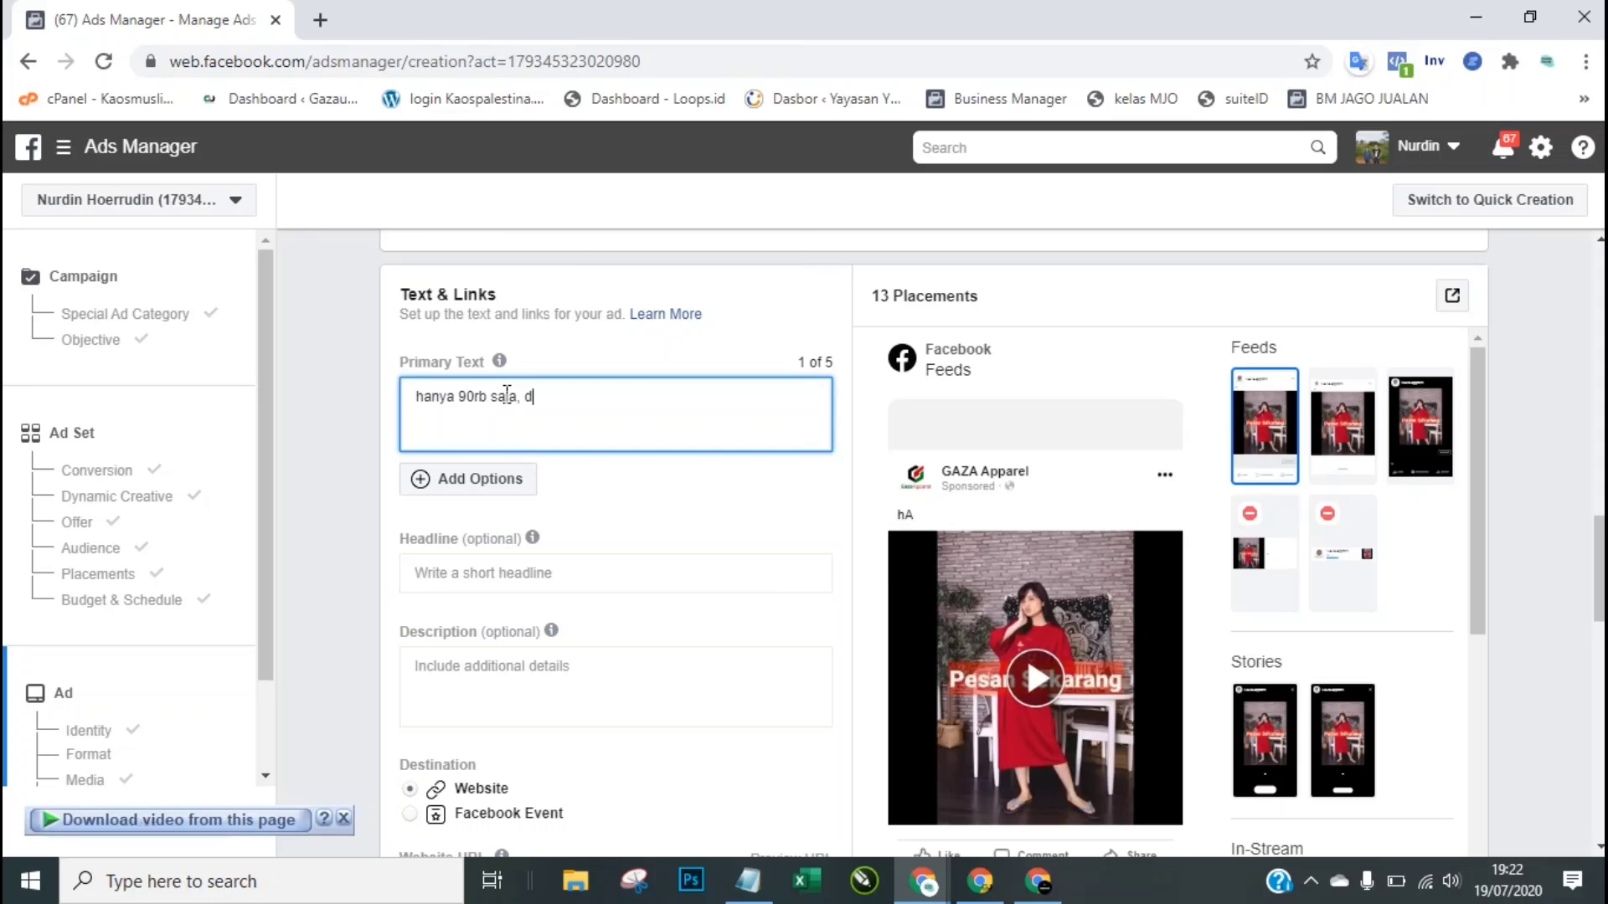
type("ADH")
key("BackSpace")
key("BackSpace")
key("BackSpace")
key("BackSpace")
type("D")
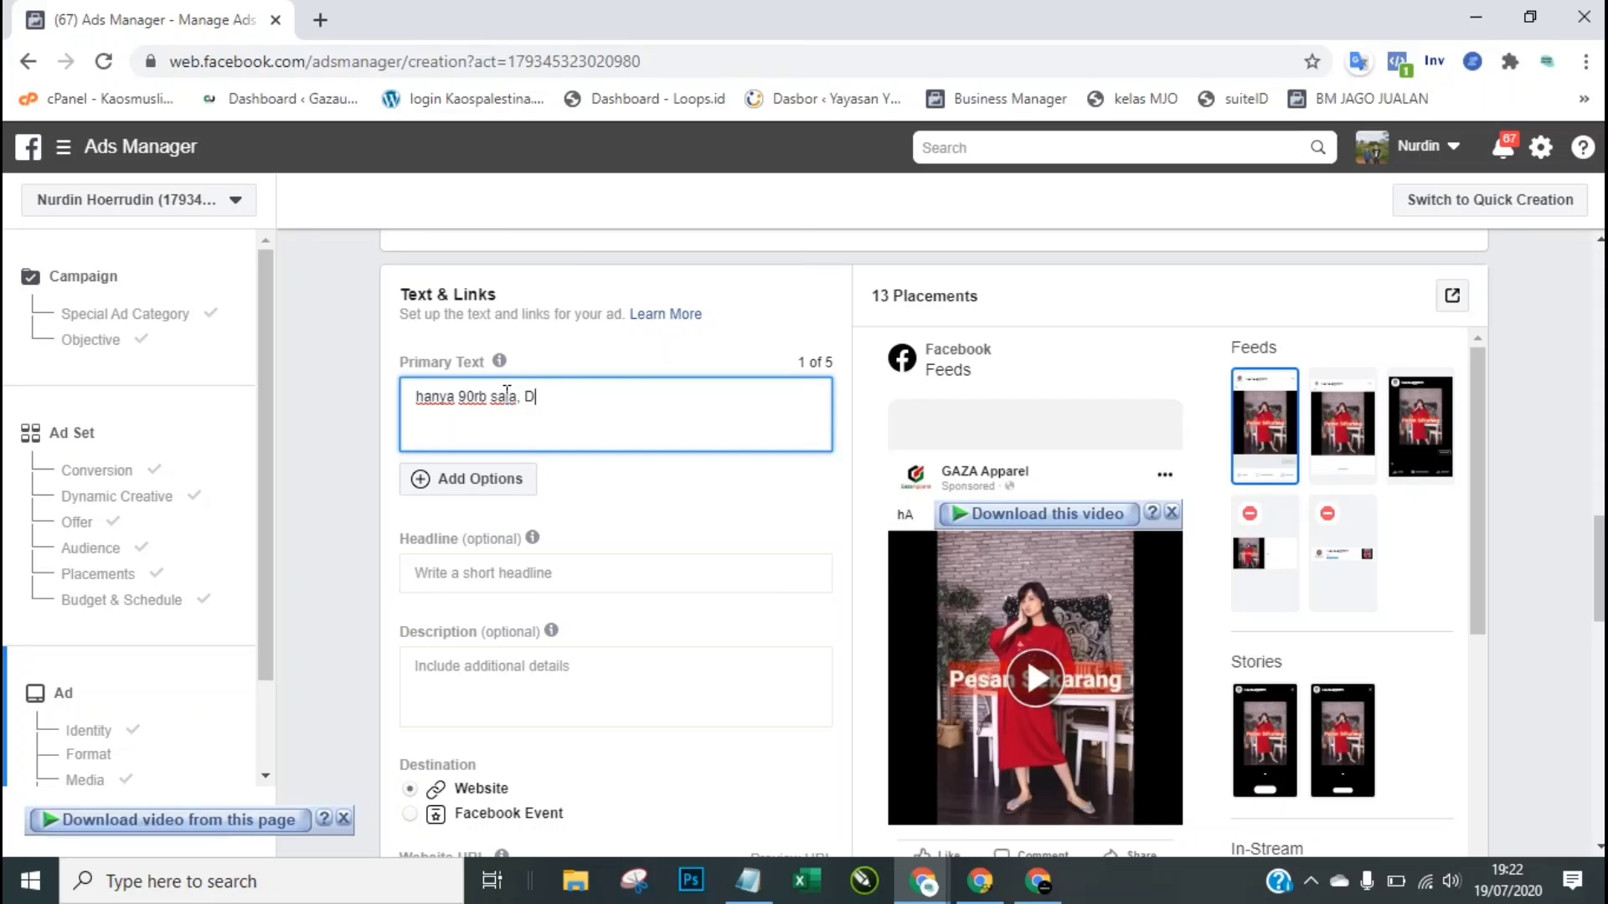
type("sko")
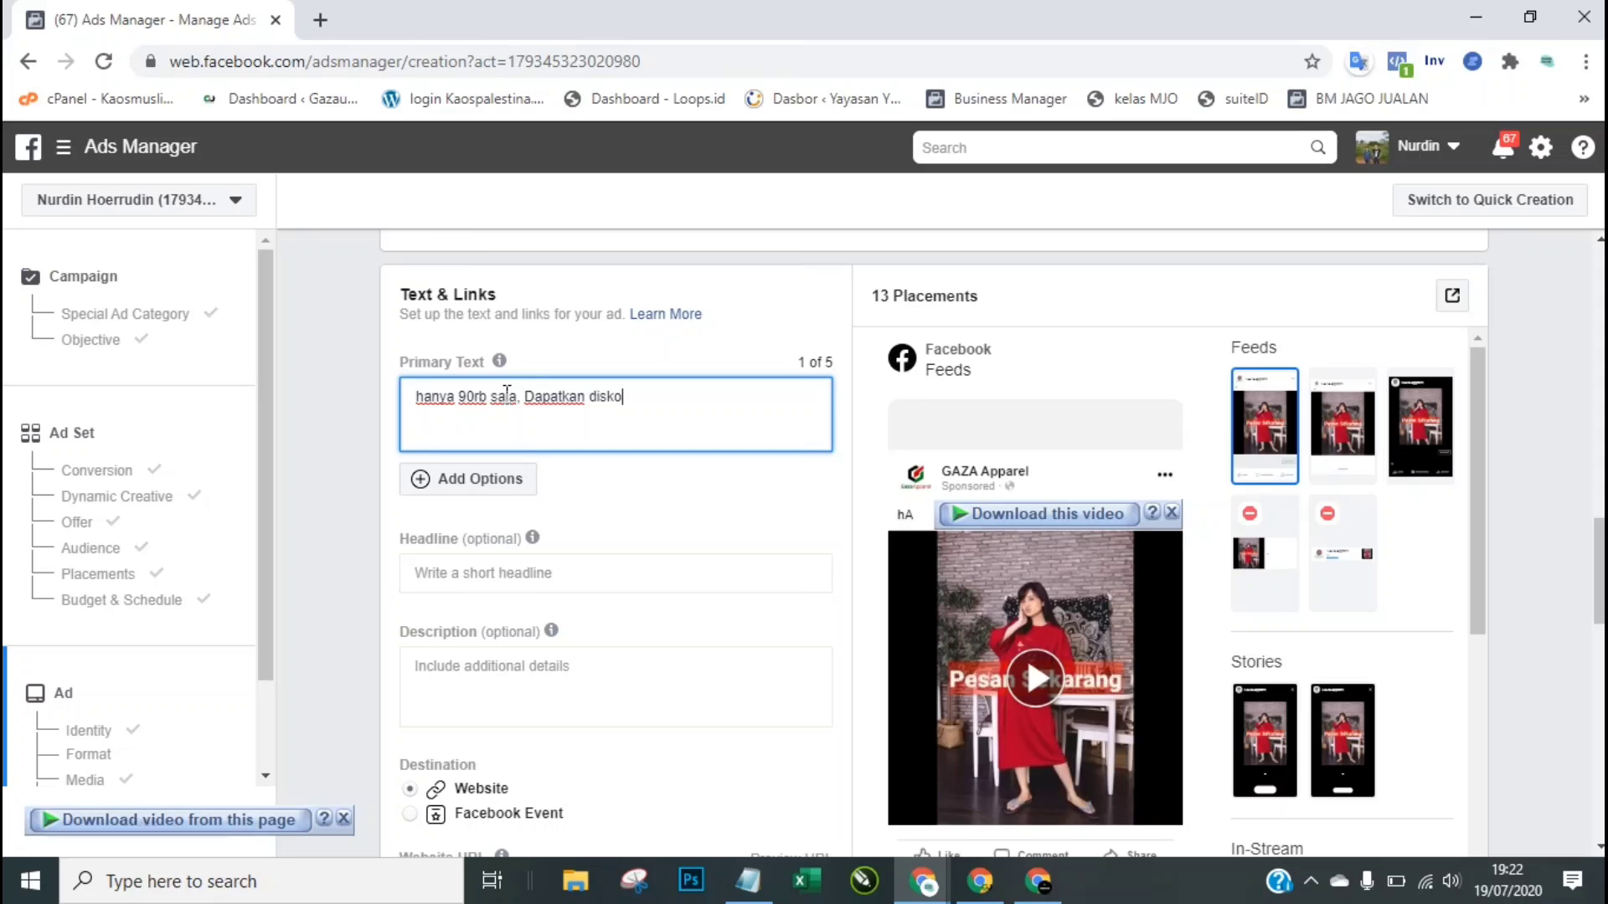
type("n sampai 50rb.")
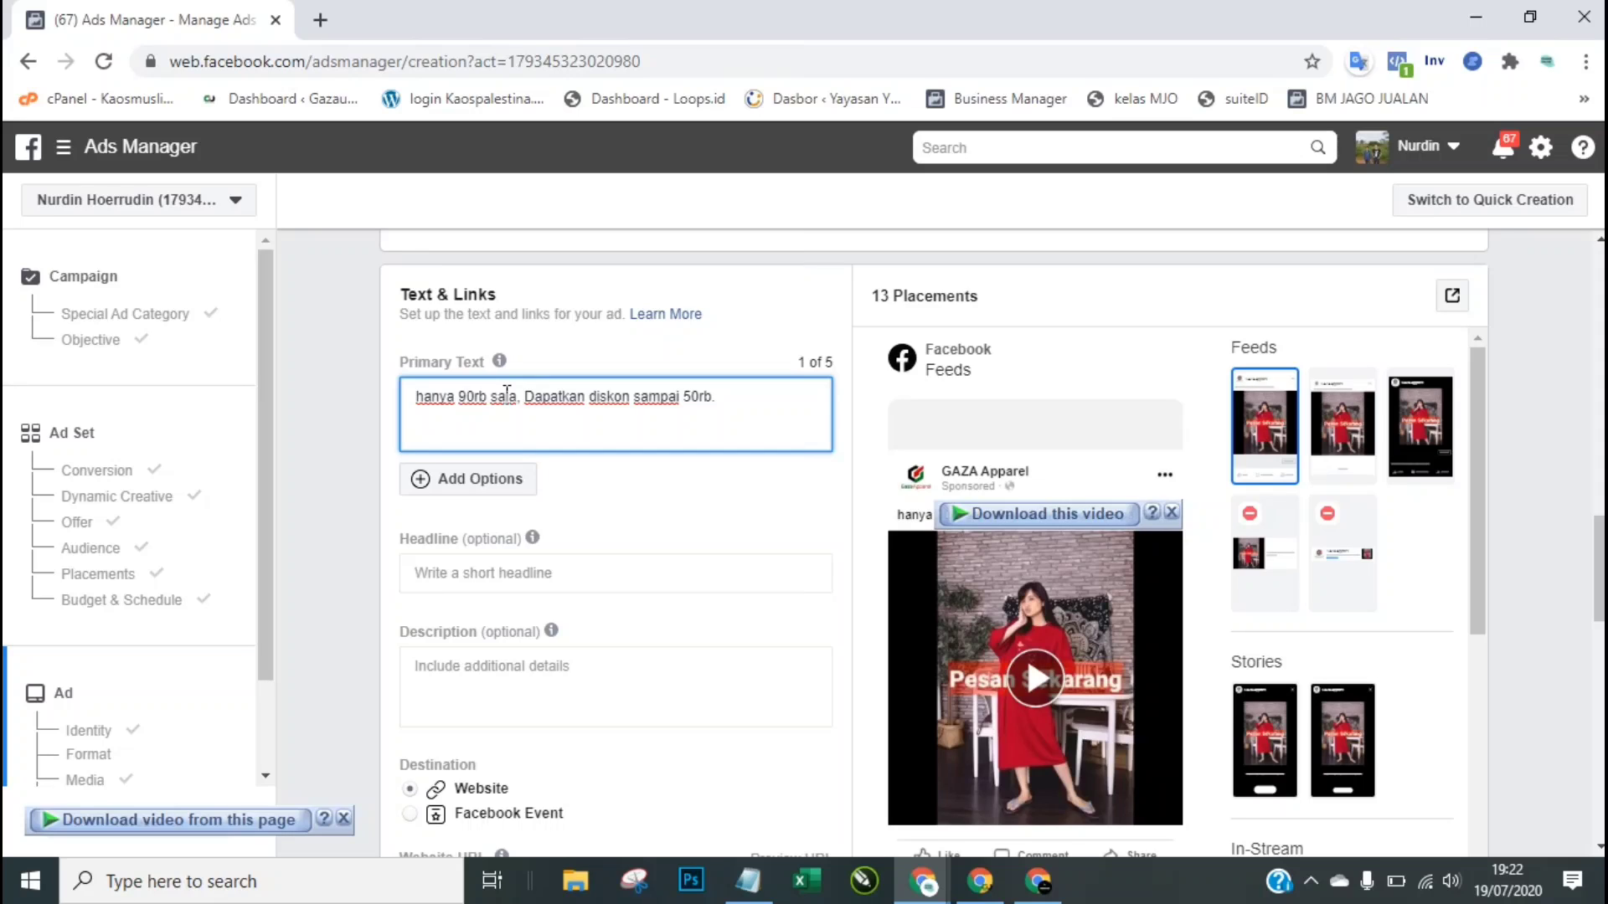
Step: Continue the primary text with "Bisa bayar COD juga say. dapatkan sebelum kehabisan klik"
type(" Bisa bayar")
key("Return")
type("COD juga say")
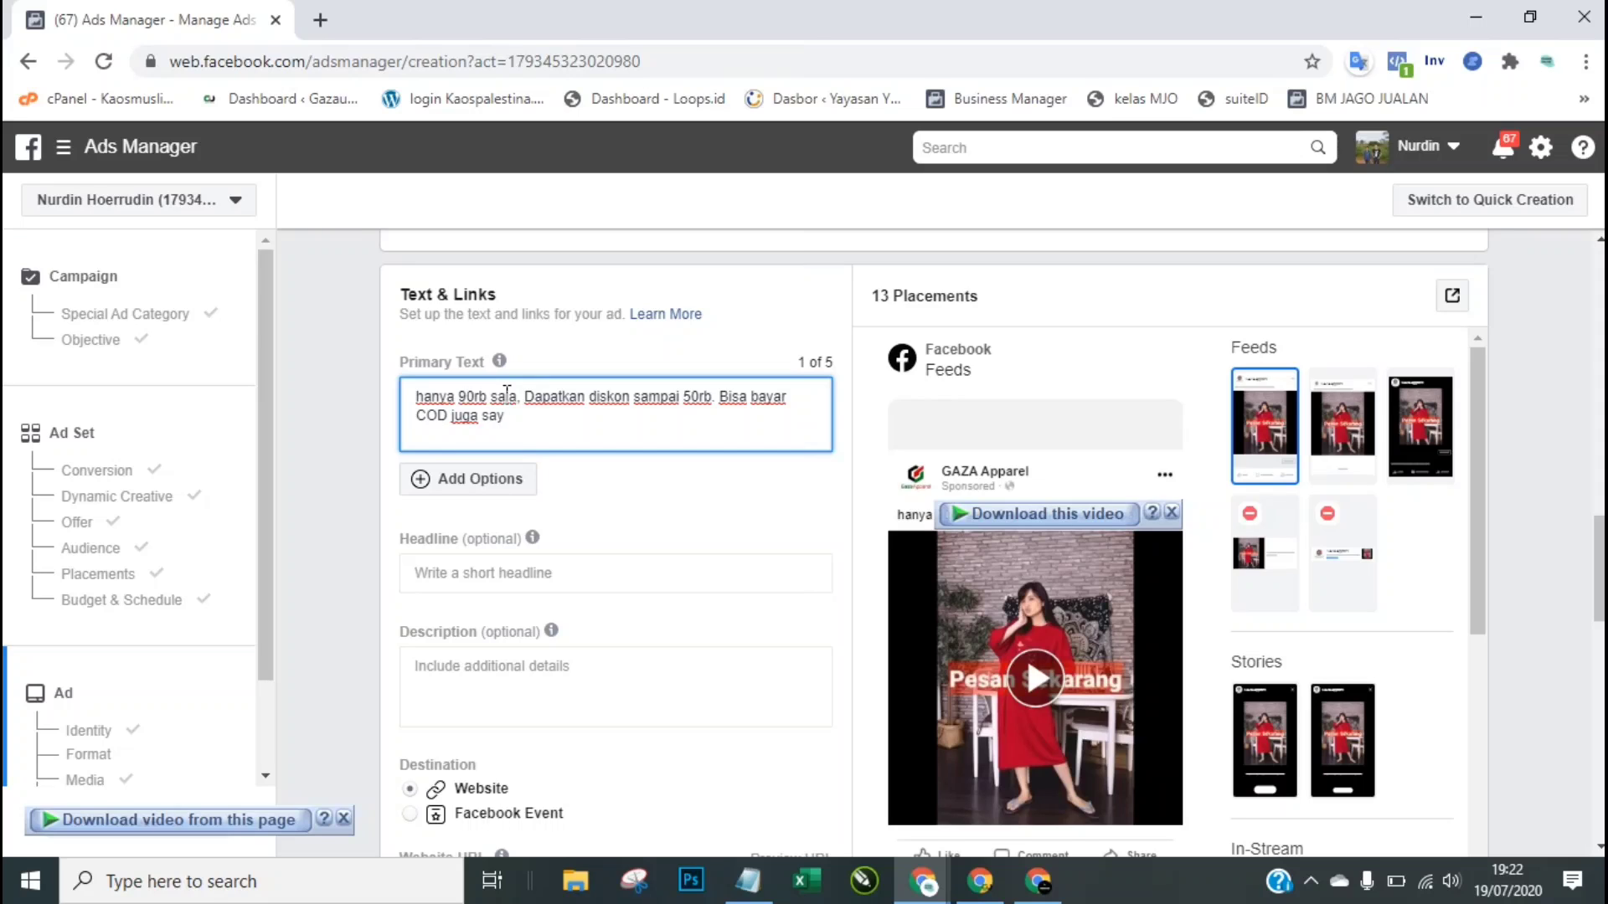
type(".")
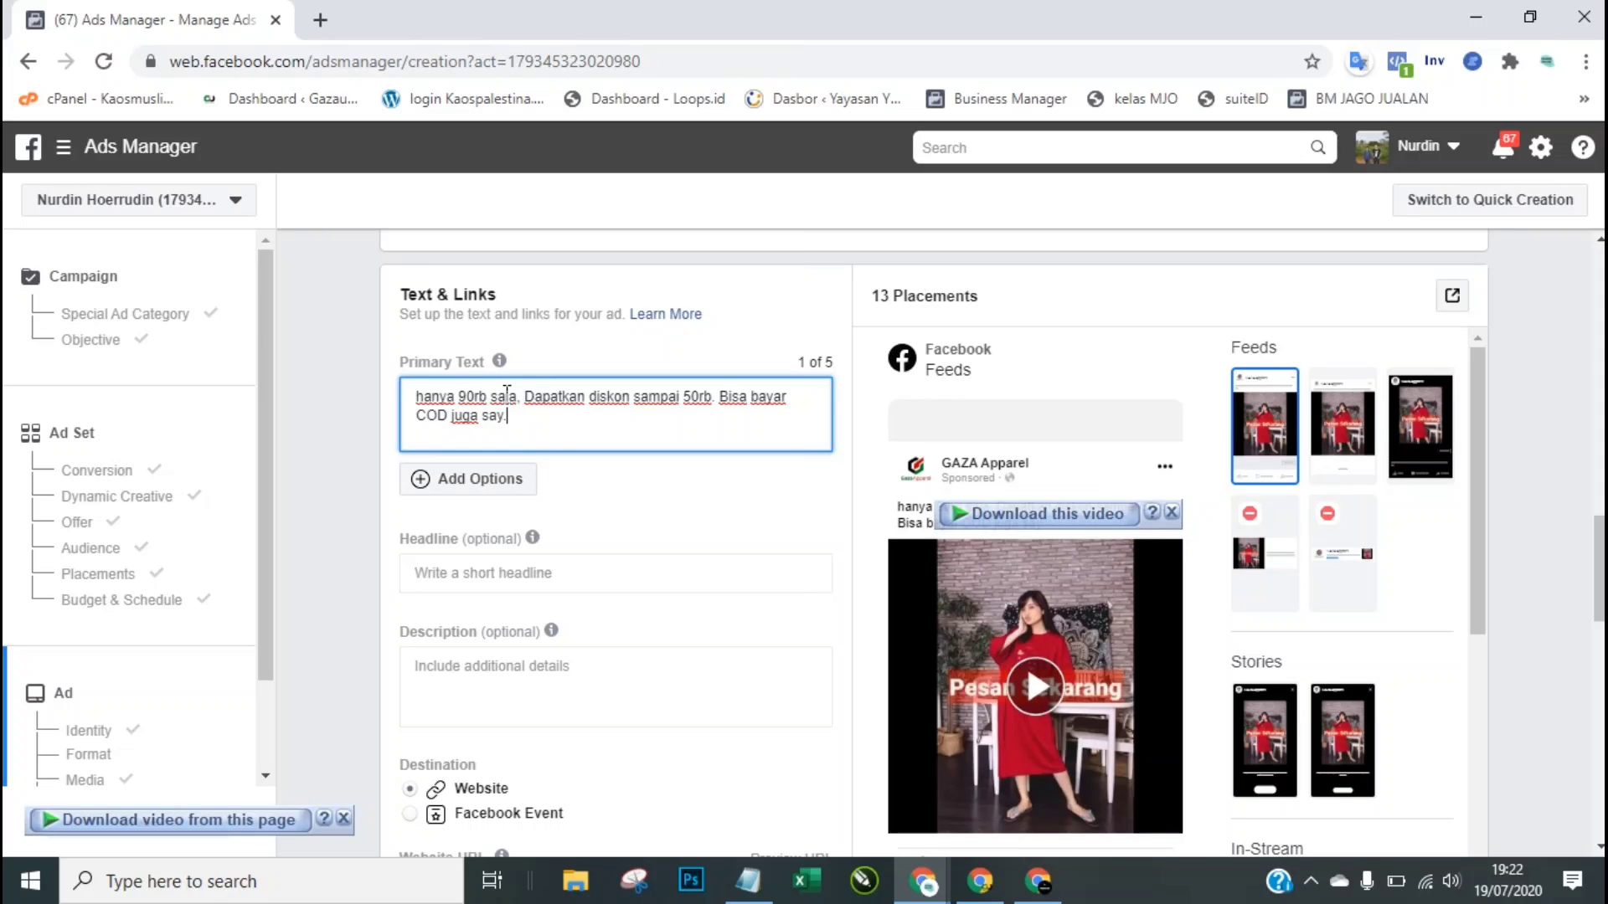
type(" dapatk")
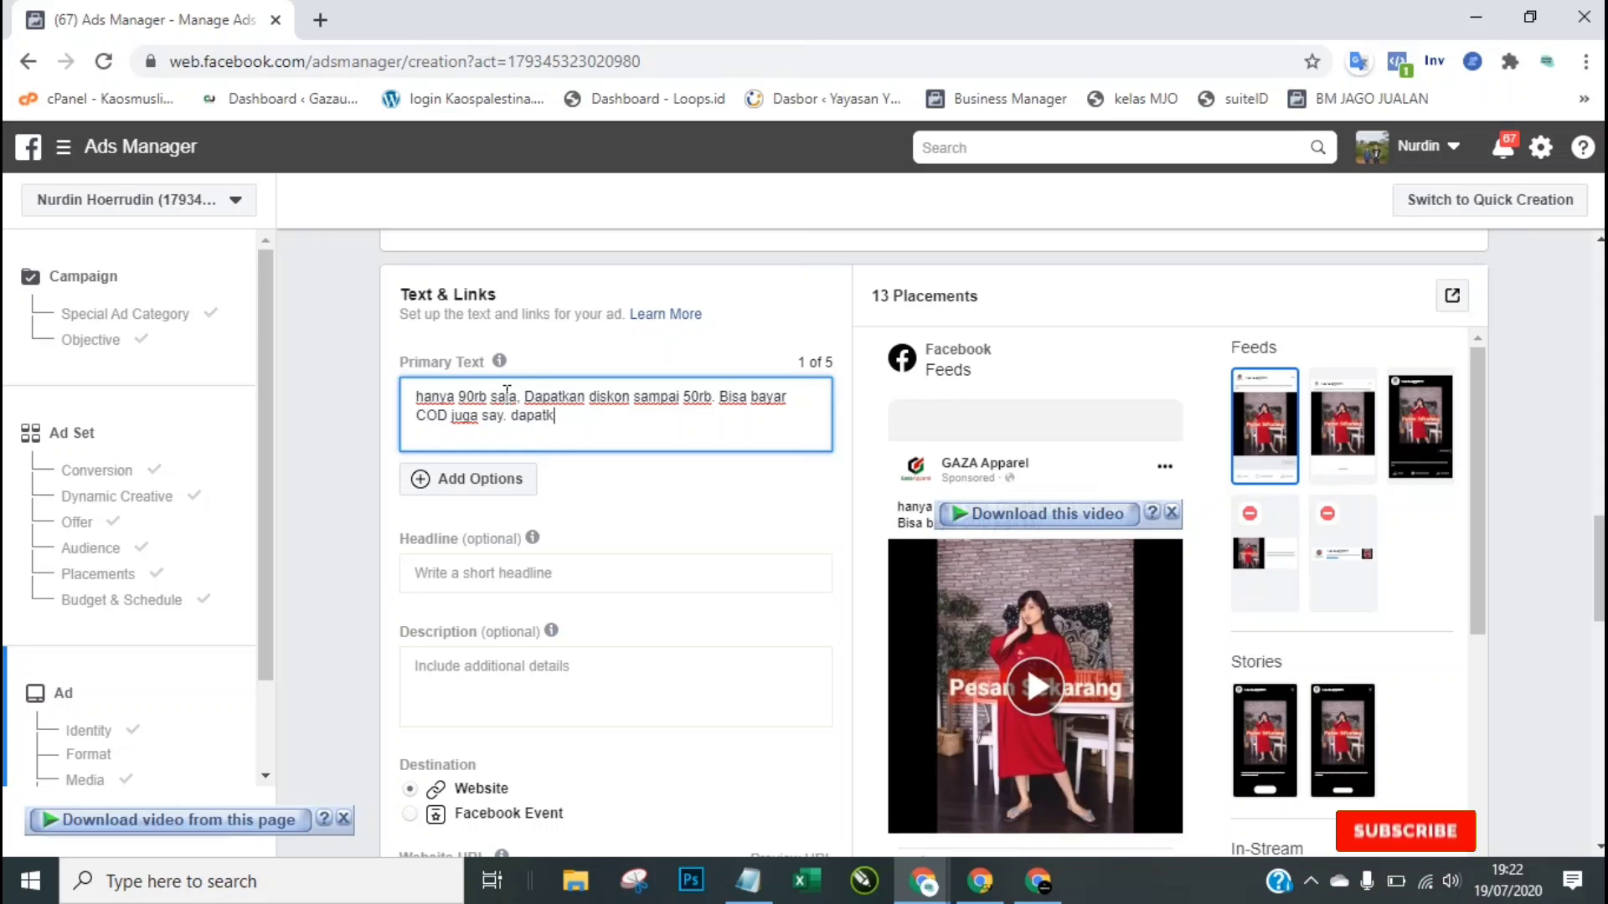
type("an sebelum kehabisan")
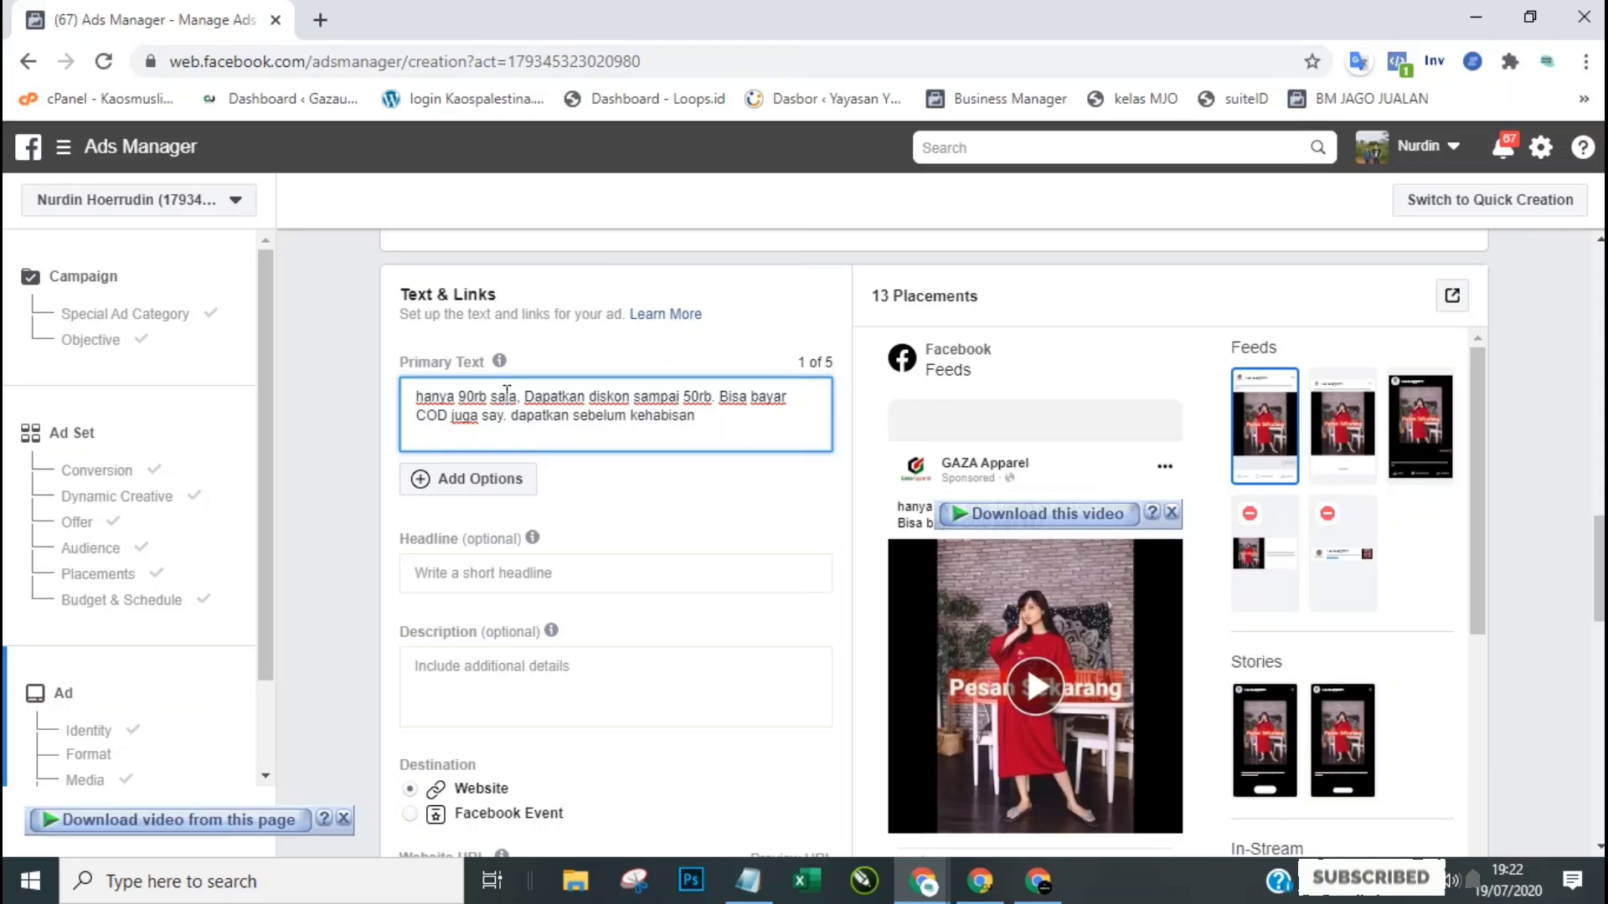
type(" klik")
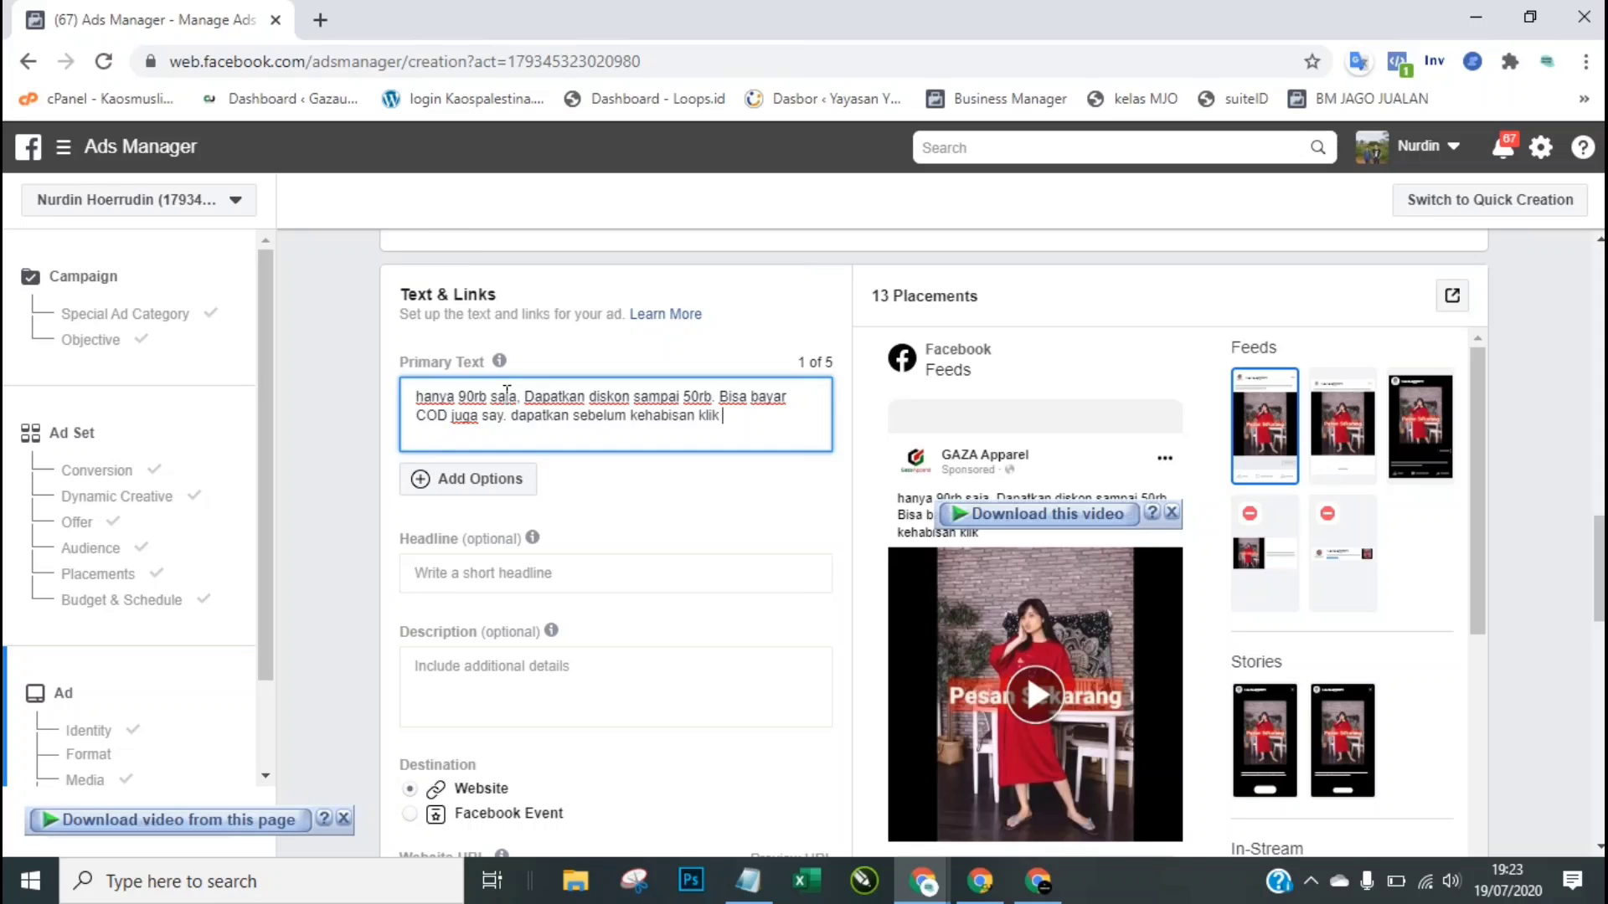
type(" https://")
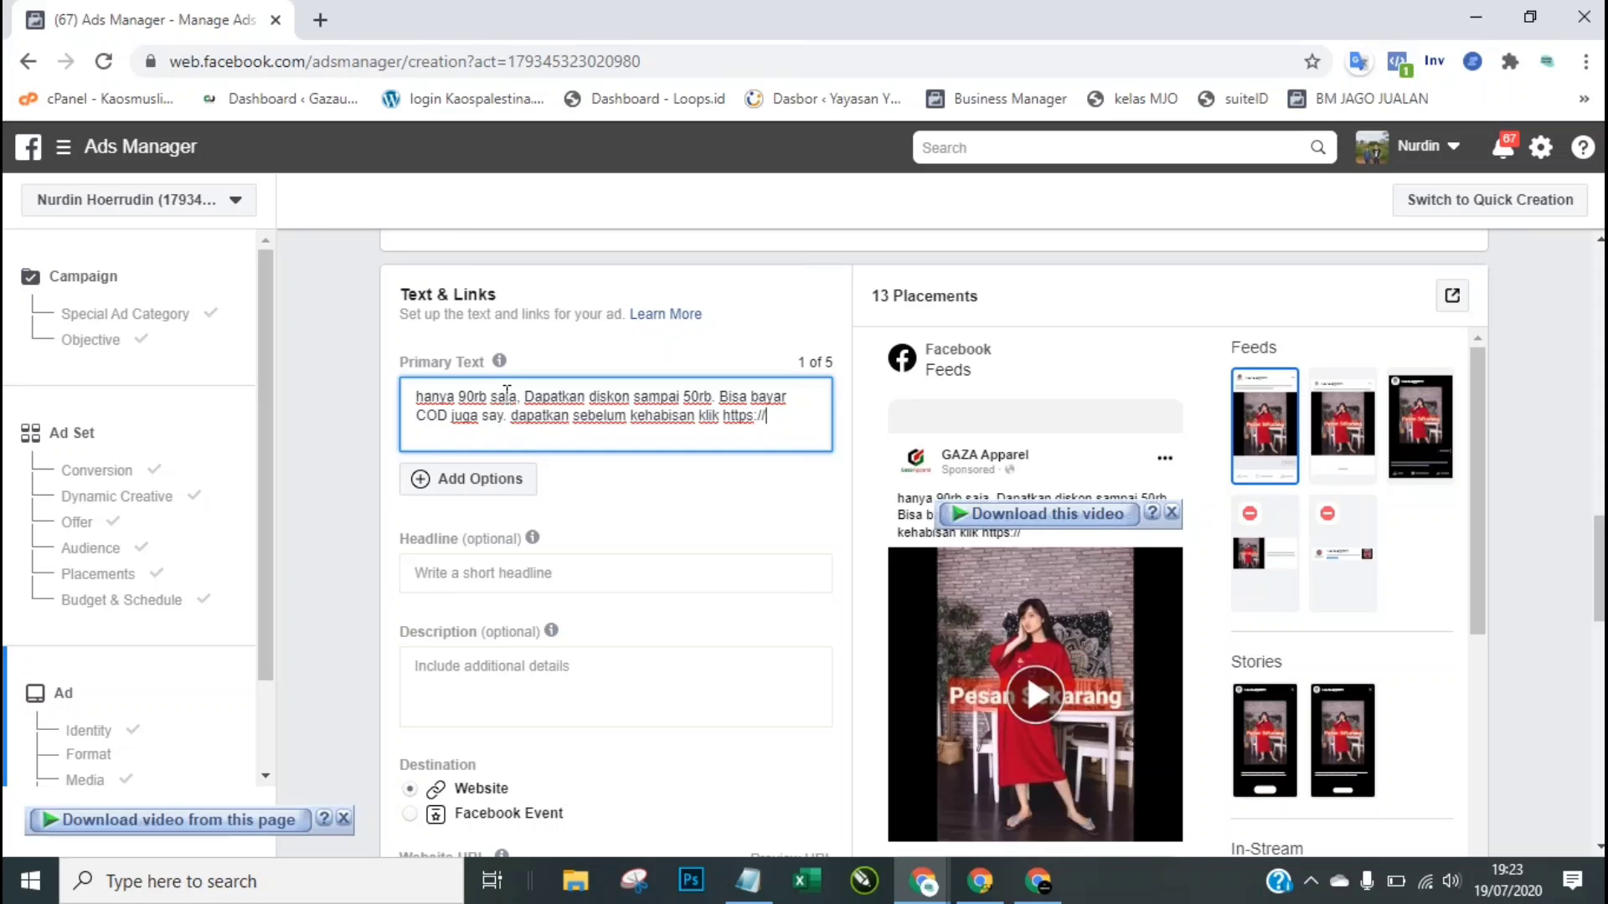
type("toko.wea")
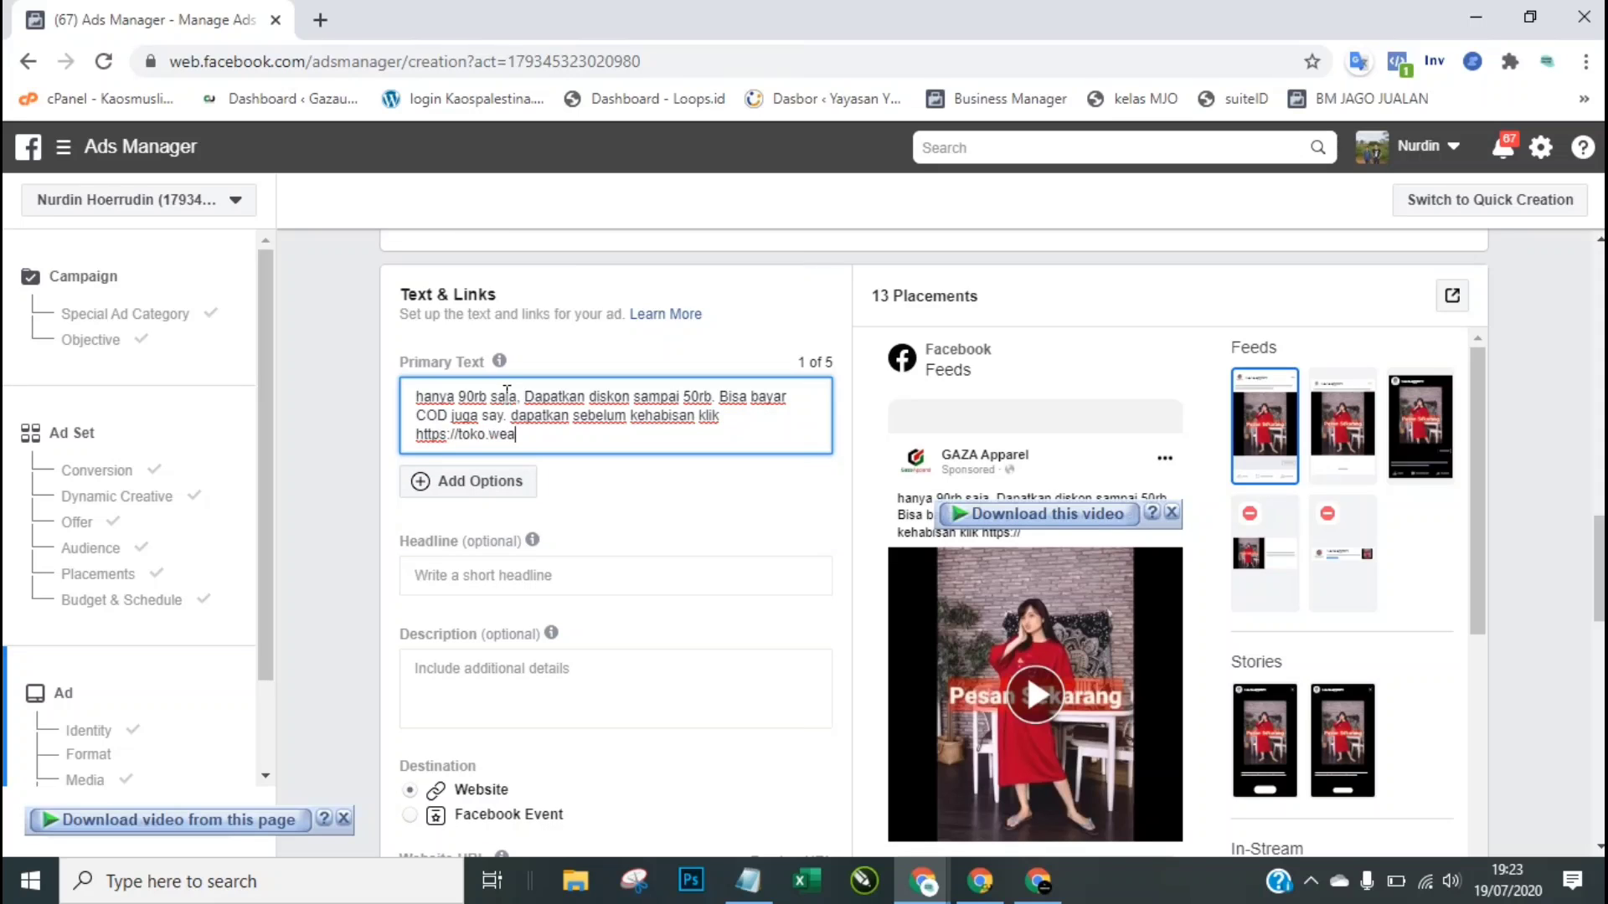
type("rby.id/lonmg")
key("BackSpace")
key("BackSpace")
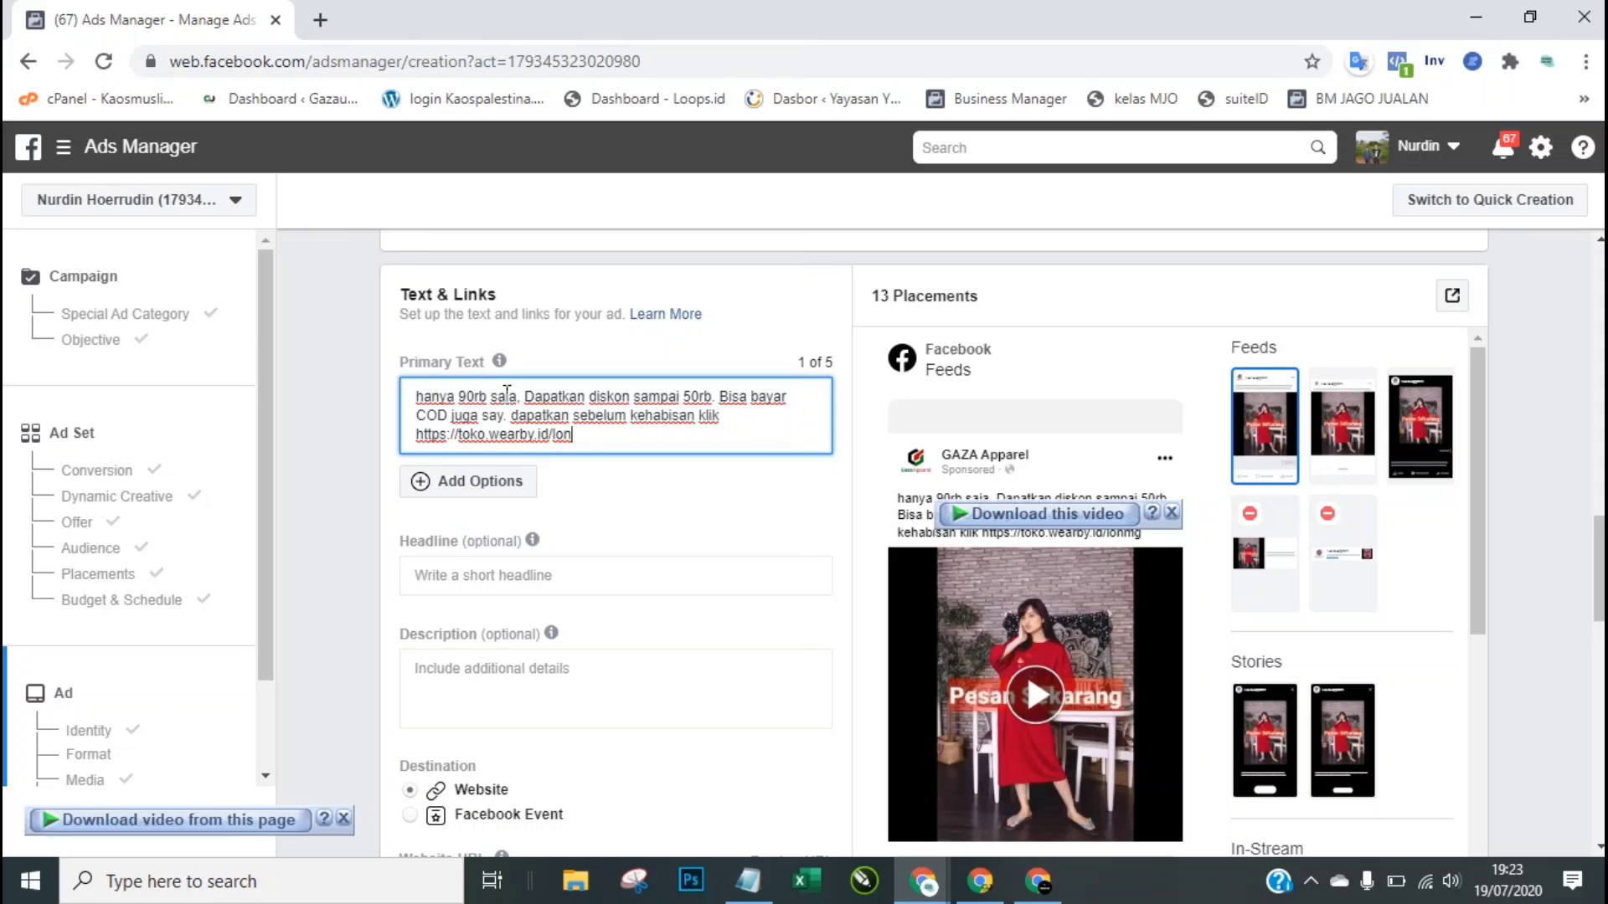
type("g-dress/")
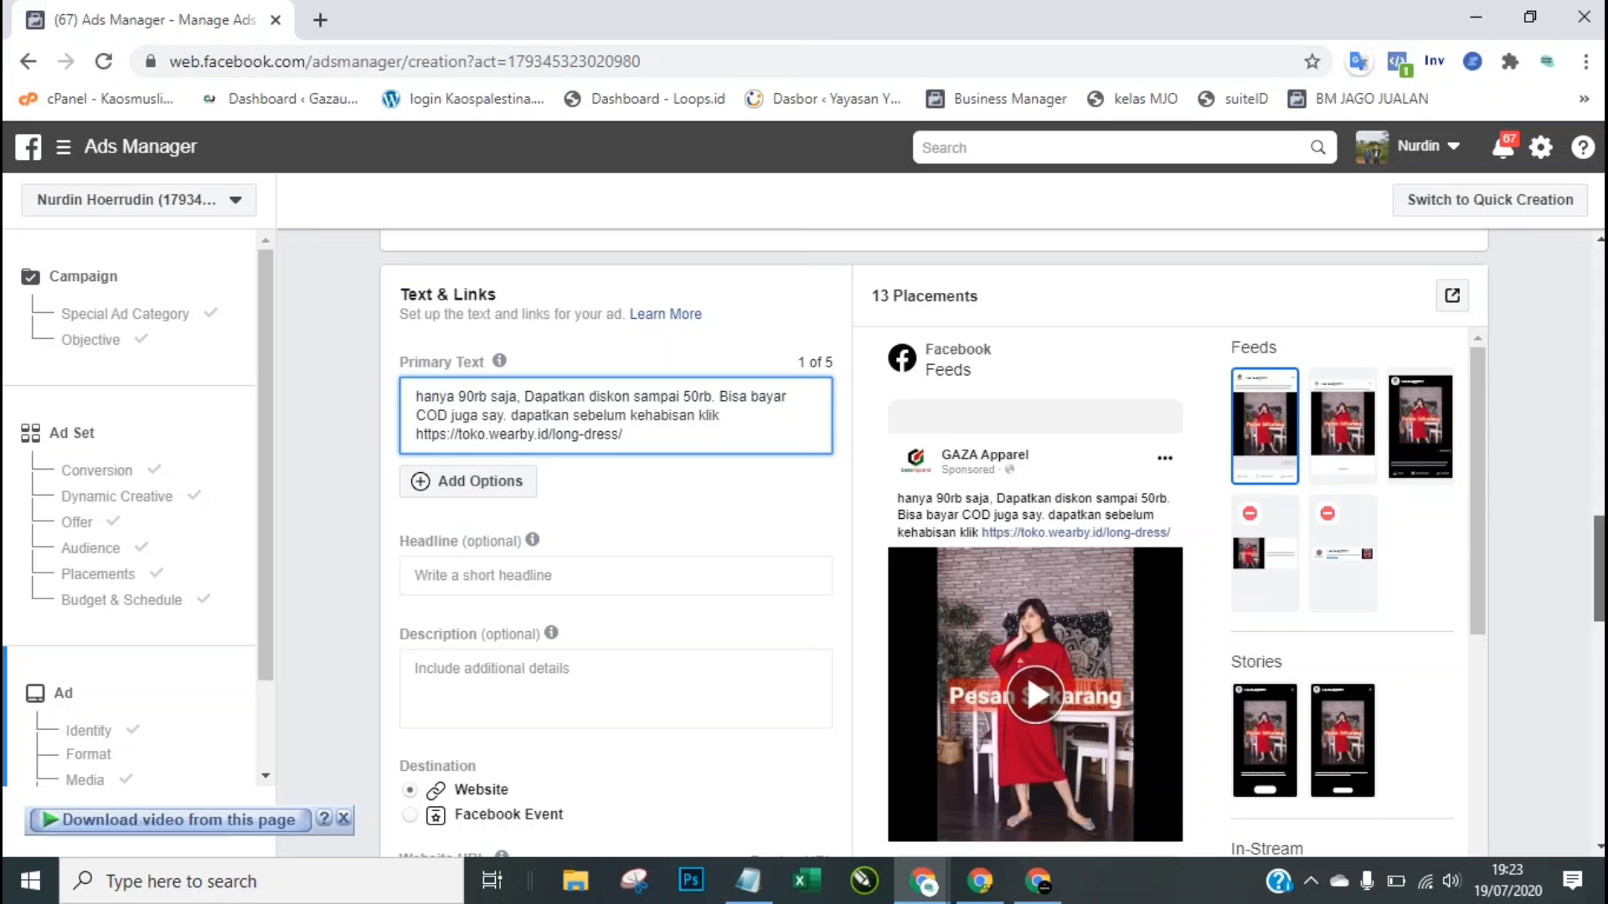
Step: Set the ad's headline to "BISA BAYAR COD" and dismiss the download overlay on the preview
scroll(1017, 636, "down", 1)
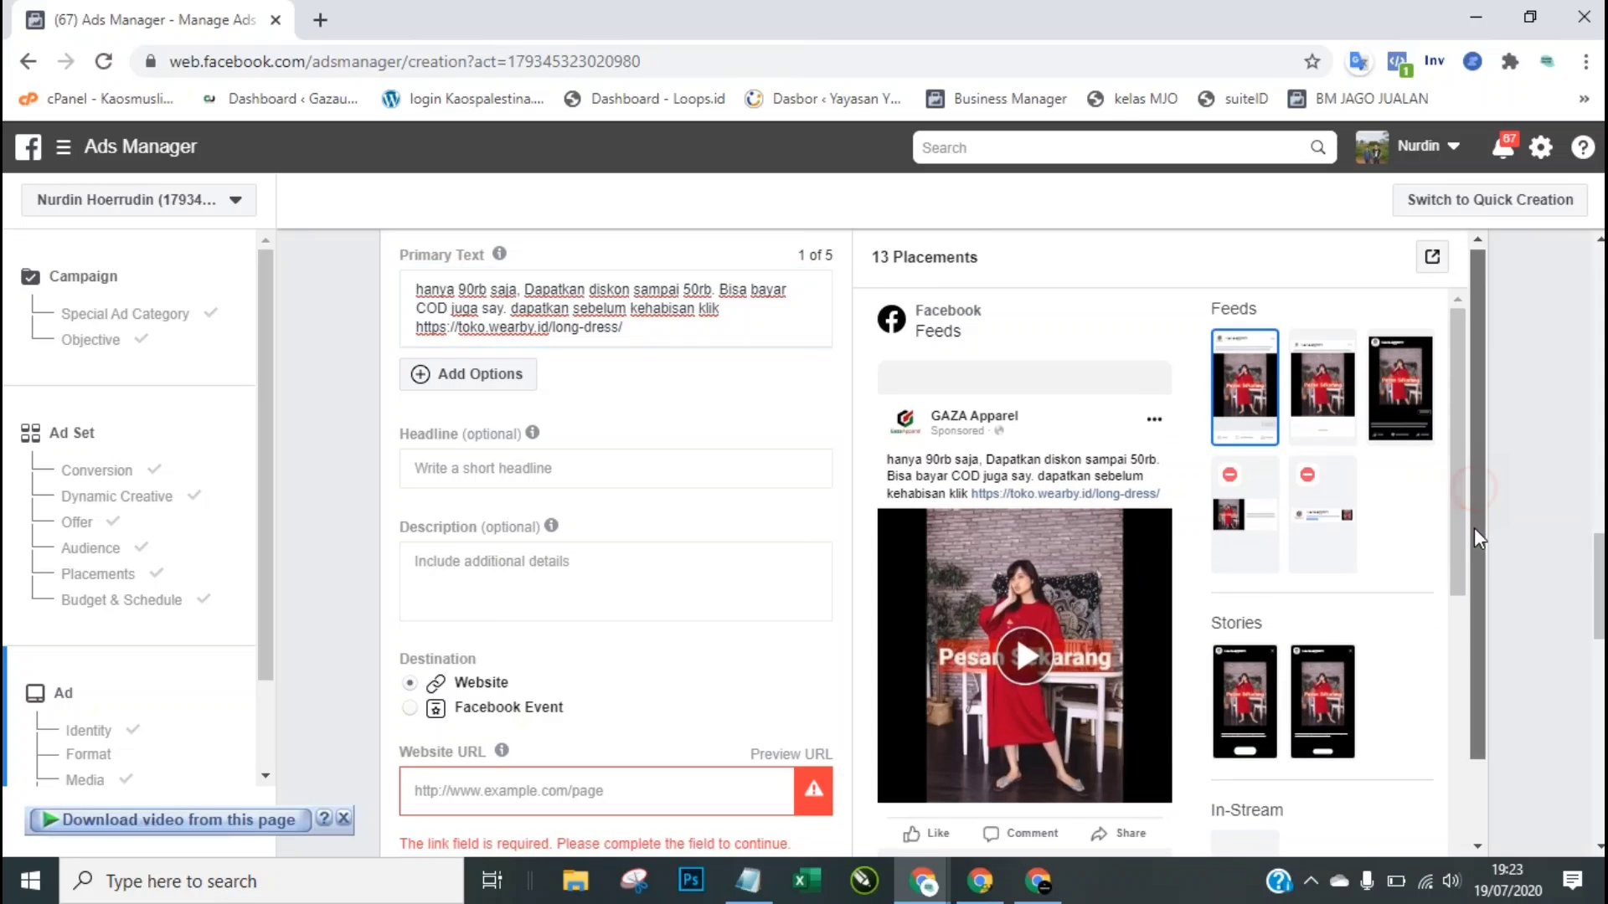
scroll(1474, 545, "down", 1)
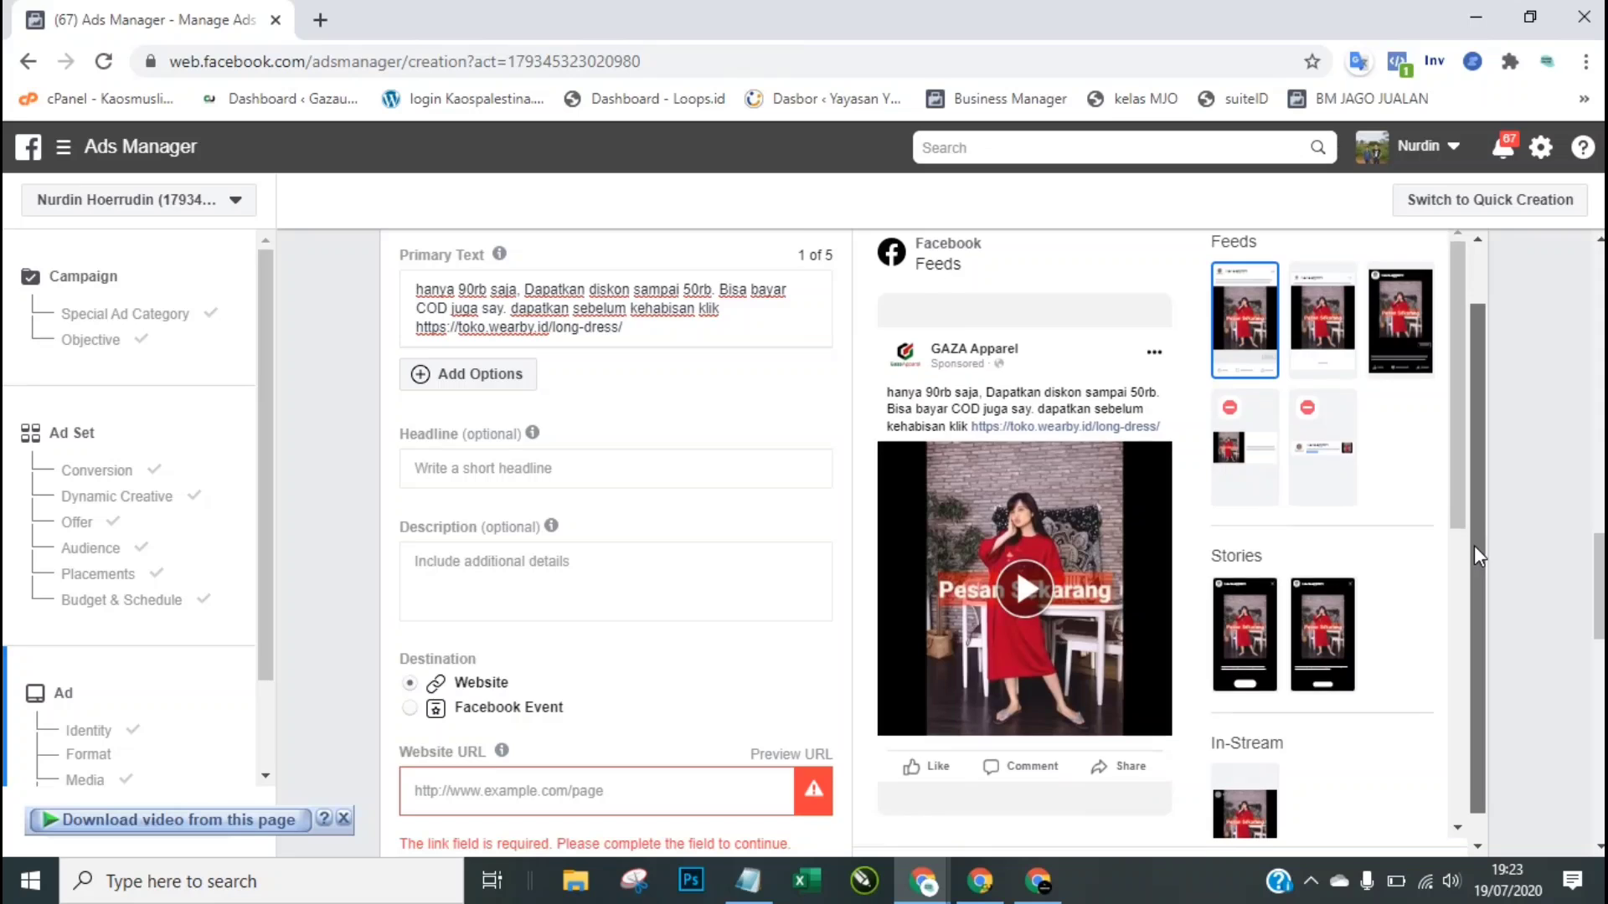
left_click(544, 469)
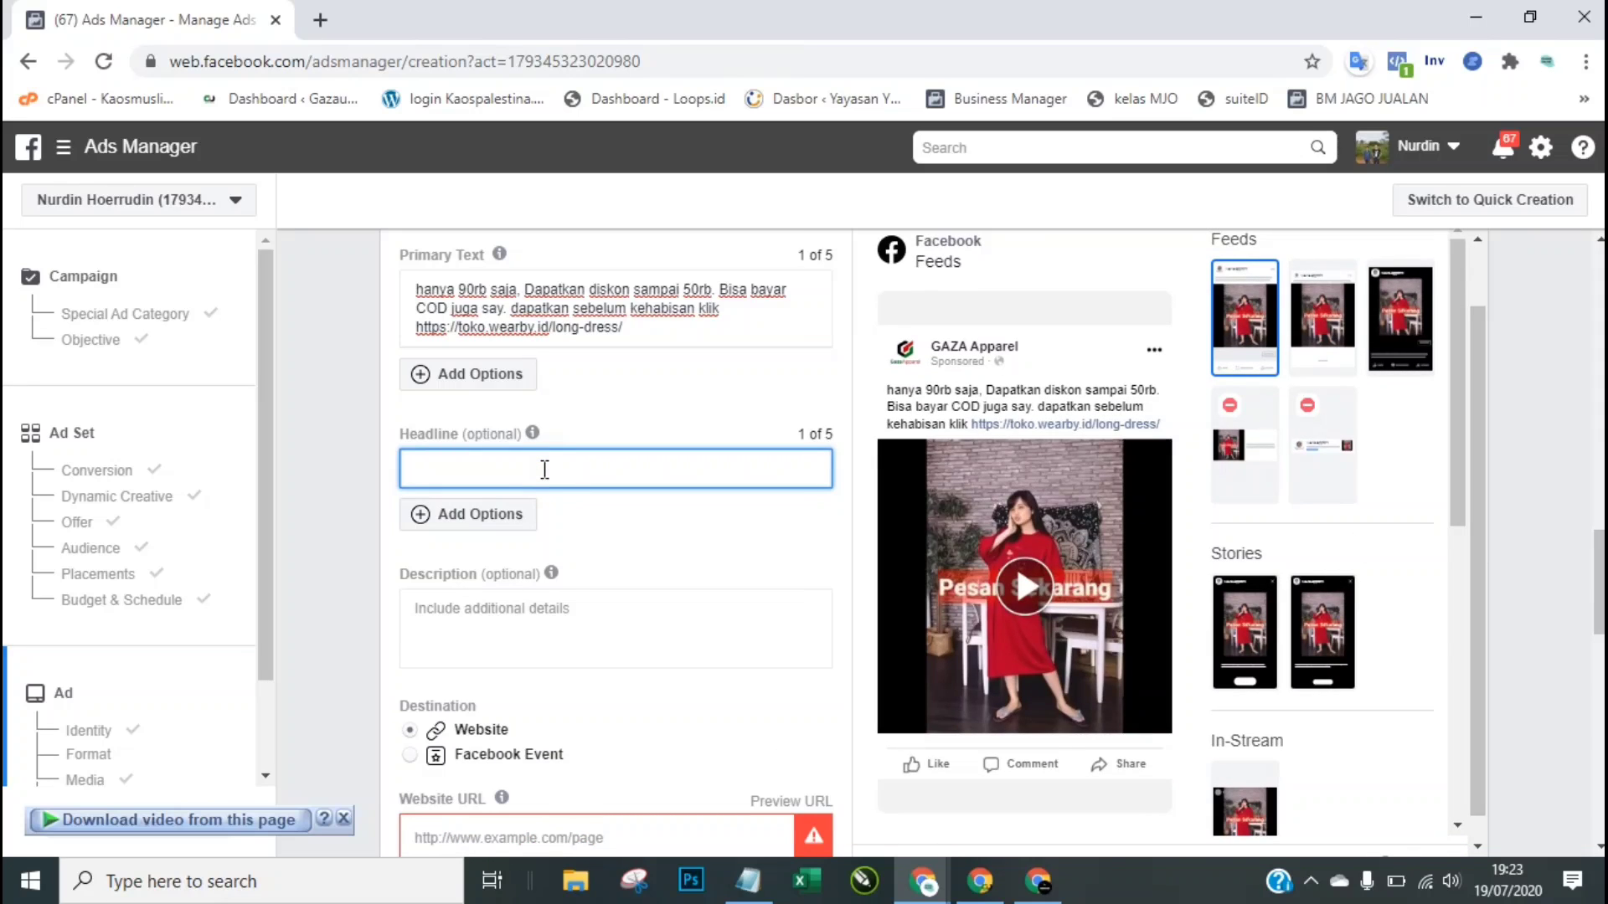
type("BISA")
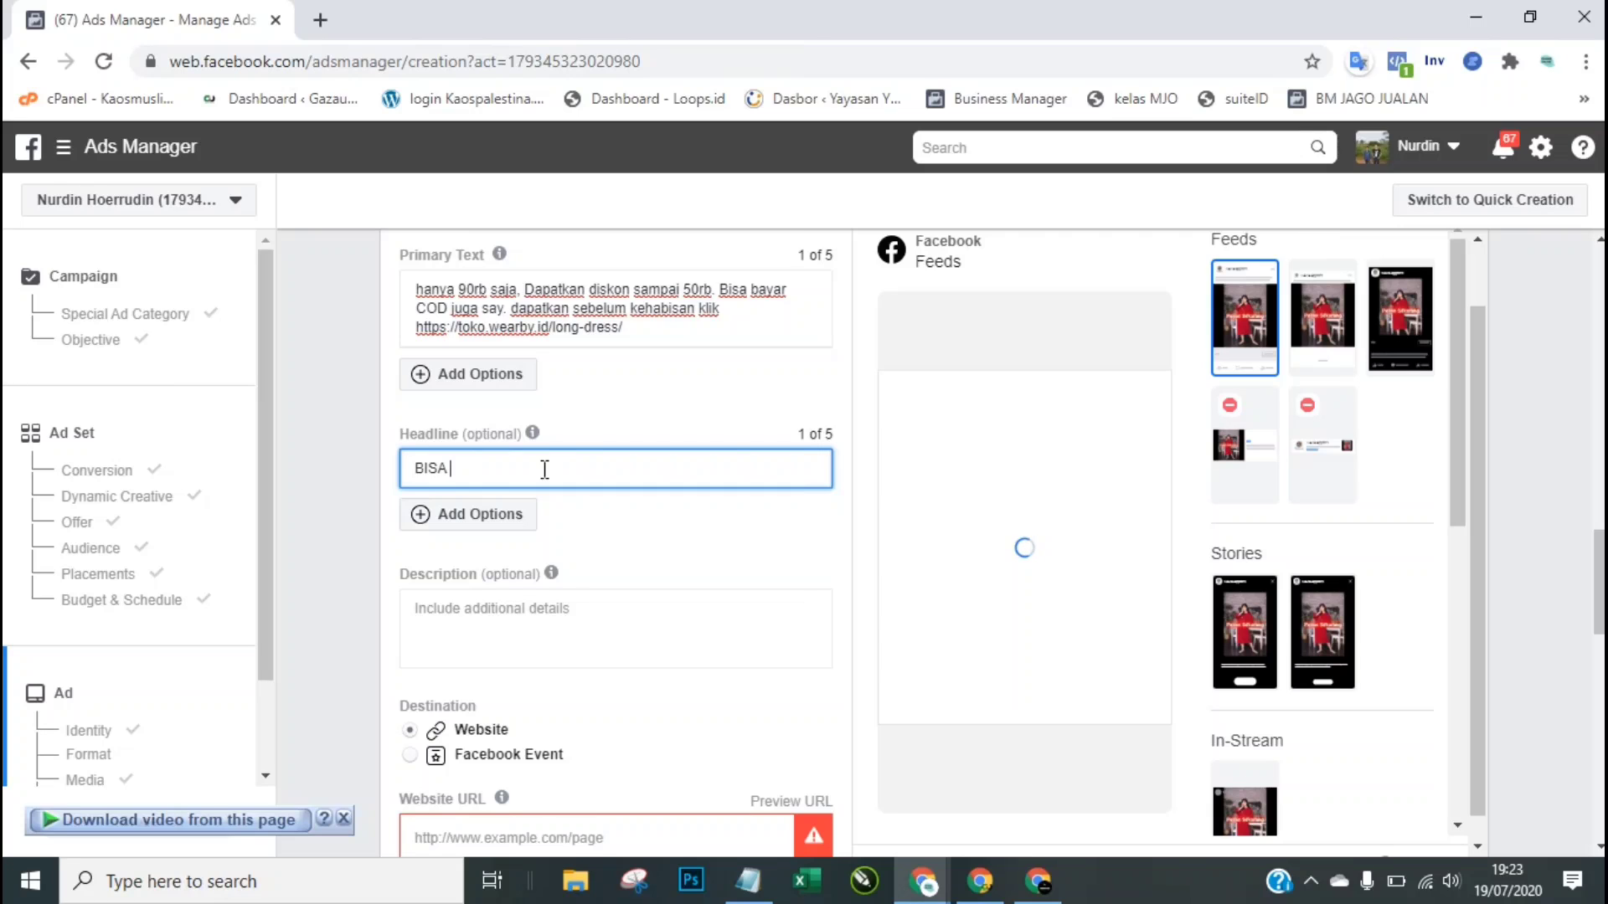
type("BAYAR DOC")
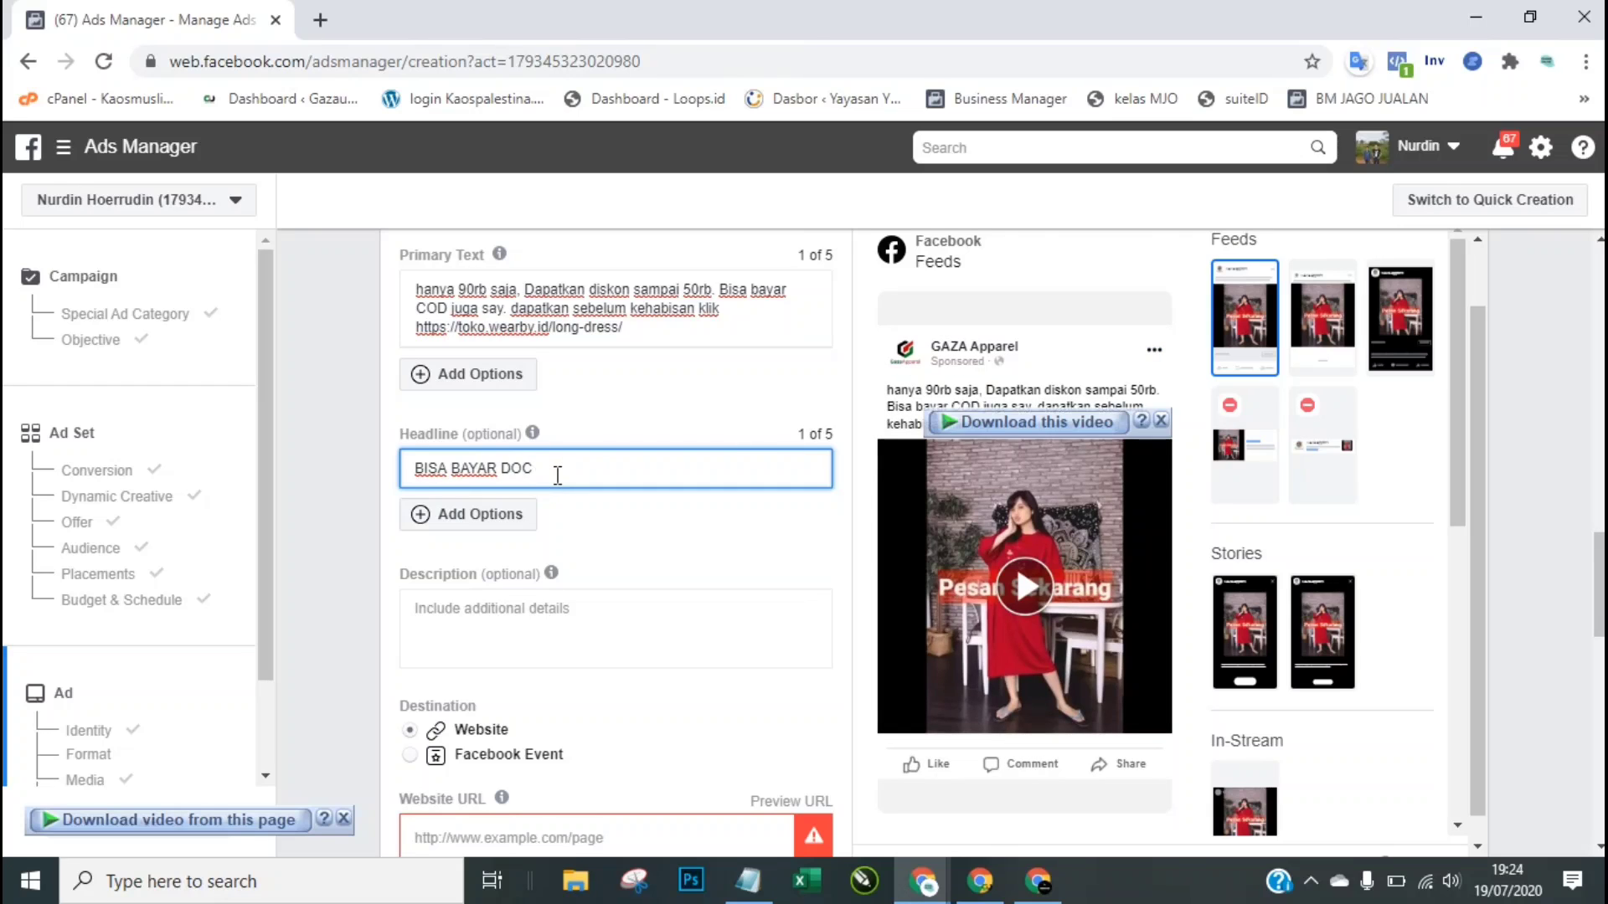
left_click(1161, 420)
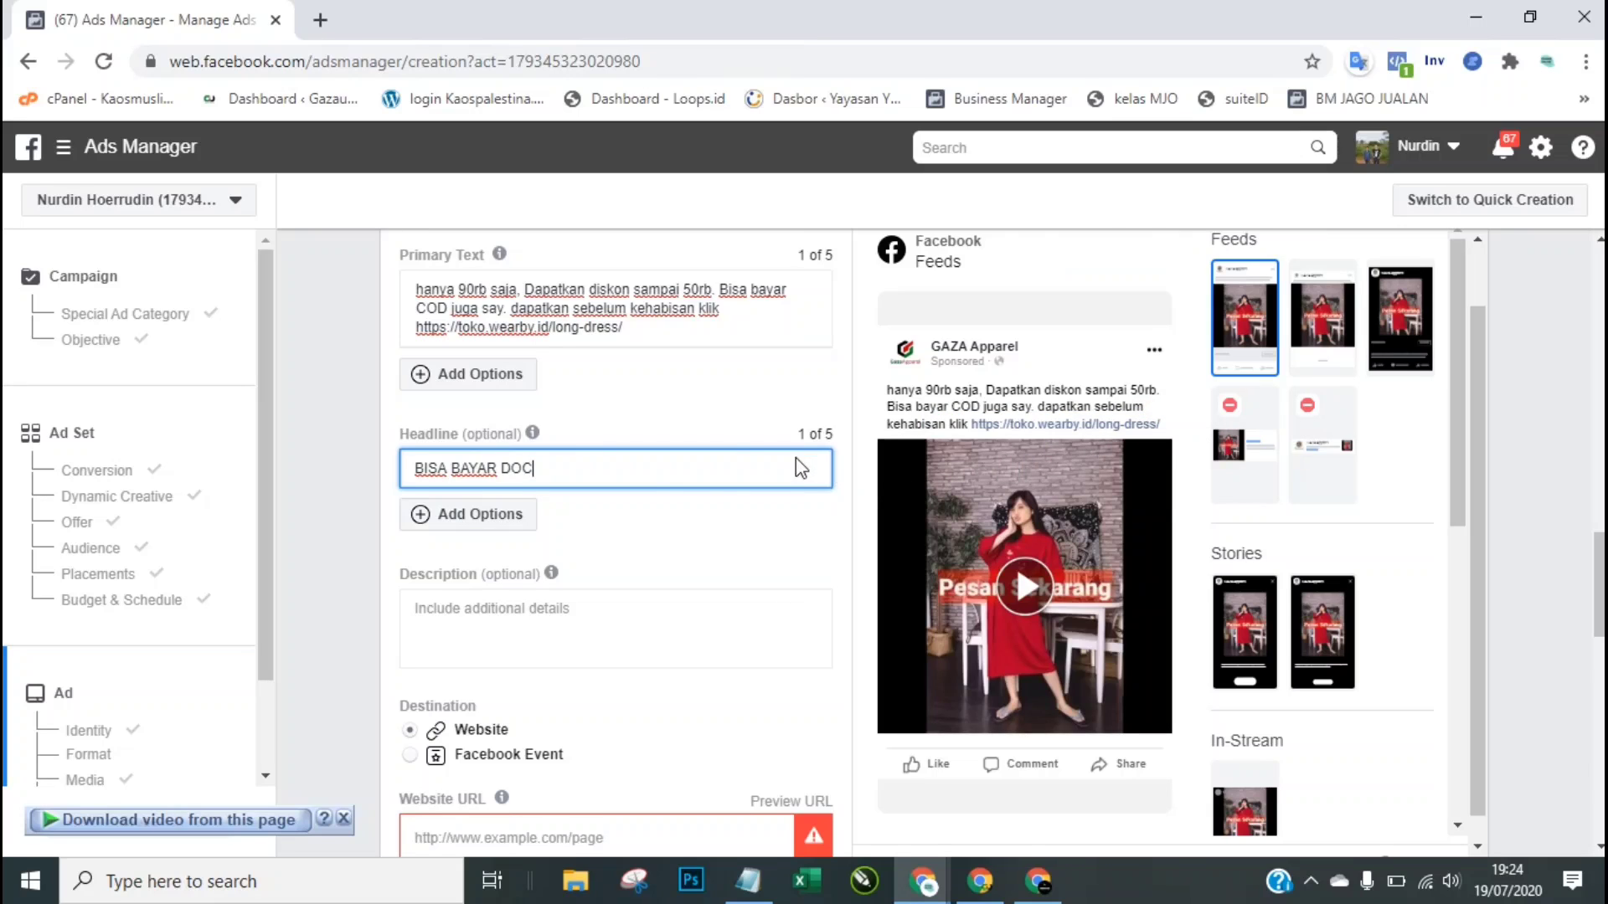
left_click(633, 471)
key("BackSpace")
type("COD")
left_click(546, 615)
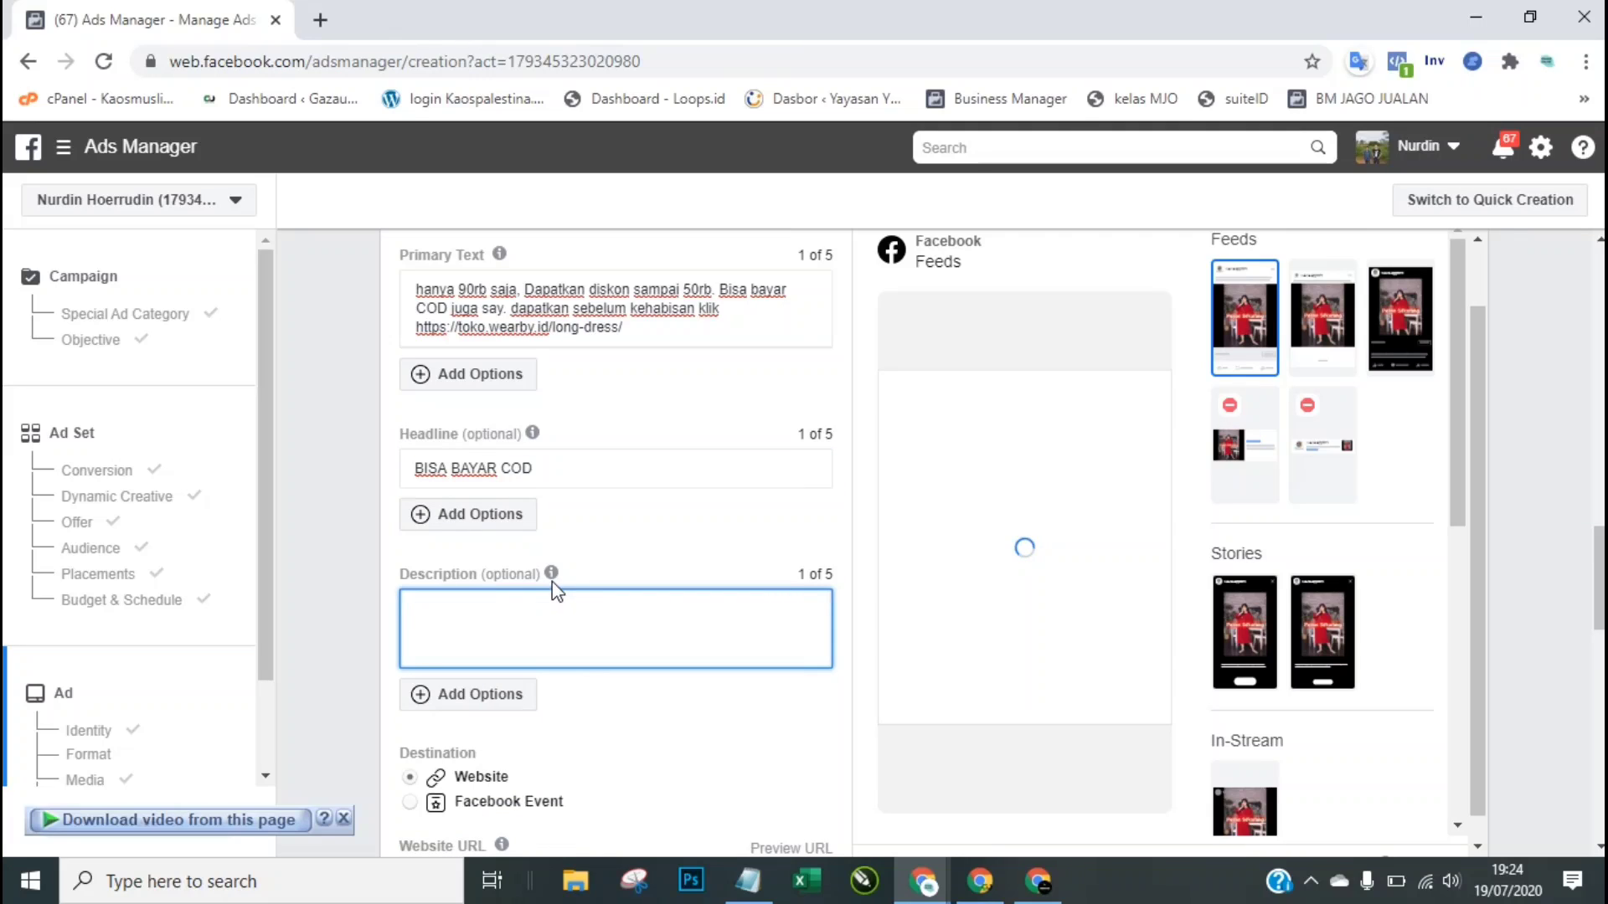
mouse_move(552, 578)
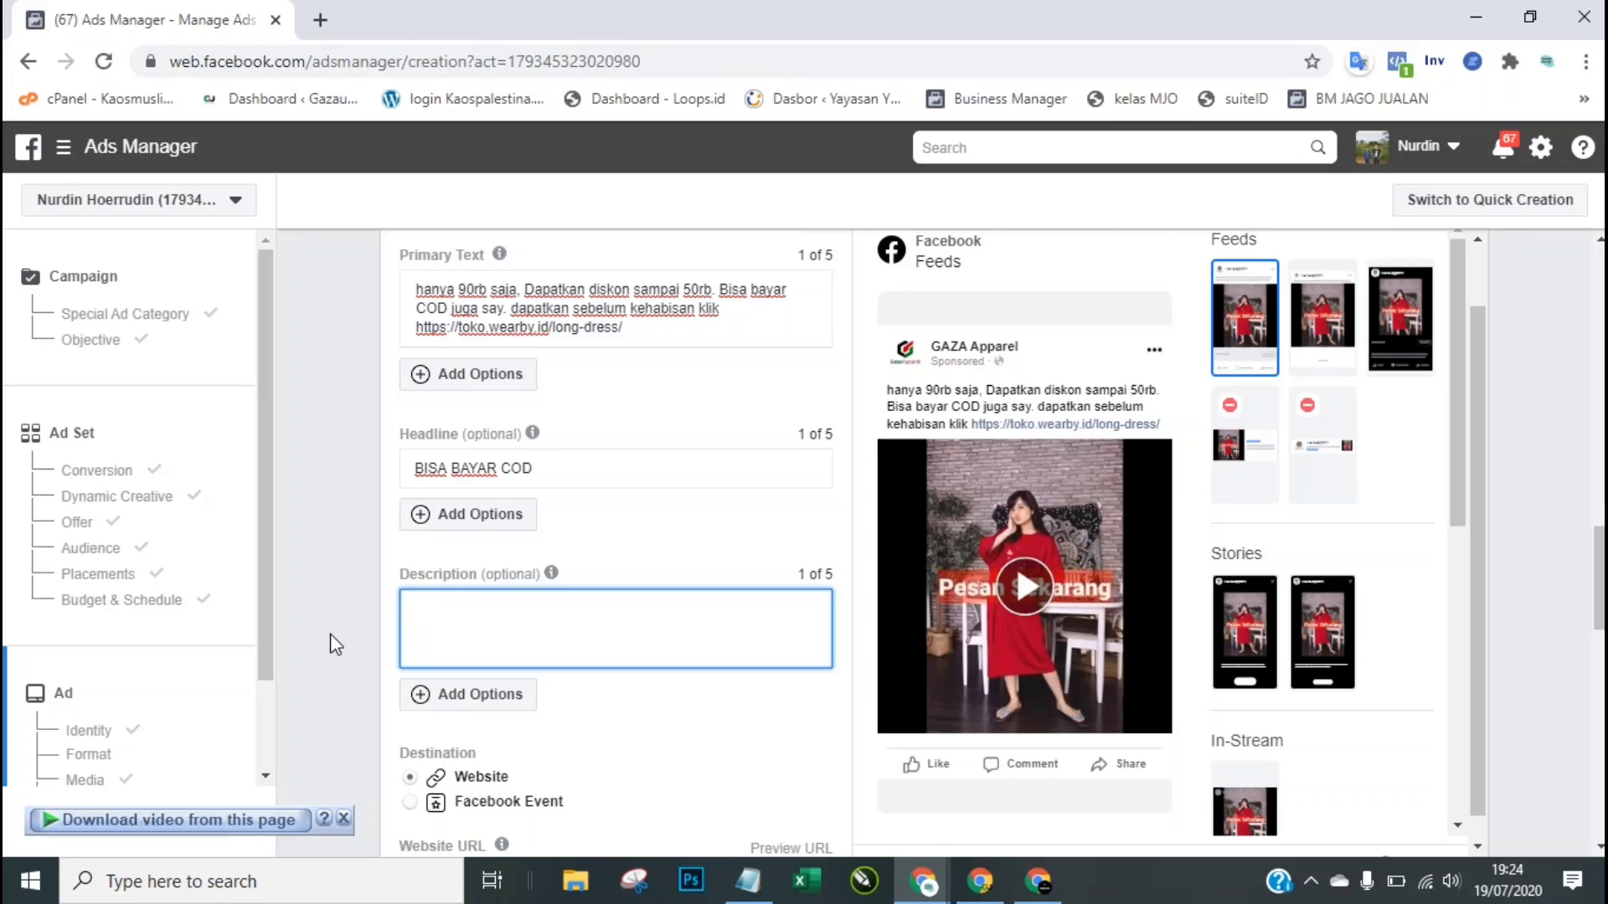
left_click(333, 640)
scroll(335, 643, "down", 2)
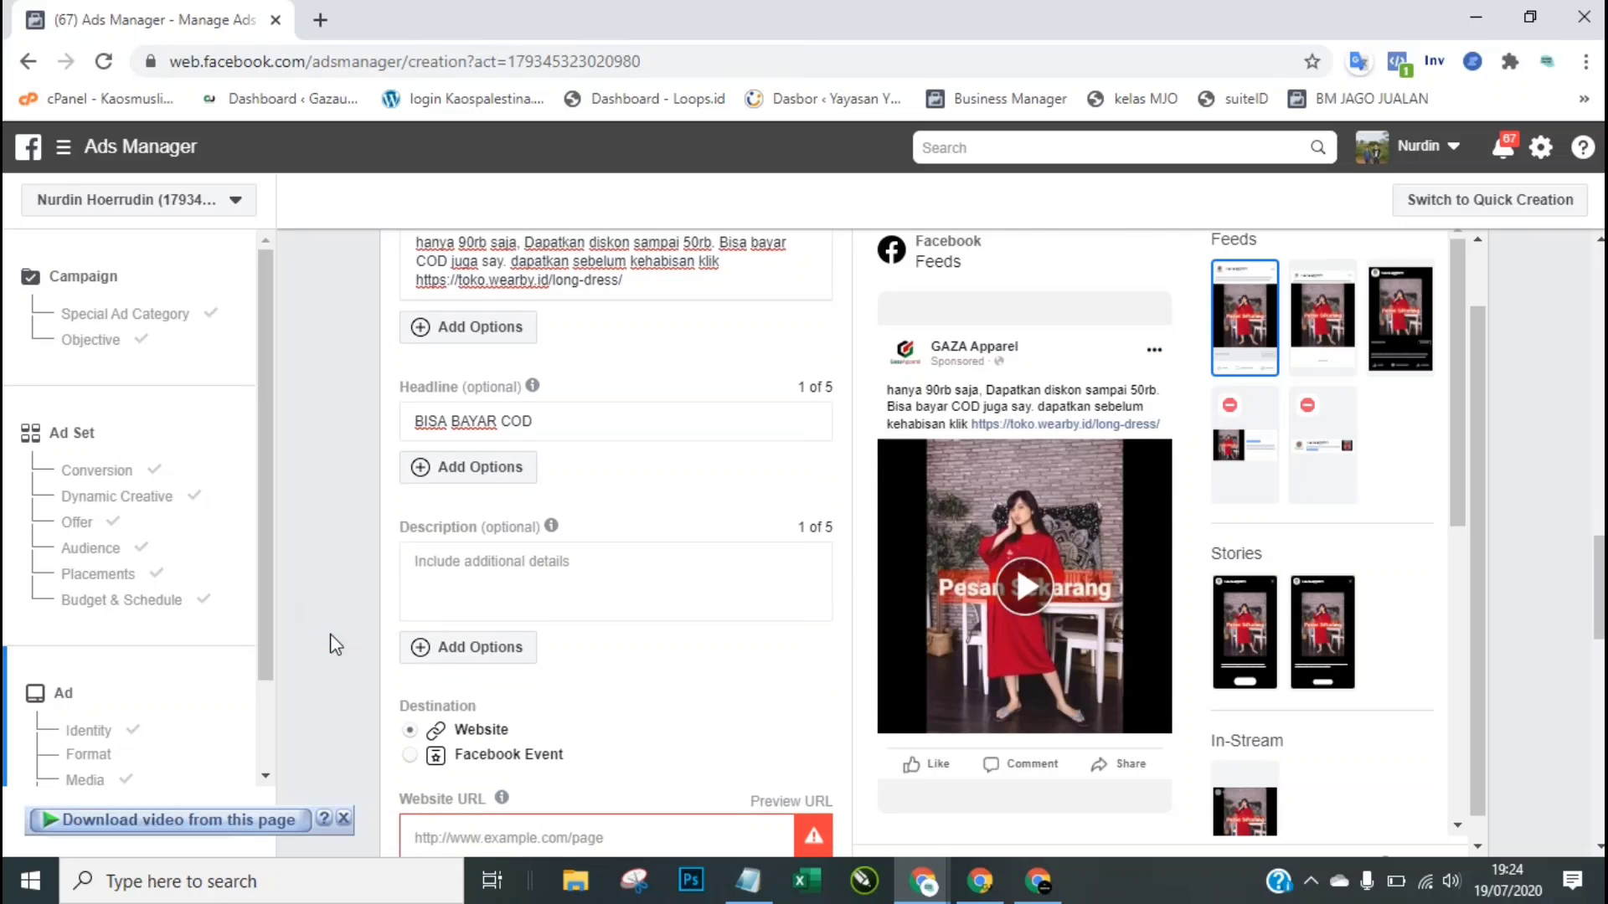
scroll(335, 643, "down", 1)
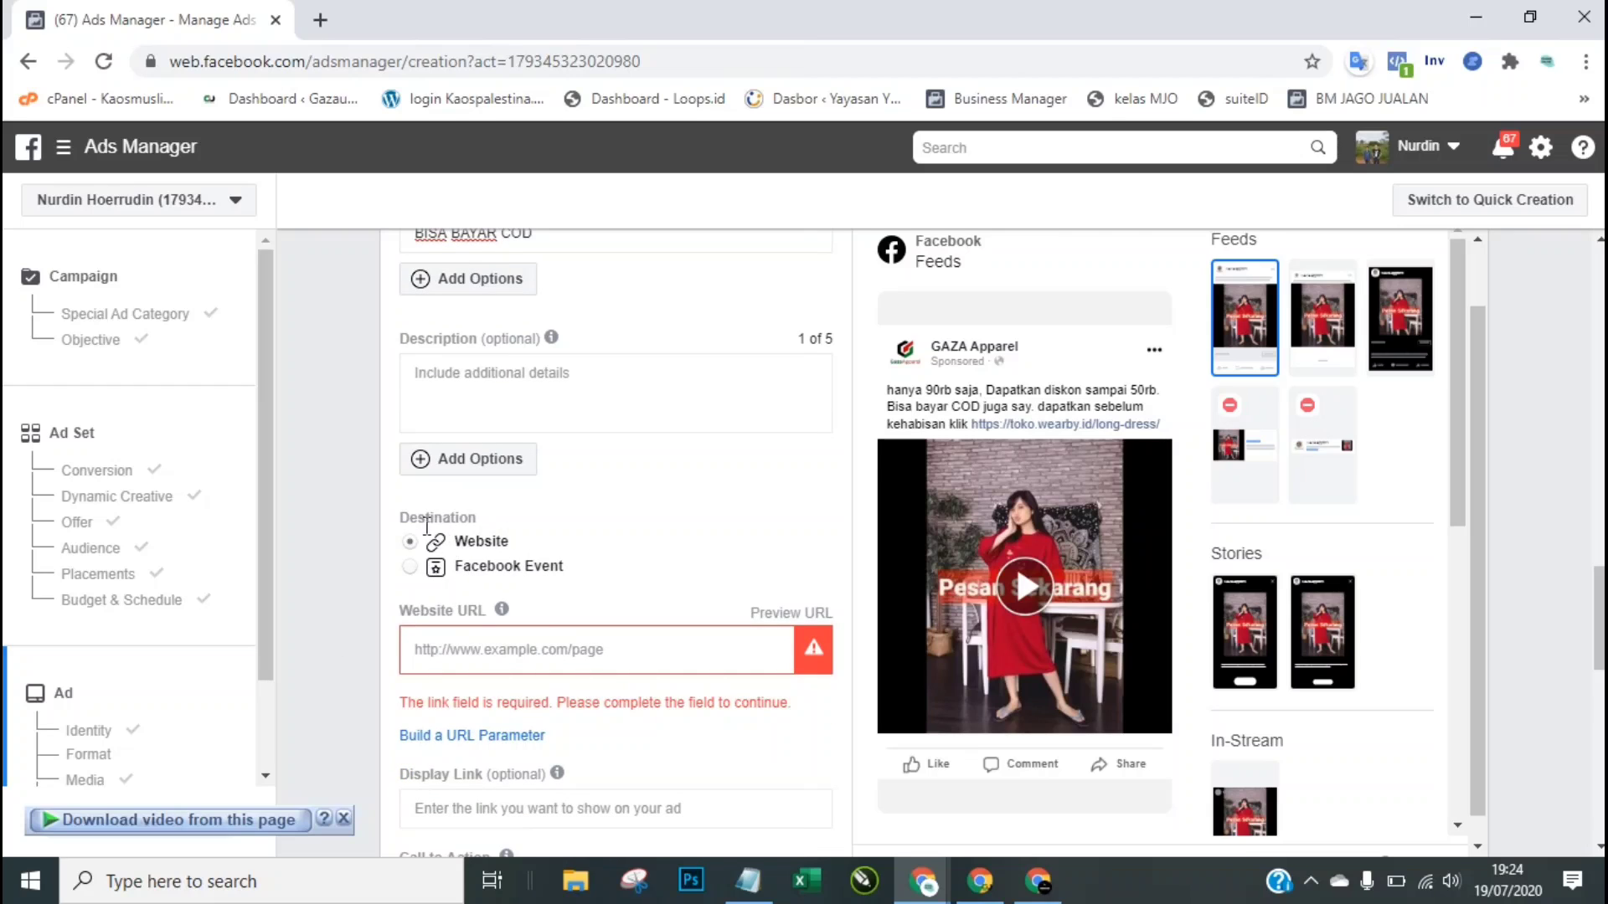
left_click(524, 649)
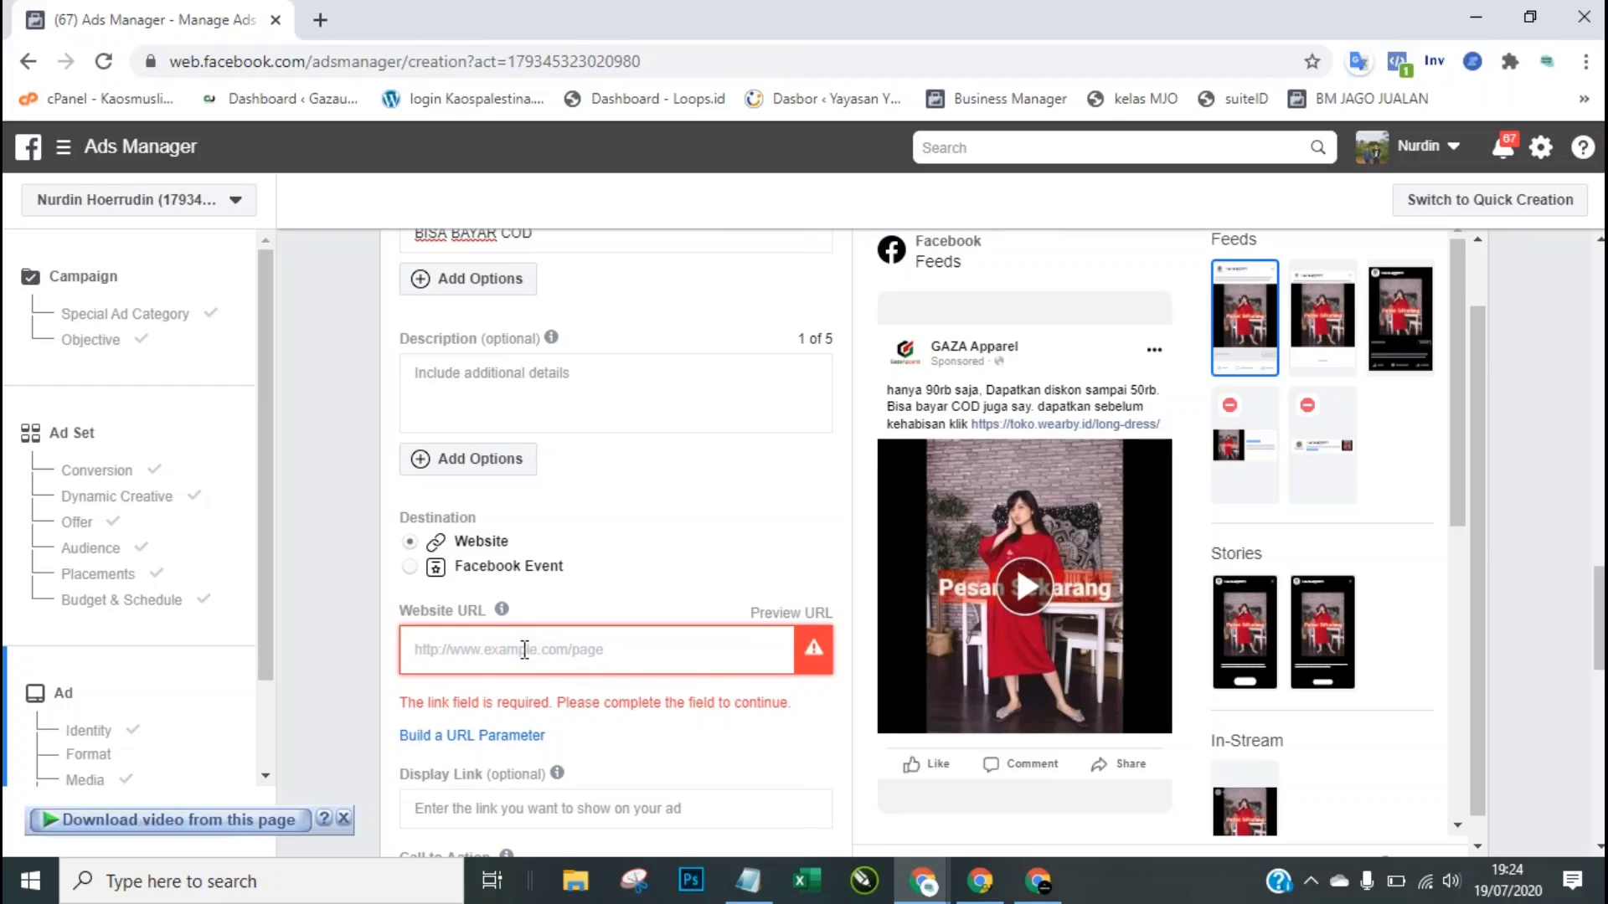
type("https://t")
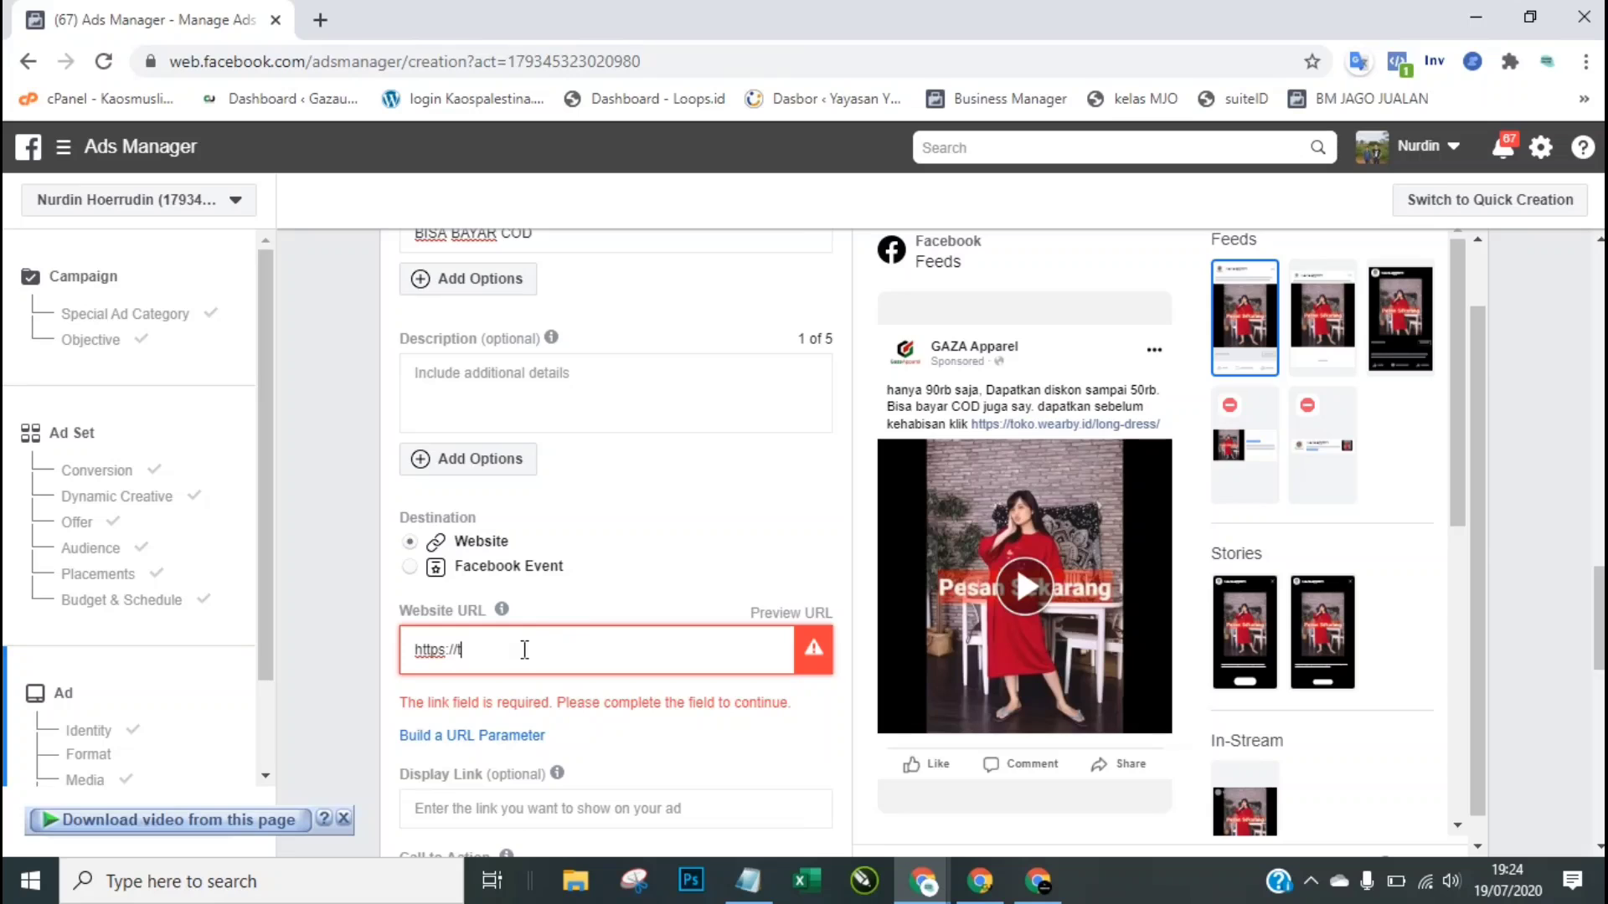
type("oko.wearby.id/long-dress/")
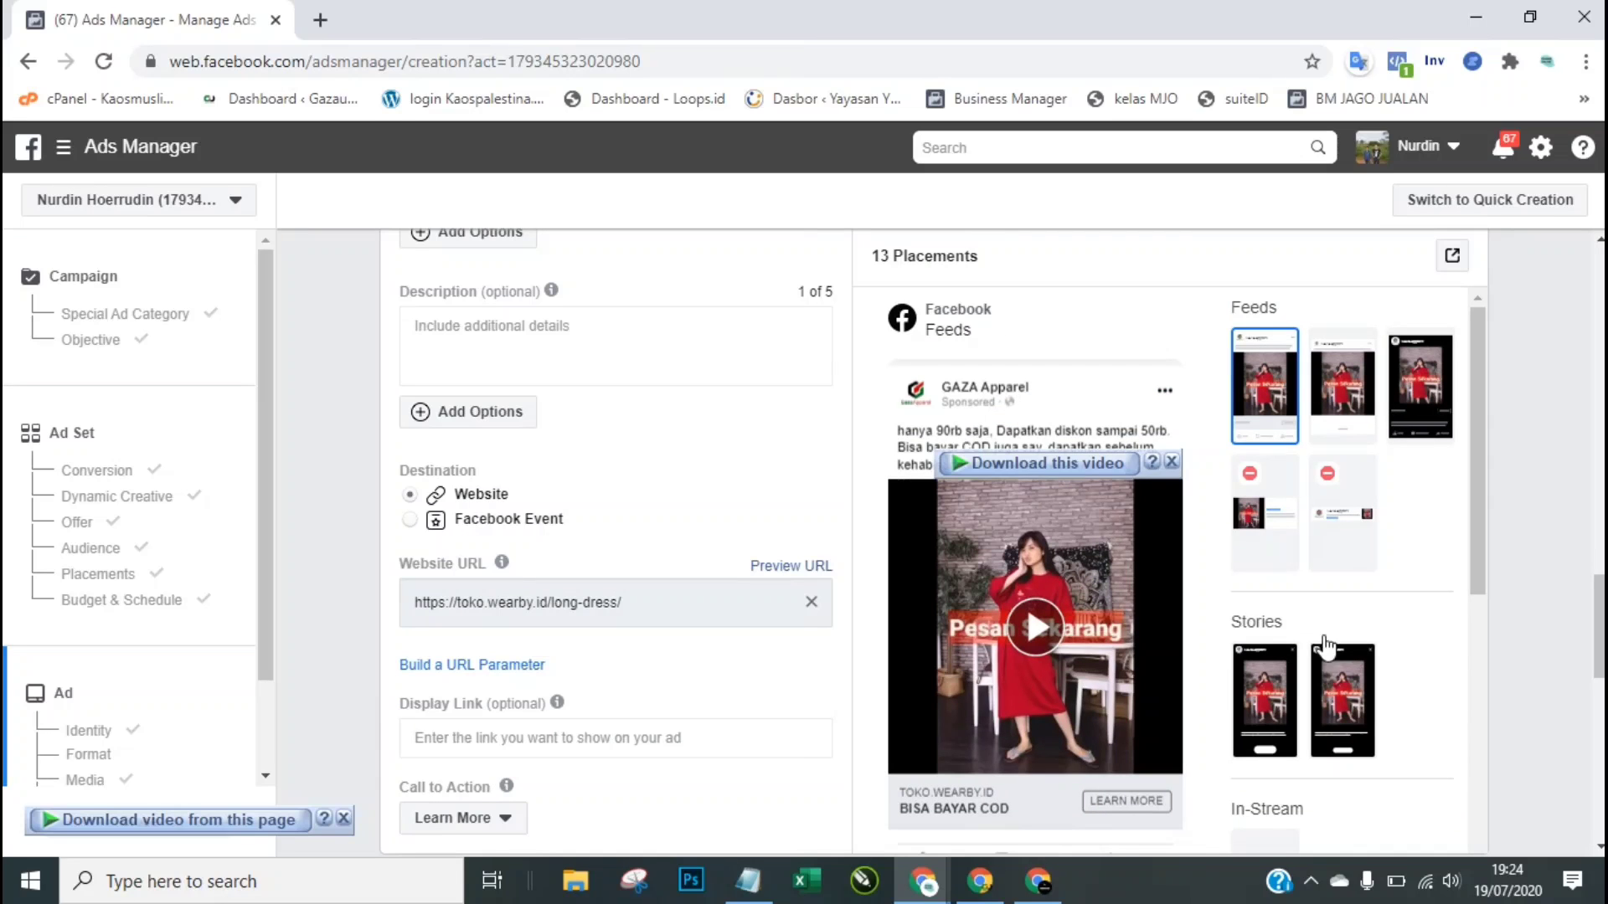
scroll(1327, 650, "down", 2)
scroll(934, 544, "down", 1)
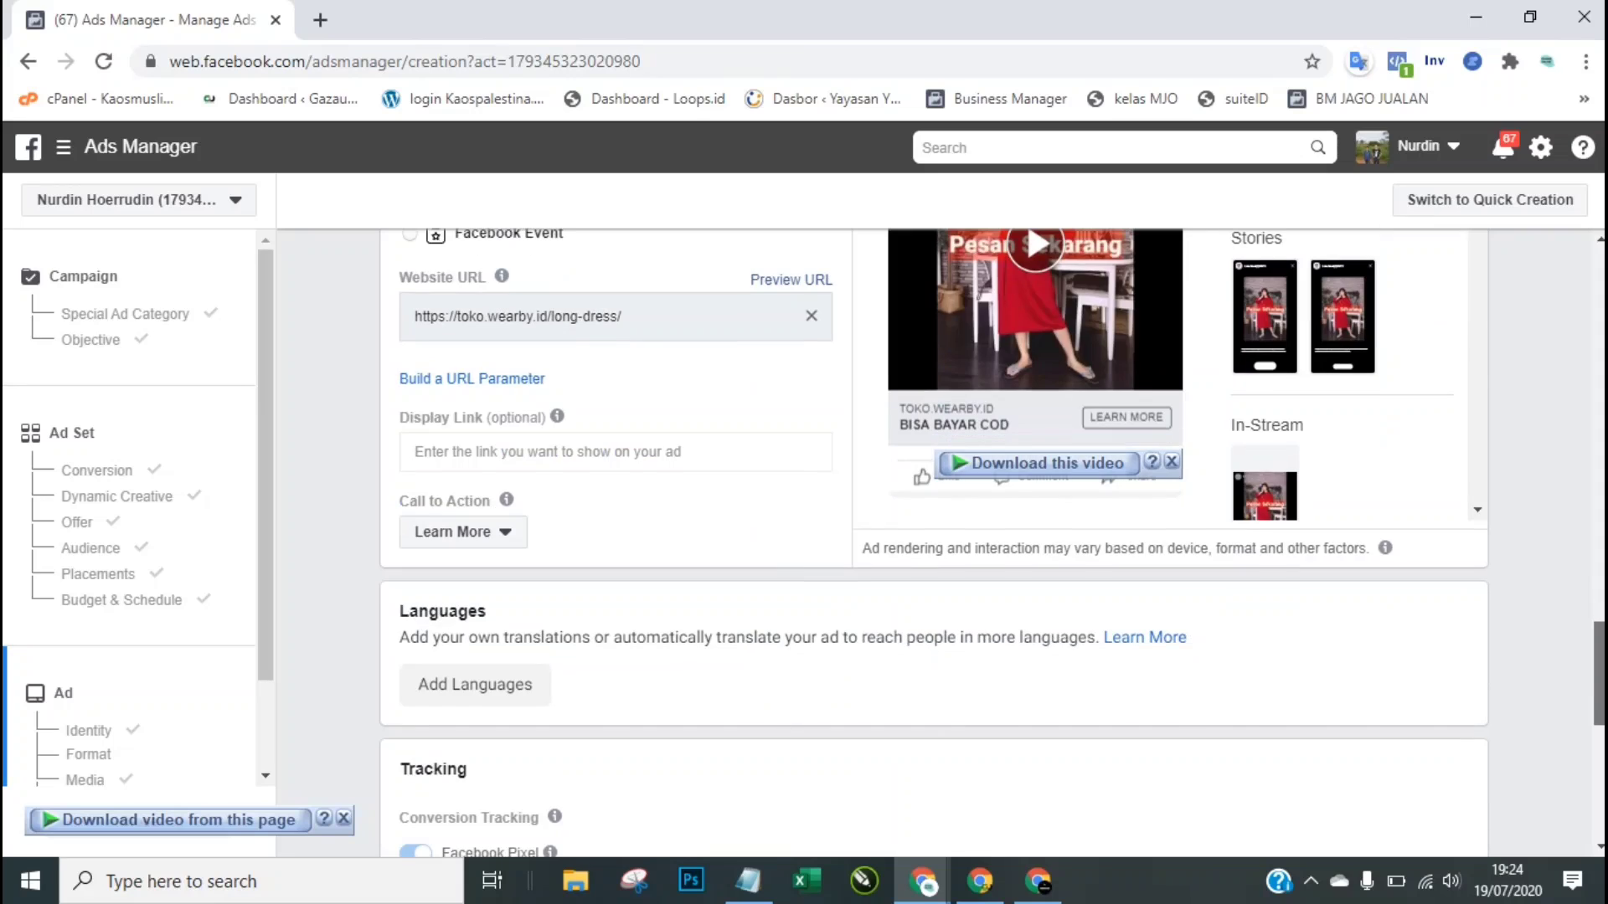
Step: Dismiss the download overlay on the ad preview and set the display link to KLIK.DISINI
scroll(1211, 527, "up", 1)
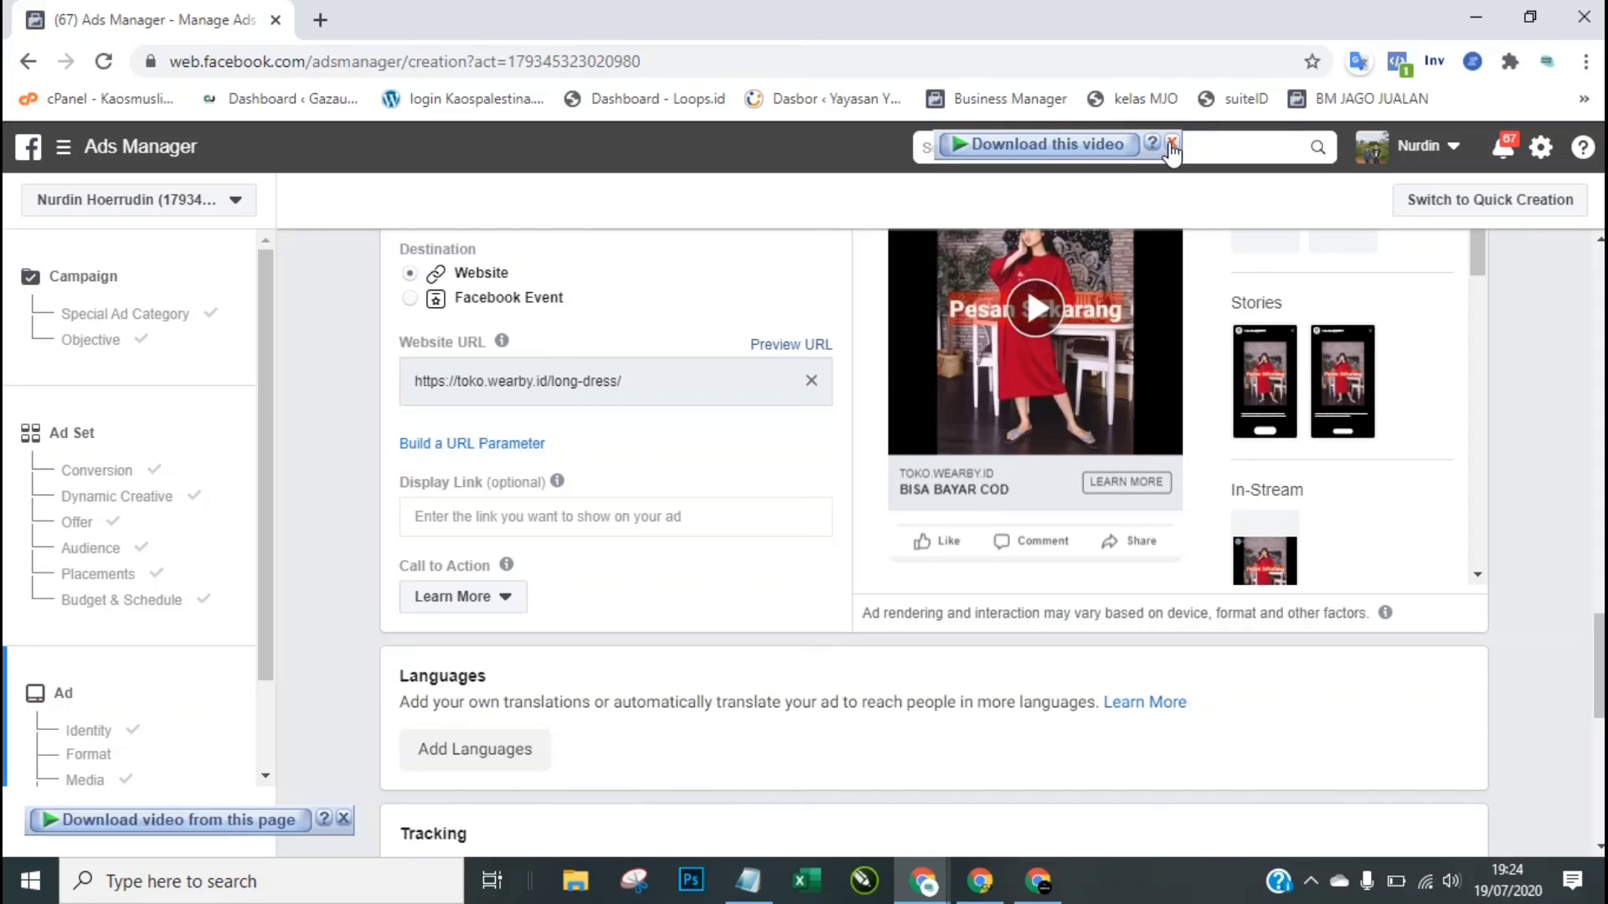
left_click(1171, 144)
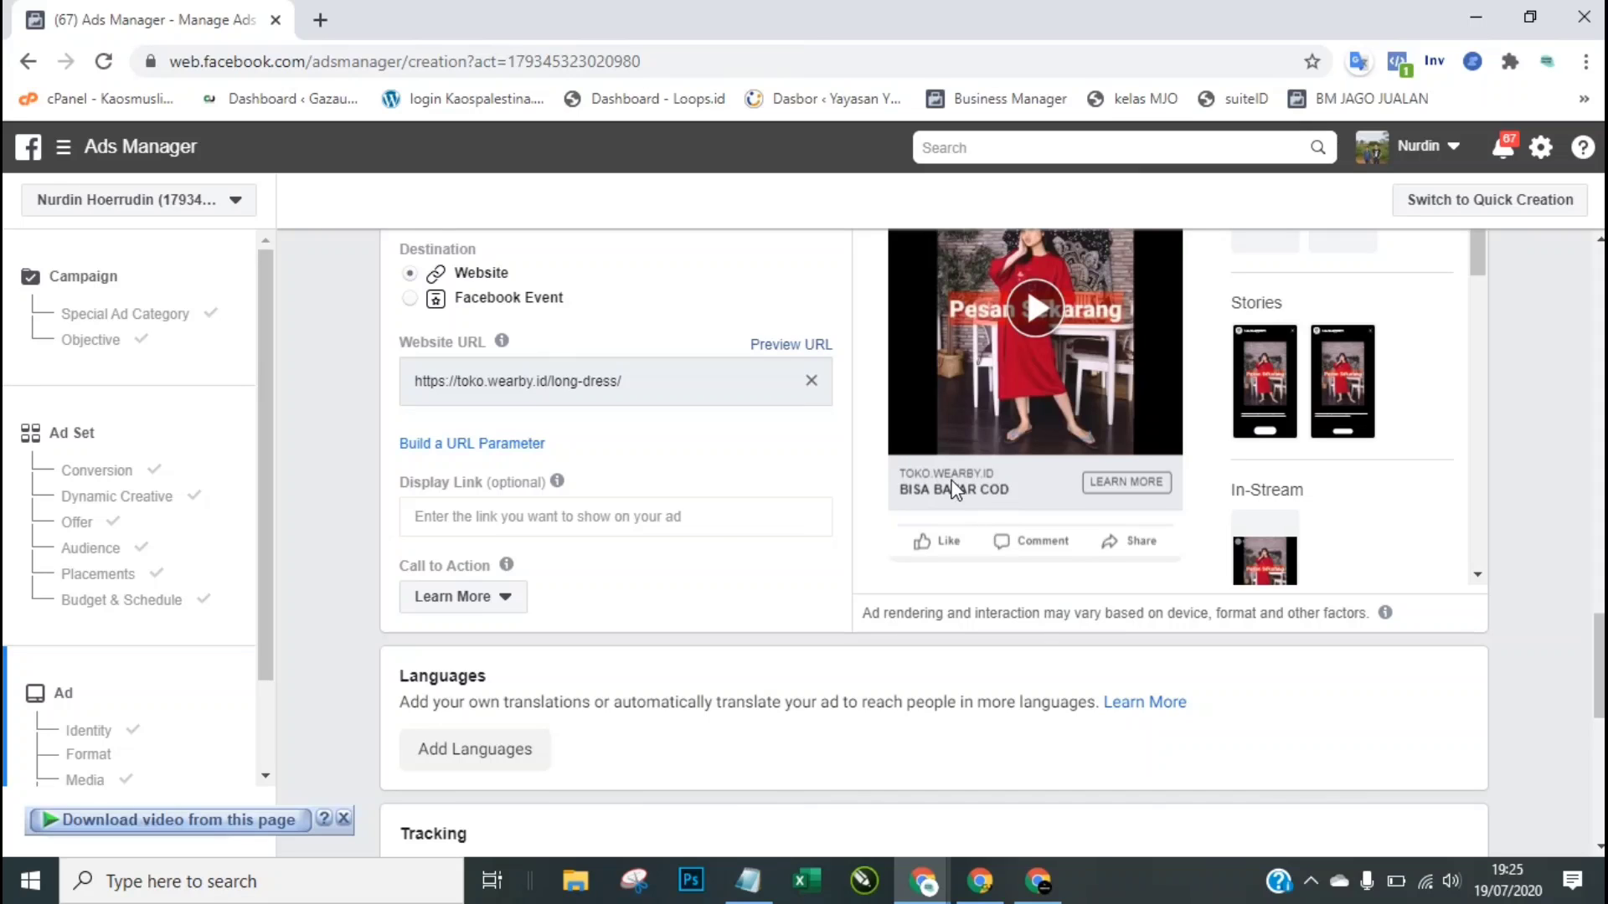
left_click(482, 521)
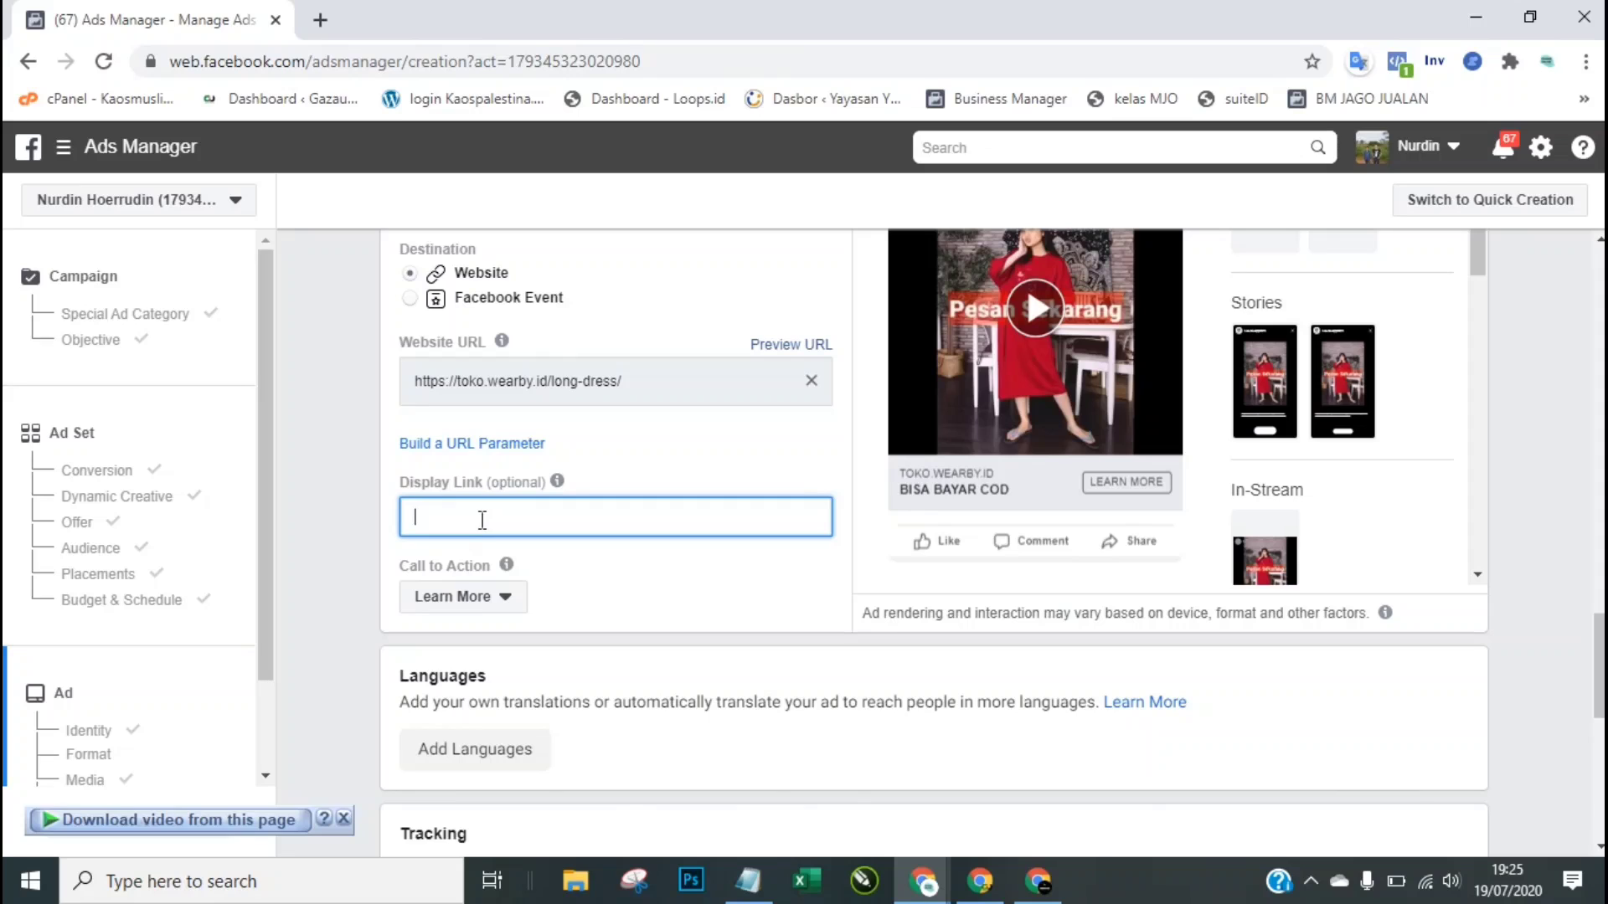
type("KLIK.DISININI")
left_click(336, 540)
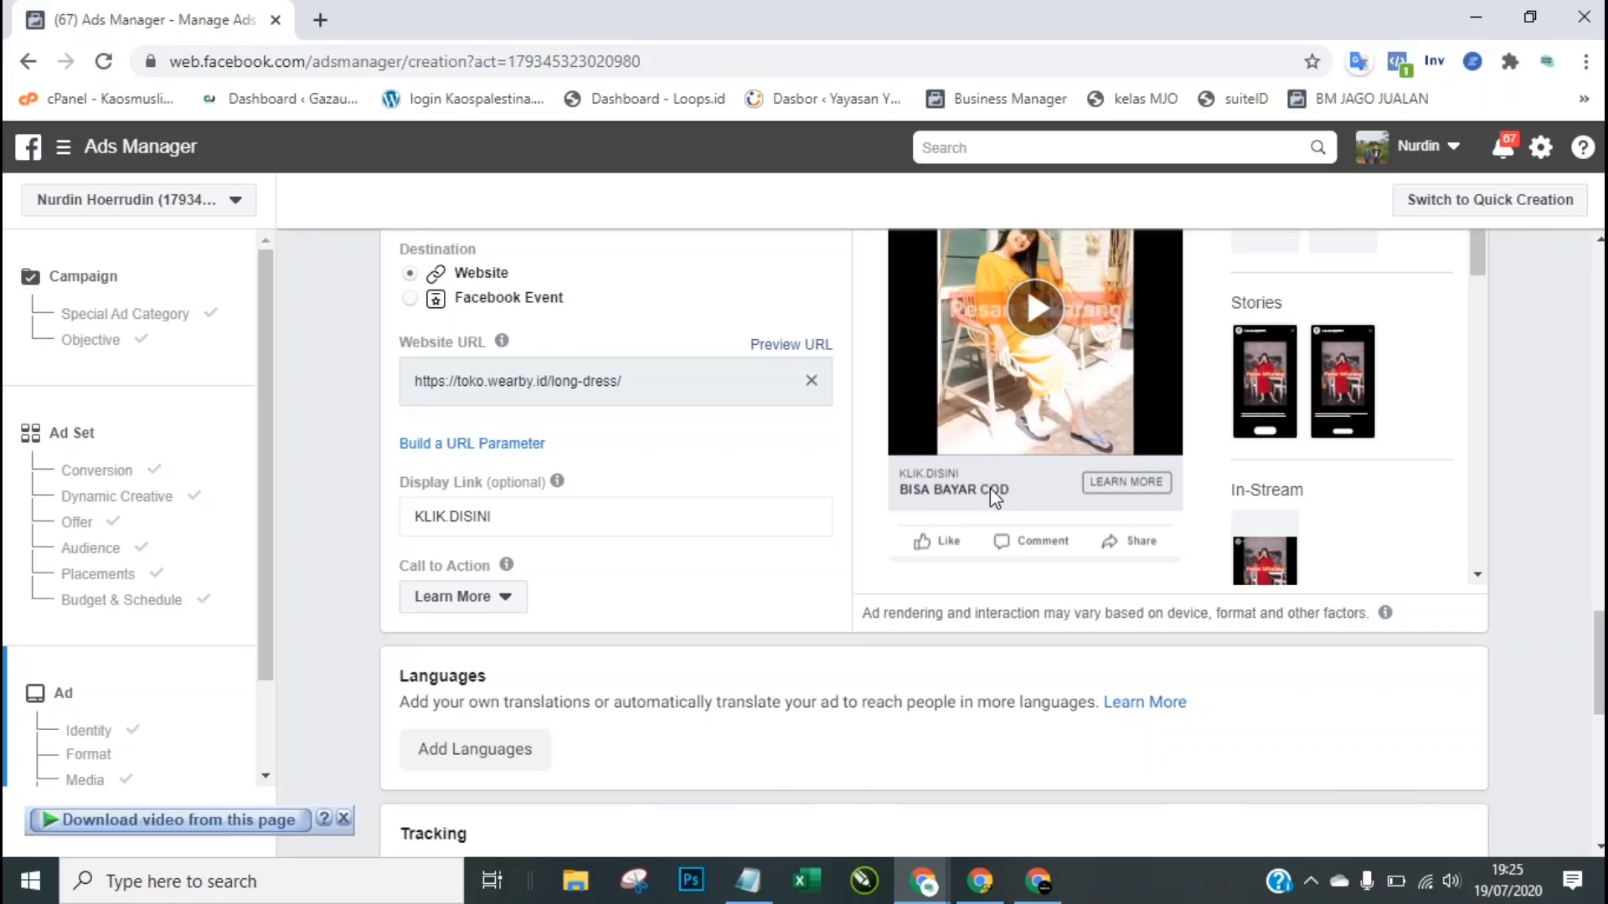
Step: Set the ad's optional description to "dapatkan diskon sampai 50rb"
scroll(1044, 502, "up", 1)
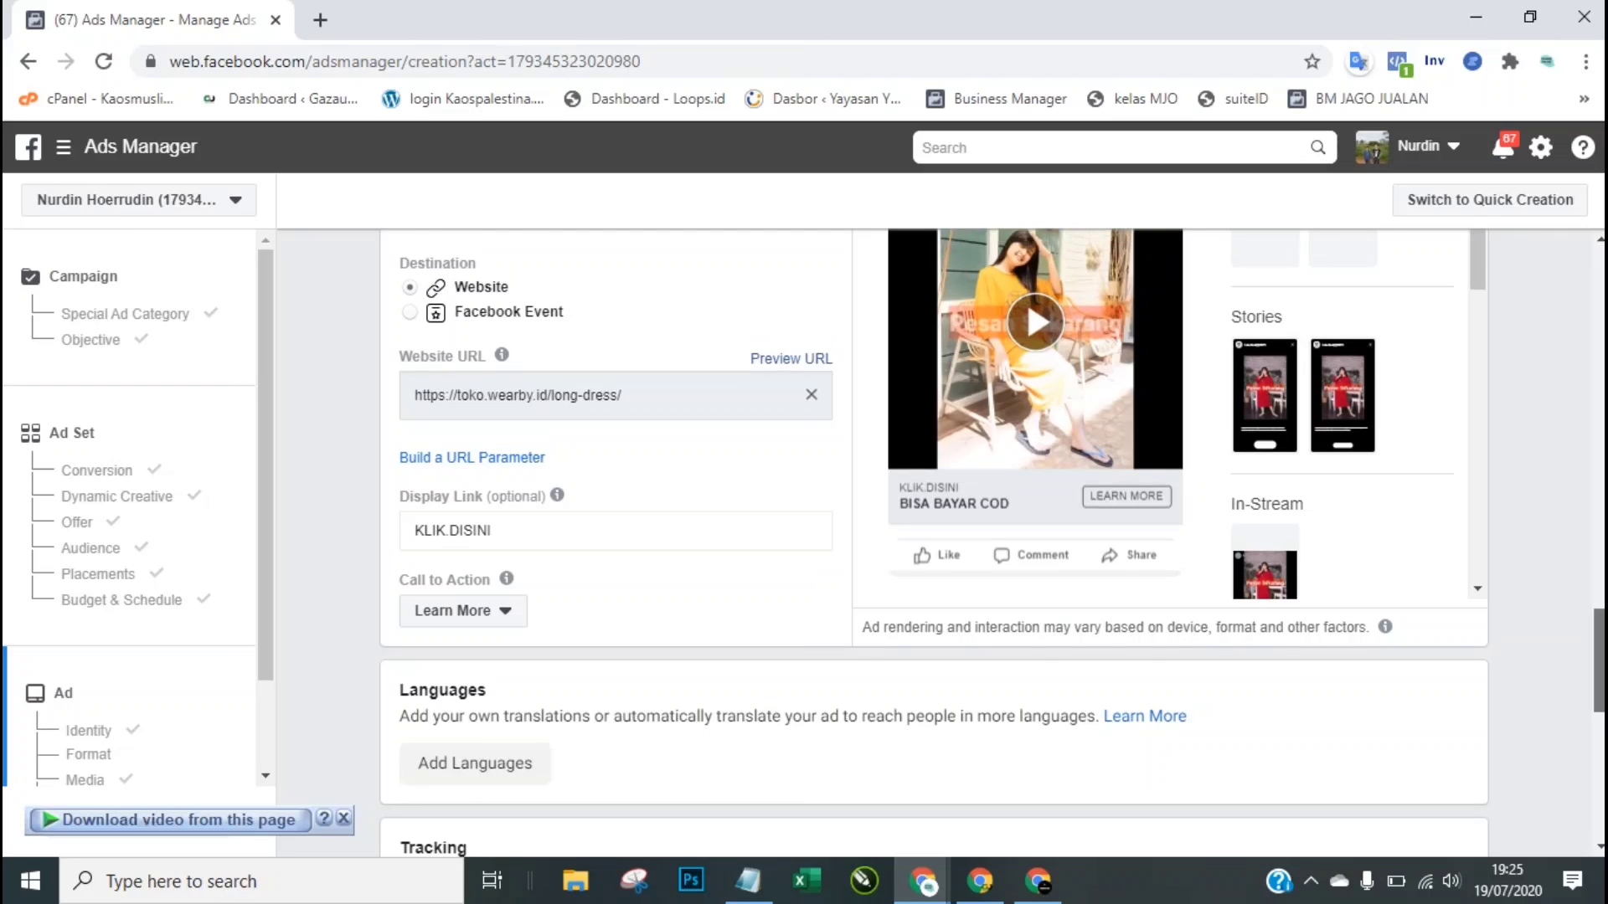
scroll(934, 544, "up", 3)
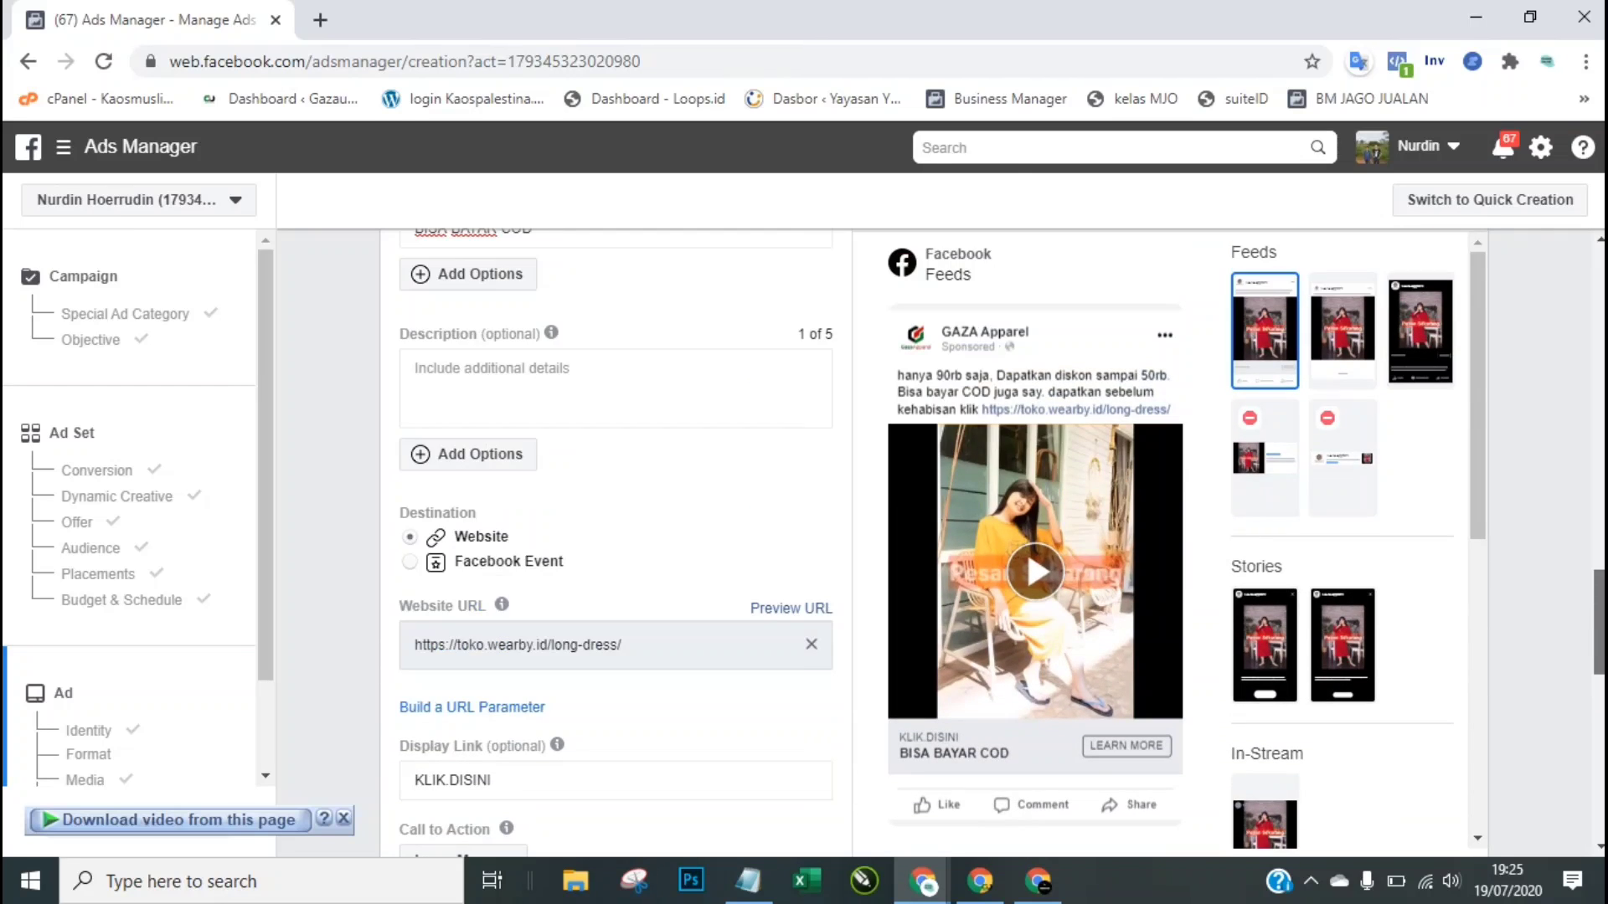
left_click(552, 369)
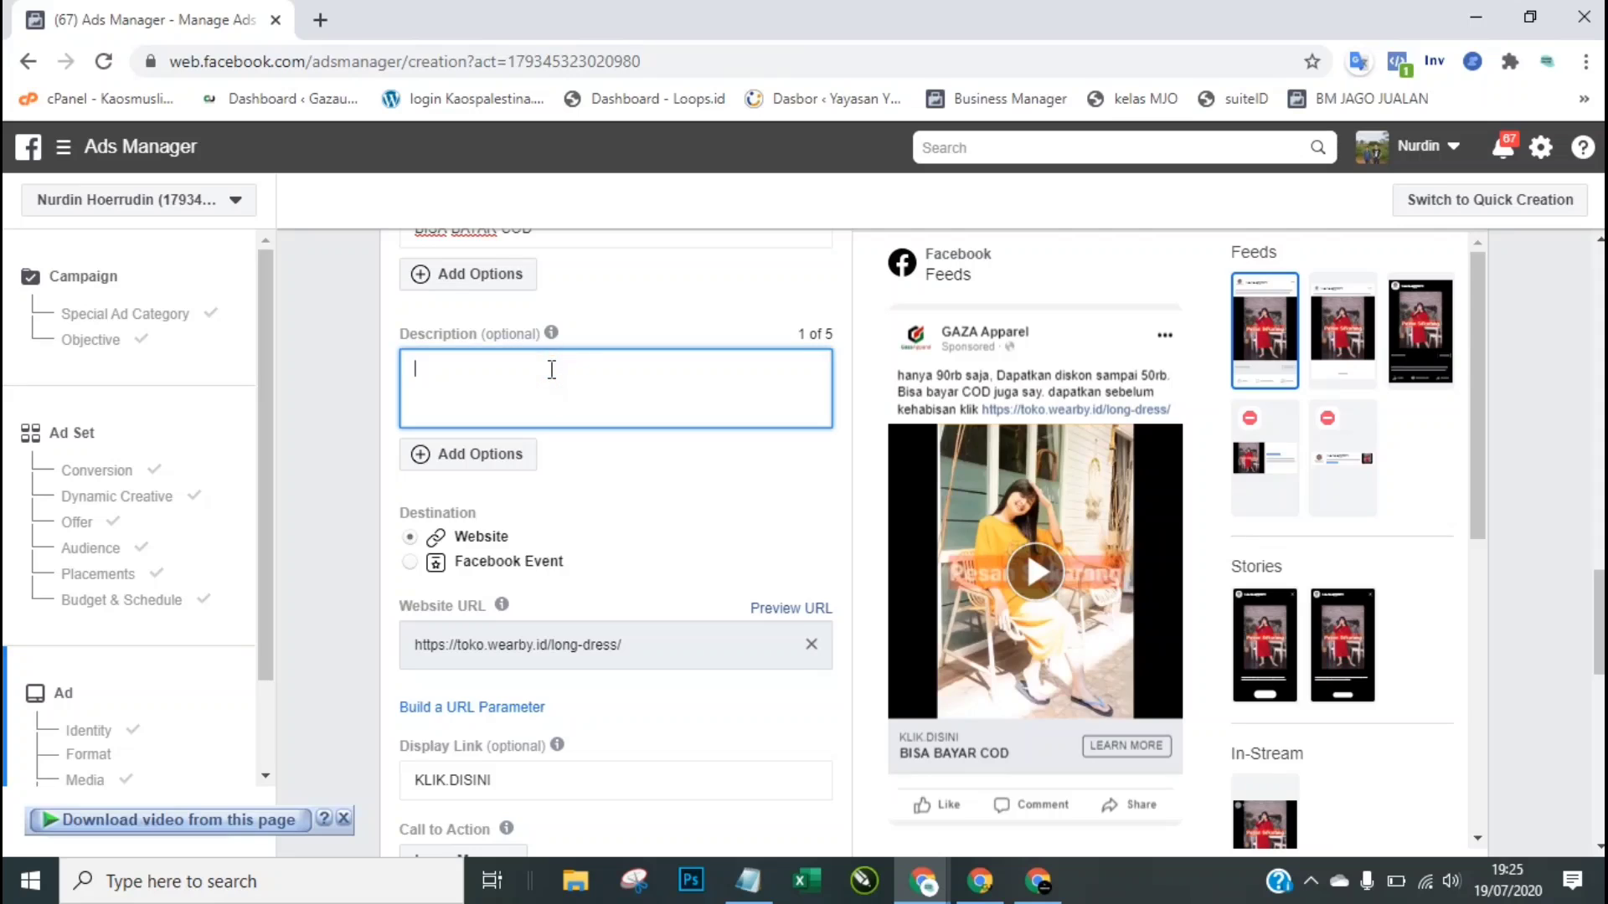
type("dapatkan diskon da")
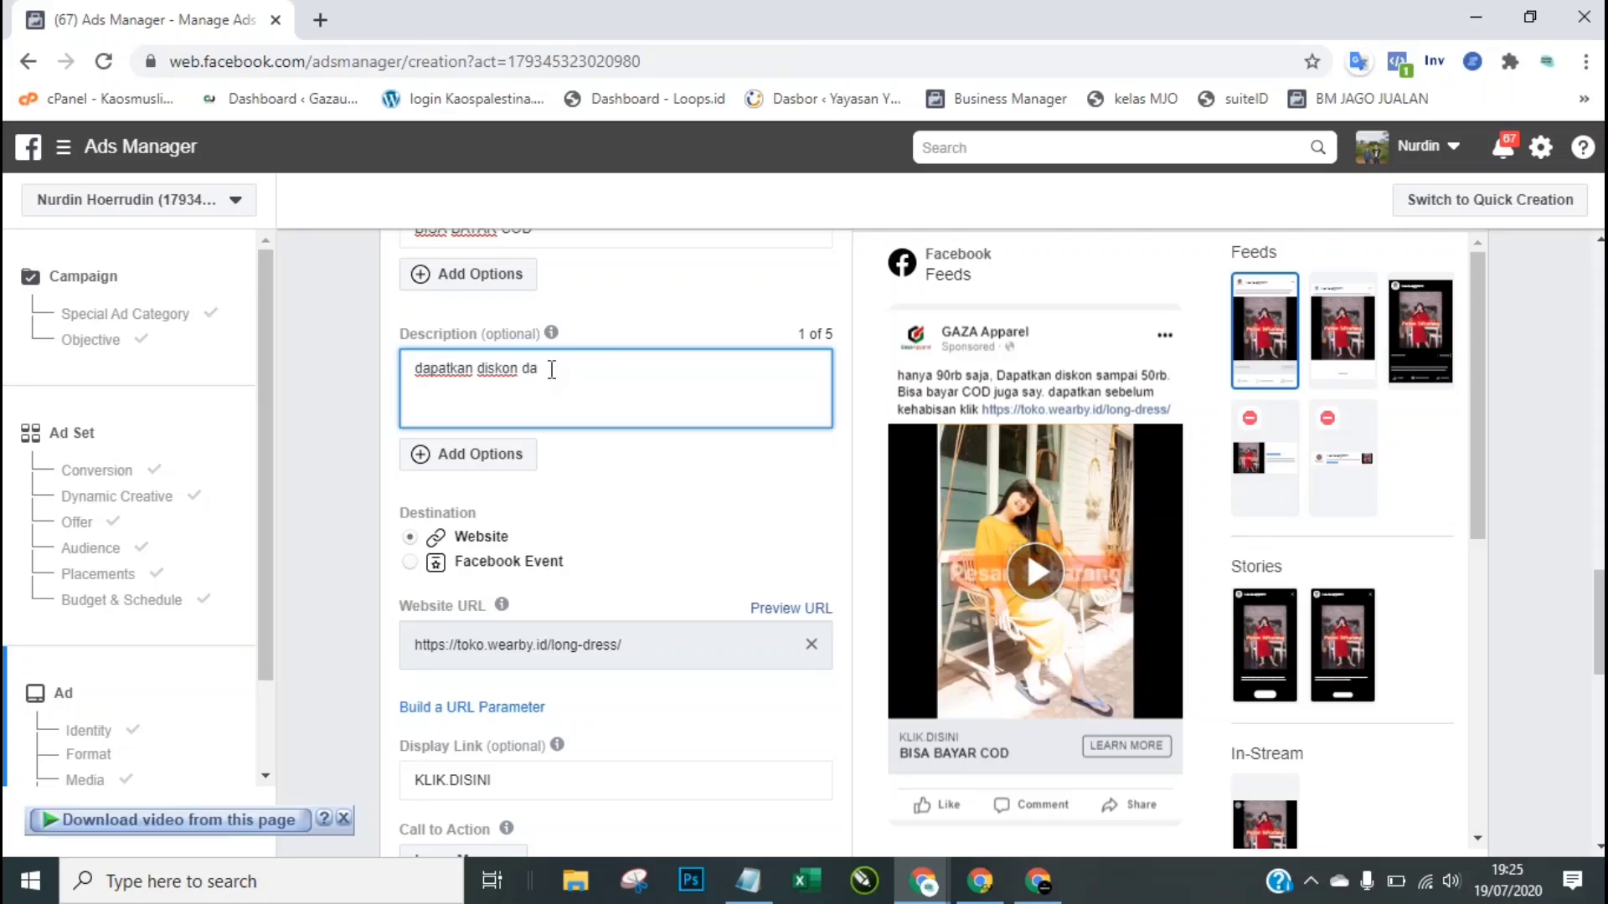
key("BackSpace")
key("BackSpace")
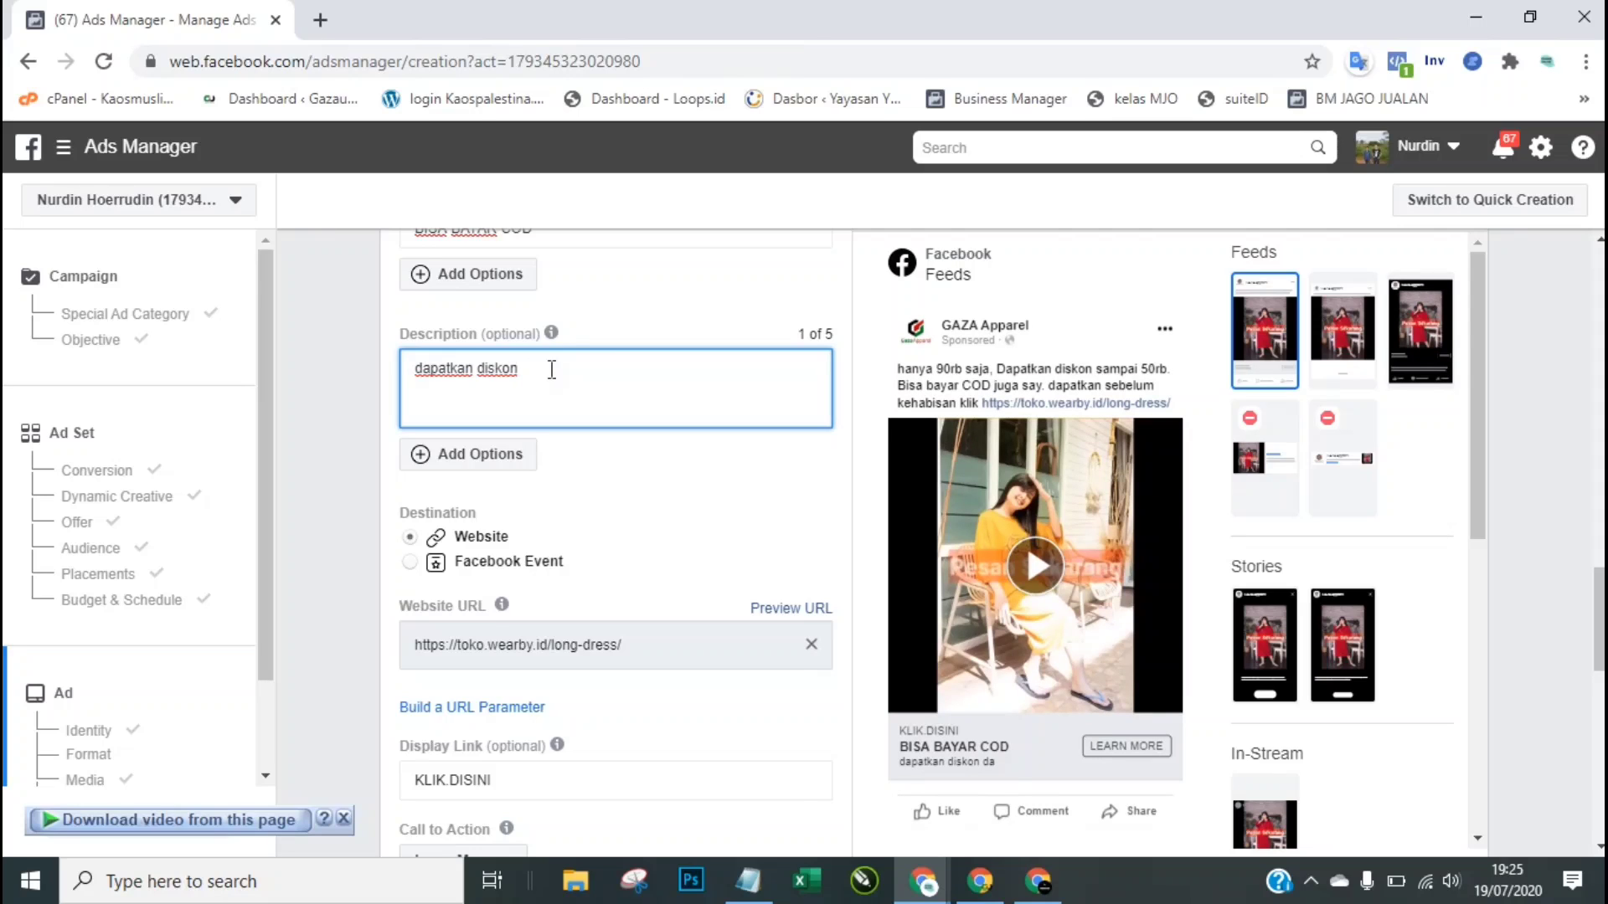
type("sampai 50rb")
left_click(343, 459)
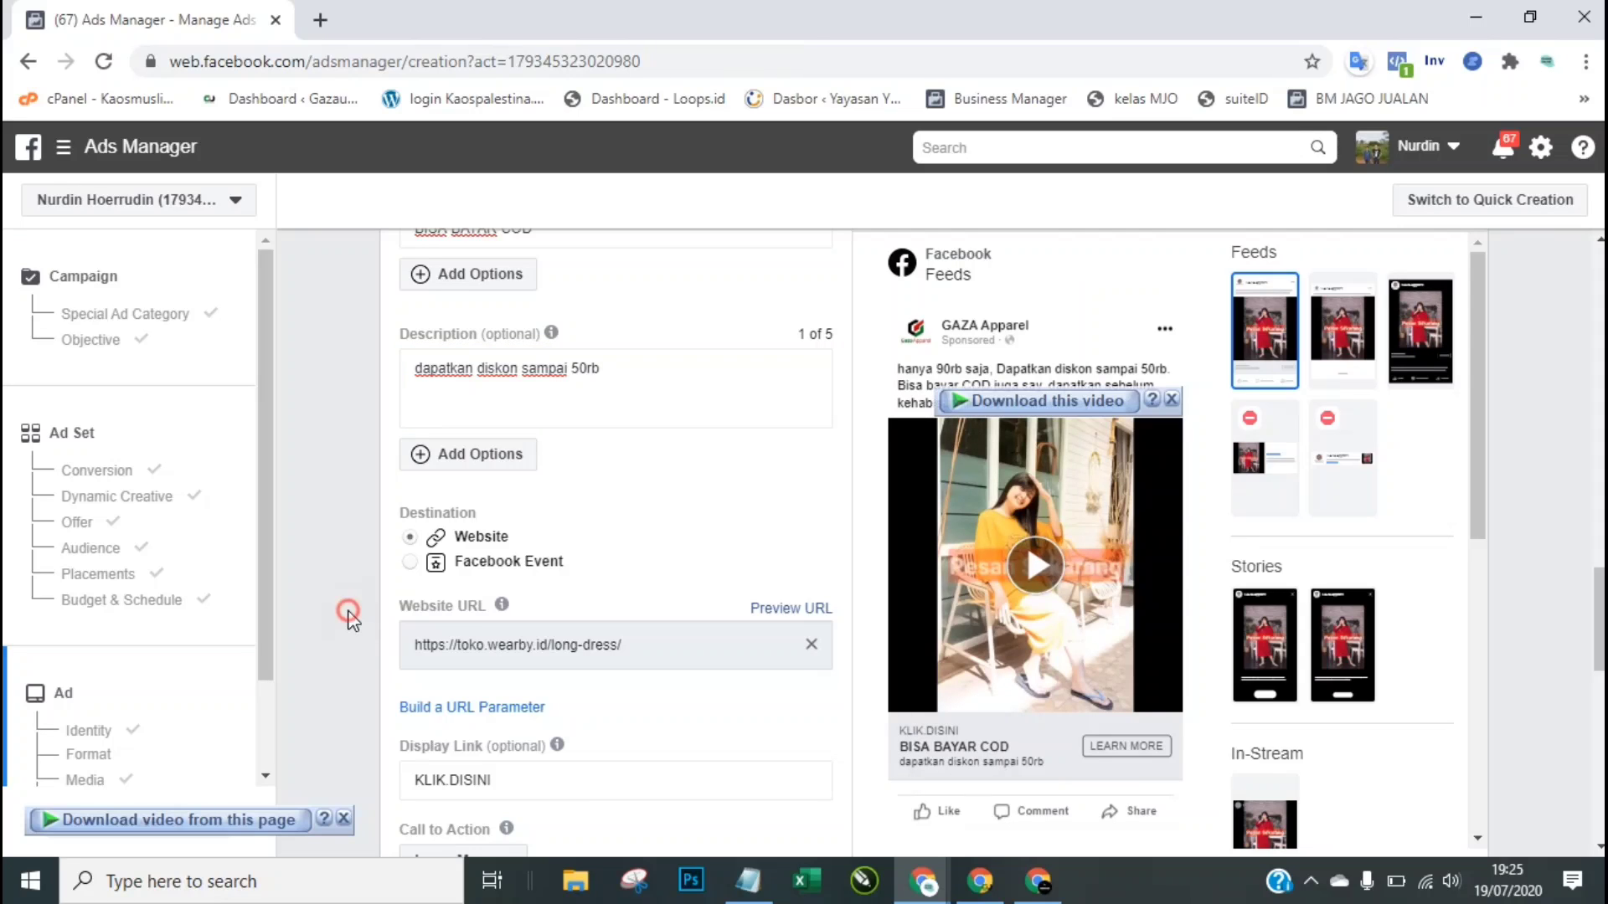
Step: Dismiss the download overlay on the preview and change the ad's call to action to Shop Now
scroll(354, 621, "down", 3)
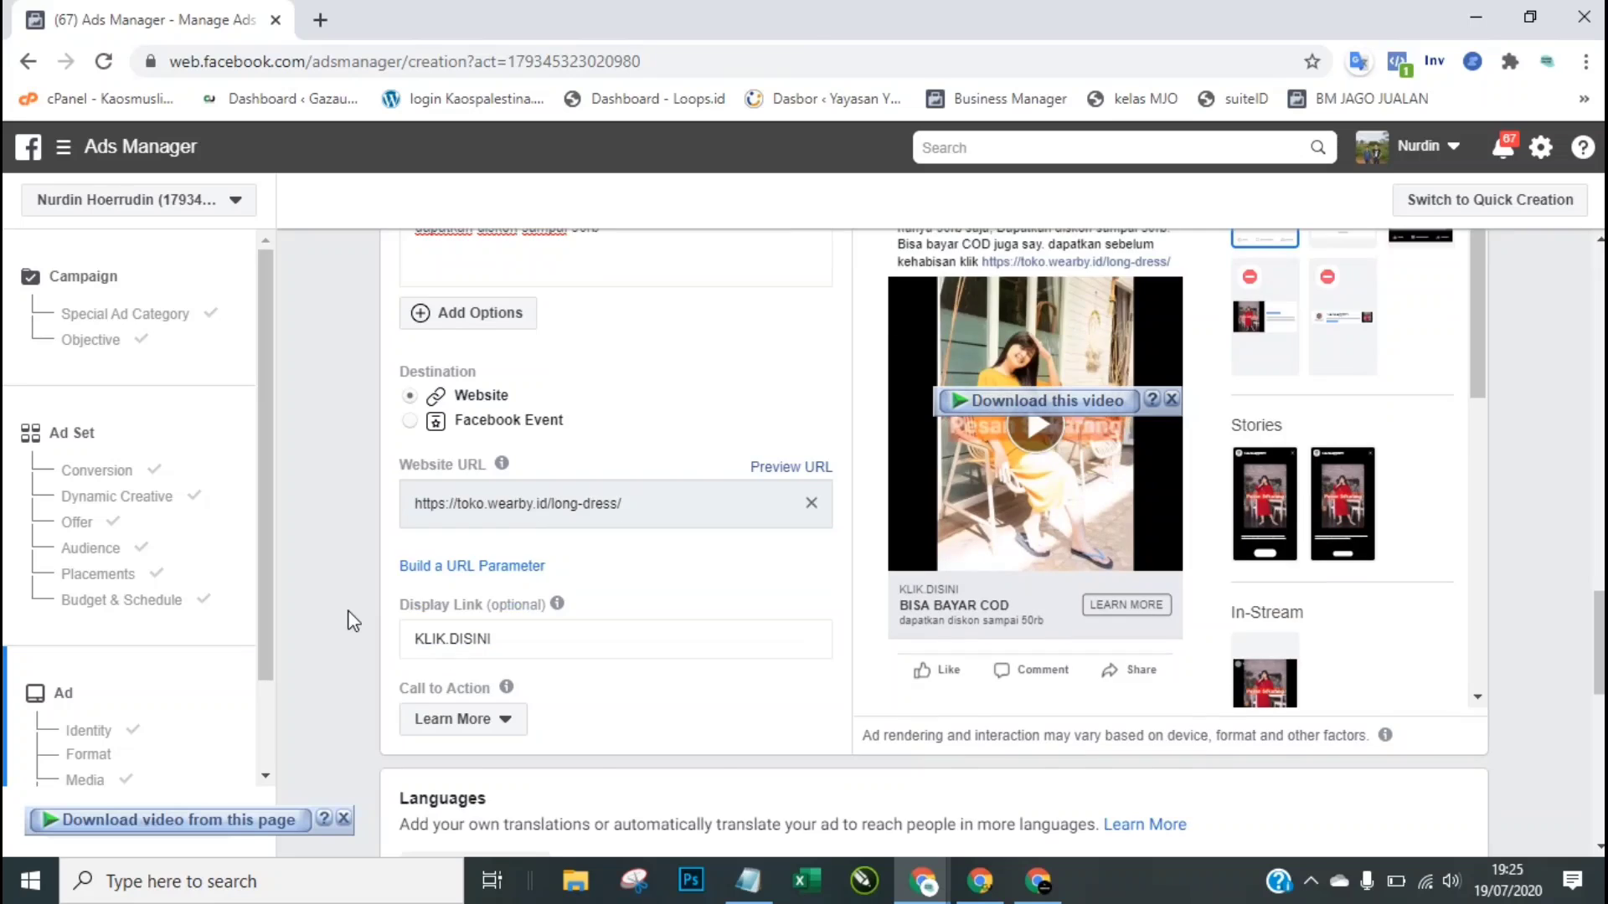
scroll(354, 620, "down", 1)
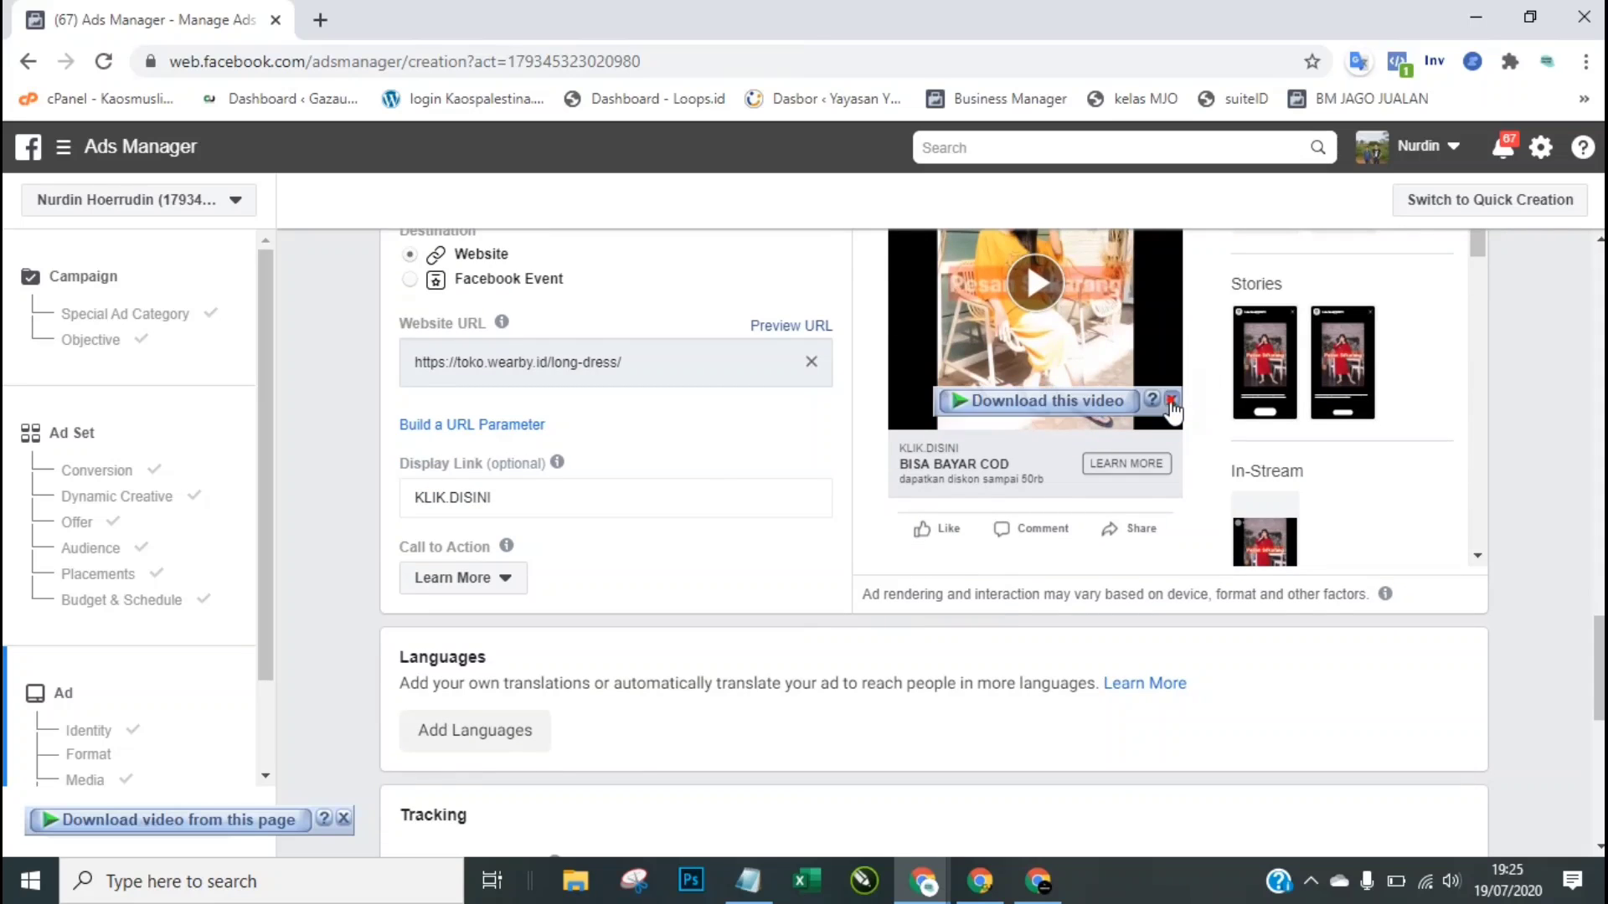
left_click(500, 586)
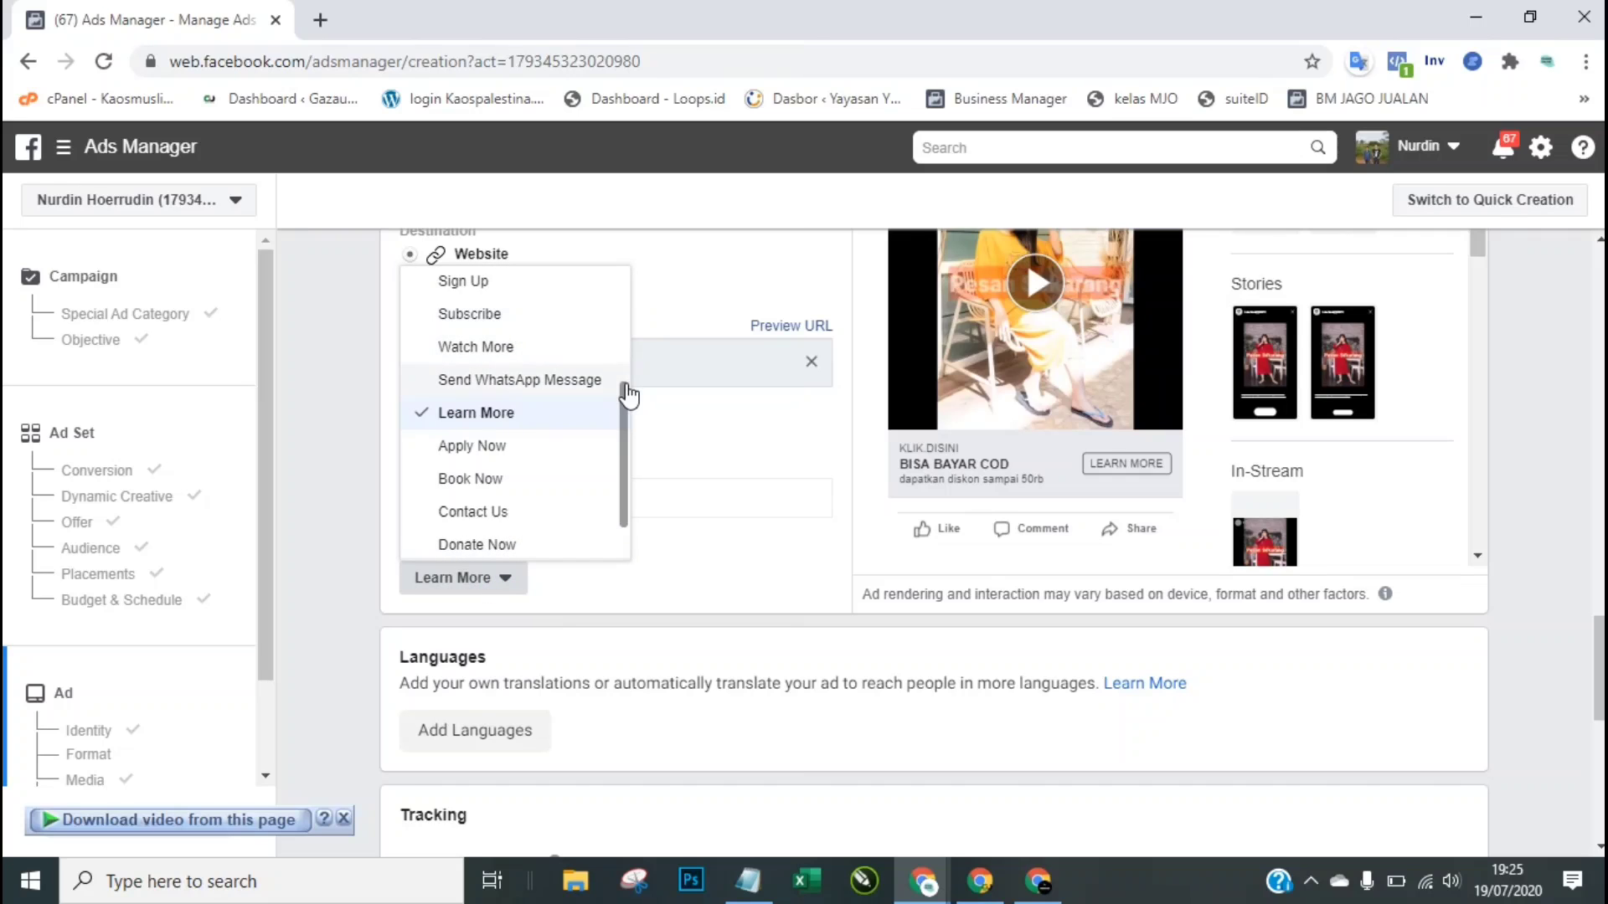
scroll(626, 418, "down", 1)
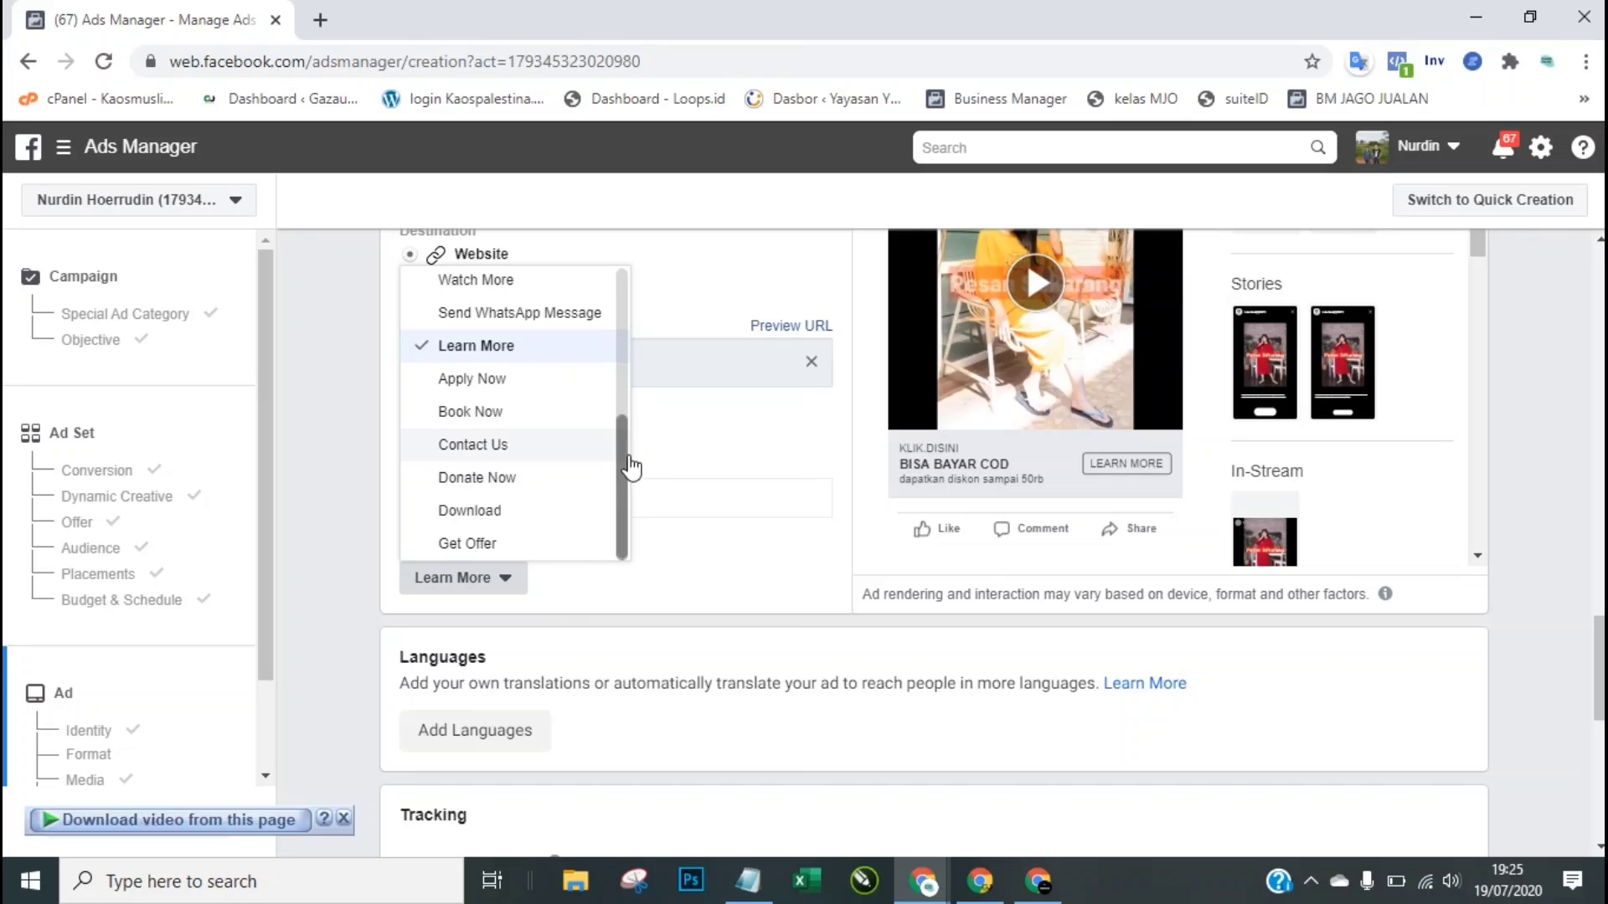
scroll(624, 368, "up", 3)
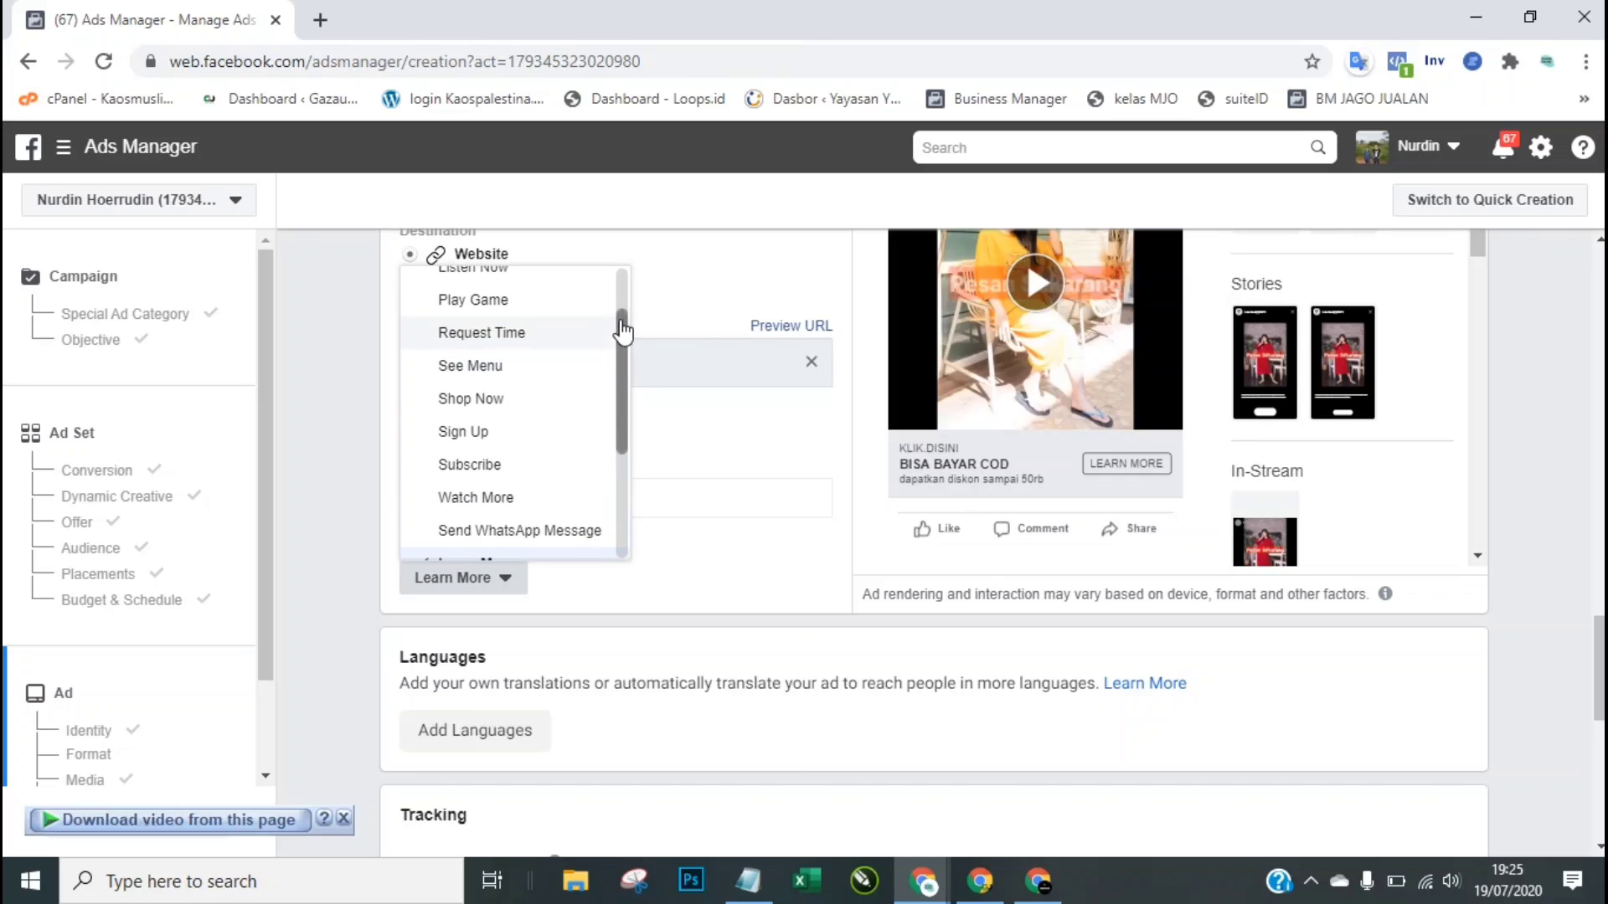
left_click(509, 402)
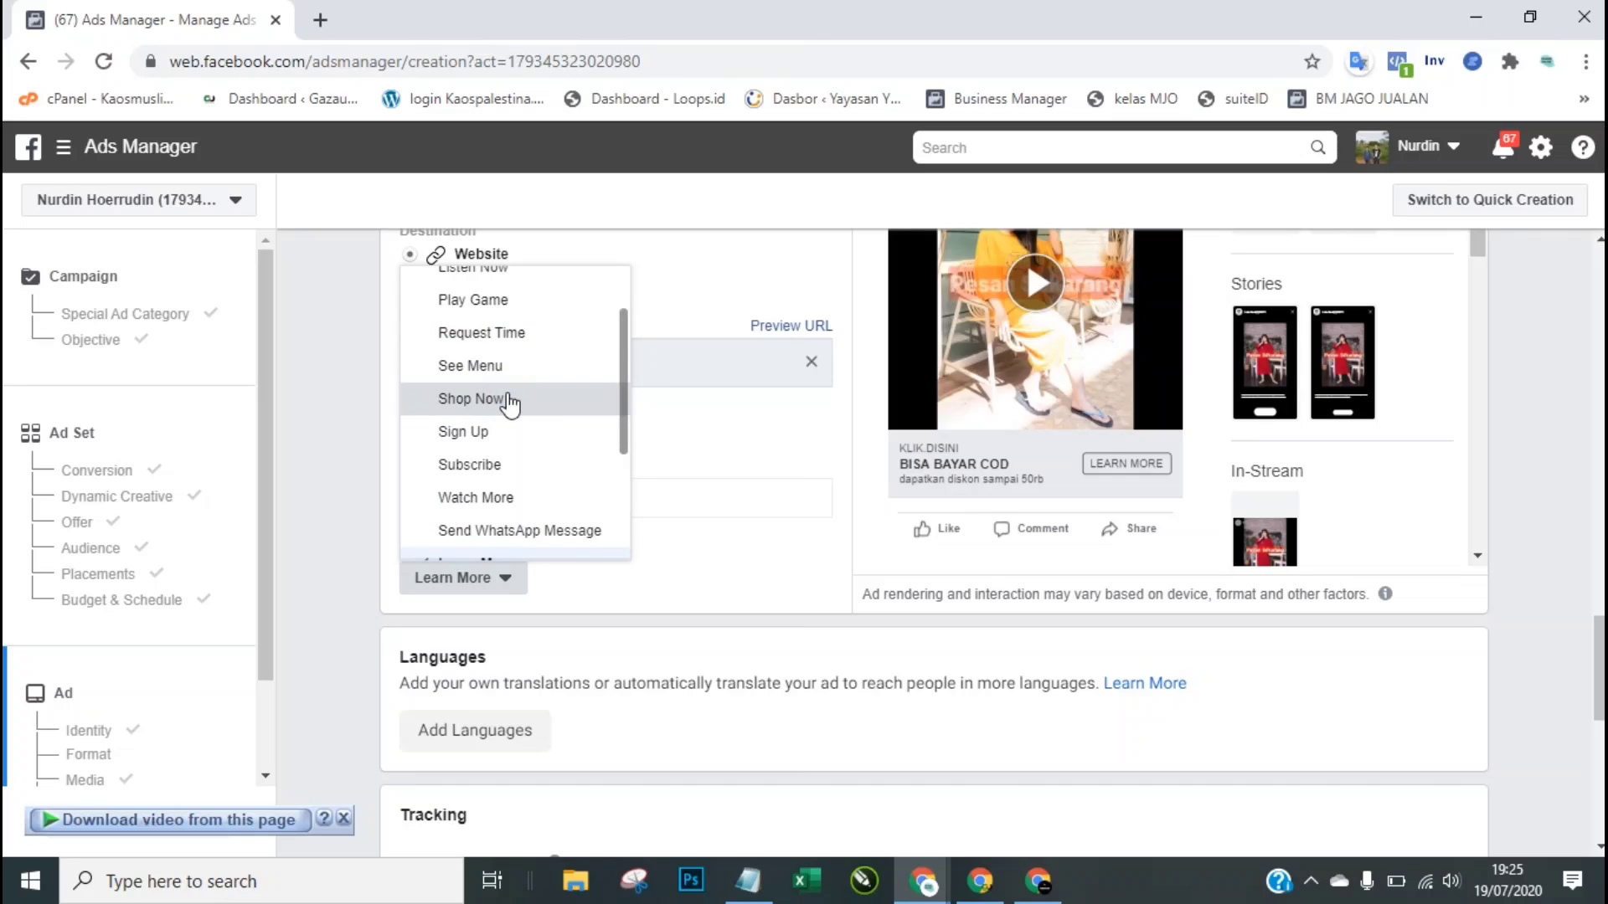
left_click(471, 398)
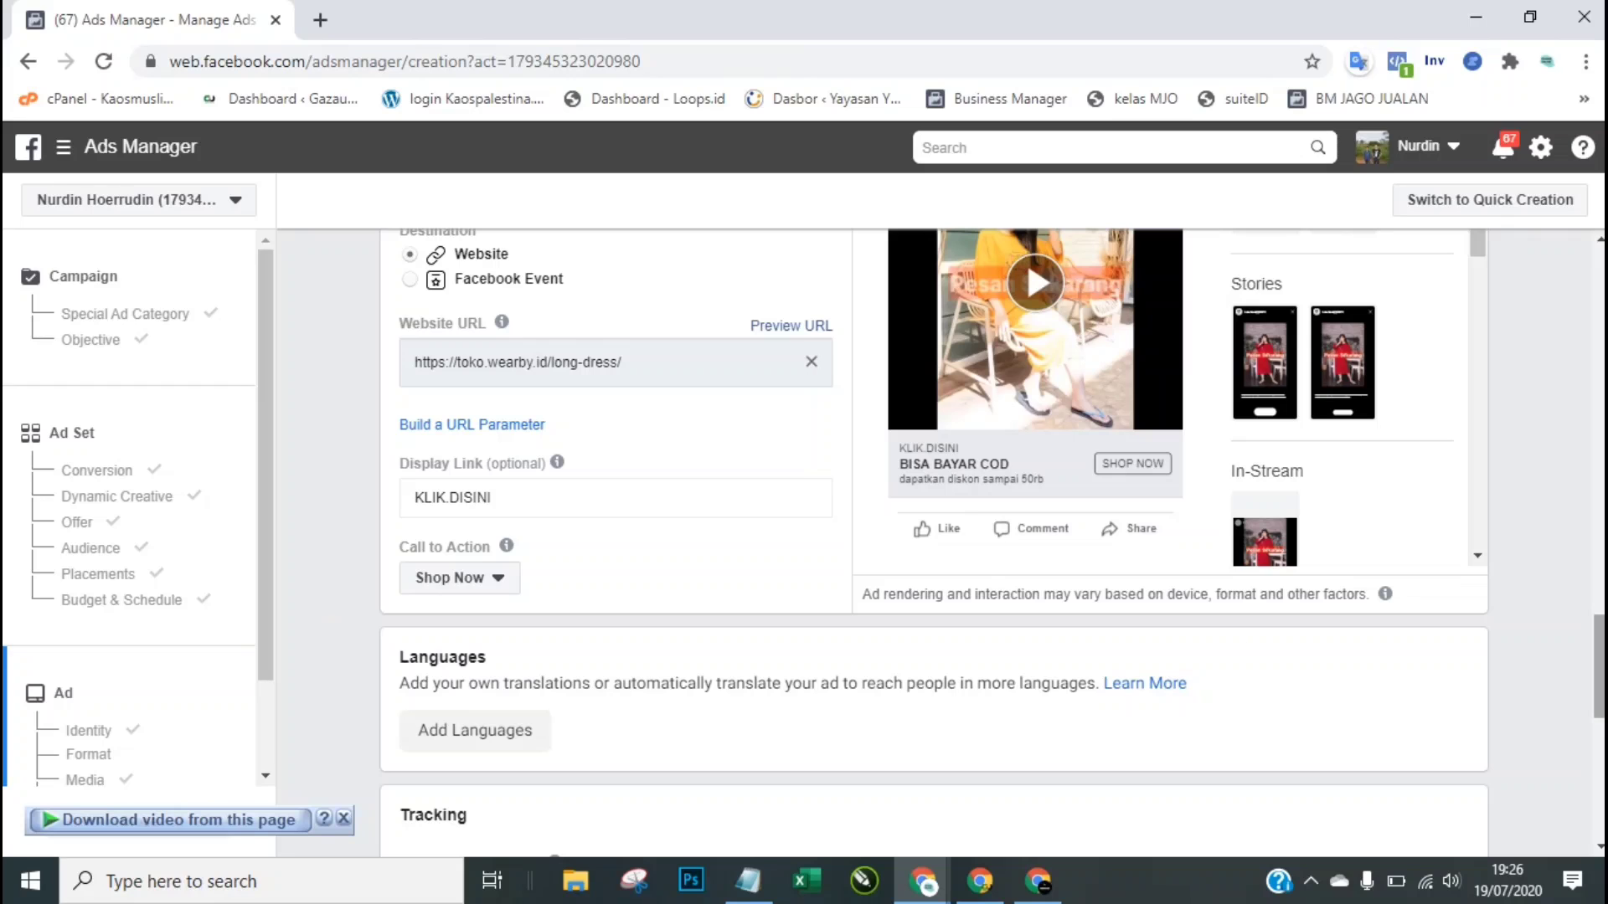
Step: Confirm the campaign, ad set and ad for publishing, and switch CAMPAIGN PRODUK PEREMPUAN off
scroll(933, 544, "down", 4)
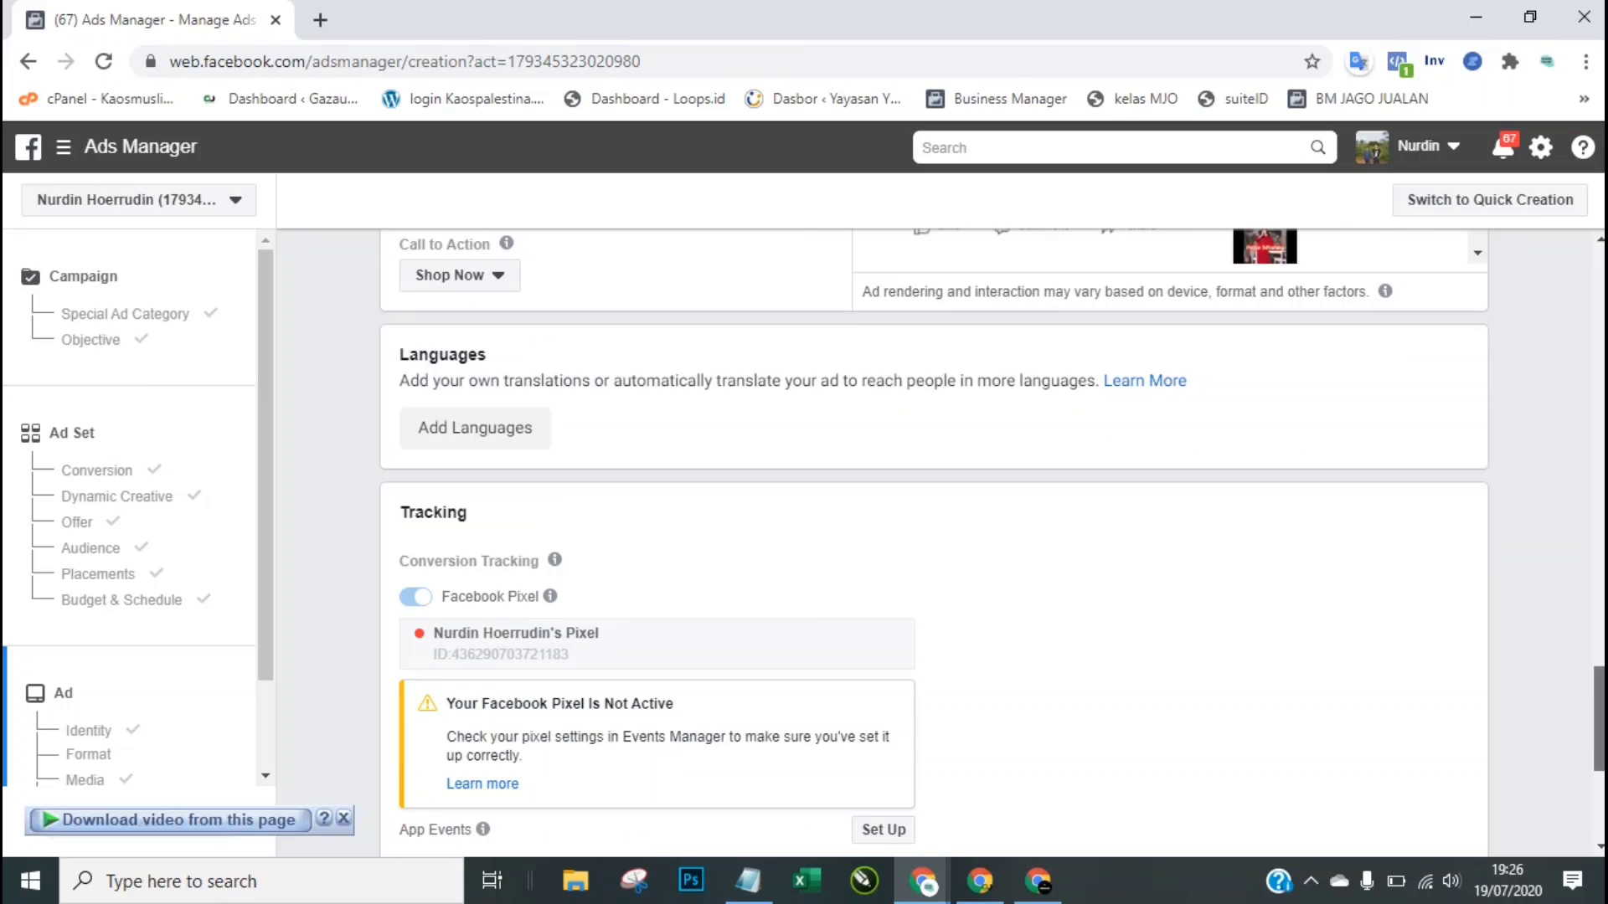
scroll(764, 520, "down", 2)
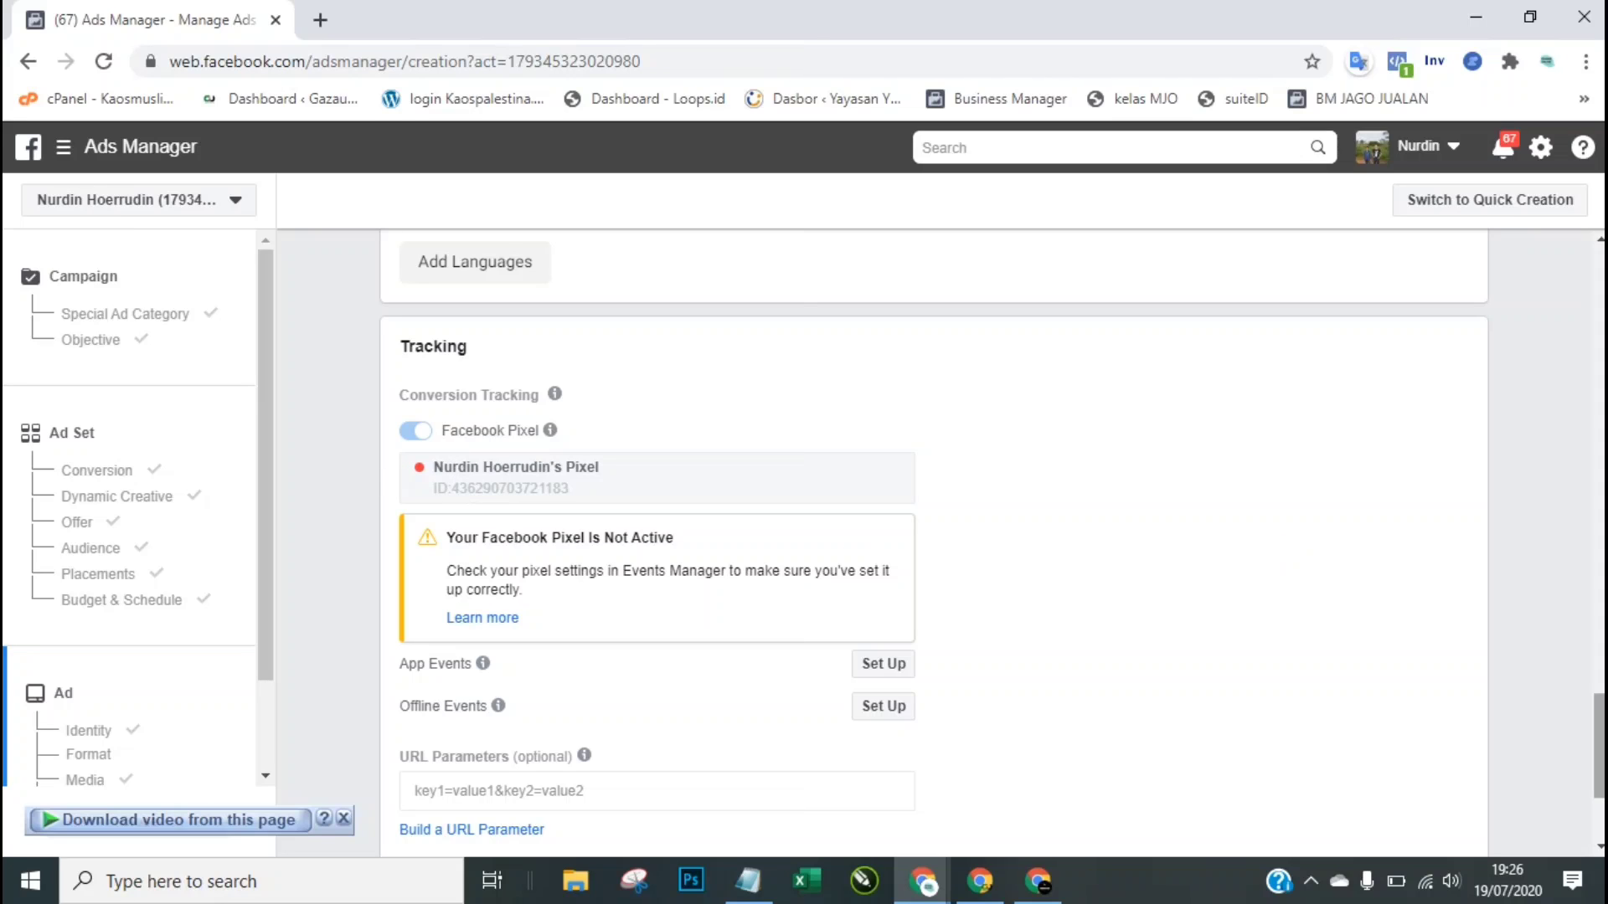
scroll(1598, 746, "down", 3)
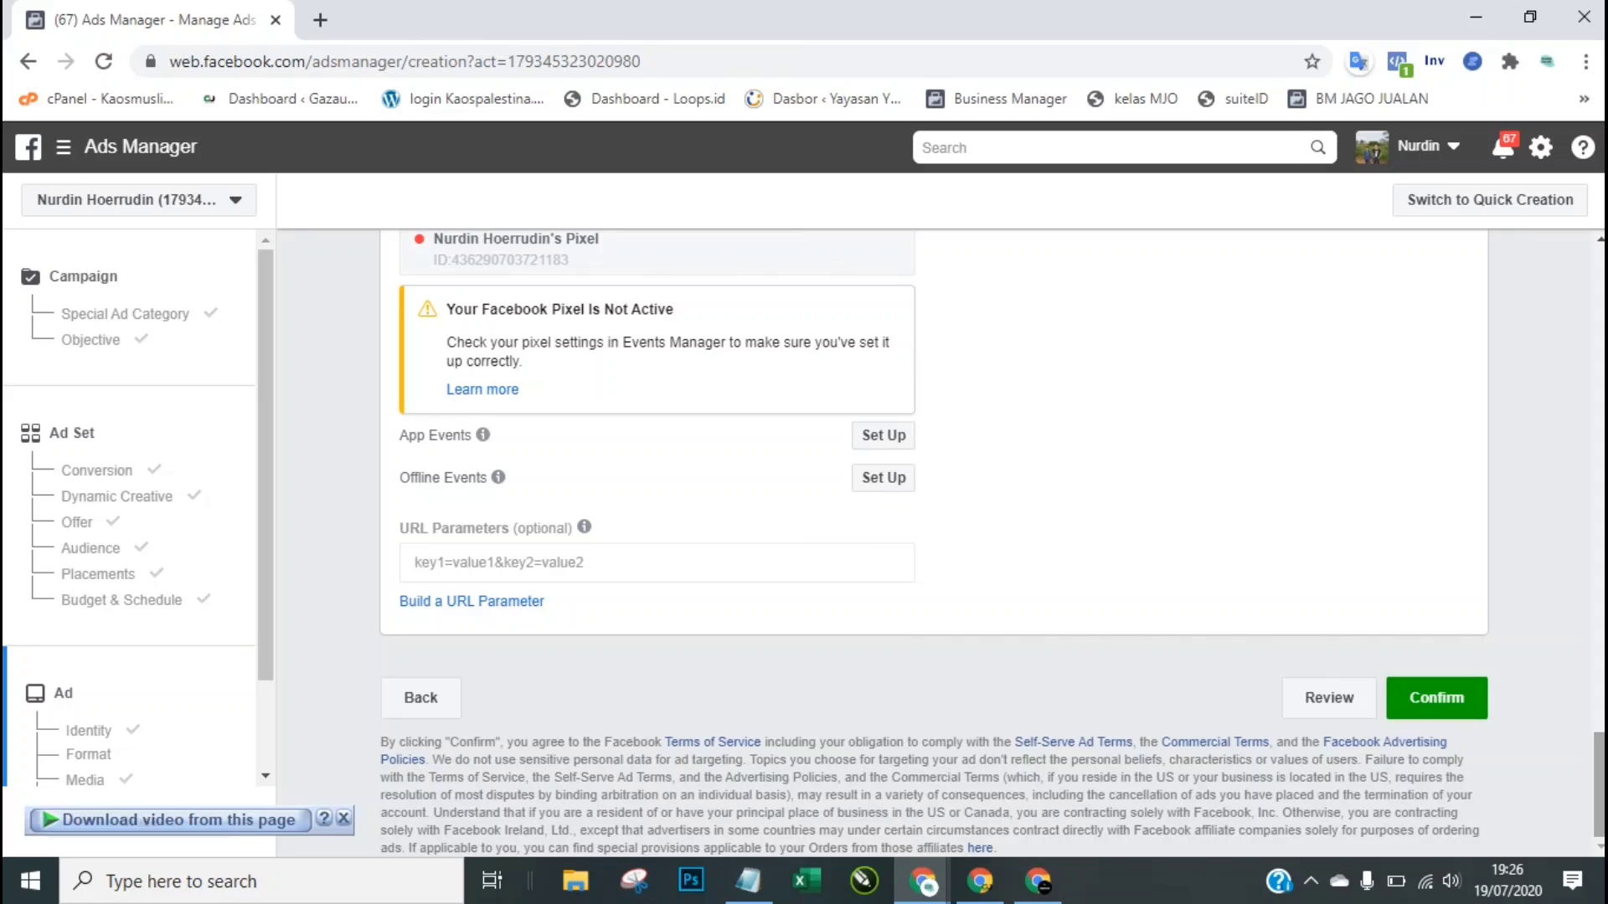
left_click(1442, 714)
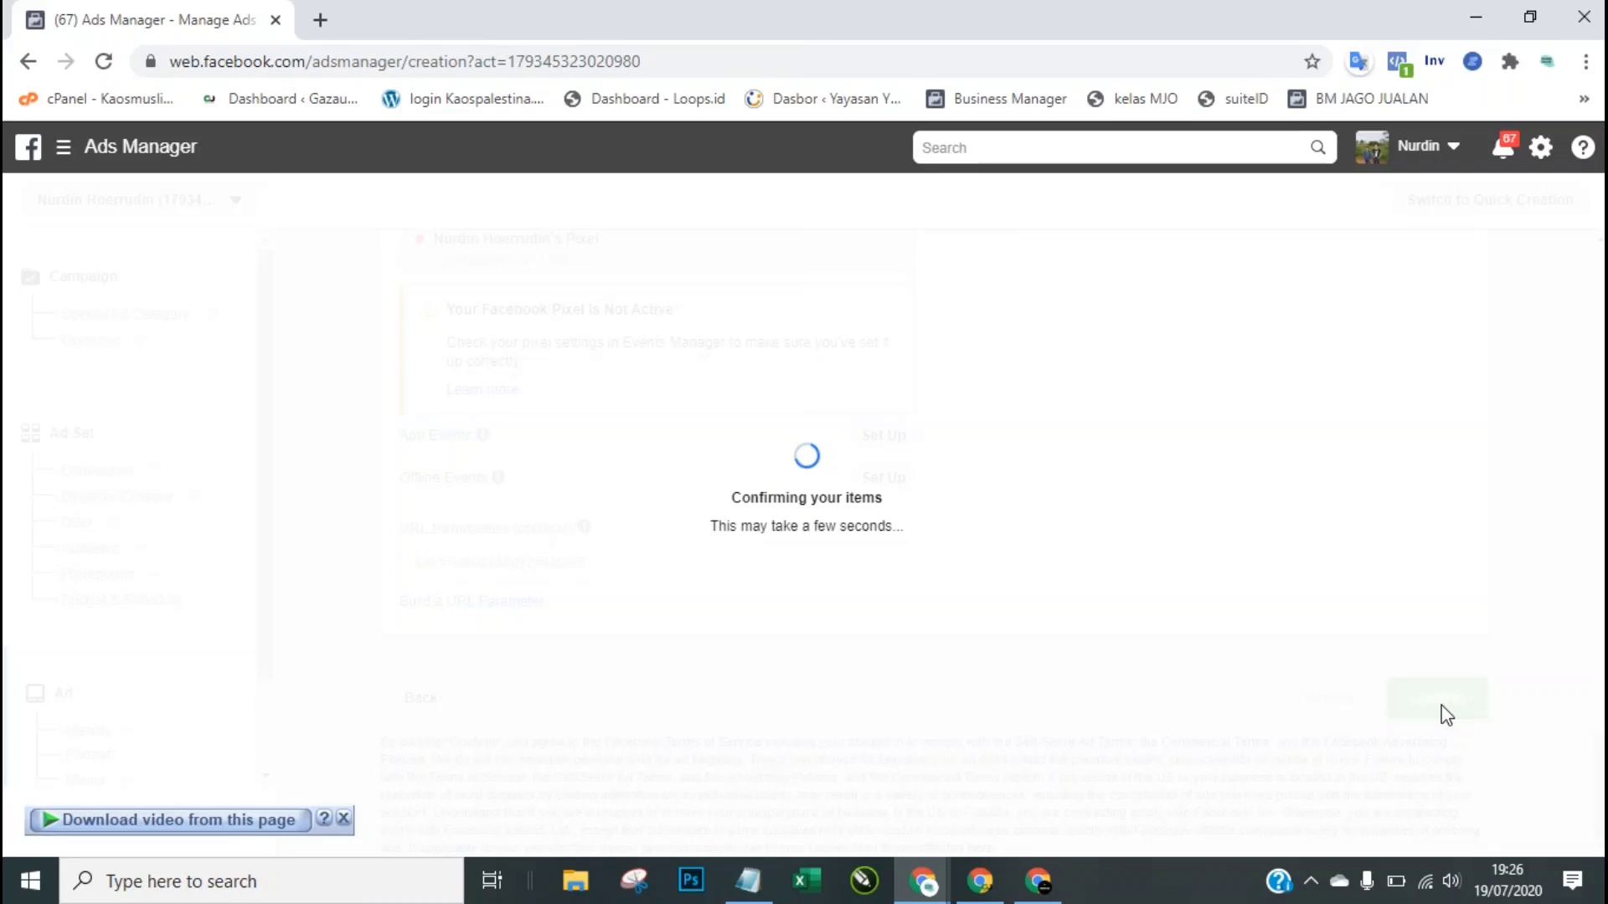
left_click(344, 819)
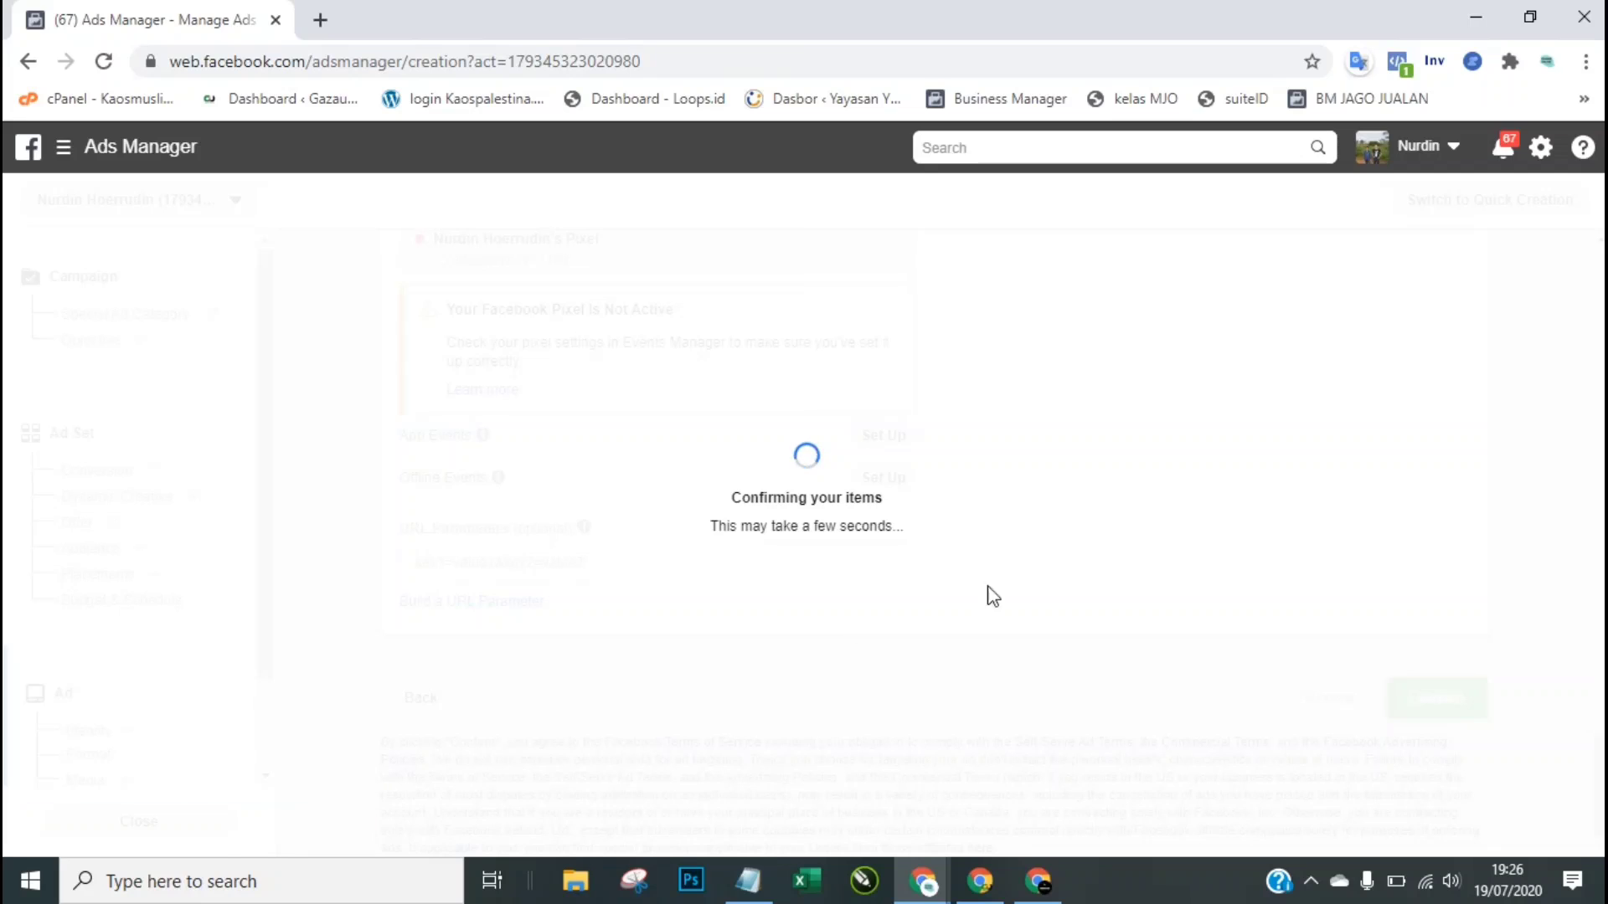
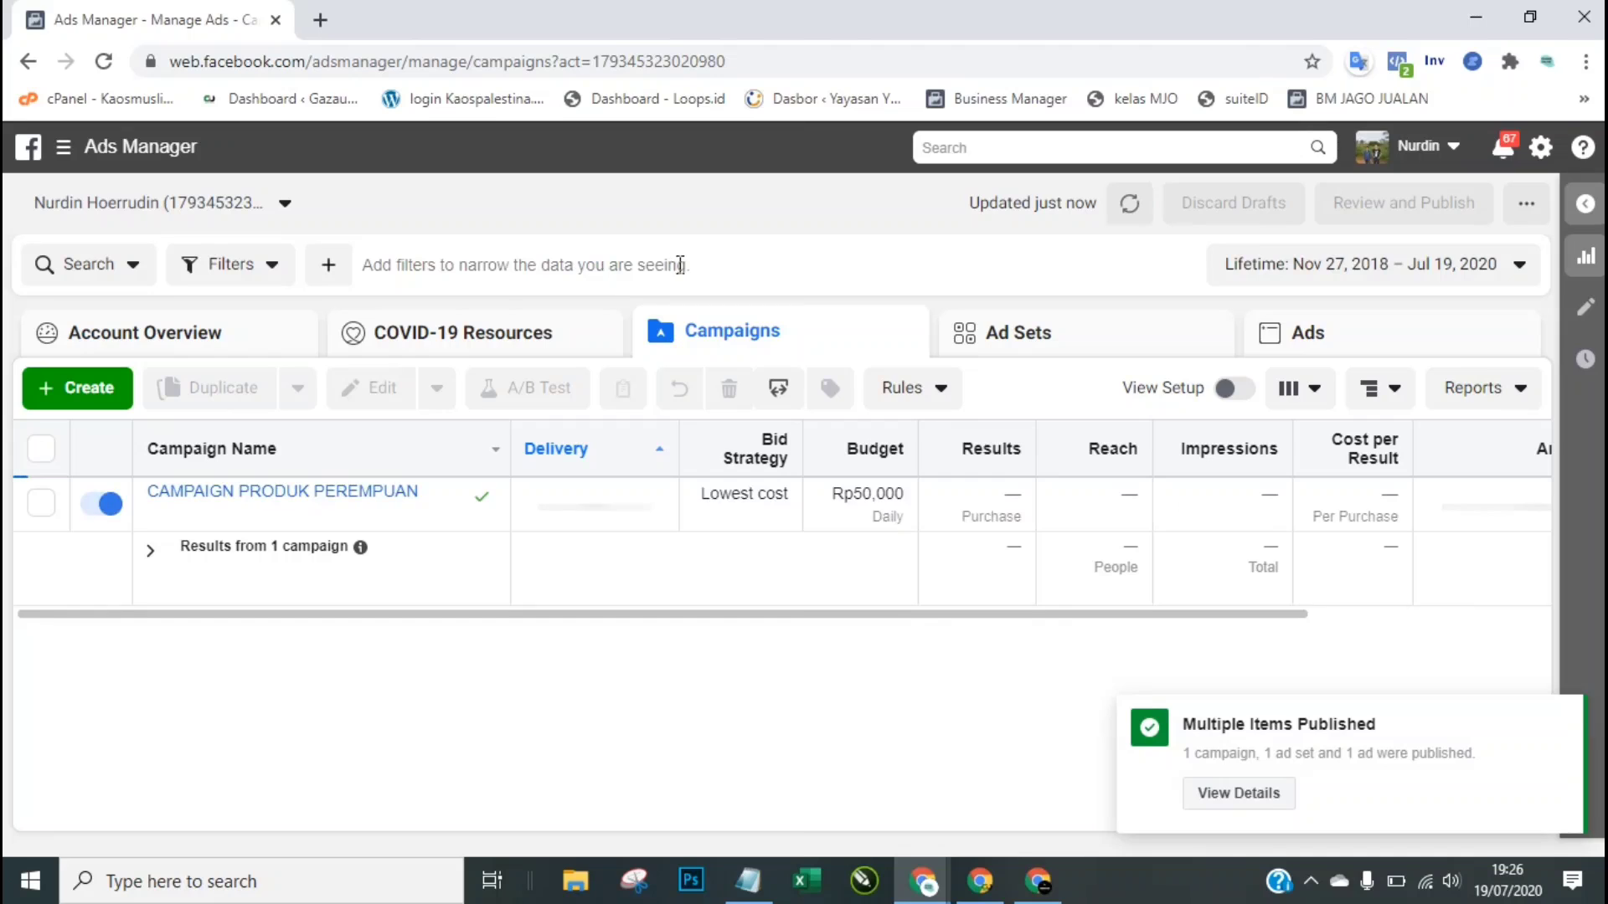
left_click(99, 507)
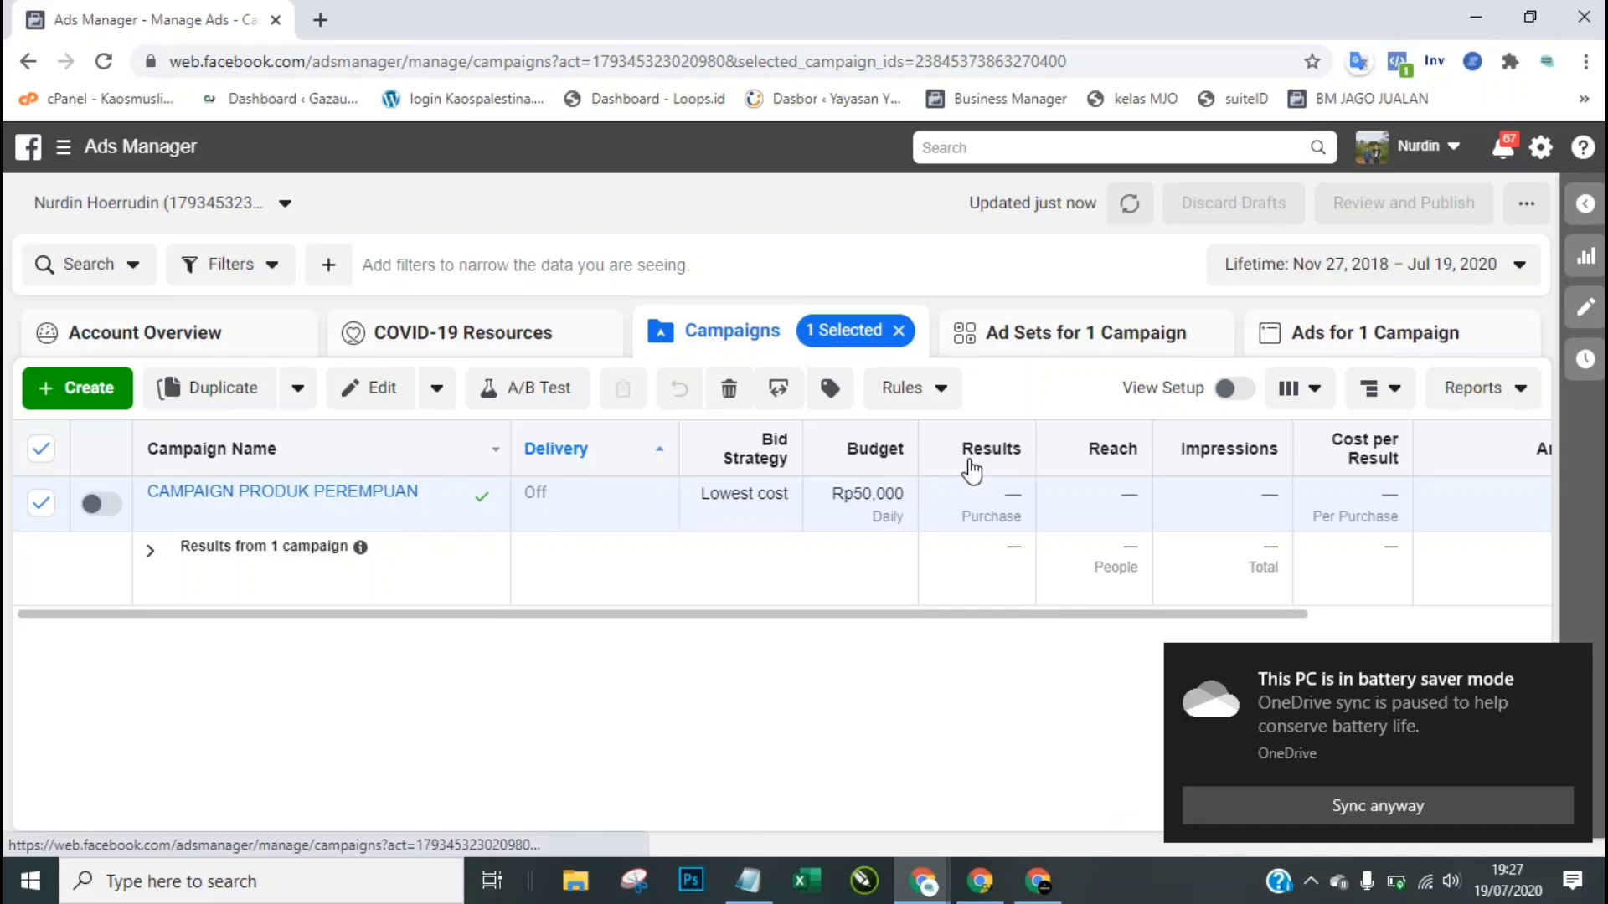
Step: Switch to the Notepad notes, highlight the planned "4 ADSET" and "3 ADS", and return to Ads Manager
key("alt+Tab")
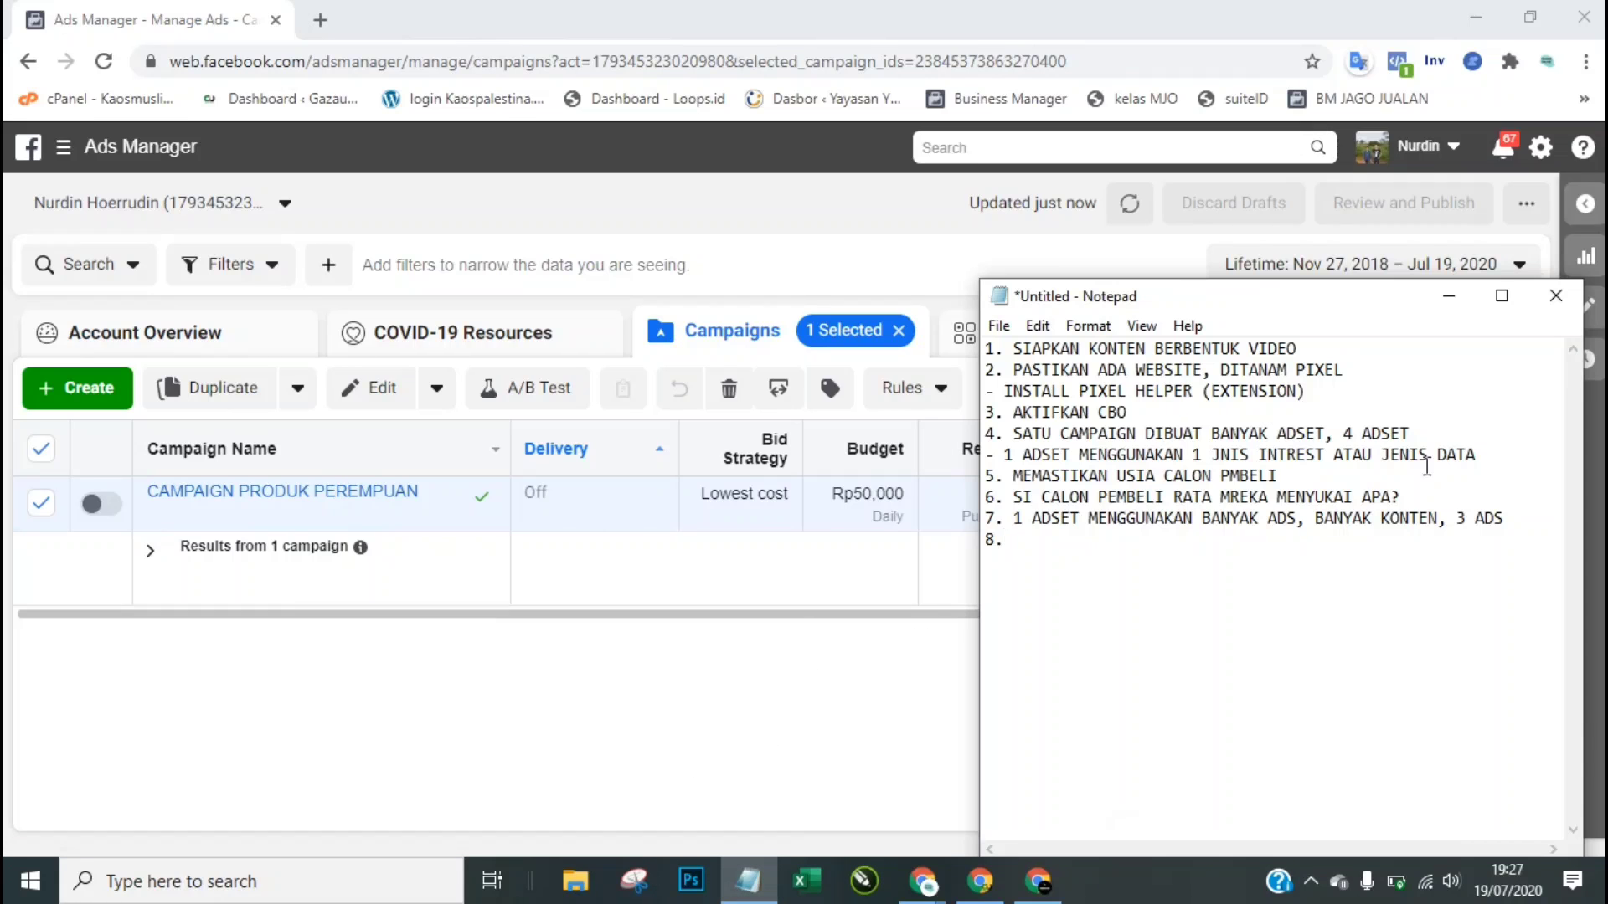
left_click_drag(1412, 433, 1334, 426)
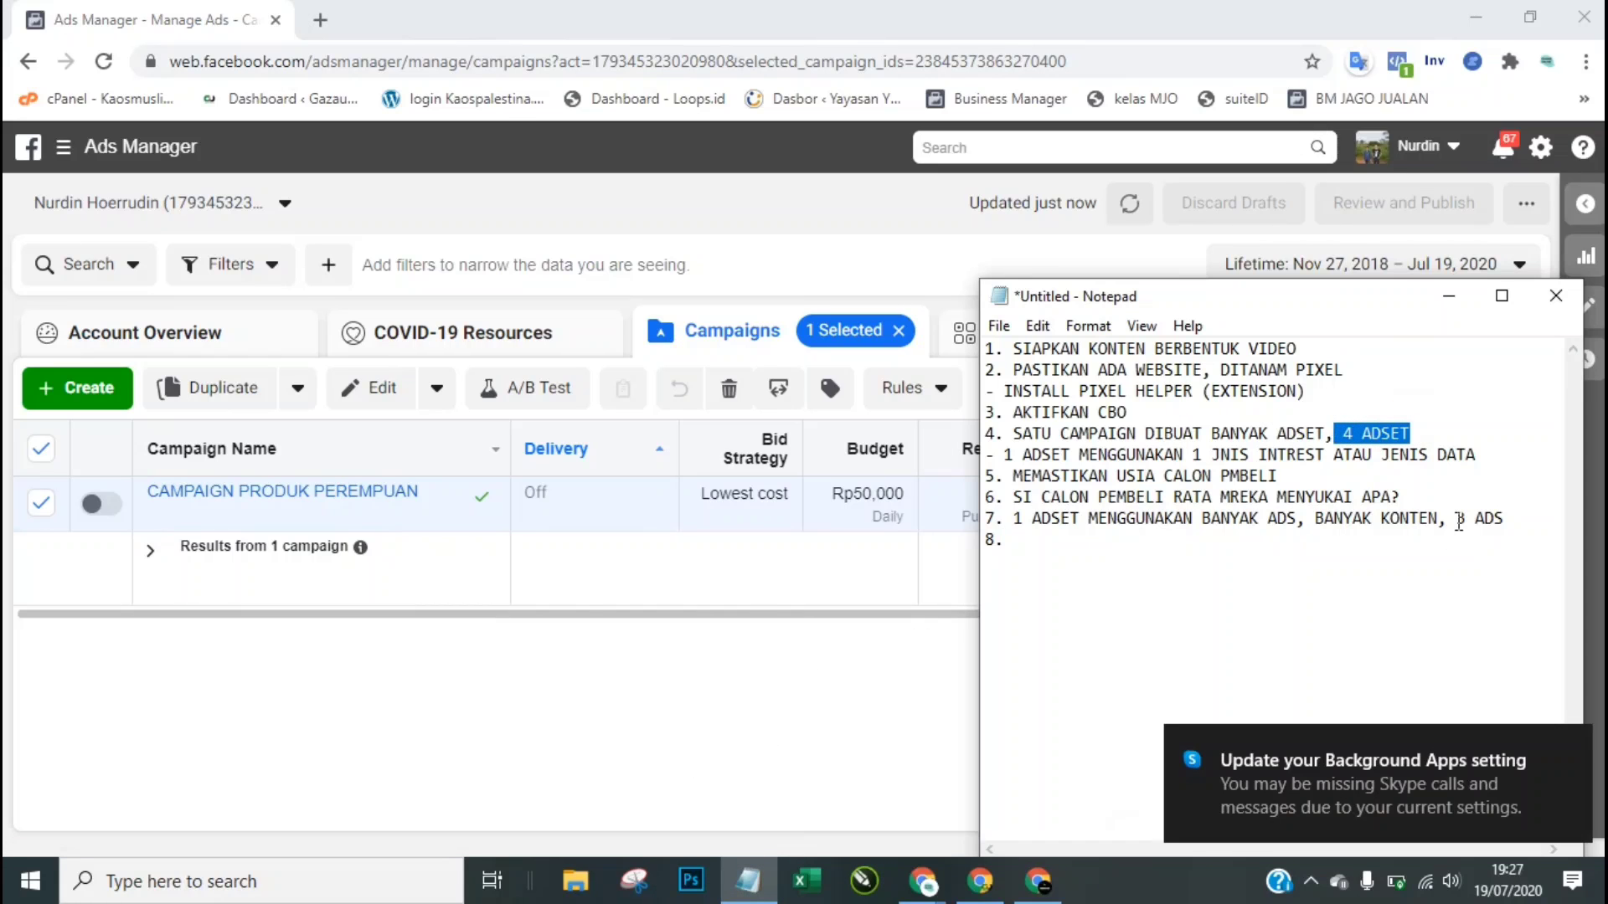
left_click_drag(1457, 519, 1507, 524)
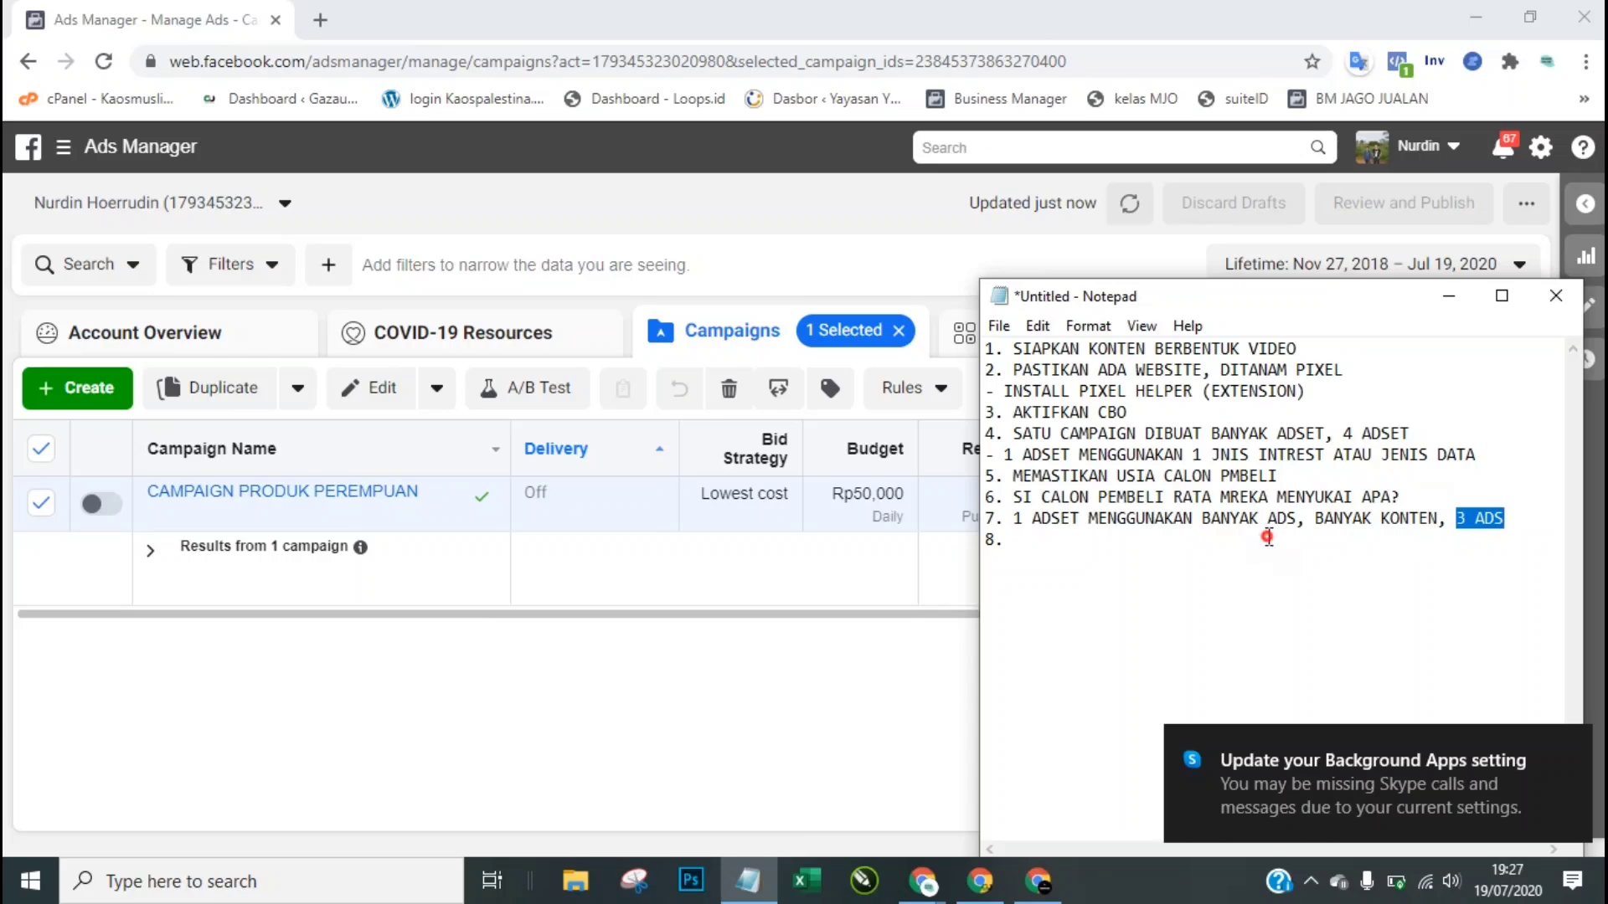
left_click(1268, 538)
left_click(841, 273)
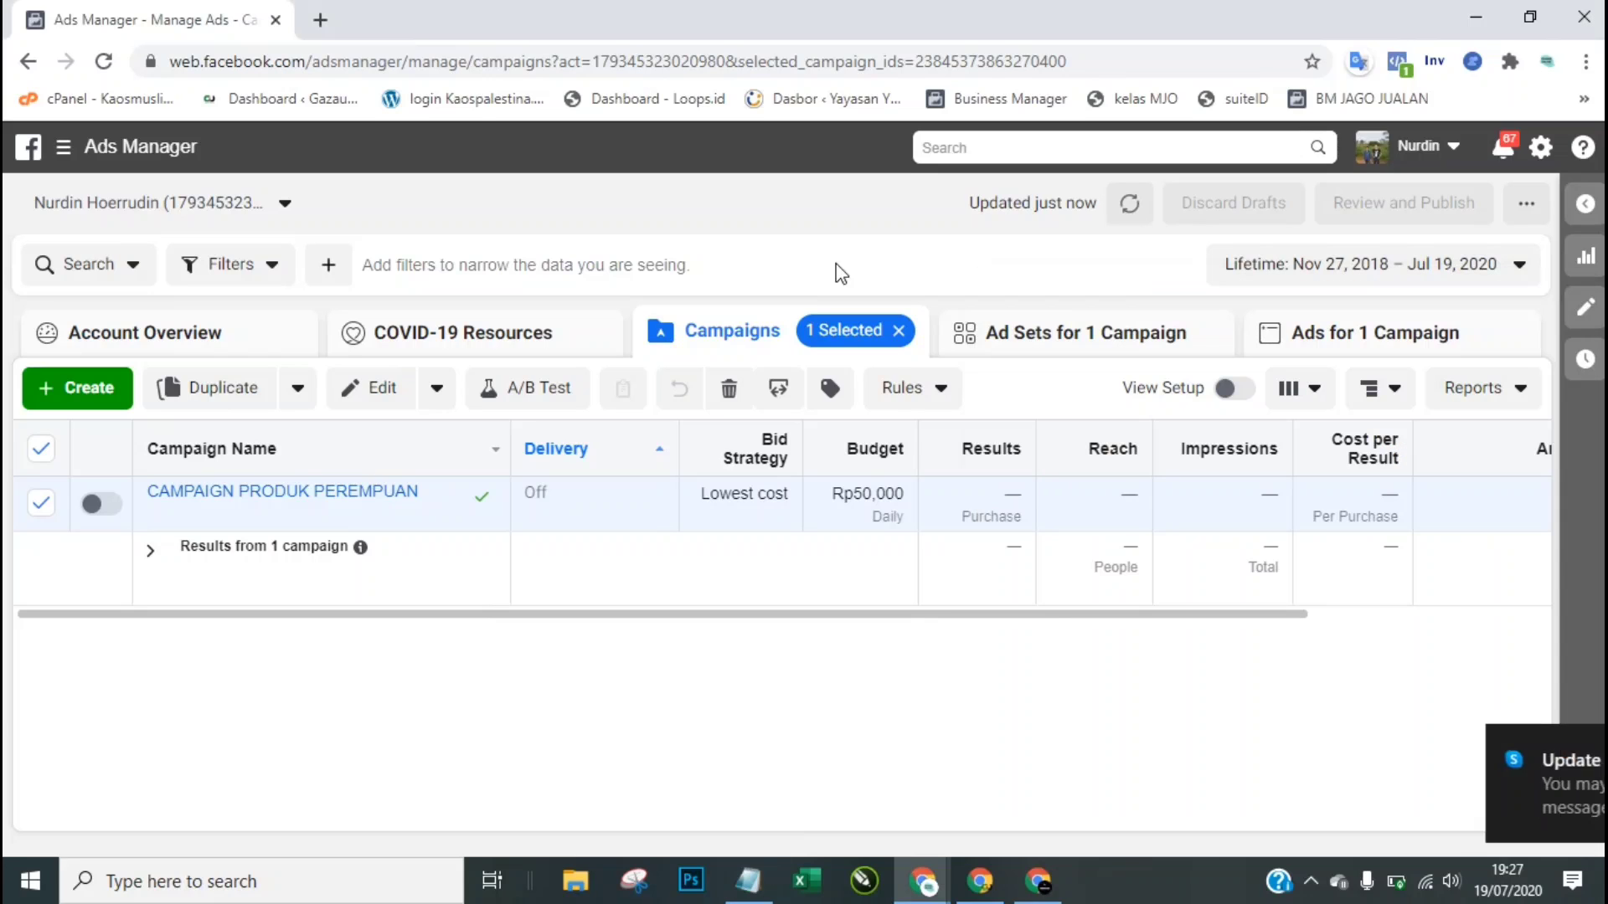
Step: Duplicate the campaign's KONTEN 1 ad into 2 copies within the original campaign
left_click(1312, 337)
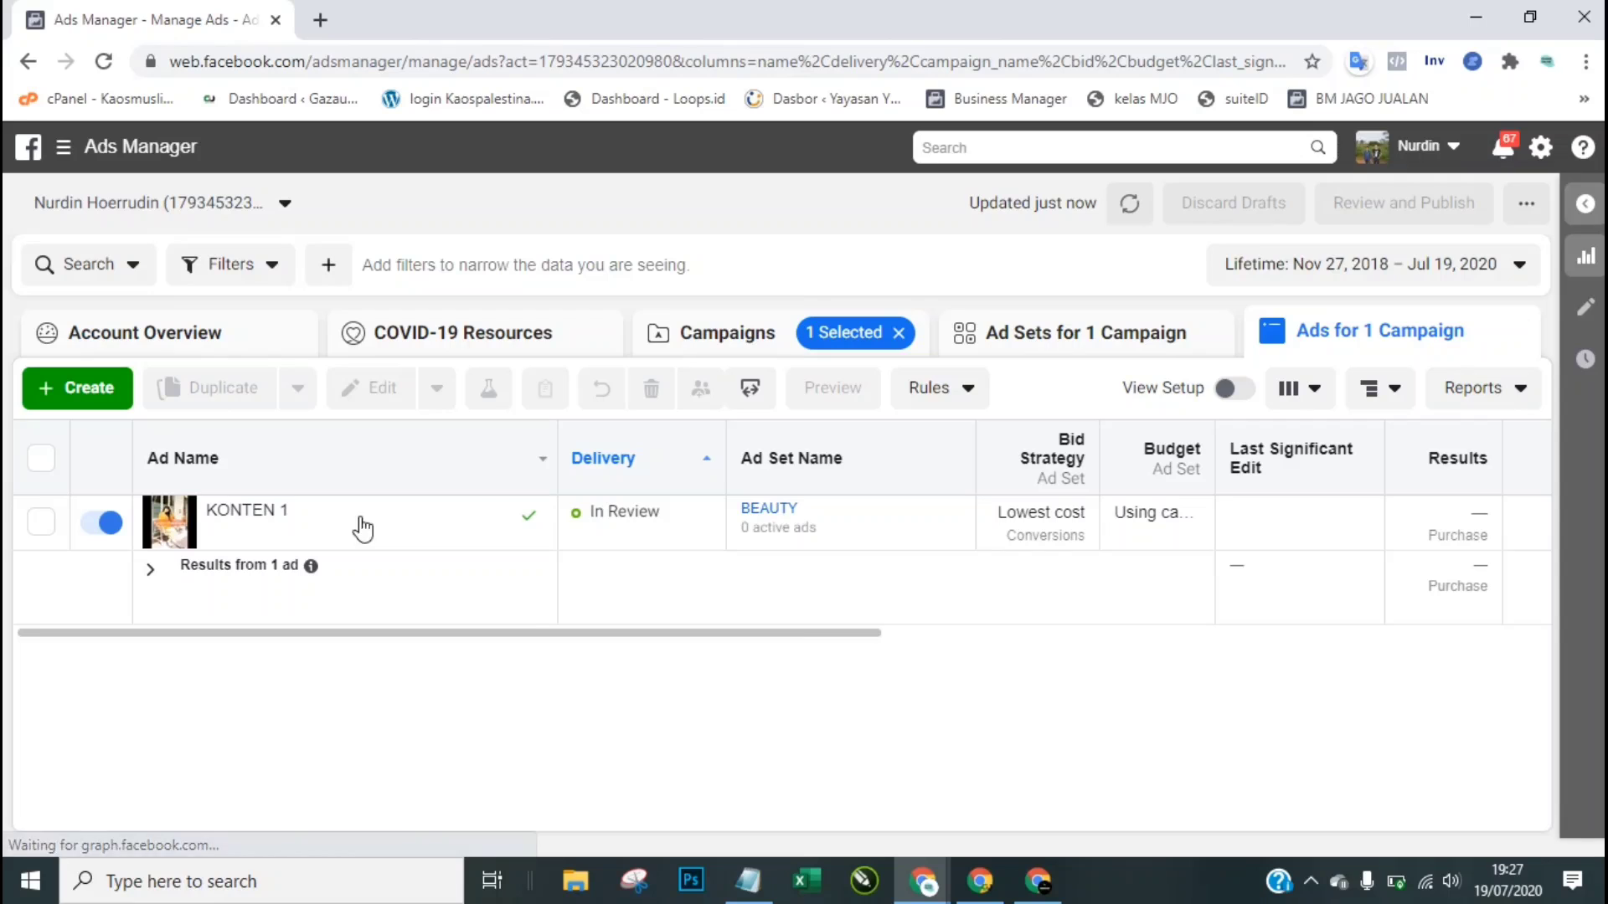
mouse_move(323, 537)
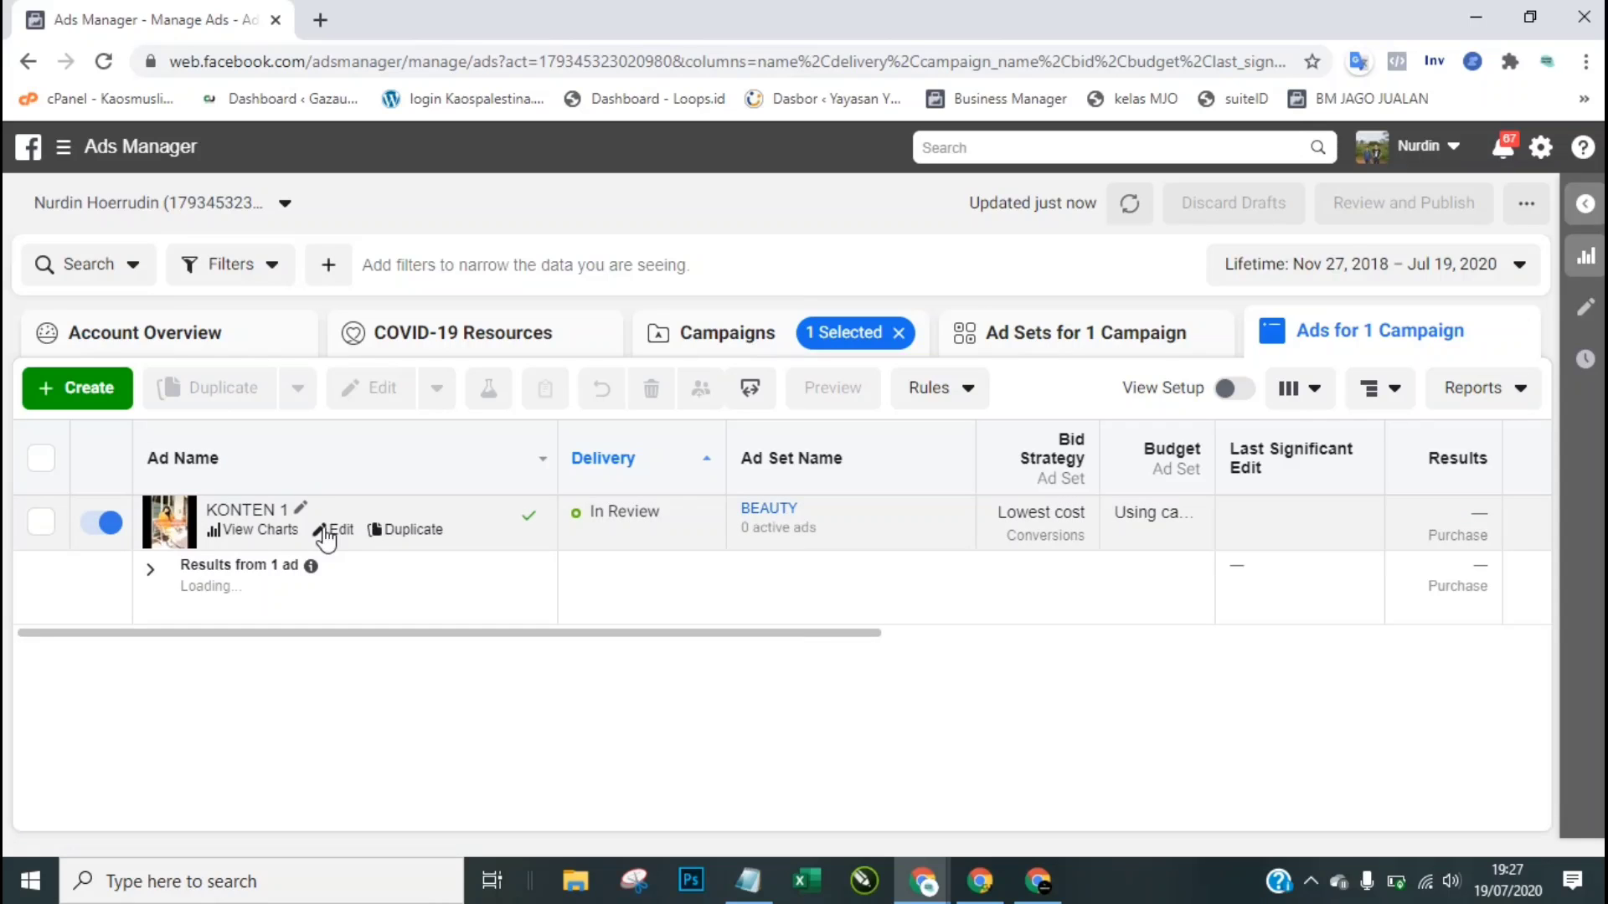
left_click(407, 533)
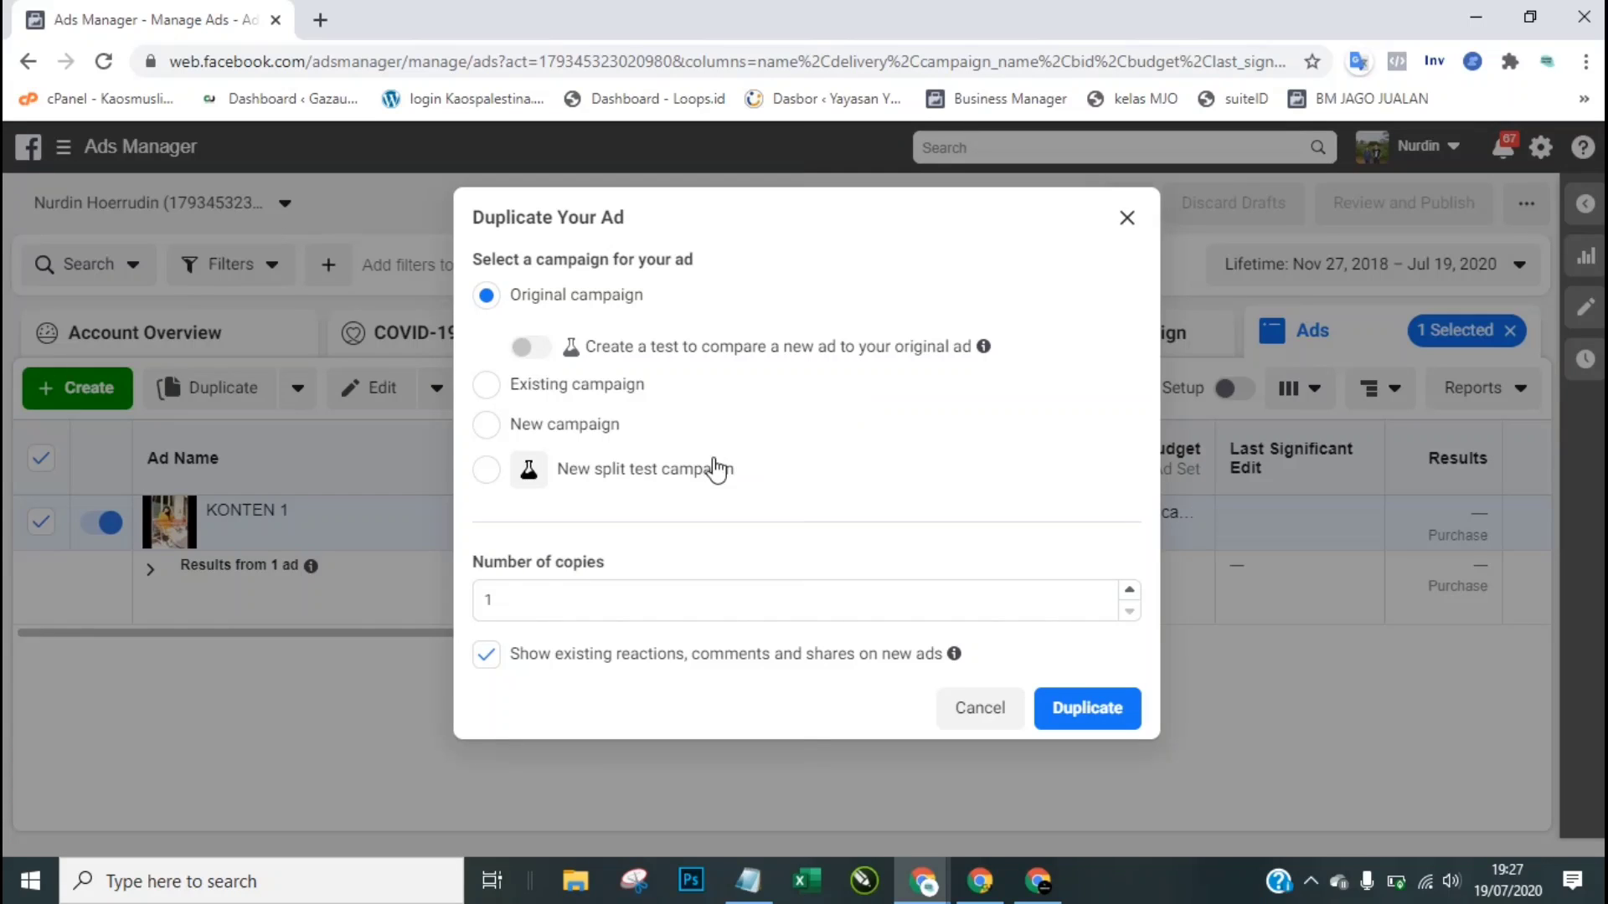
left_click(643, 601)
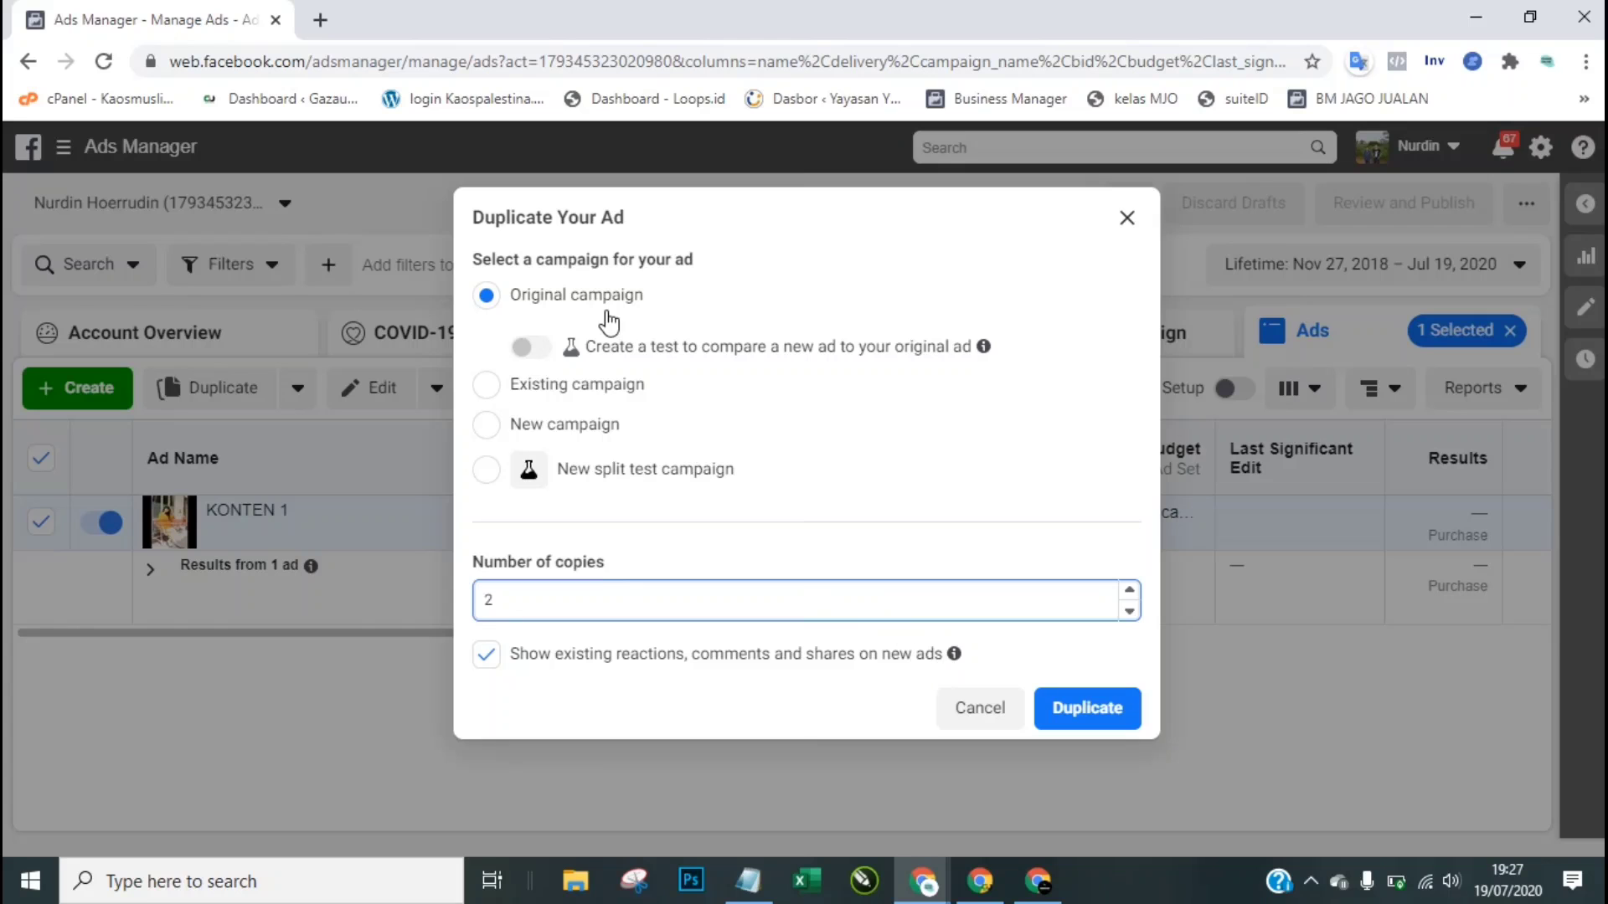
left_click(1088, 708)
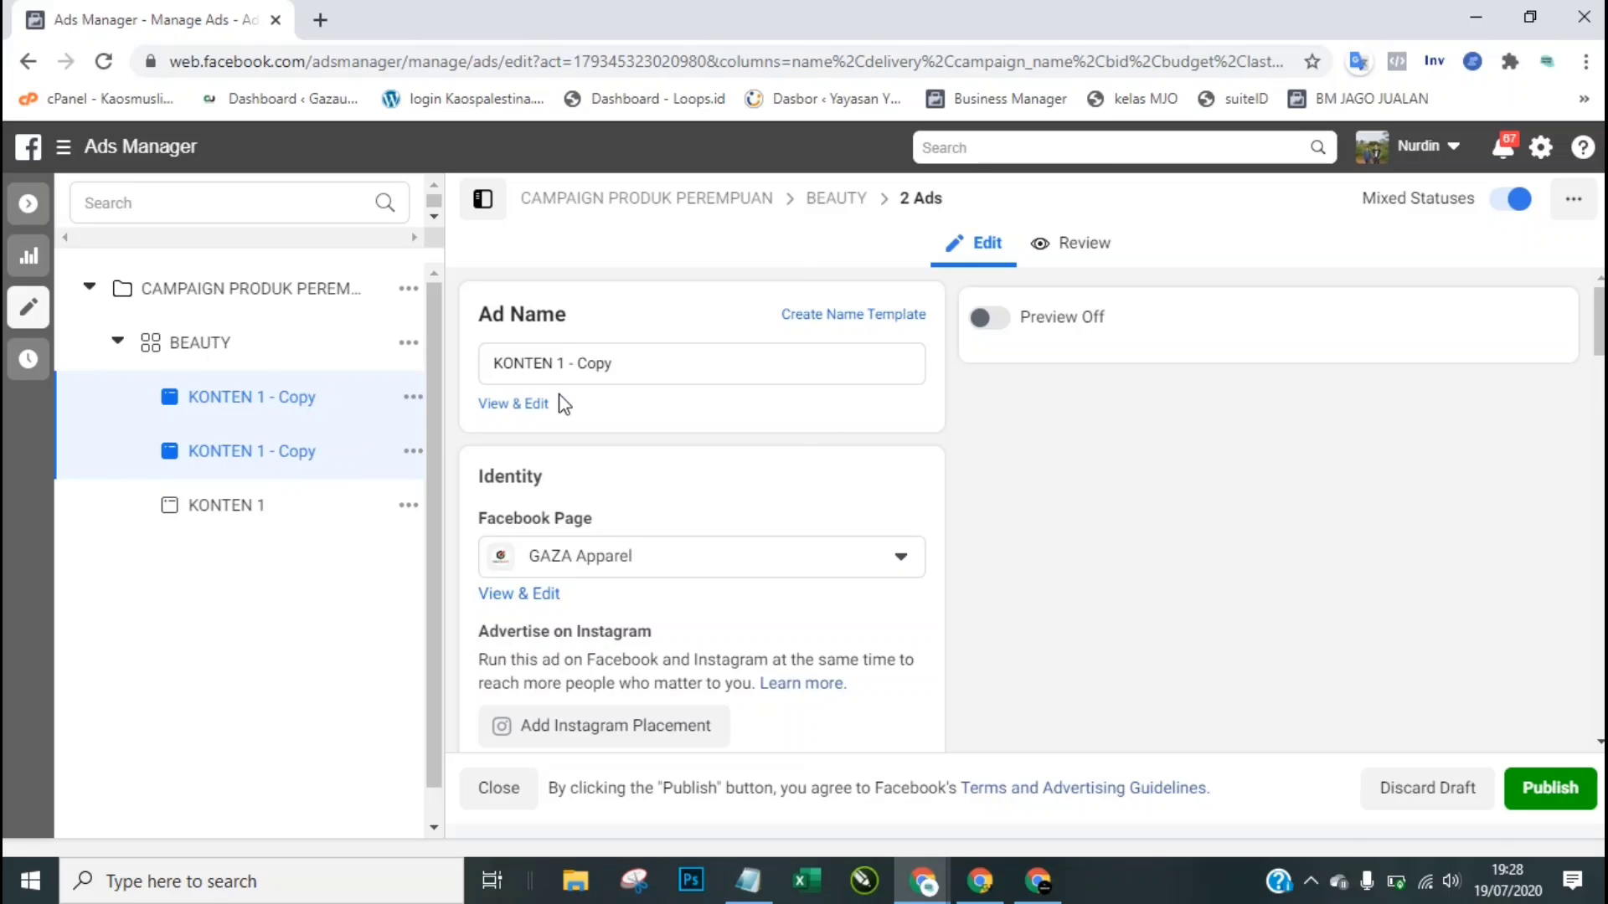
Step: Rename the two selected ad copies as KONTEN 2
left_click(664, 366)
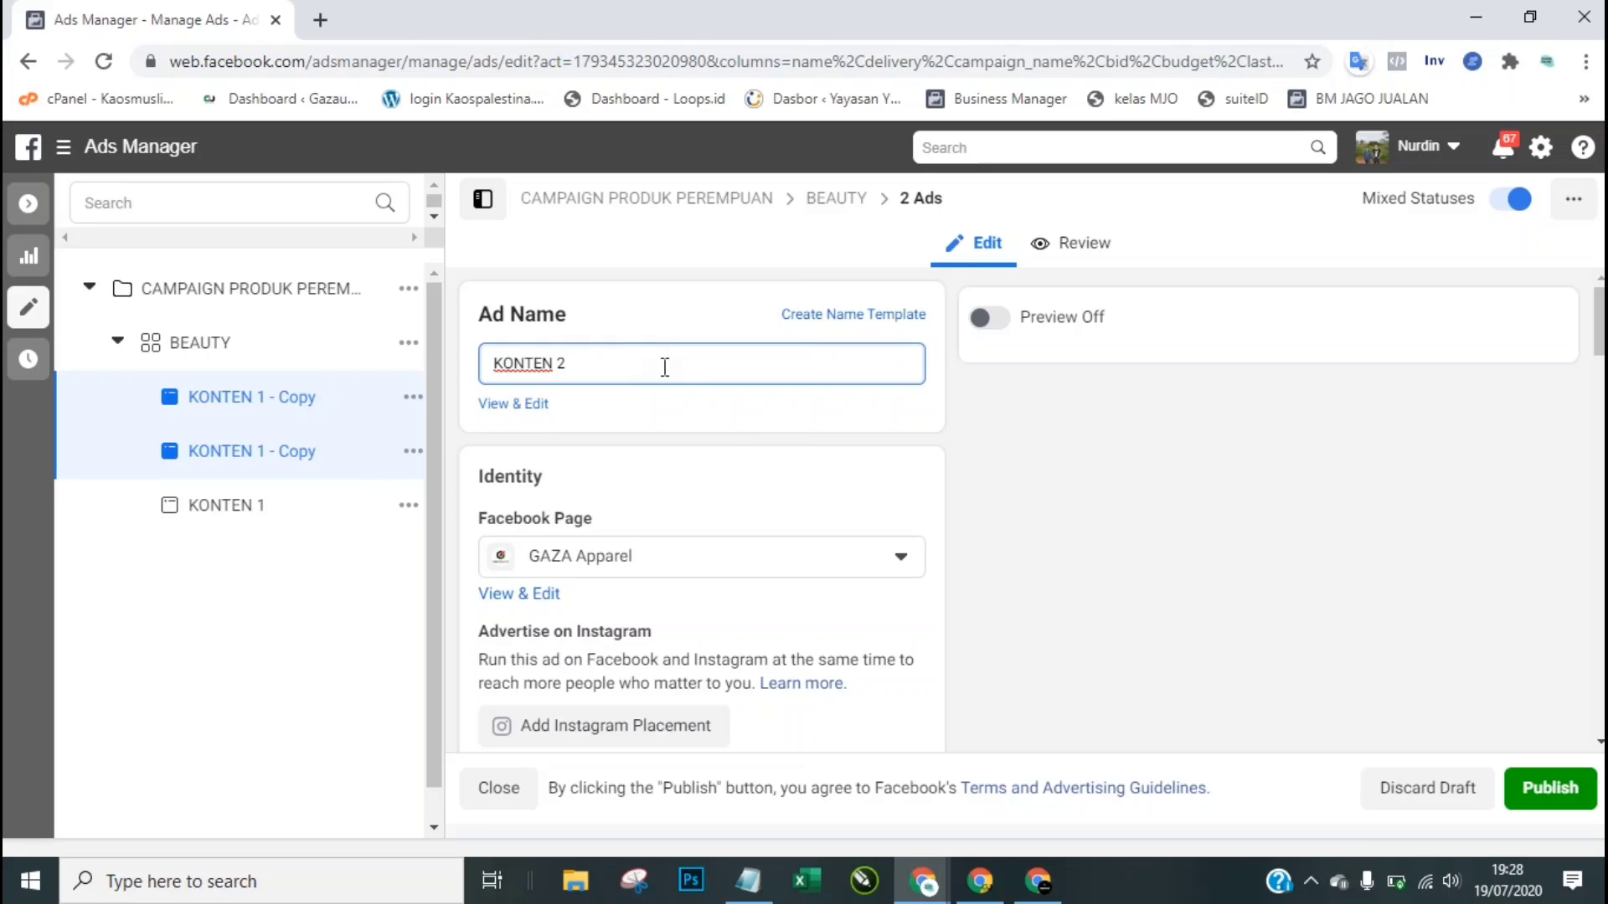
left_click(794, 497)
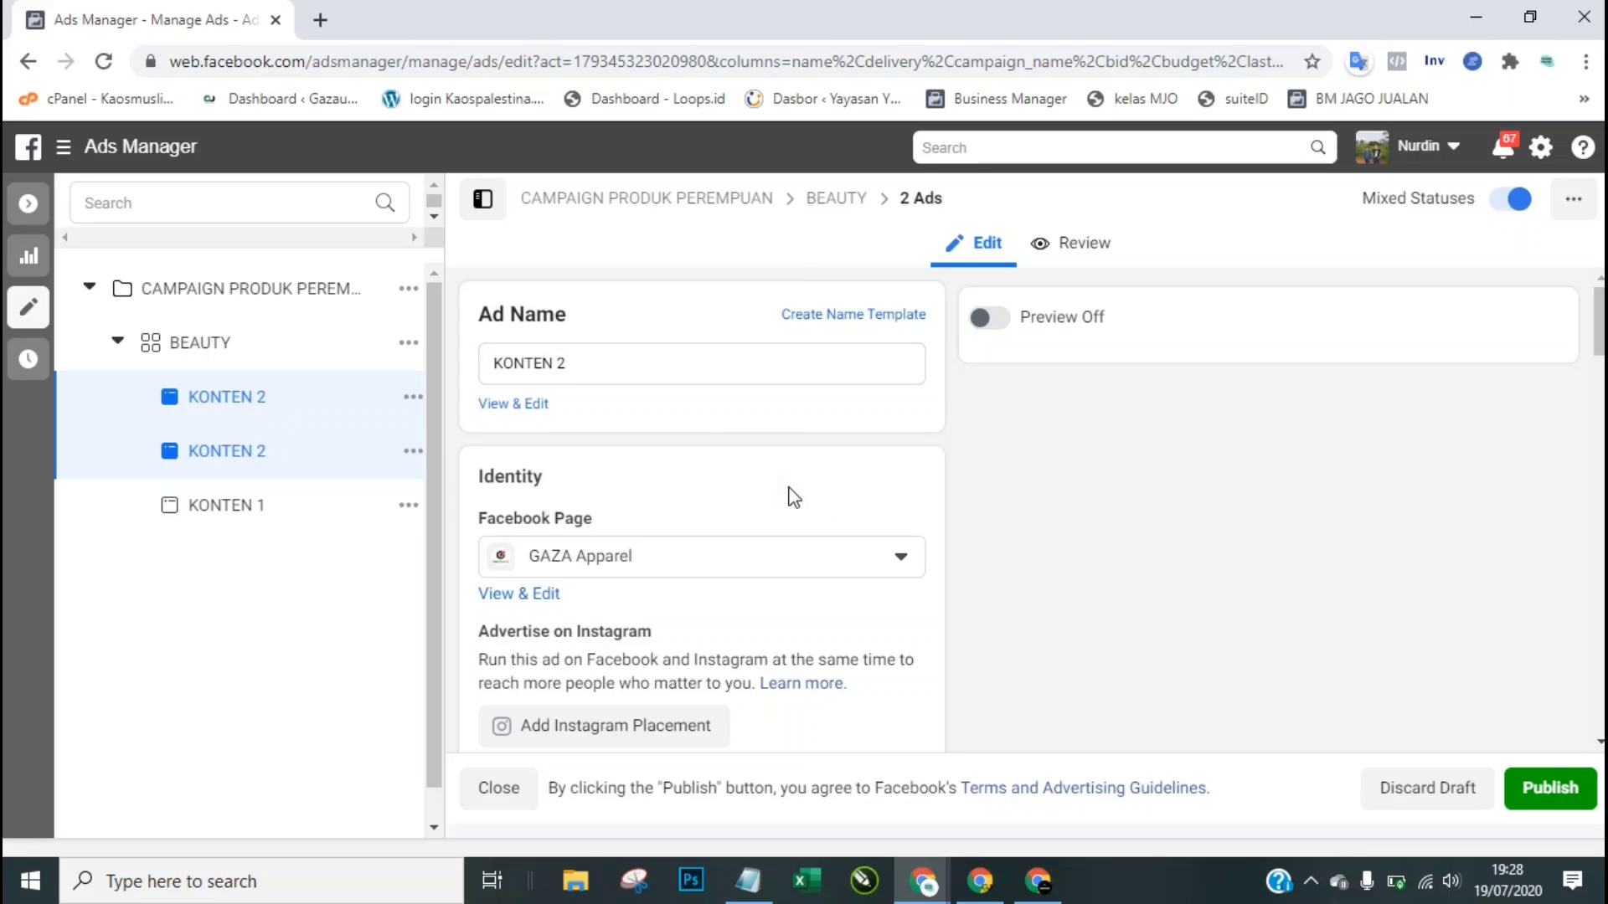
scroll(794, 496, "down", 5)
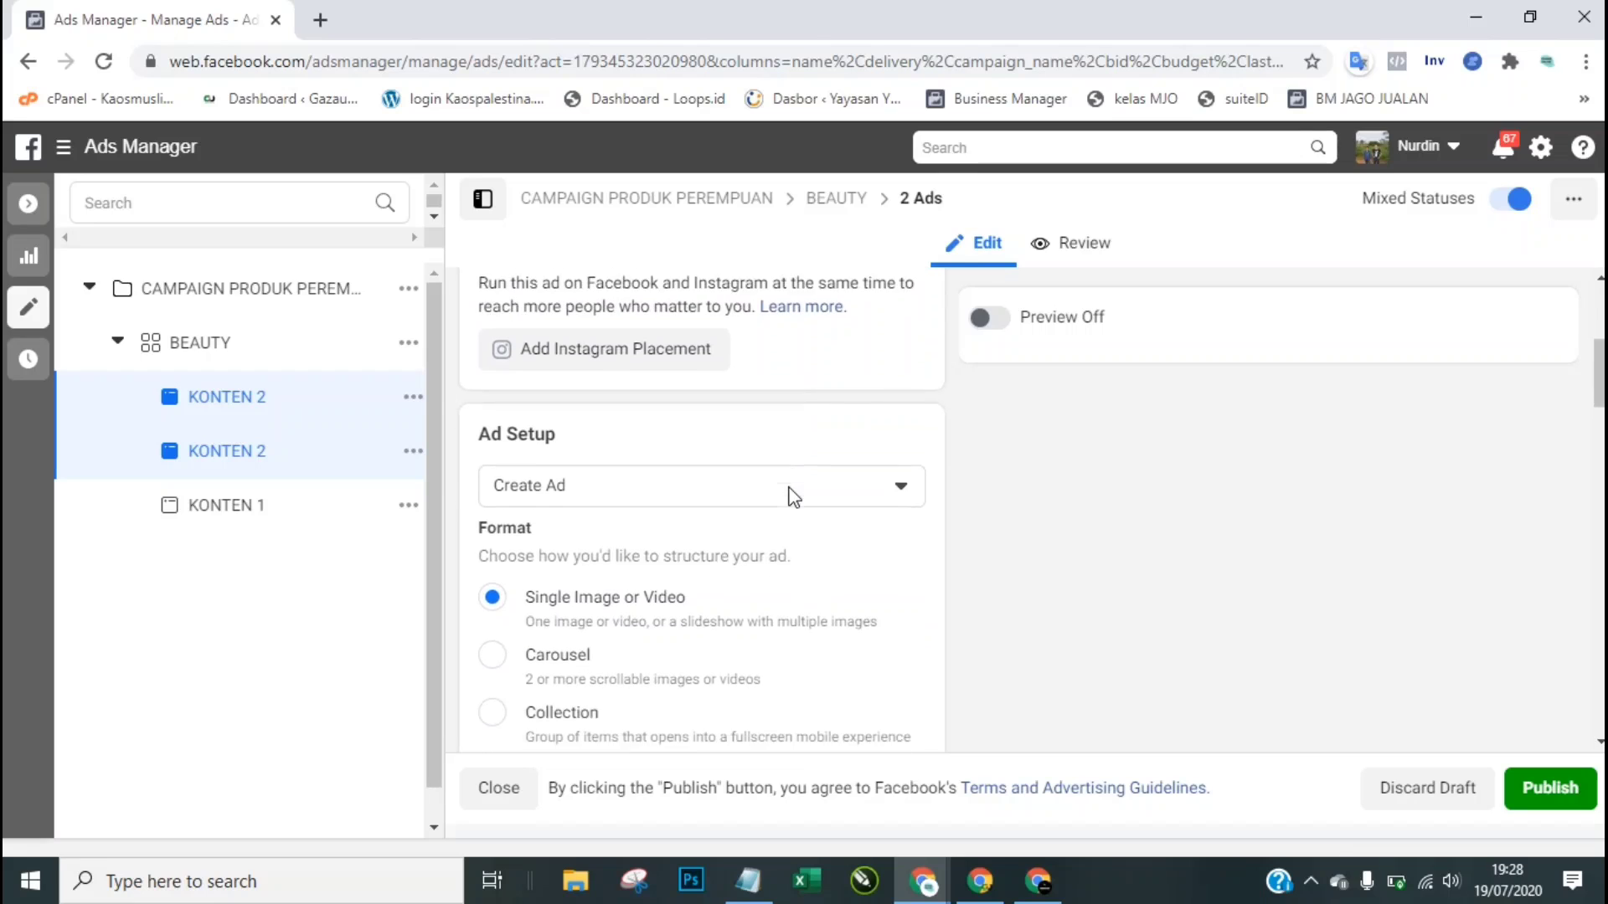
scroll(794, 497, "down", 5)
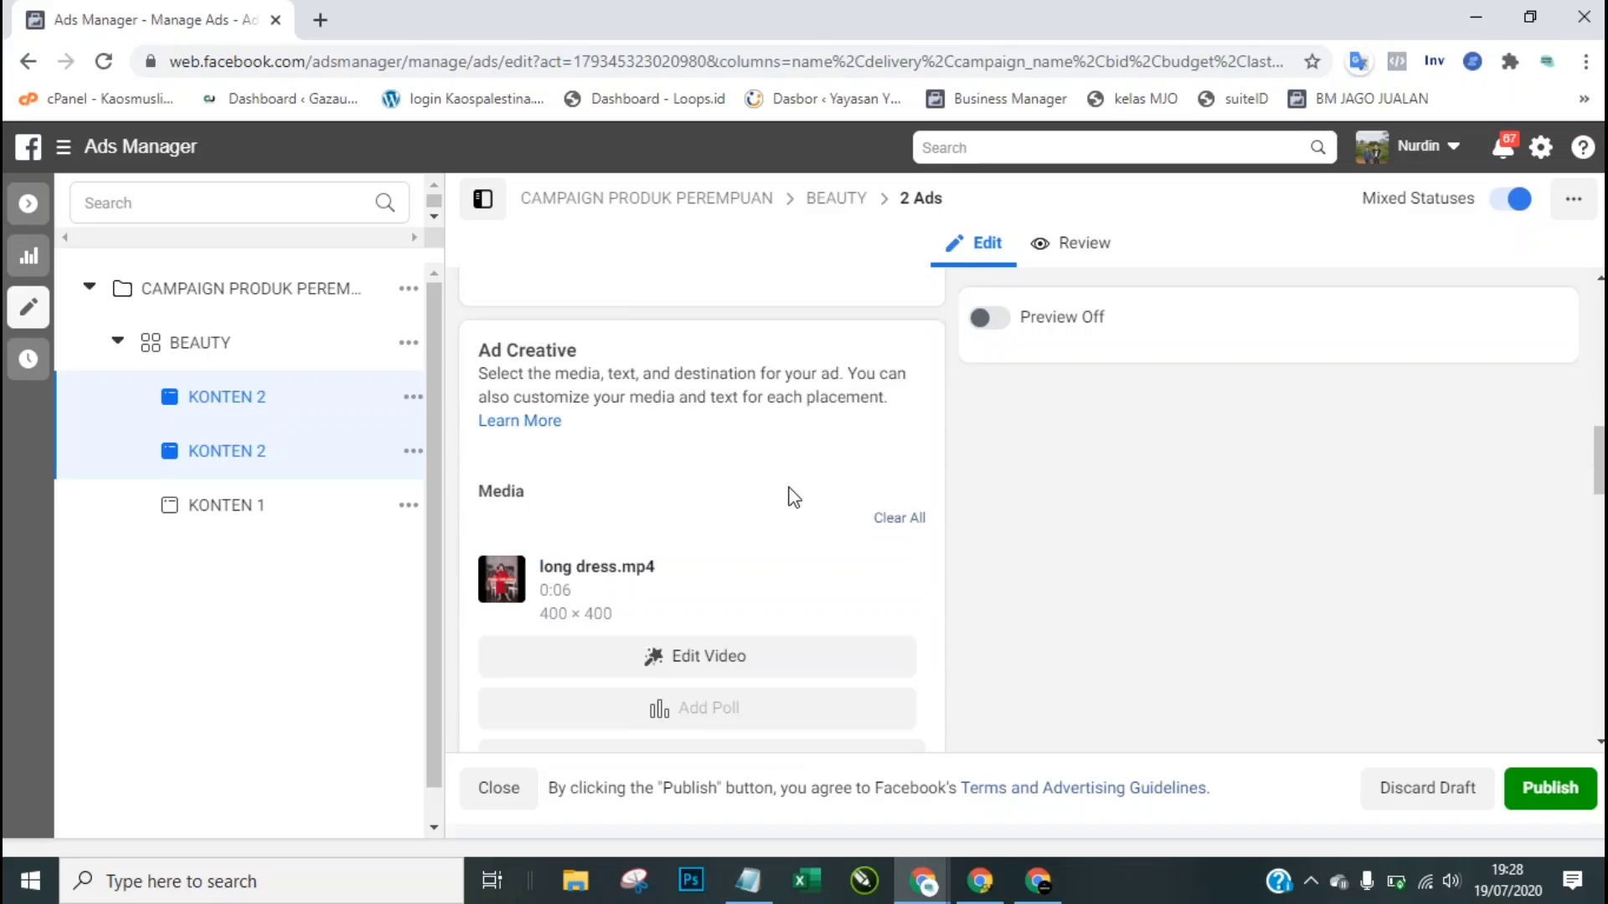
scroll(794, 496, "down", 1)
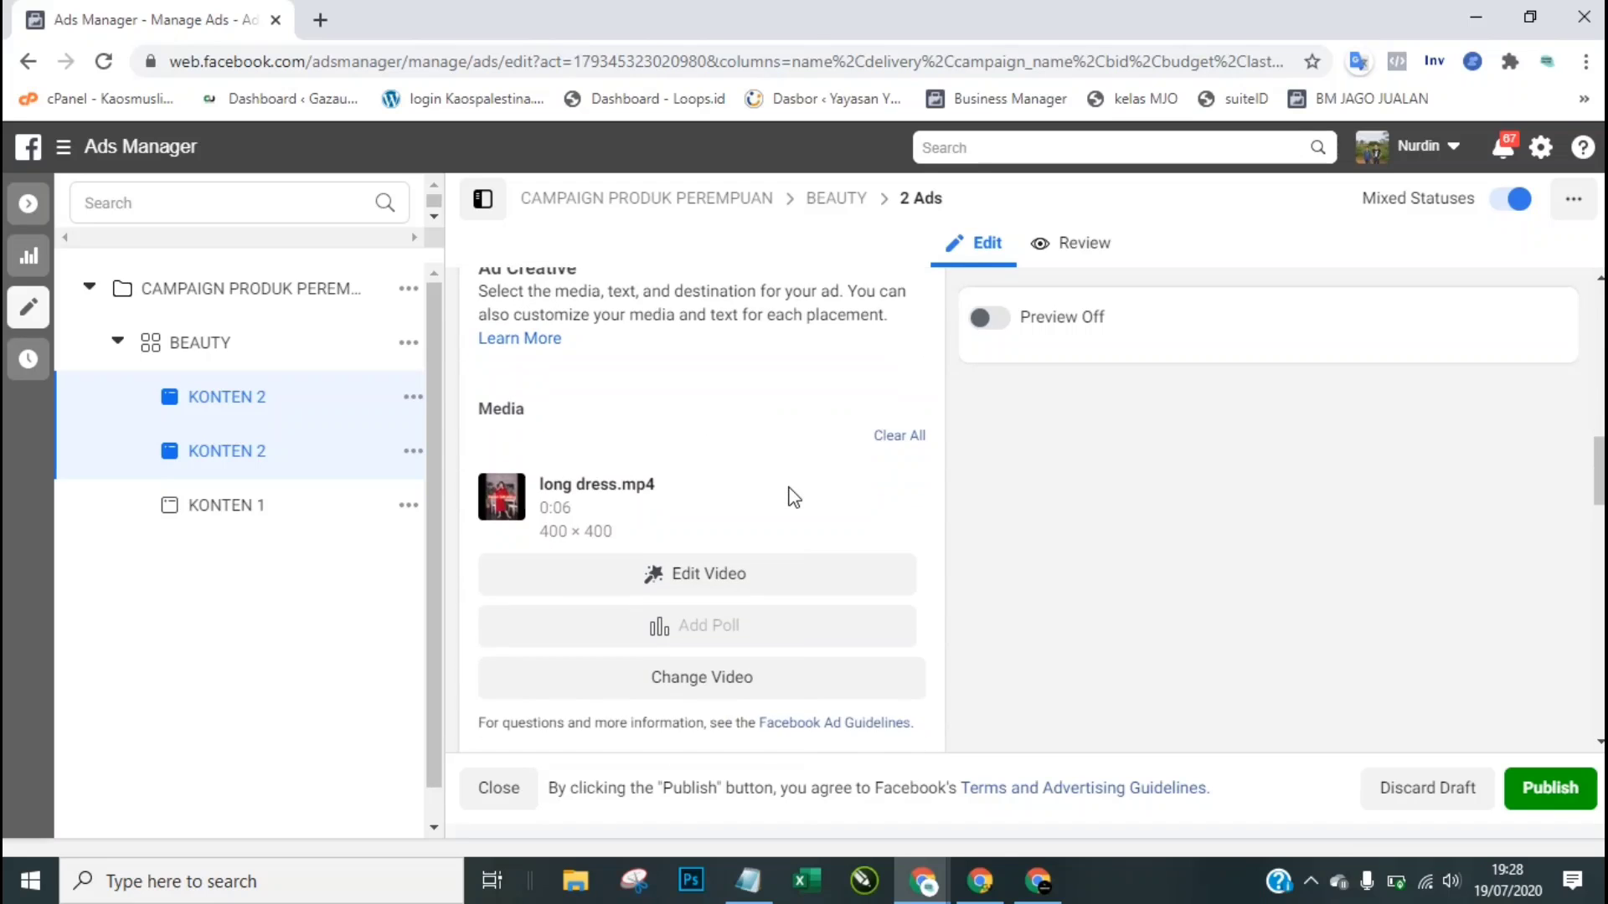
left_click(713, 673)
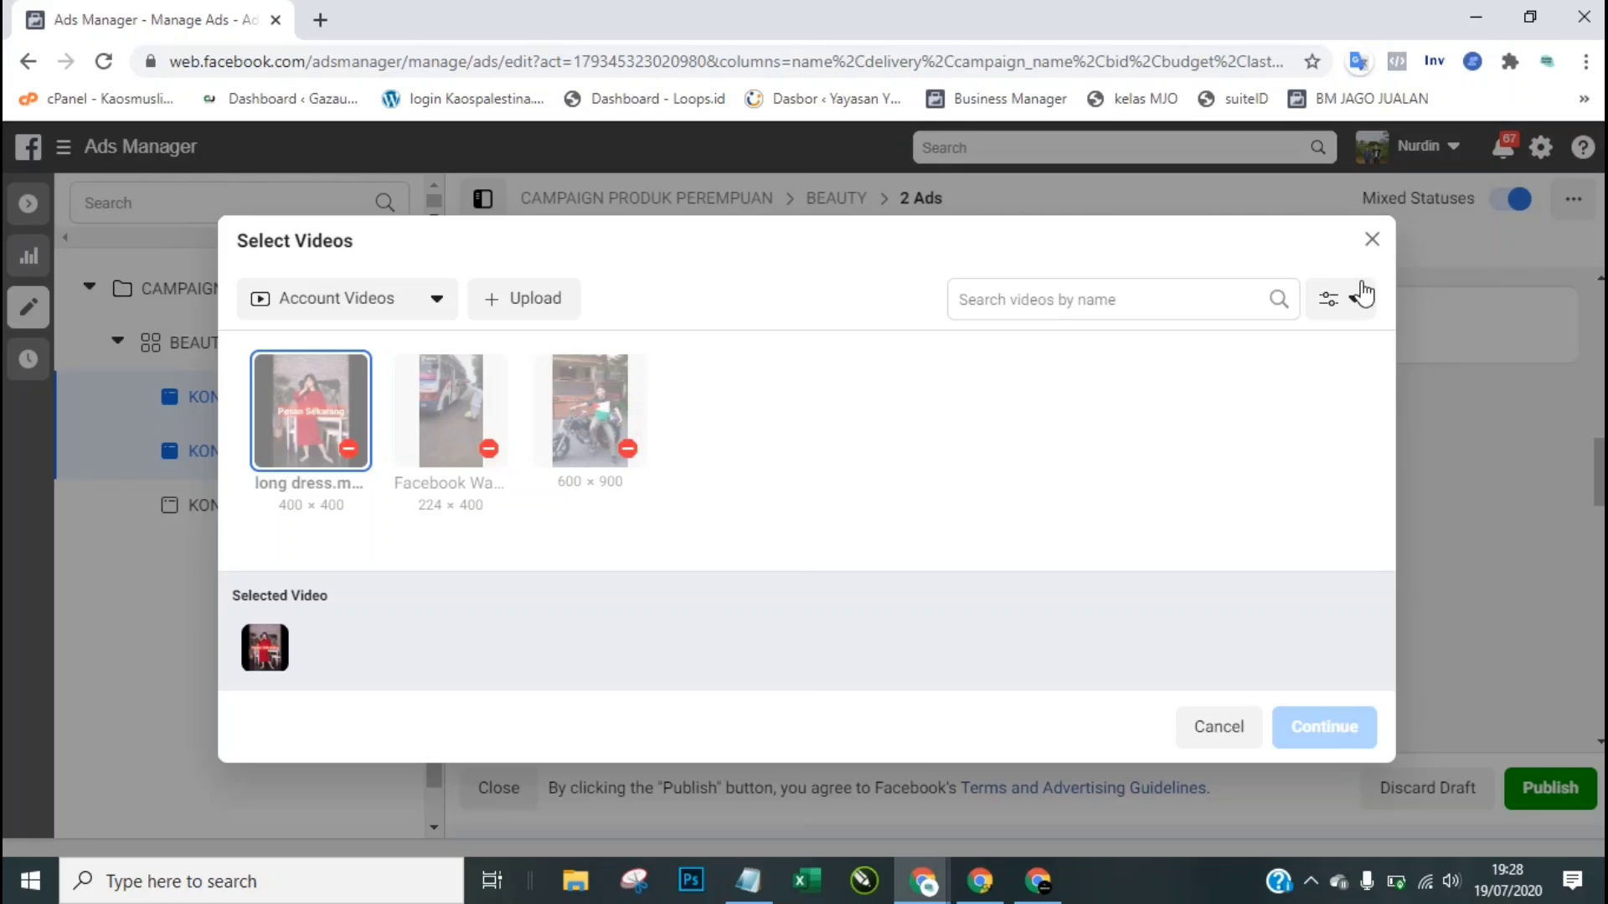
left_click(1370, 243)
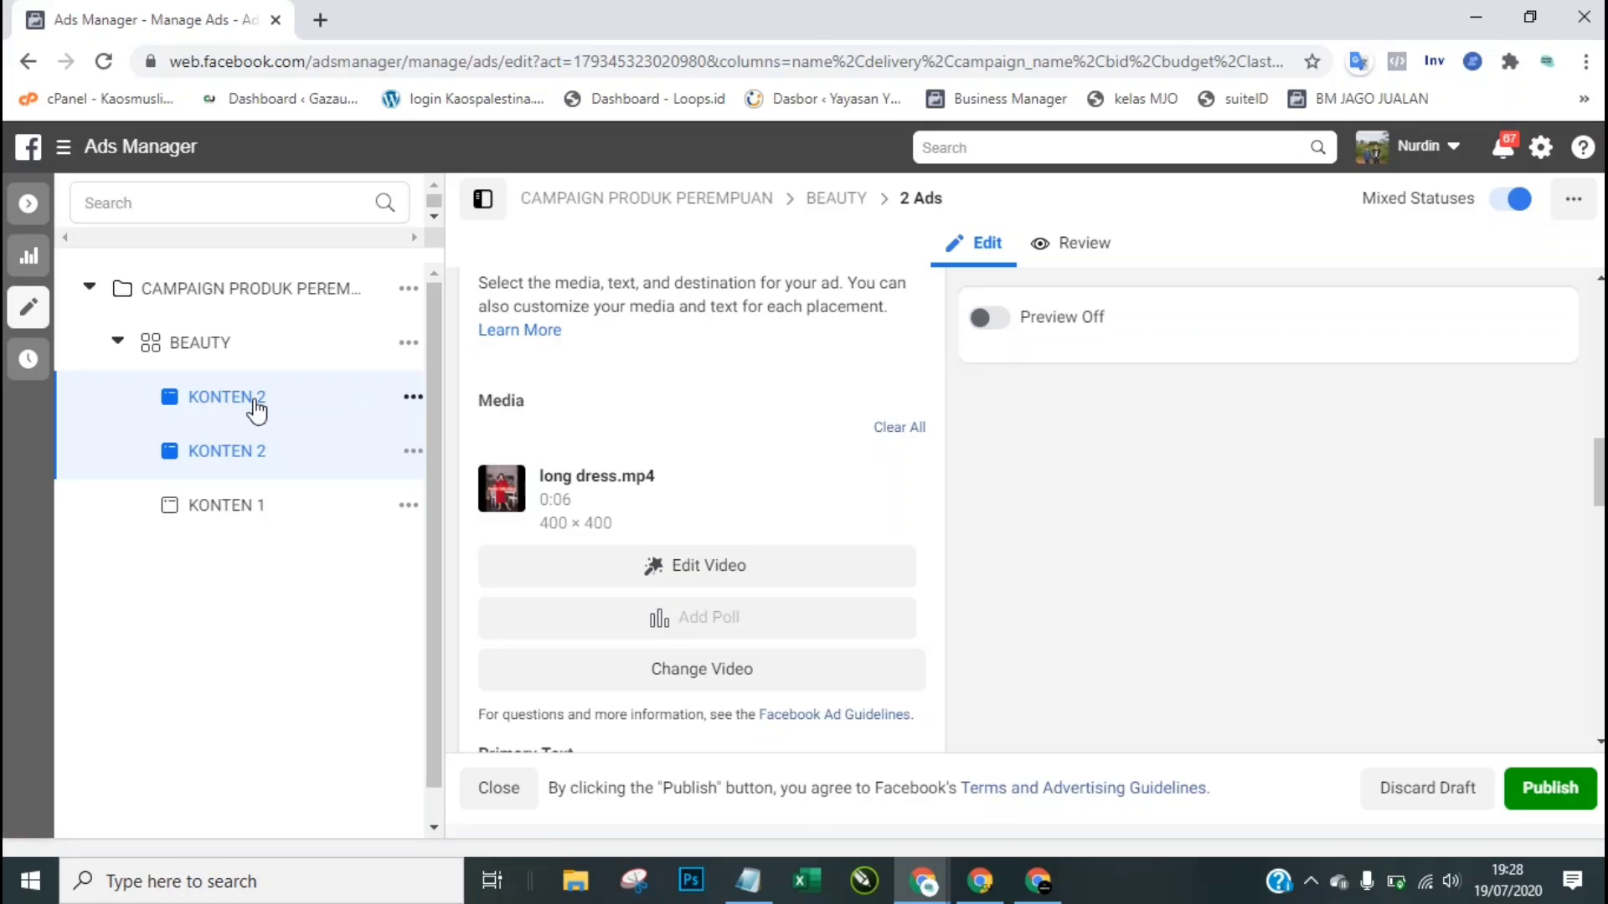
Step: Select only the first KONTEN 2 ad and replace its video with the account video Facebook Watch.mp4
left_click(257, 409)
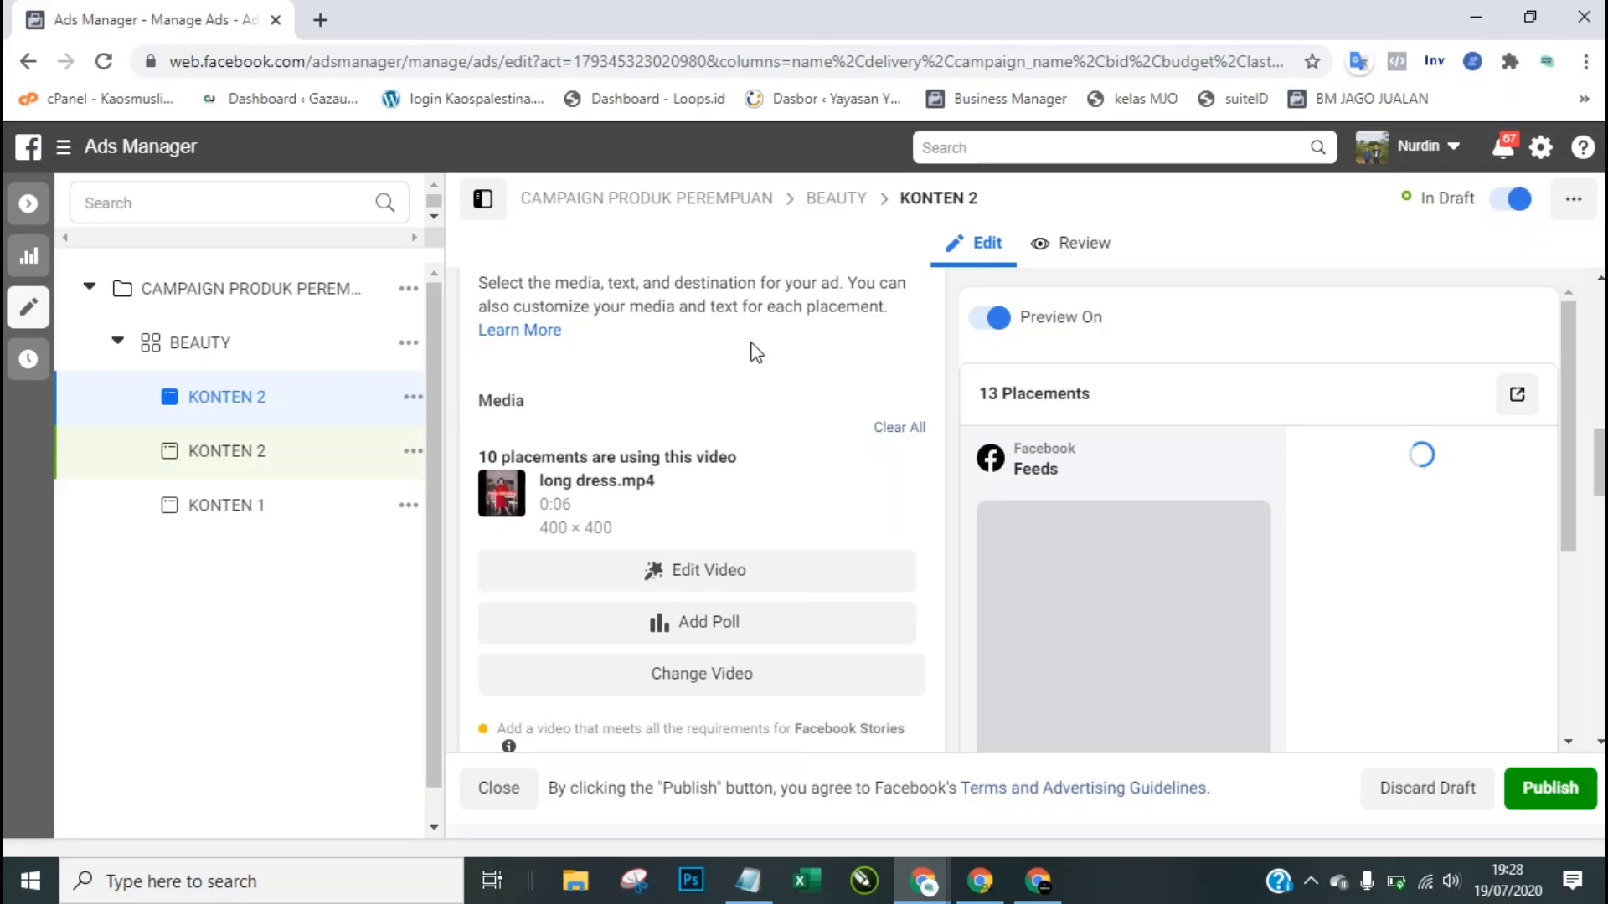
left_click(703, 679)
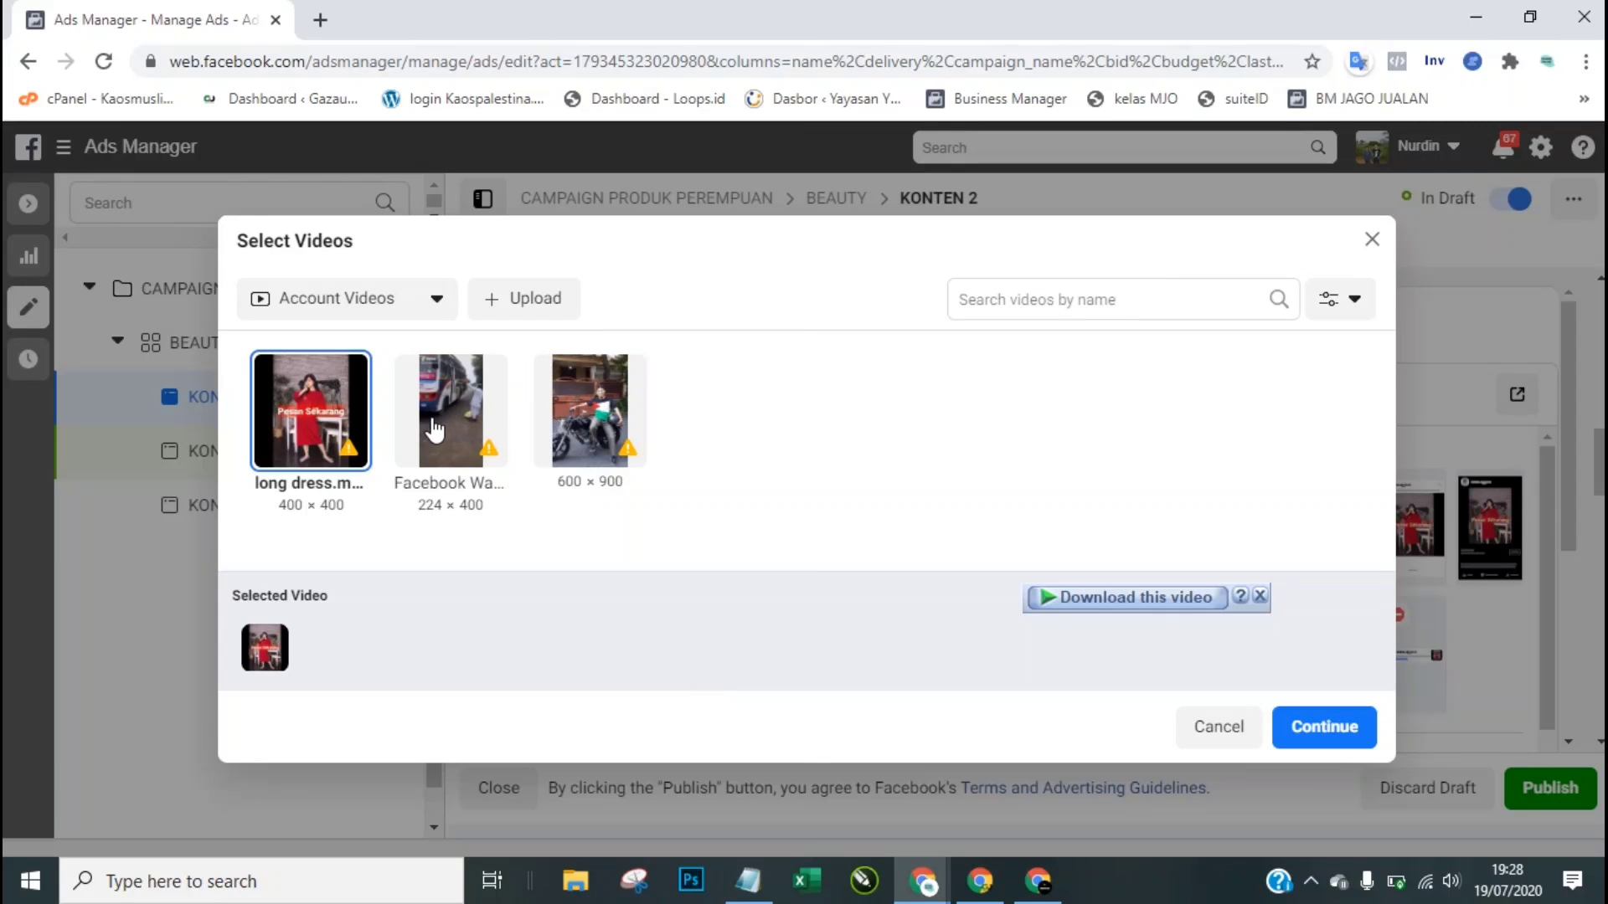
left_click(433, 429)
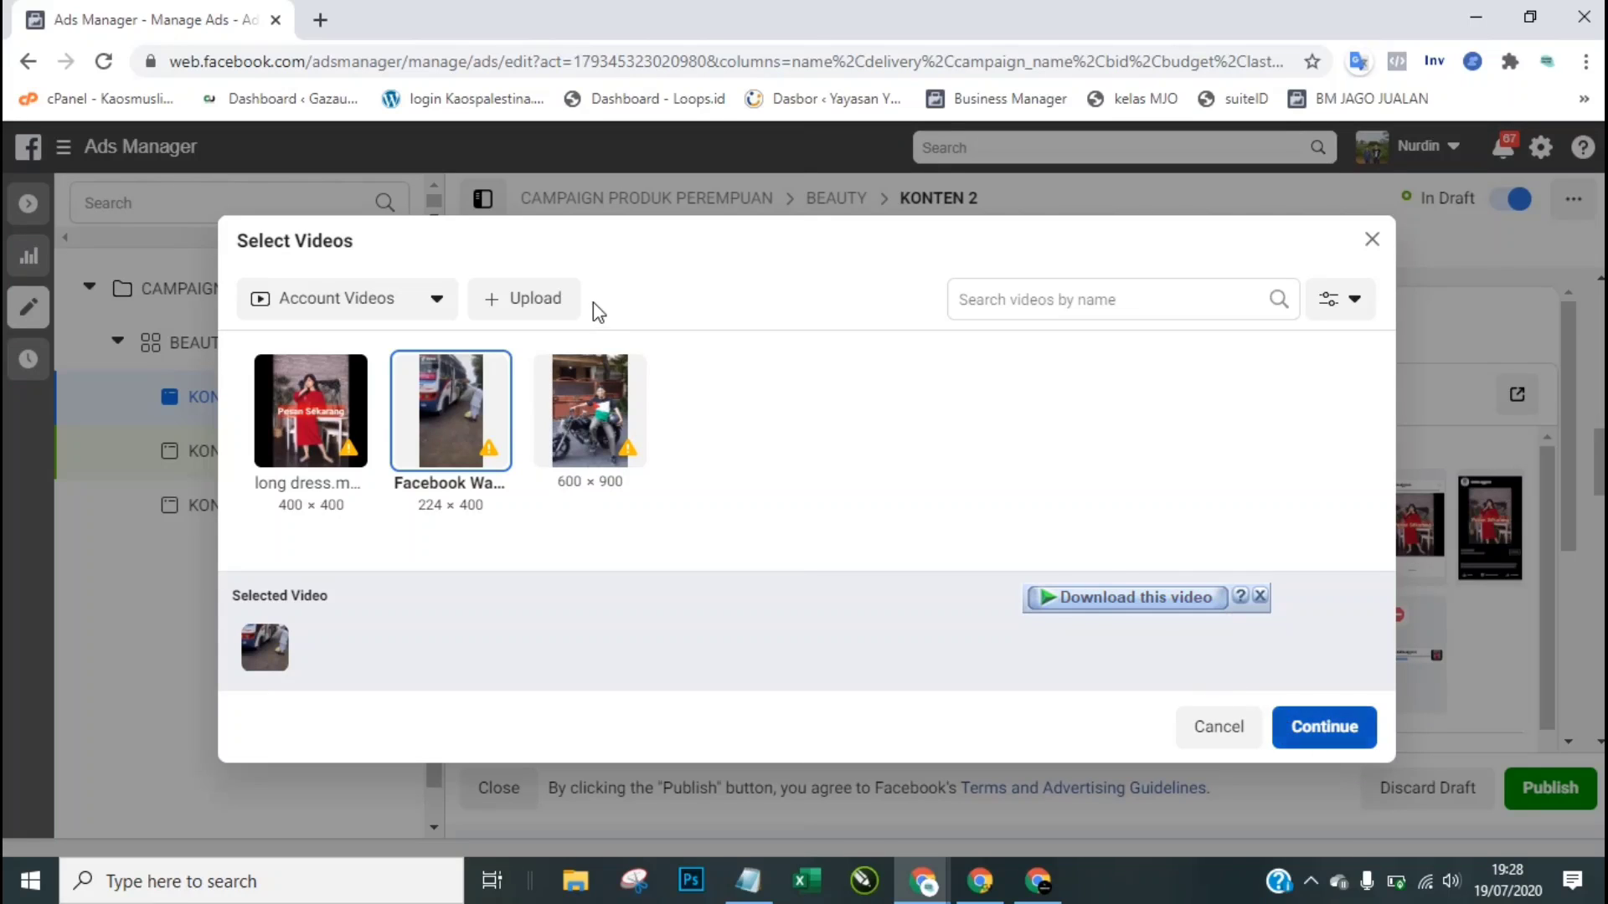
left_click(1259, 596)
left_click(1308, 740)
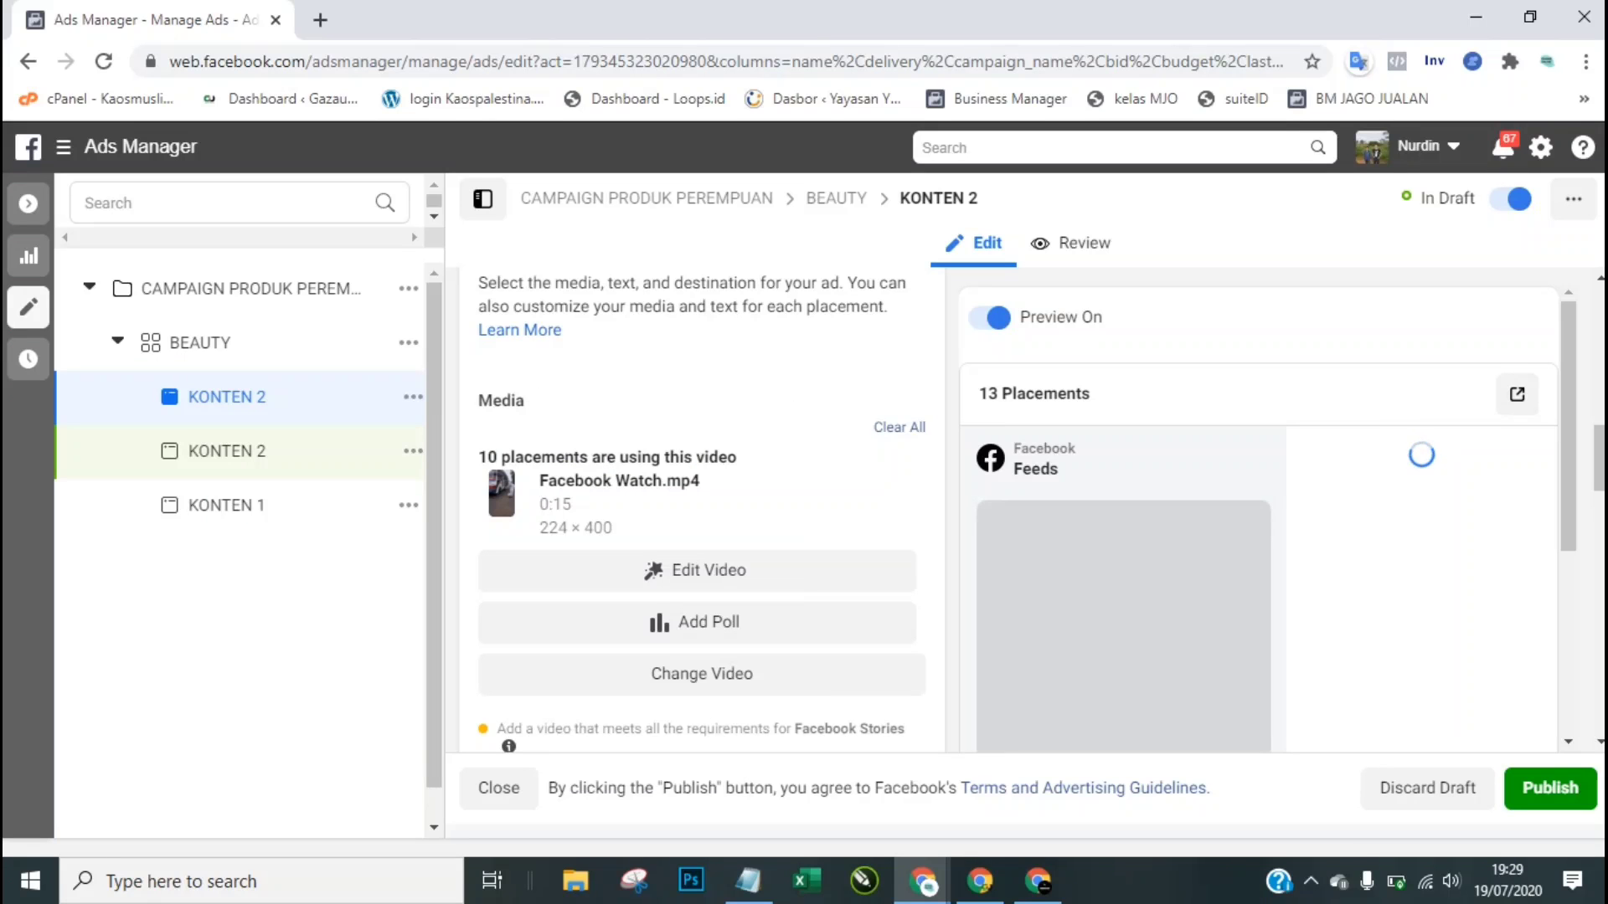
scroll(702, 502, "down", 1)
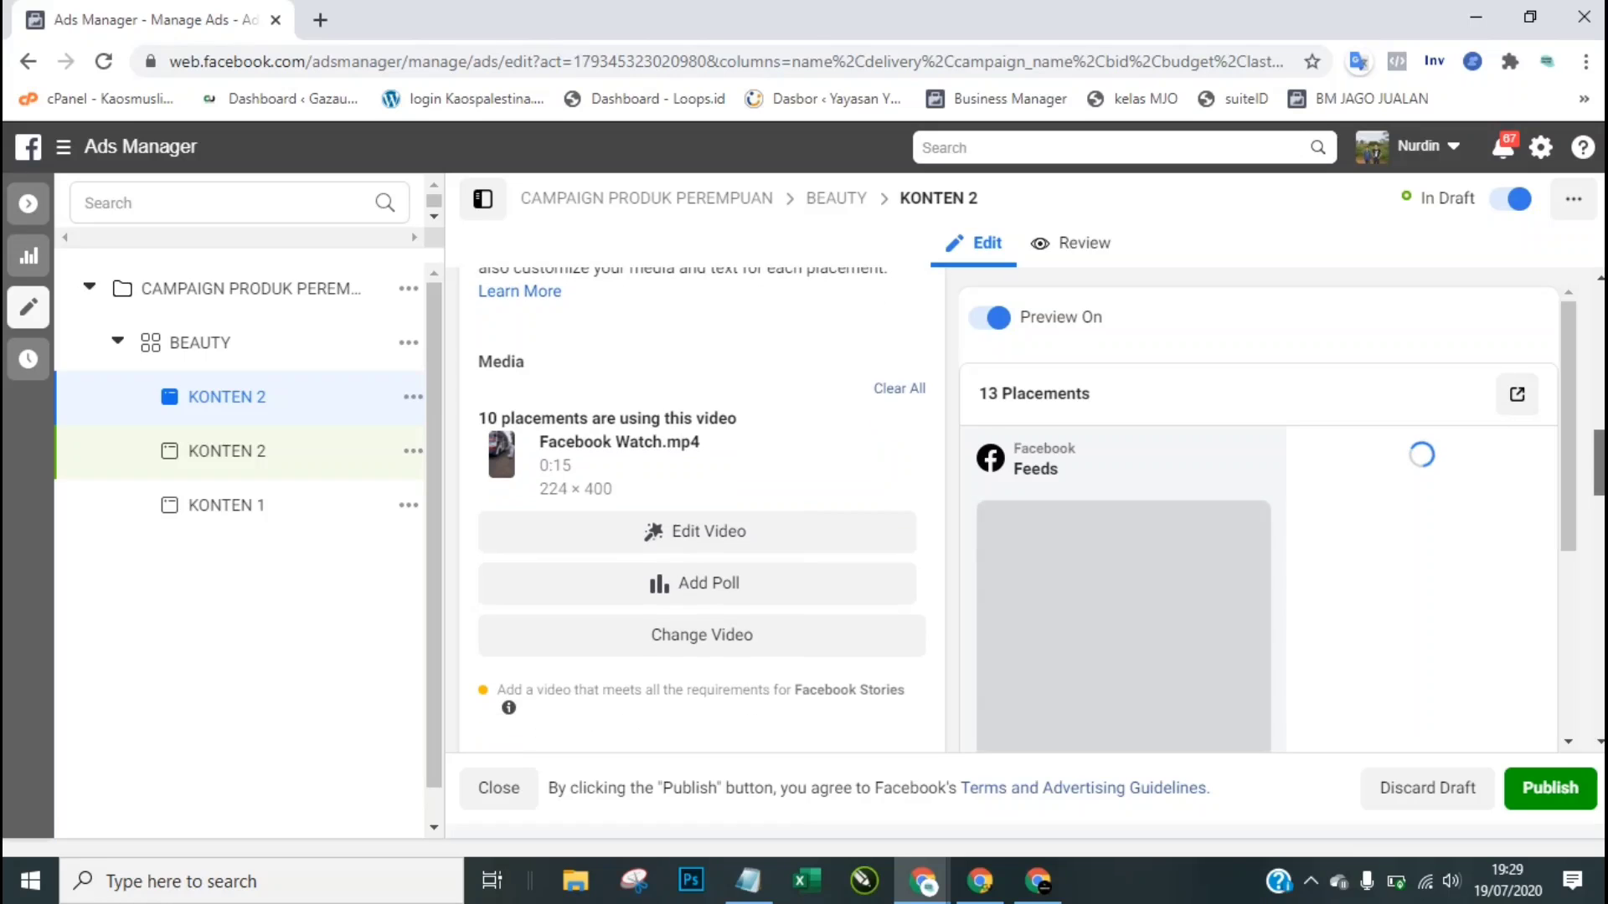
scroll(701, 503, "down", 3)
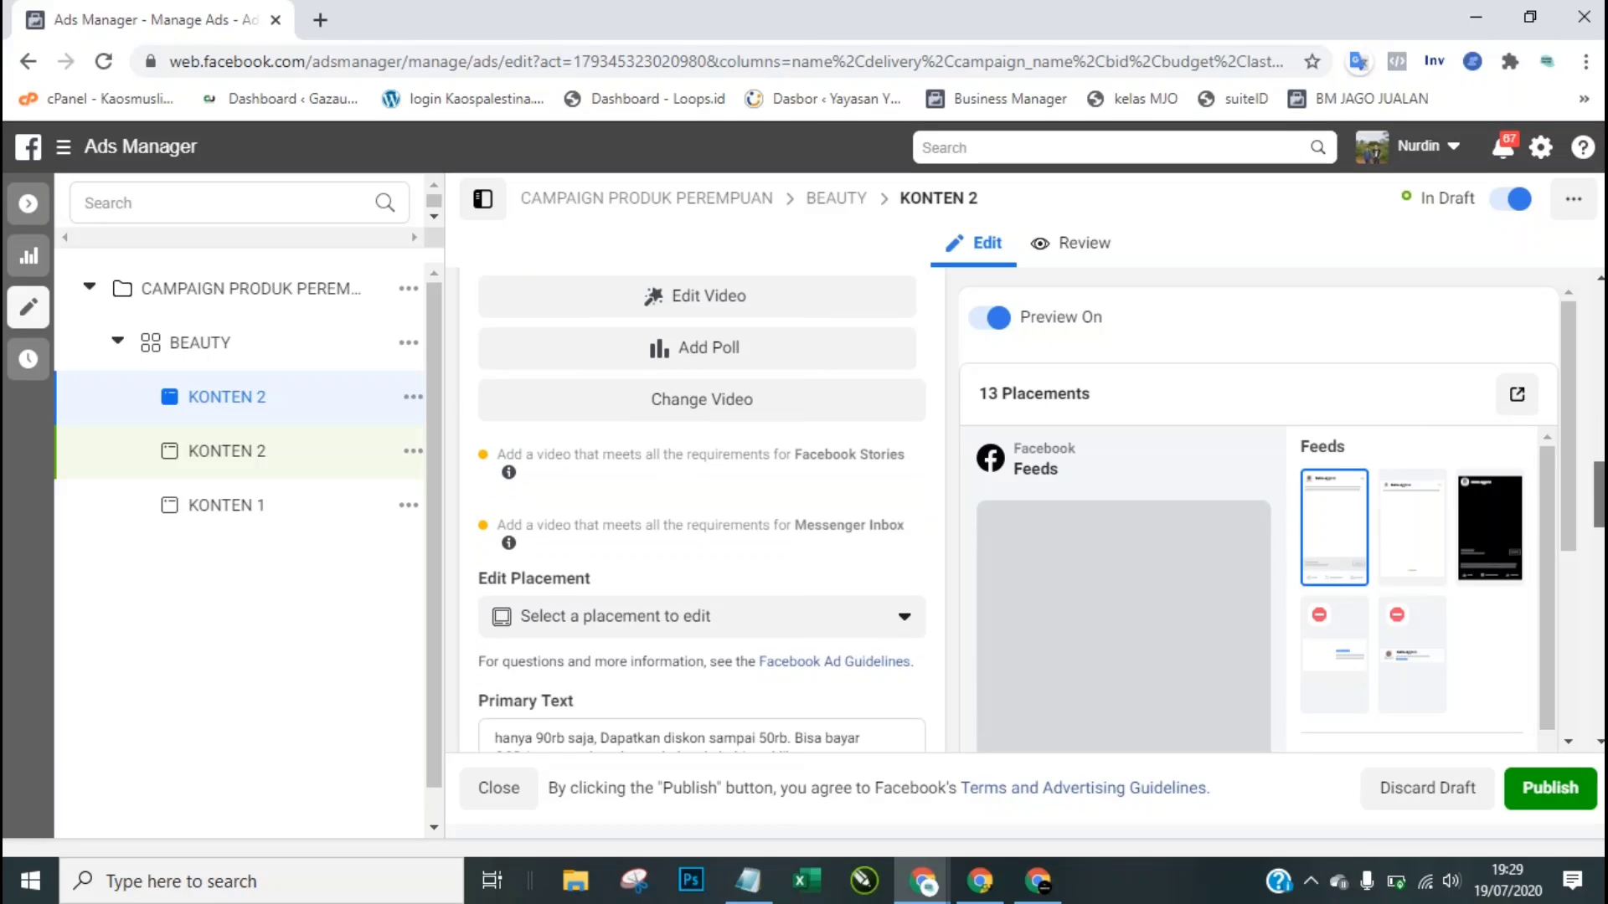
scroll(702, 503, "down", 4)
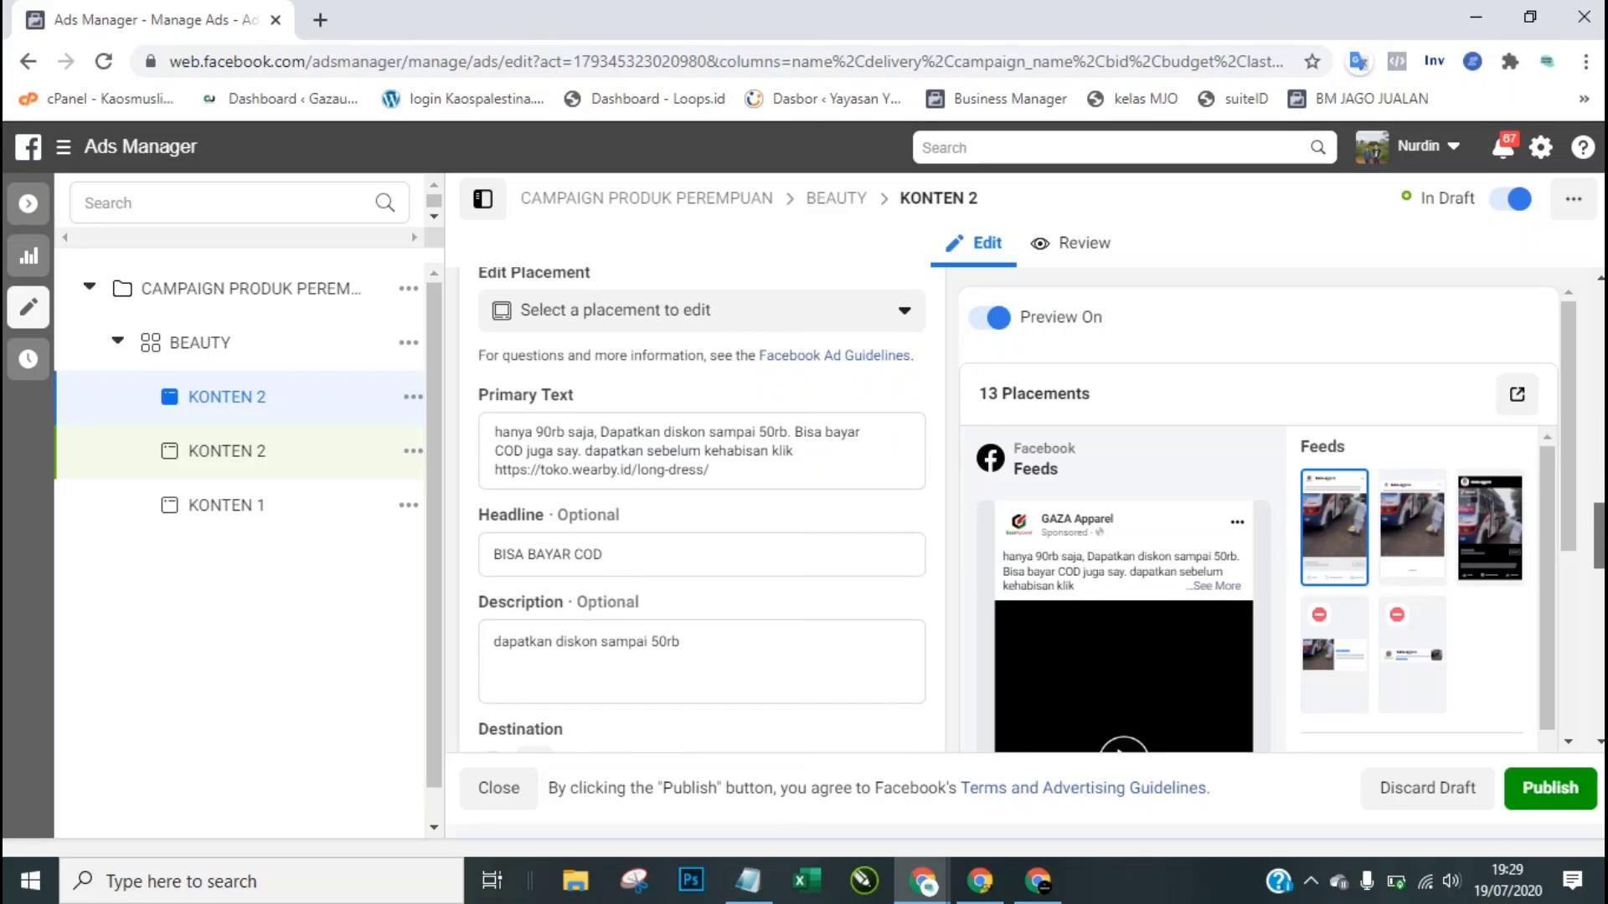
scroll(701, 503, "down", 4)
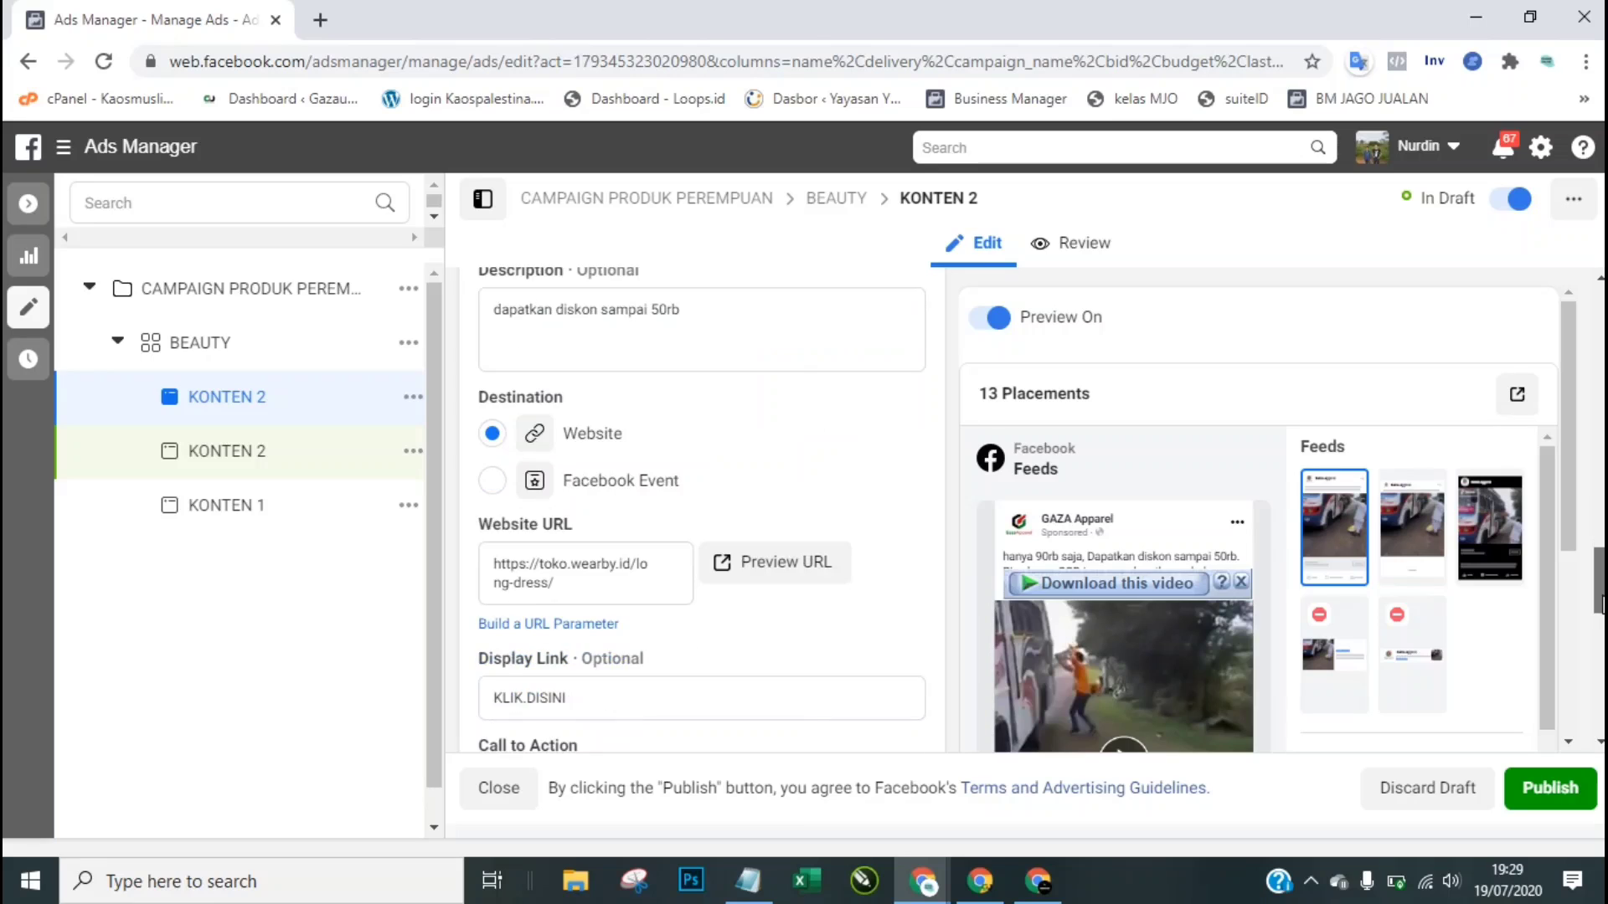
scroll(1602, 623, "down", 2)
scroll(1602, 629, "down", 2)
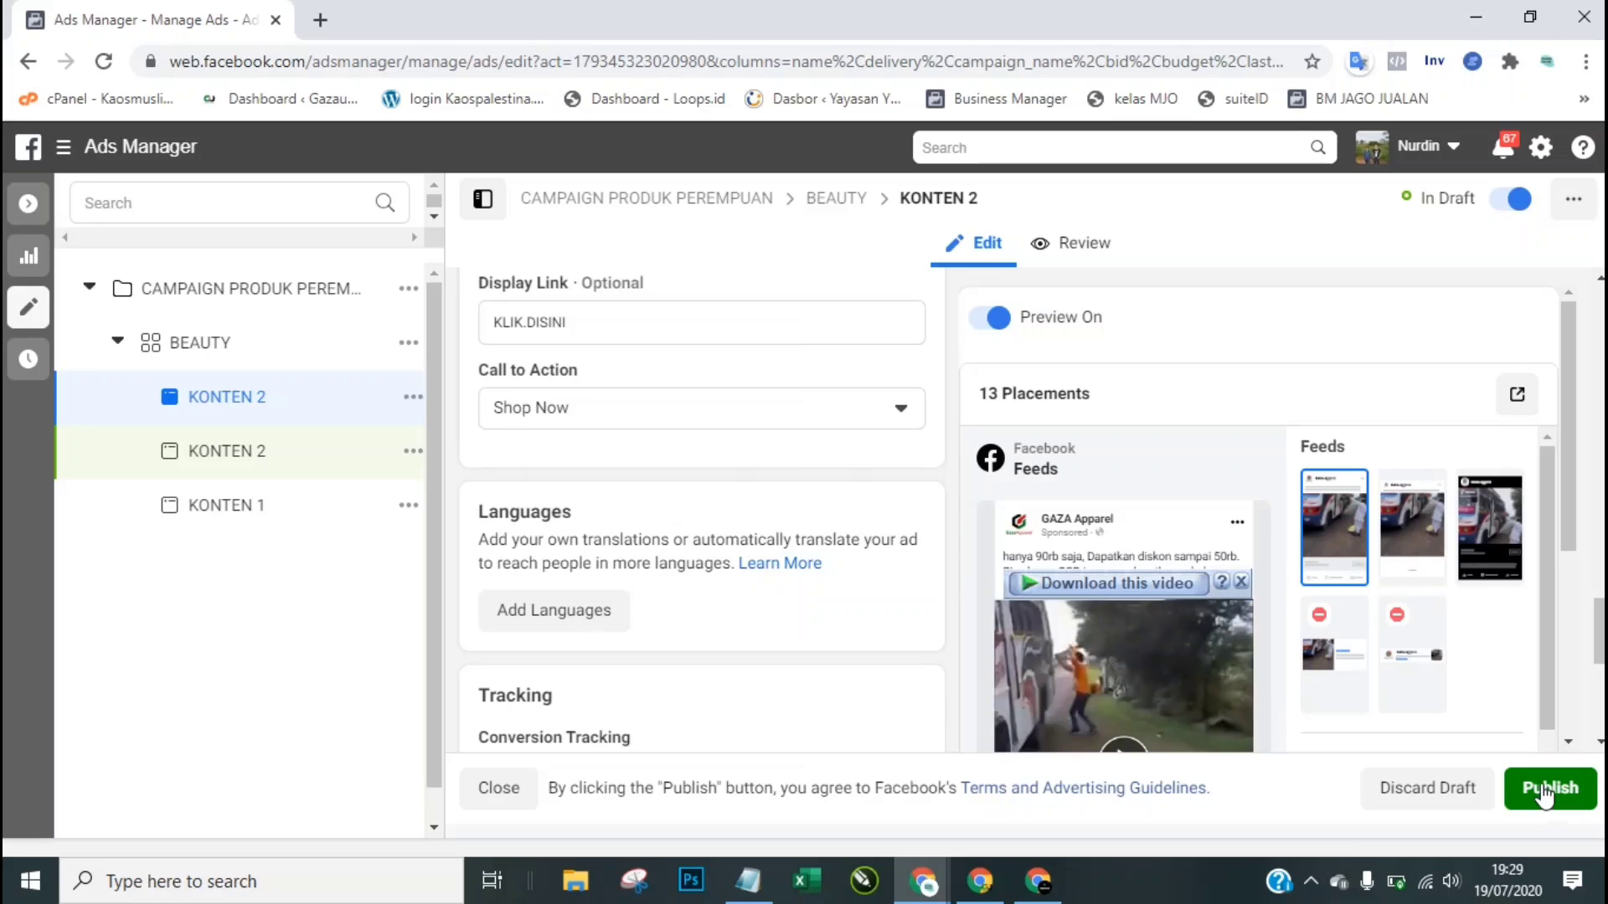
Step: Rename the second KONTEN 2 ad copy as KONTEN 3
left_click(219, 461)
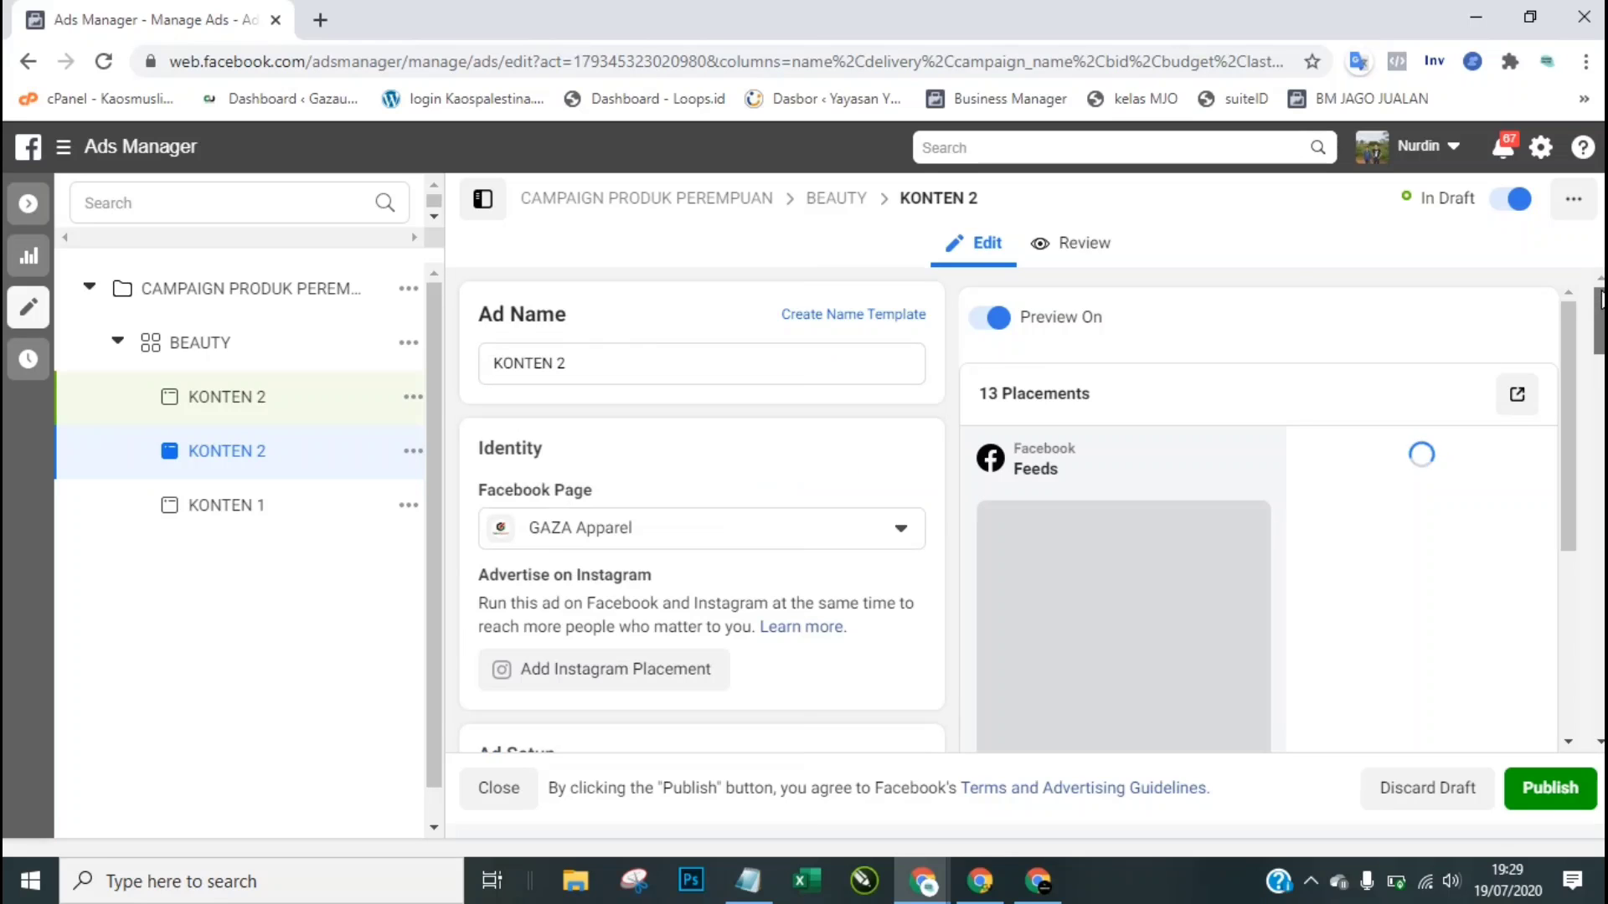
left_click(660, 357)
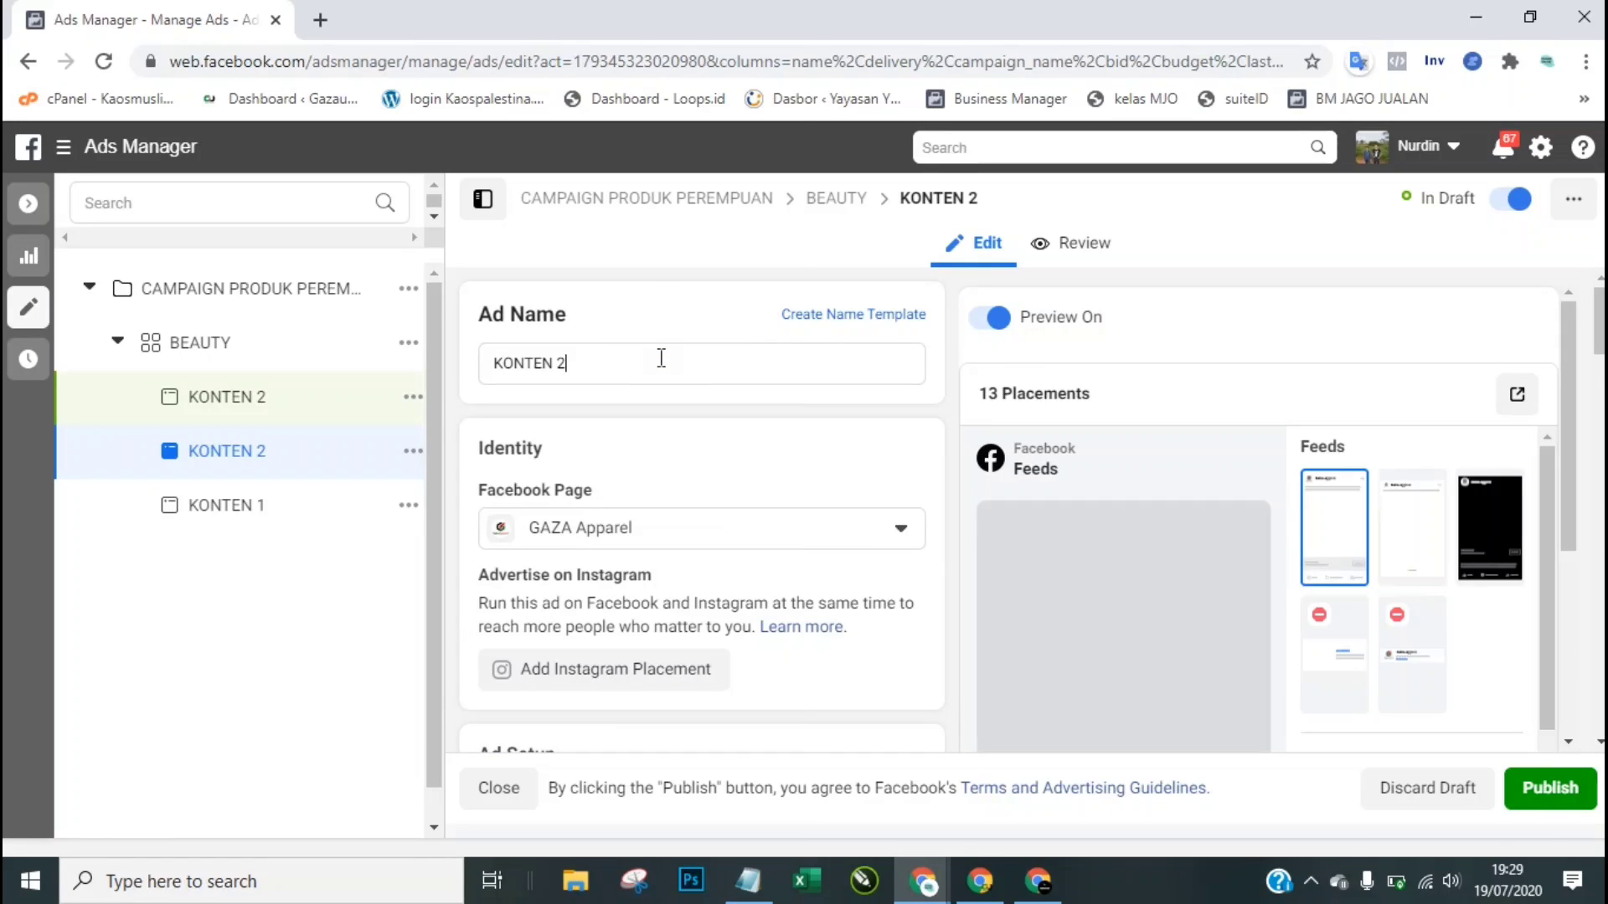
key("BackSpace")
type("3")
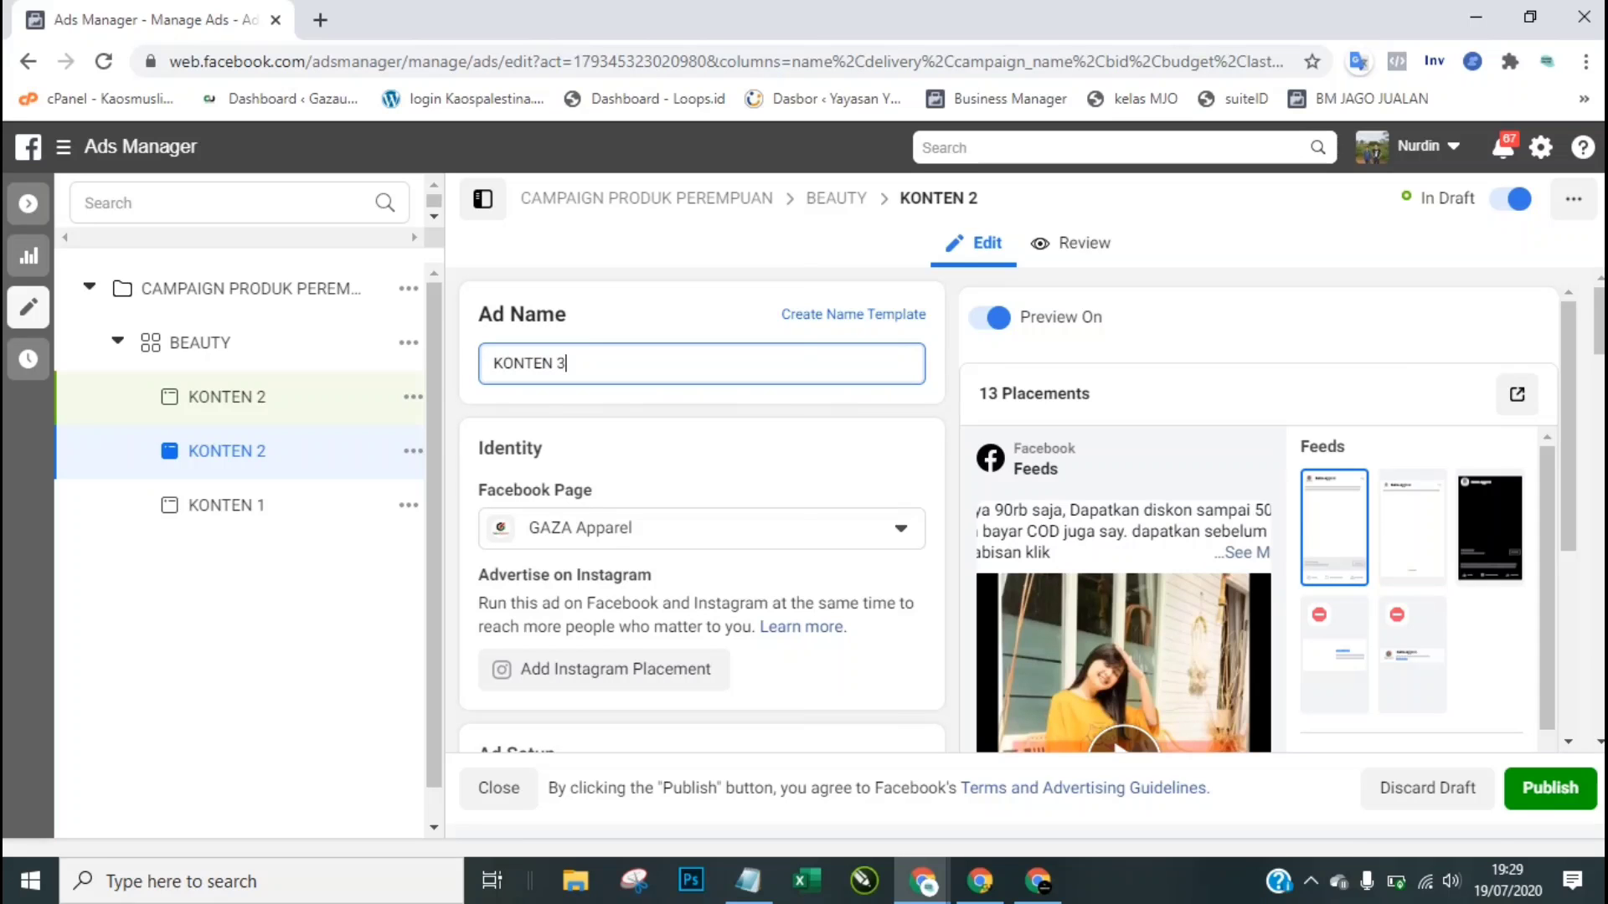
Step: Replace the KONTEN 3 ad's video with the untitled 600 × 900 motorcycle video from the account videos
scroll(702, 520, "down", 5)
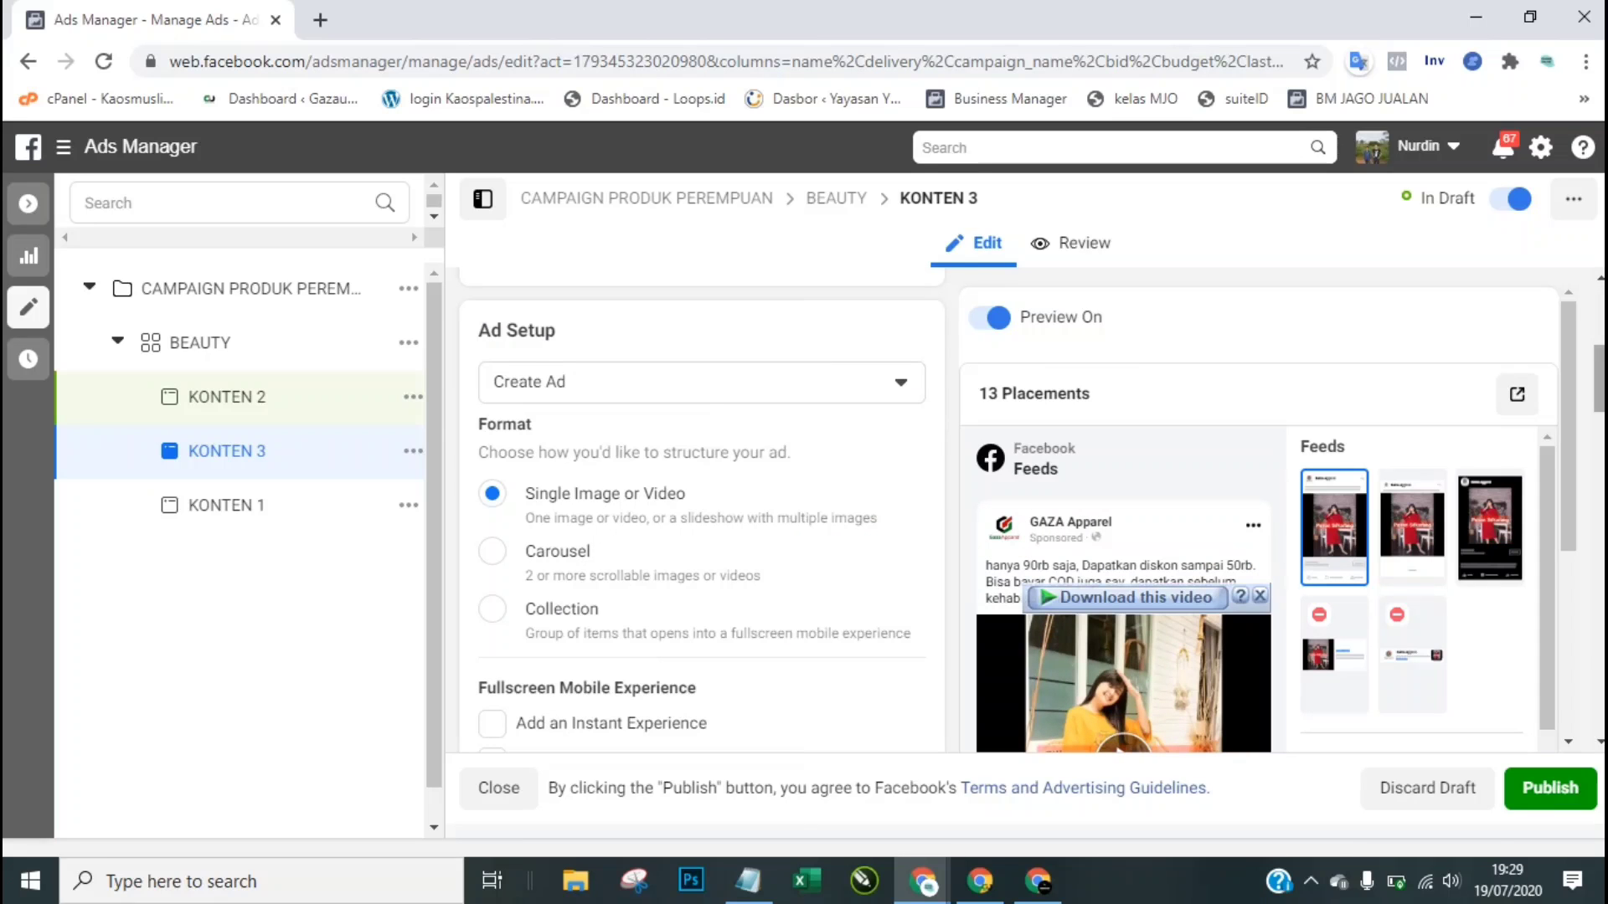
scroll(701, 511, "down", 8)
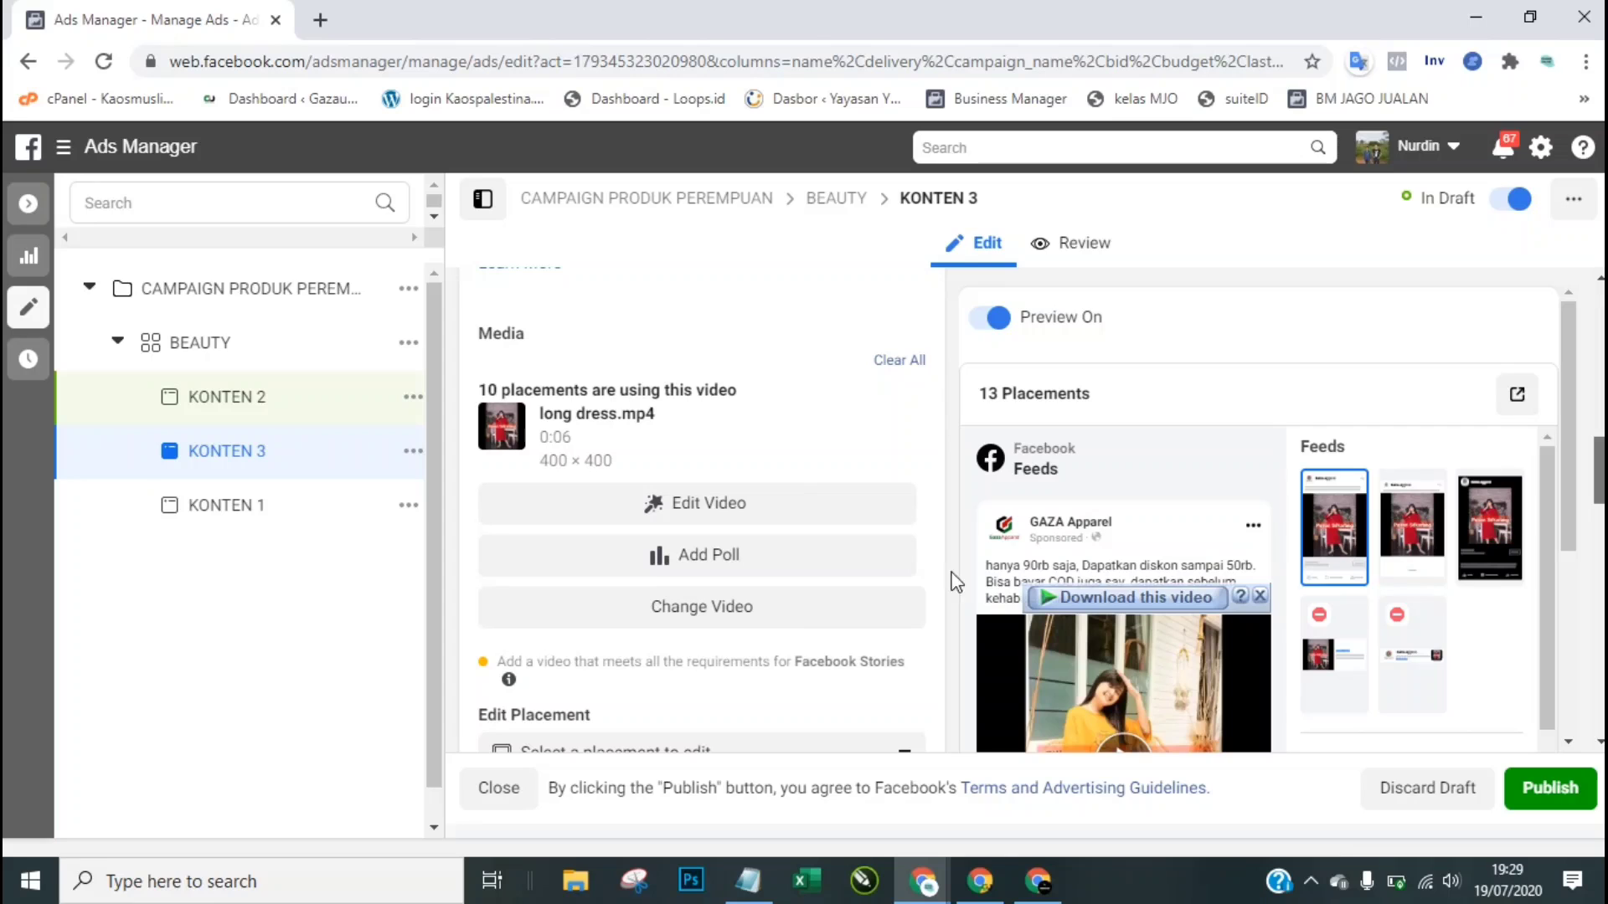
scroll(695, 618, "down", 1)
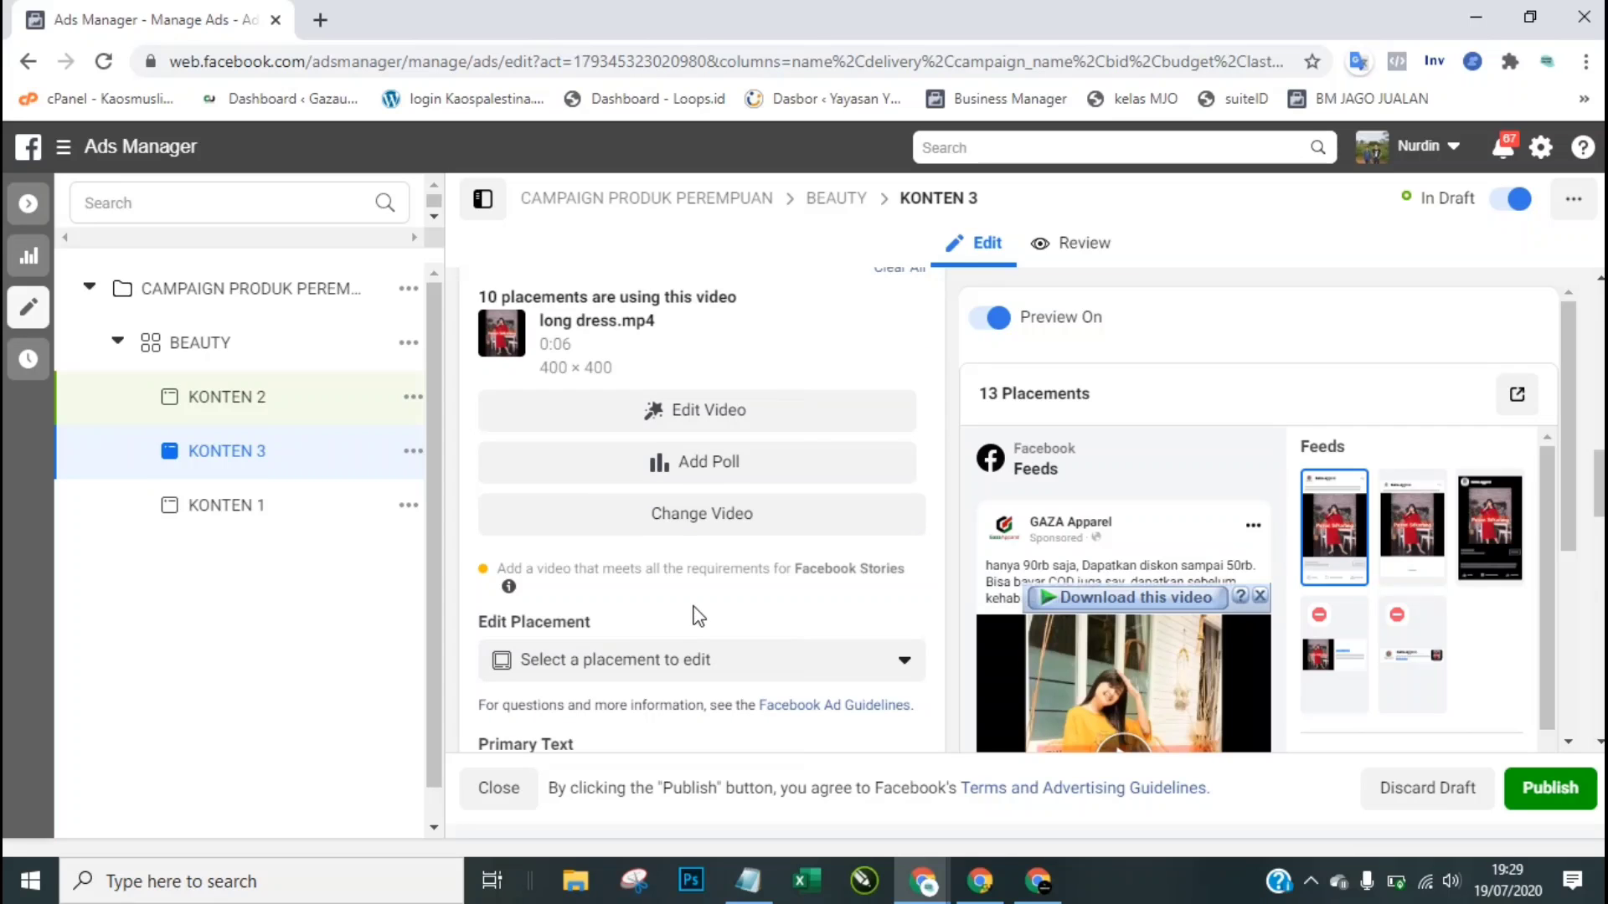
left_click(718, 512)
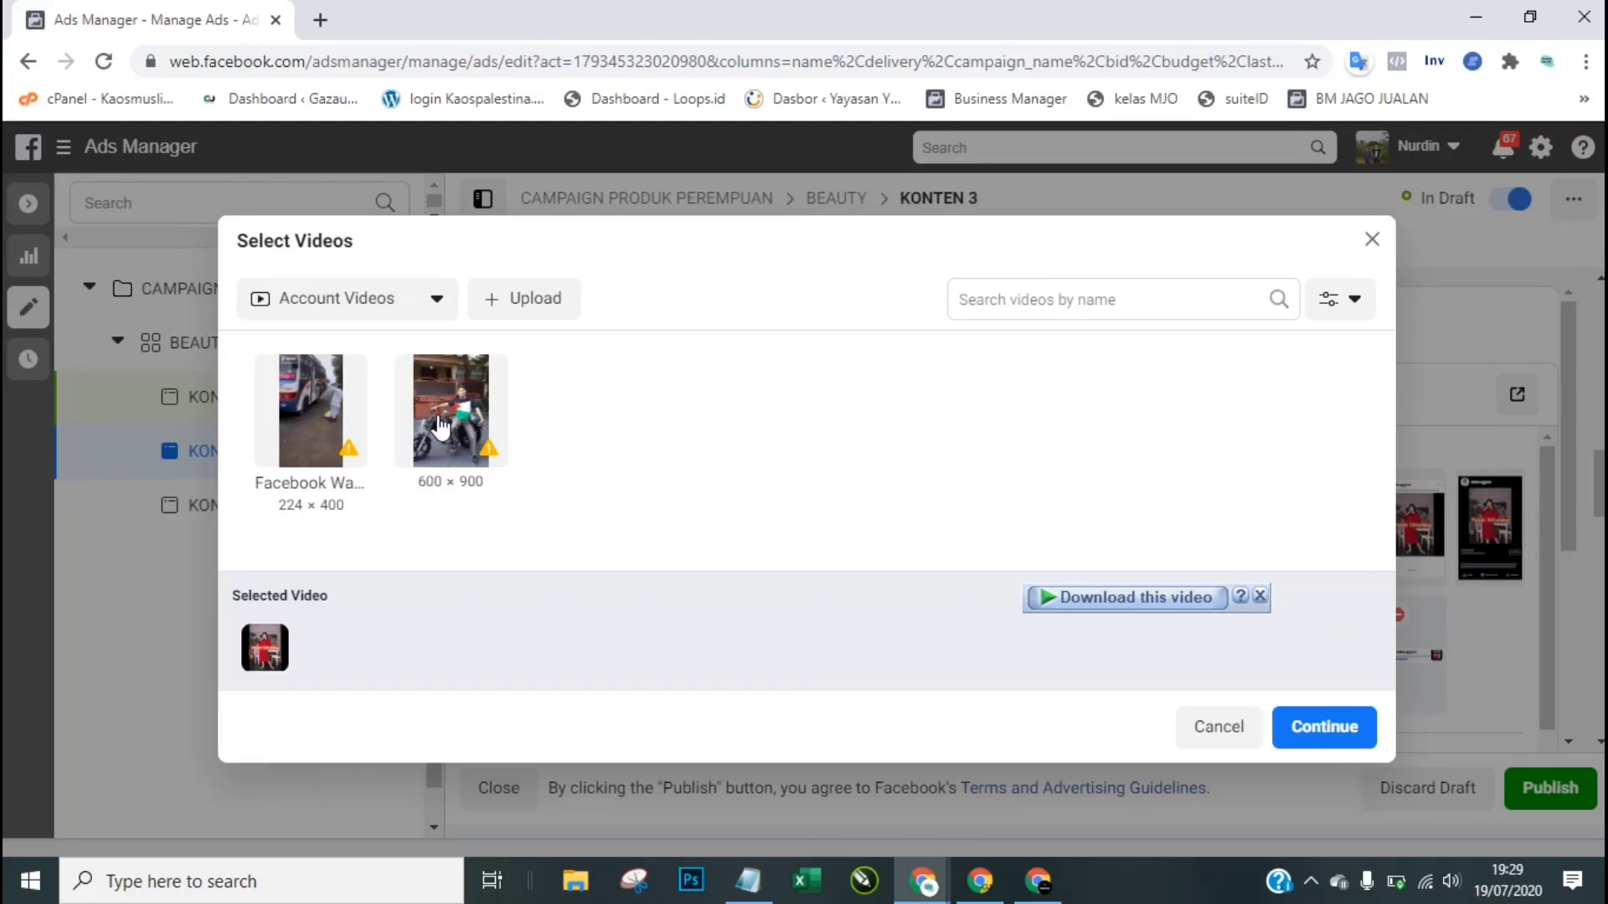
left_click(444, 423)
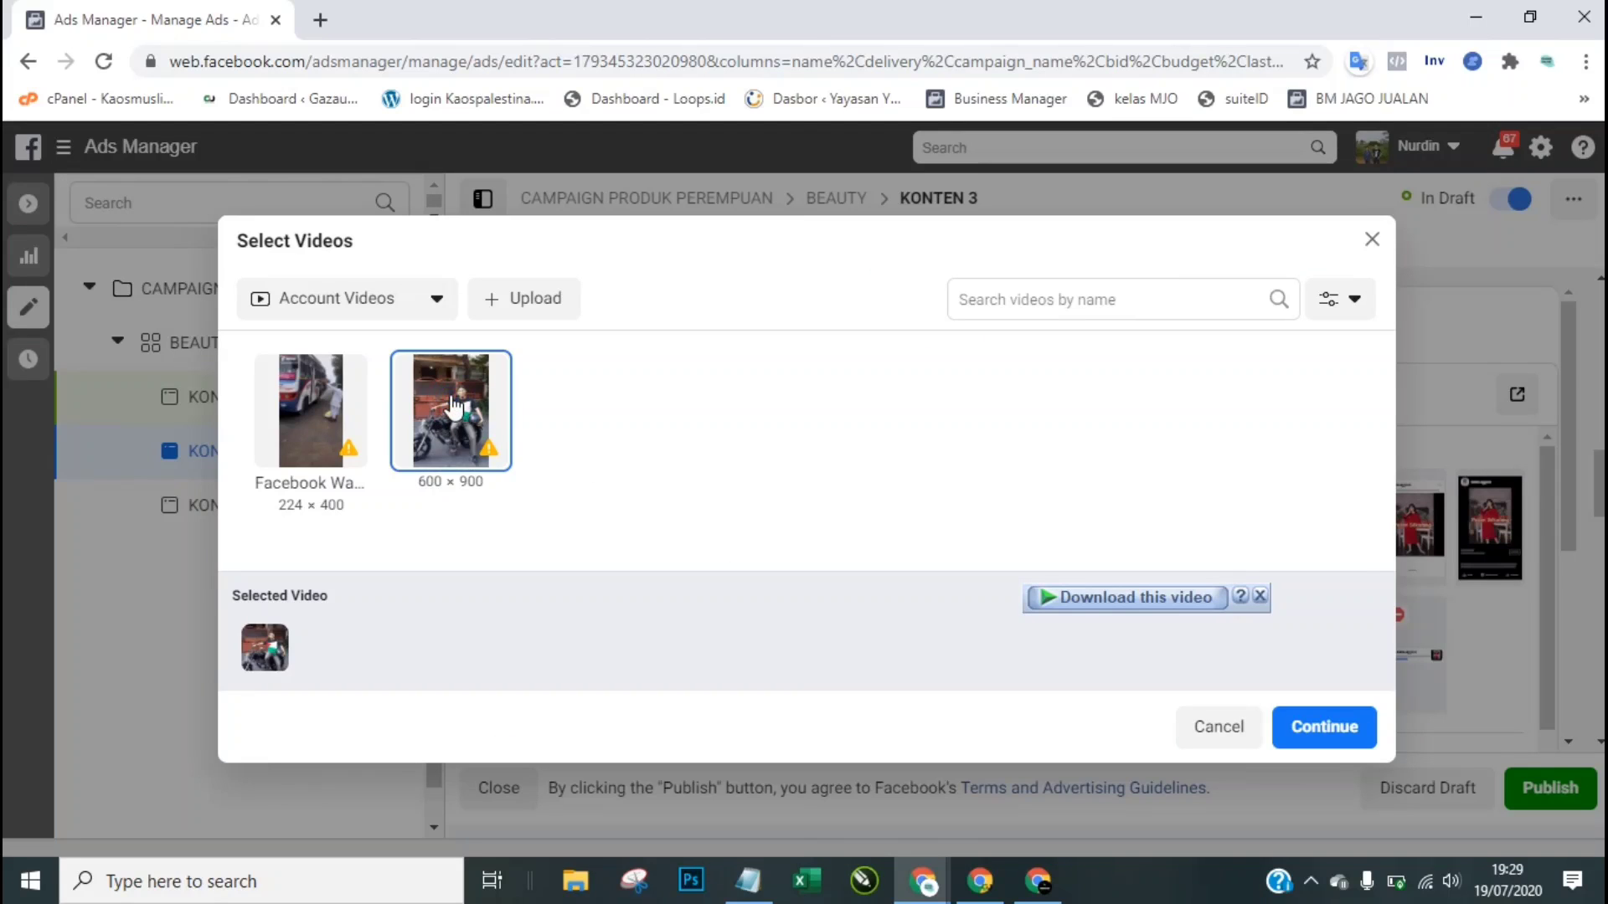
left_click(1325, 728)
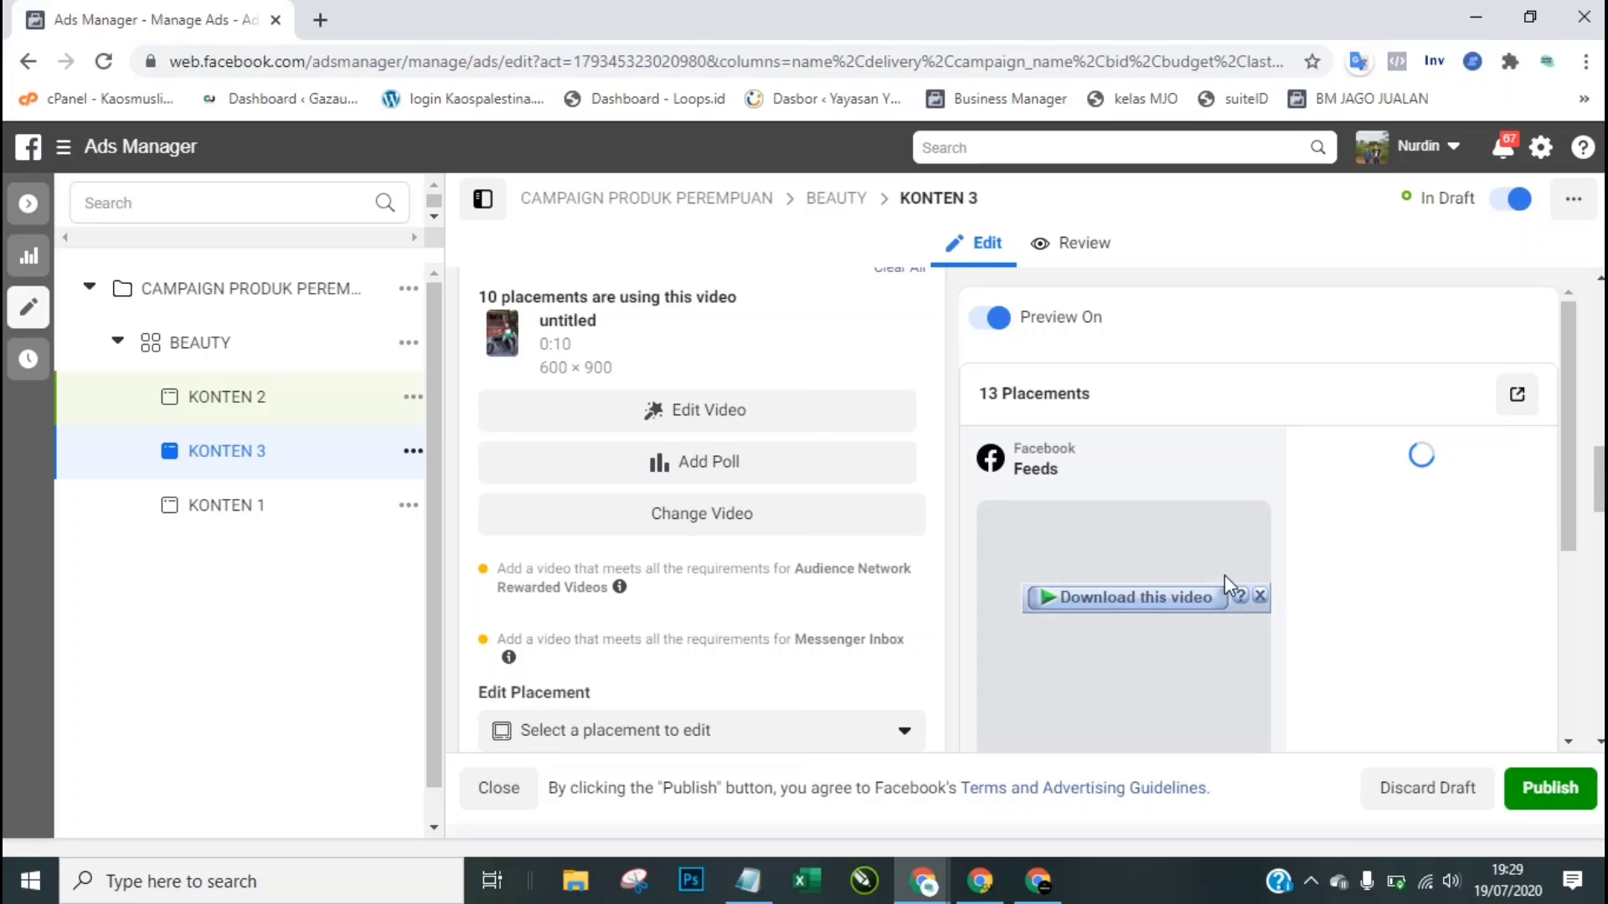
left_click(1259, 596)
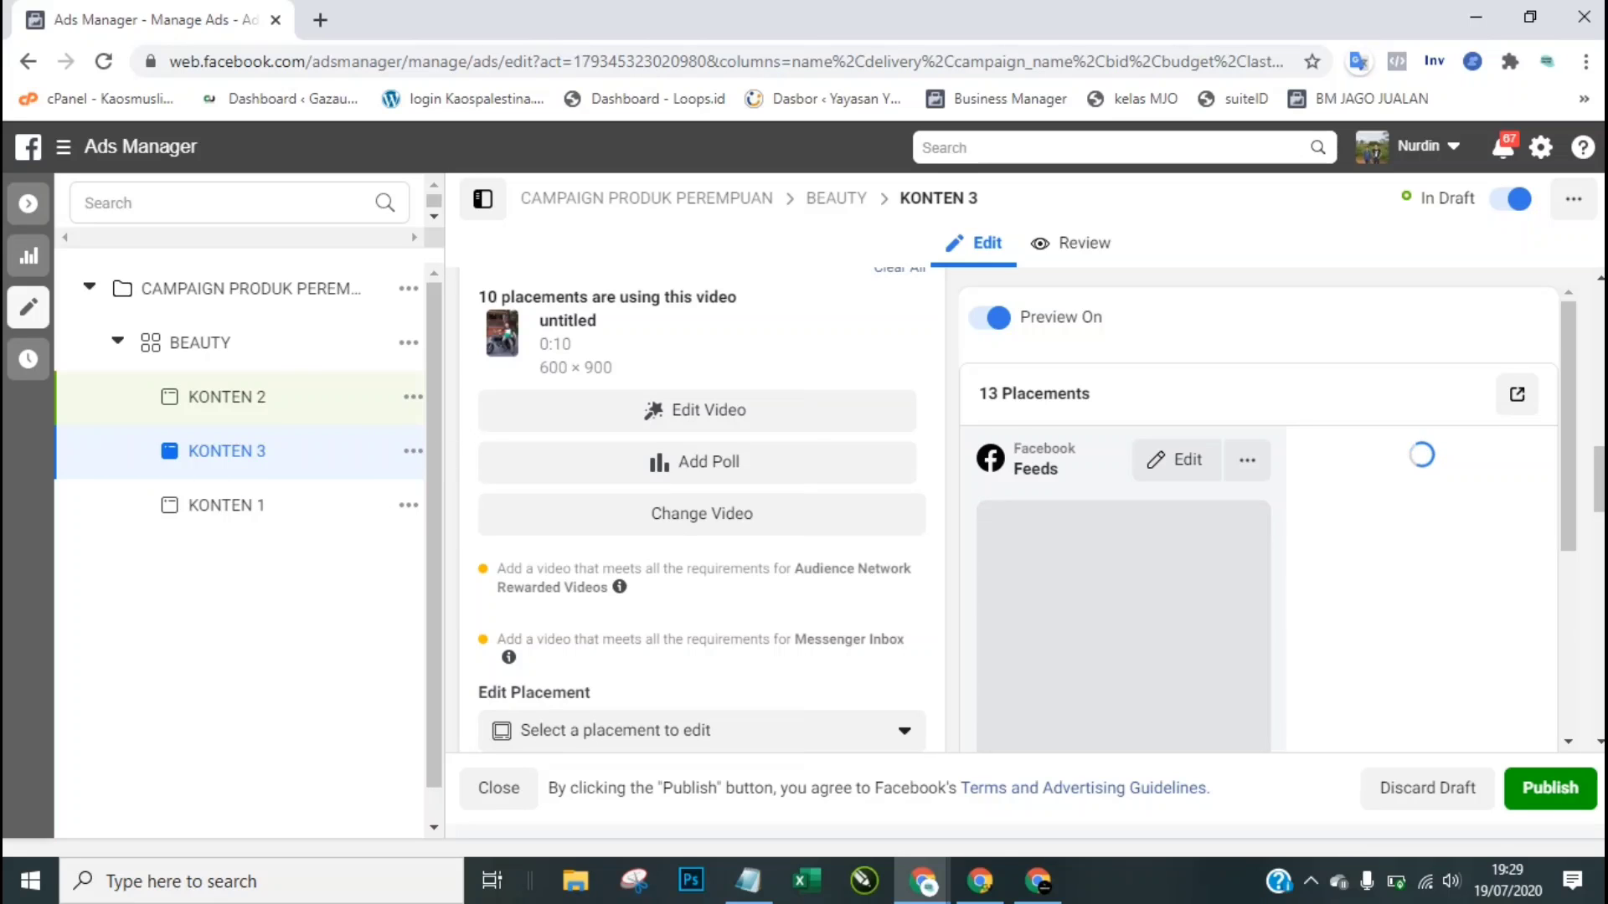
Step: Check the KONTEN 3 ad's text and preview, and publish the ad
scroll(701, 502, "down", 2)
scroll(701, 502, "down", 3)
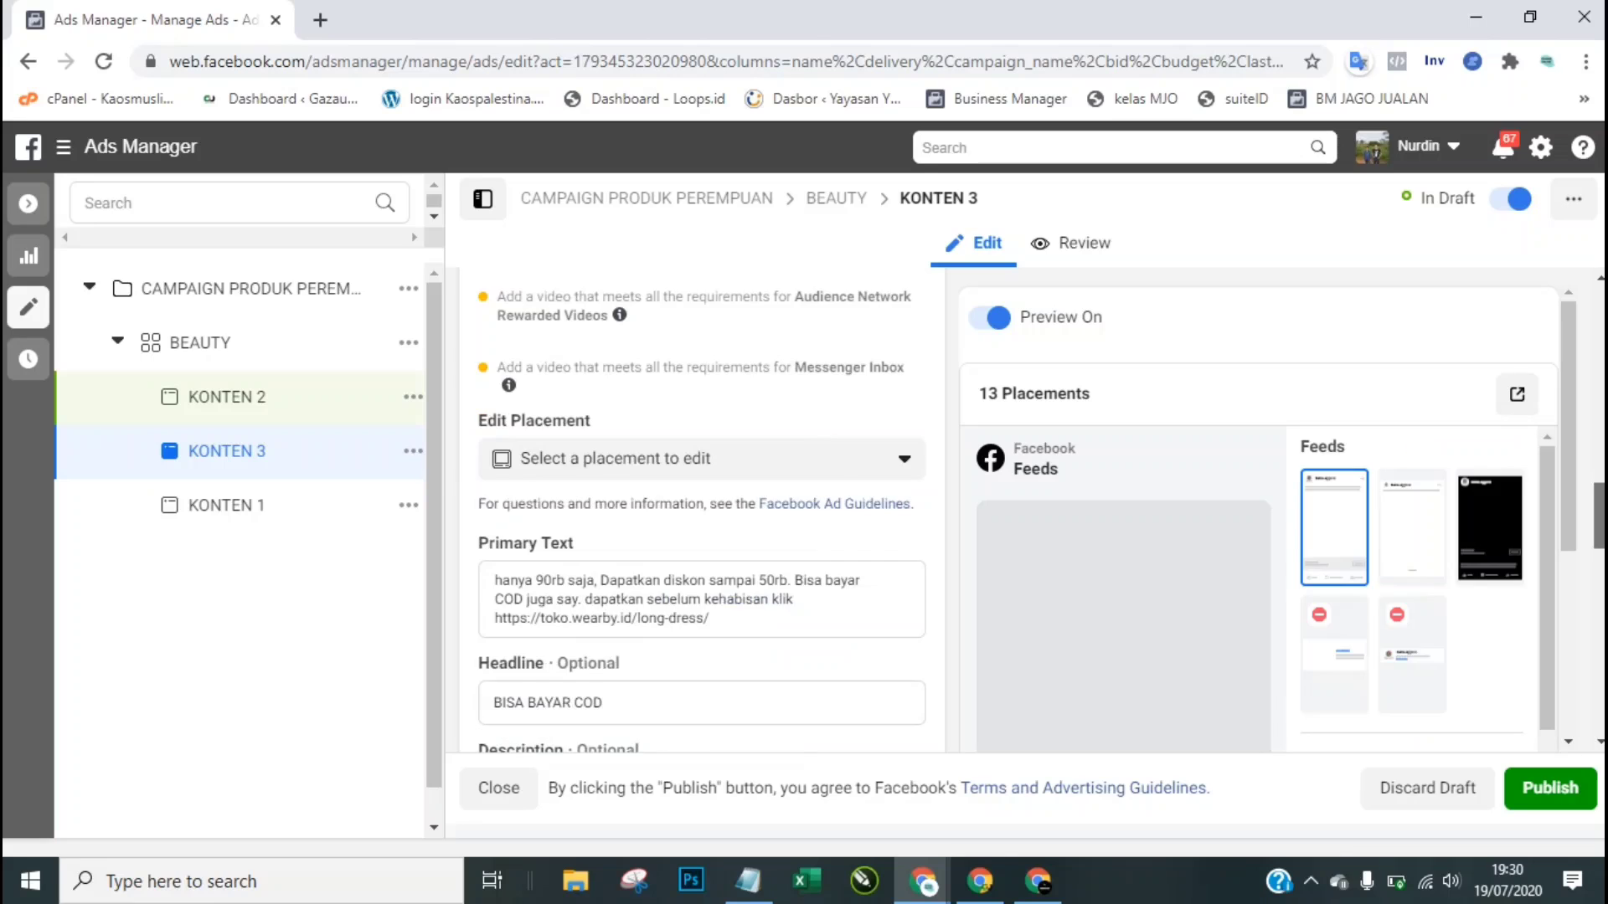
left_click_drag(1570, 524, 1572, 595)
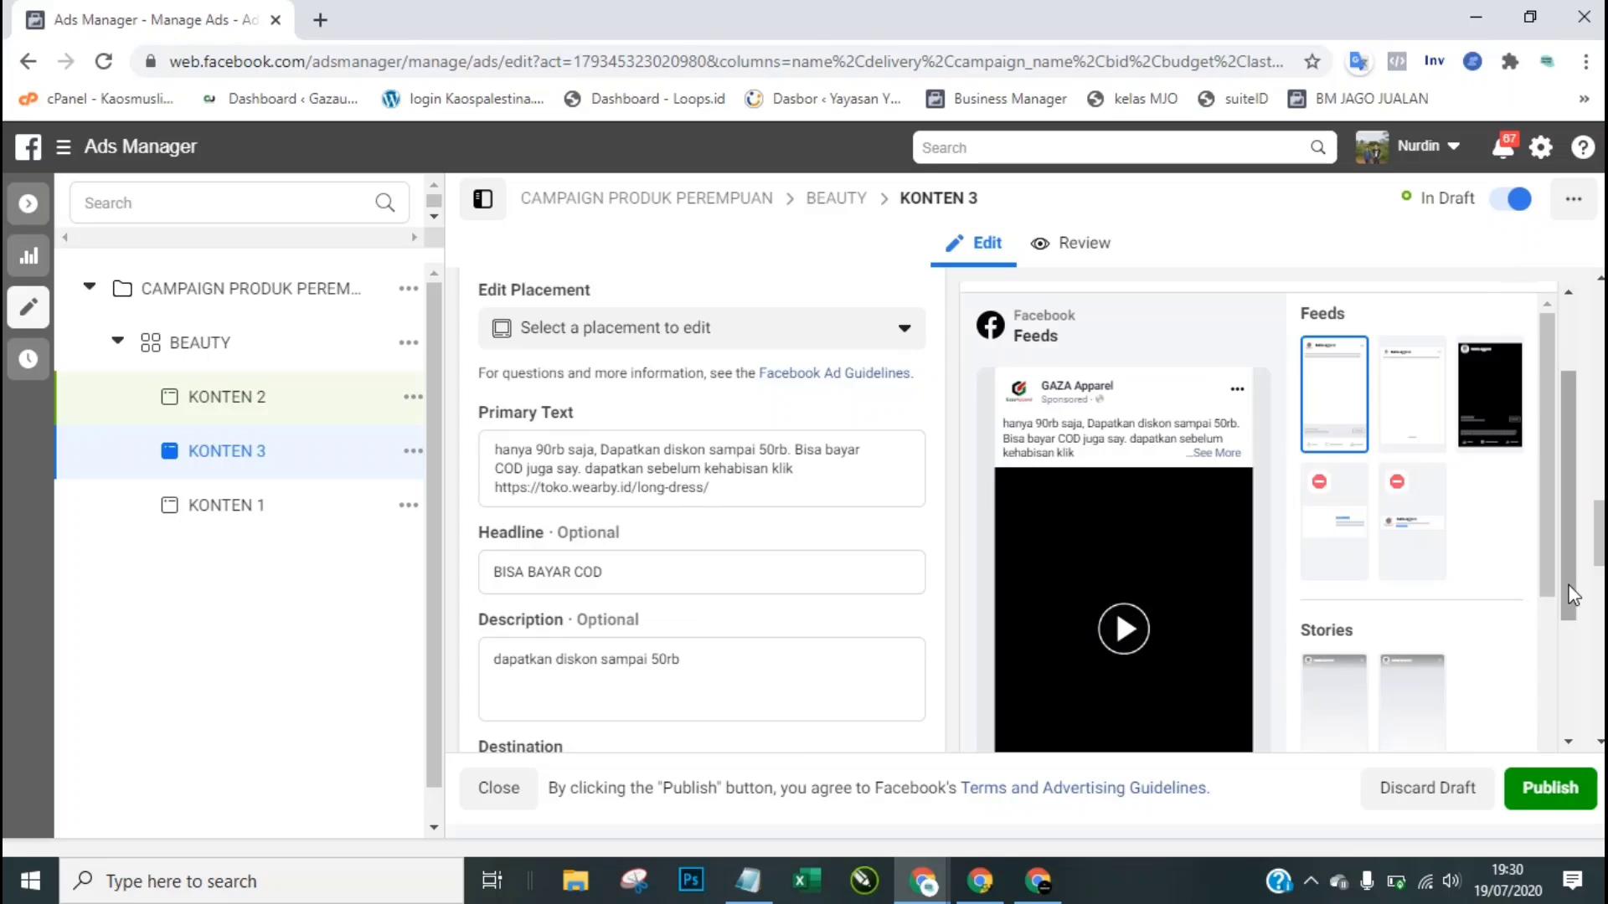
left_click(1545, 806)
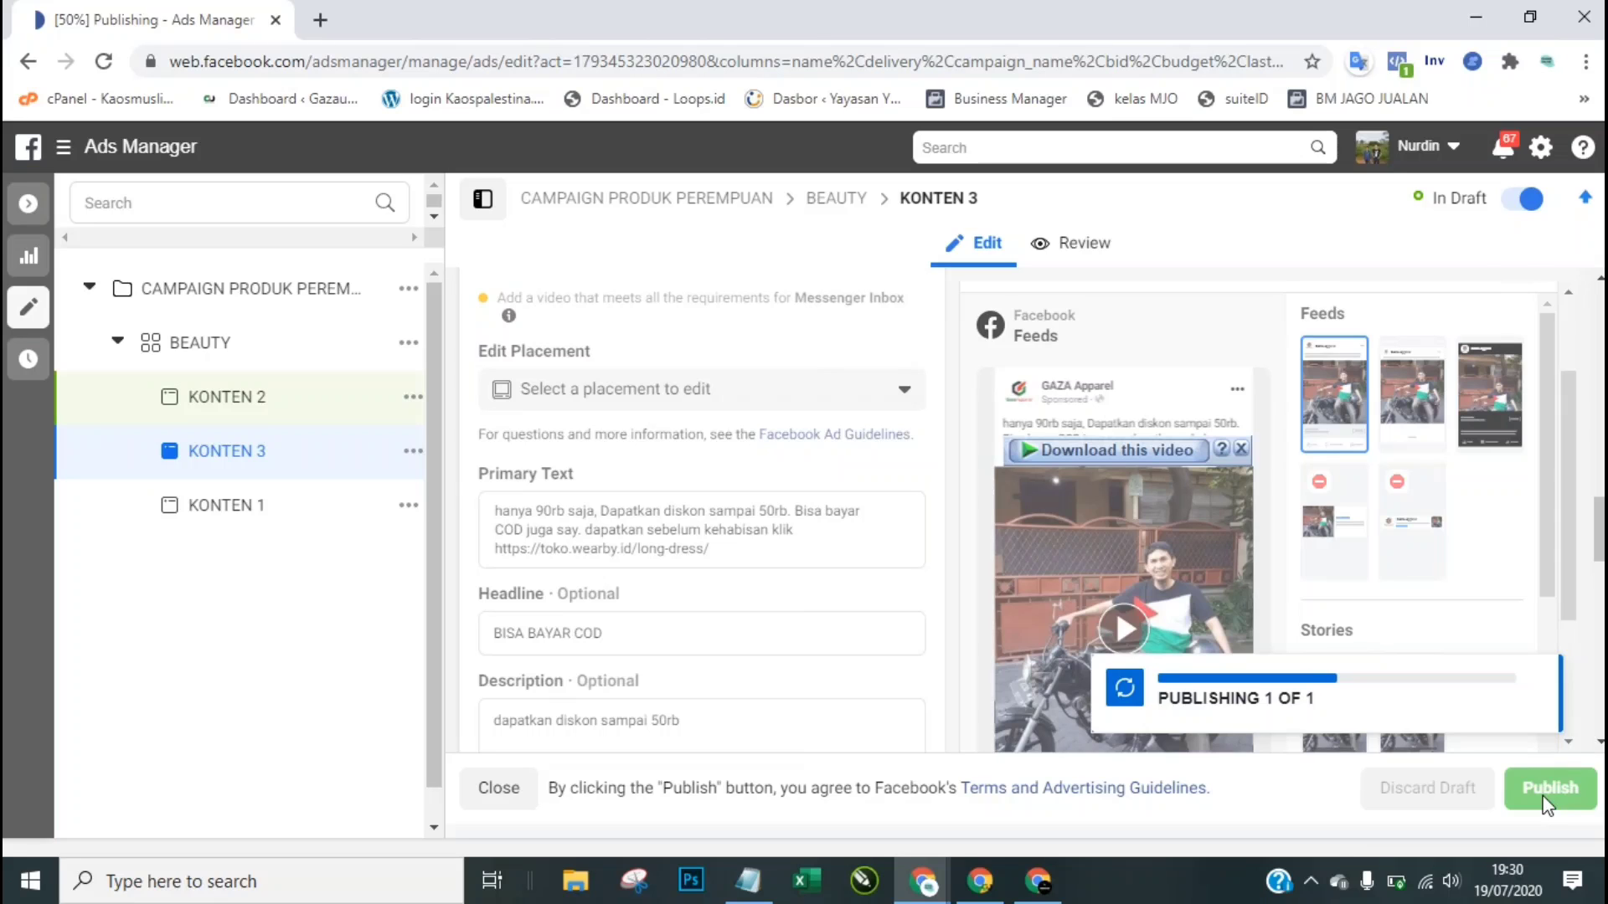
Step: Switch to the Notepad notes to consult the ad set and ads plan, and return to Ads Manager
left_click(760, 893)
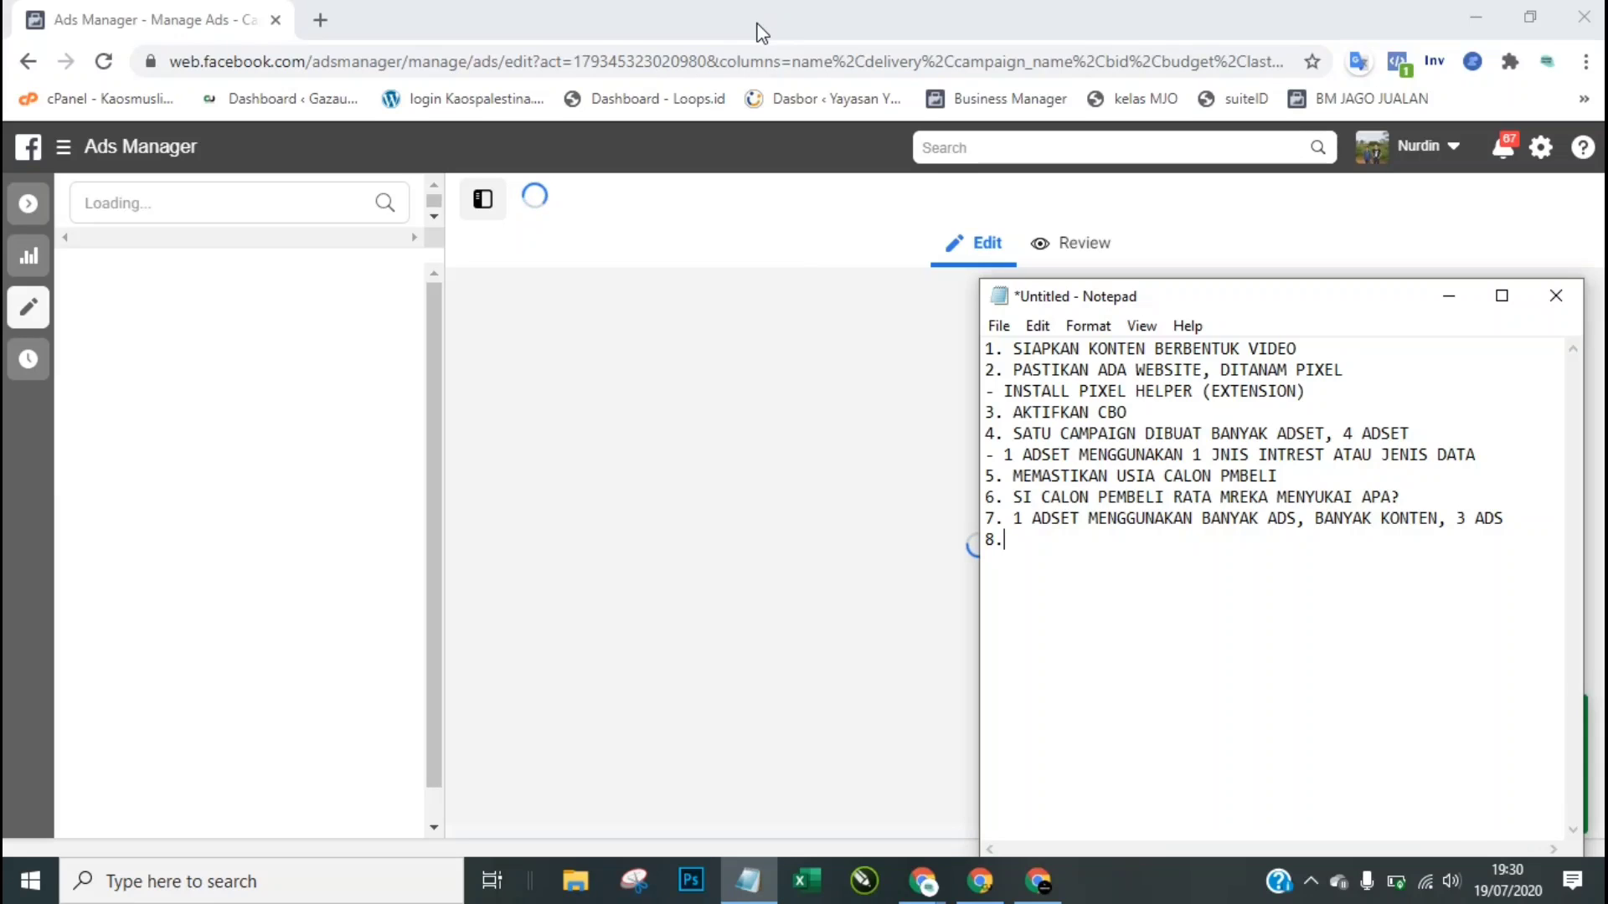
key("alt+Tab")
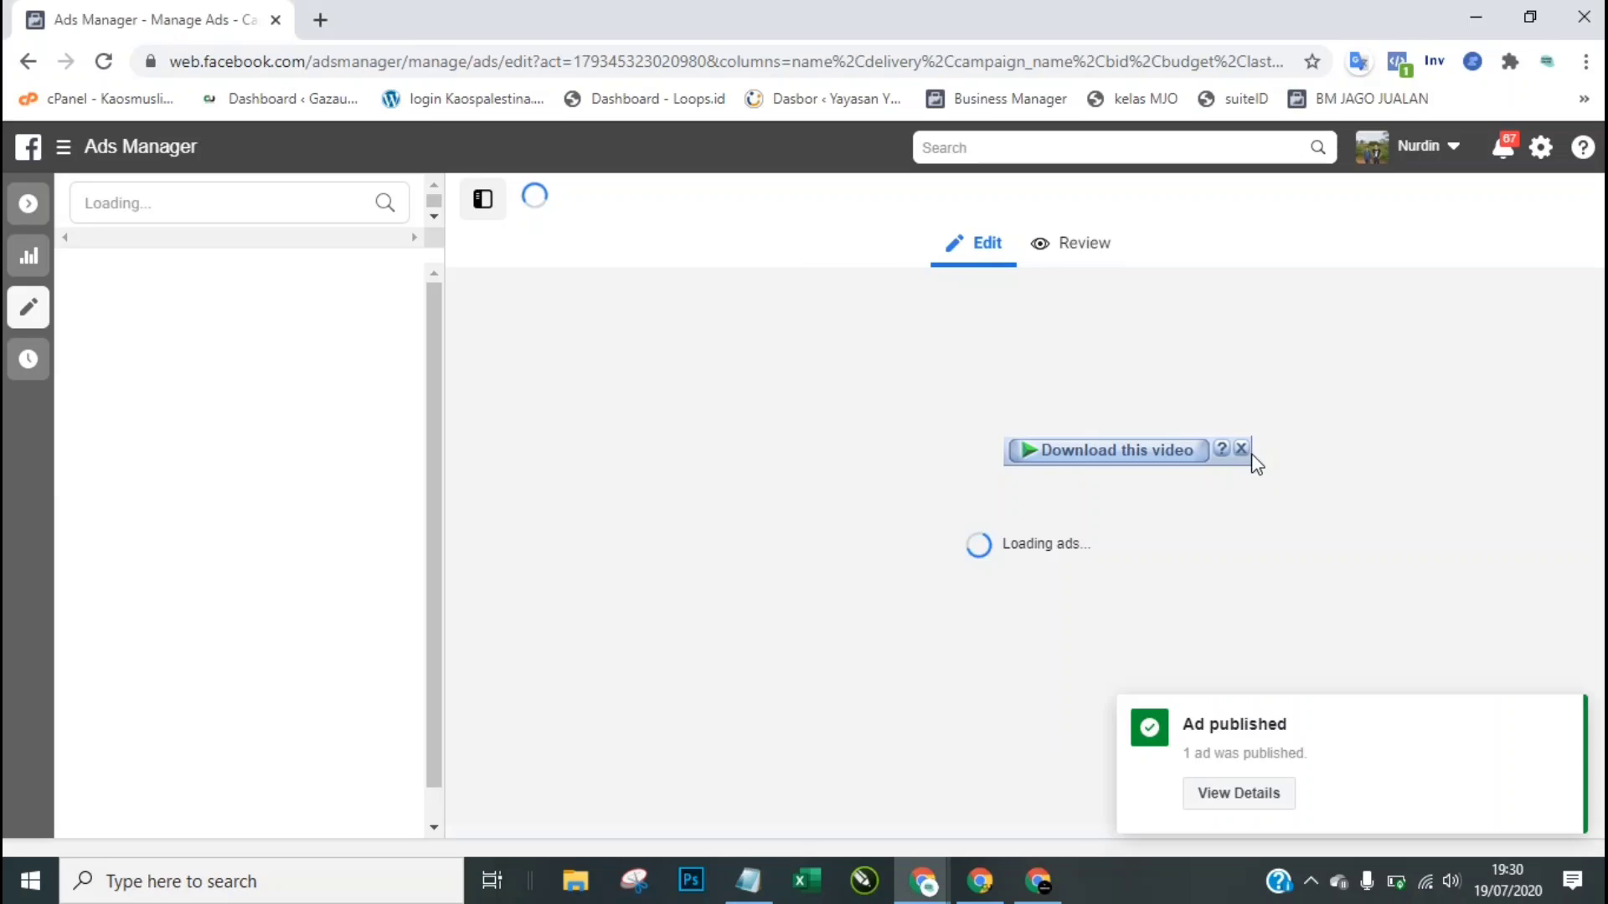
left_click(1240, 448)
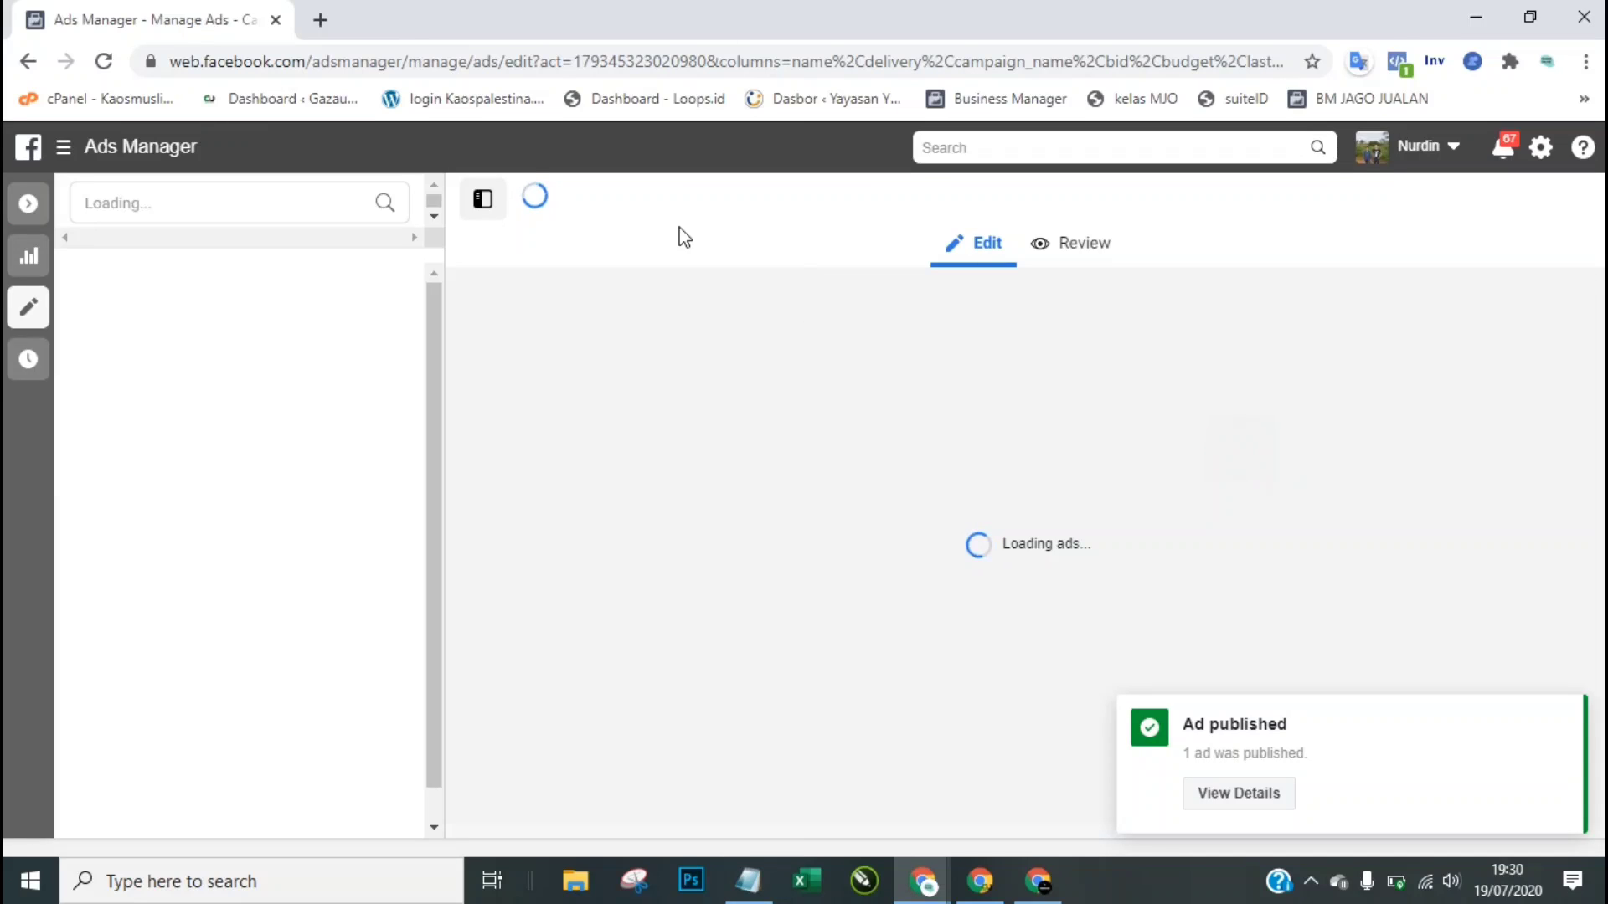
left_click(747, 881)
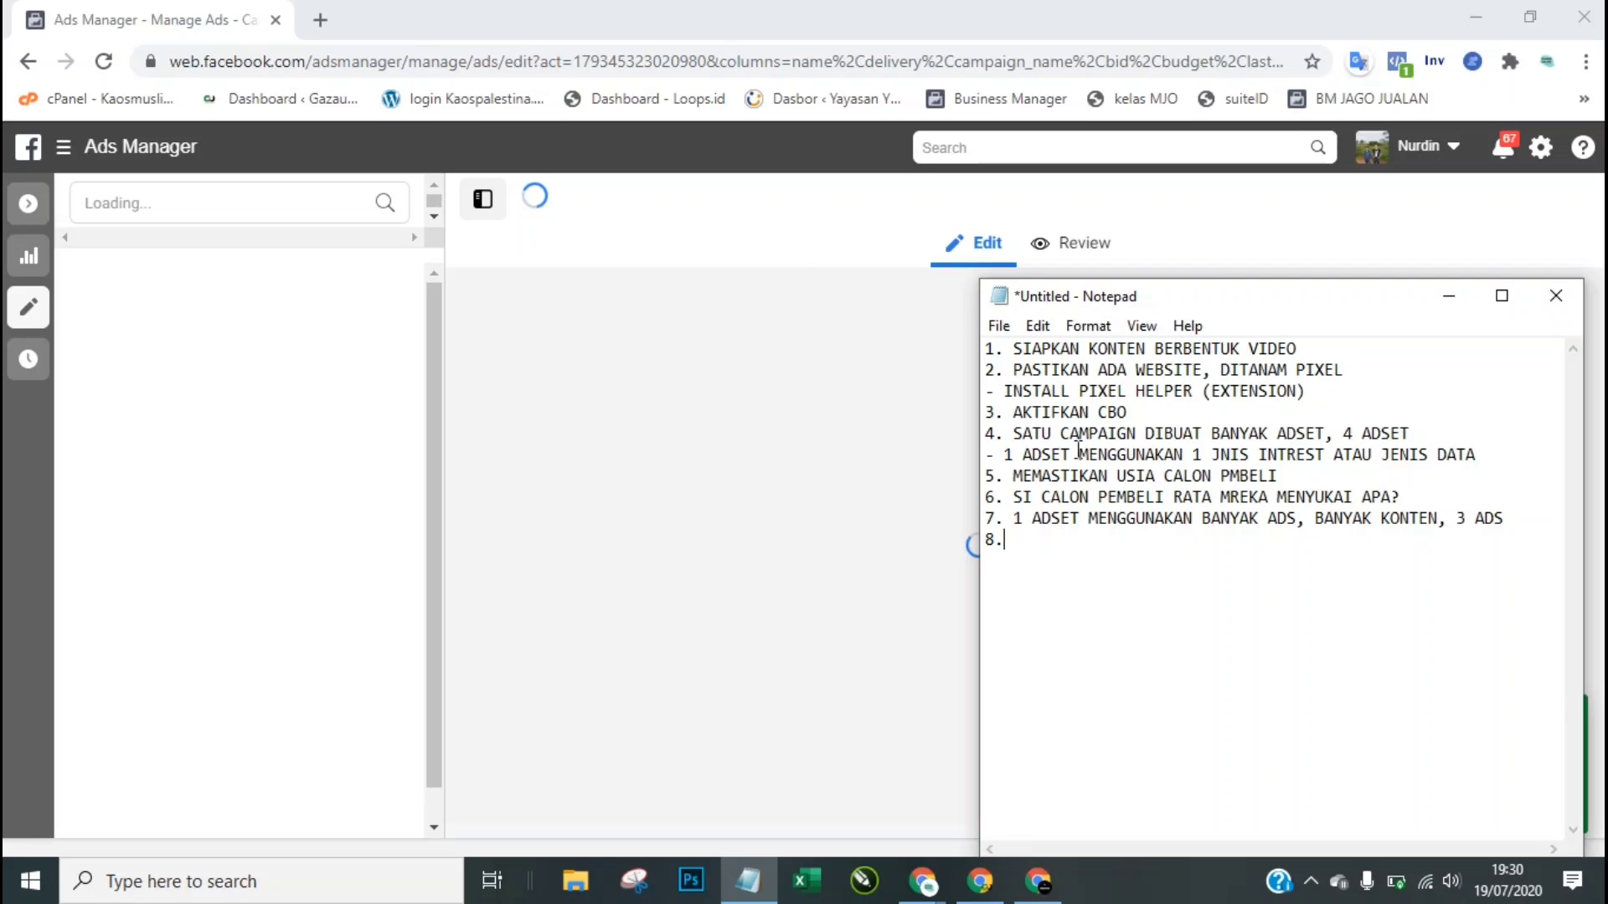
left_click(729, 24)
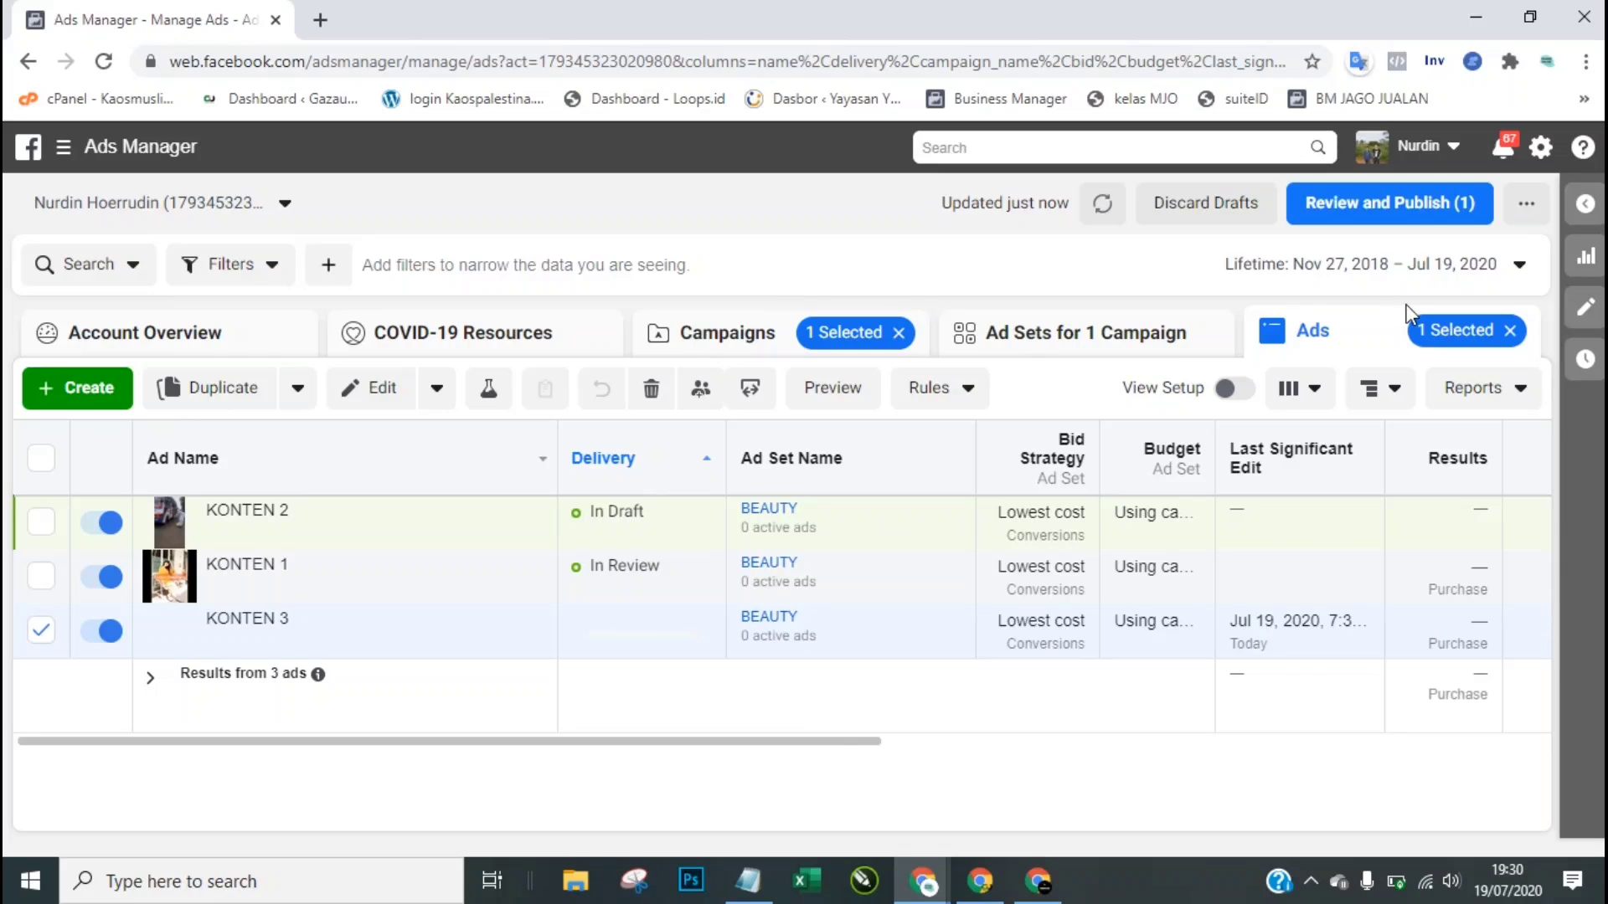
Step: Clear the ad selection, then review and publish the remaining draft ad KONTEN 2
left_click(1509, 331)
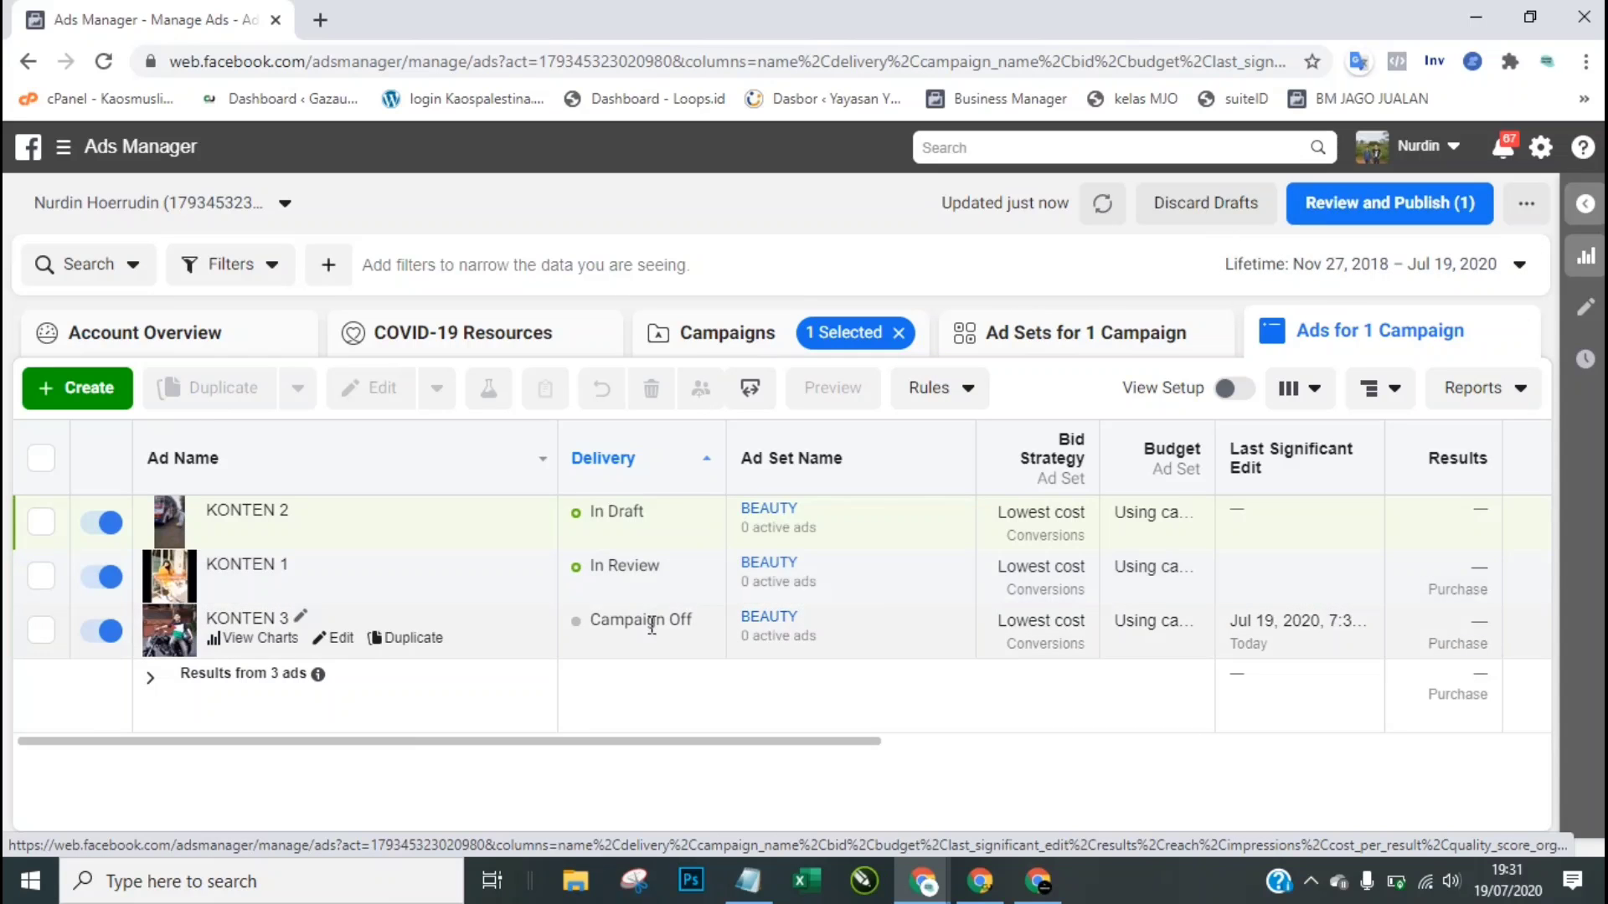
left_click(1331, 209)
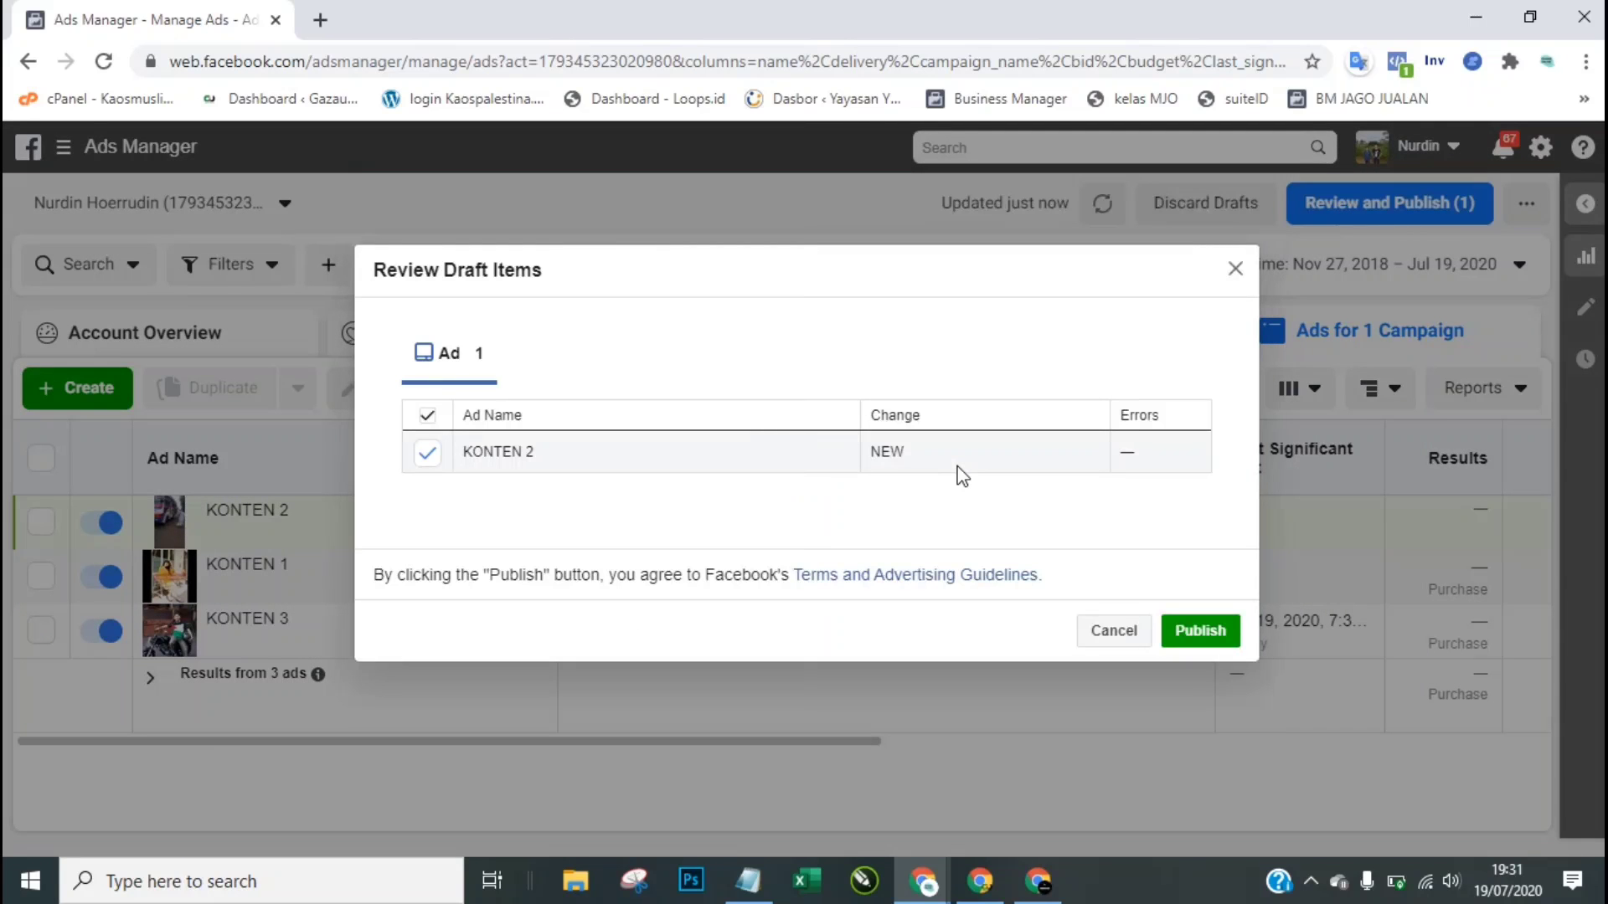
left_click(1195, 642)
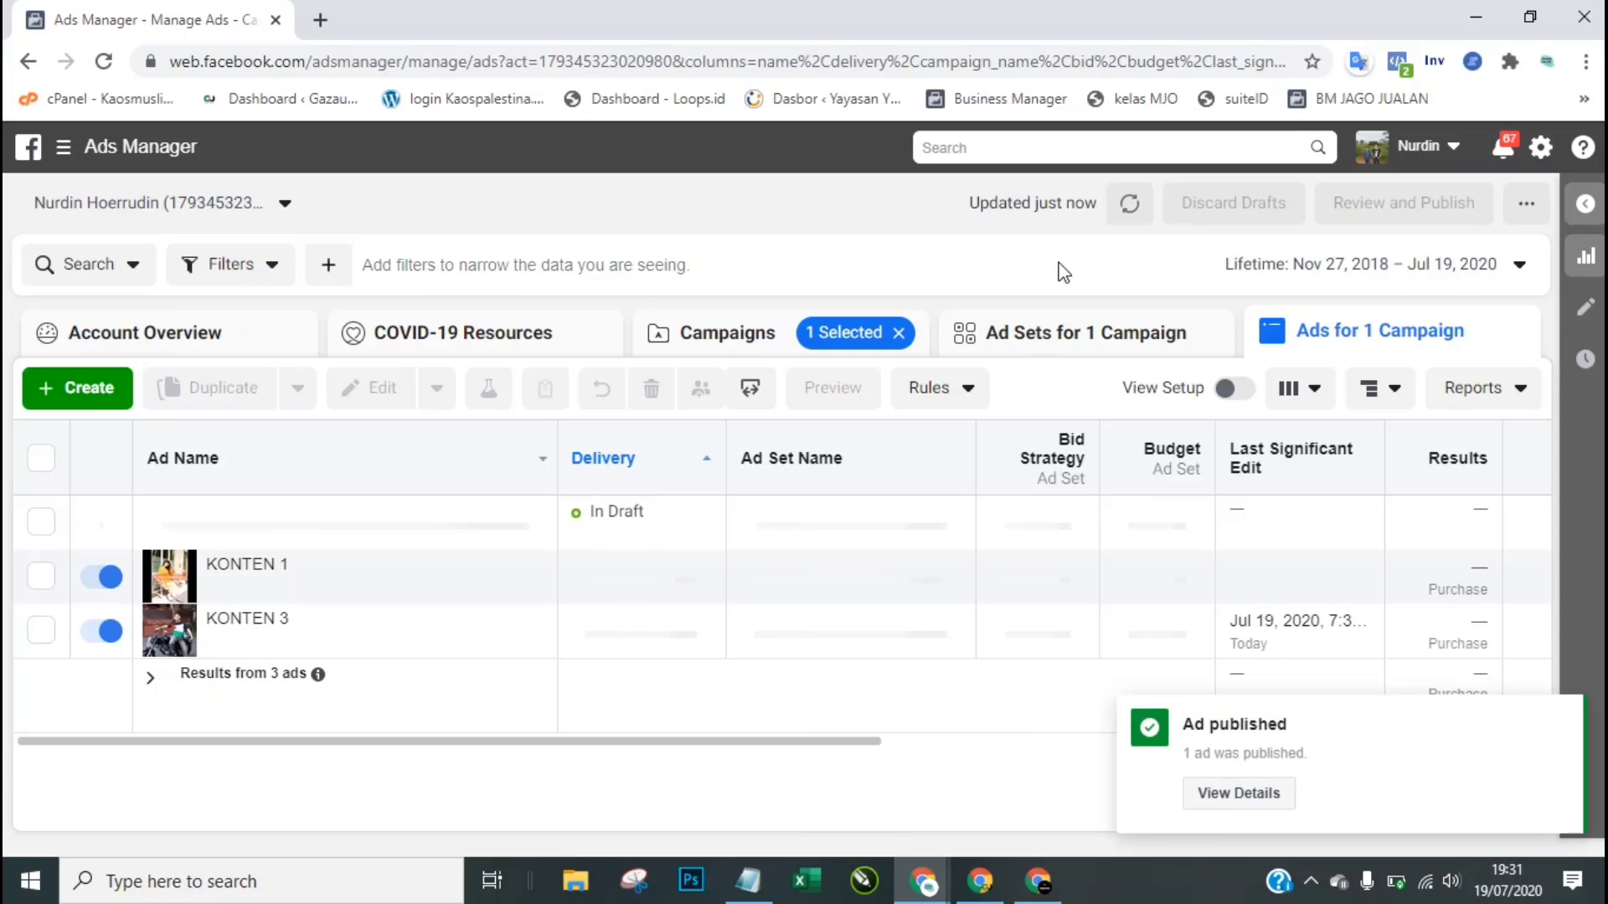
Step: Duplicate the BEAUTY ad set three times within its original campaign, showing existing reactions, comments and shares on the new ads
left_click(1003, 344)
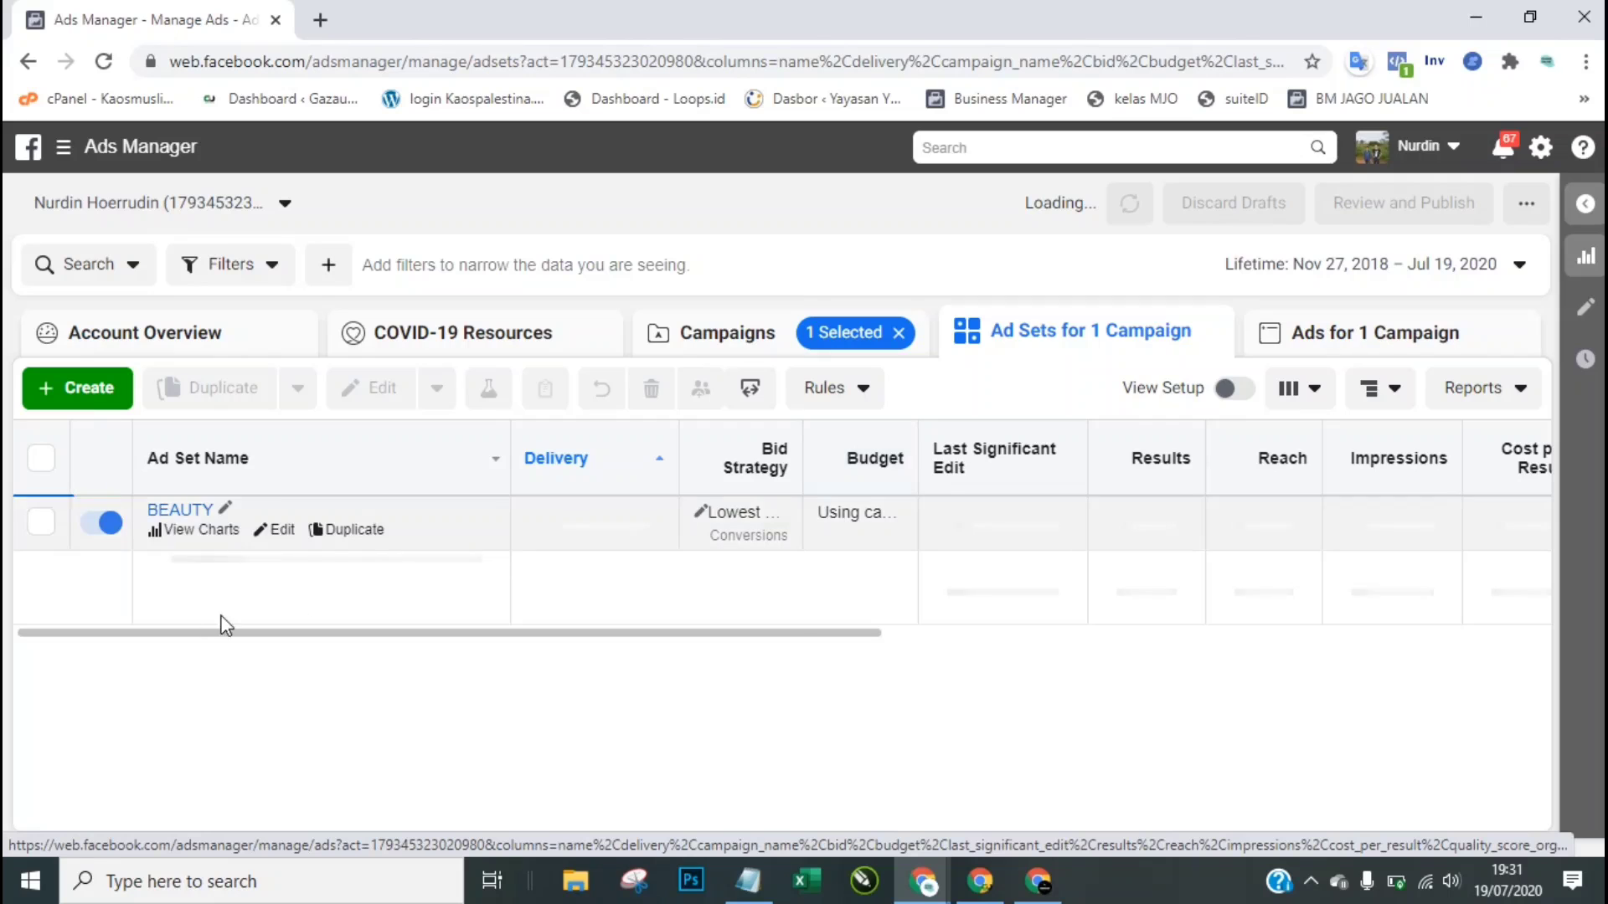
left_click(350, 531)
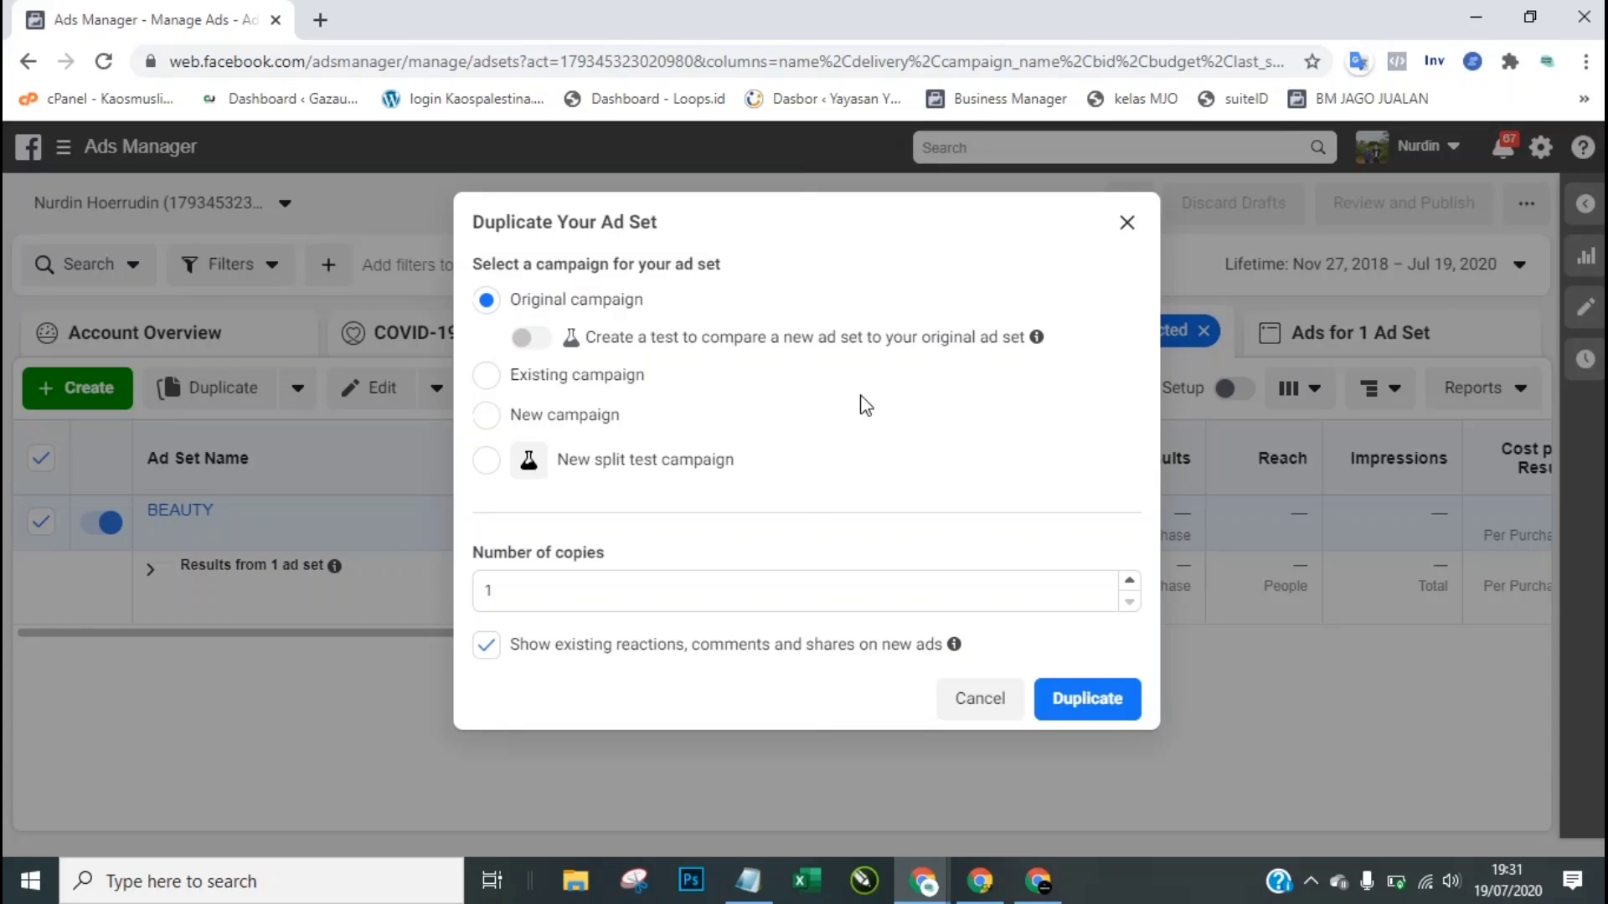
left_click(580, 601)
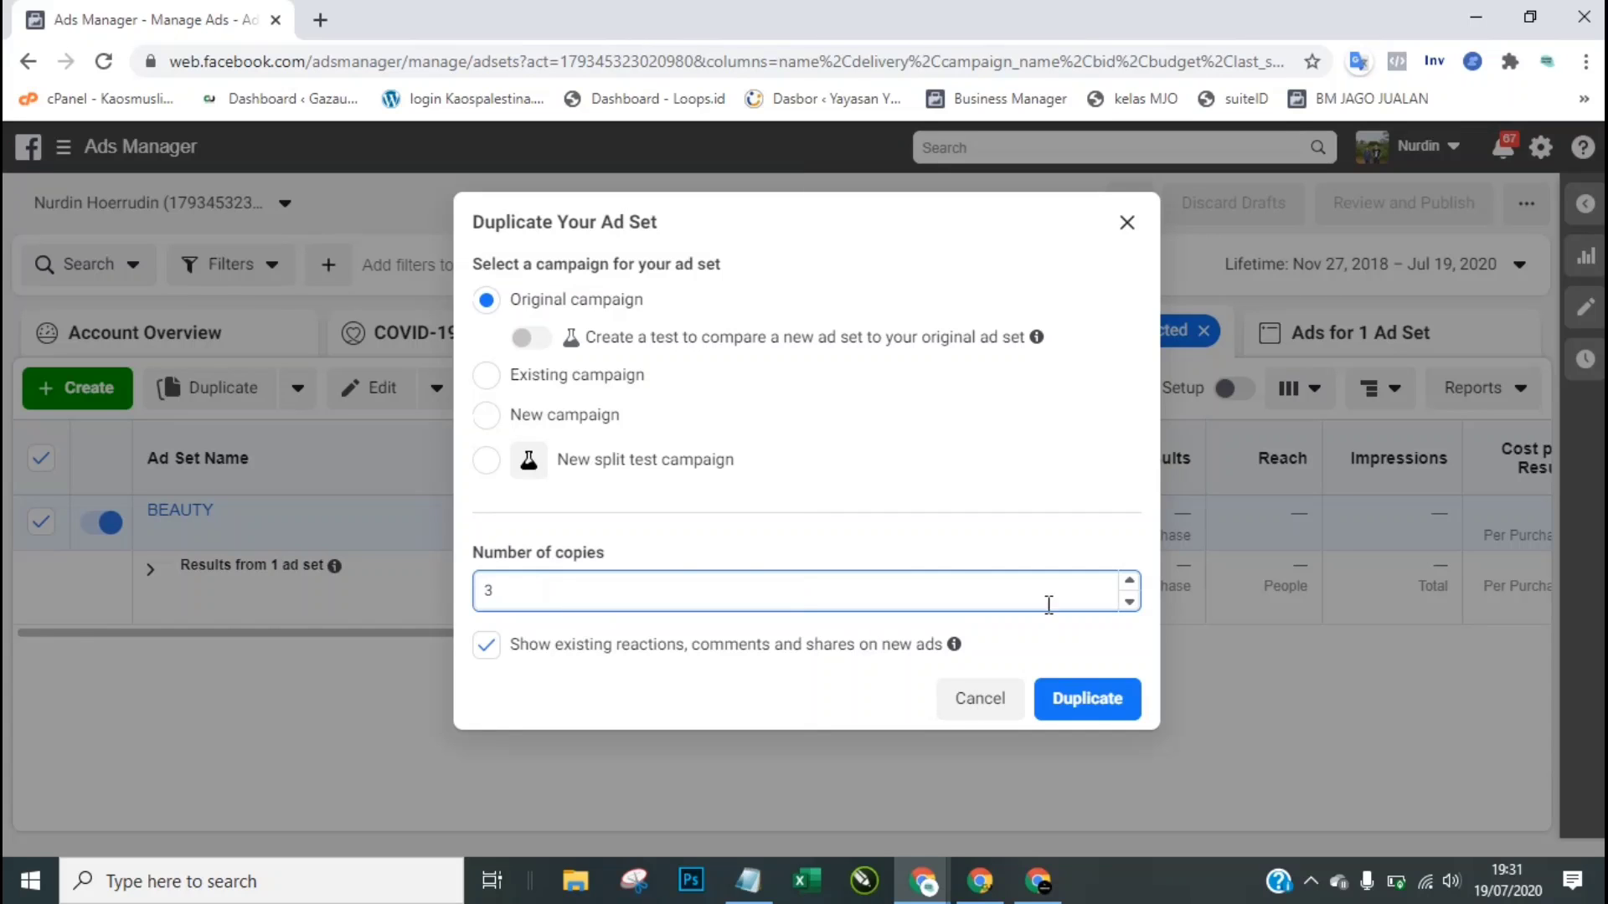
left_click(1065, 700)
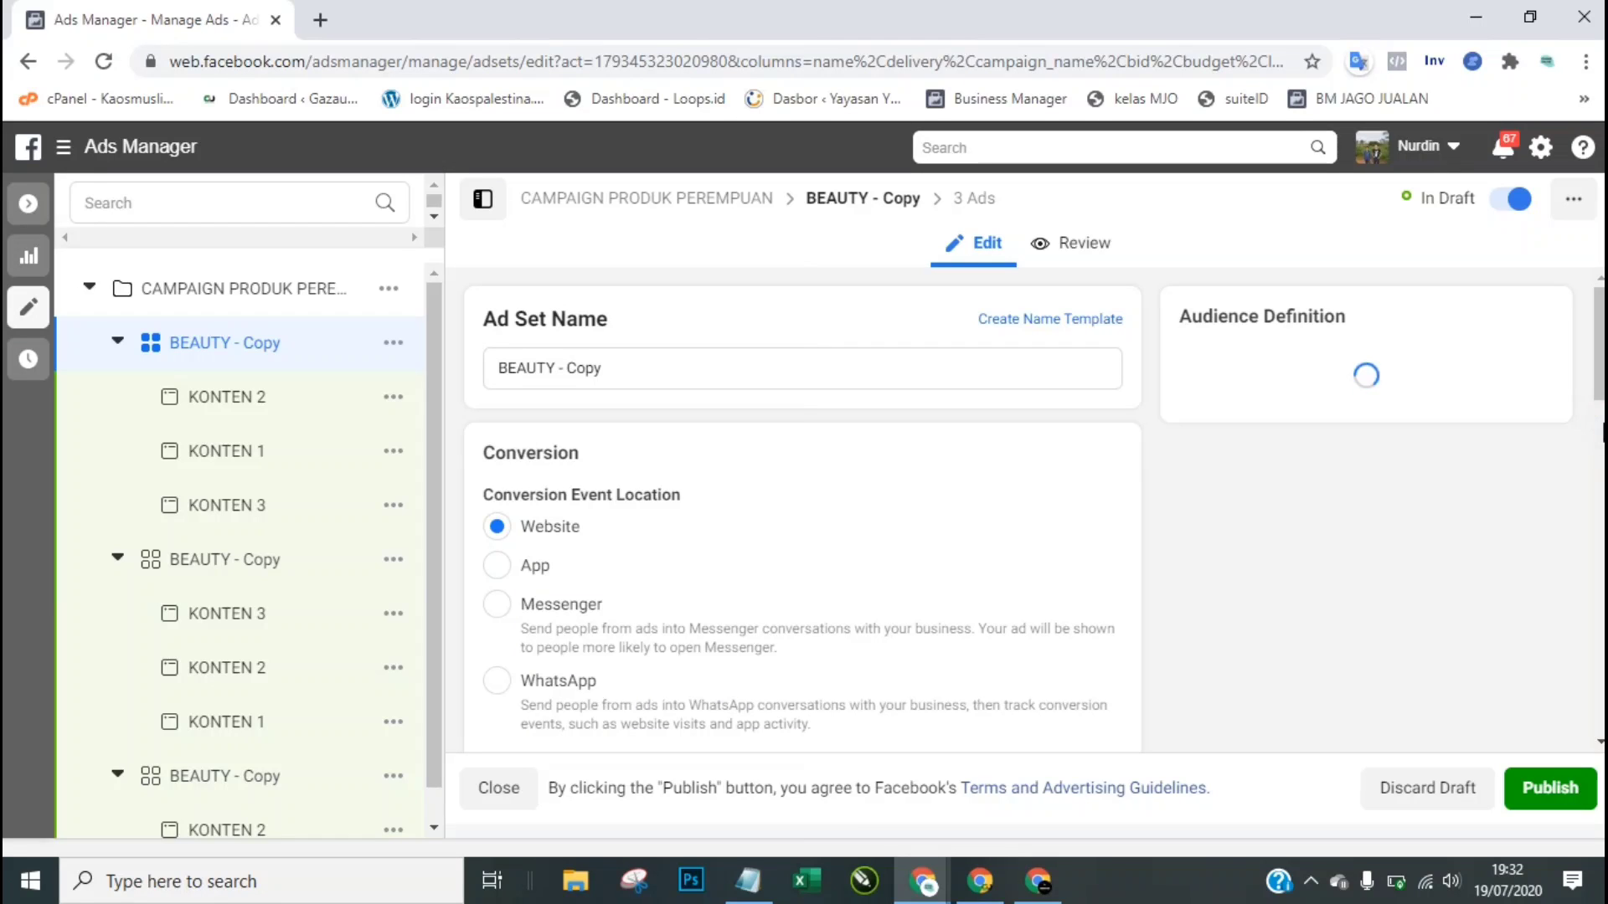
Step: Rename the first BEAUTY - Copy ad set as daily
scroll(802, 502, "down", 5)
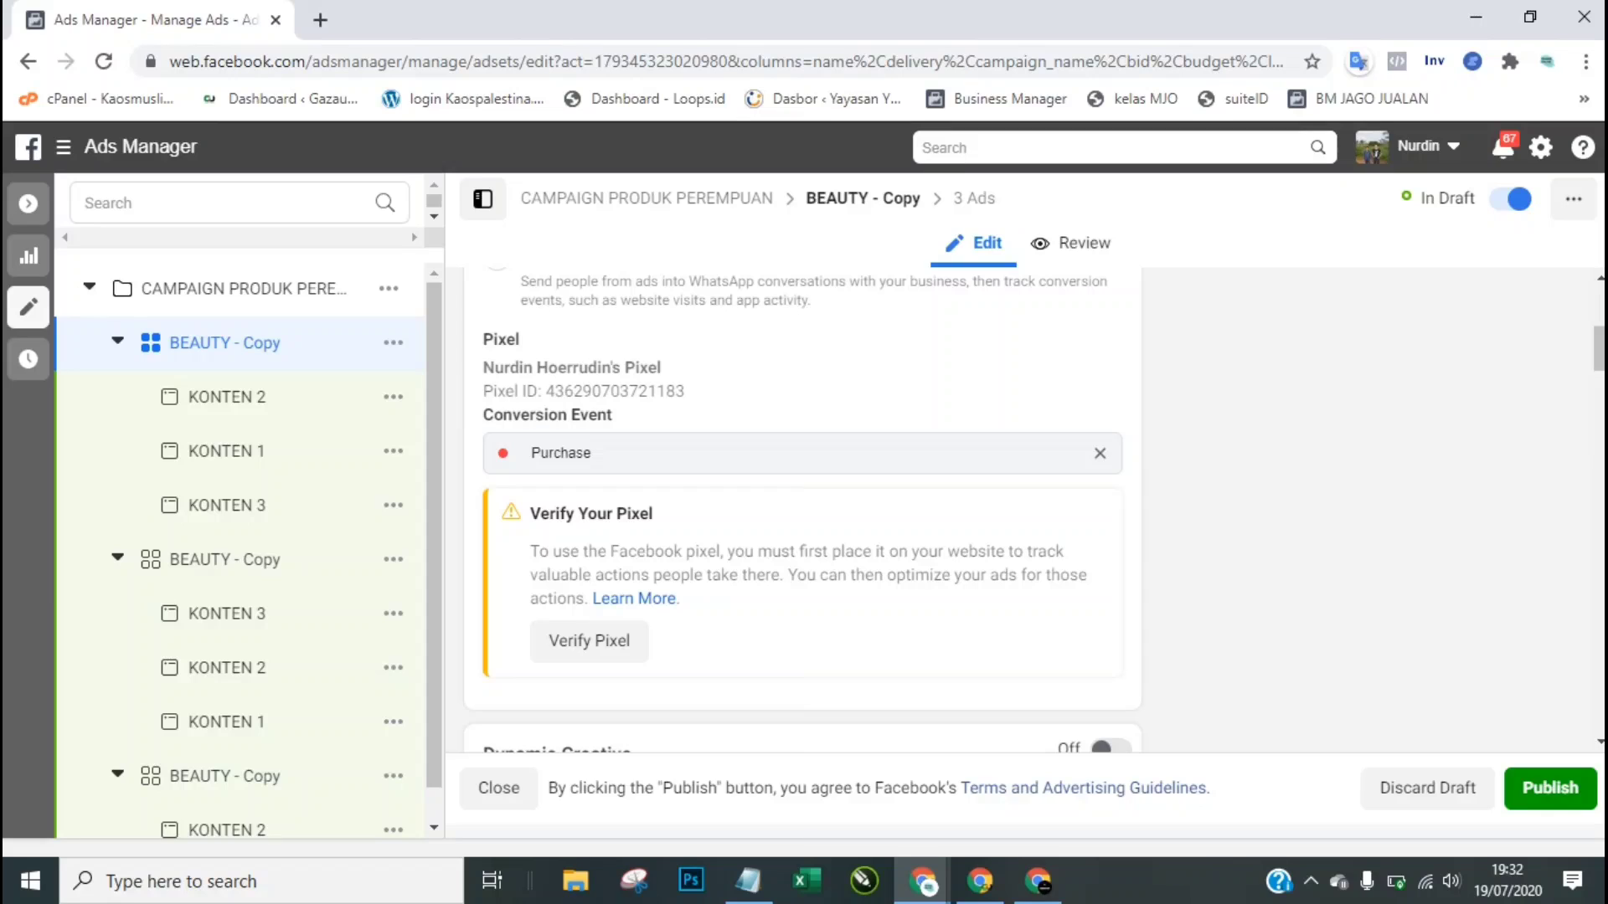
left_click(1600, 305)
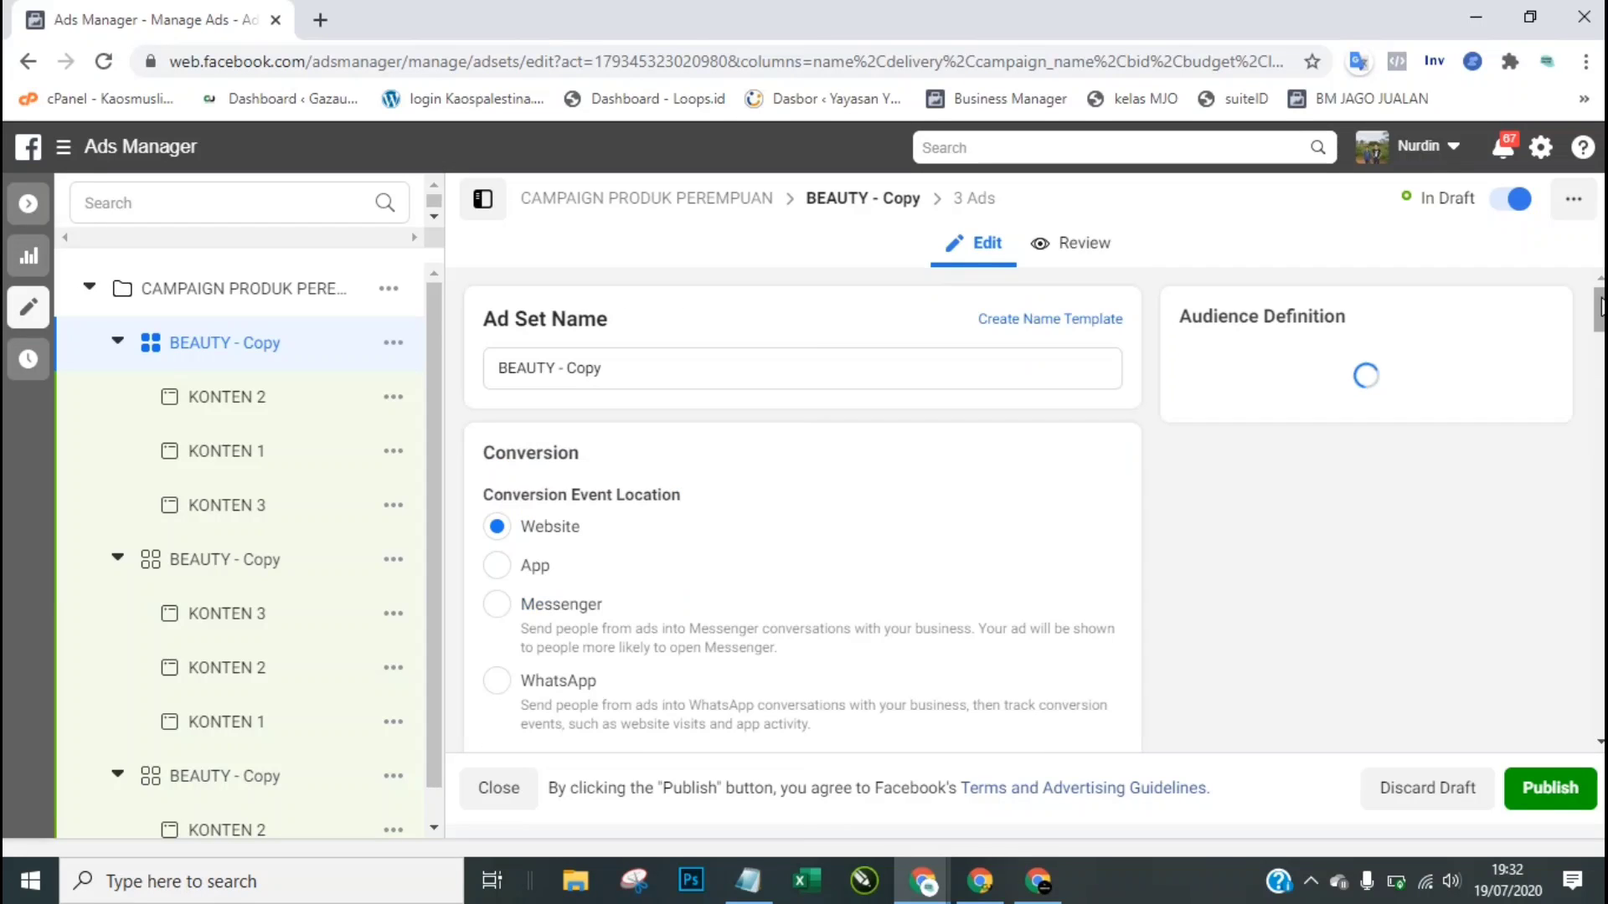
left_click(762, 371)
key("ctrl+a")
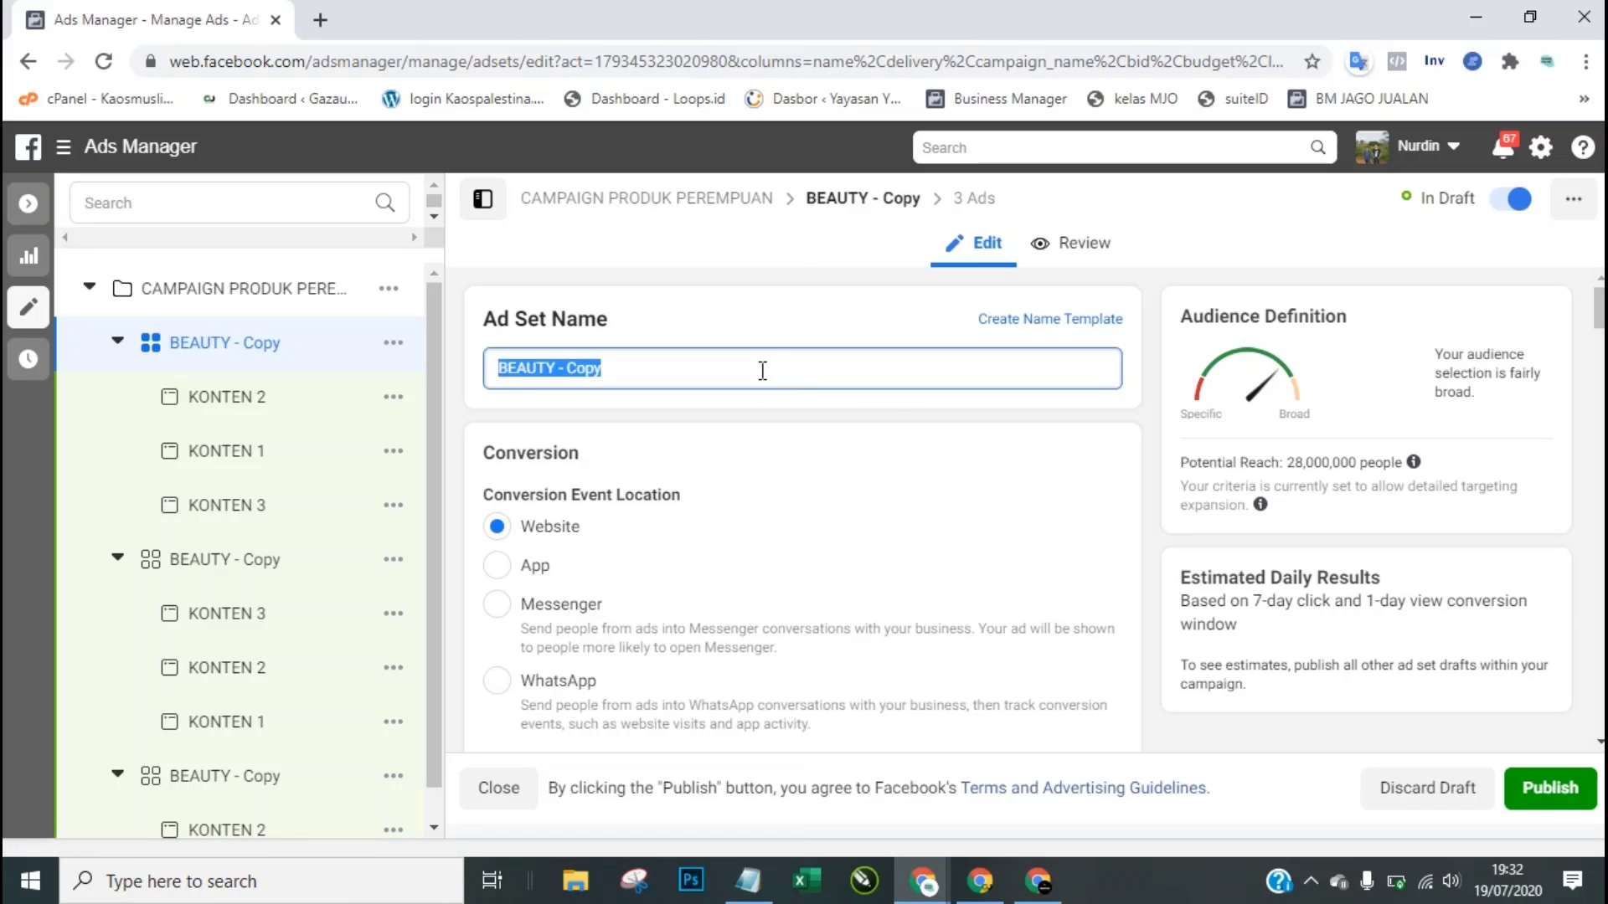
type("daily")
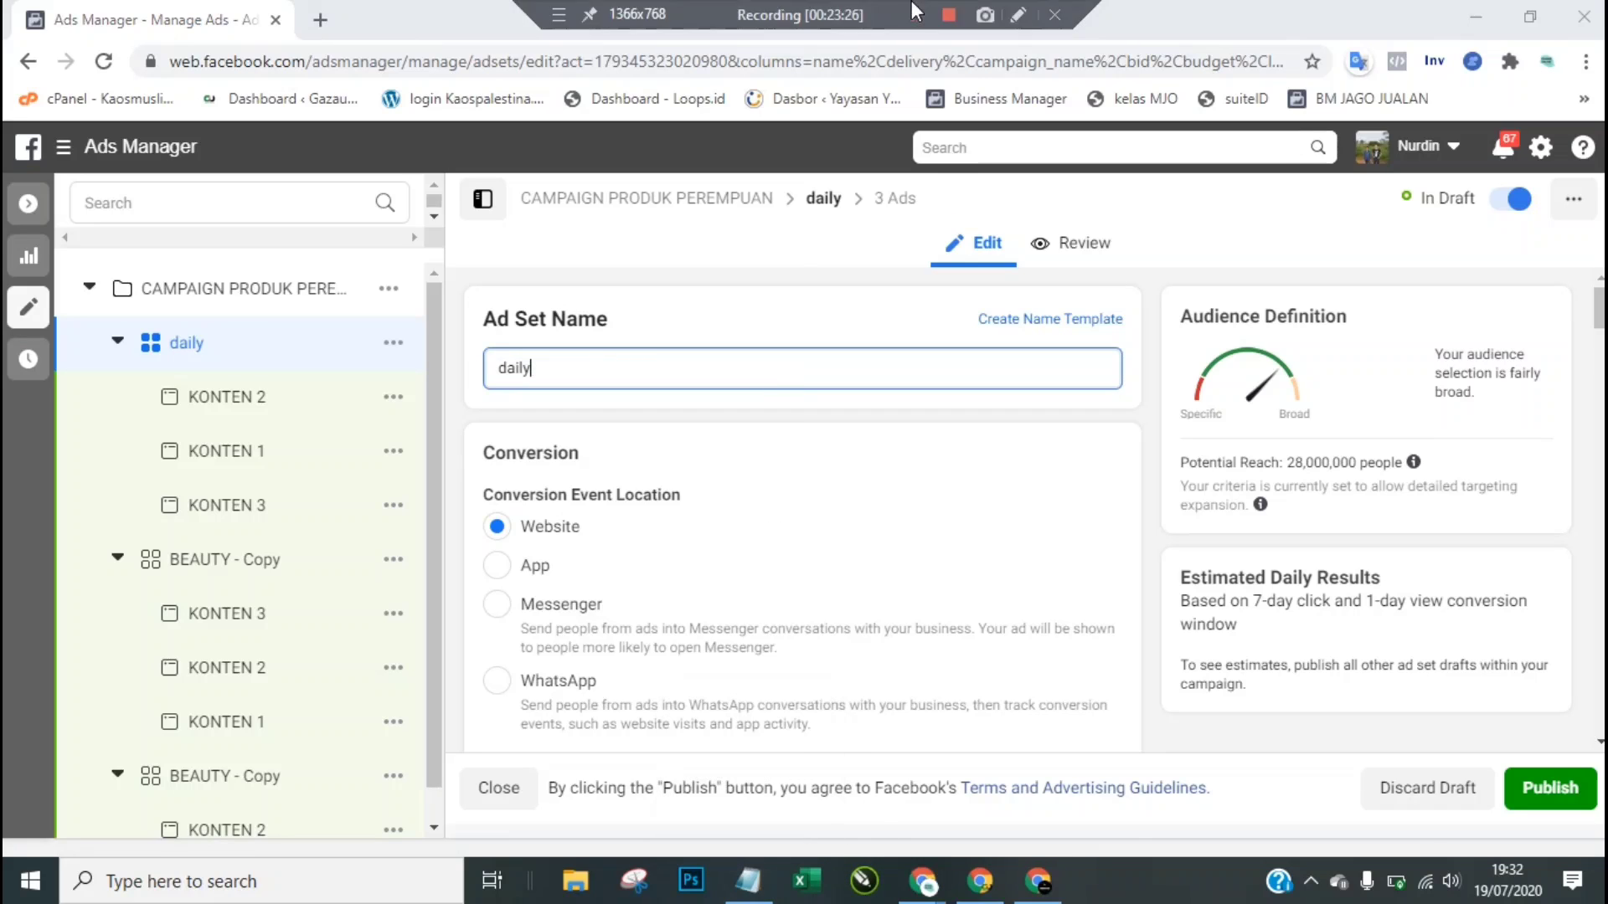
left_click(878, 10)
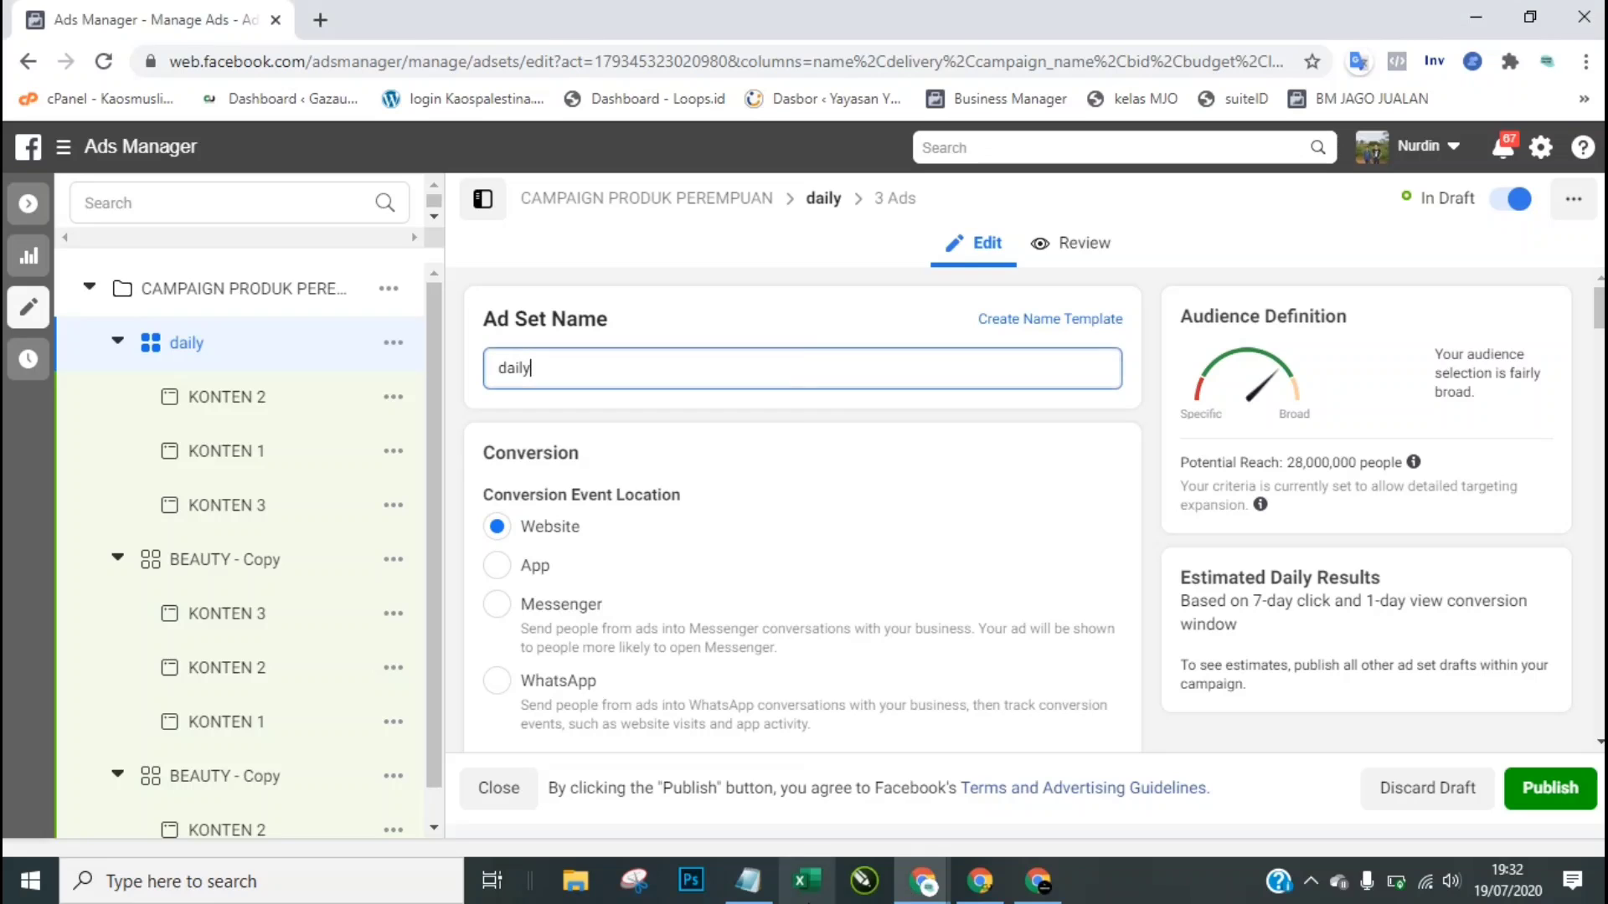
Step: In the Notepad notes, write "pakai interest daily," as item 8 with the sub-line "- kucing, garam, batuk"
left_click(748, 879)
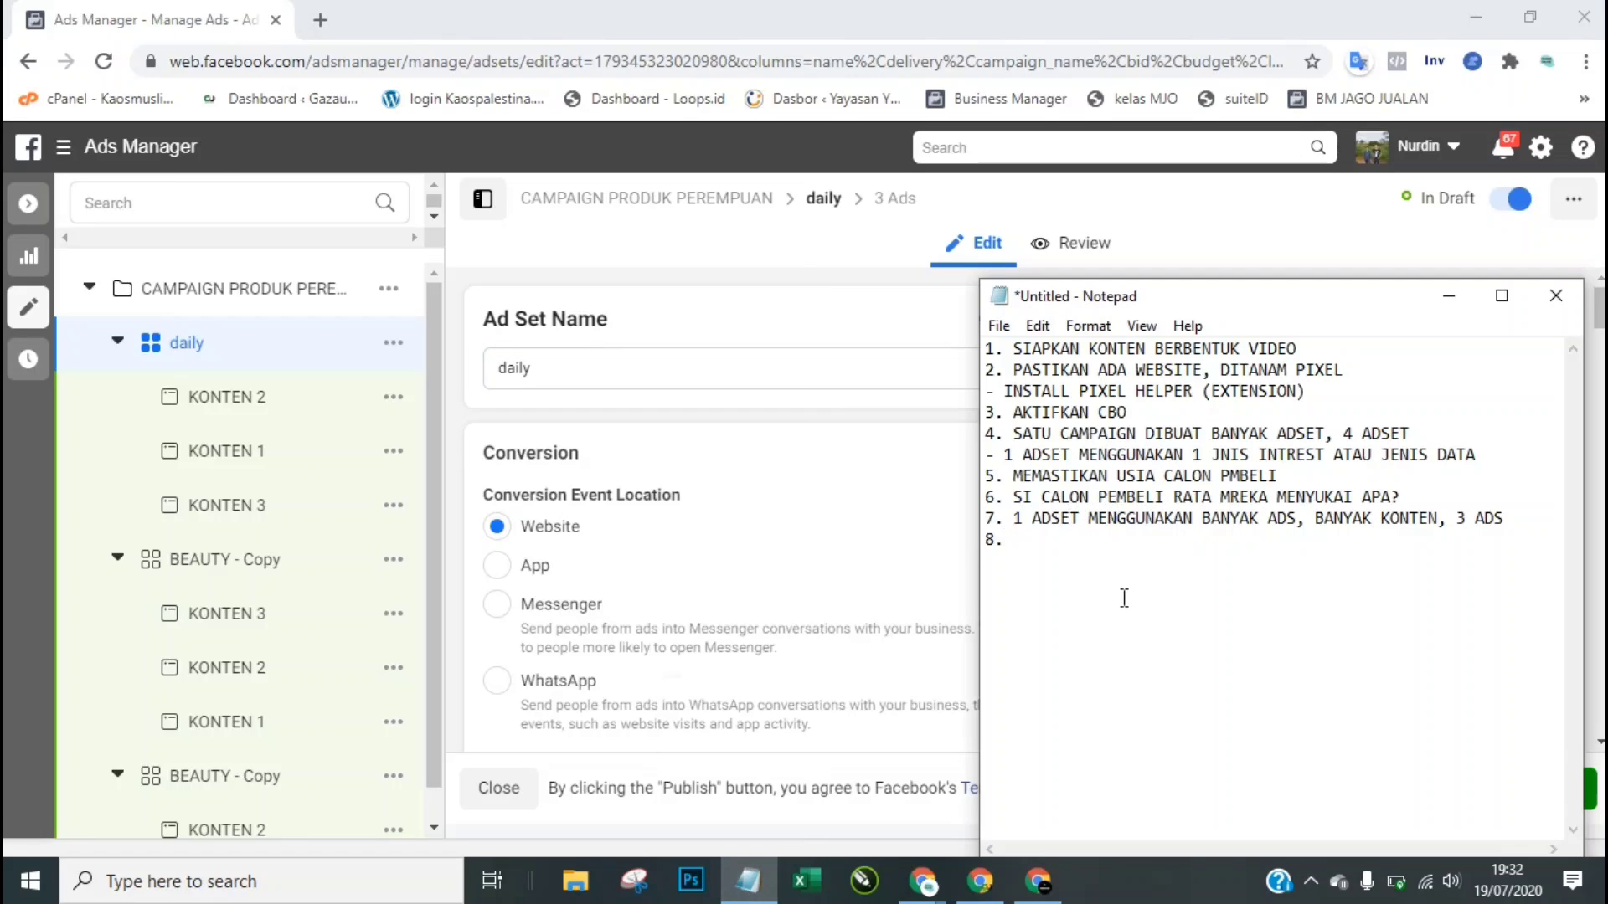
type("pakai interest daily,")
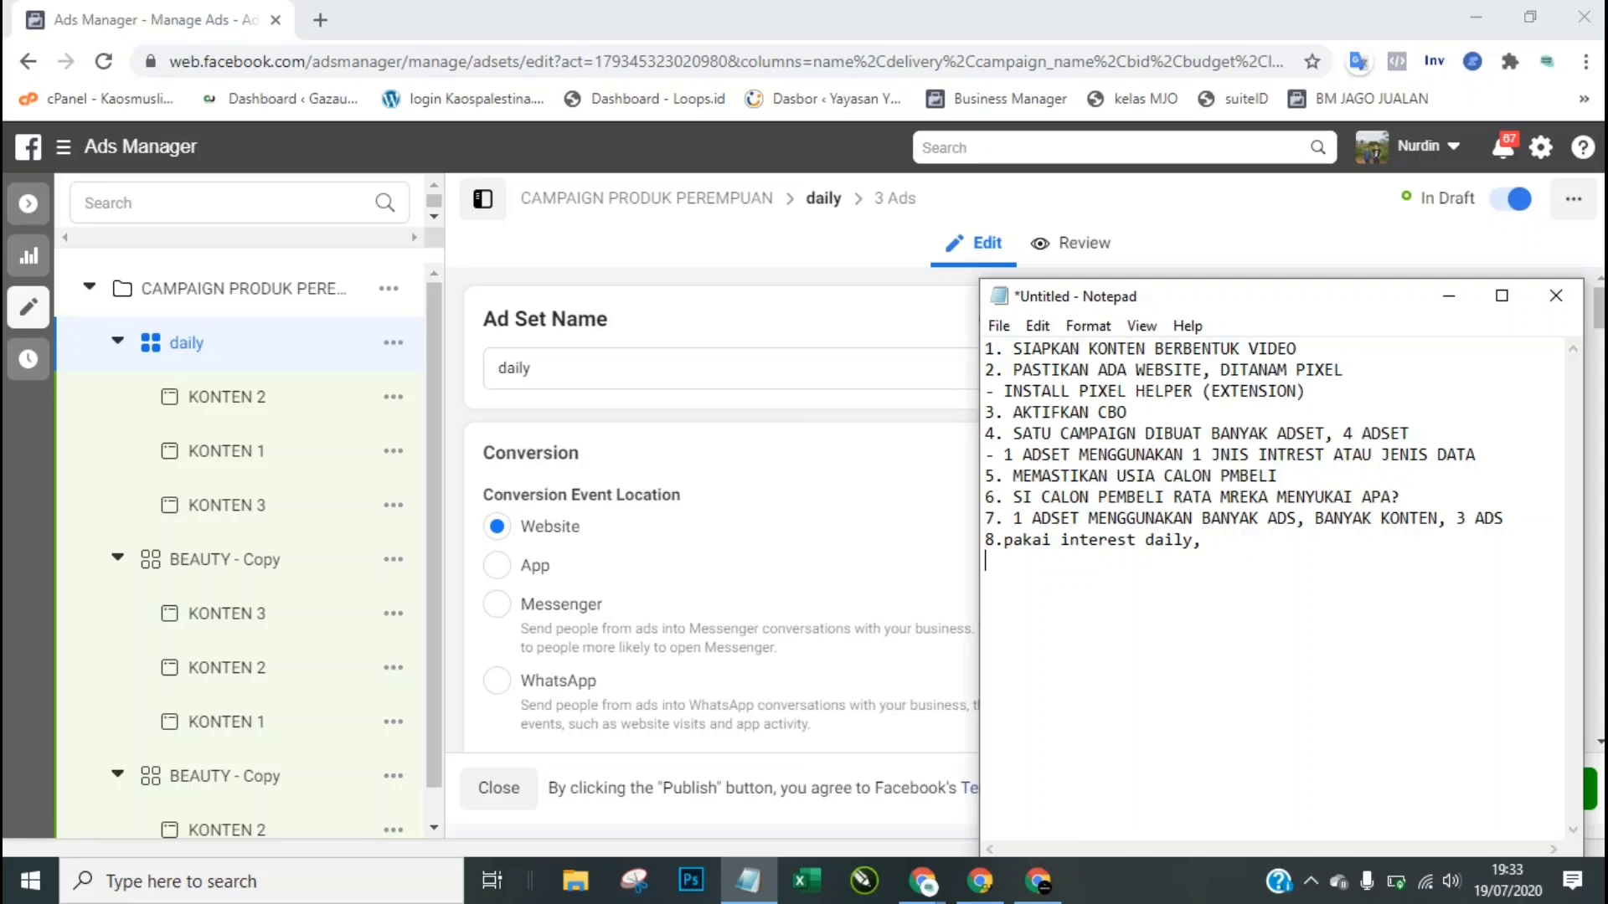
type("-")
type("Lucin")
key("BackSpace")
key("BackSpace")
key("BackSpace")
key("BackSpace")
key("BackSpace")
type("kucing,")
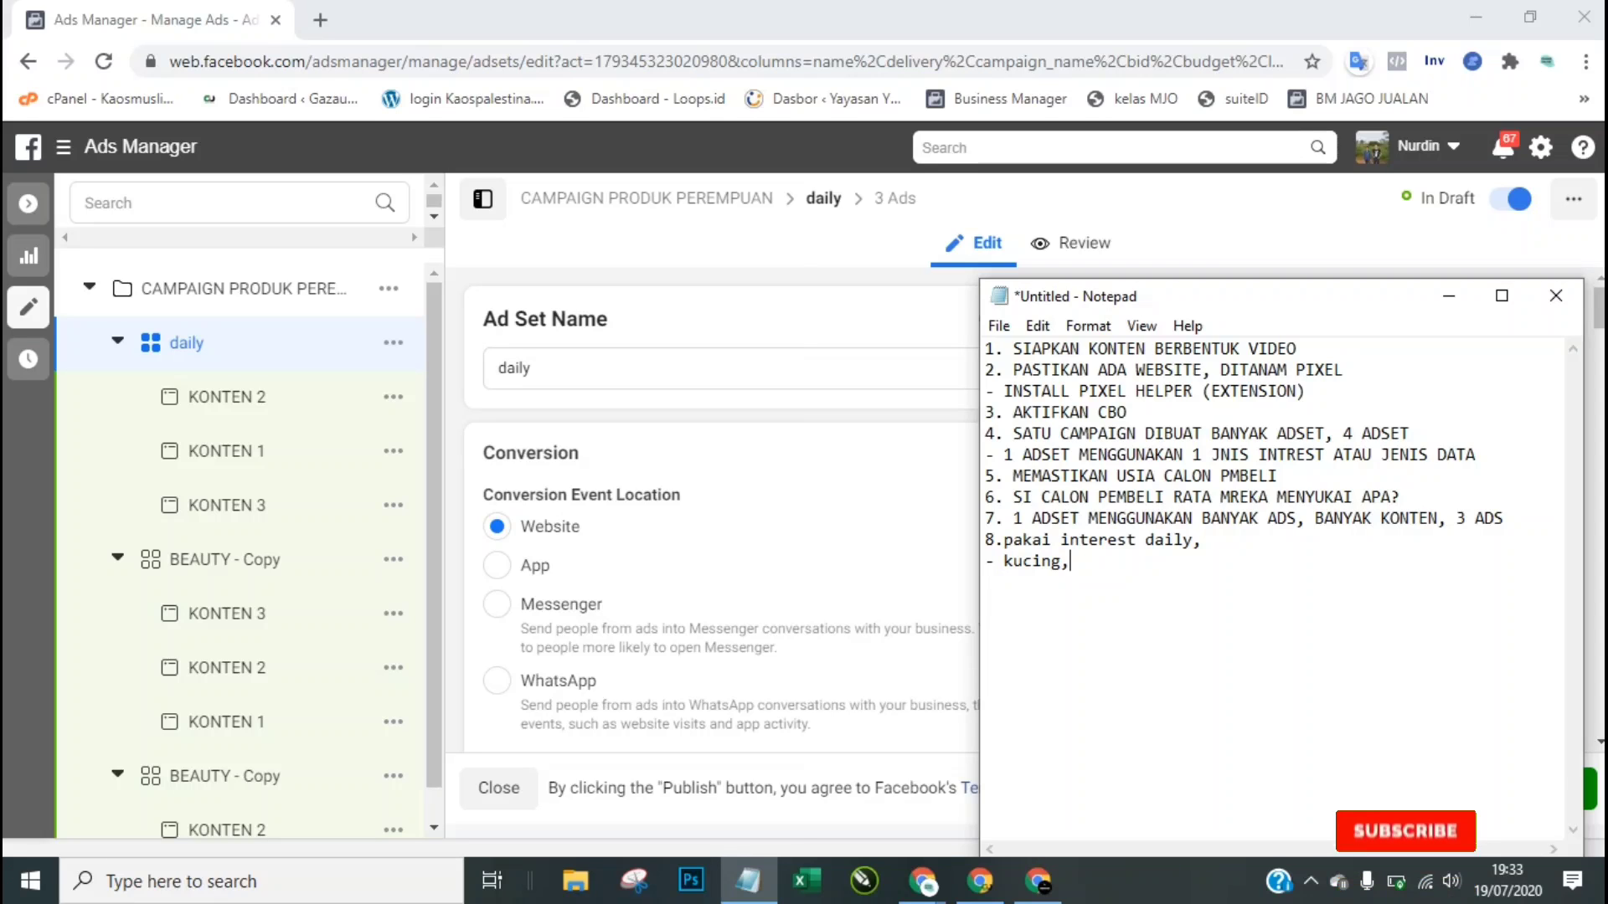
type(" garam, batuk")
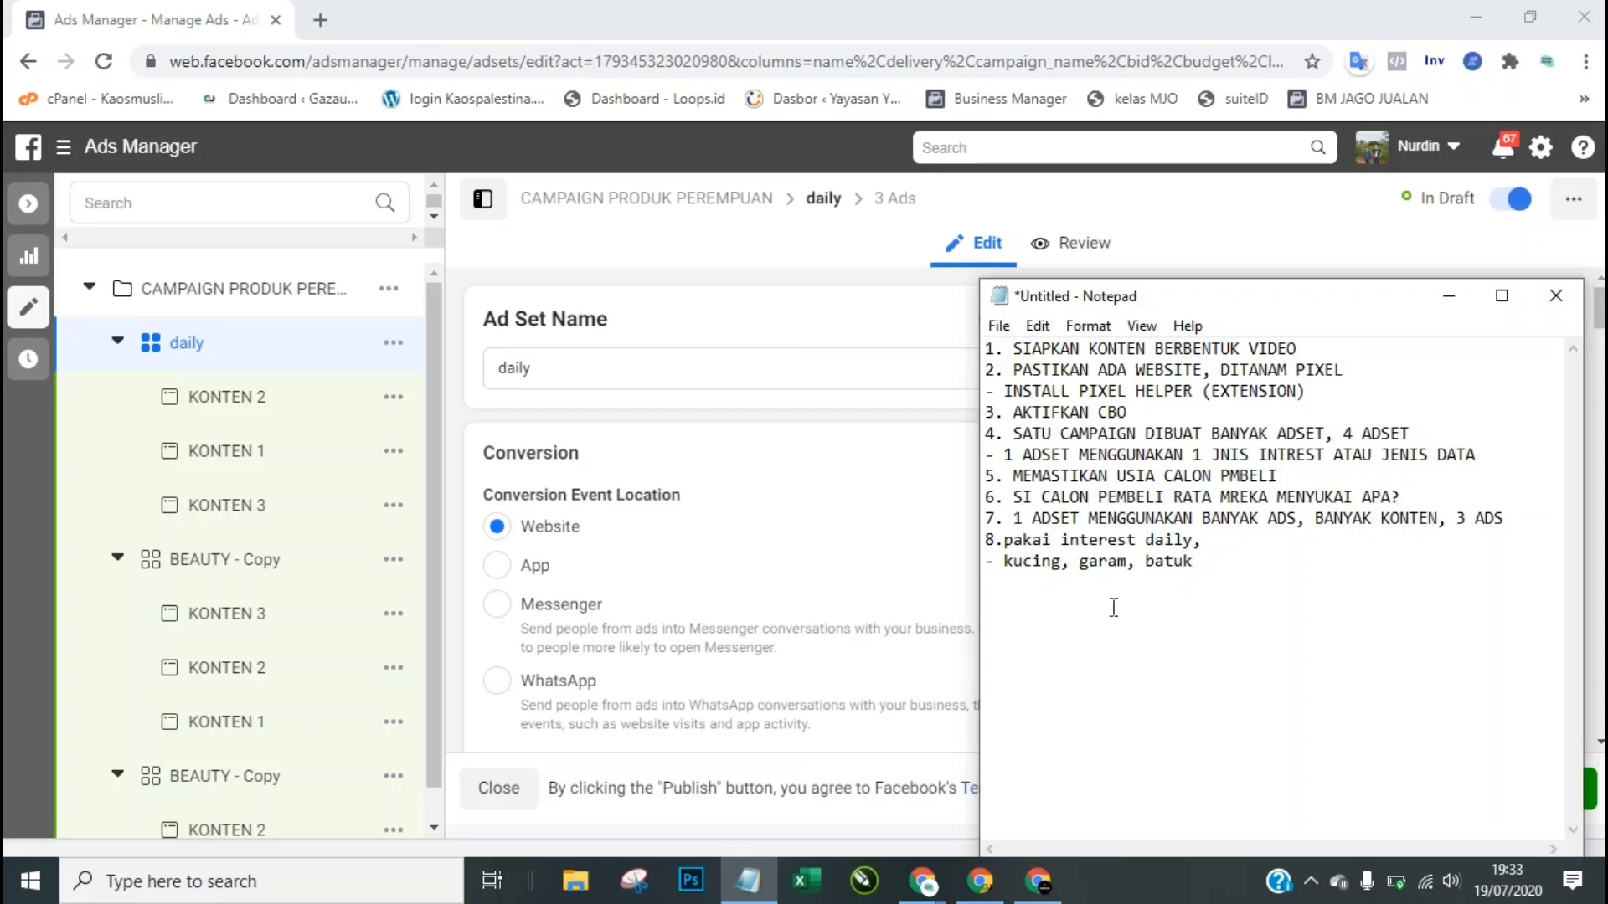
left_click(1196, 543)
Step: Return to Ads Manager and rename the first copied ad set as hewan daily
left_click(754, 375)
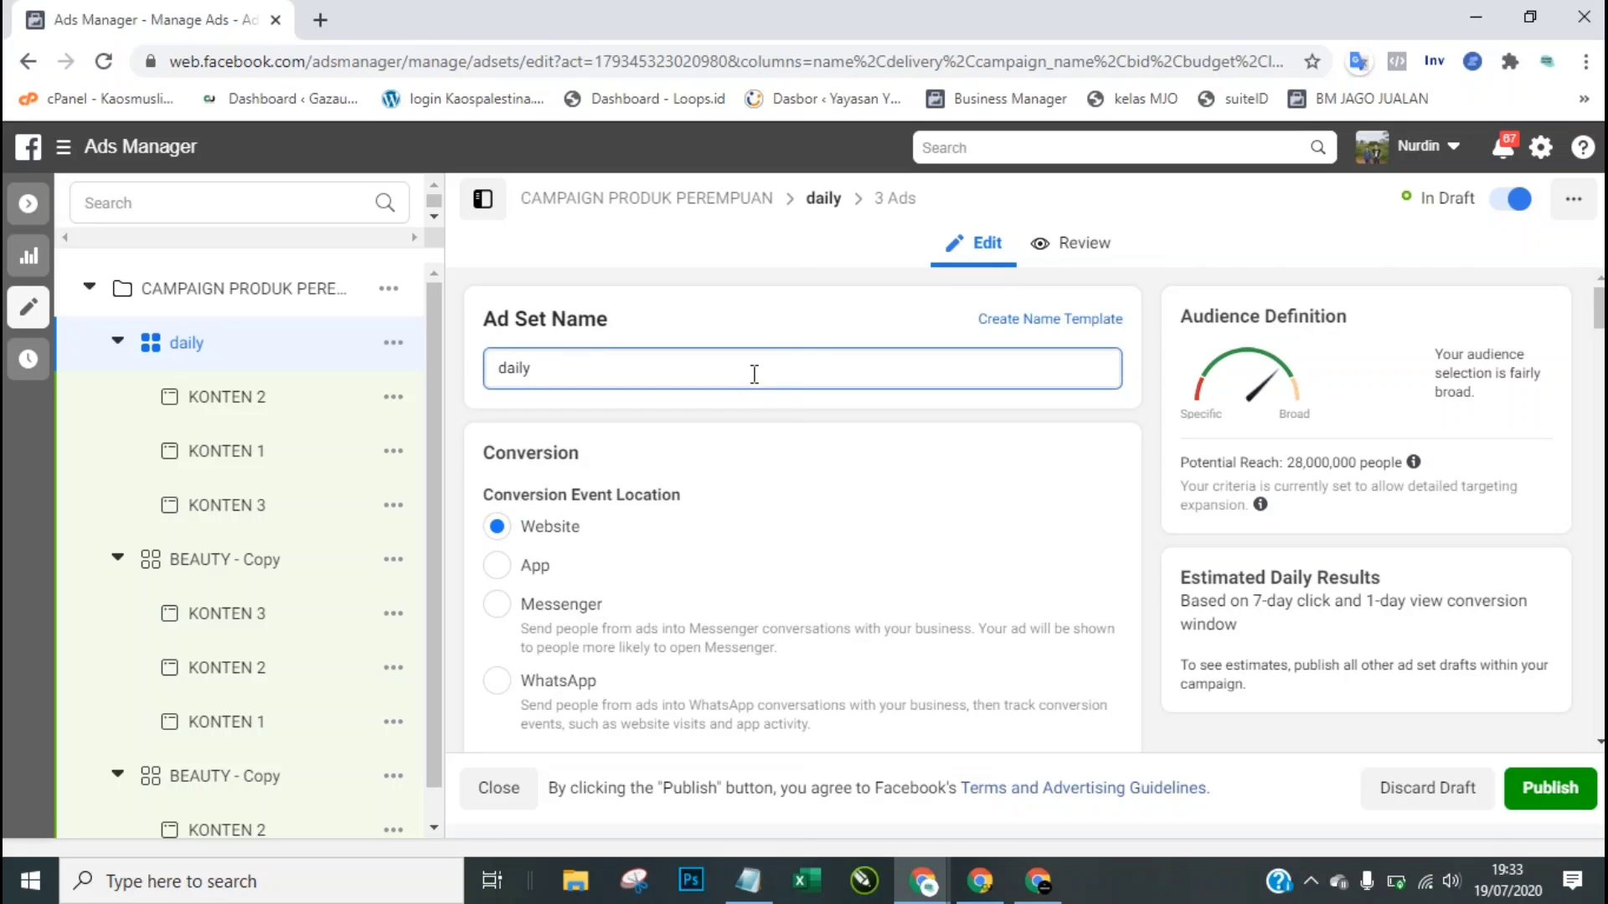
key("ctrl+a")
type("hewan")
left_click(863, 416)
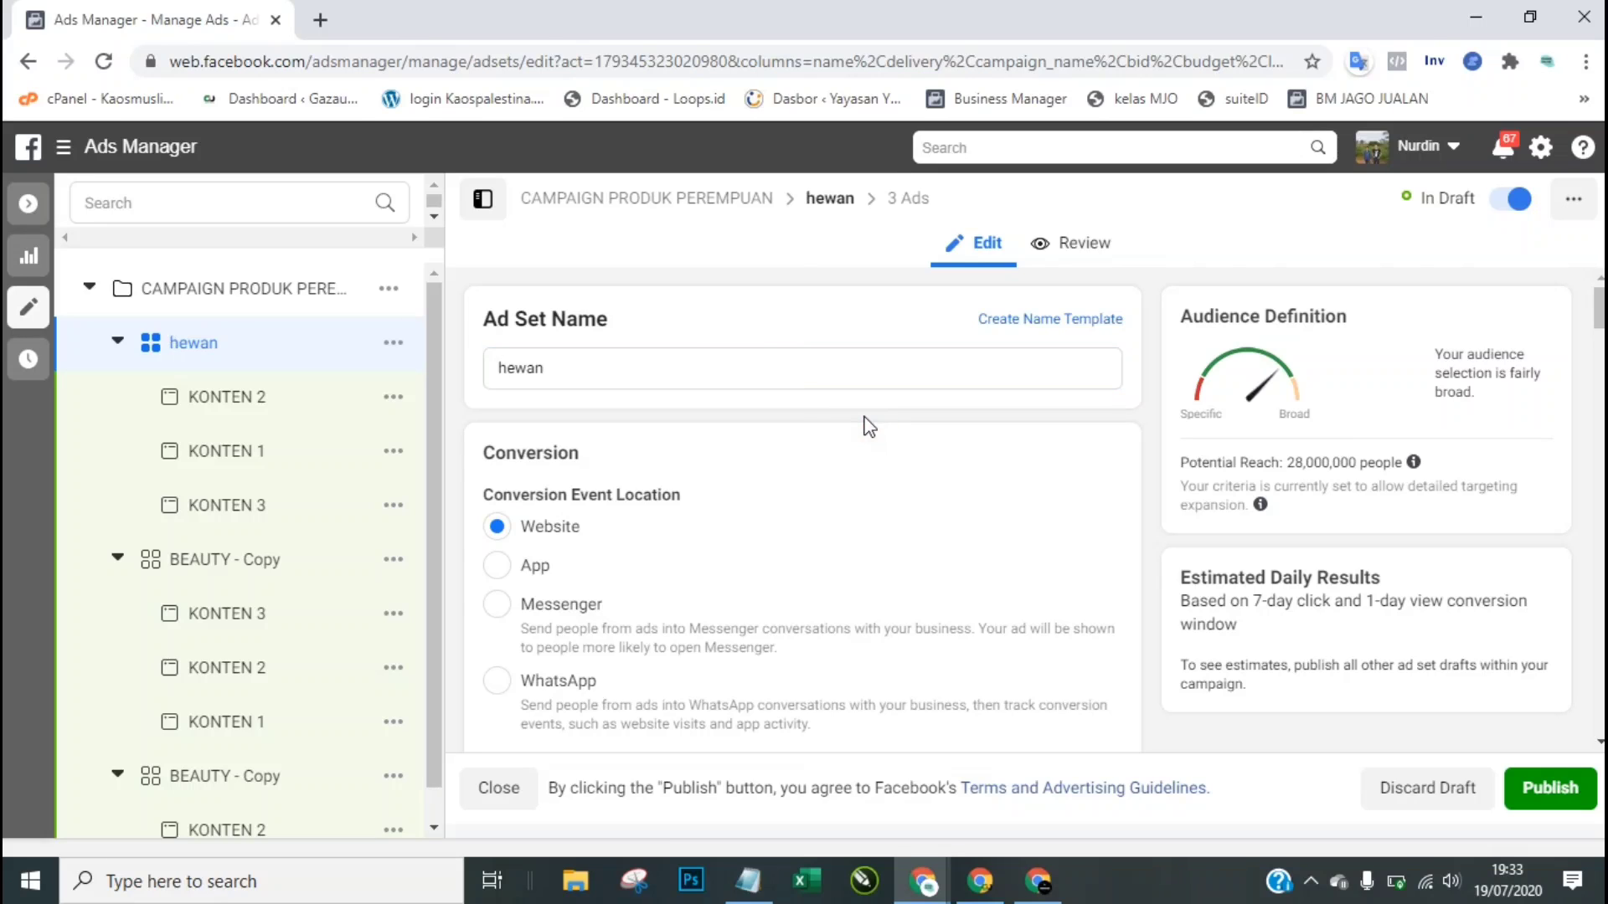
left_click(768, 370)
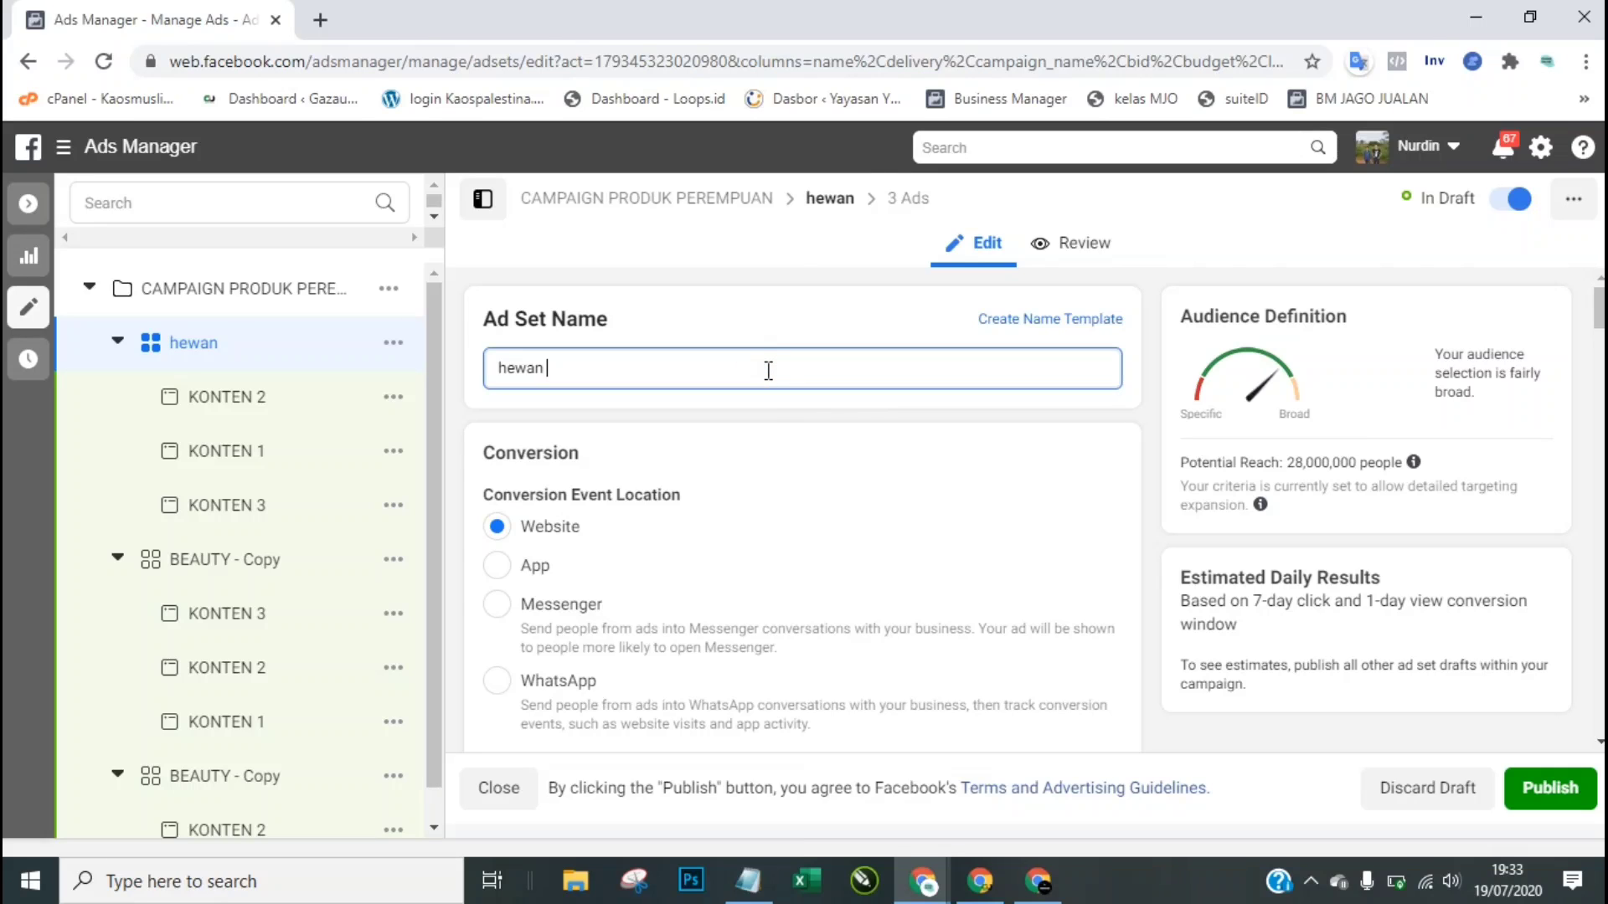
type("daily")
left_click(804, 420)
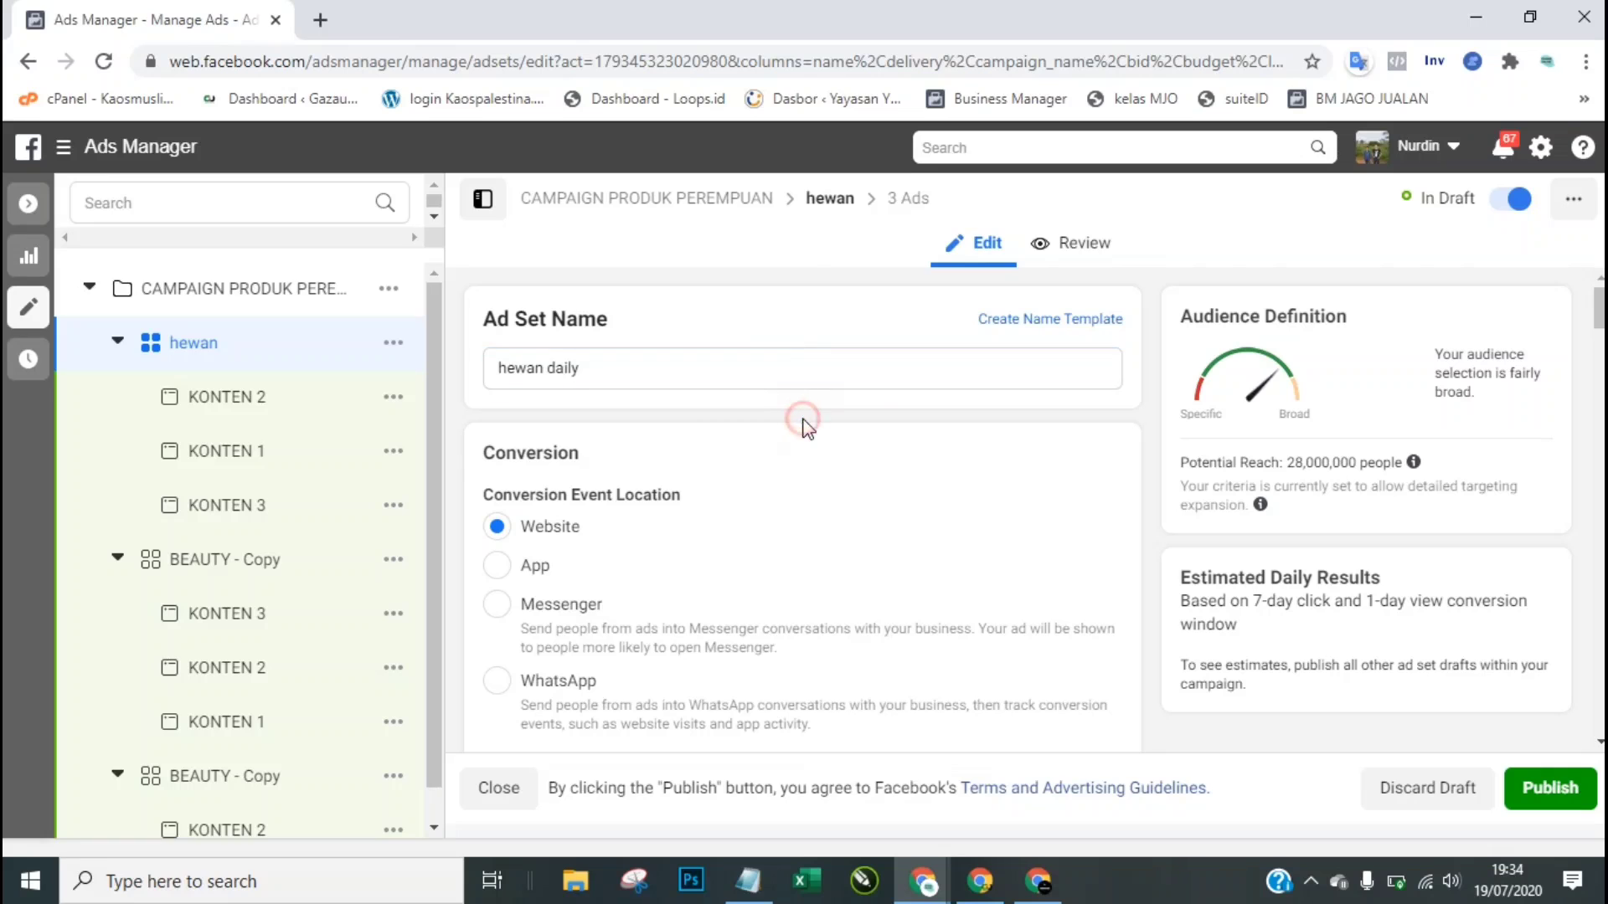
Step: Remove the Beauty salons and Cosmetics interests from the detailed targeting of the hewan daily ad set
scroll(802, 510, "down", 6)
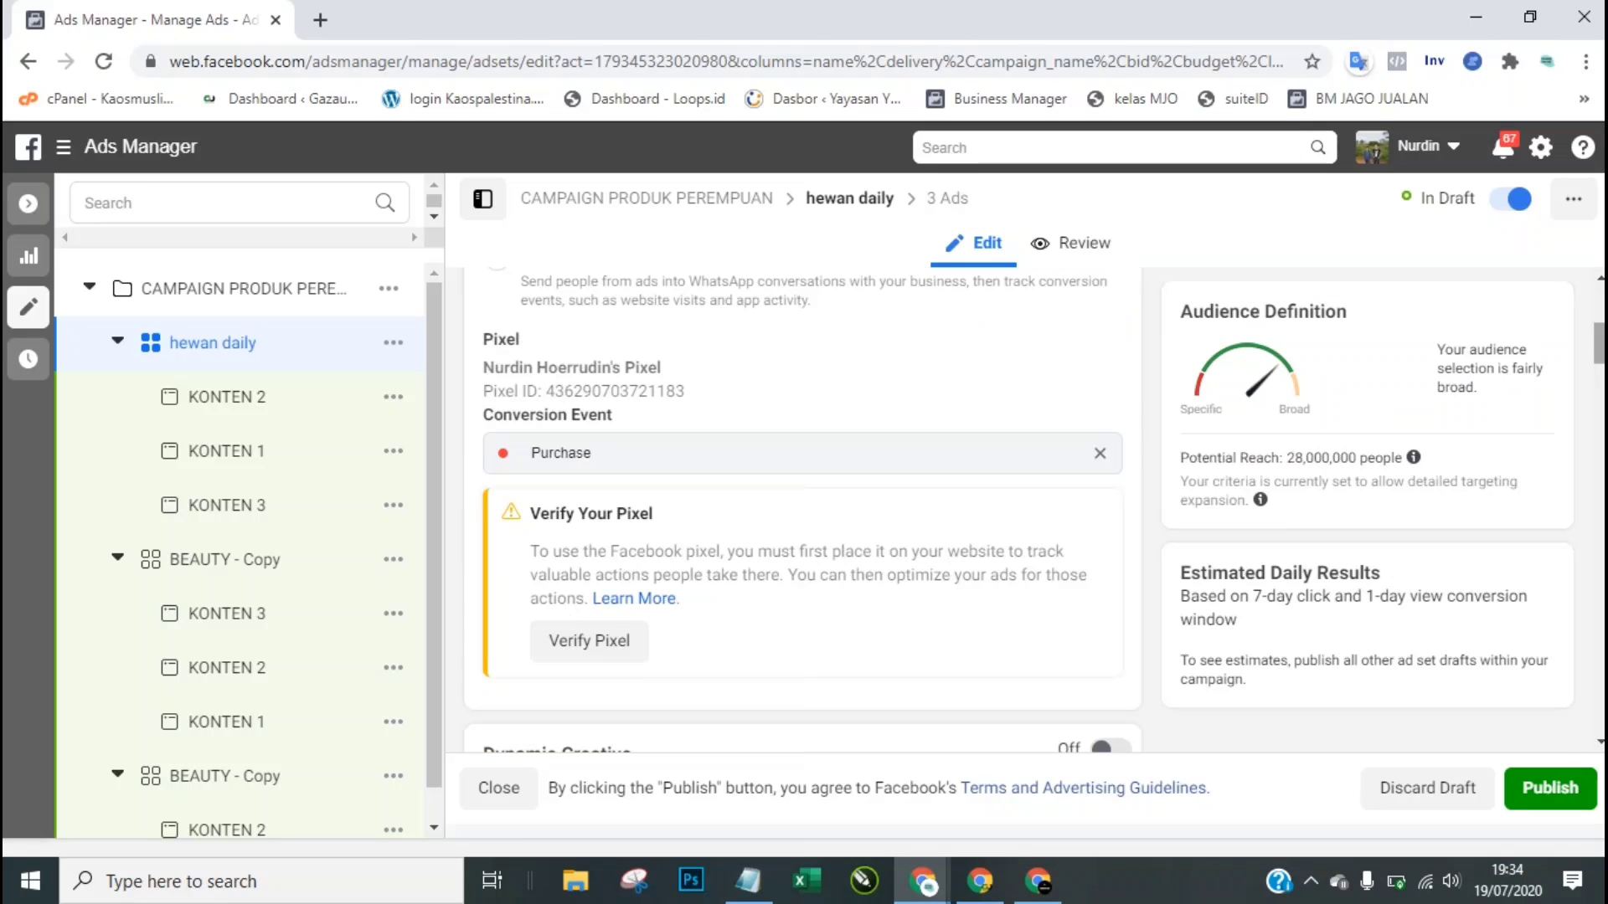
scroll(802, 510, "down", 10)
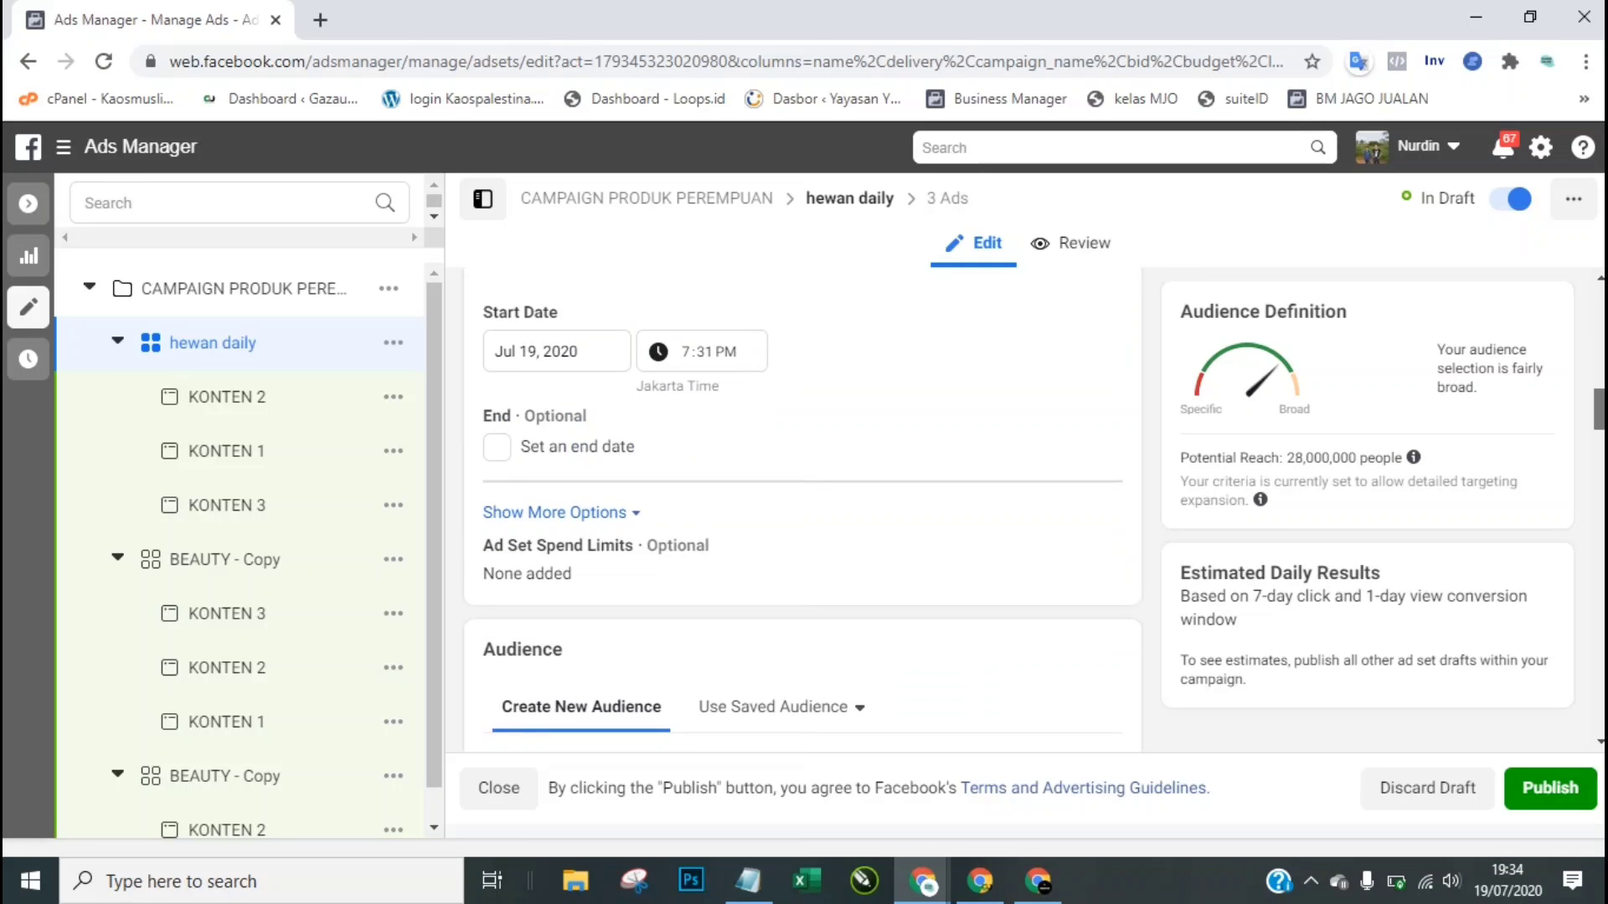
scroll(802, 511, "down", 3)
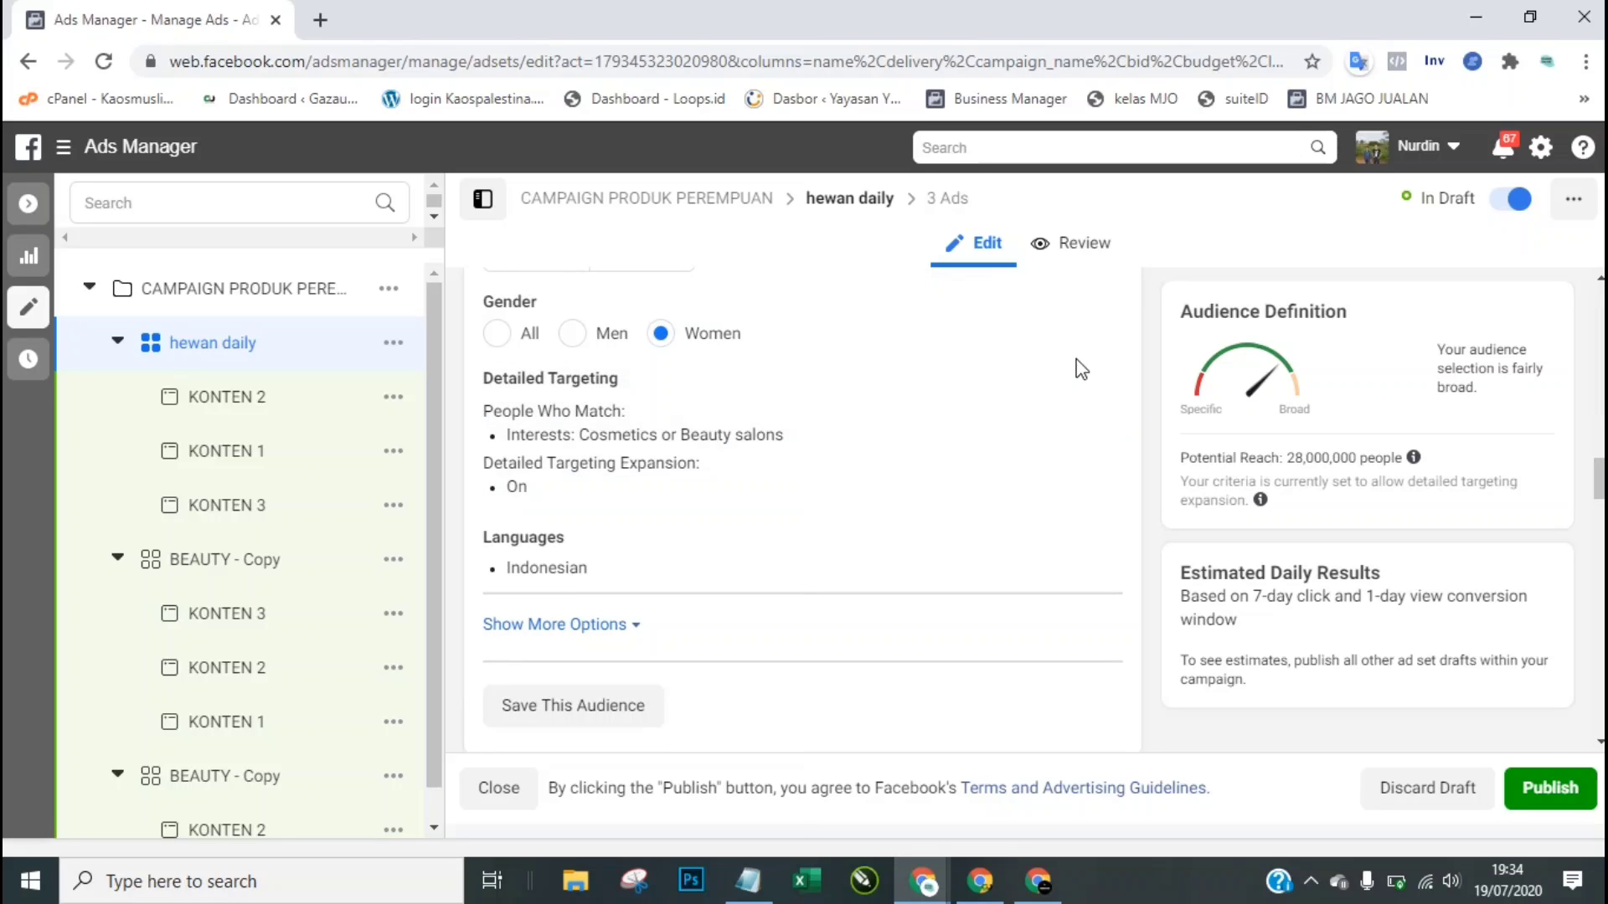
left_click(1093, 387)
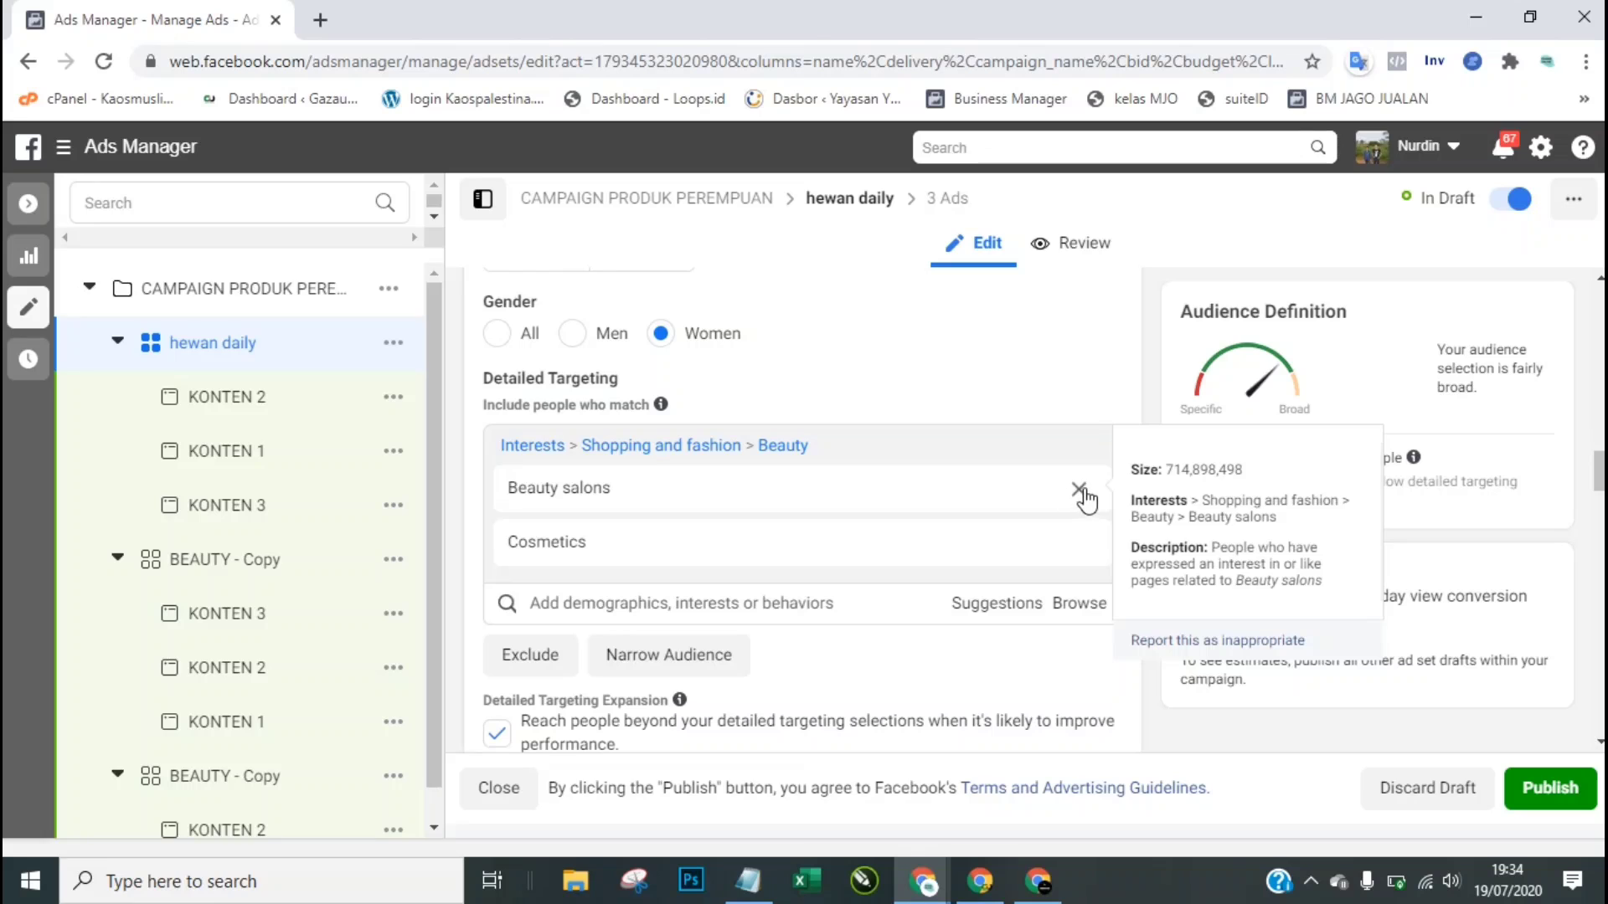
left_click(1078, 490)
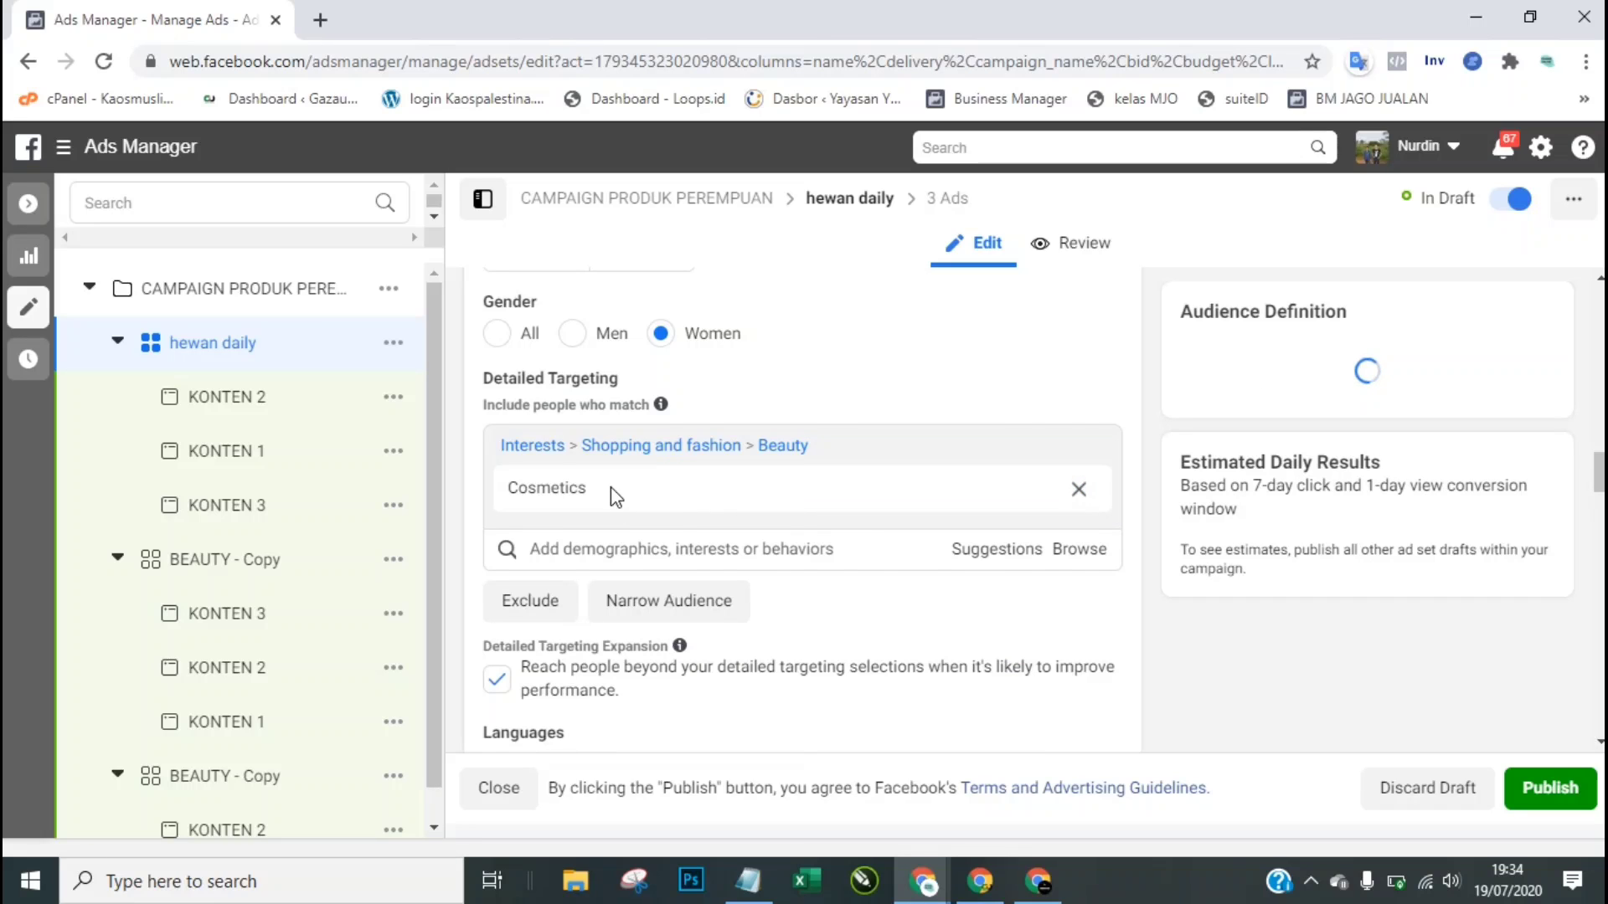
Step: Search the detailed targeting for kucin and add the Cats interest to the hewan daily ad set
left_click(652, 447)
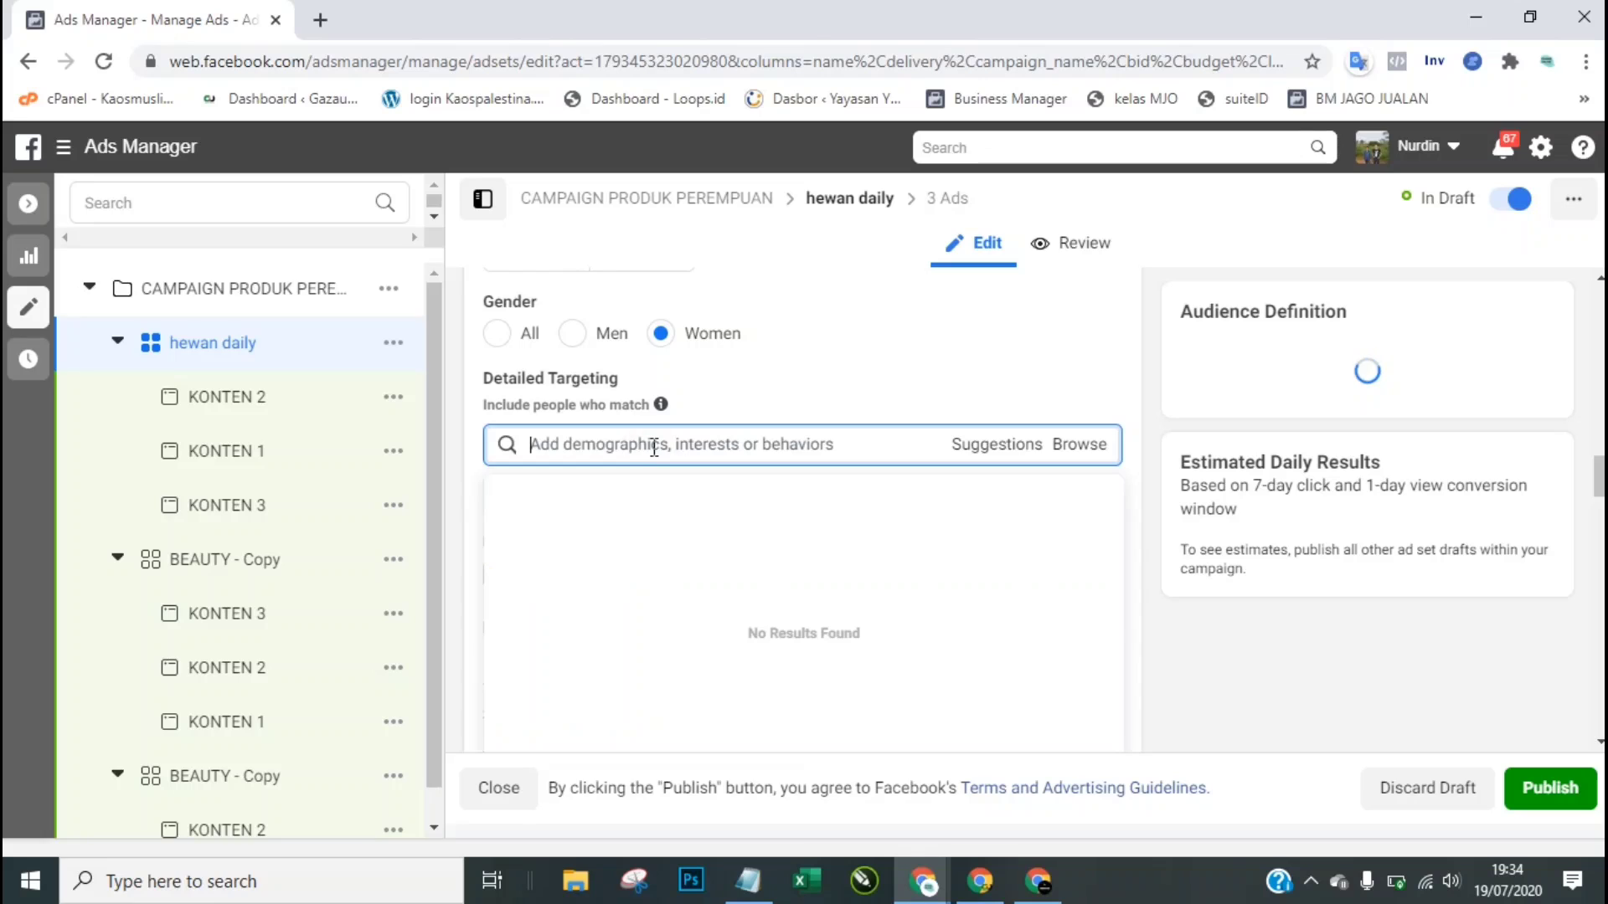
type("k")
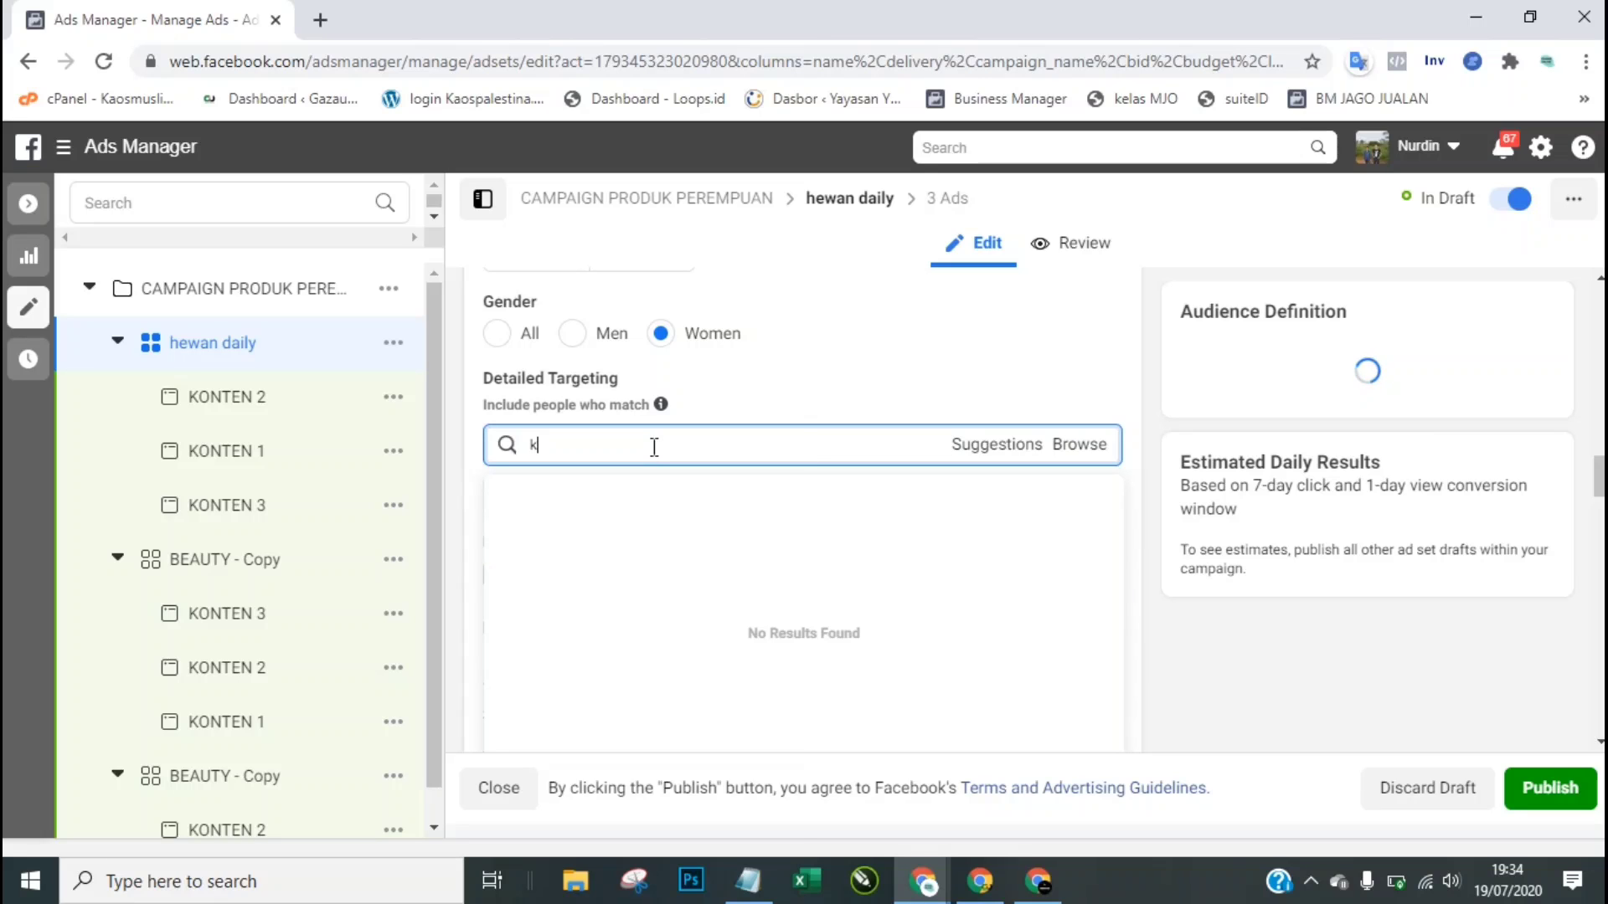
type("ucing")
key("BackSpace")
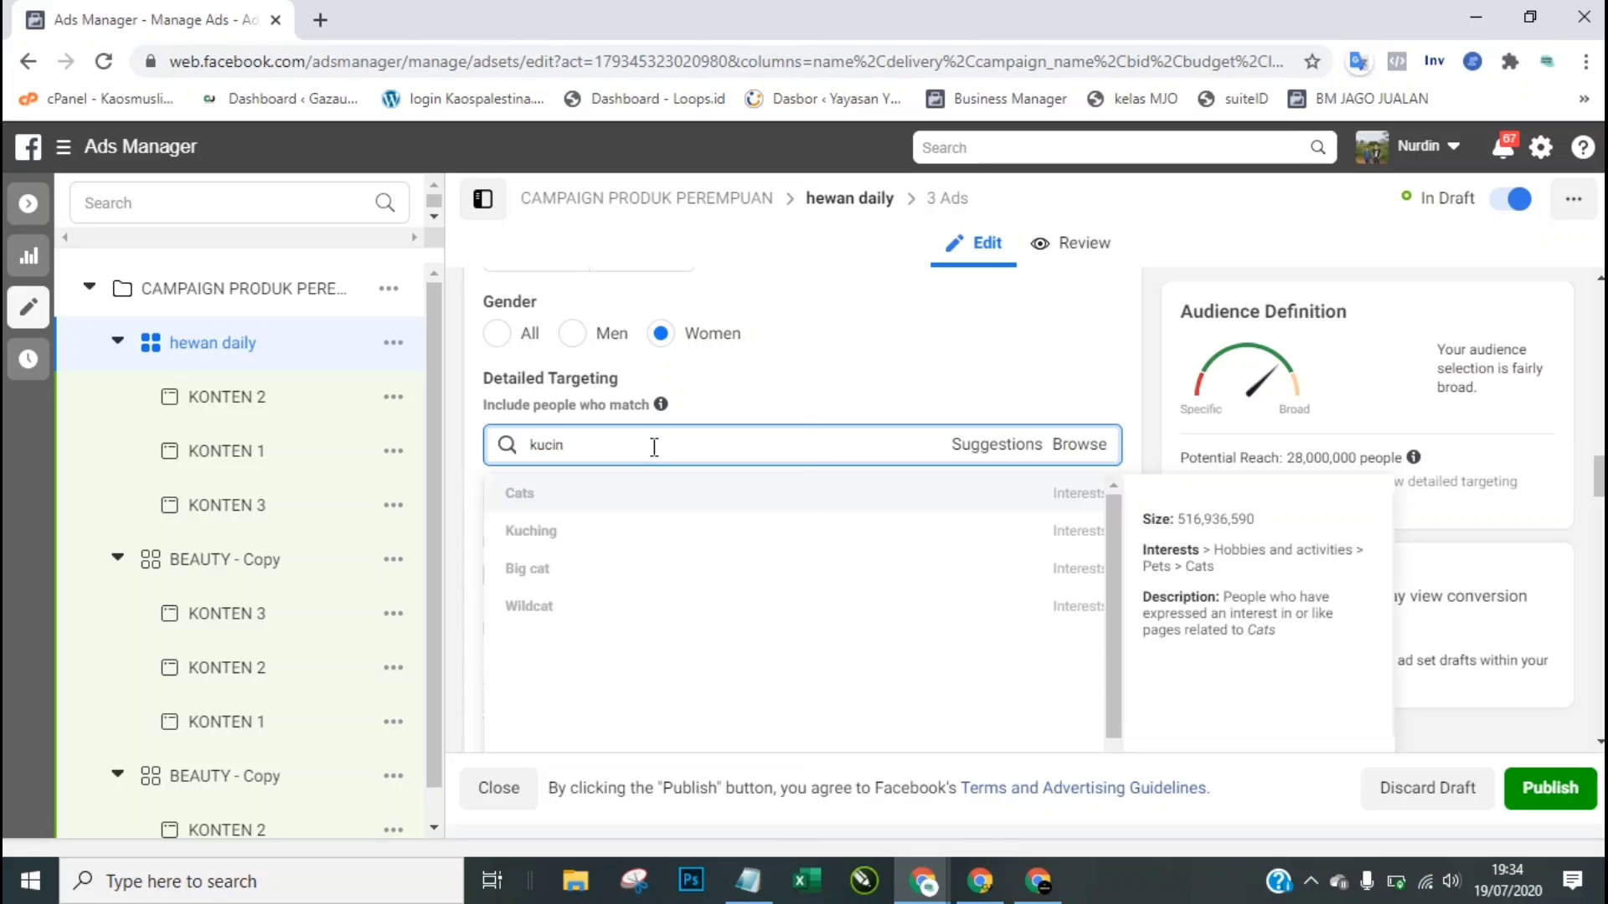
left_click(526, 494)
left_click(468, 444)
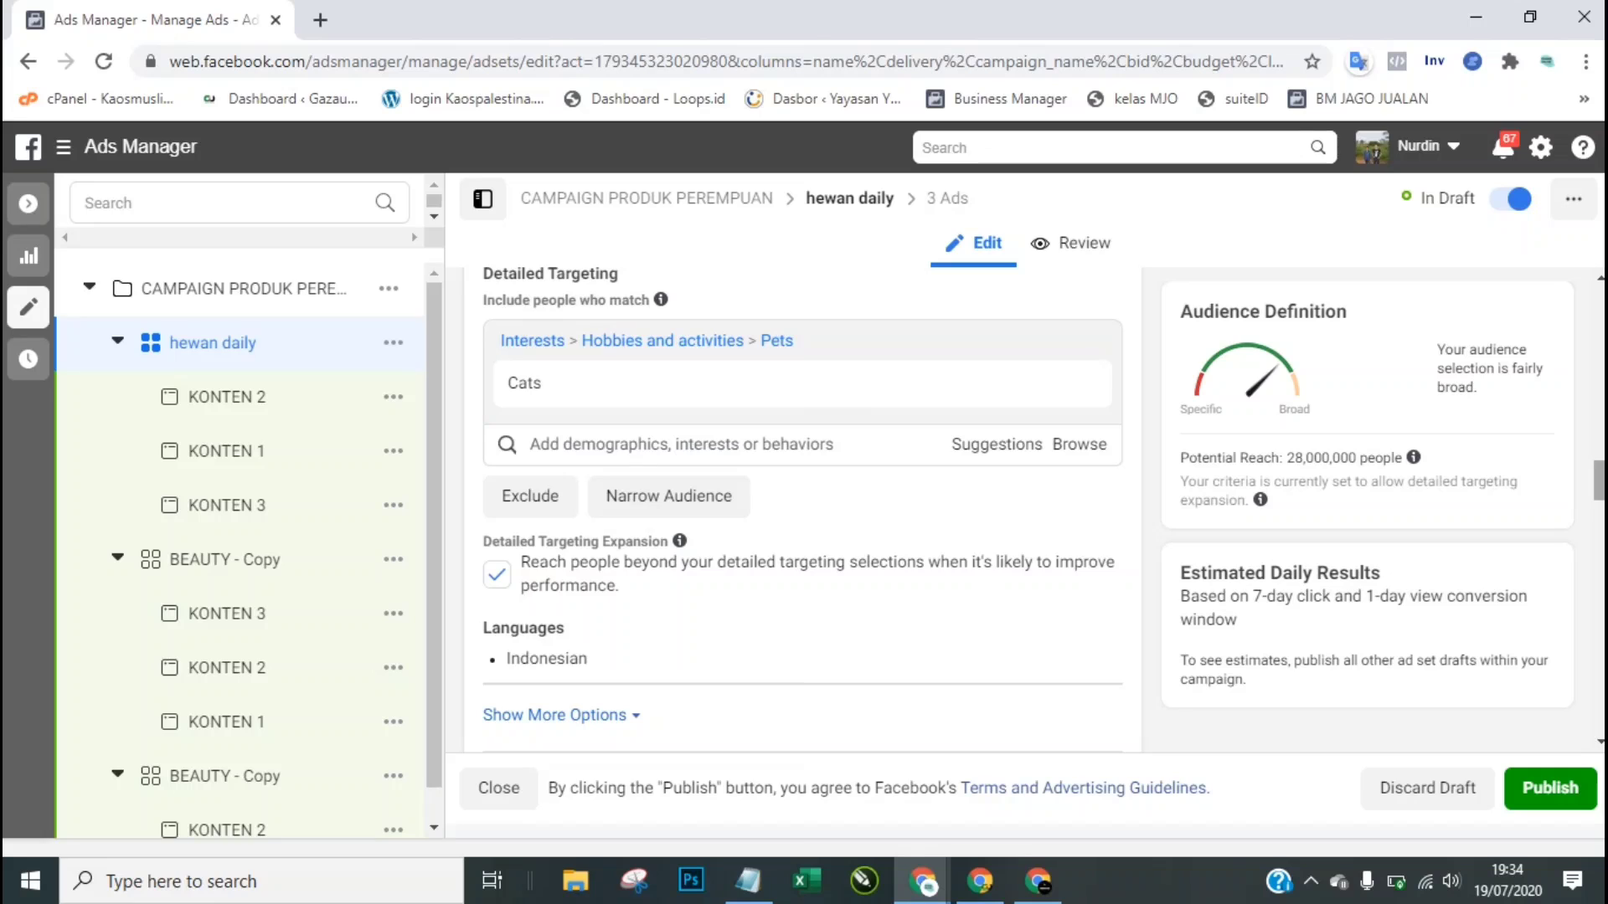
Step: Open the second copied ad set, still named BEAUTY - Copy, and rename it as online shoping
scroll(1598, 481, "down", 1)
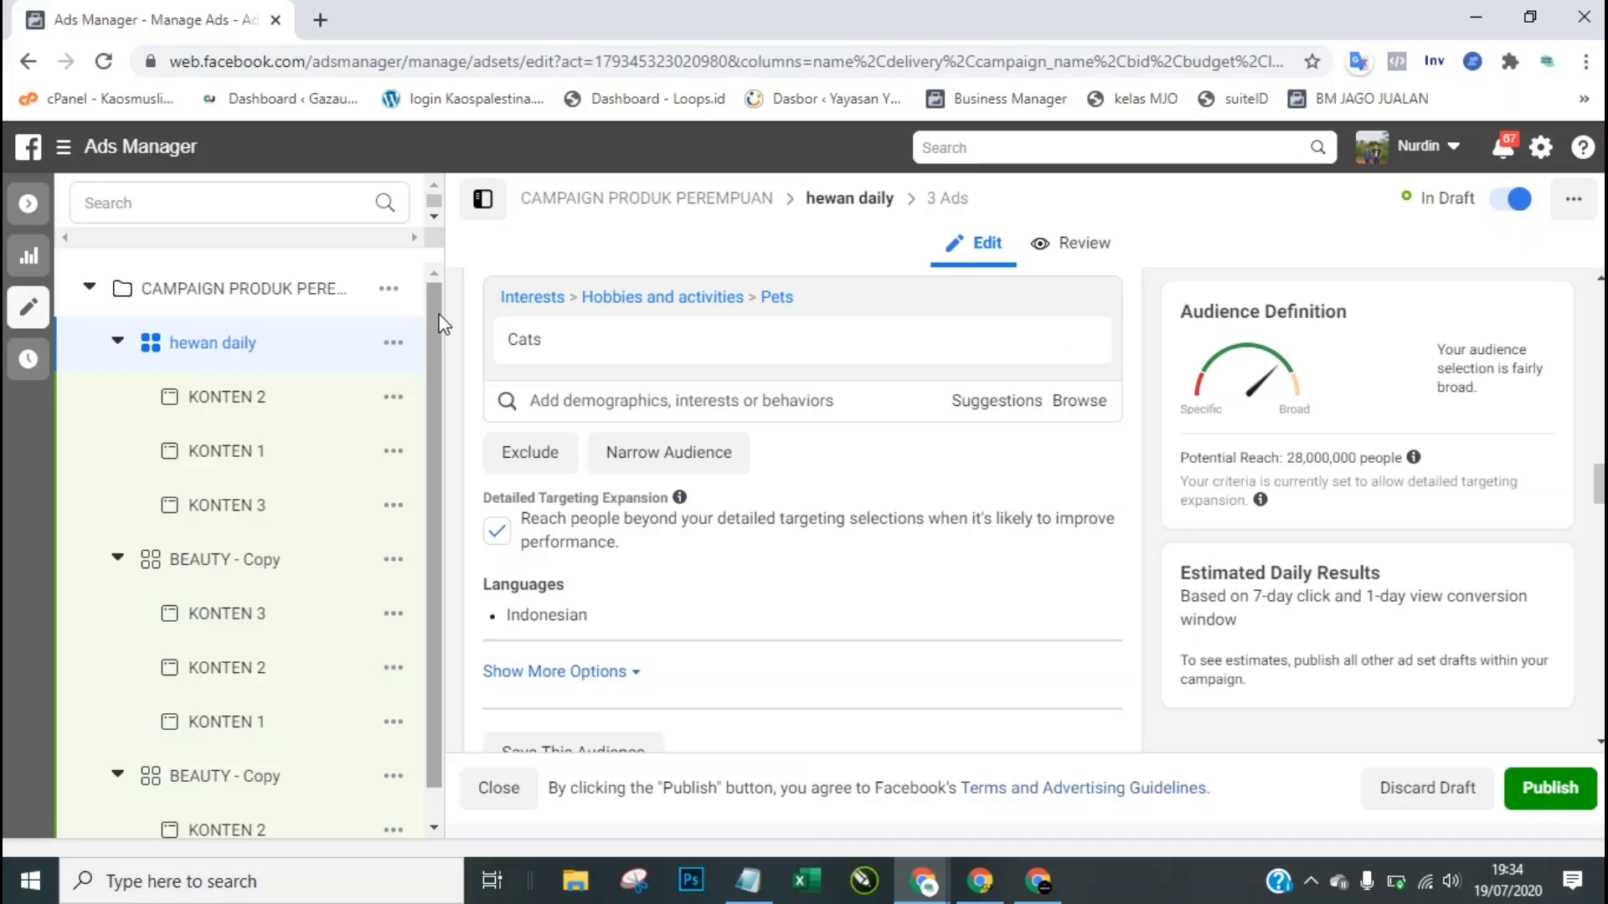
scroll(443, 360, "down", 1)
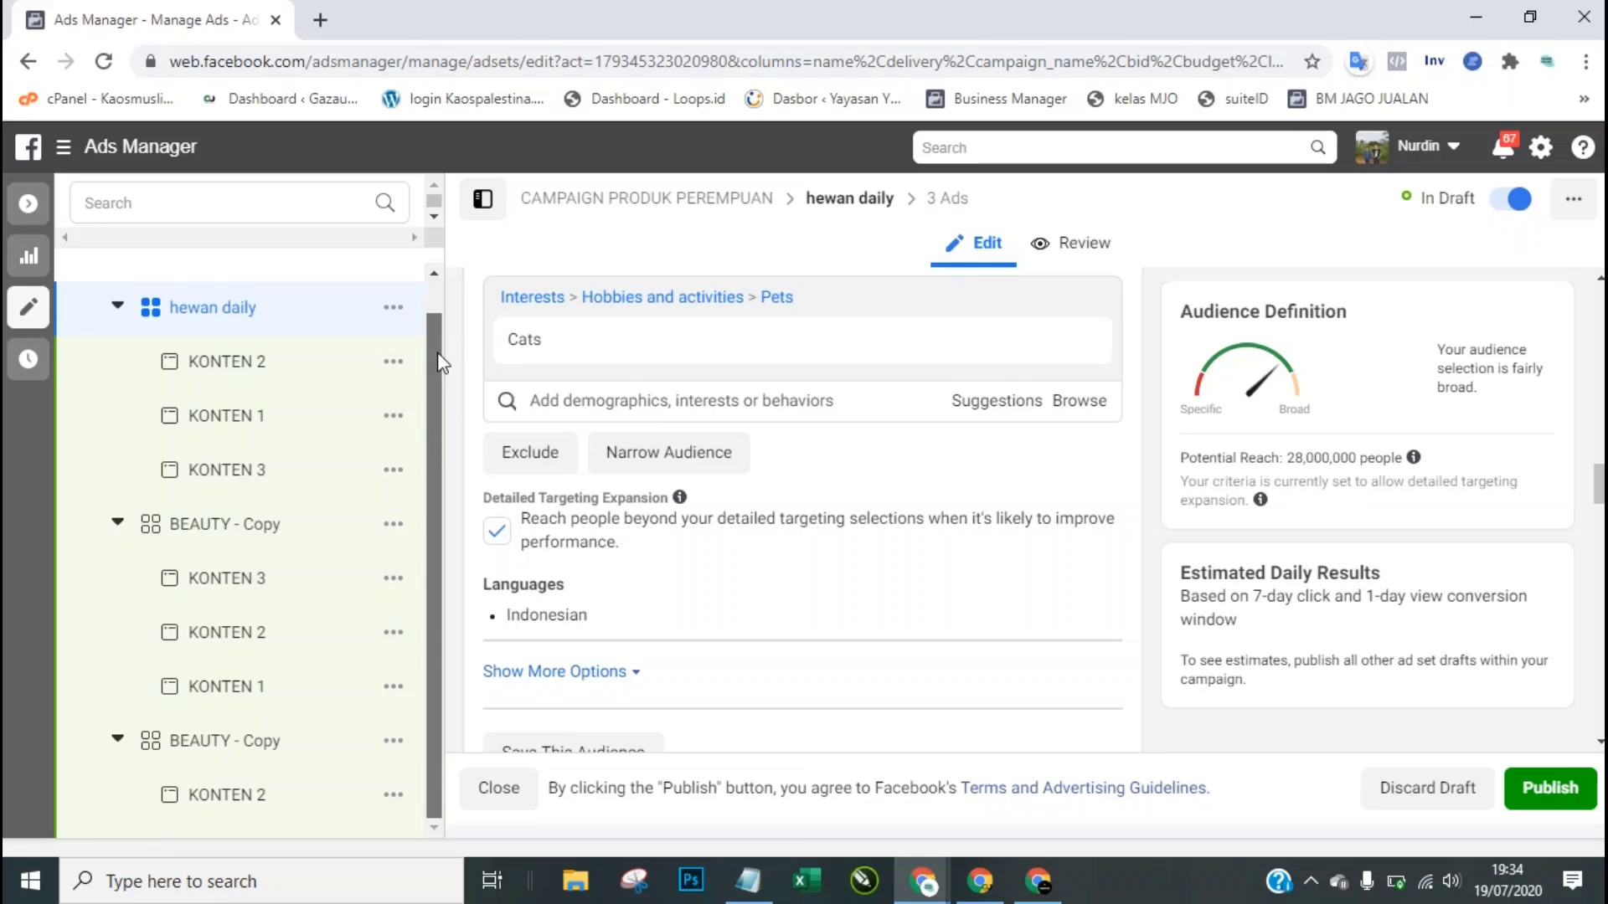
scroll(439, 352, "up", 1)
scroll(429, 353, "down", 1)
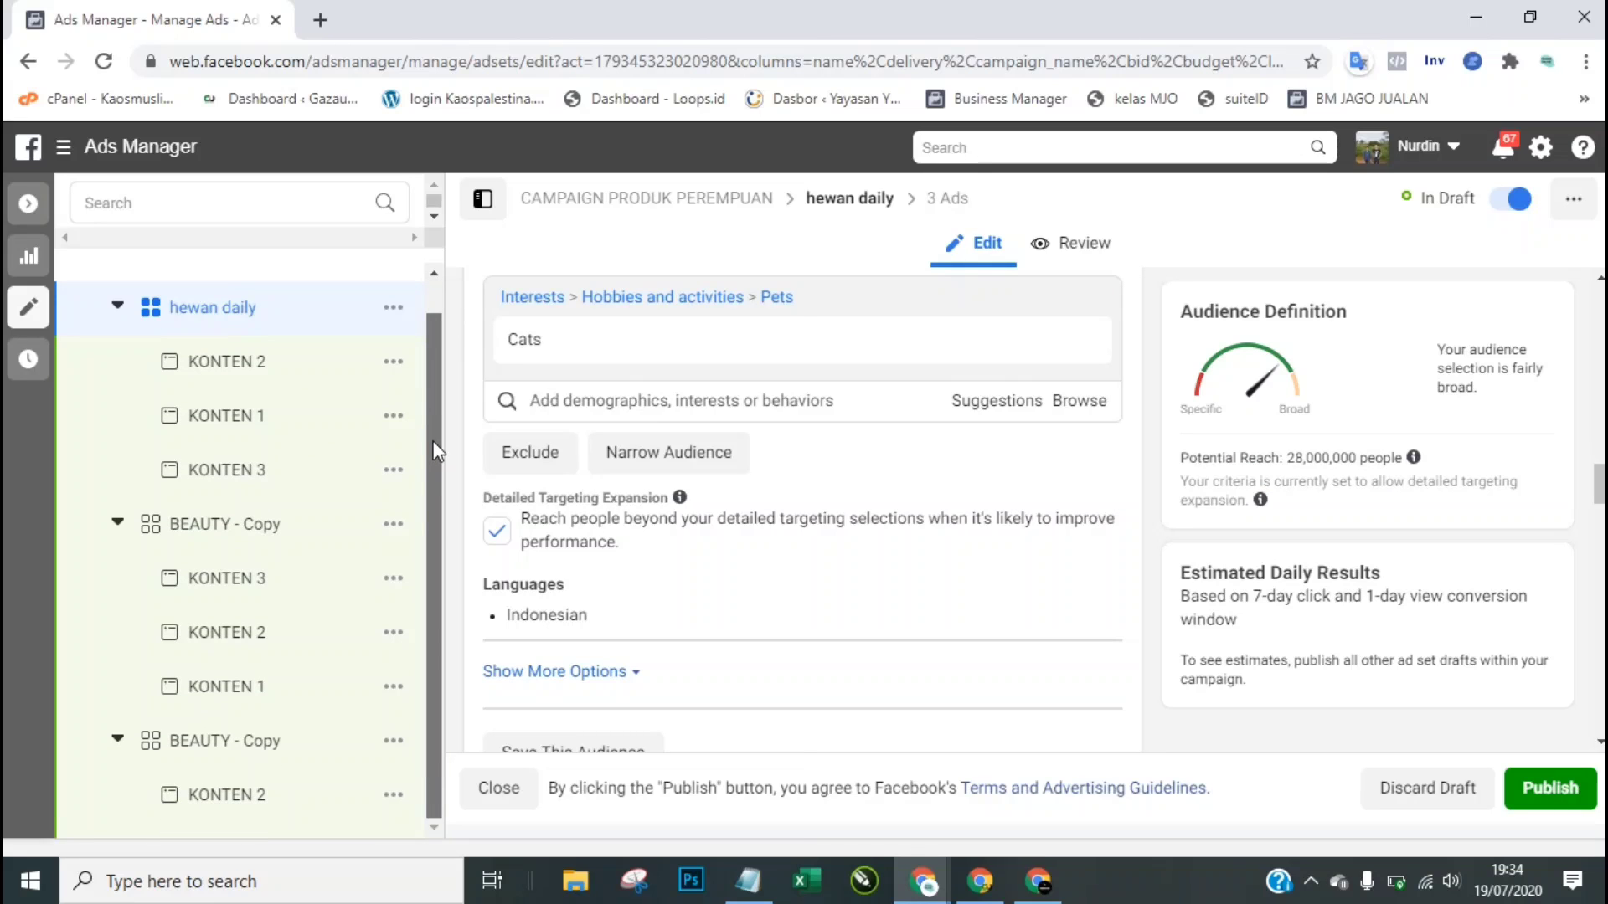
left_click(205, 528)
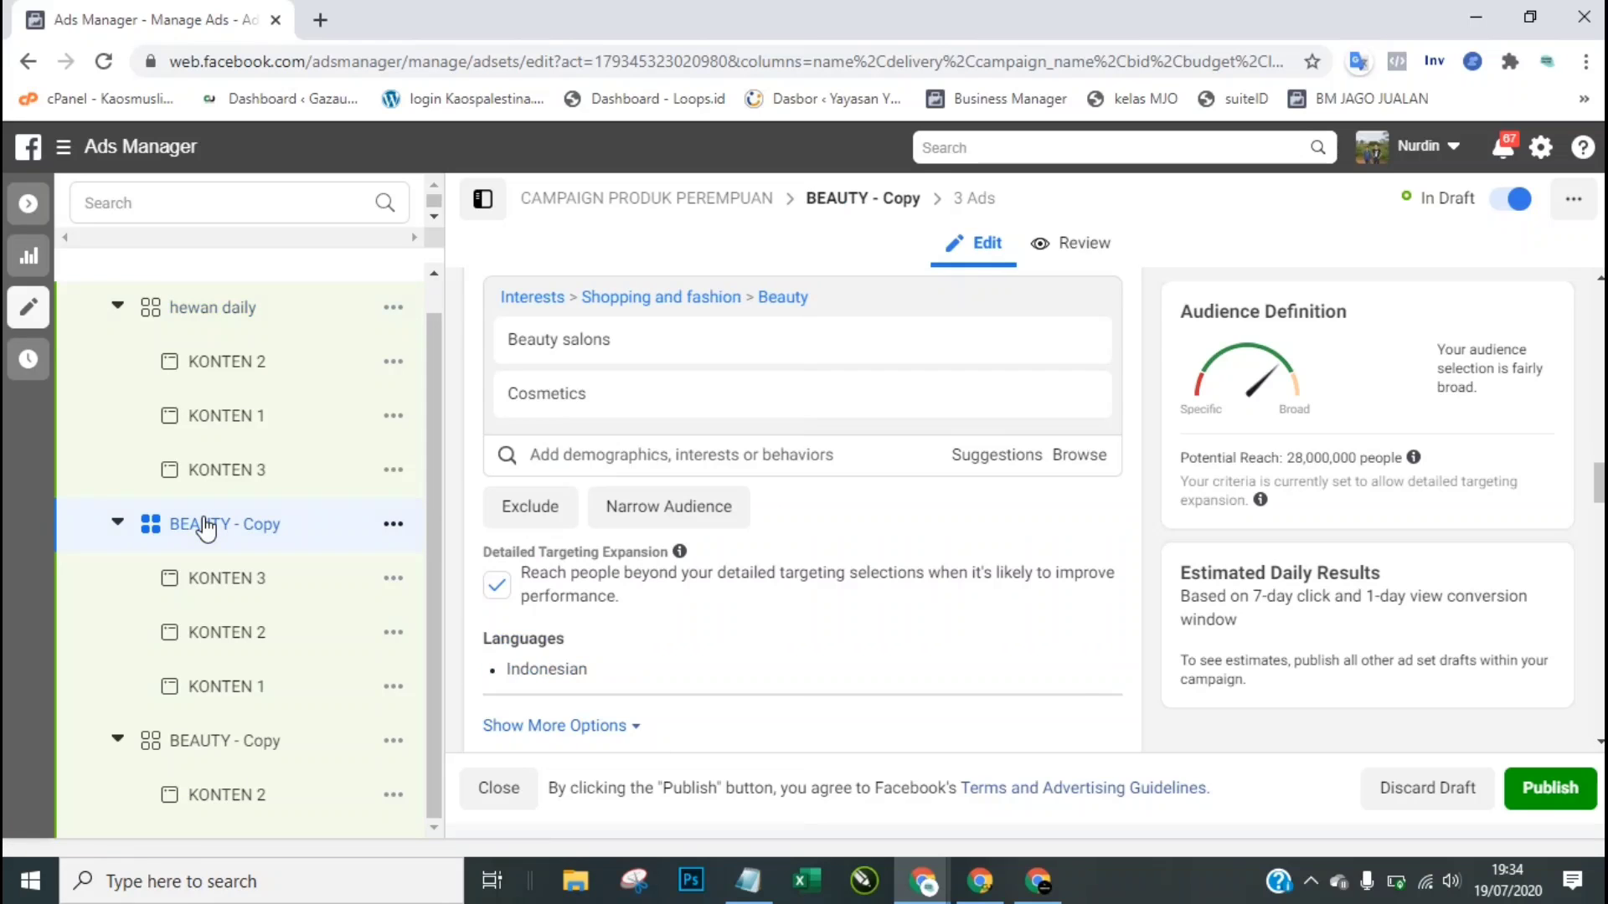
scroll(1088, 502, "up", 5)
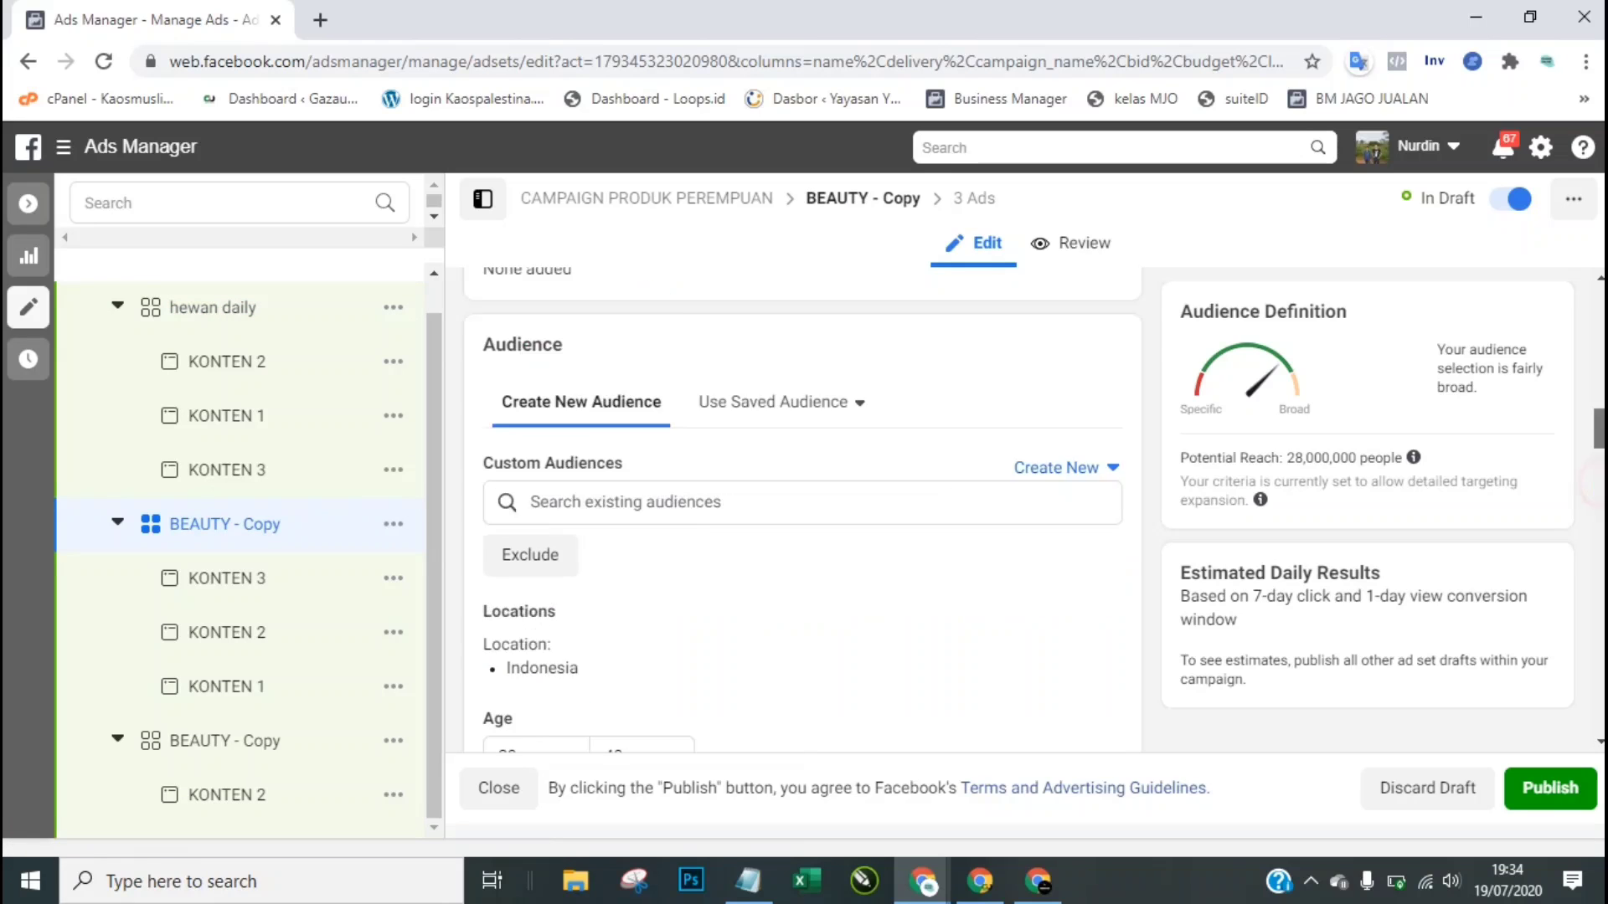
scroll(802, 511, "up", 5)
left_click(889, 377)
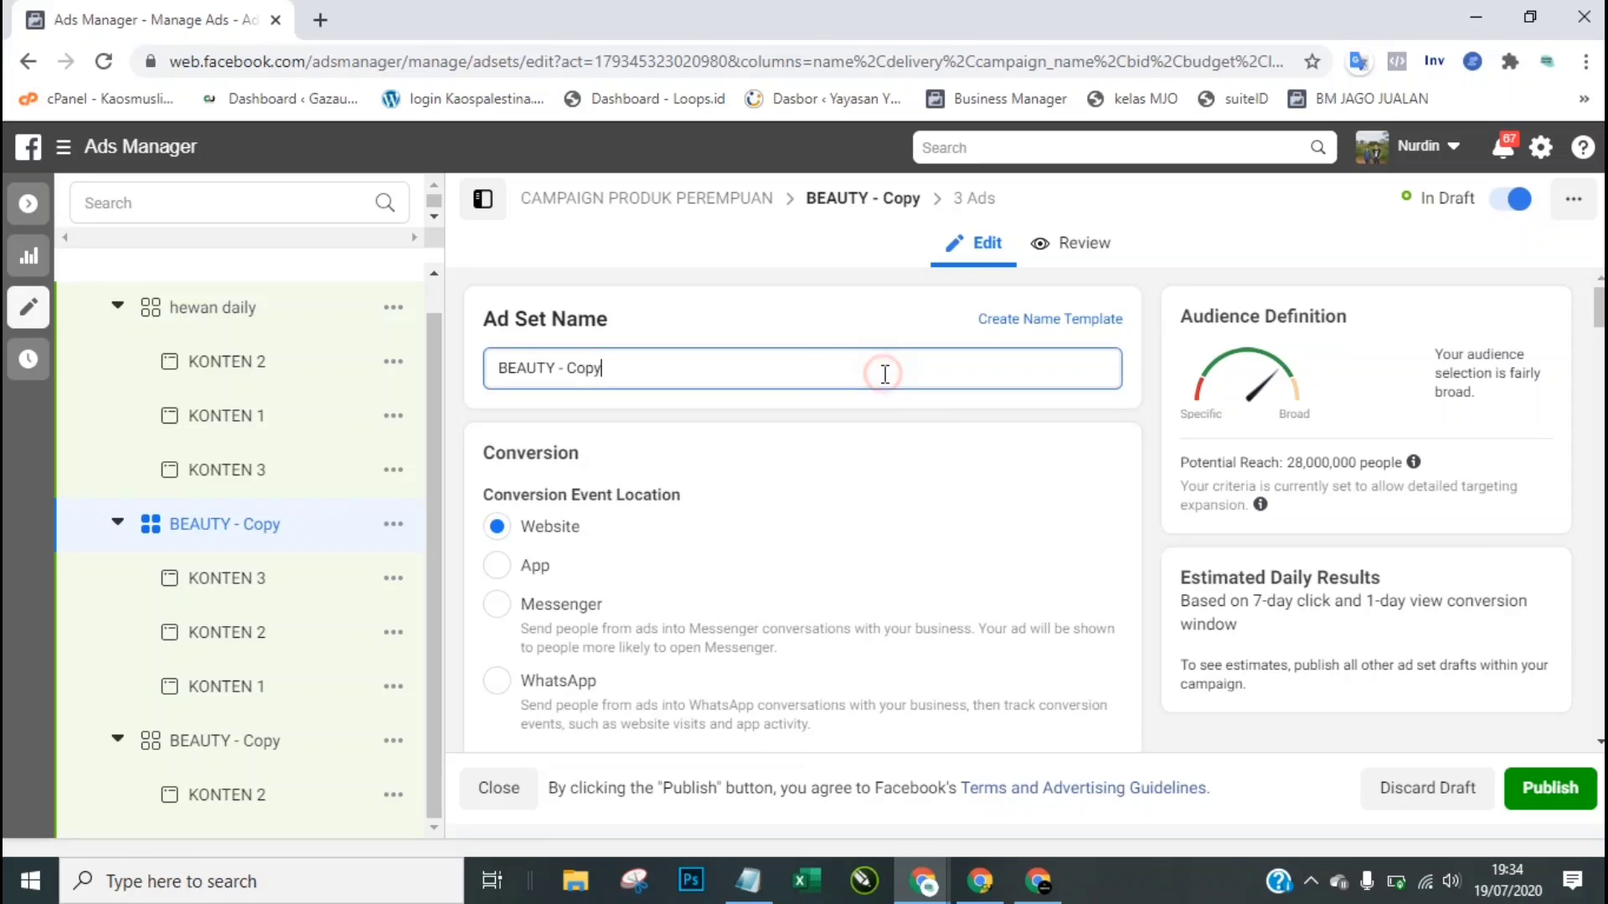
key("ctrl+a")
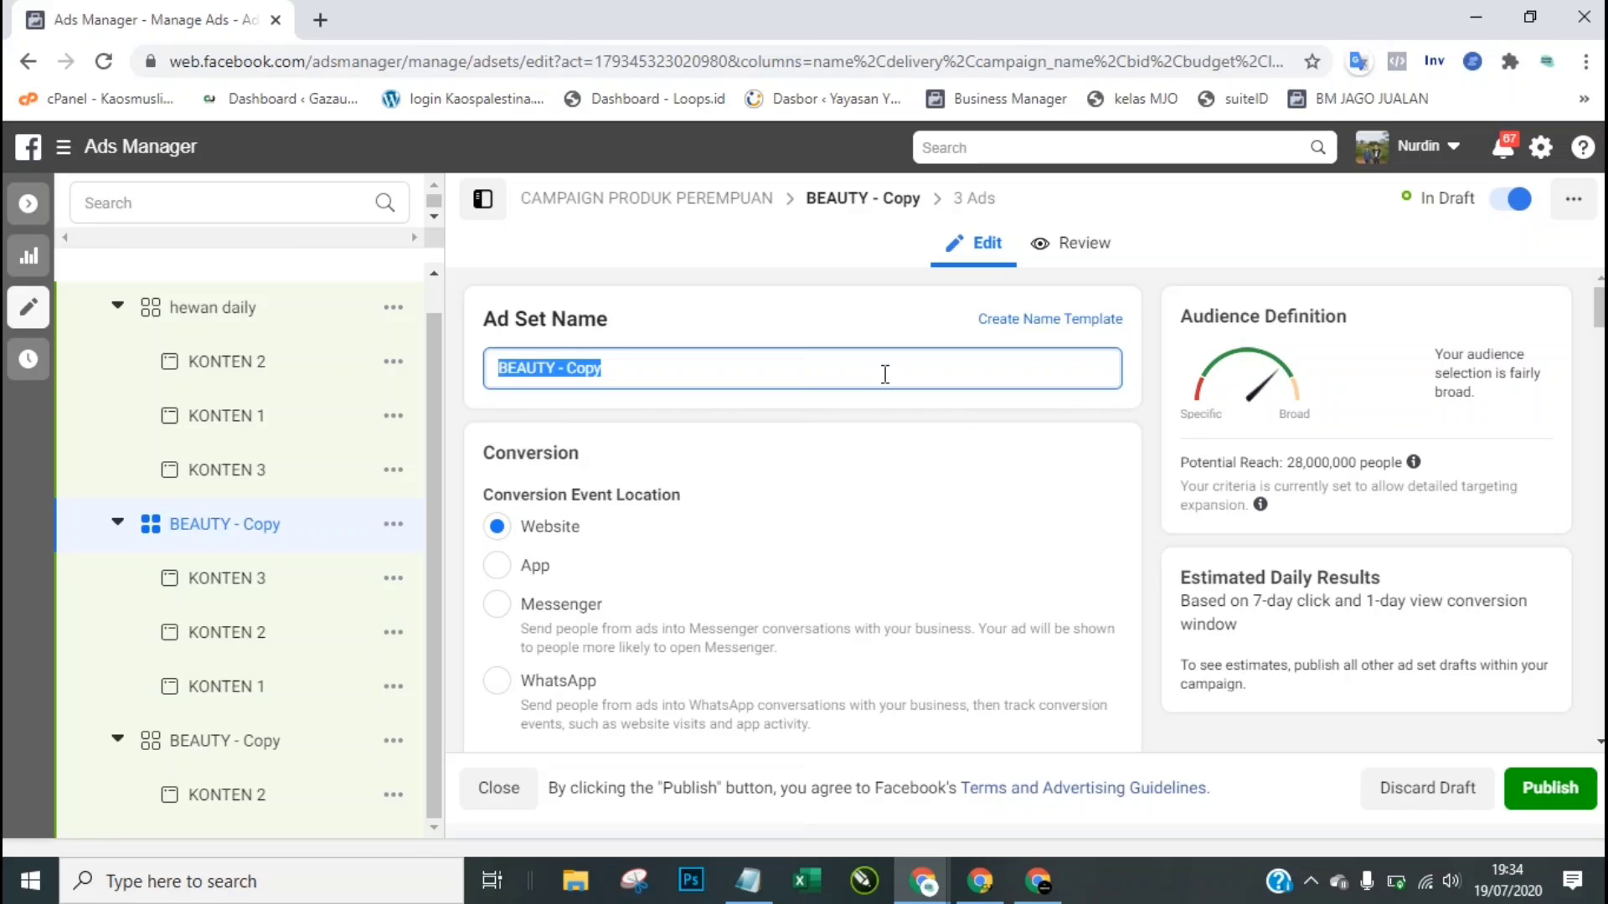
type("on")
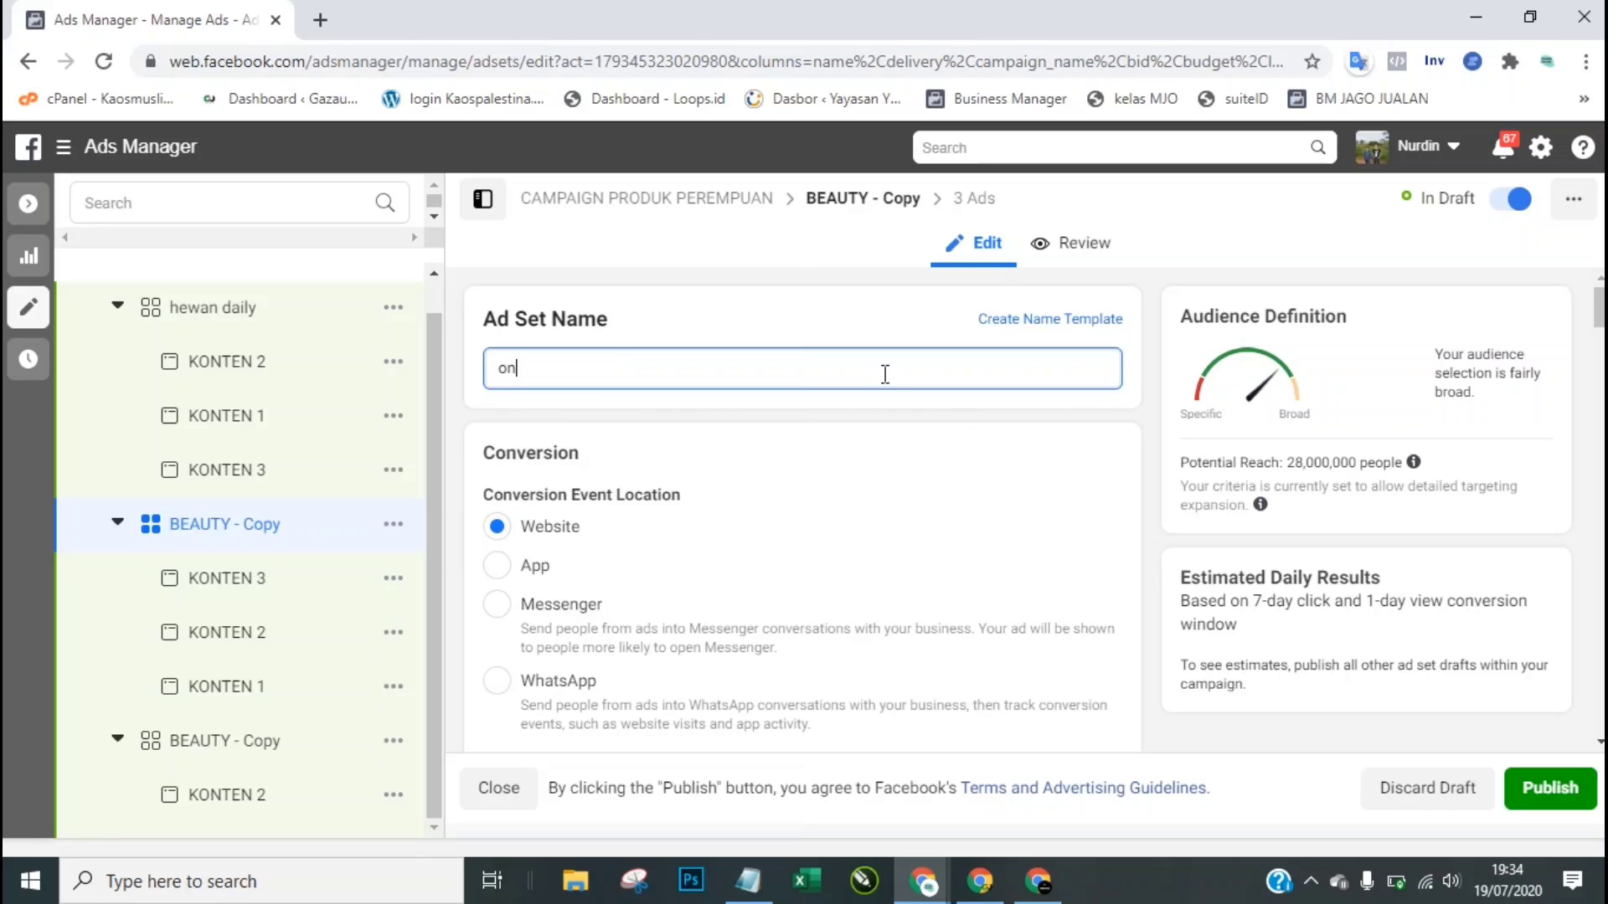
type("line shoping")
left_click(918, 414)
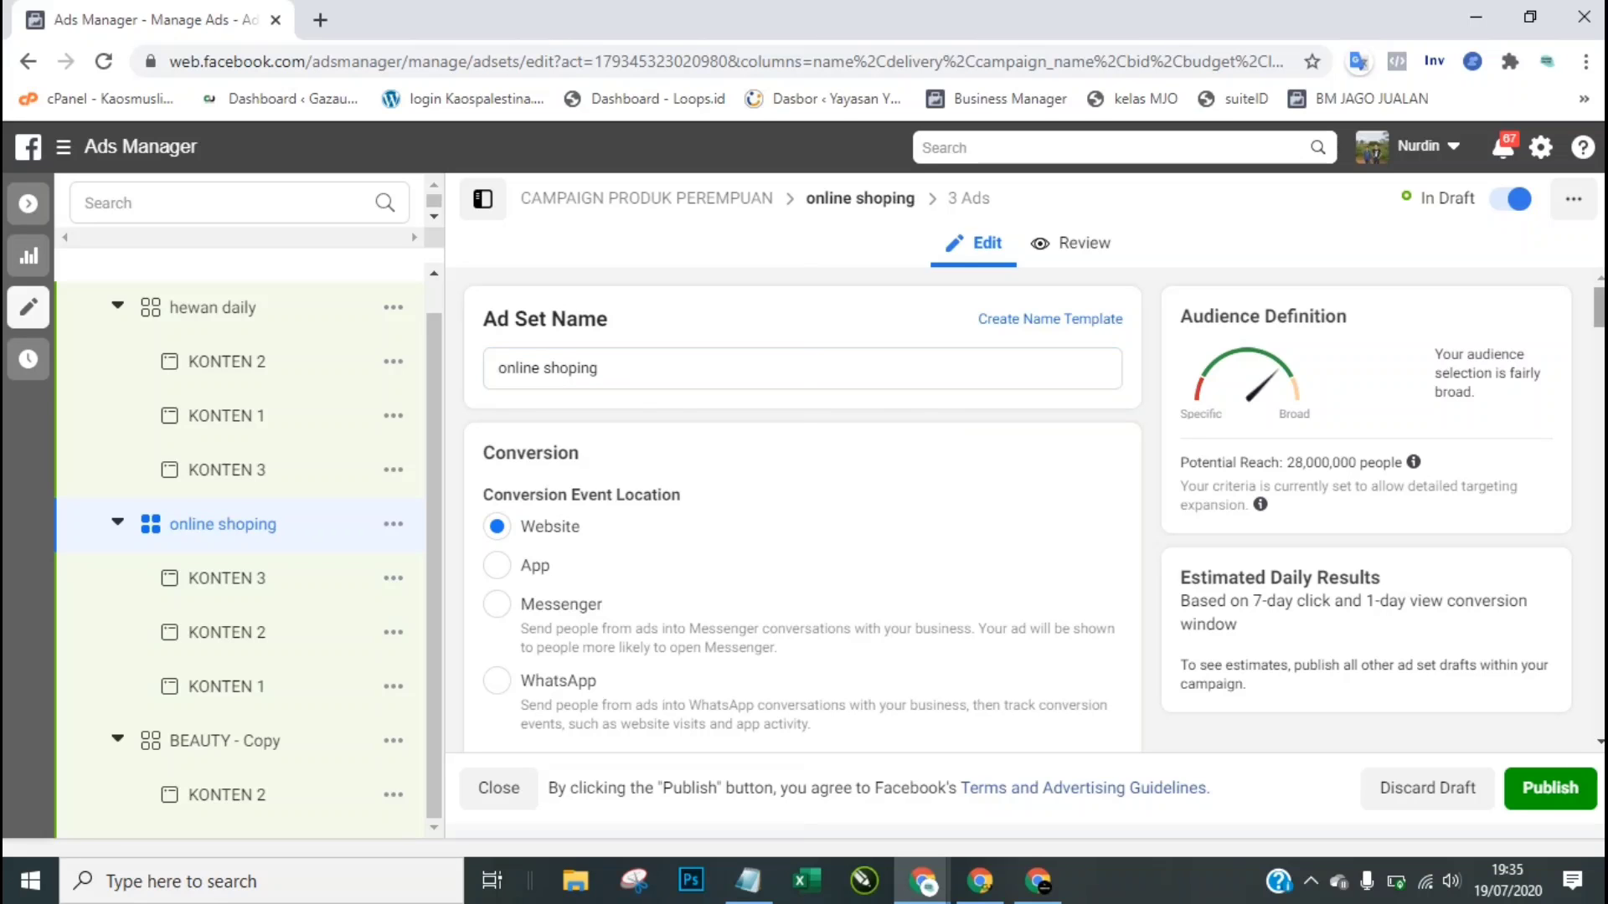
Step: Remove the whole Beauty interest group, with Beauty salons and Cosmetics, from the detailed targeting of the online shoping ad set
scroll(918, 414, "down", 1)
scroll(802, 511, "down", 5)
scroll(802, 510, "down", 10)
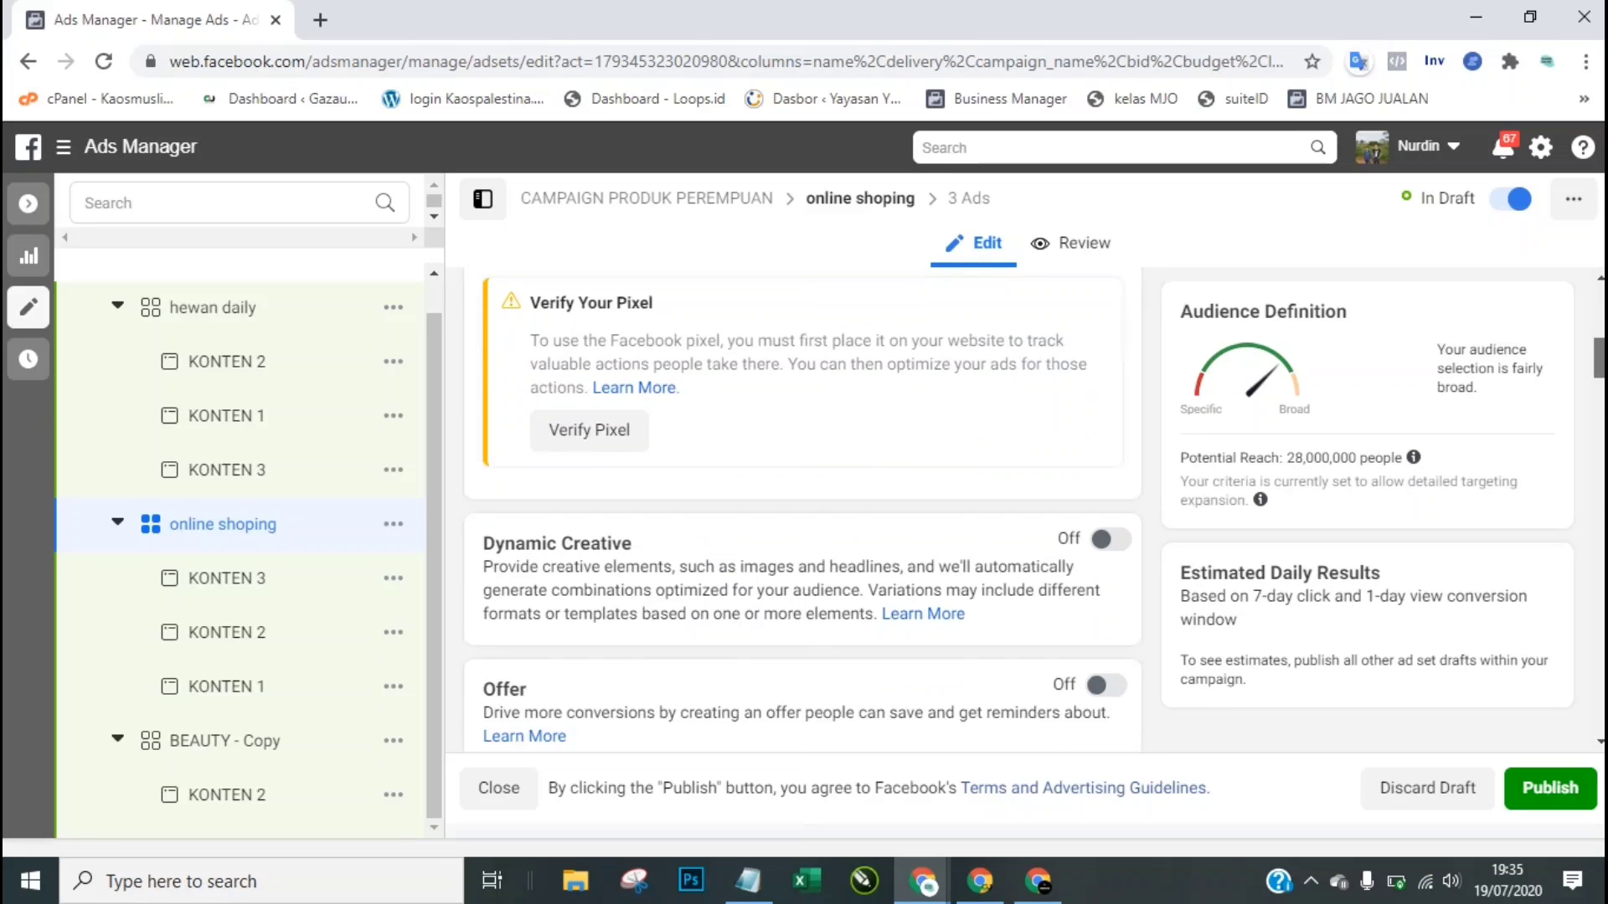
scroll(1044, 471, "down", 6)
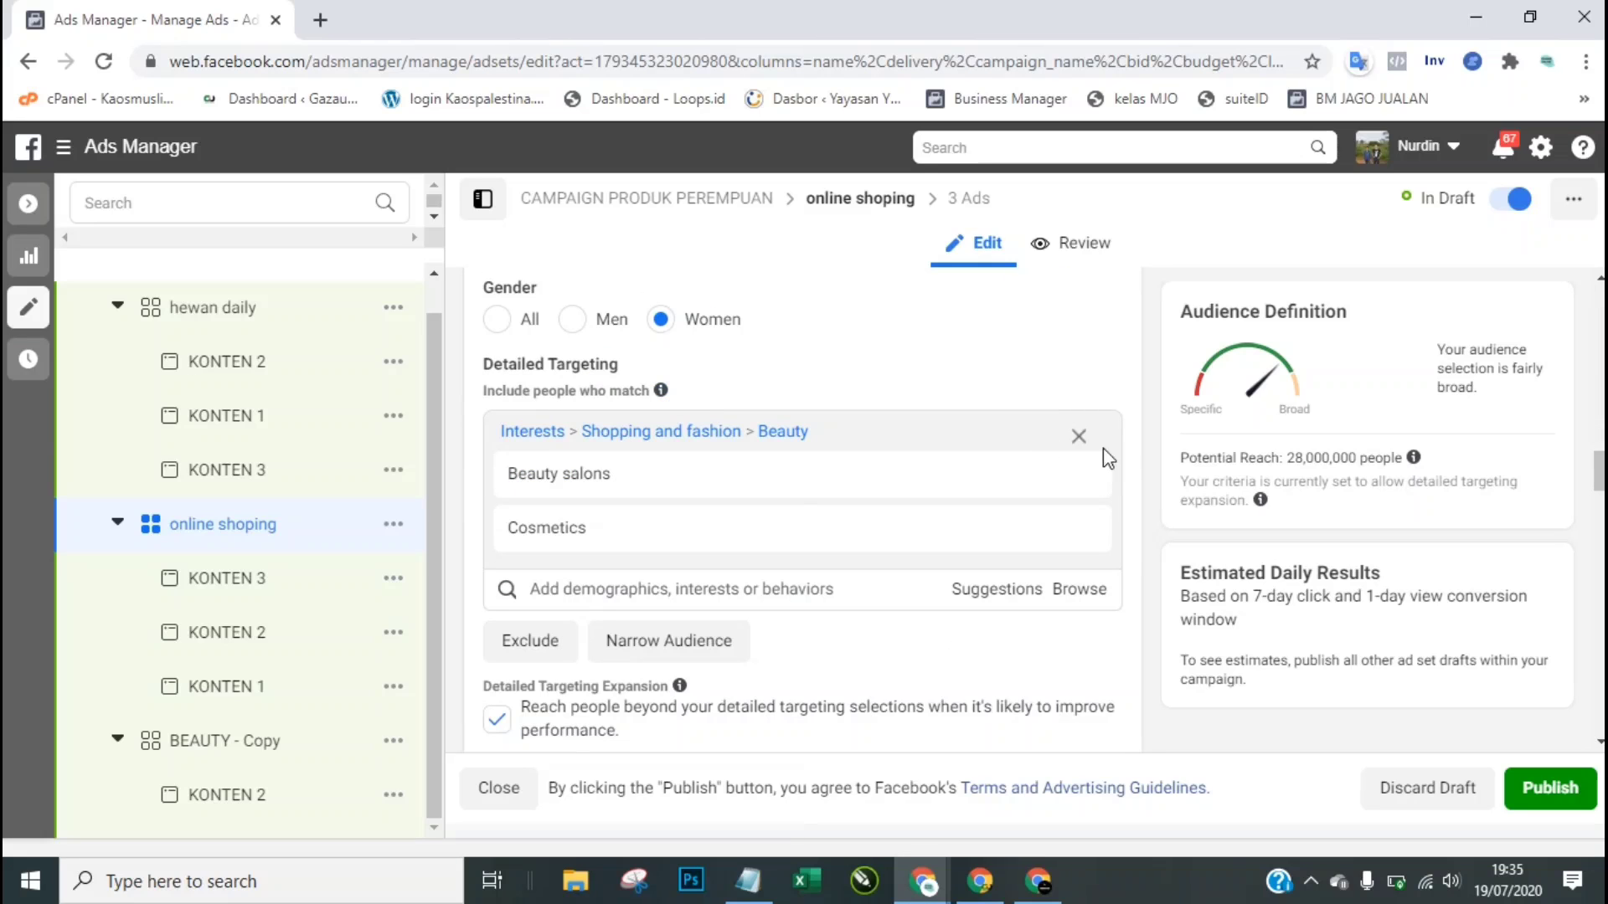
left_click(1079, 436)
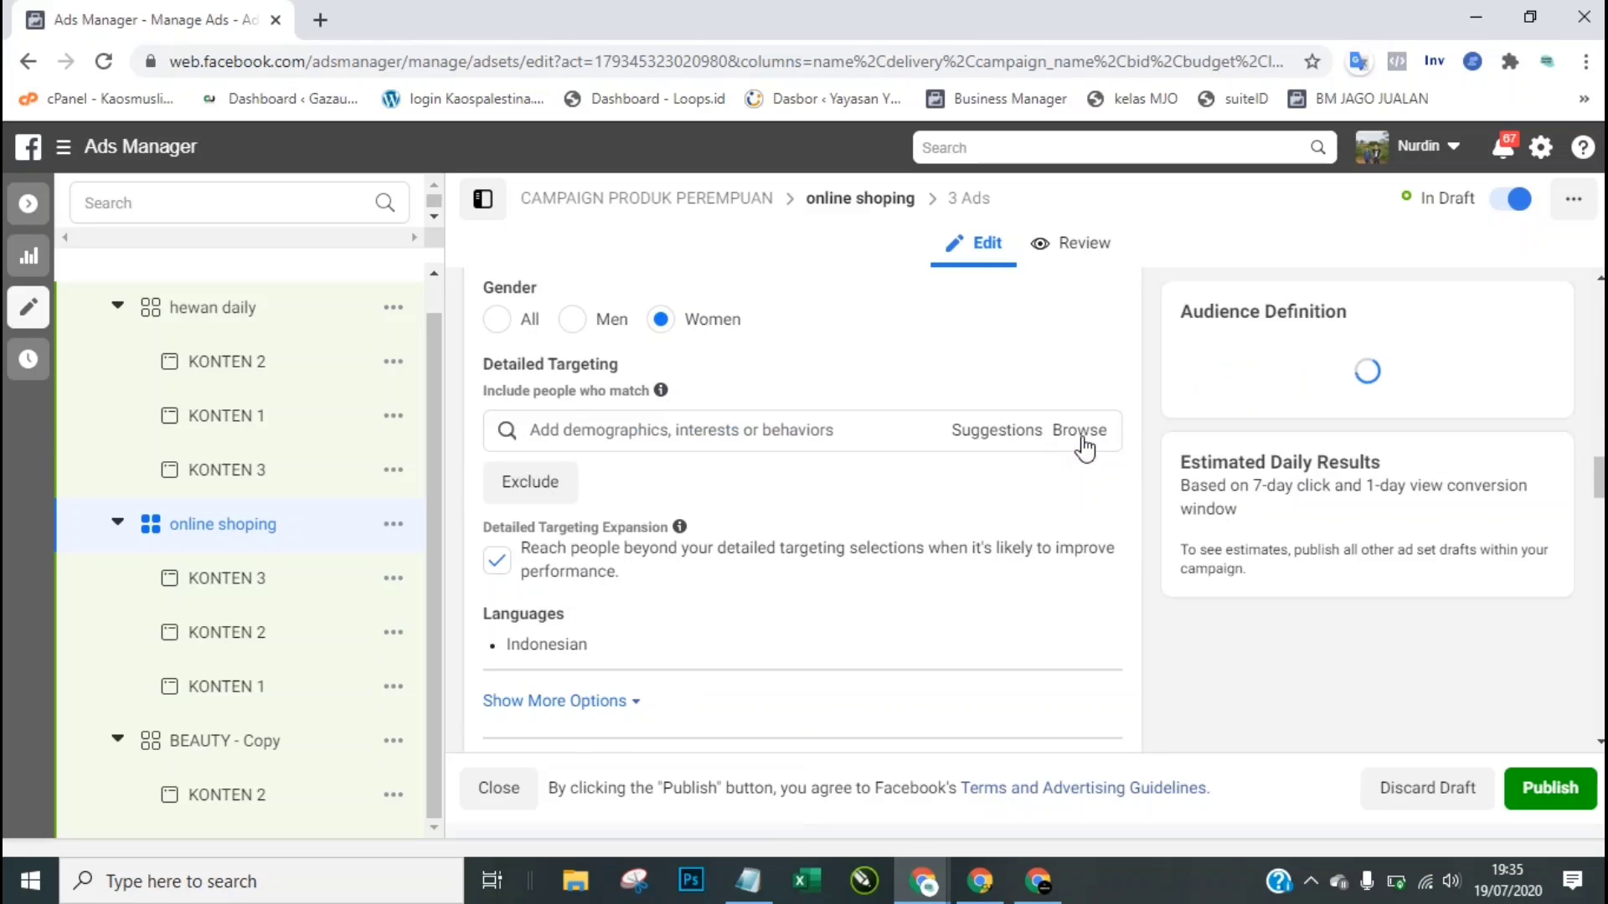
left_click(796, 436)
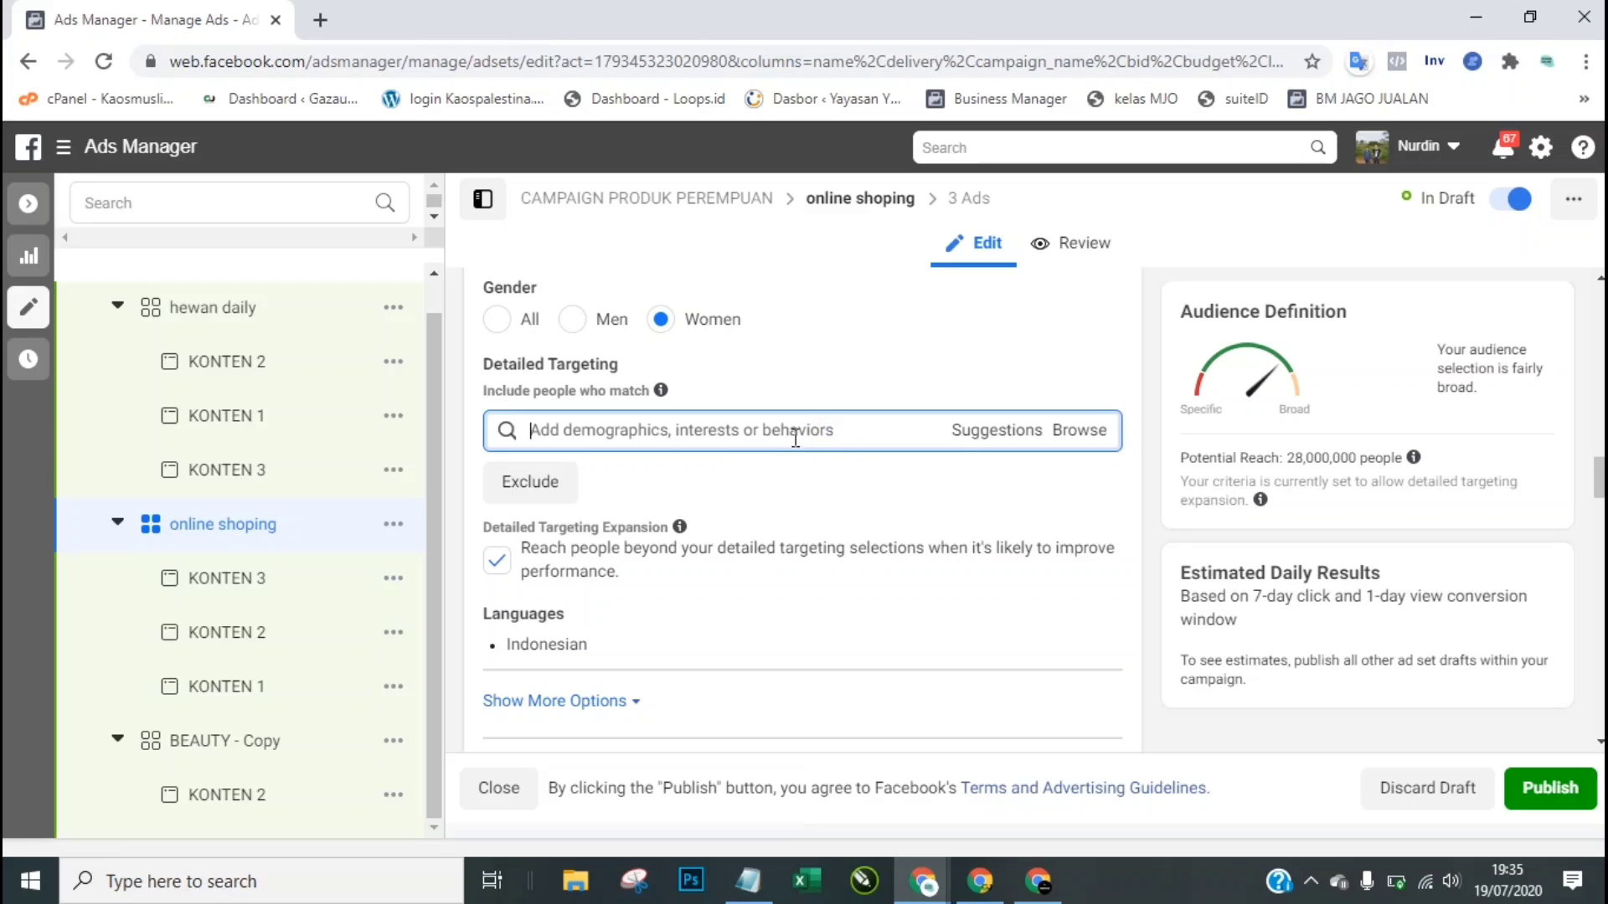
type("engan")
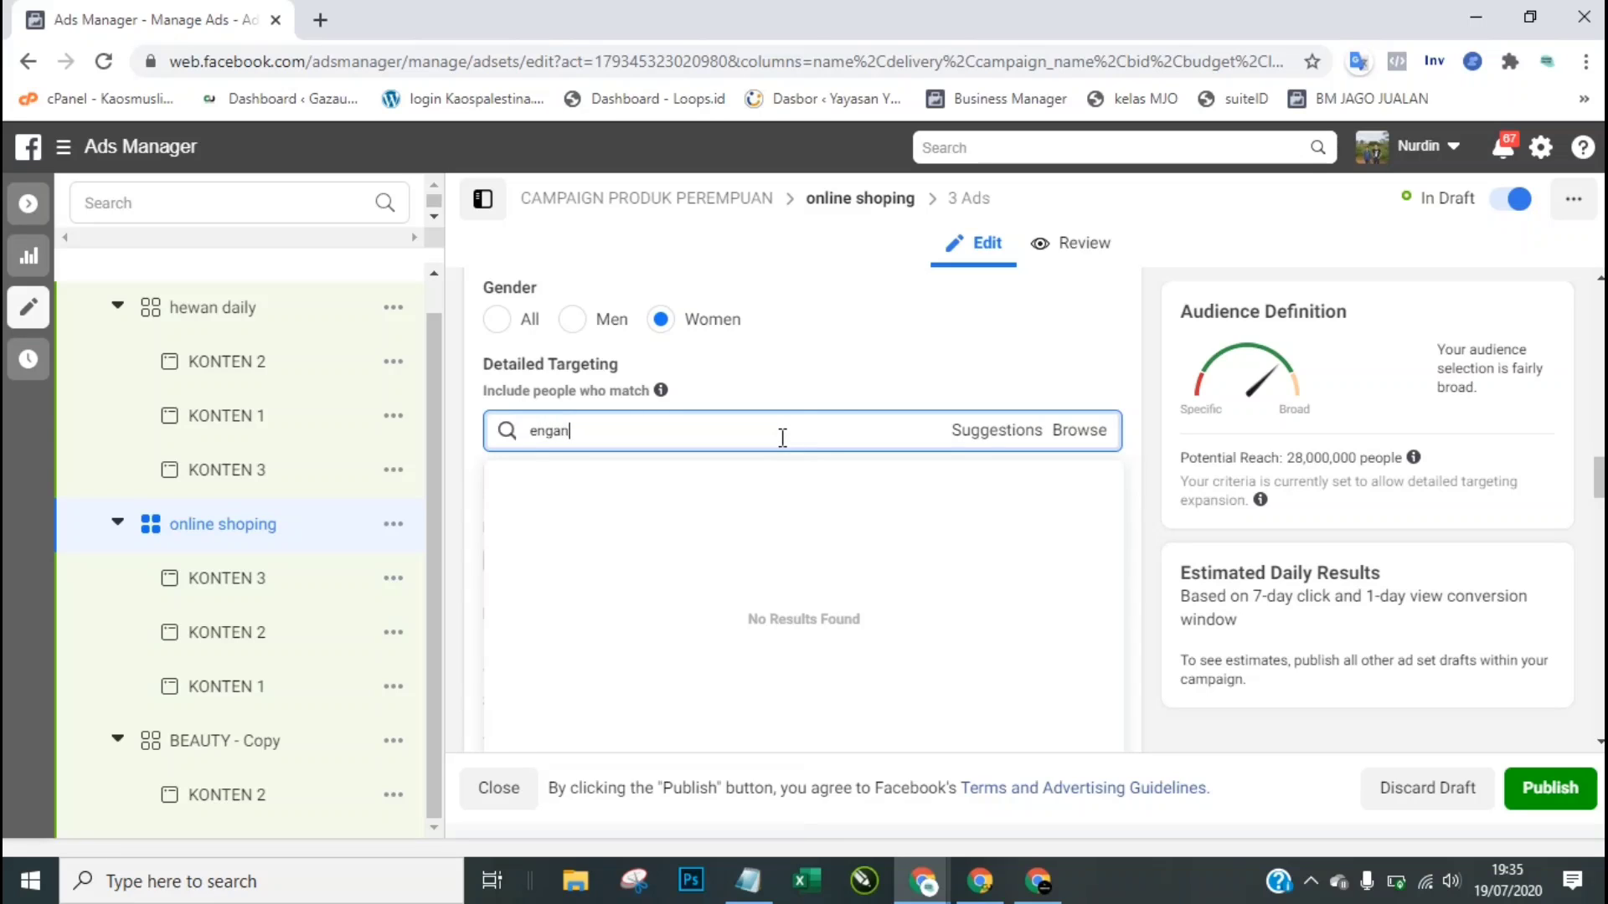
type("geedf")
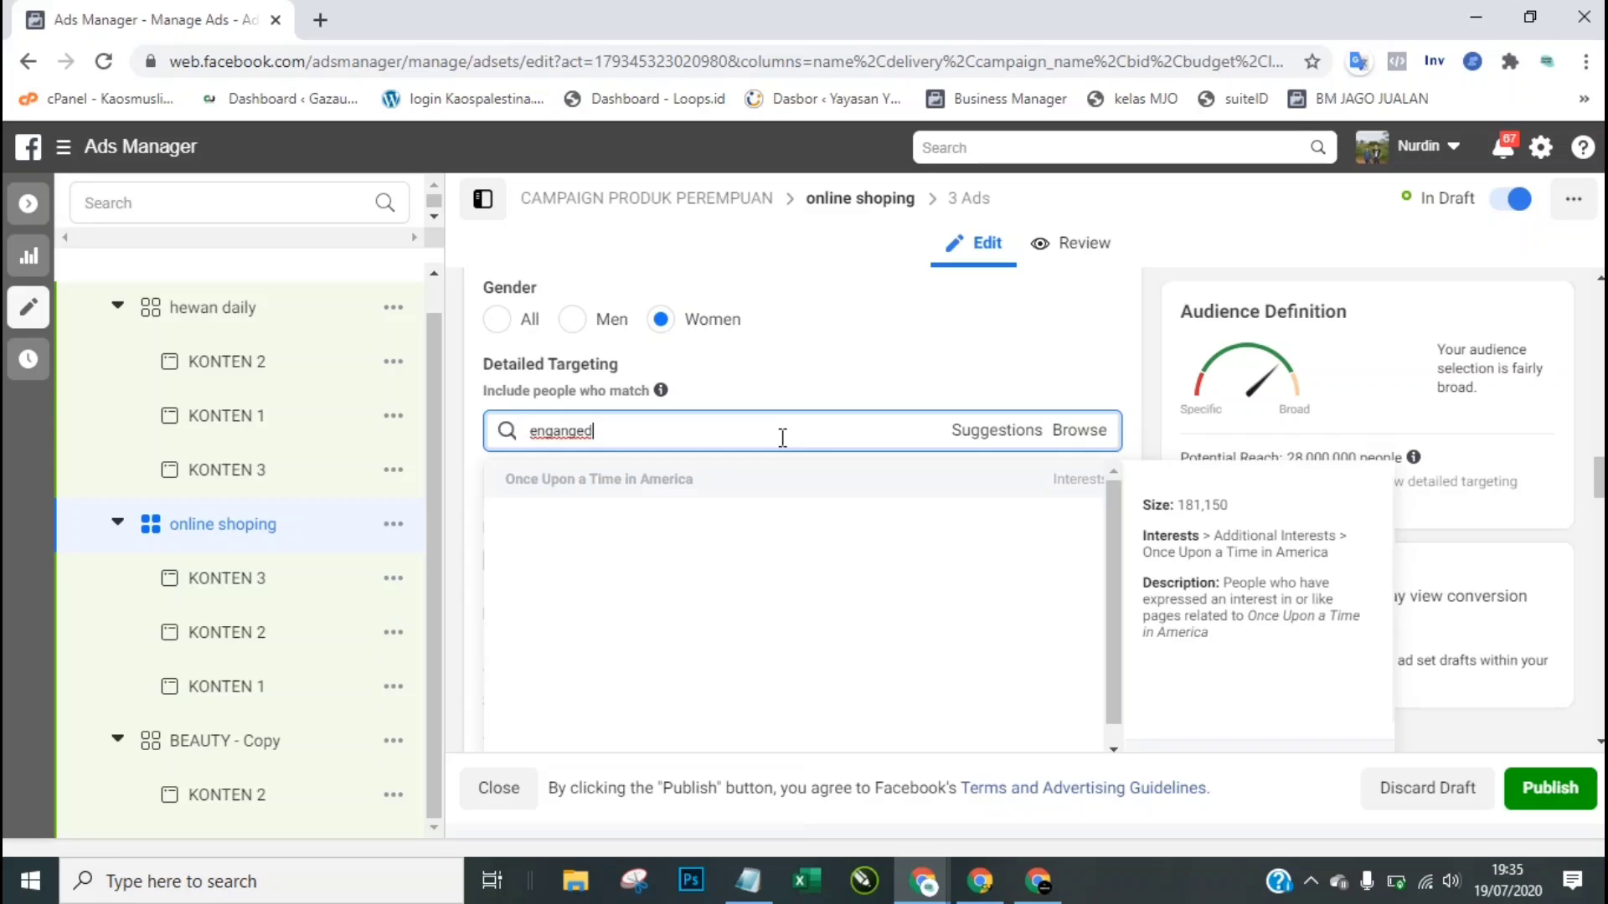
key("ctrl+a")
key("BackSpace")
Step: Search the detailed targeting for shop and add the Engaged Shoppers behavior to the online shoping ad set
type("shop")
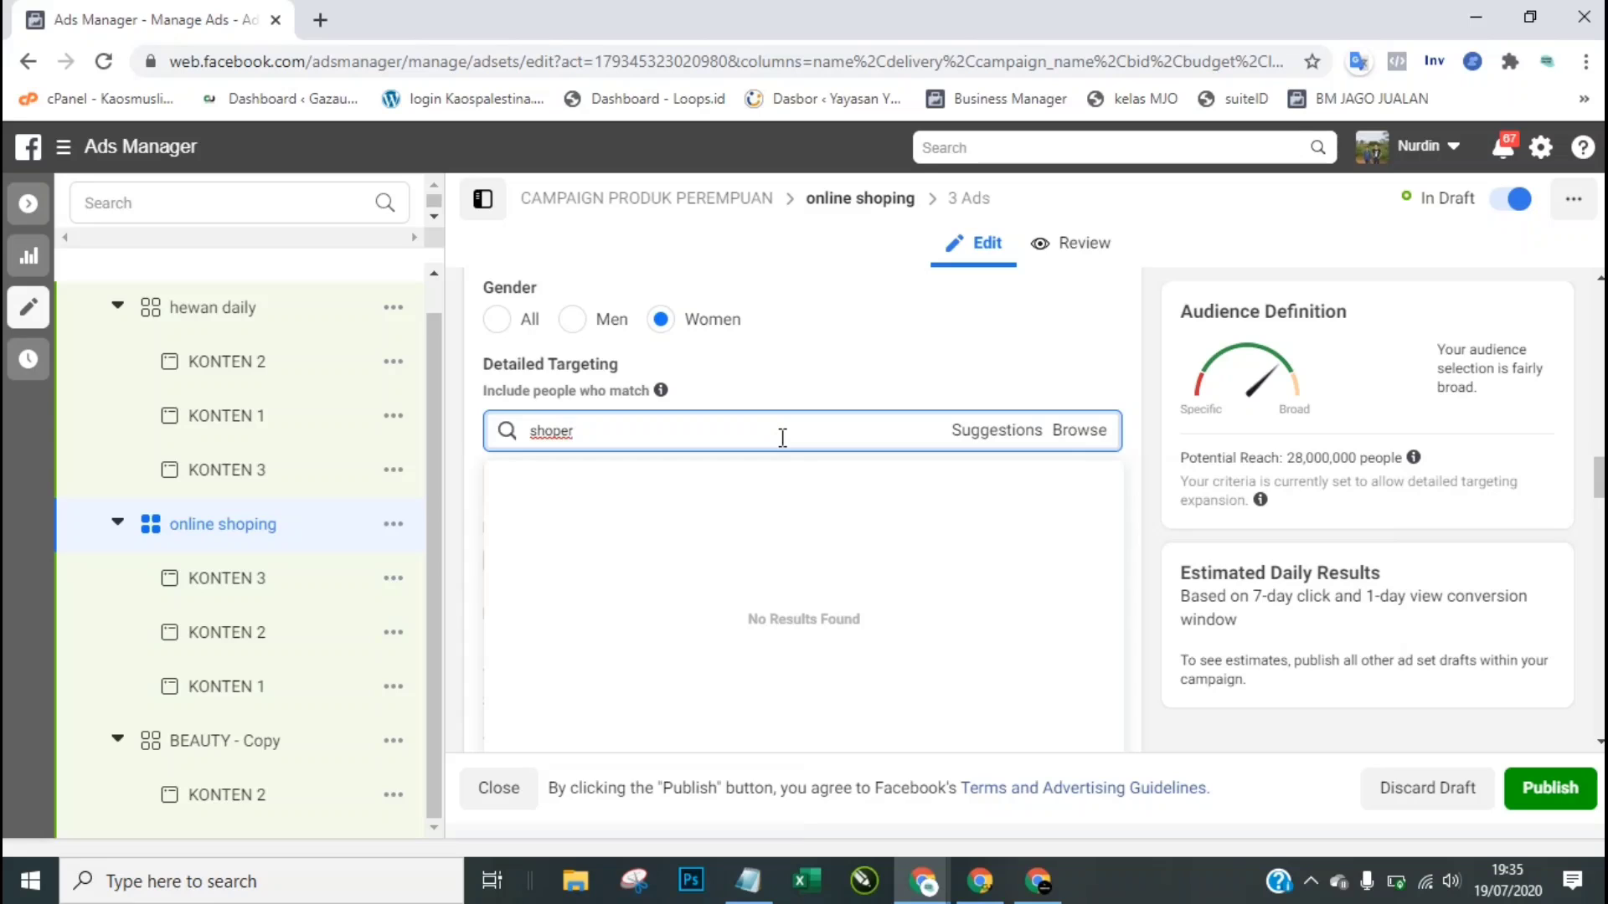
key("BackSpace")
key("BackSpace")
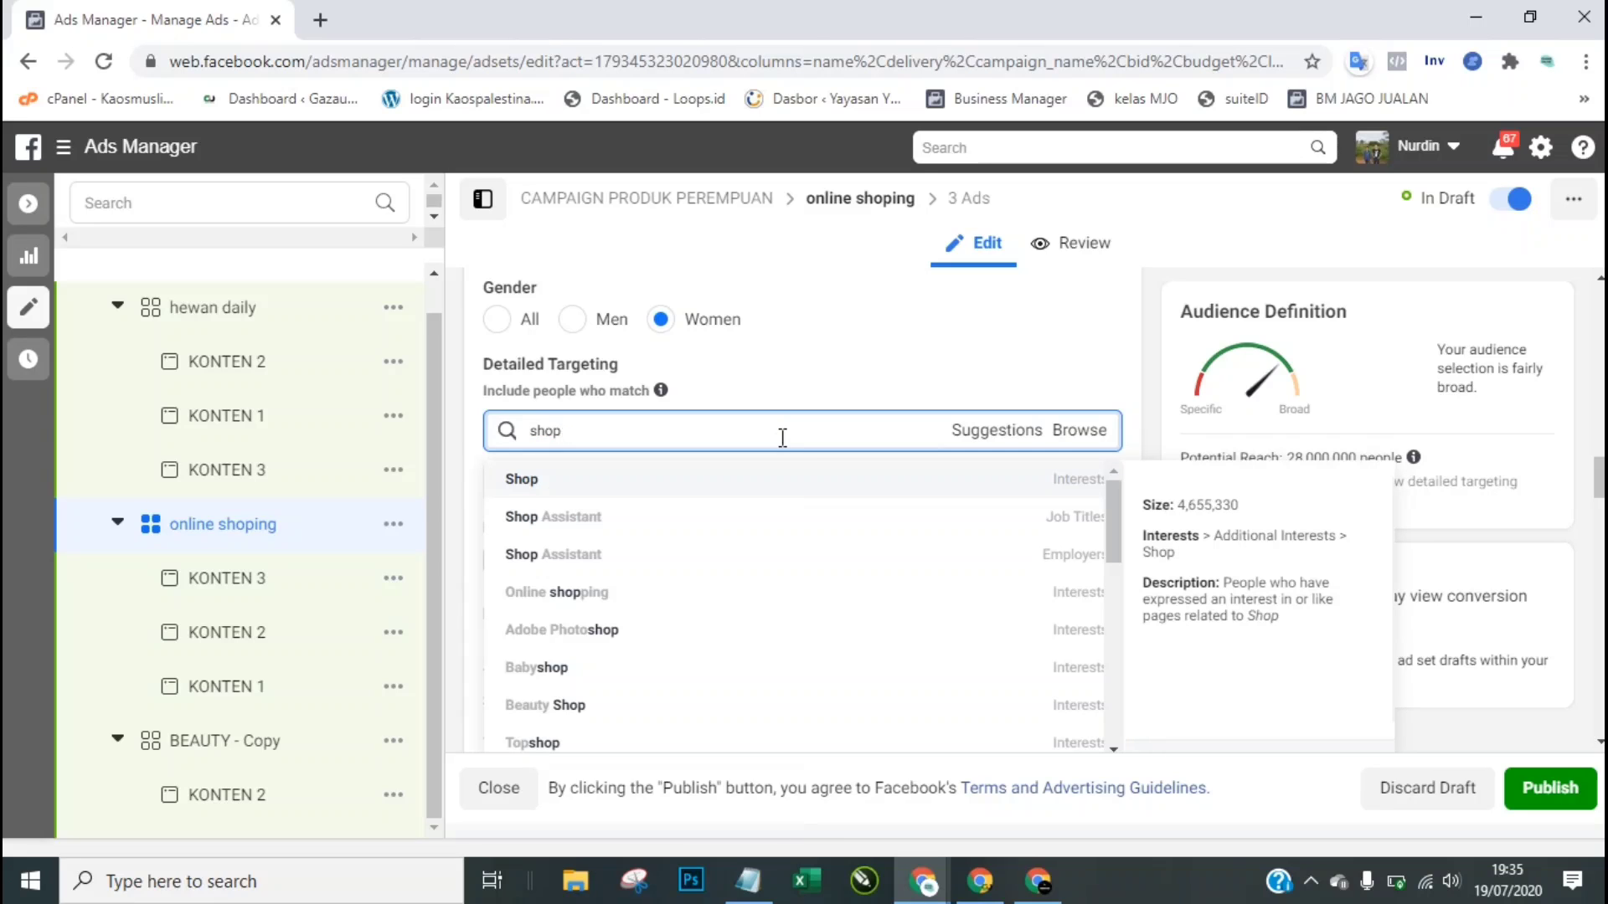
scroll(1114, 543, "down", 1)
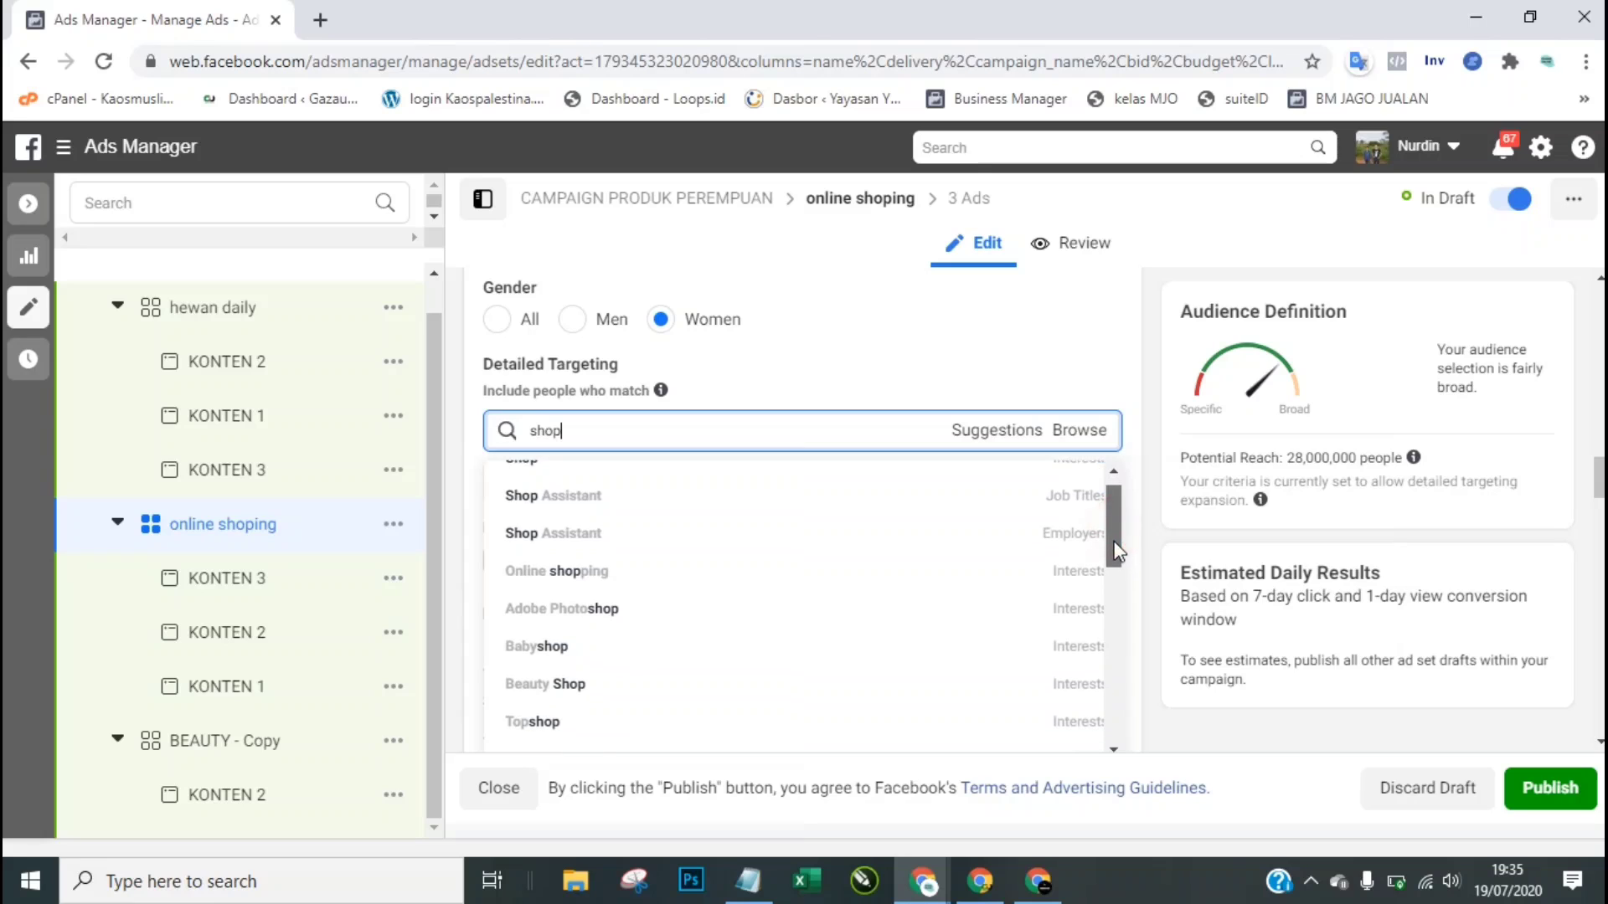
left_click_drag(1114, 551, 1132, 711)
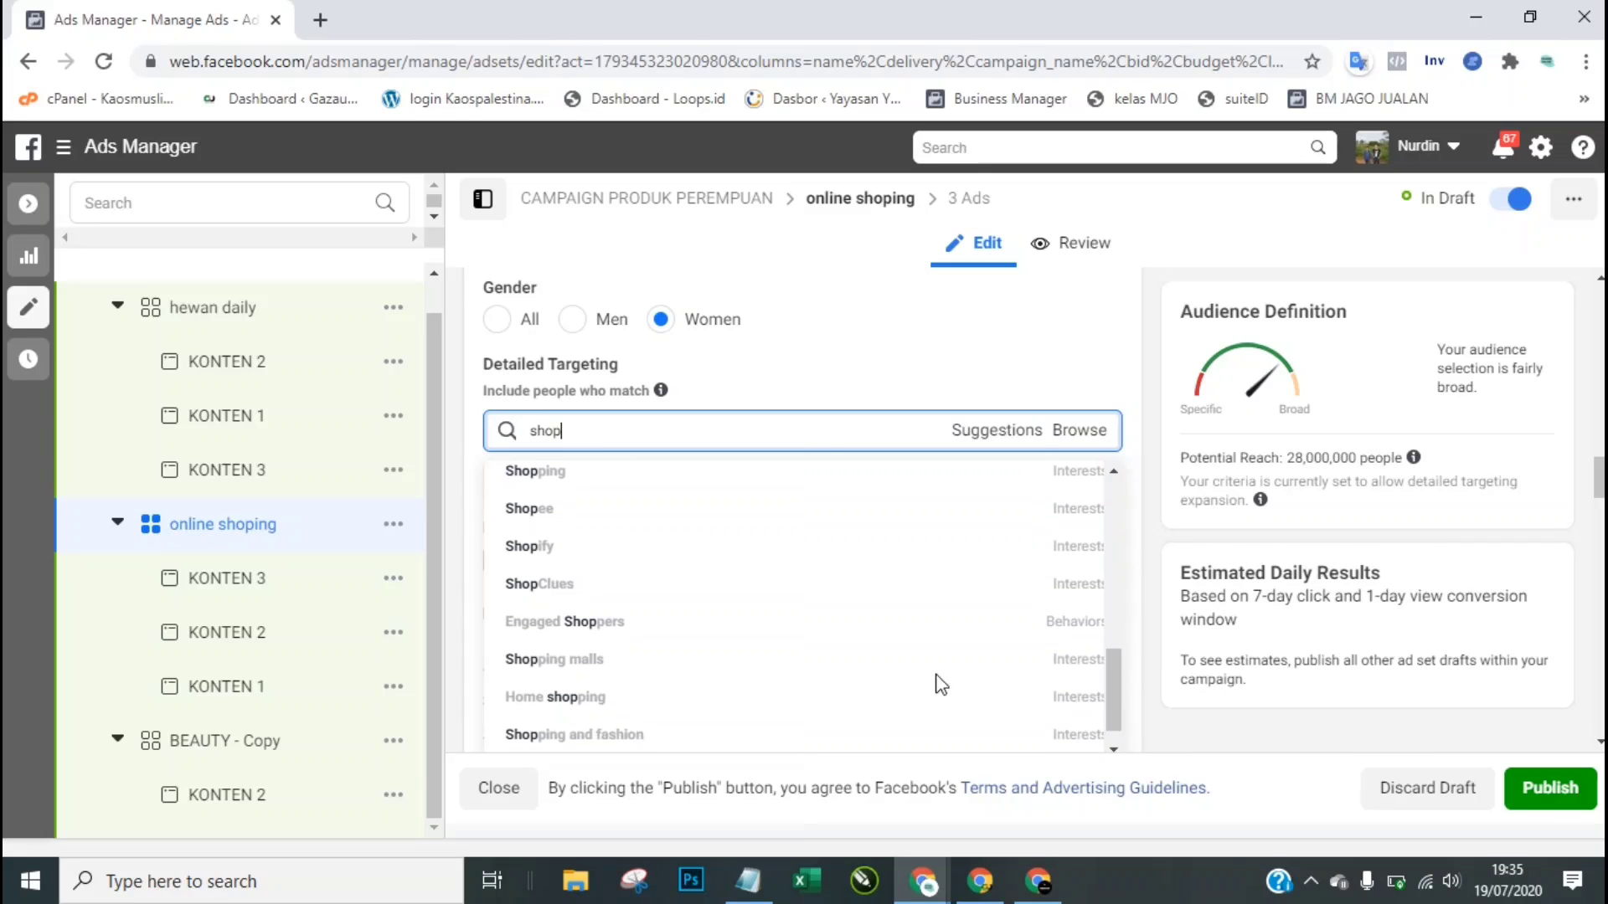
left_click(640, 620)
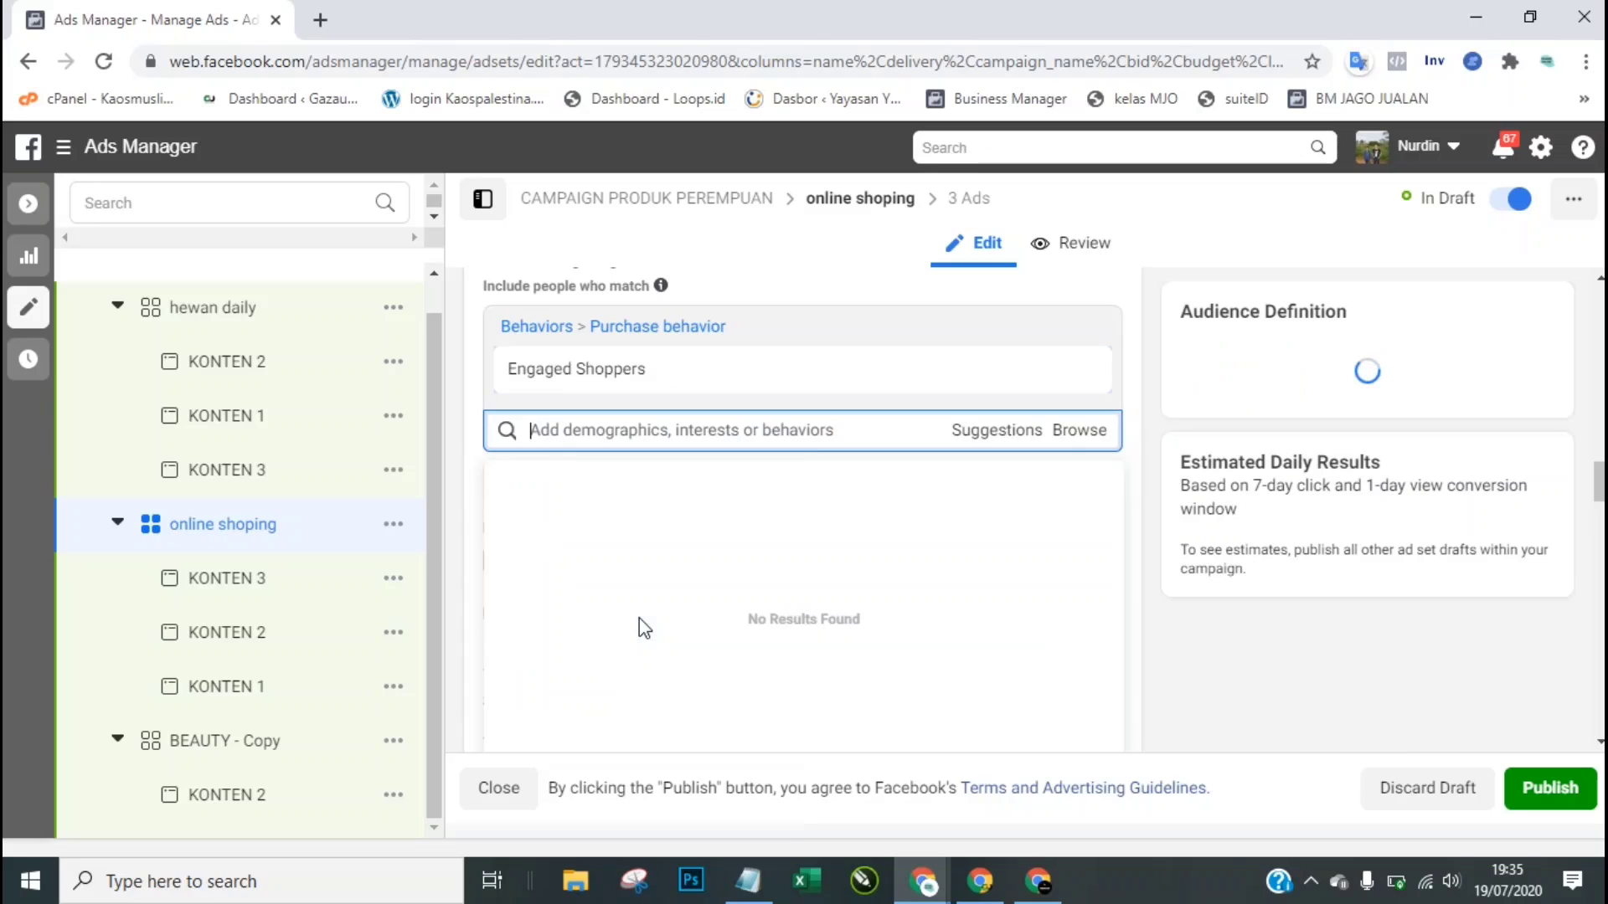
left_click(478, 430)
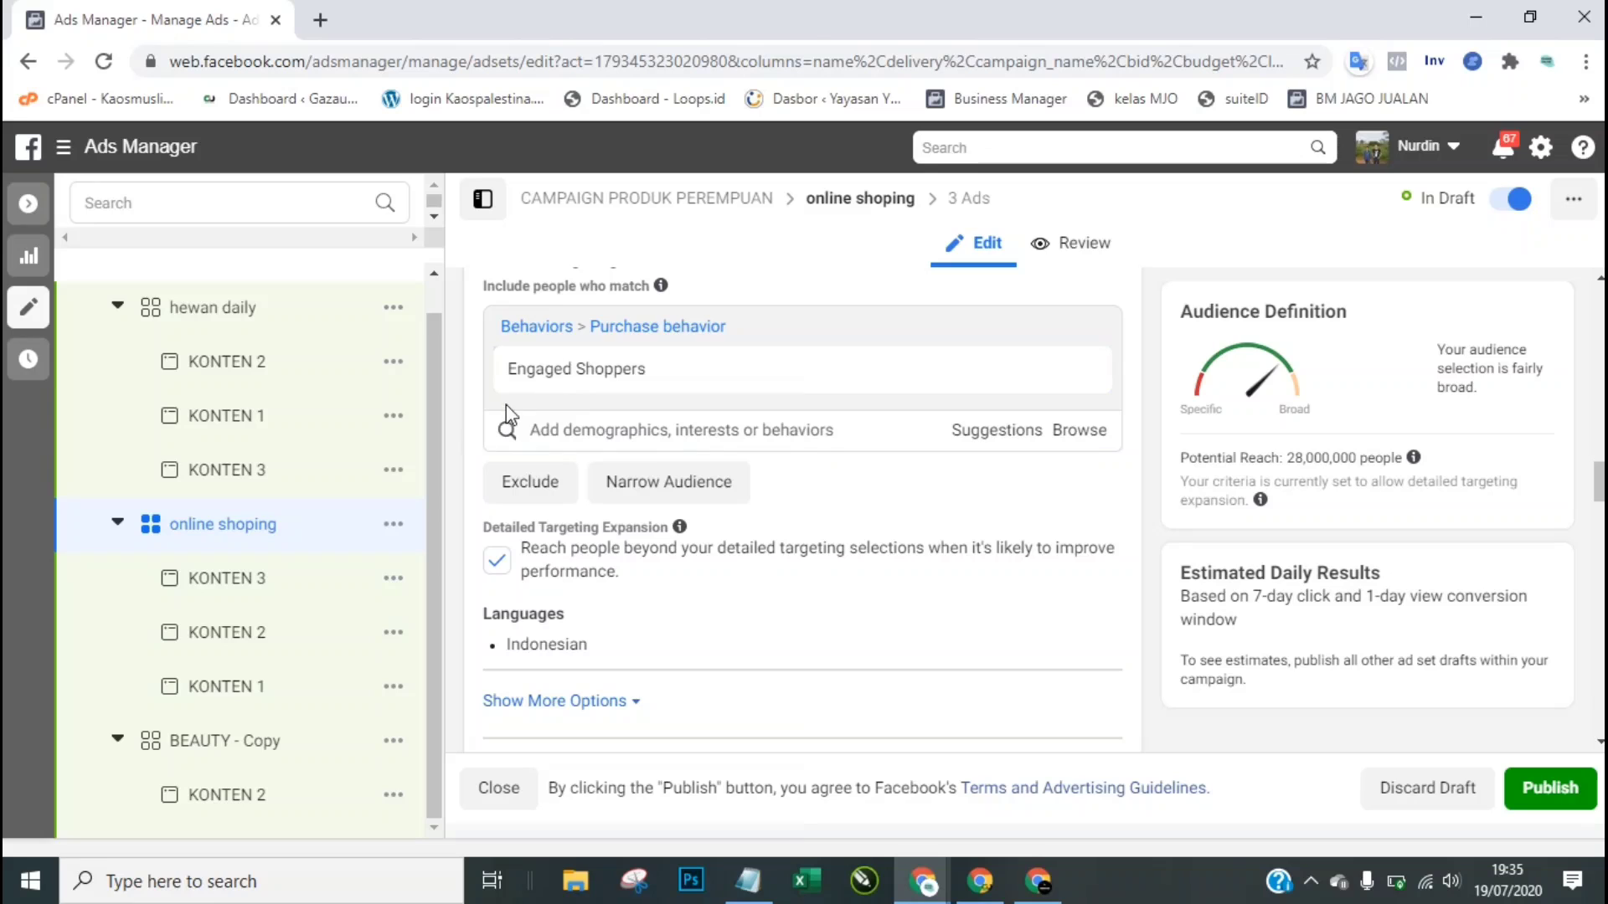
Step: Open the remaining BEAUTY - Copy ad set and clear its name
mouse_move(570, 370)
scroll(803, 502, "up", 10)
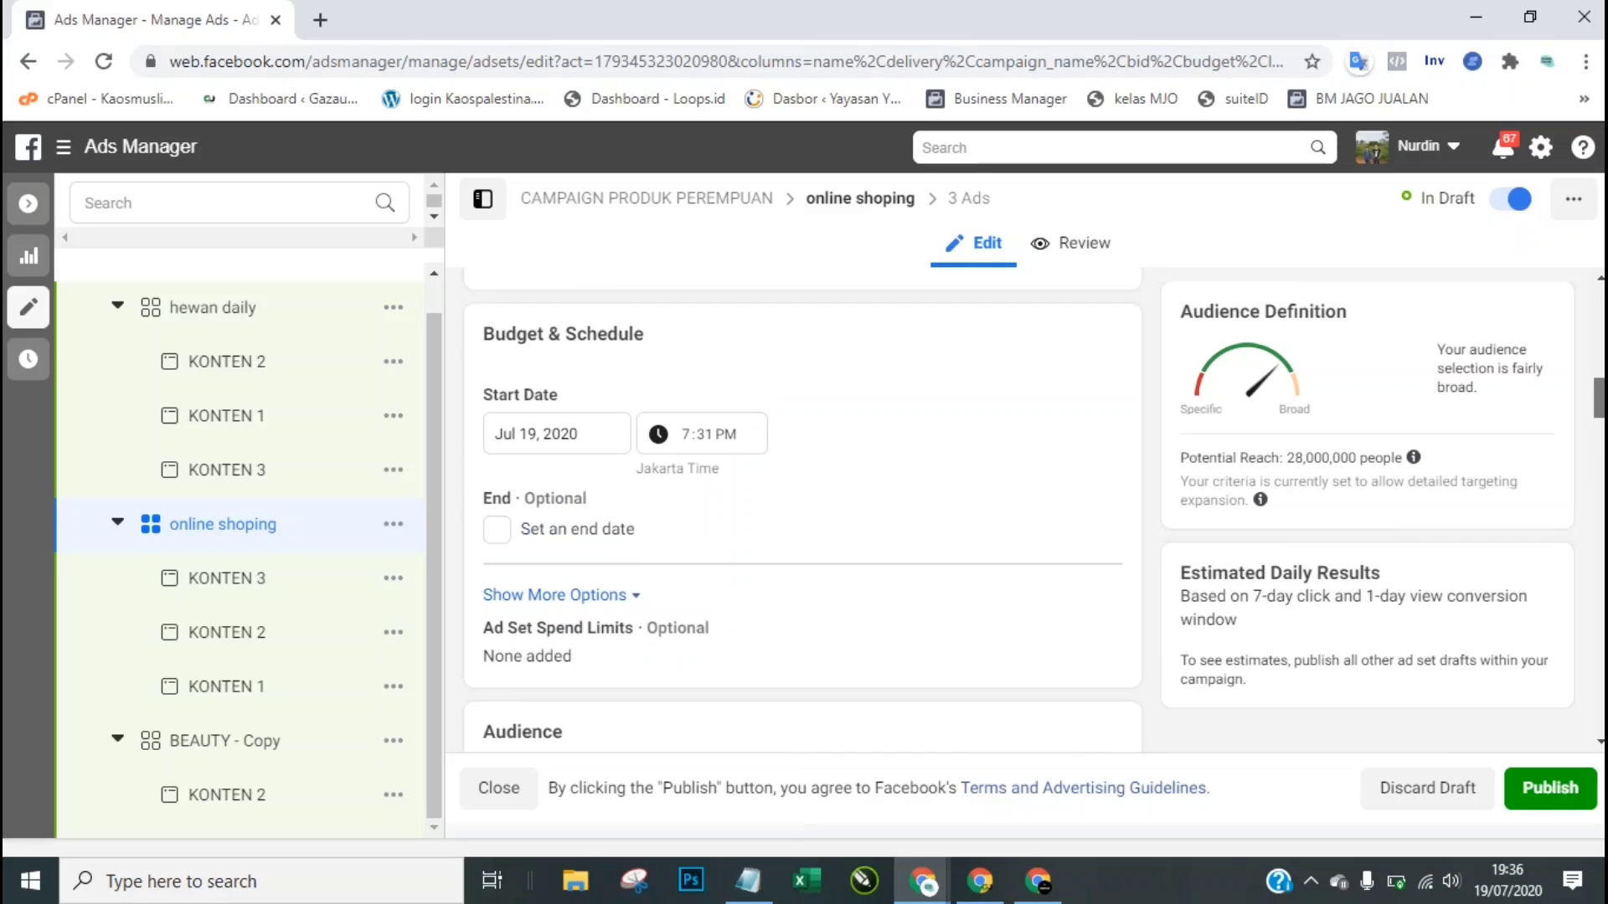
scroll(804, 435, "up", 5)
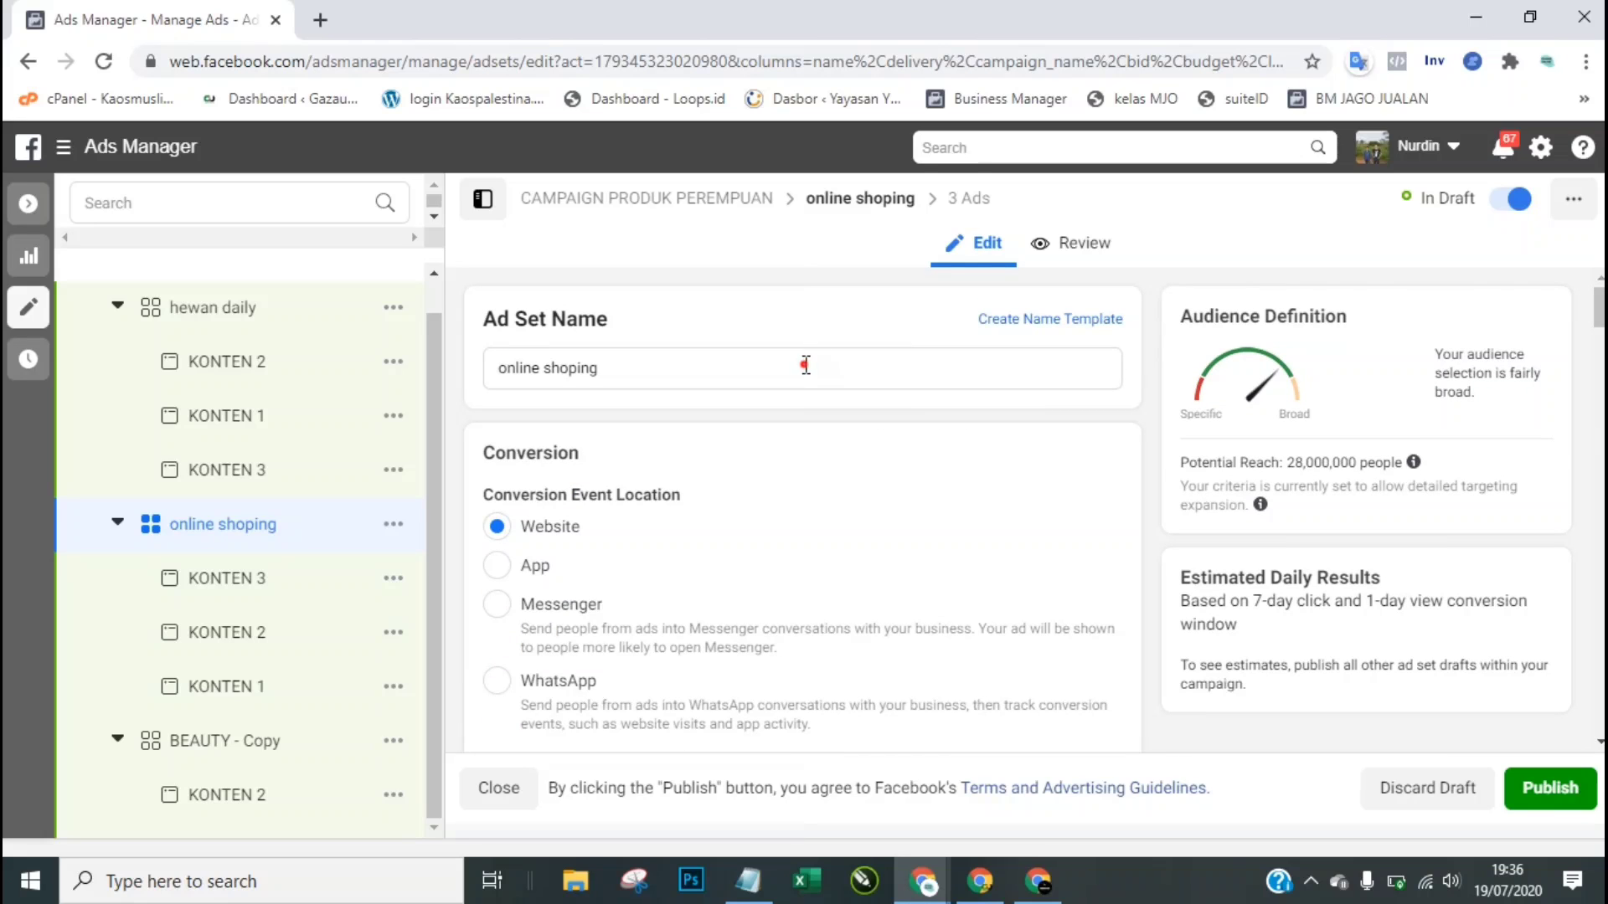
left_click(805, 366)
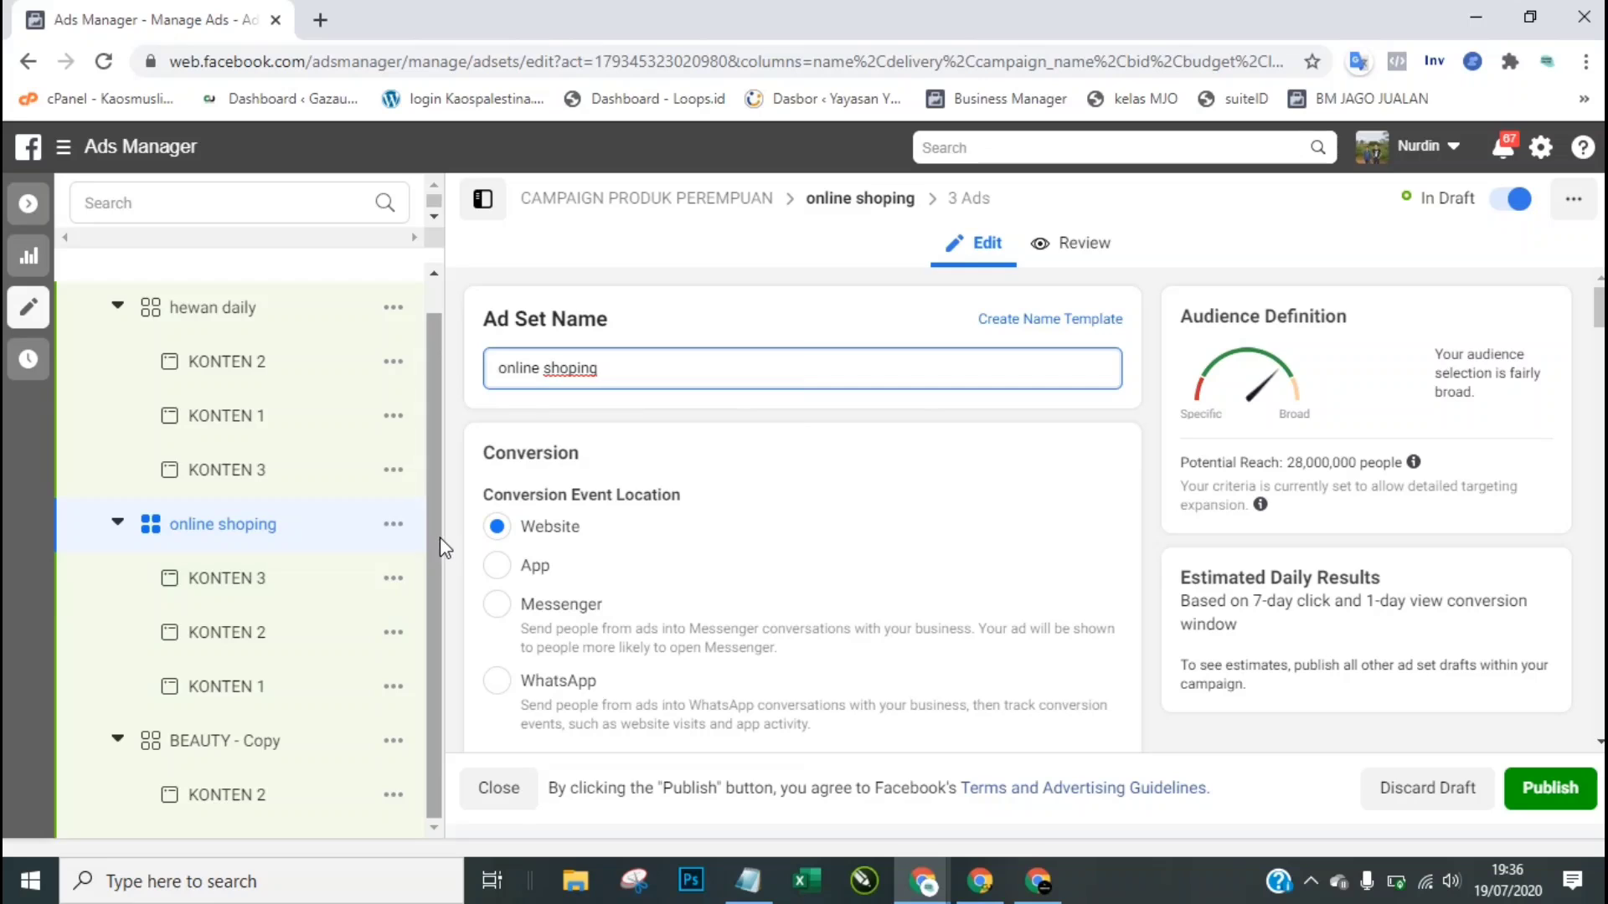
left_click(209, 737)
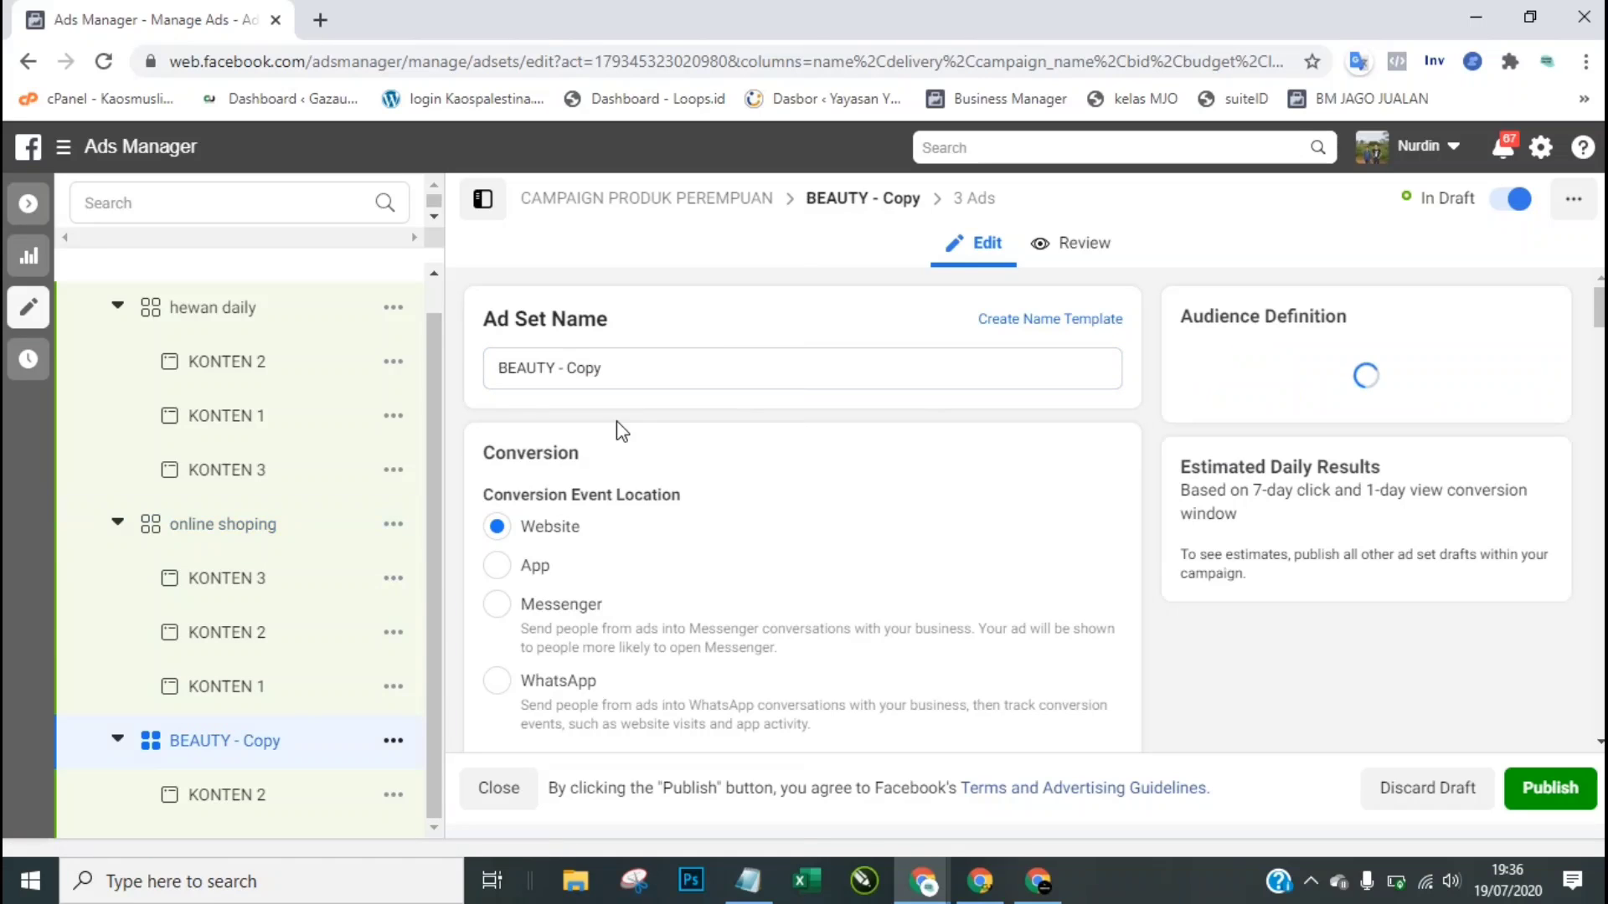
left_click(682, 363)
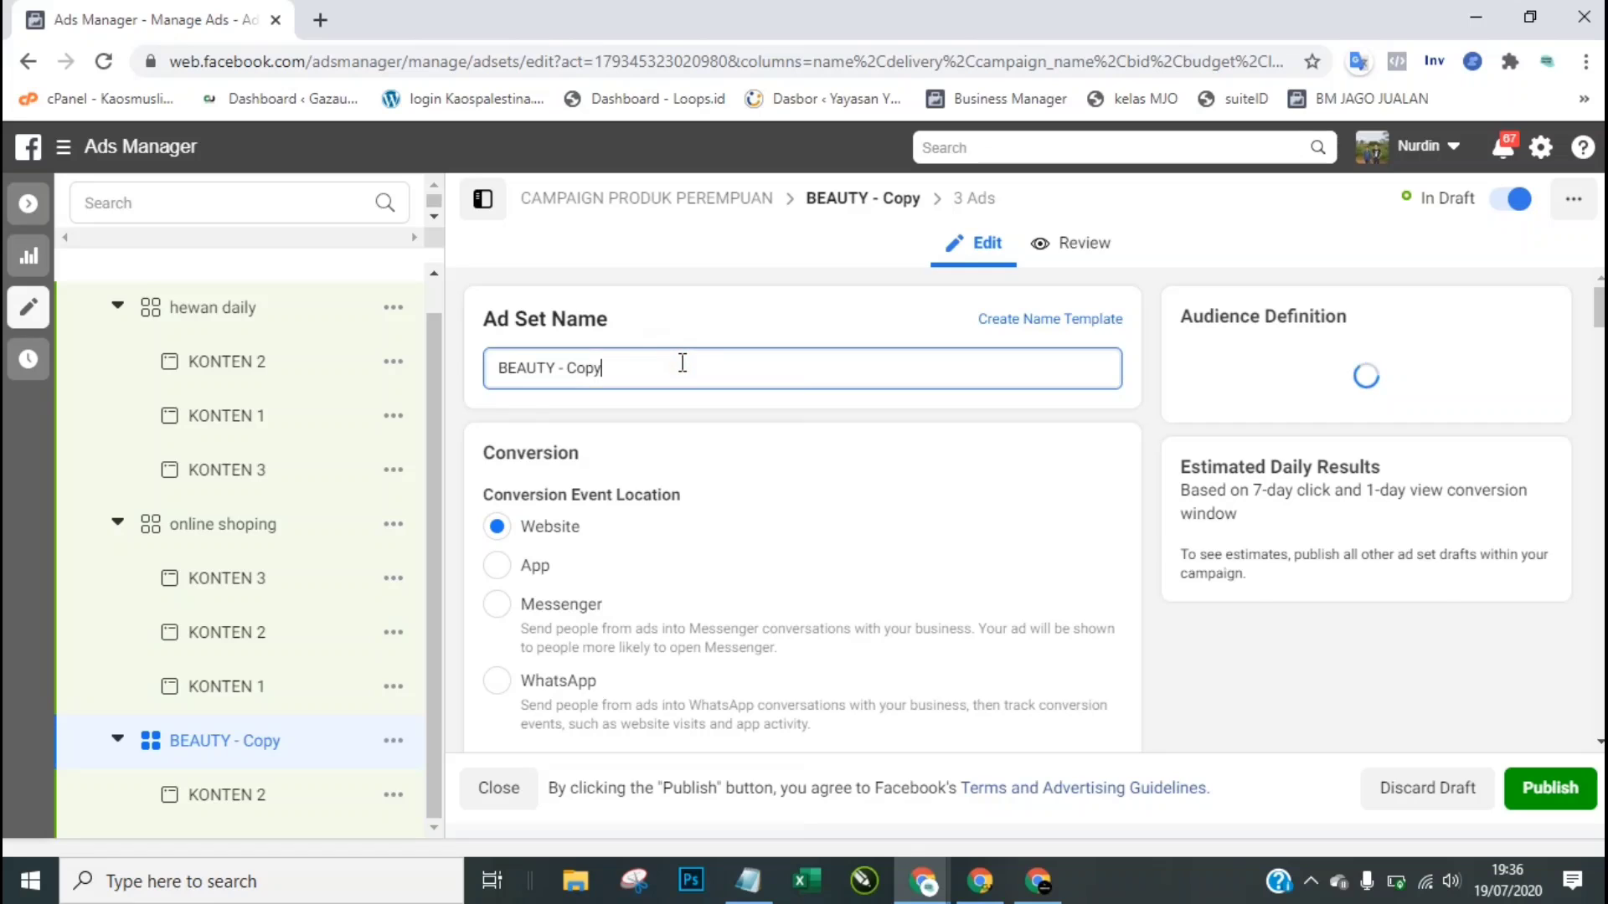
key("ctrl+a")
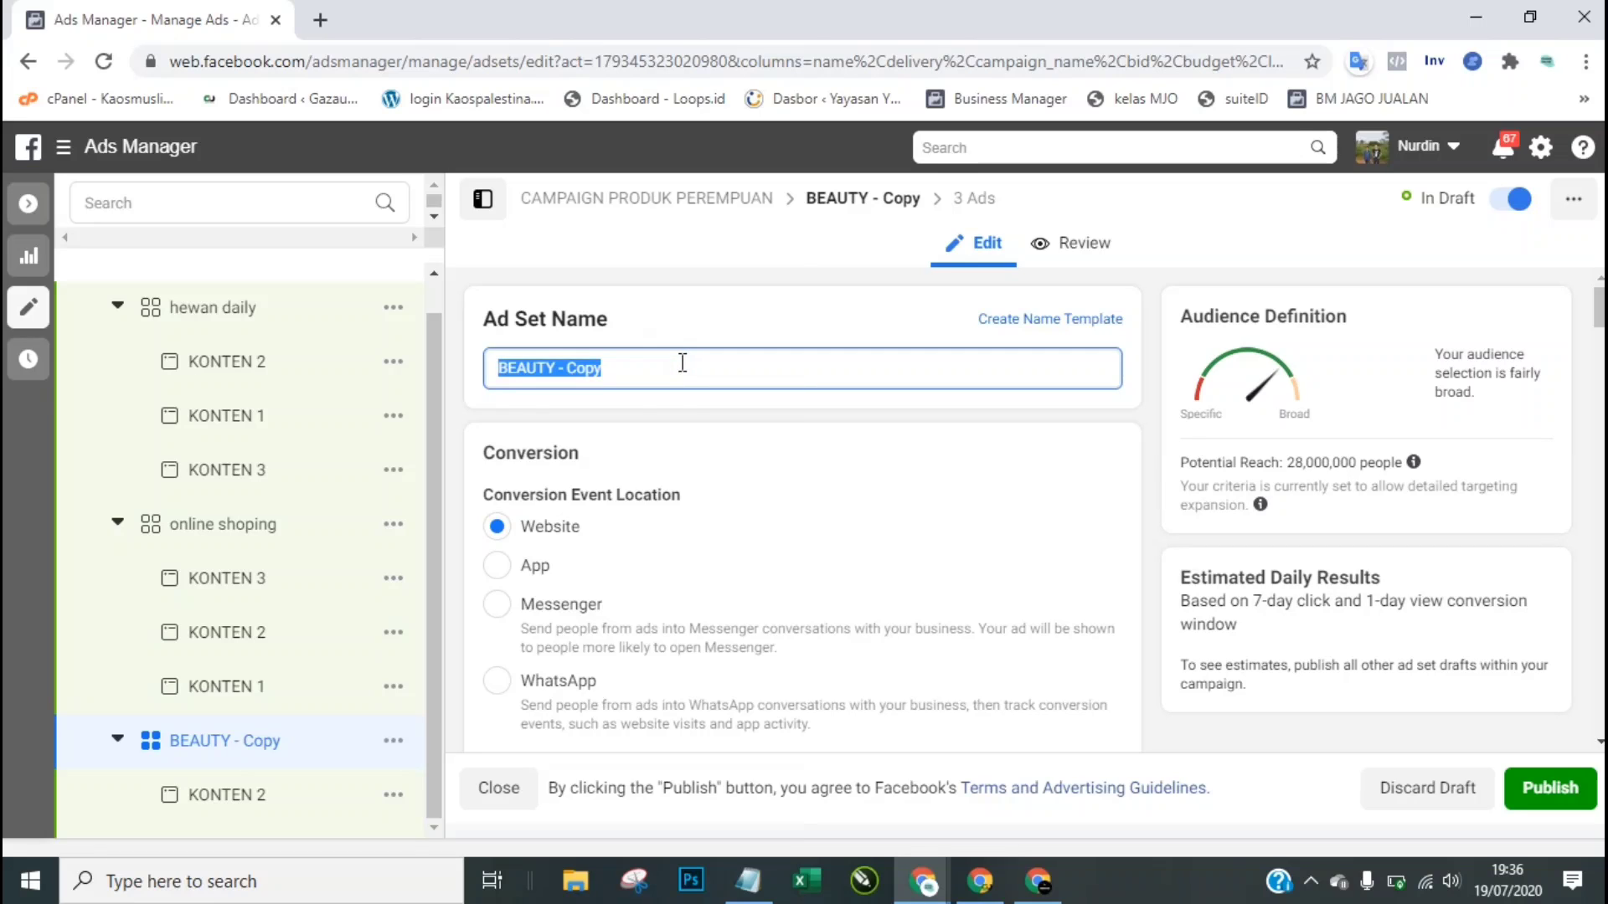
key("BackSpace")
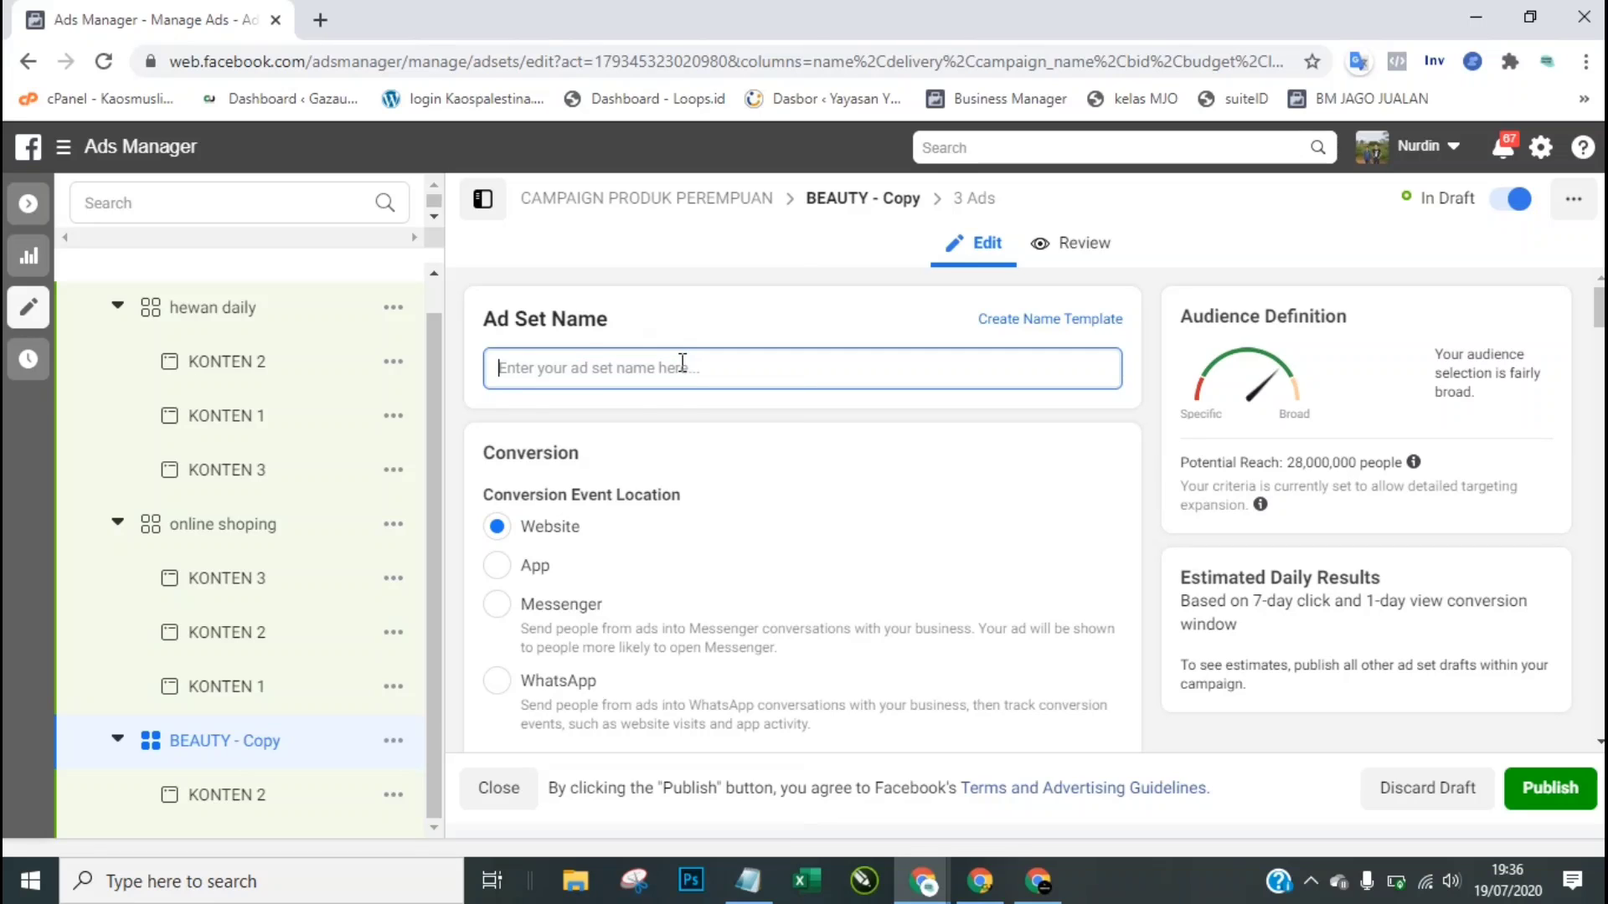
Step: Remove the Beauty salons and Cosmetics interests from the last copied ad set's detailed targeting
left_click(803, 427)
scroll(804, 432, "down", 10)
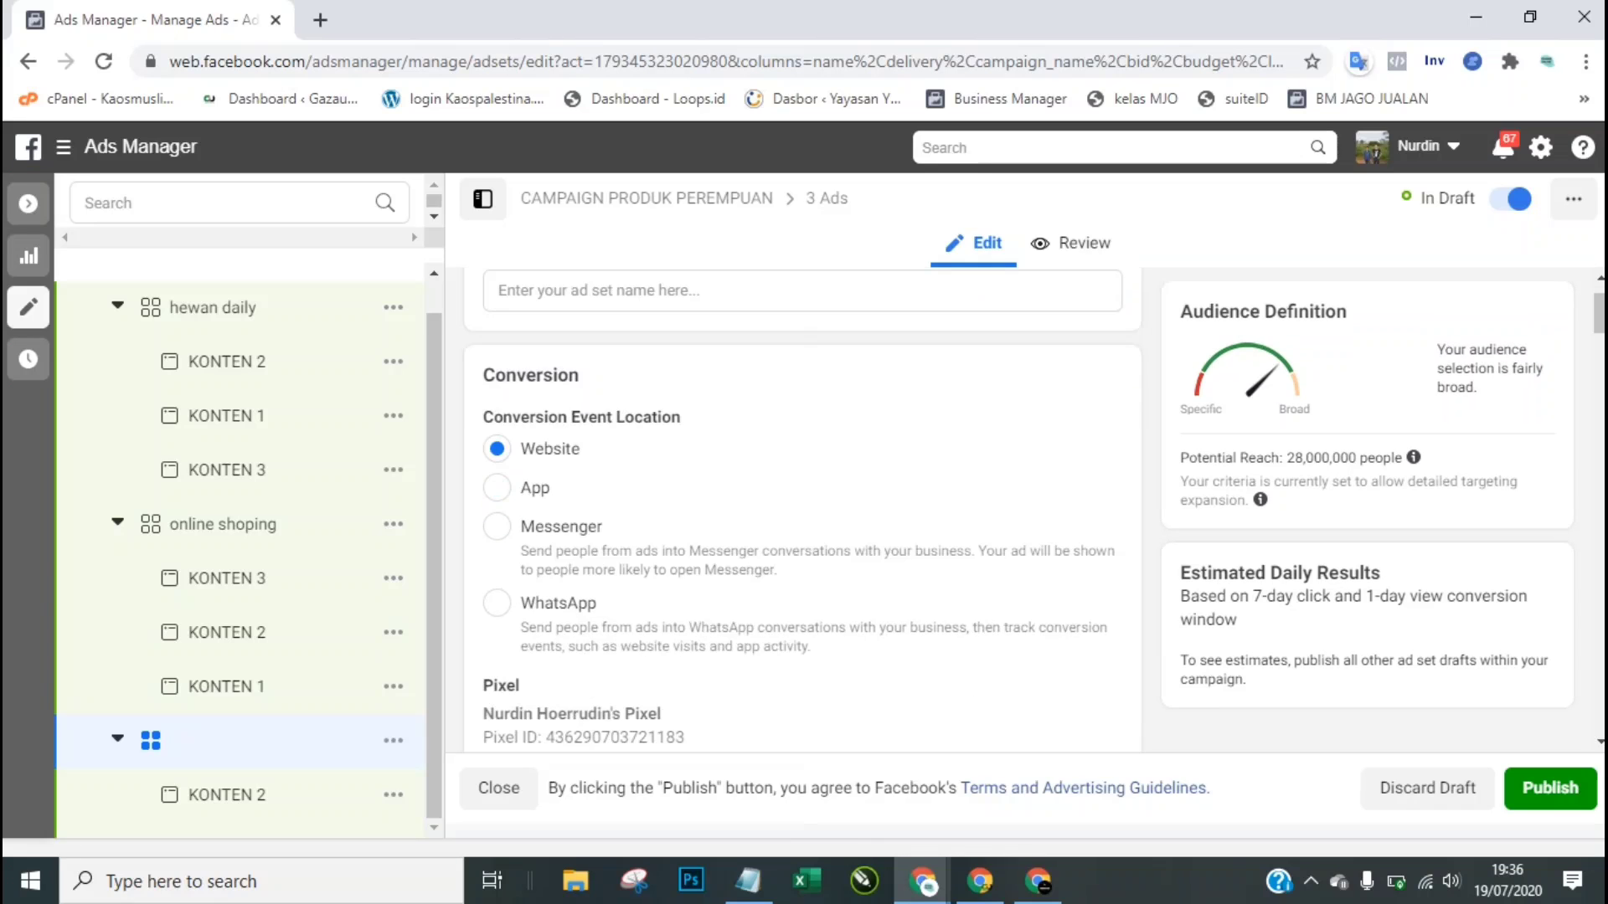
scroll(804, 510, "down", 15)
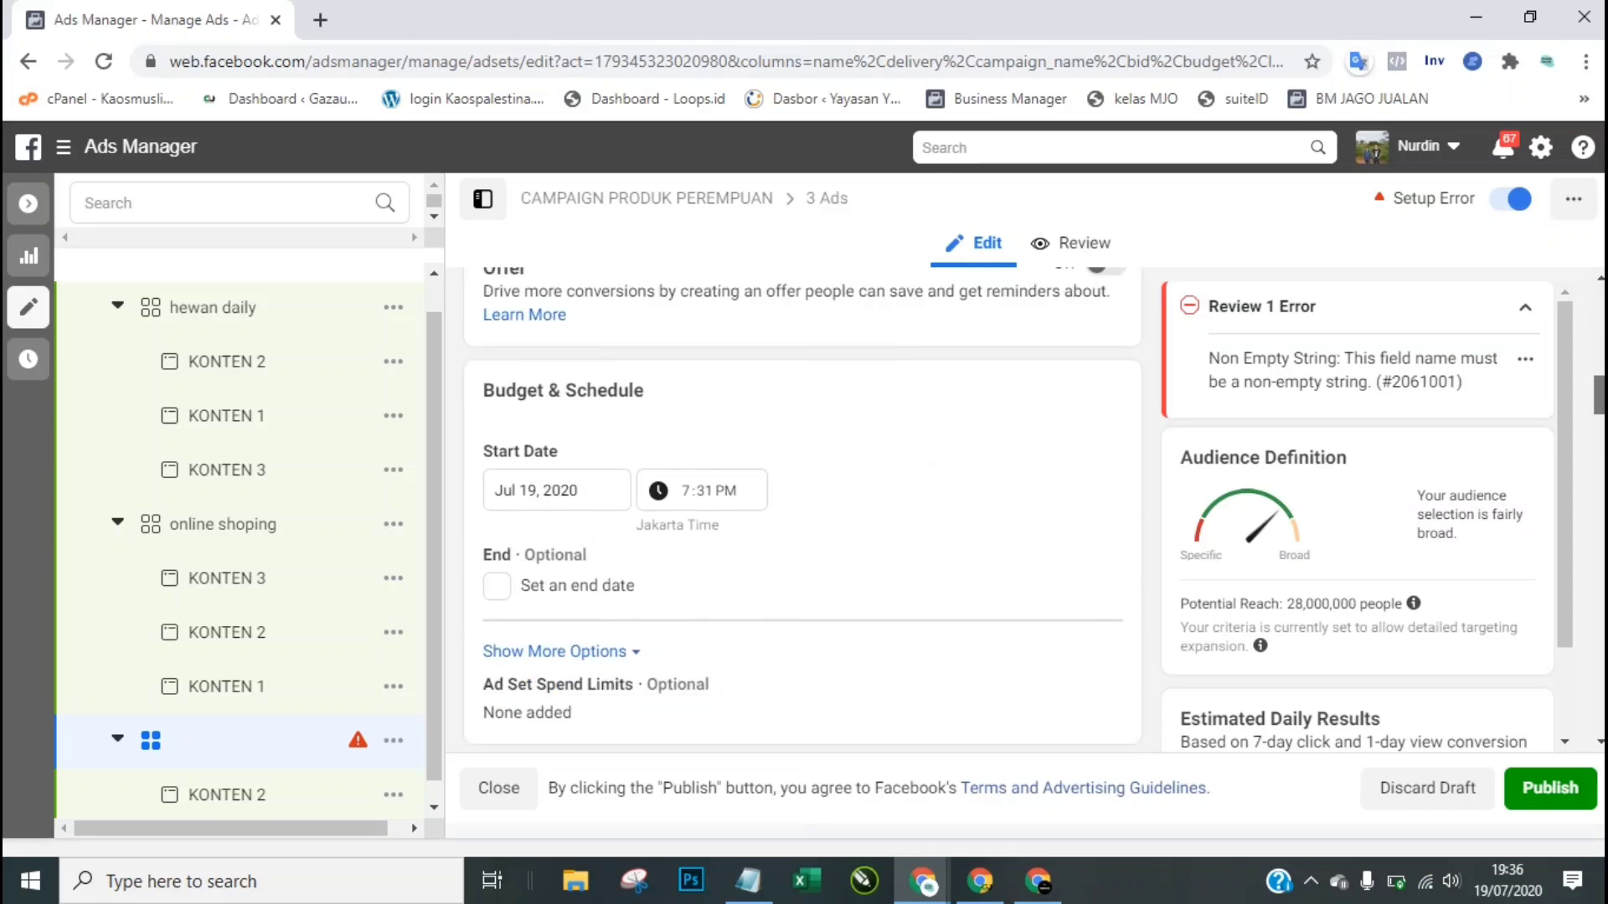
scroll(802, 511, "down", 1)
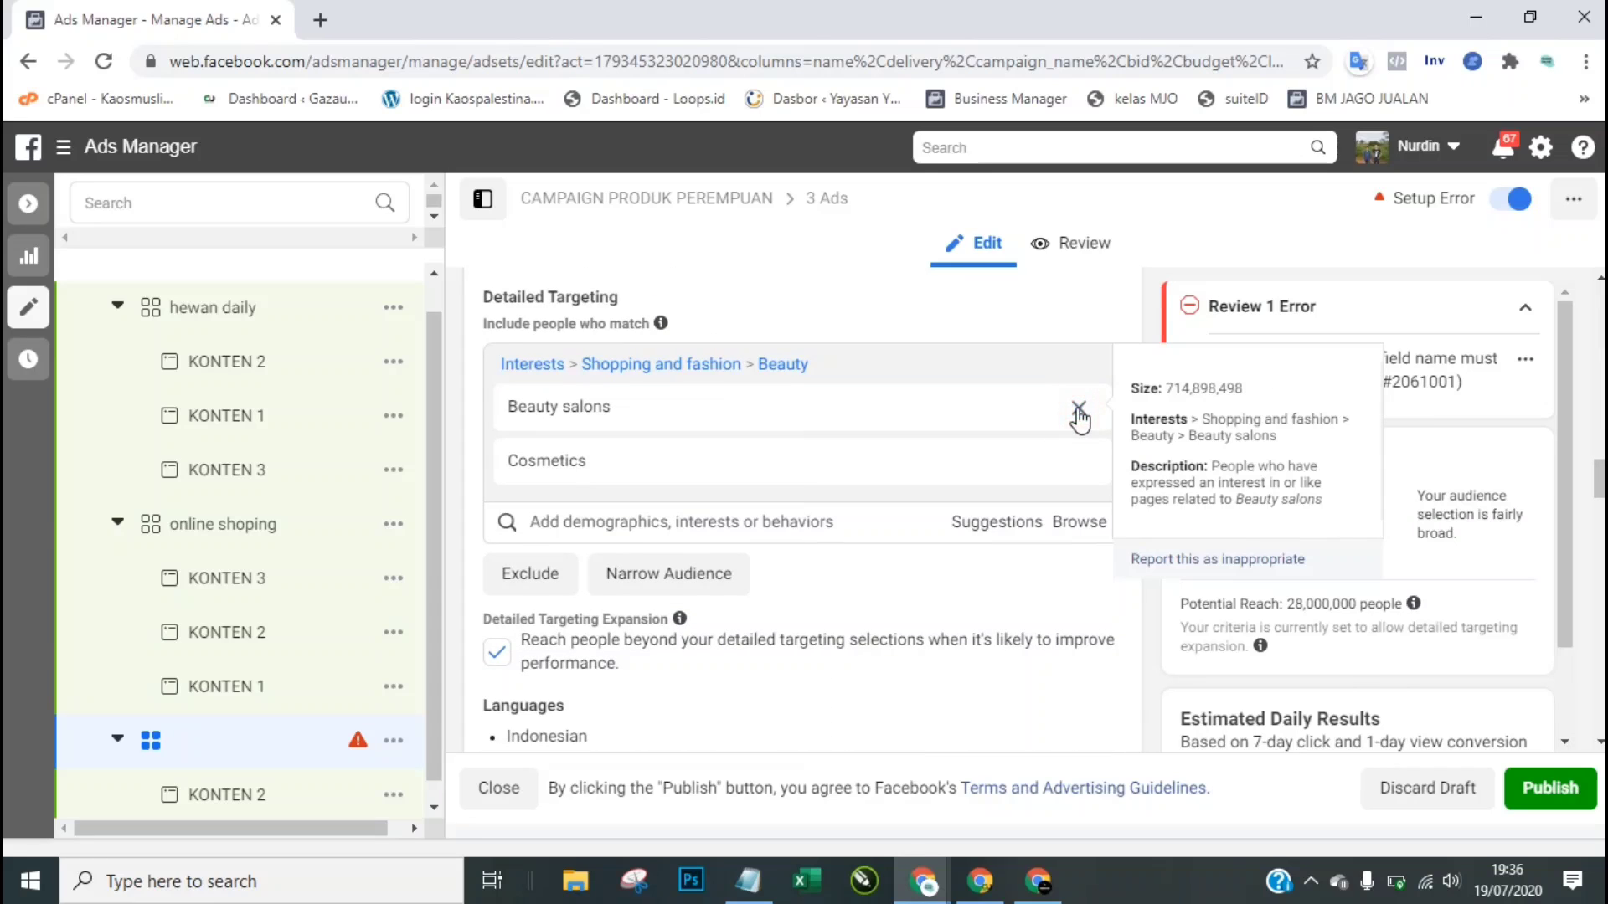
left_click(1078, 410)
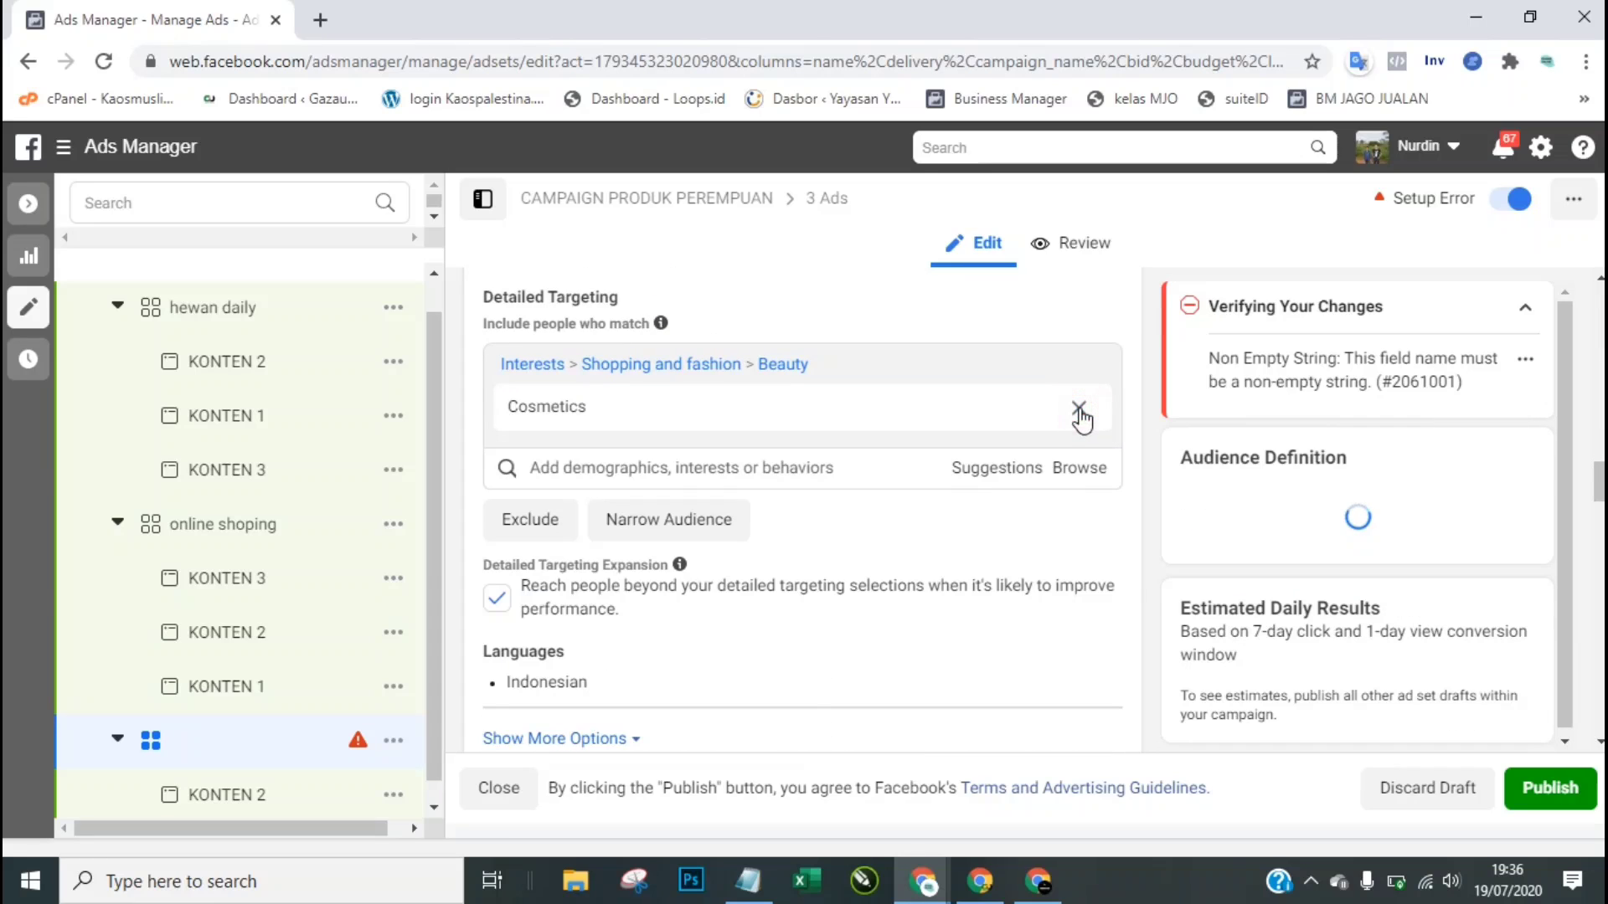
left_click(1078, 409)
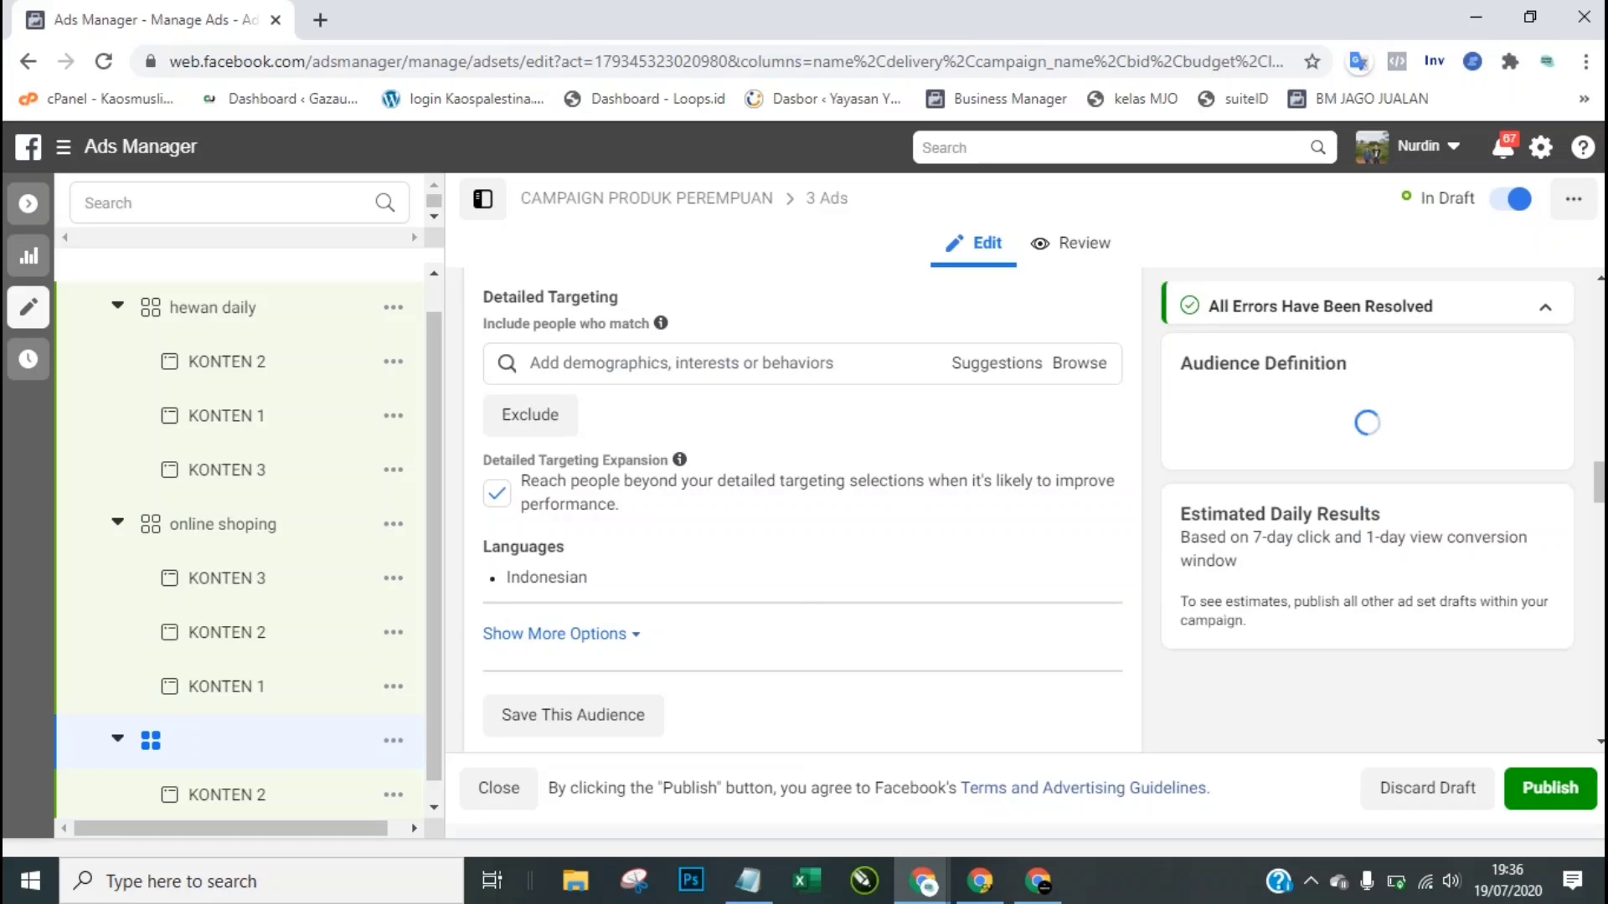
Step: Try to publish the unnamed ad set and dismiss the low battery notice
left_click(1548, 788)
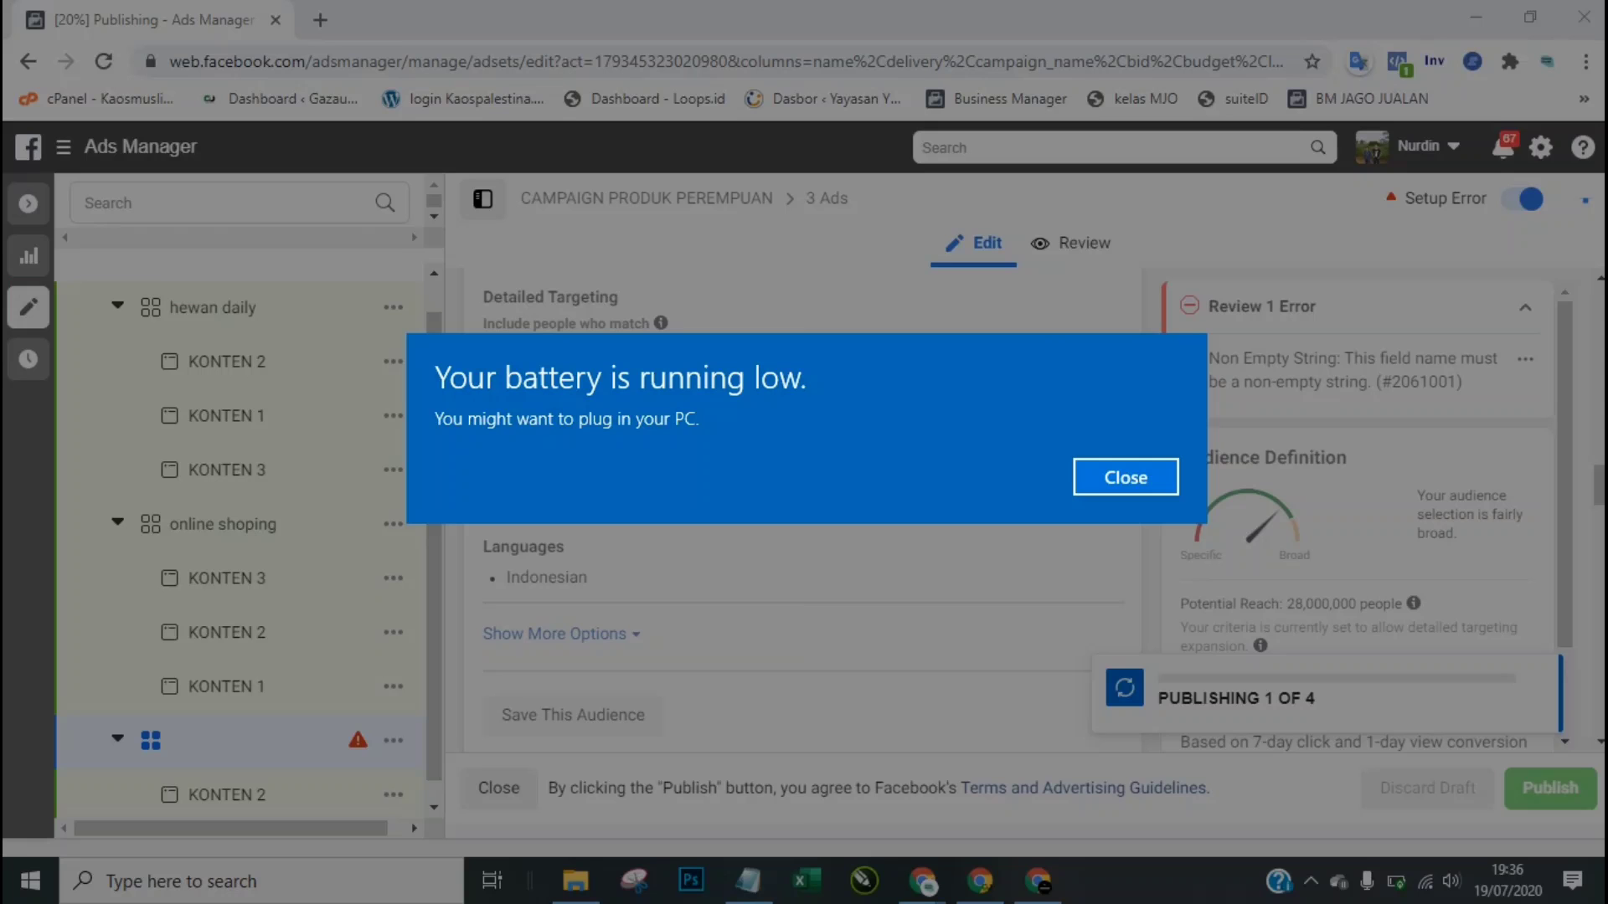
left_click(1113, 474)
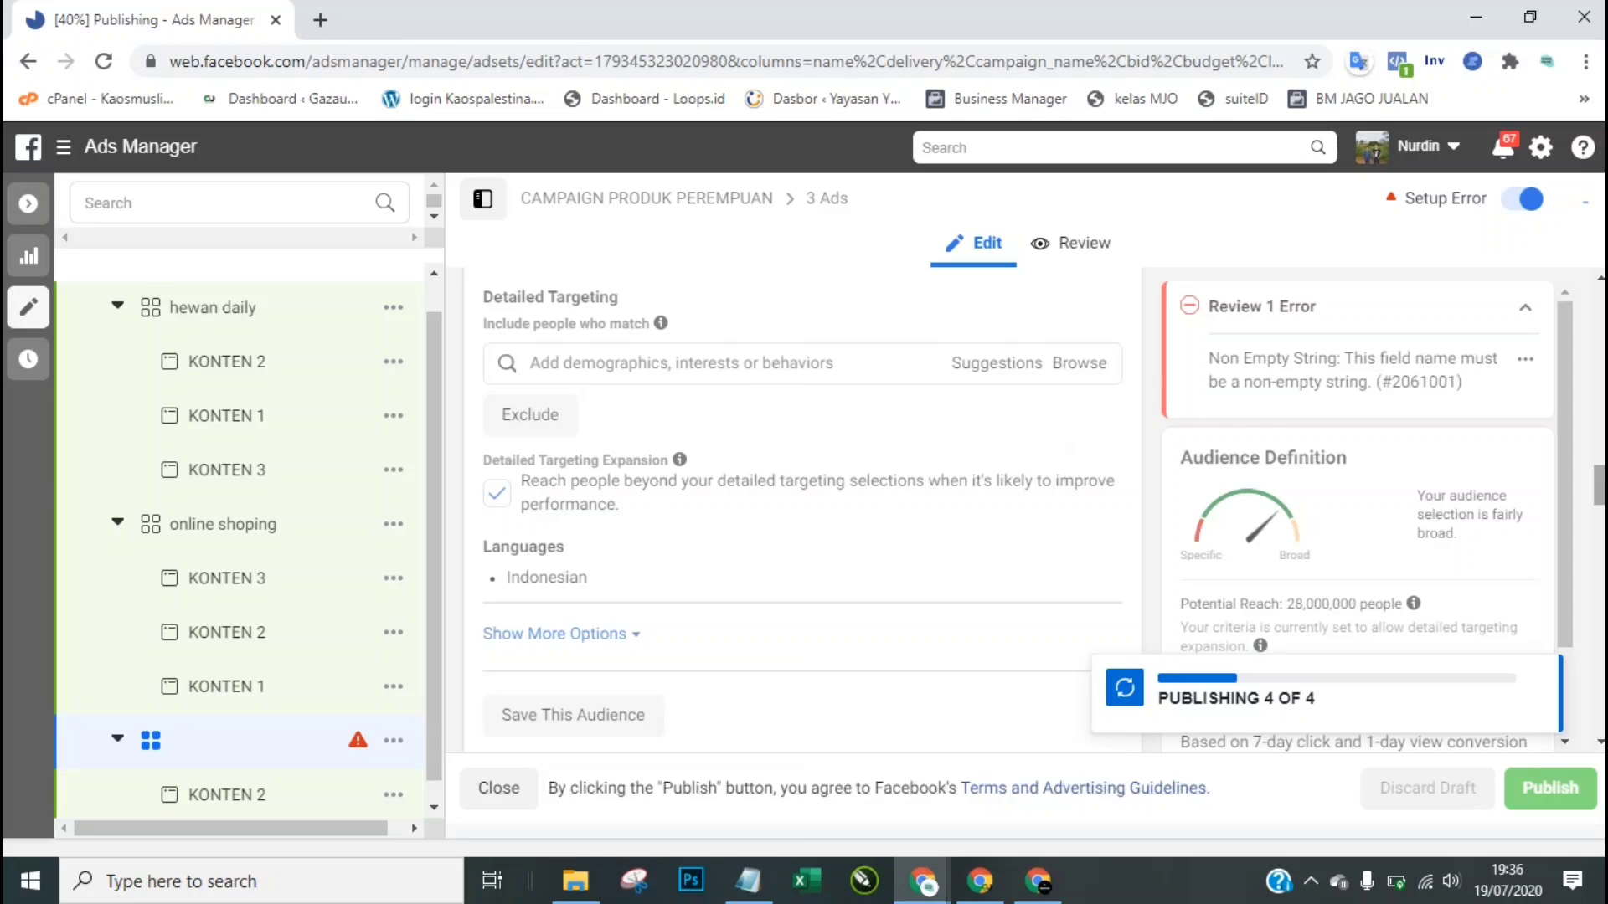
Step: Name the last copied ad set kosong and publish it
scroll(795, 502, "up", 5)
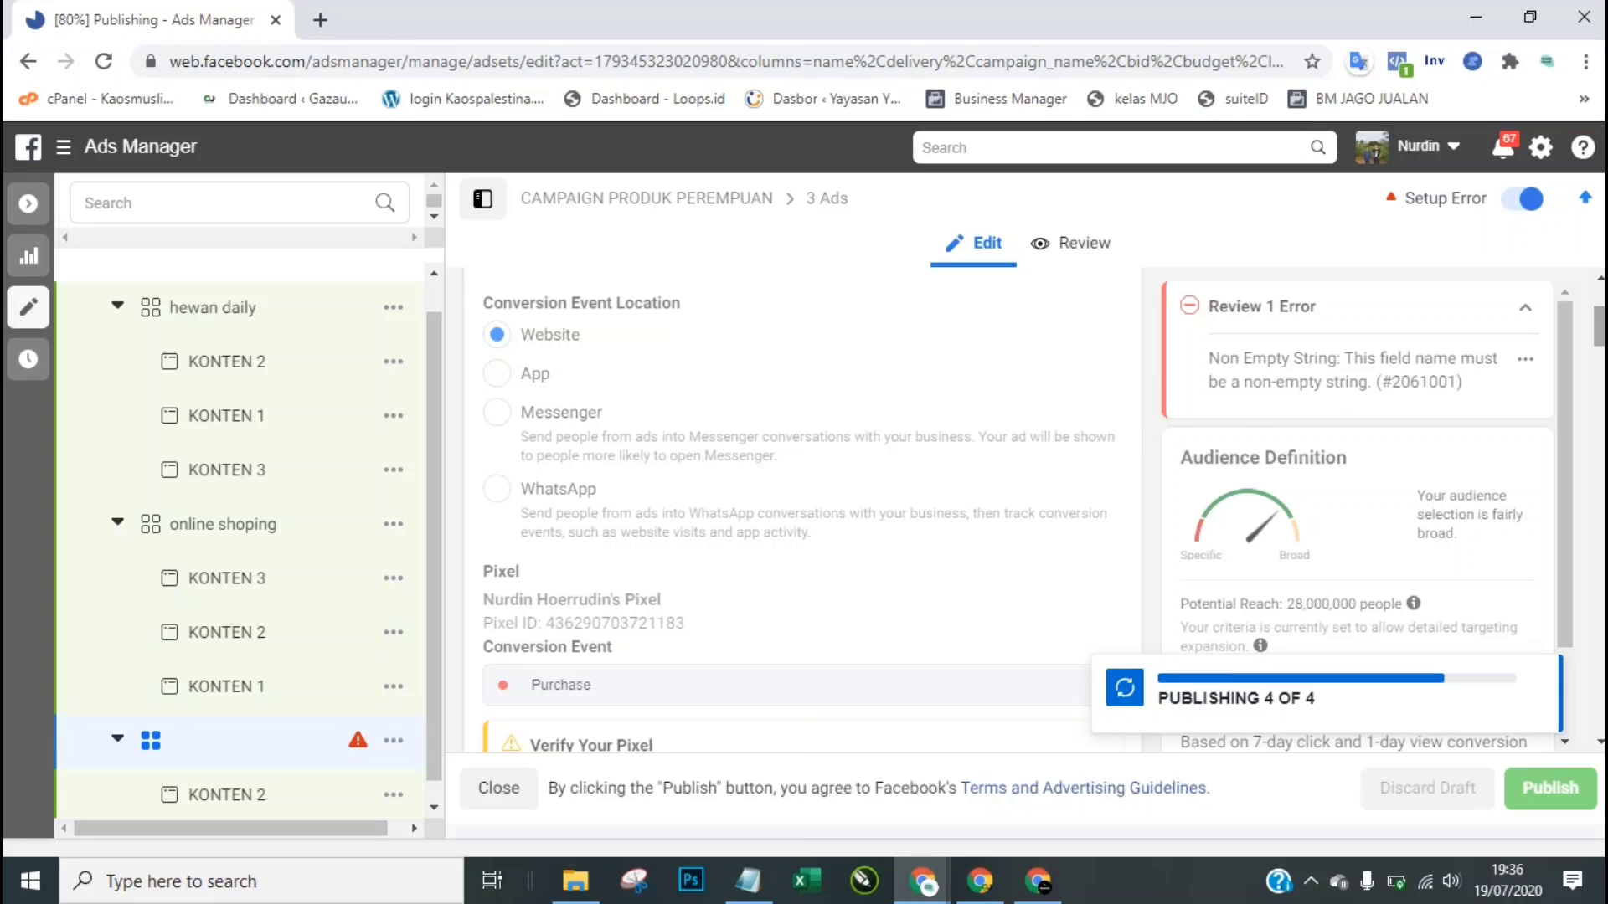
scroll(802, 503, "up", 2)
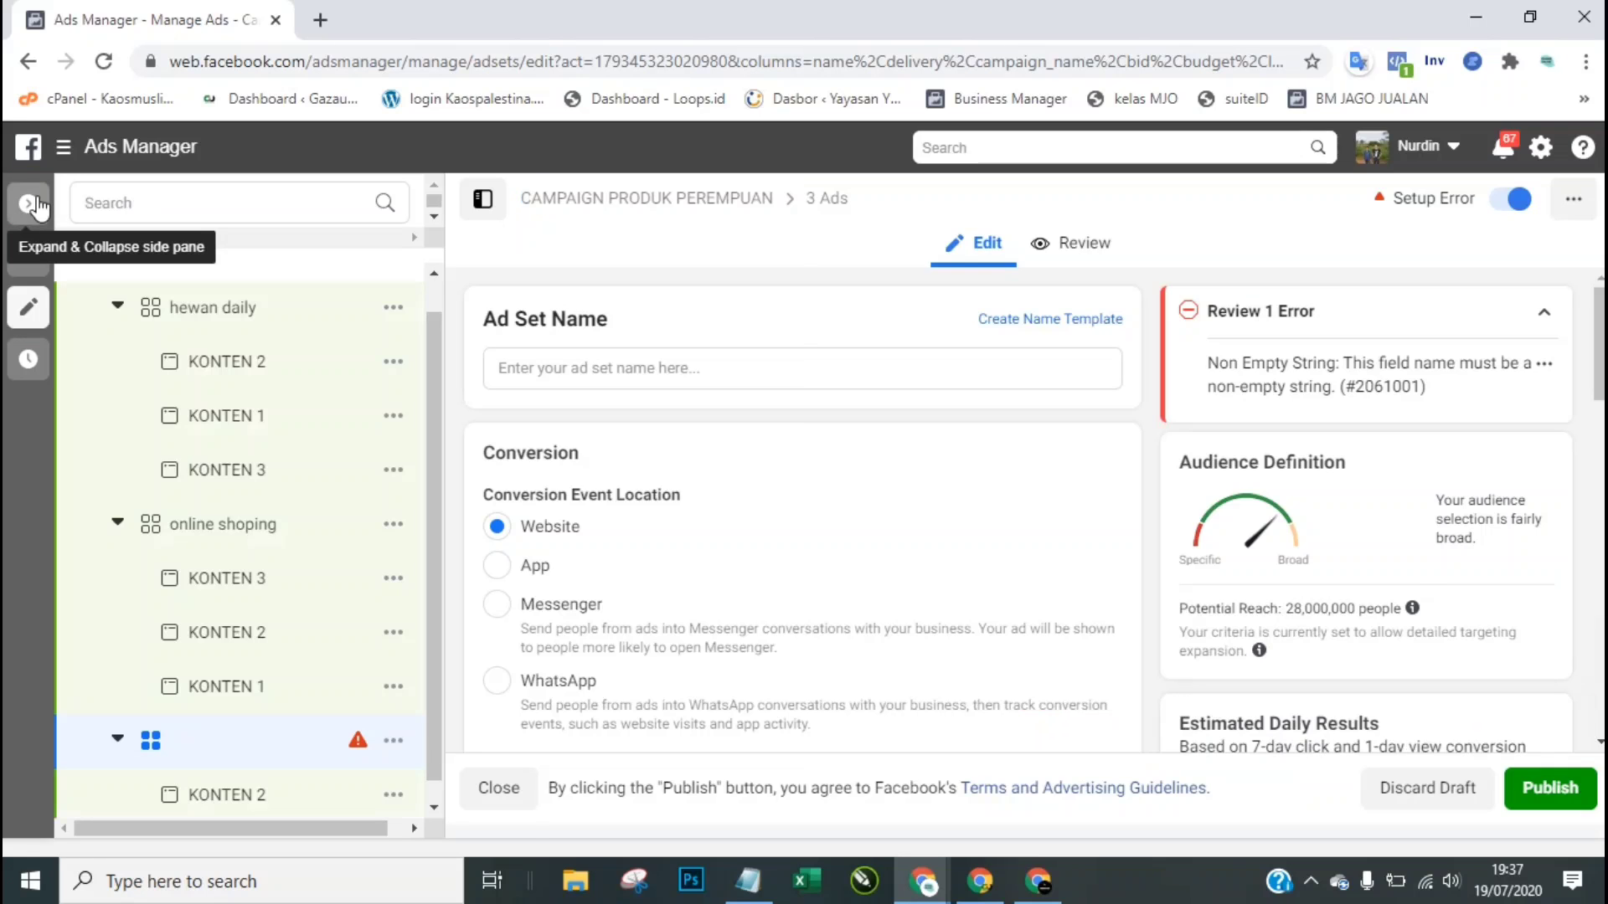
left_click(680, 368)
type("kosong")
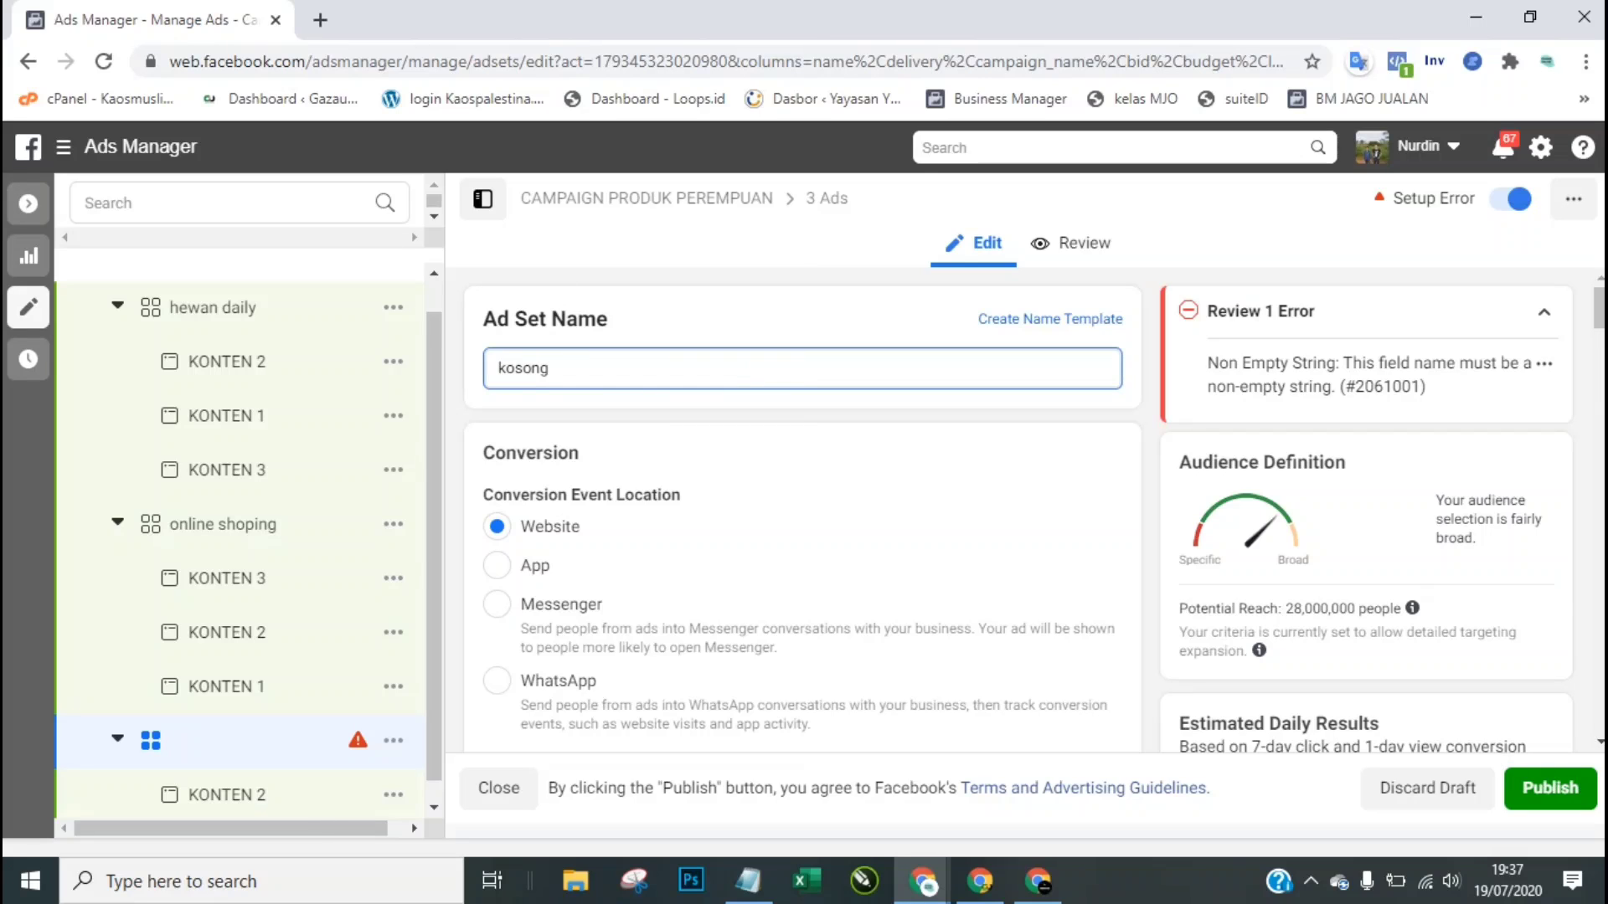
left_click(1576, 576)
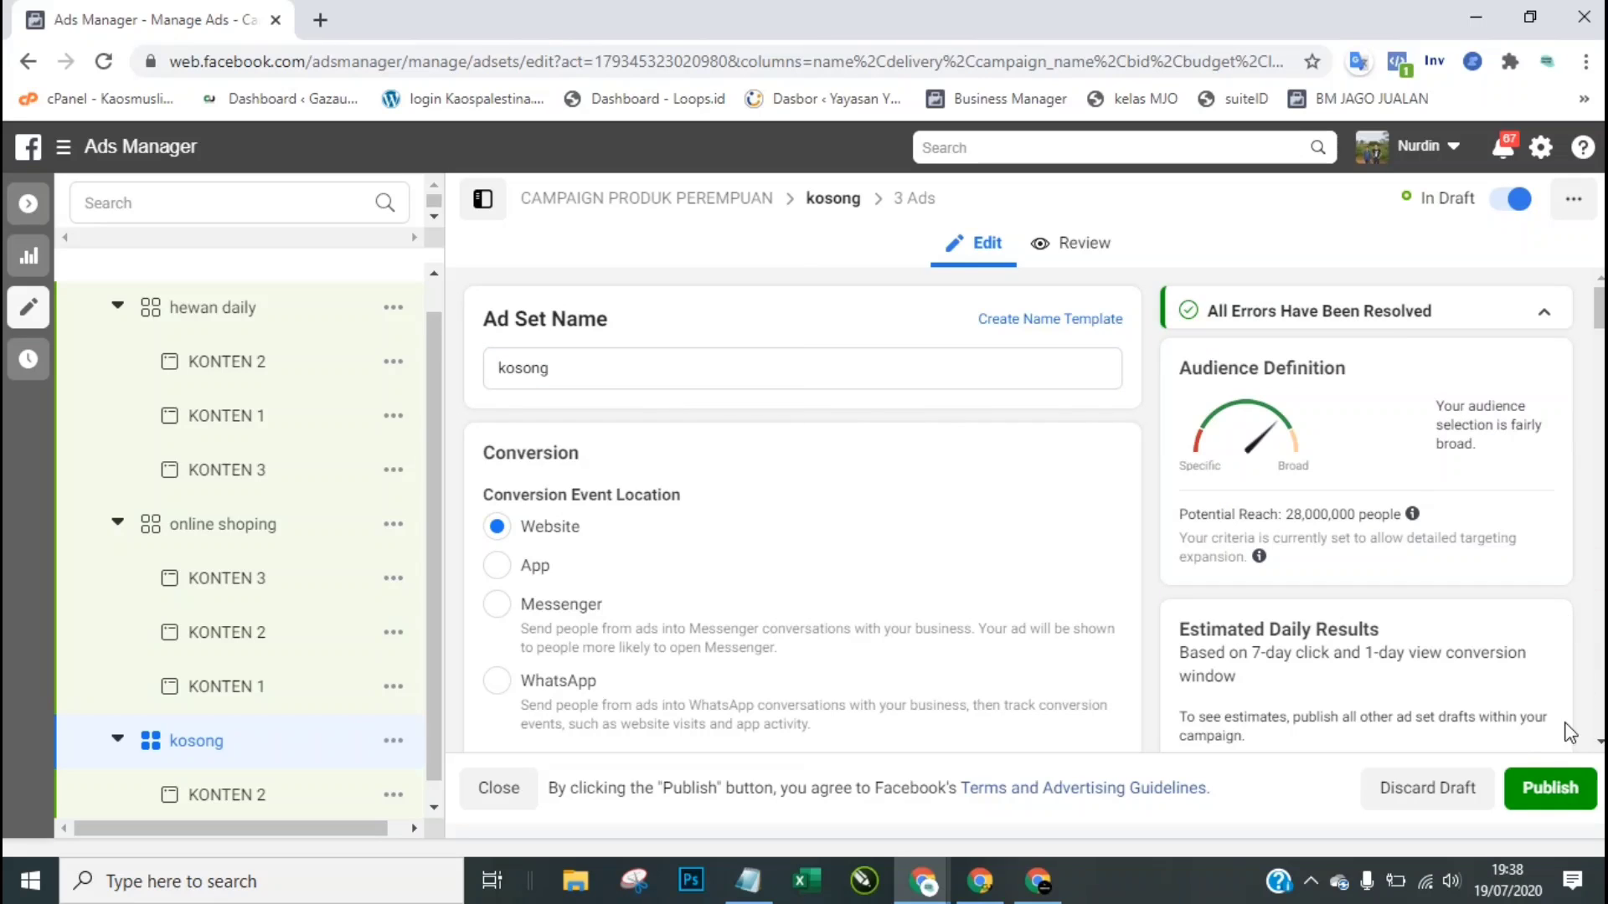
left_click(1550, 792)
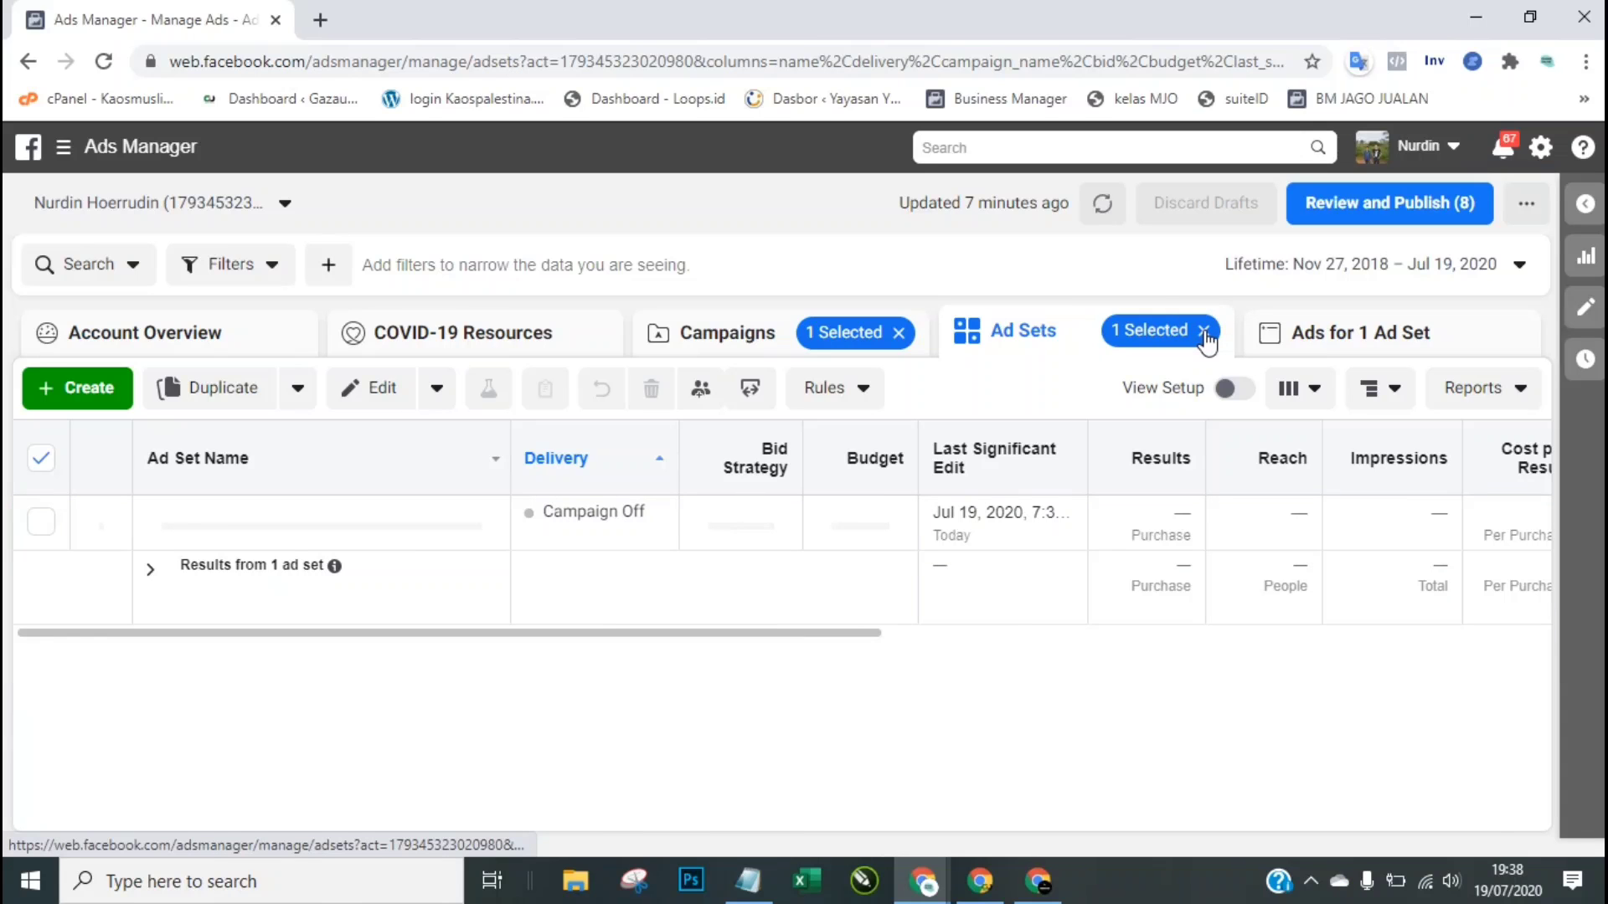
Step: Clear the ad set selection, publish the hewan daily and online shoping drafts with their ads, and dismiss the payment error notice
left_click(1204, 332)
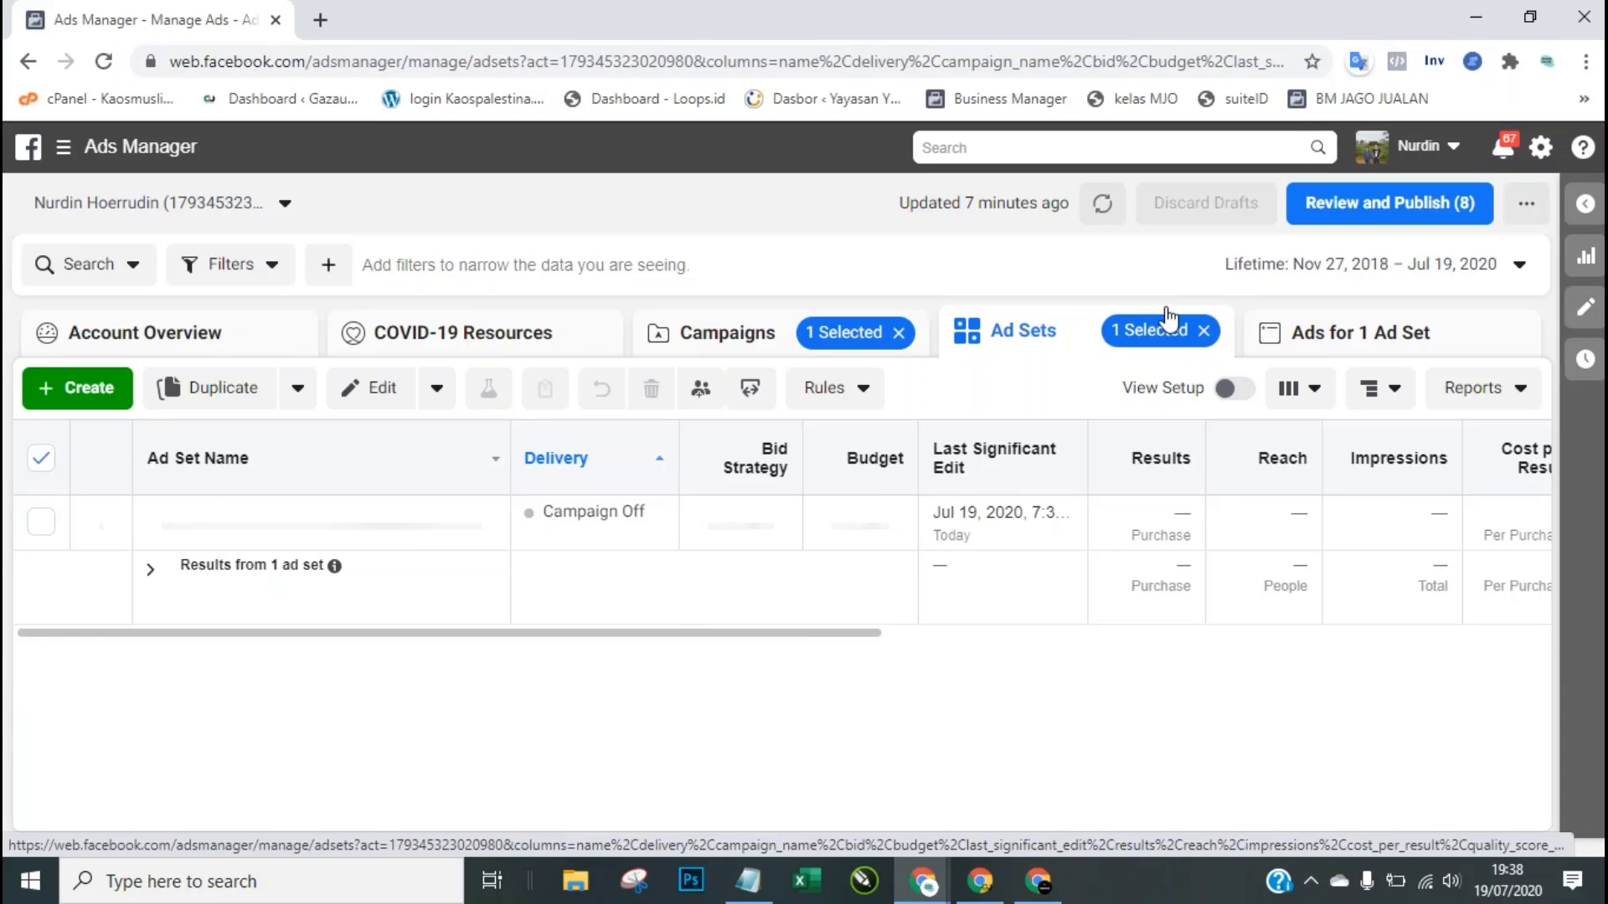
left_click(1361, 203)
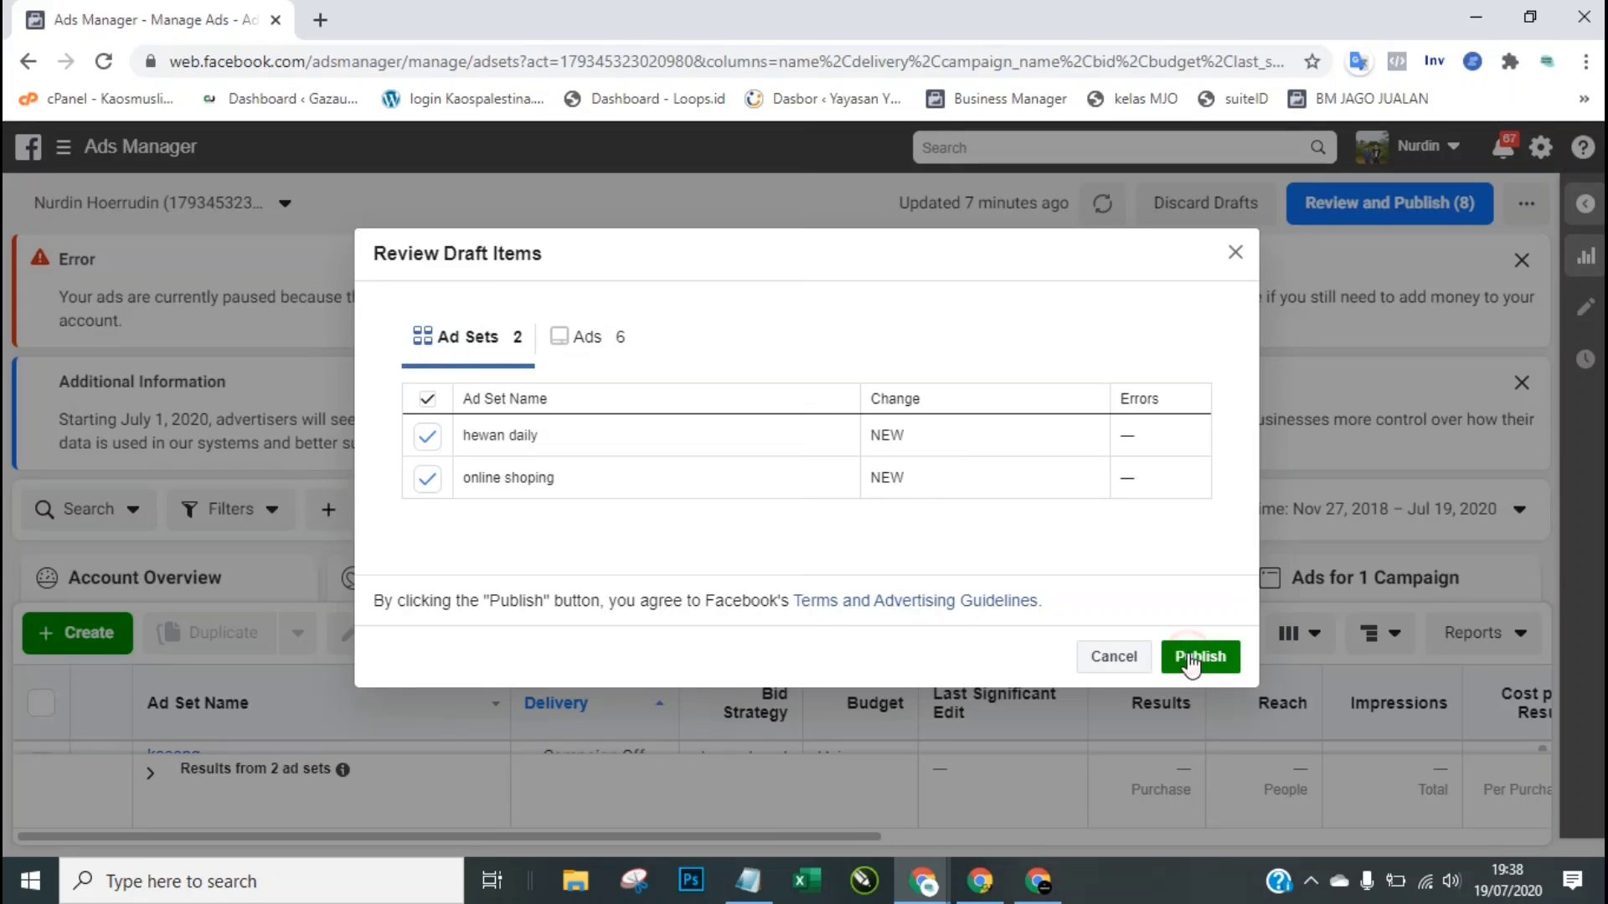
left_click(1197, 658)
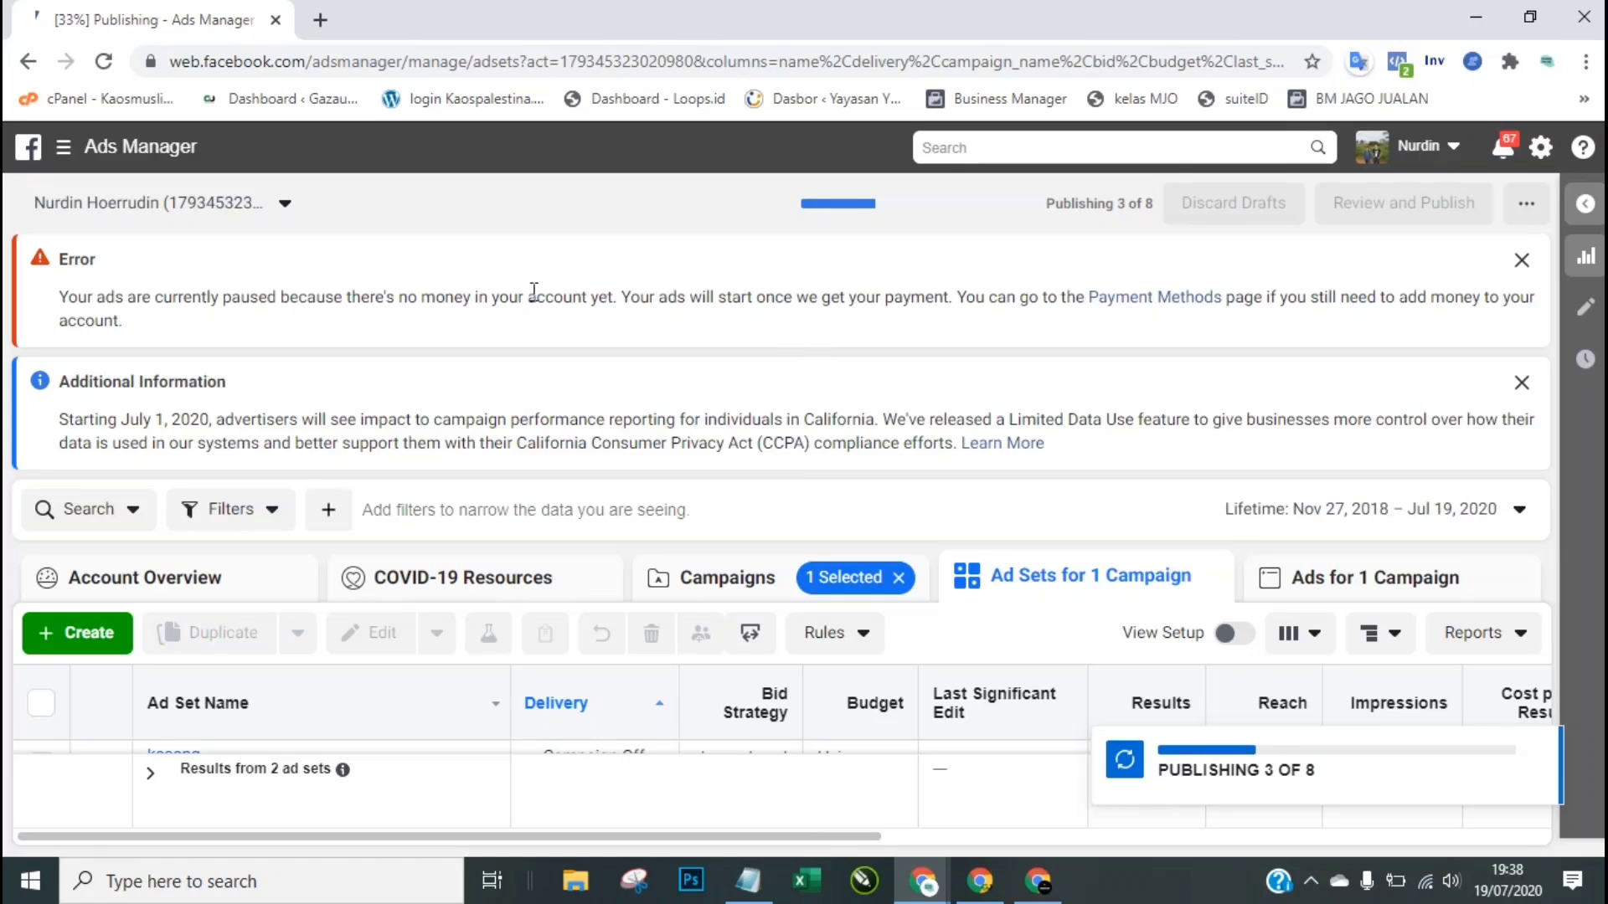
left_click(1521, 260)
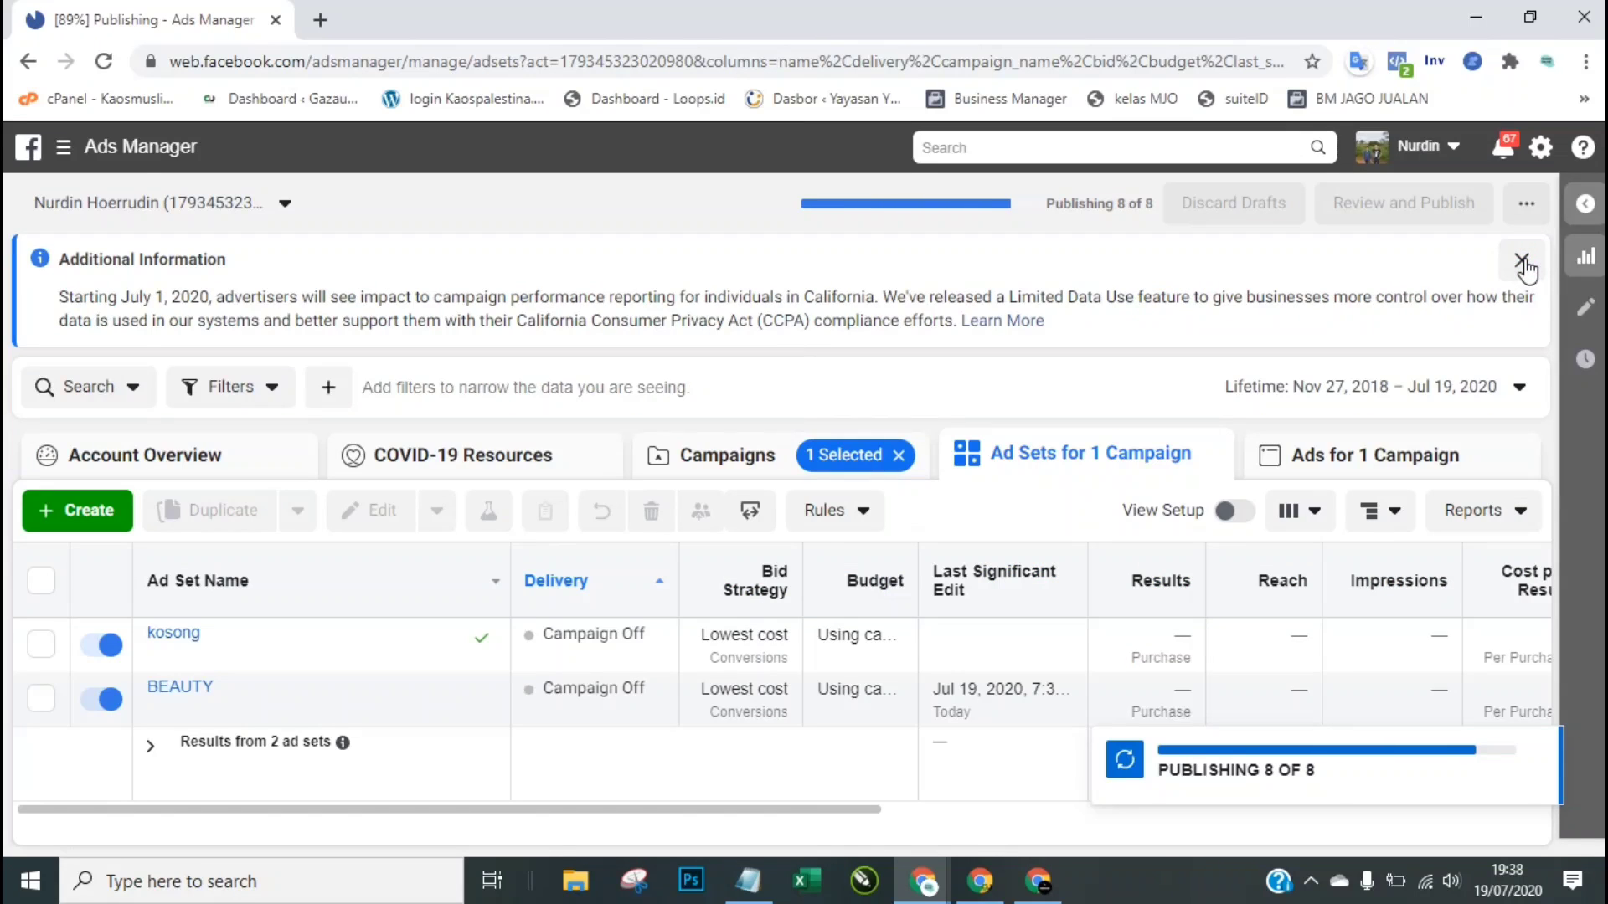
Step: Dismiss the additional information notice and try again to publish the hewan daily ad set draft with its three ads
left_click(1522, 260)
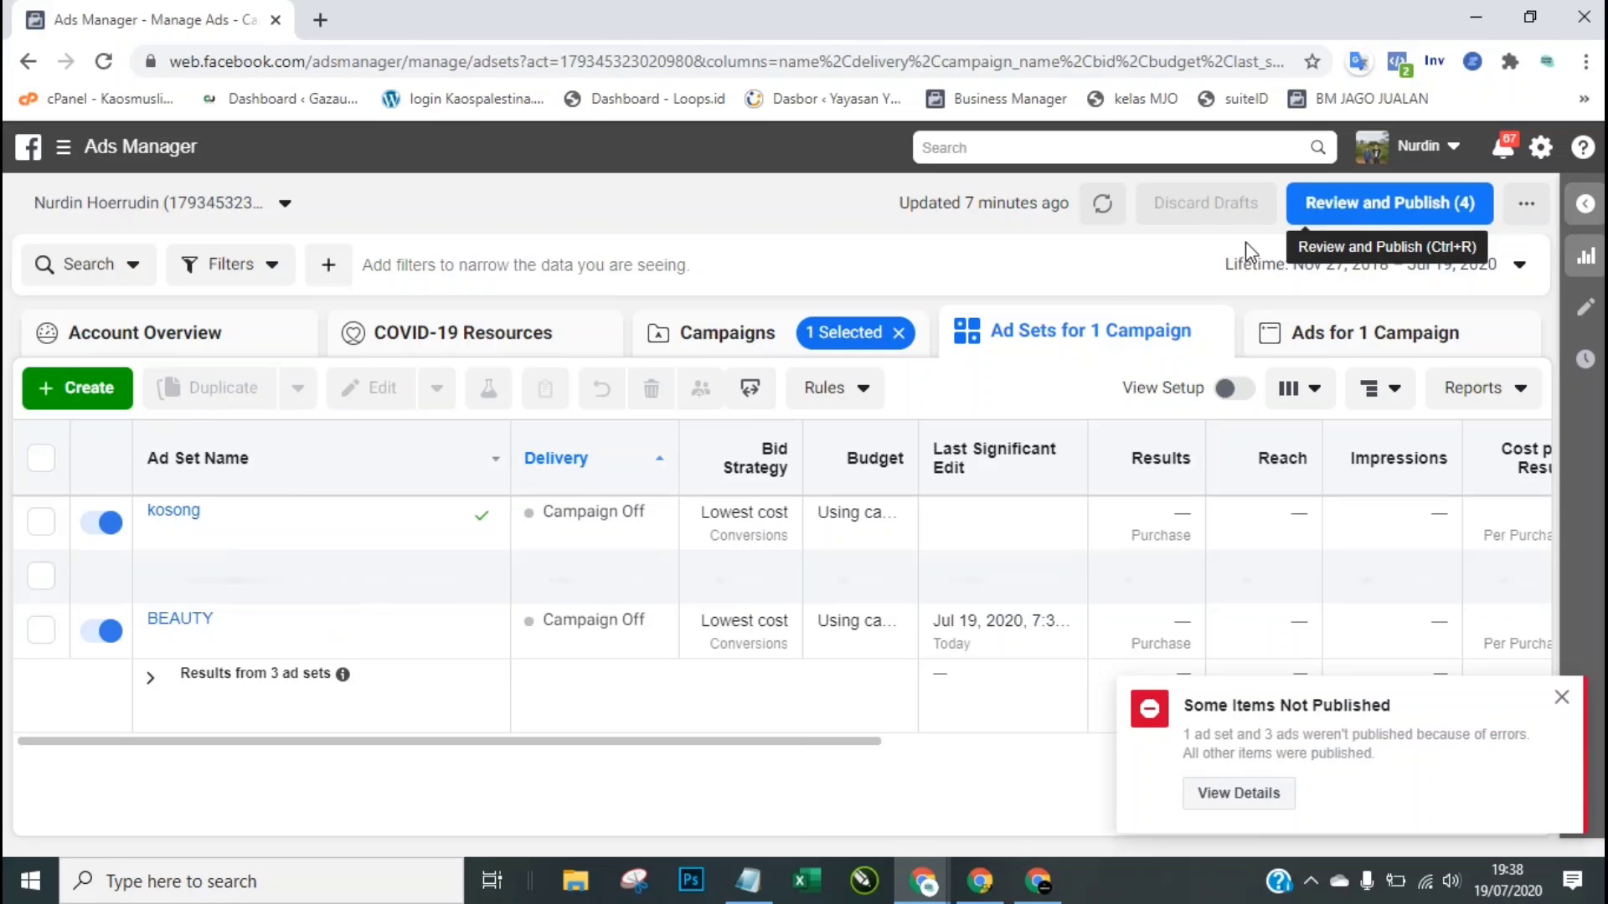
left_click(724, 335)
left_click(723, 335)
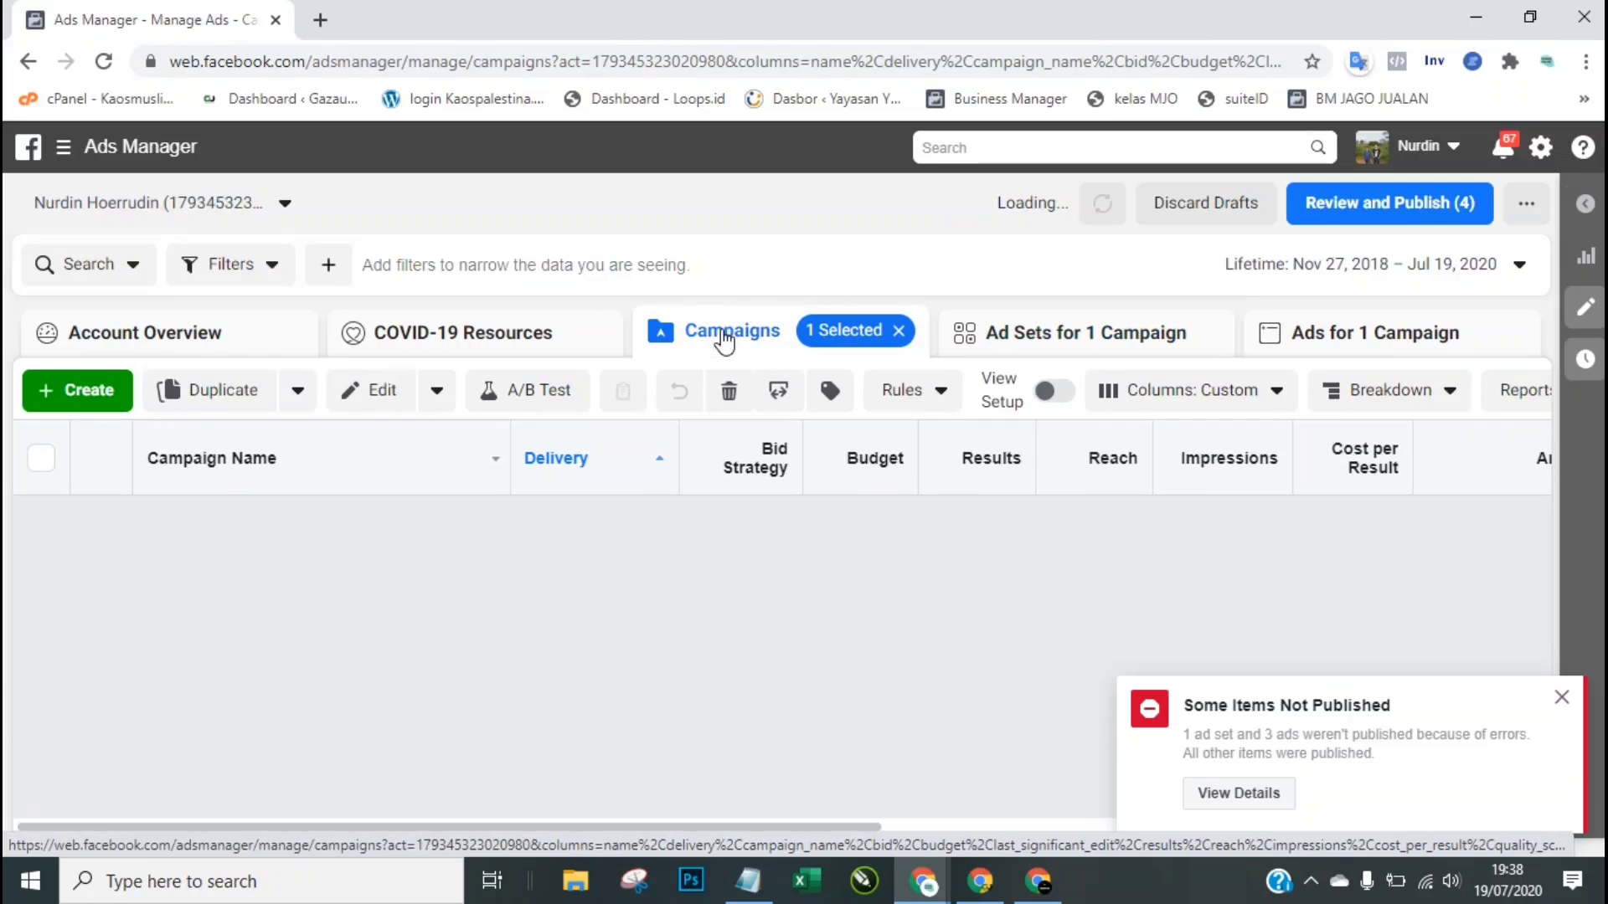
left_click(1097, 334)
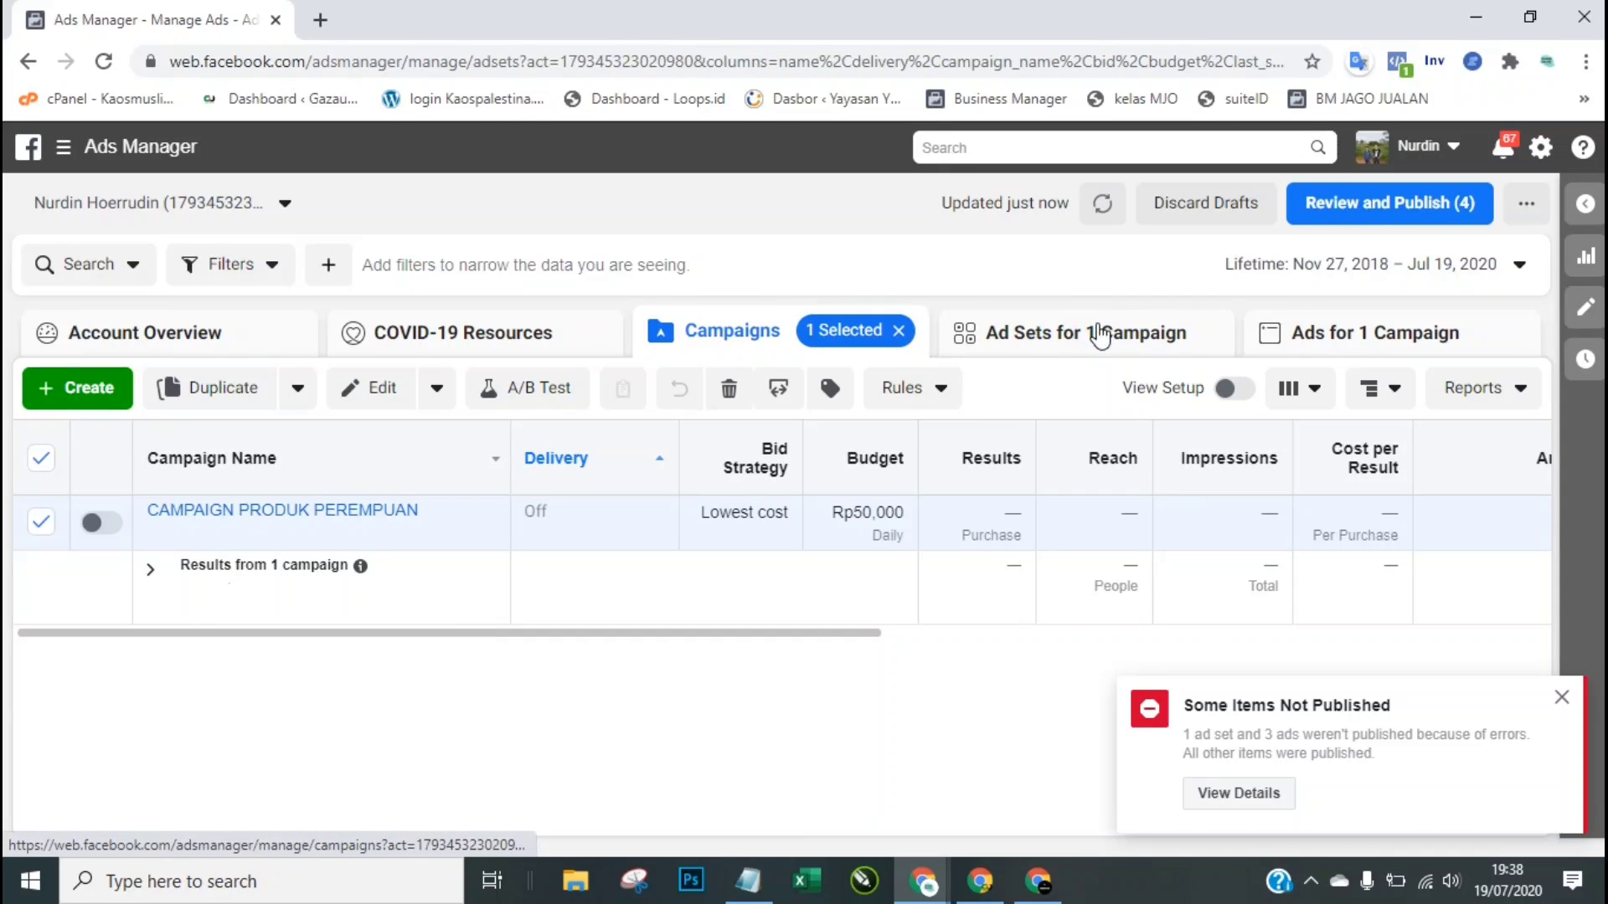
left_click(1367, 216)
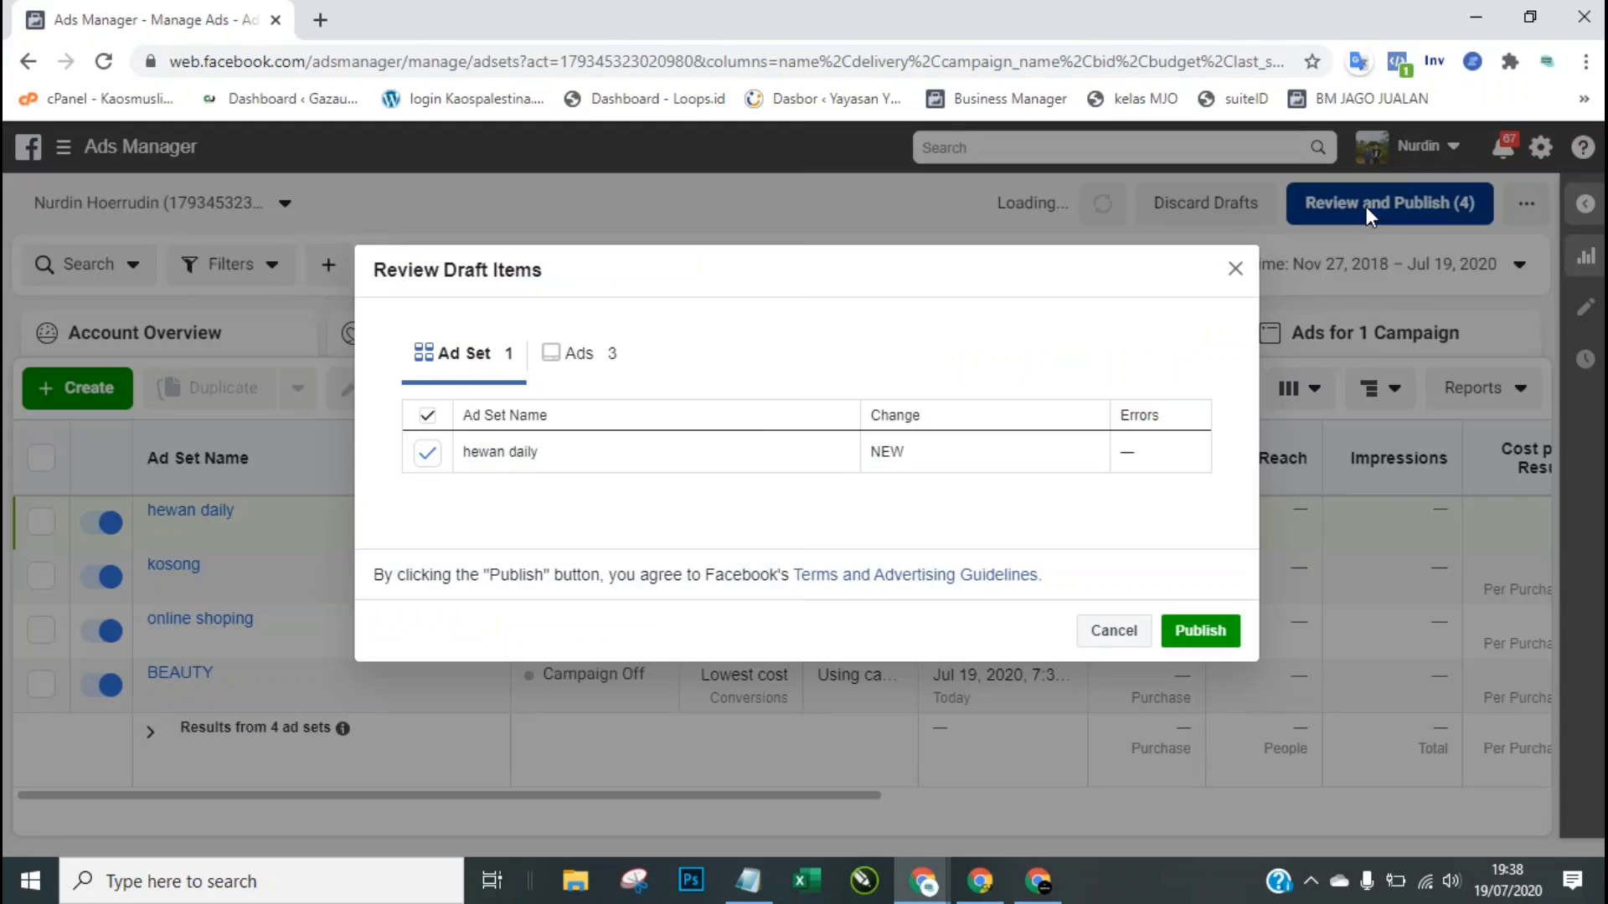
left_click(1203, 631)
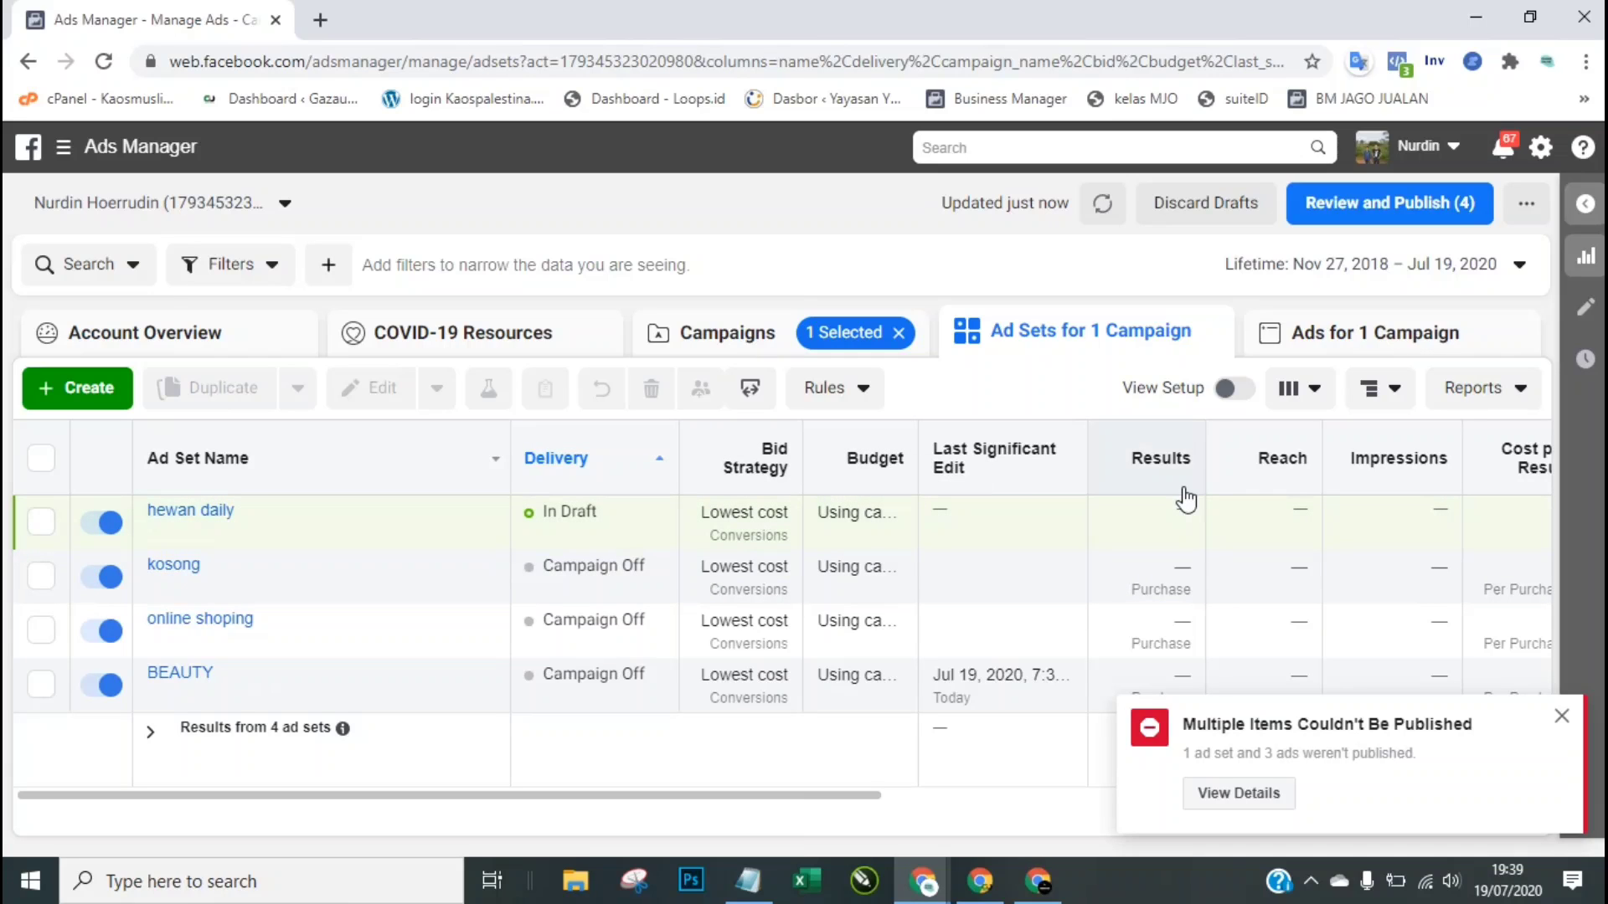
Step: Inspect the publishing error details for hewan daily, open the ad set for fixing, and return to the ad sets list
left_click(1231, 796)
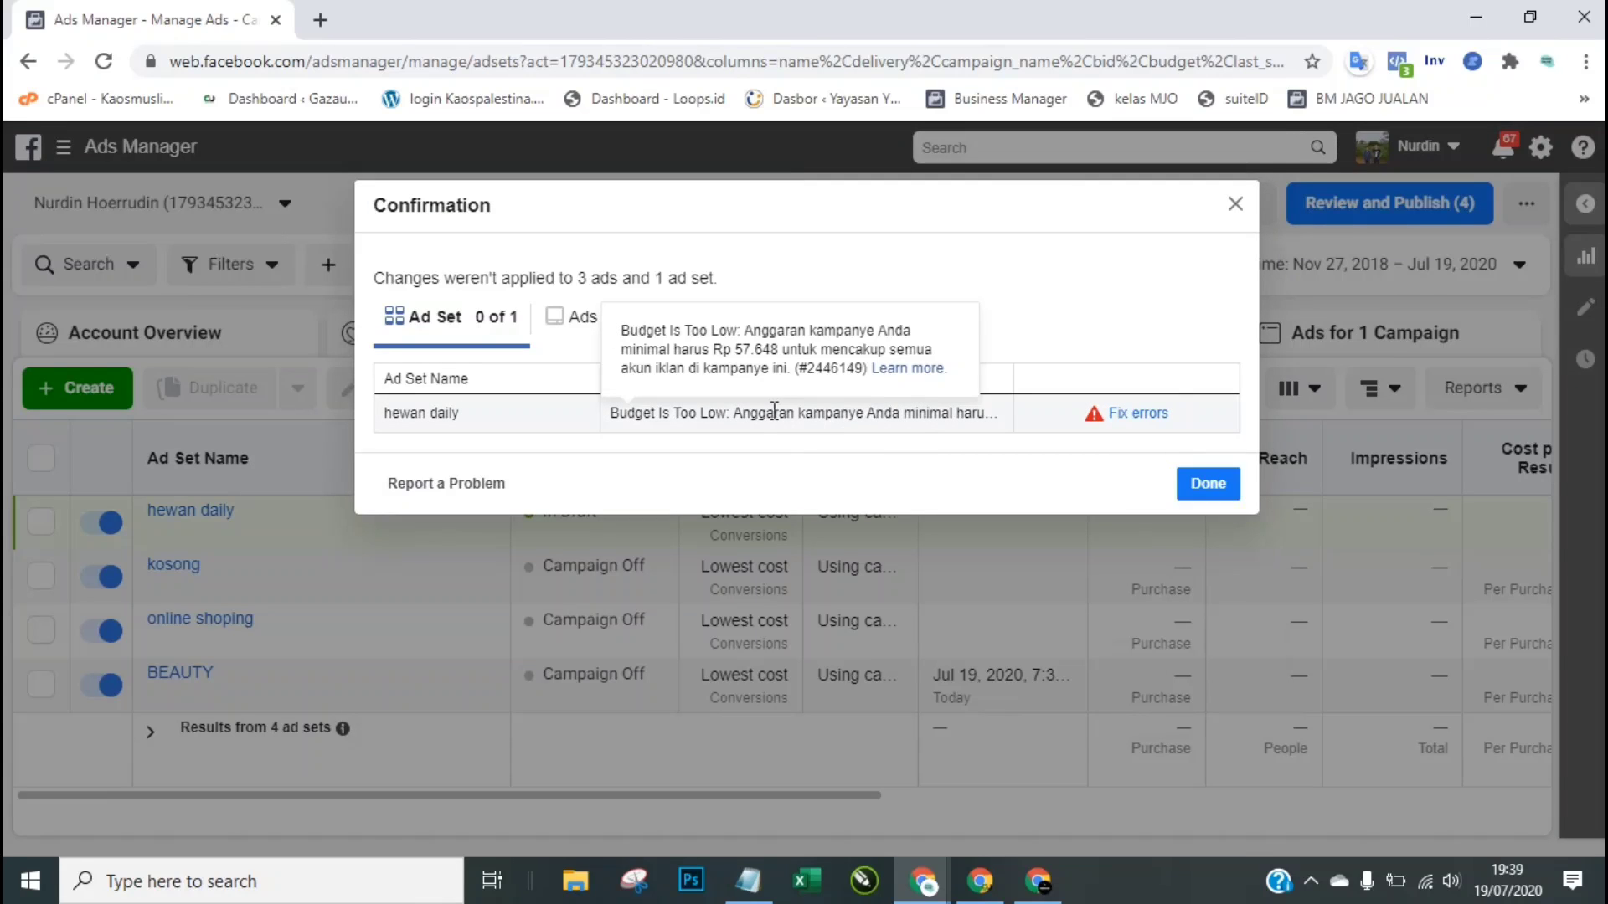
left_click(1145, 414)
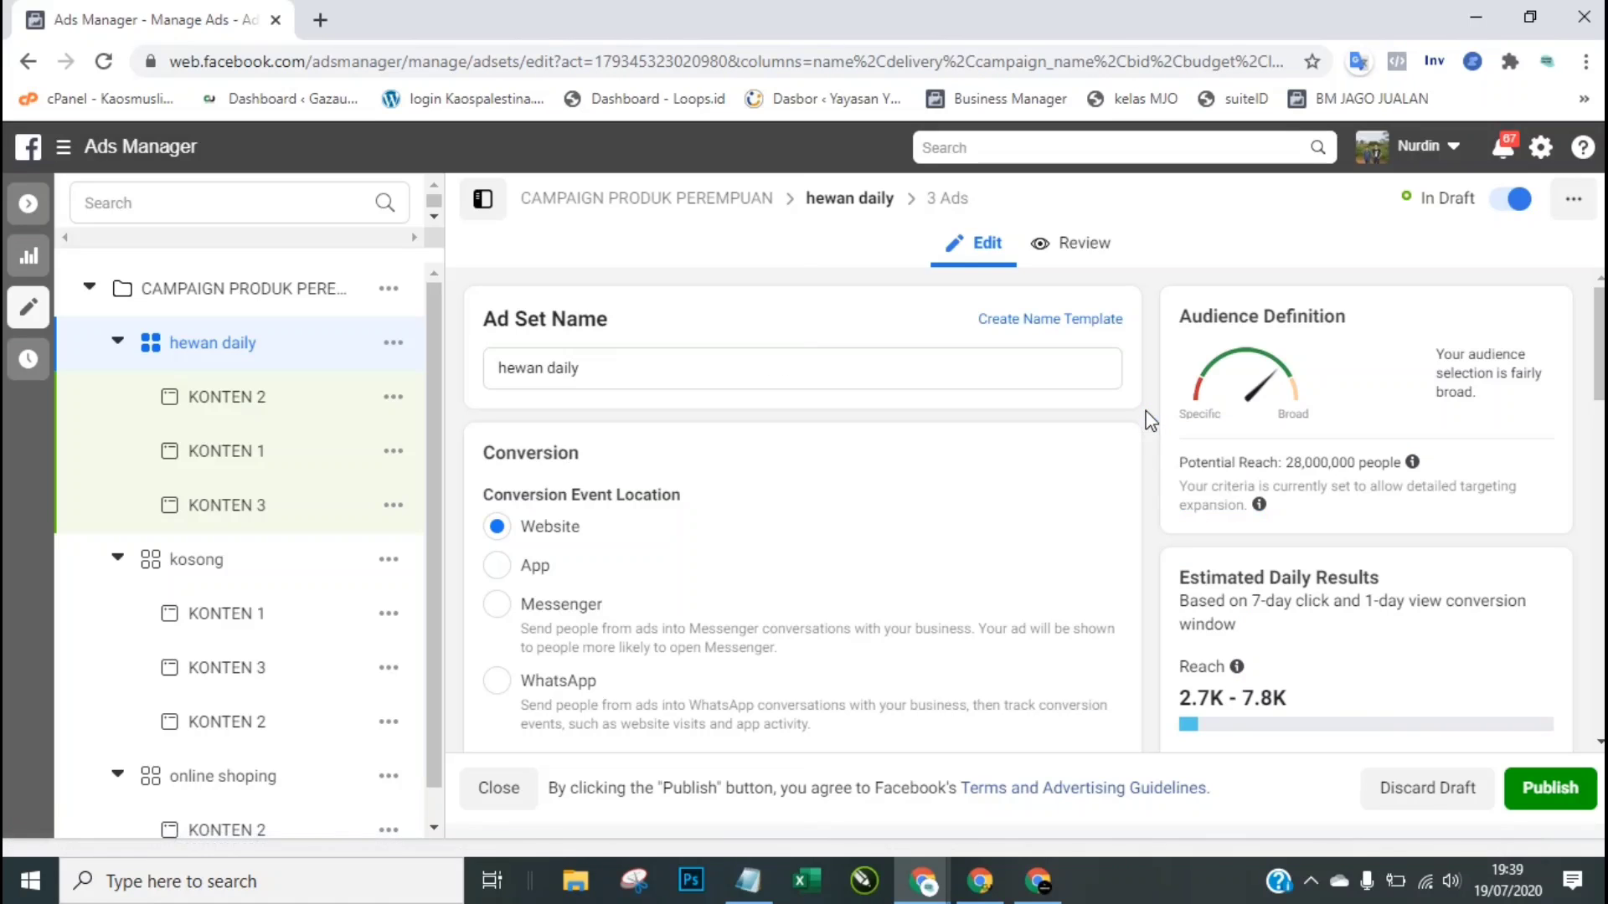
left_click(32, 204)
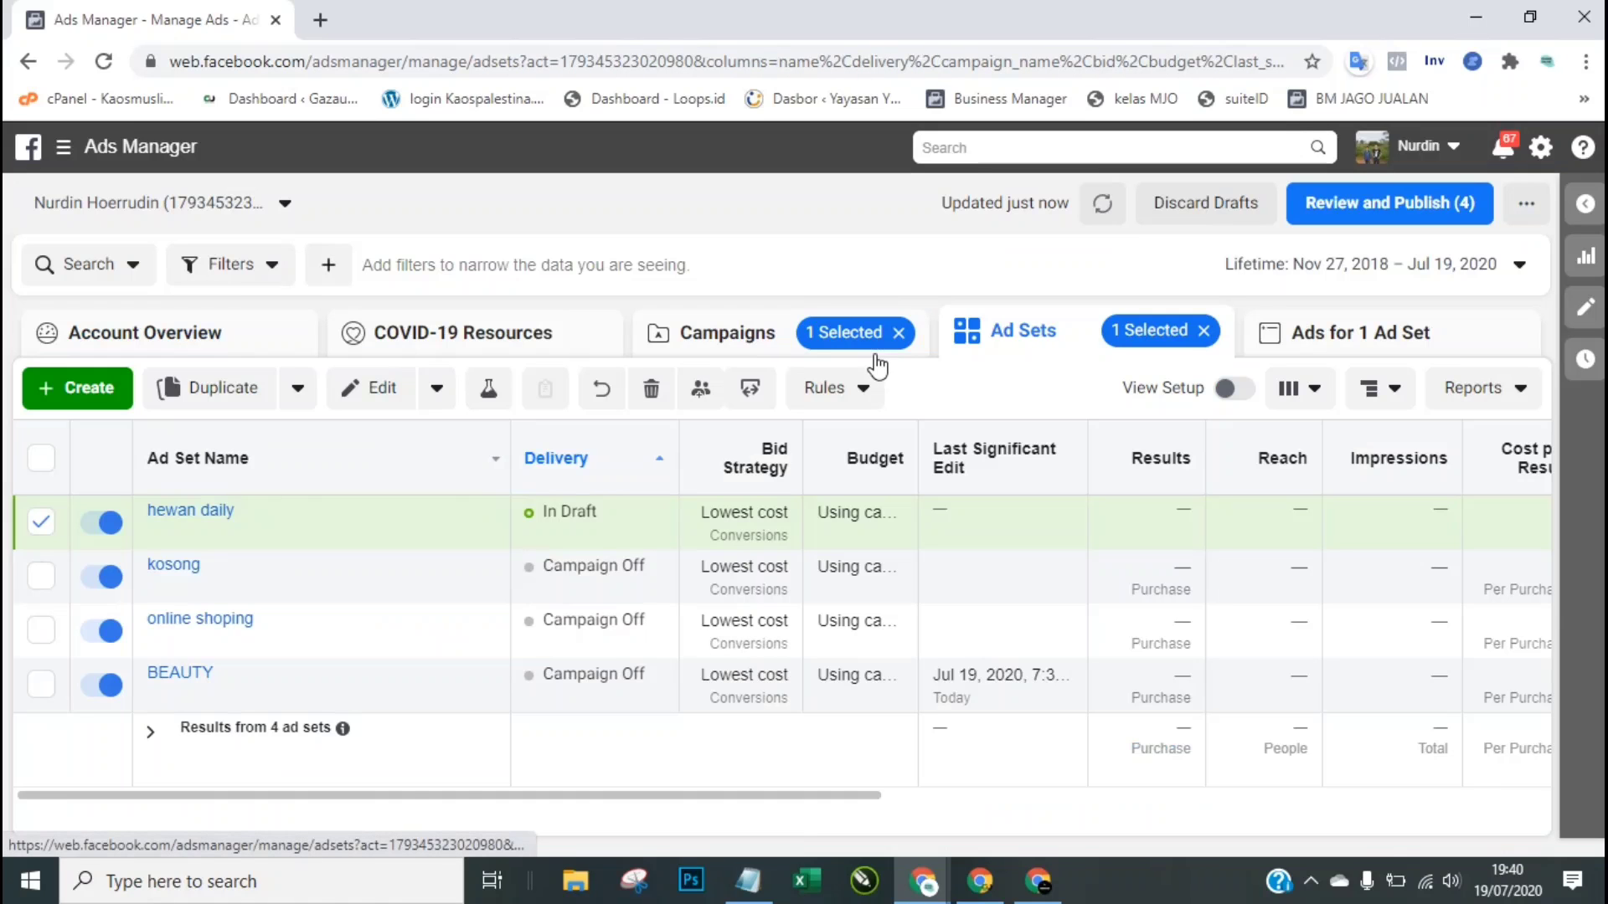
Step: Set the daily budget of CAMPAIGN PRODUK PEREMPUAN to Rp60,000 and publish the change
left_click(697, 344)
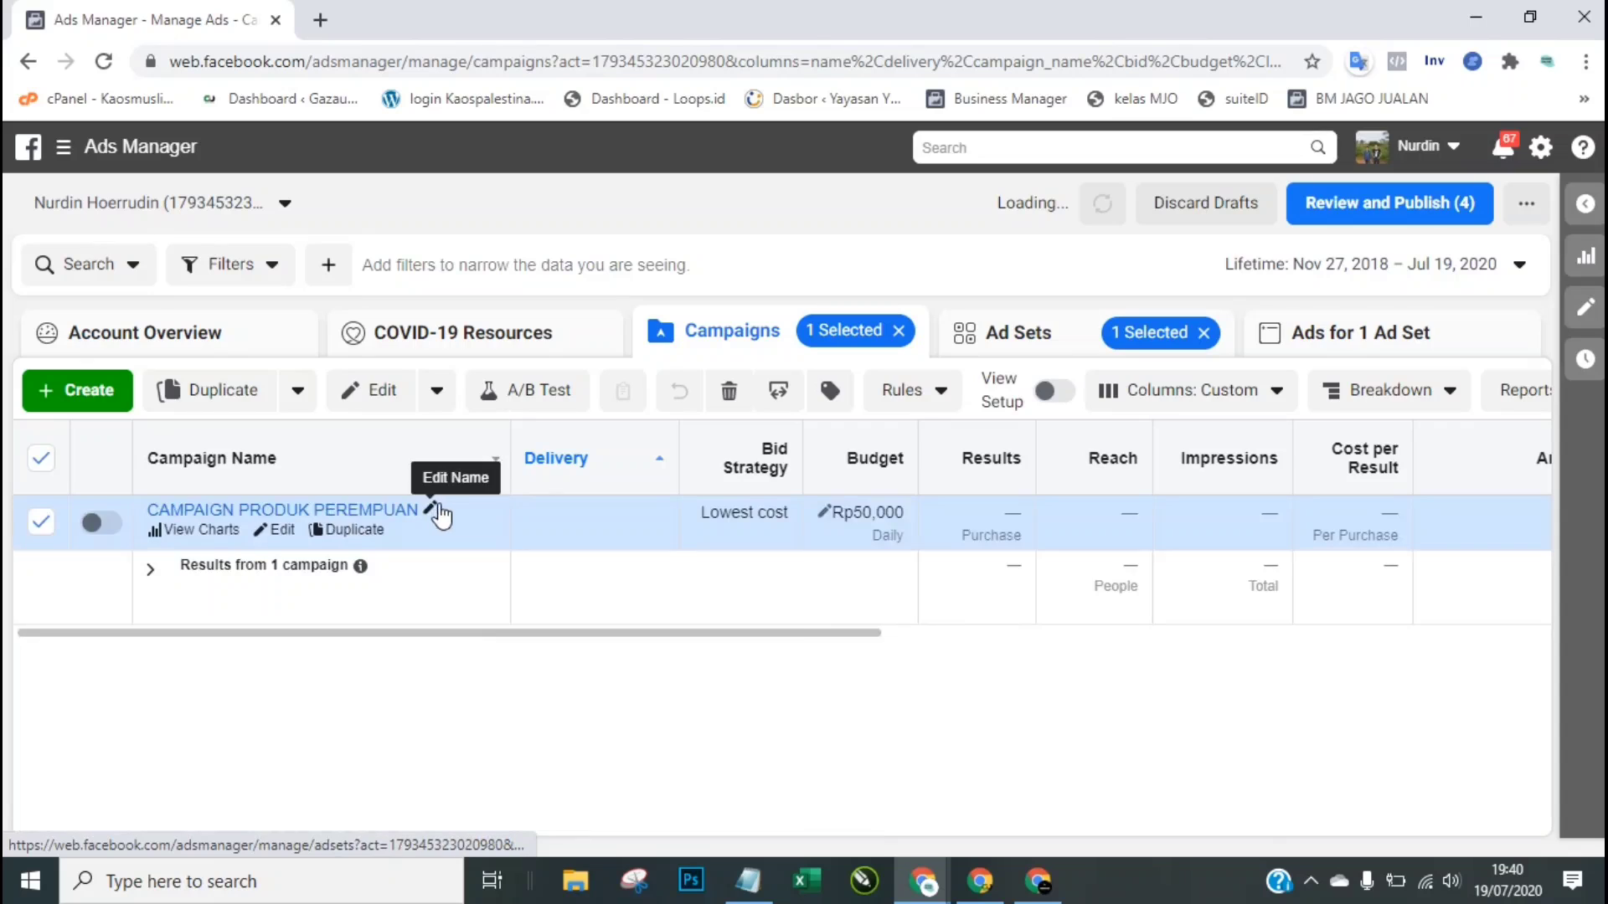
left_click(827, 515)
key("ctrl+a")
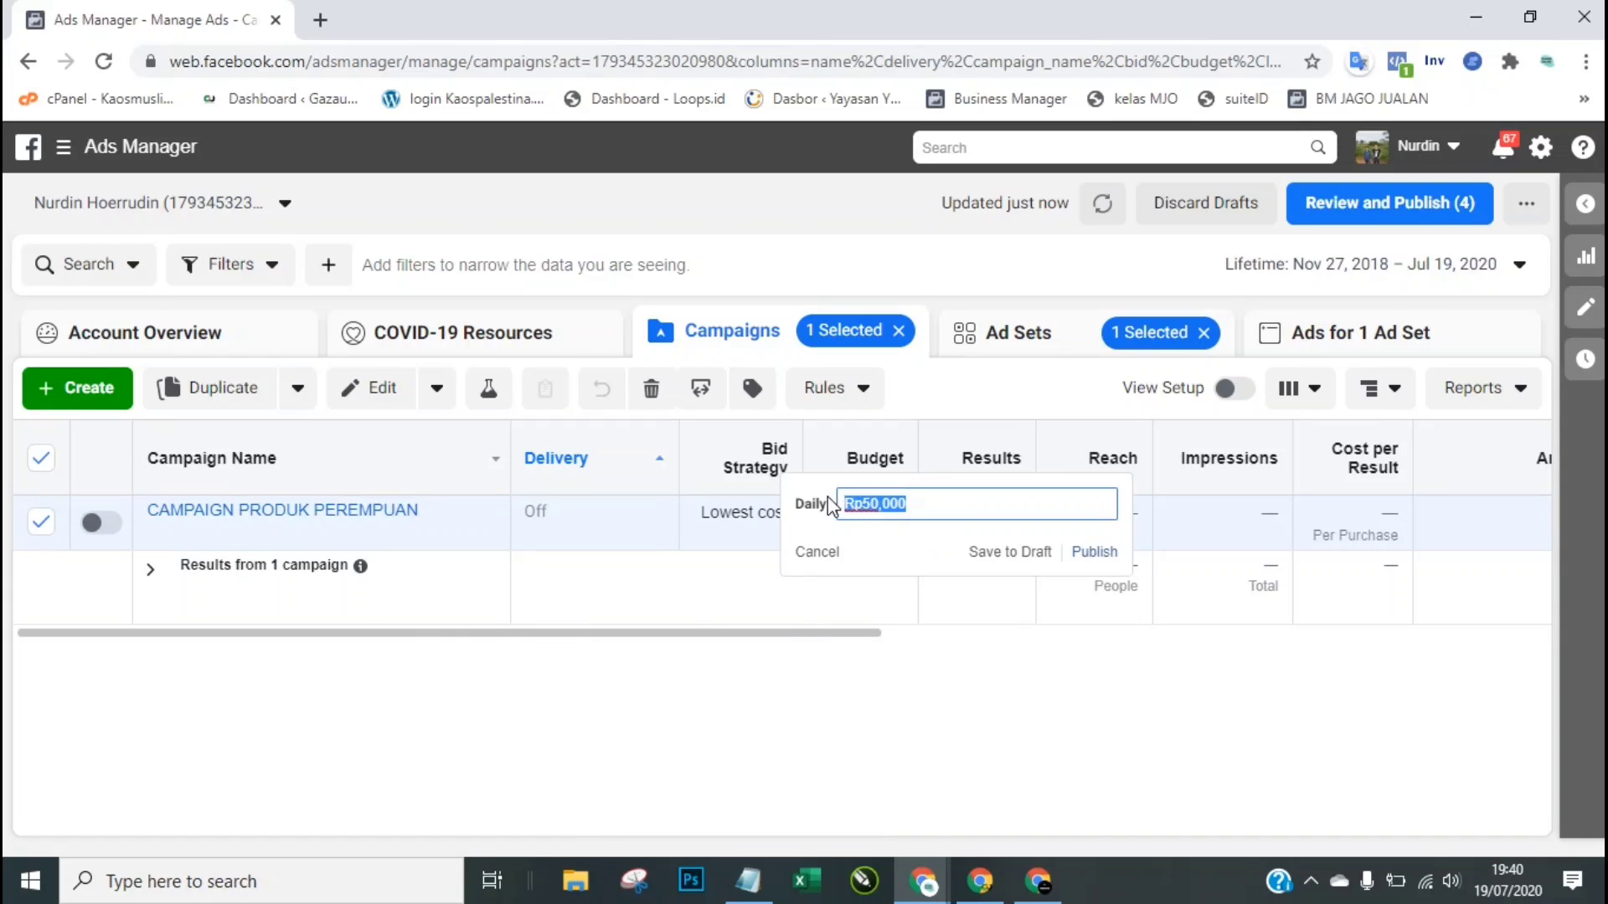
type("60000")
key("Return")
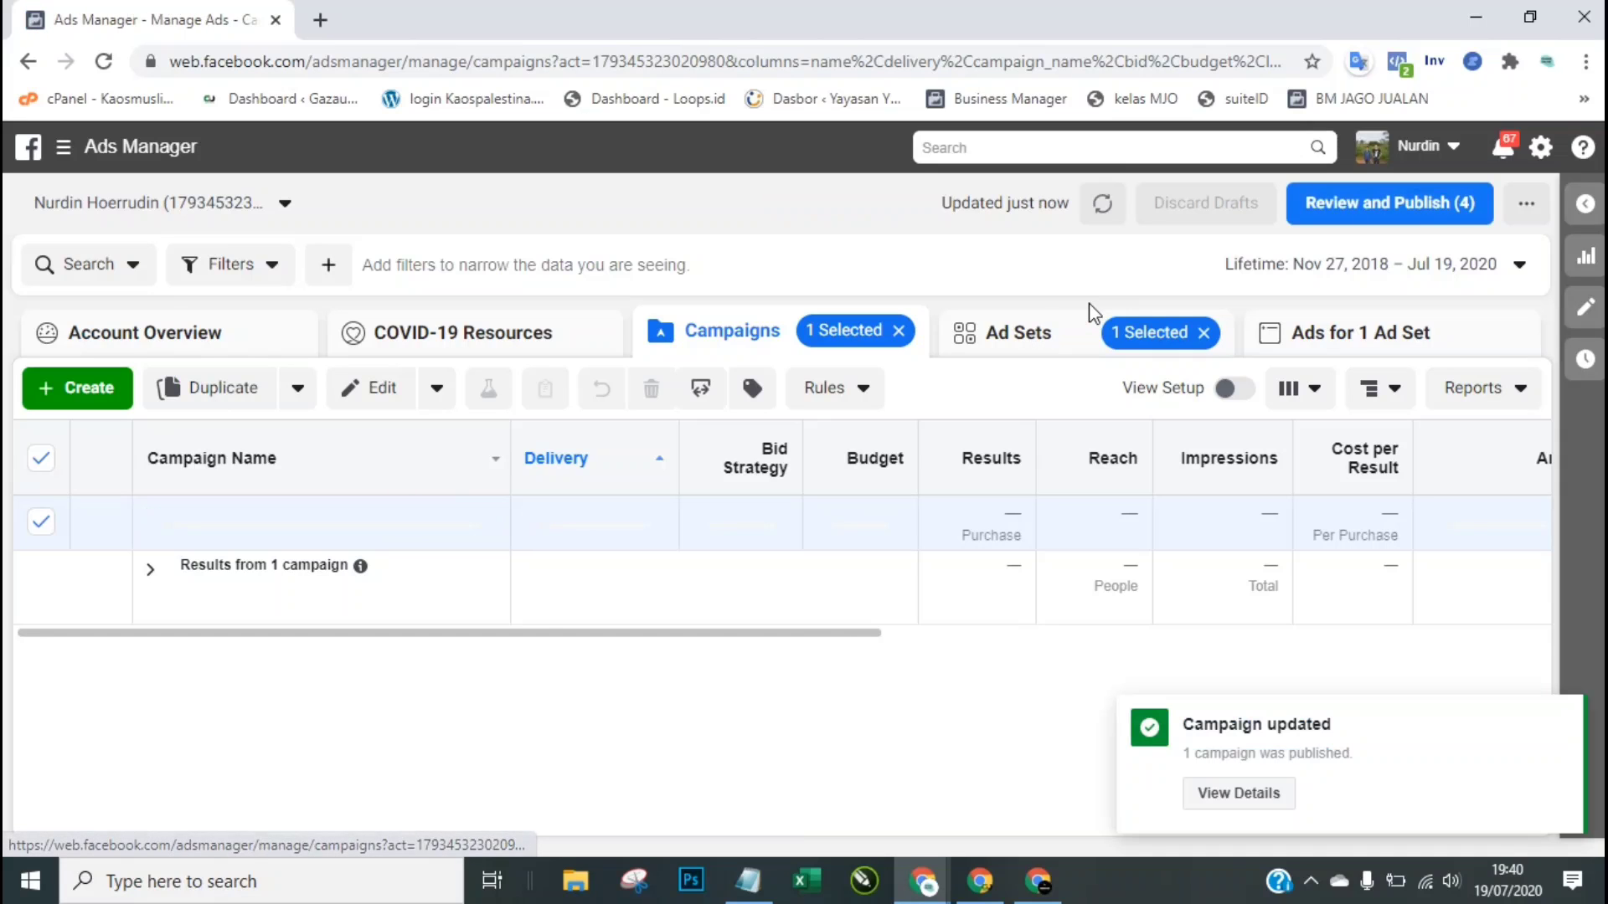
Step: Publish the hewan daily ad set draft with its three ads and clear the ad set selection
left_click(1346, 214)
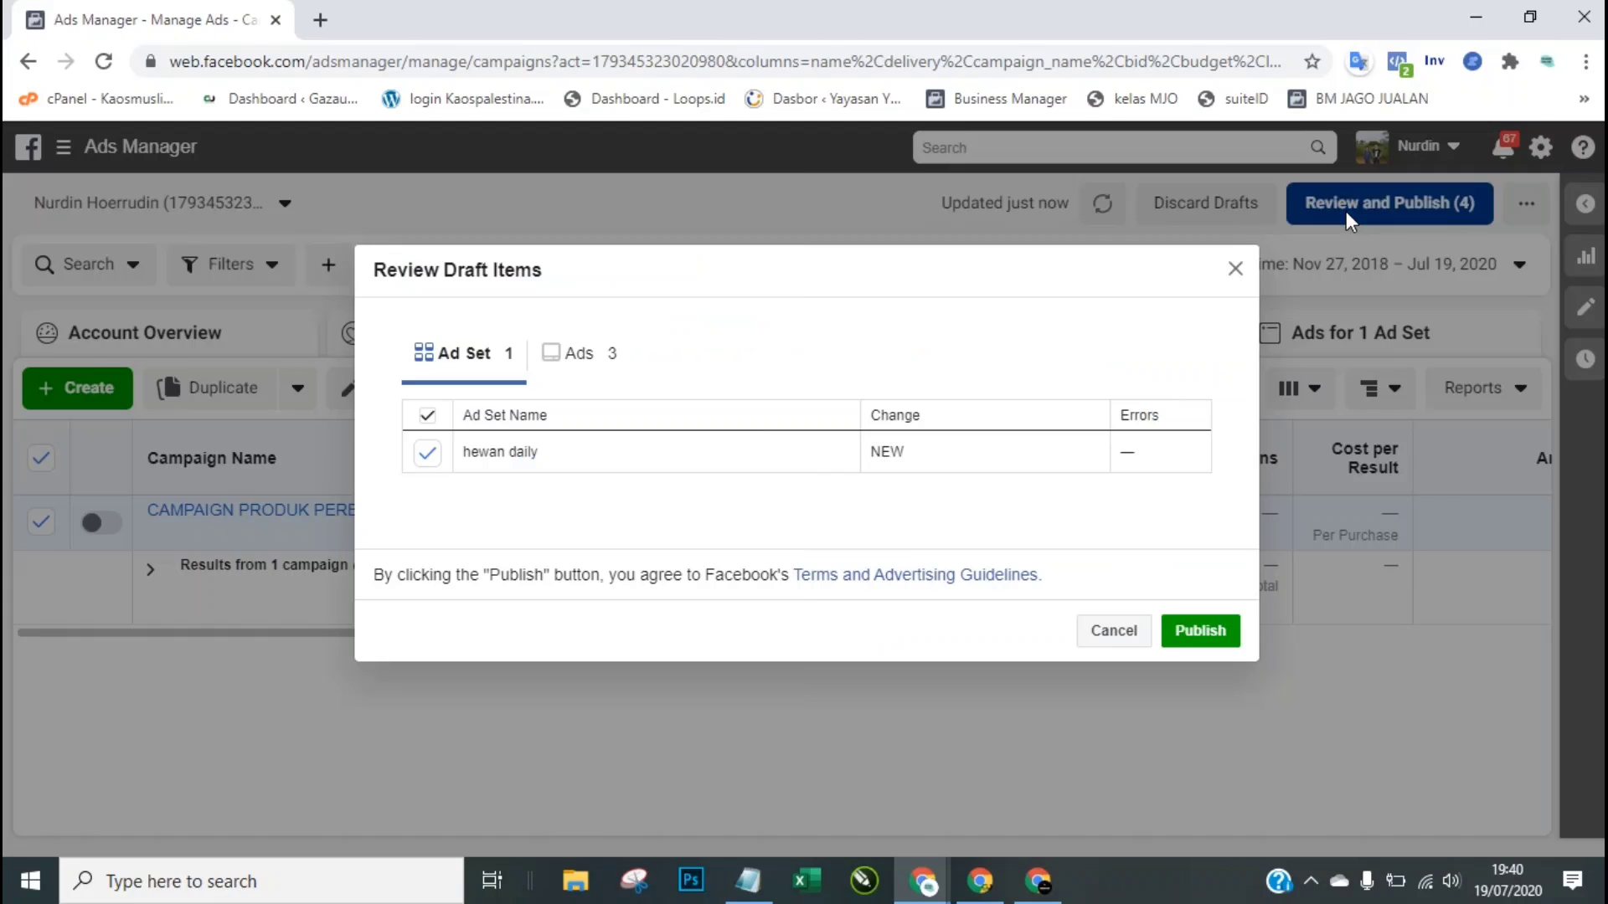
left_click(1198, 632)
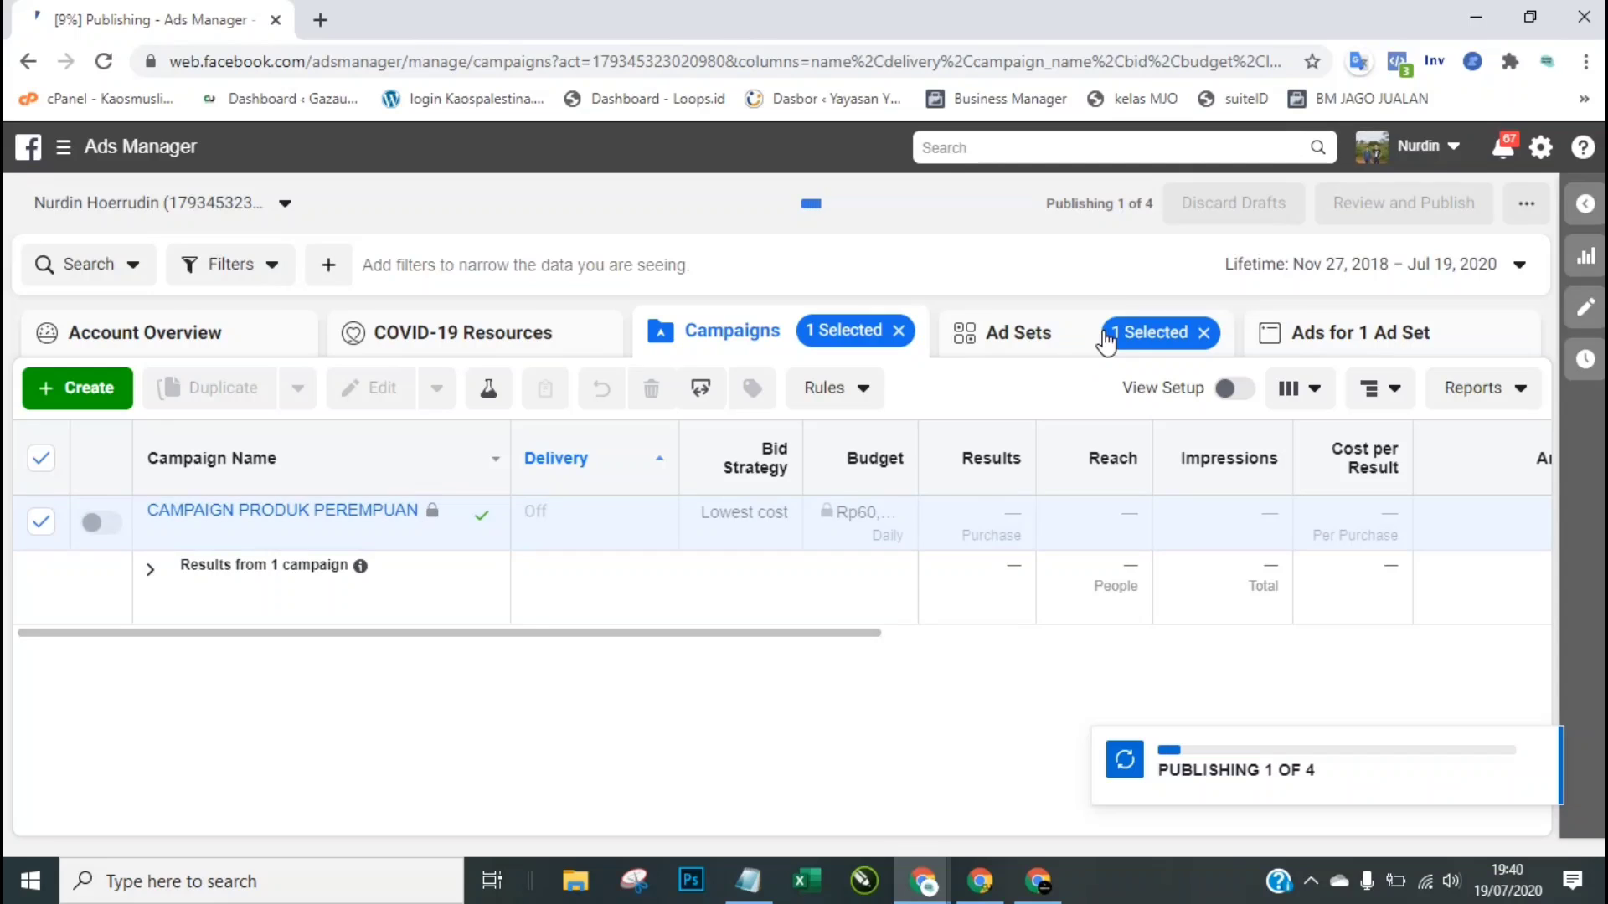
left_click(1052, 350)
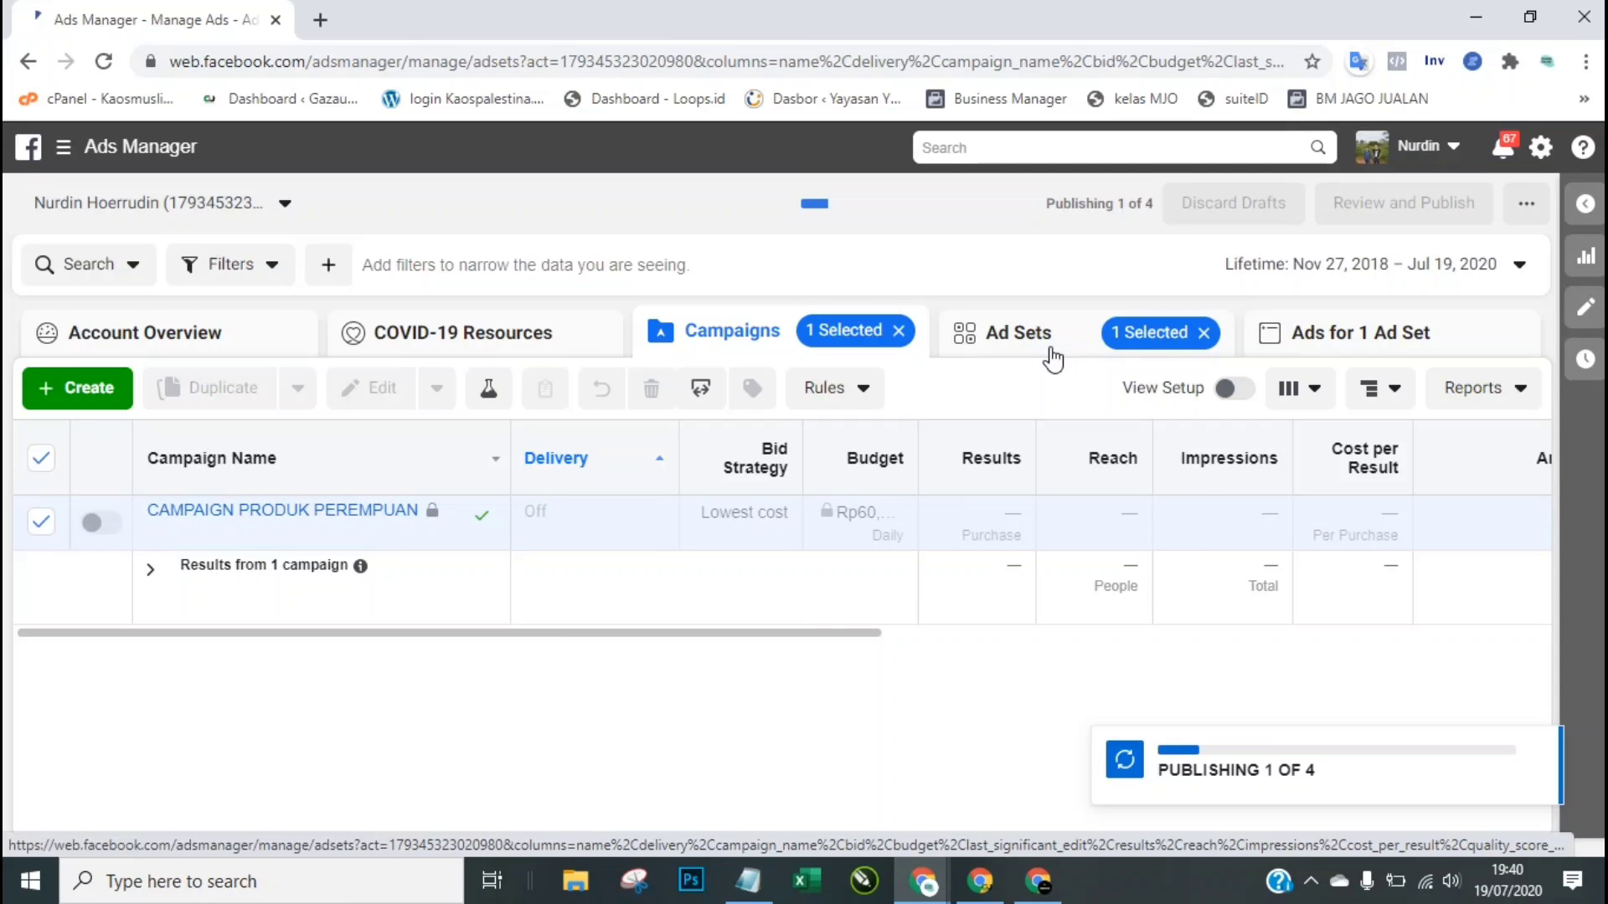
left_click(1204, 331)
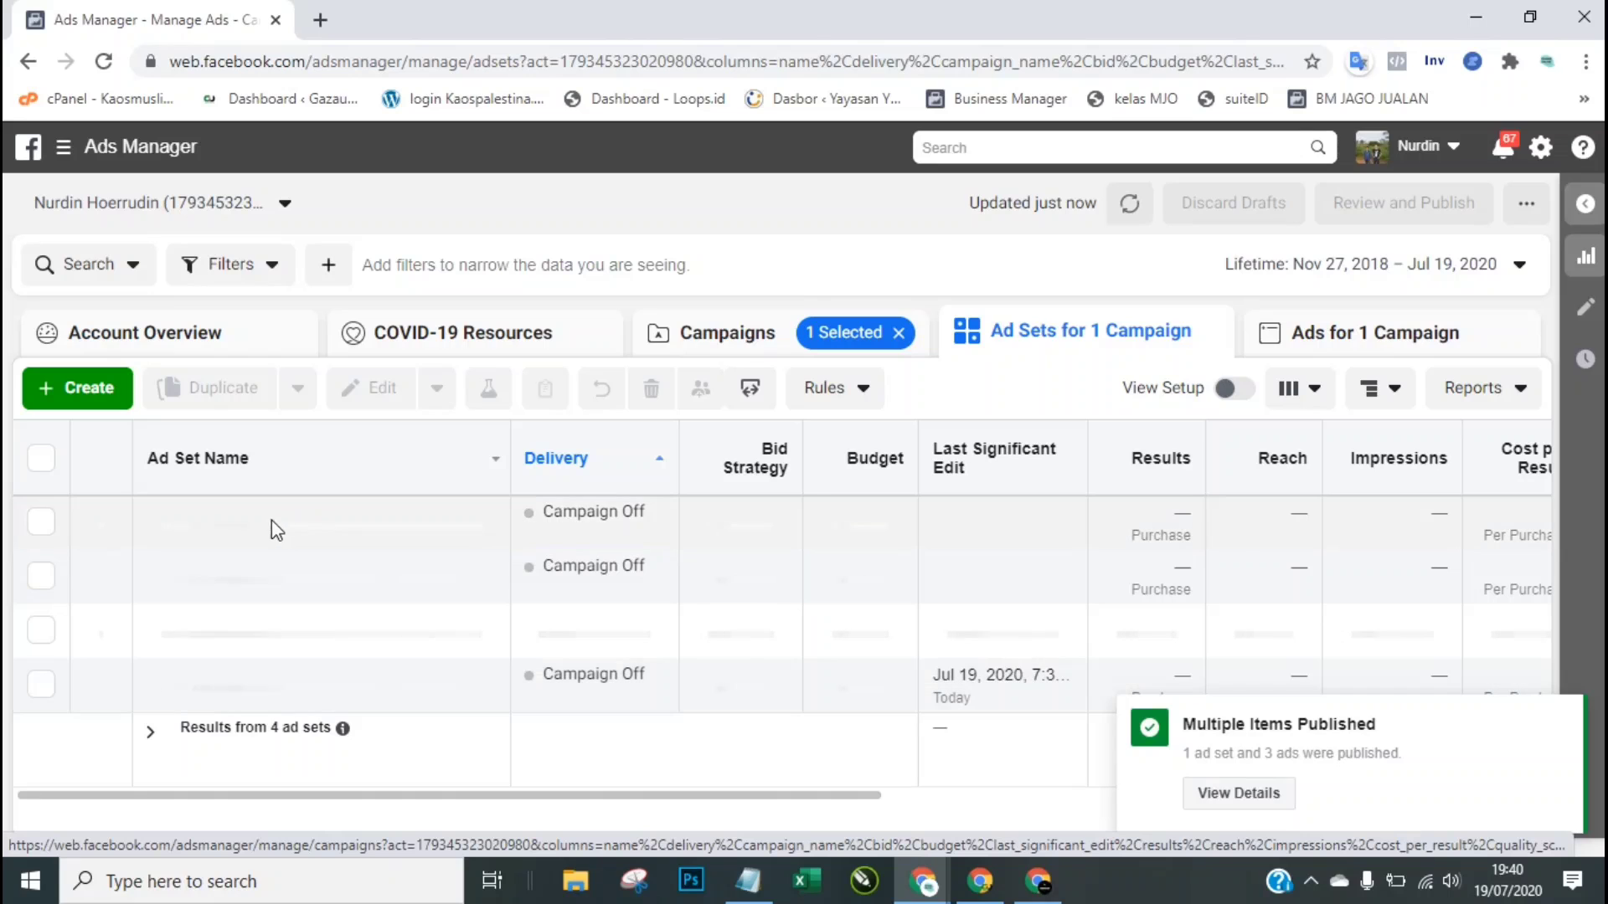
Step: Check the campaign's published ads, its budget row and its list of ad sets
left_click(1326, 335)
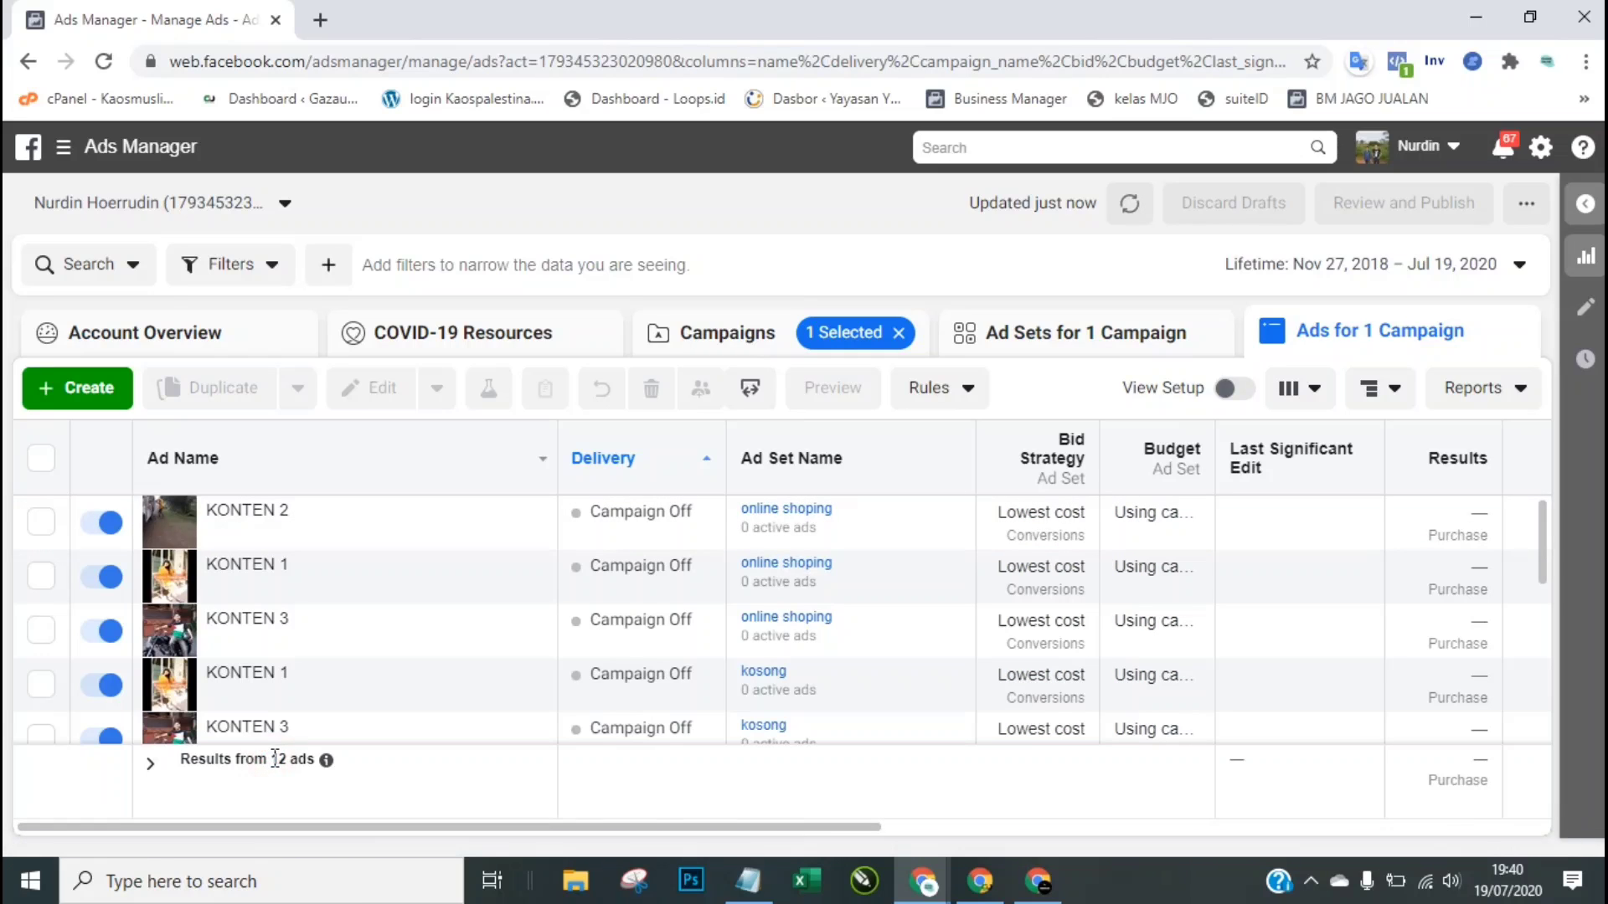
left_click_drag(270, 758, 328, 787)
left_click(408, 784)
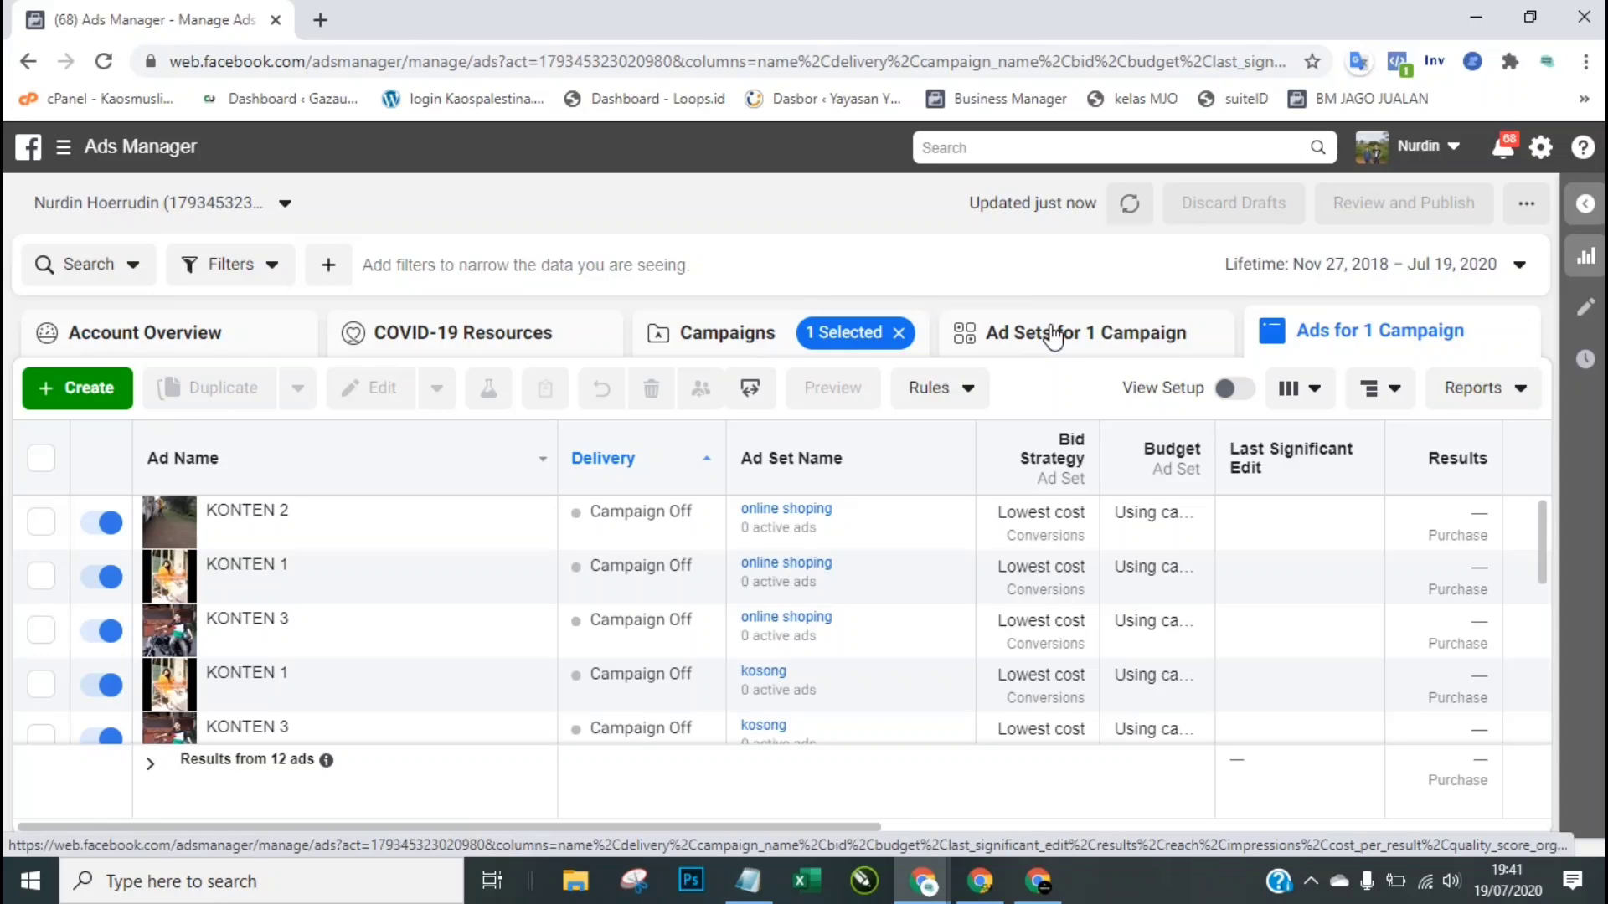
left_click(757, 339)
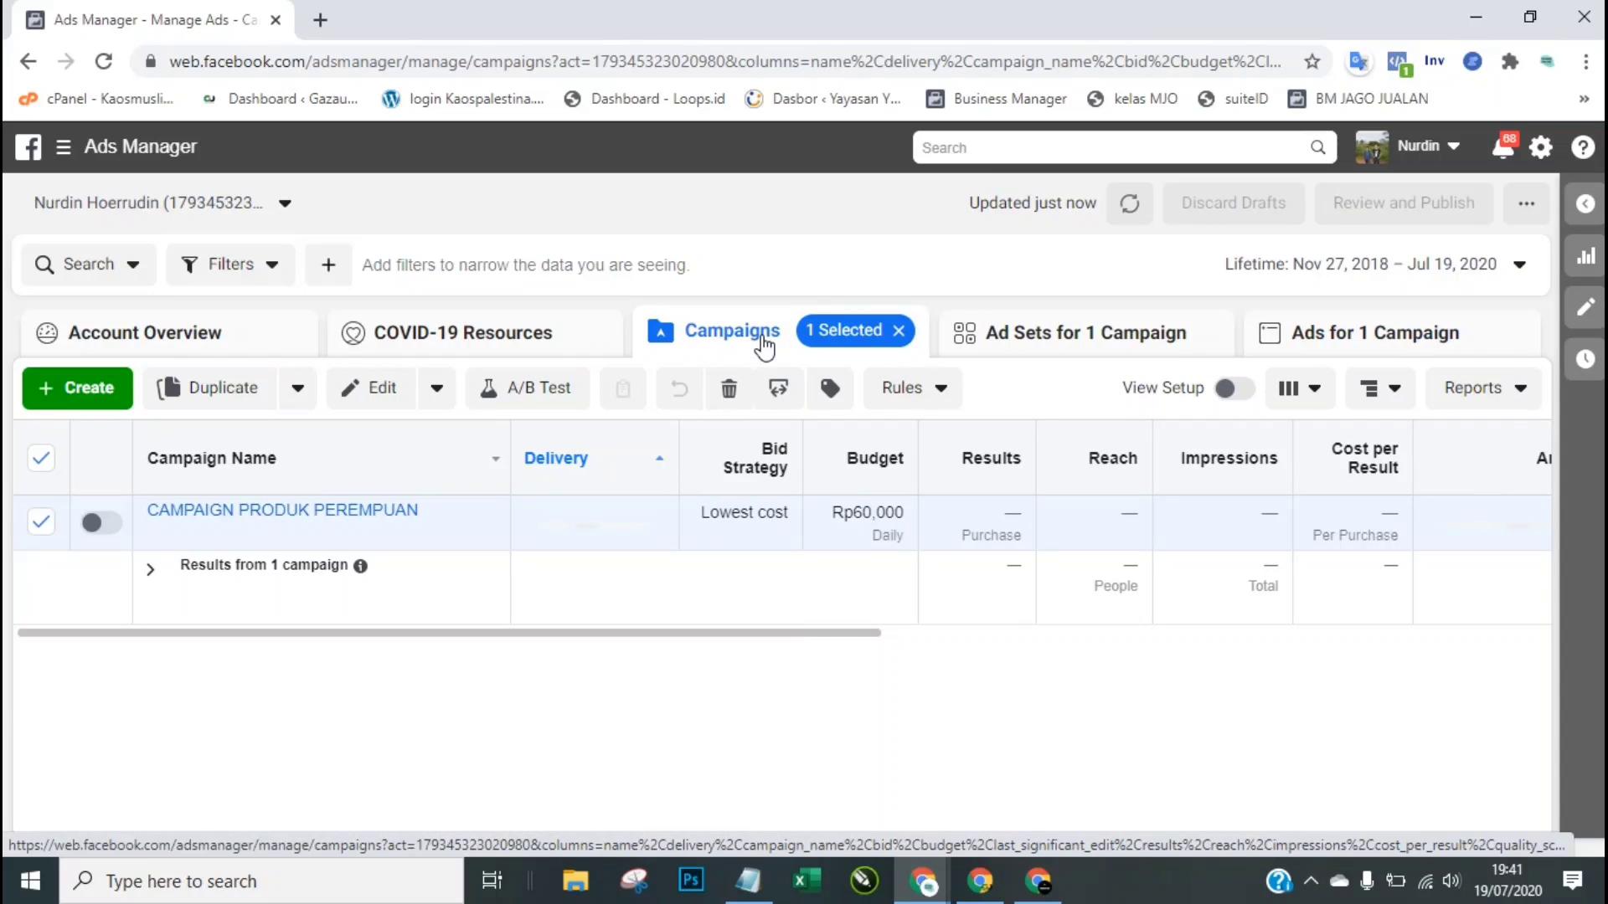
left_click(974, 339)
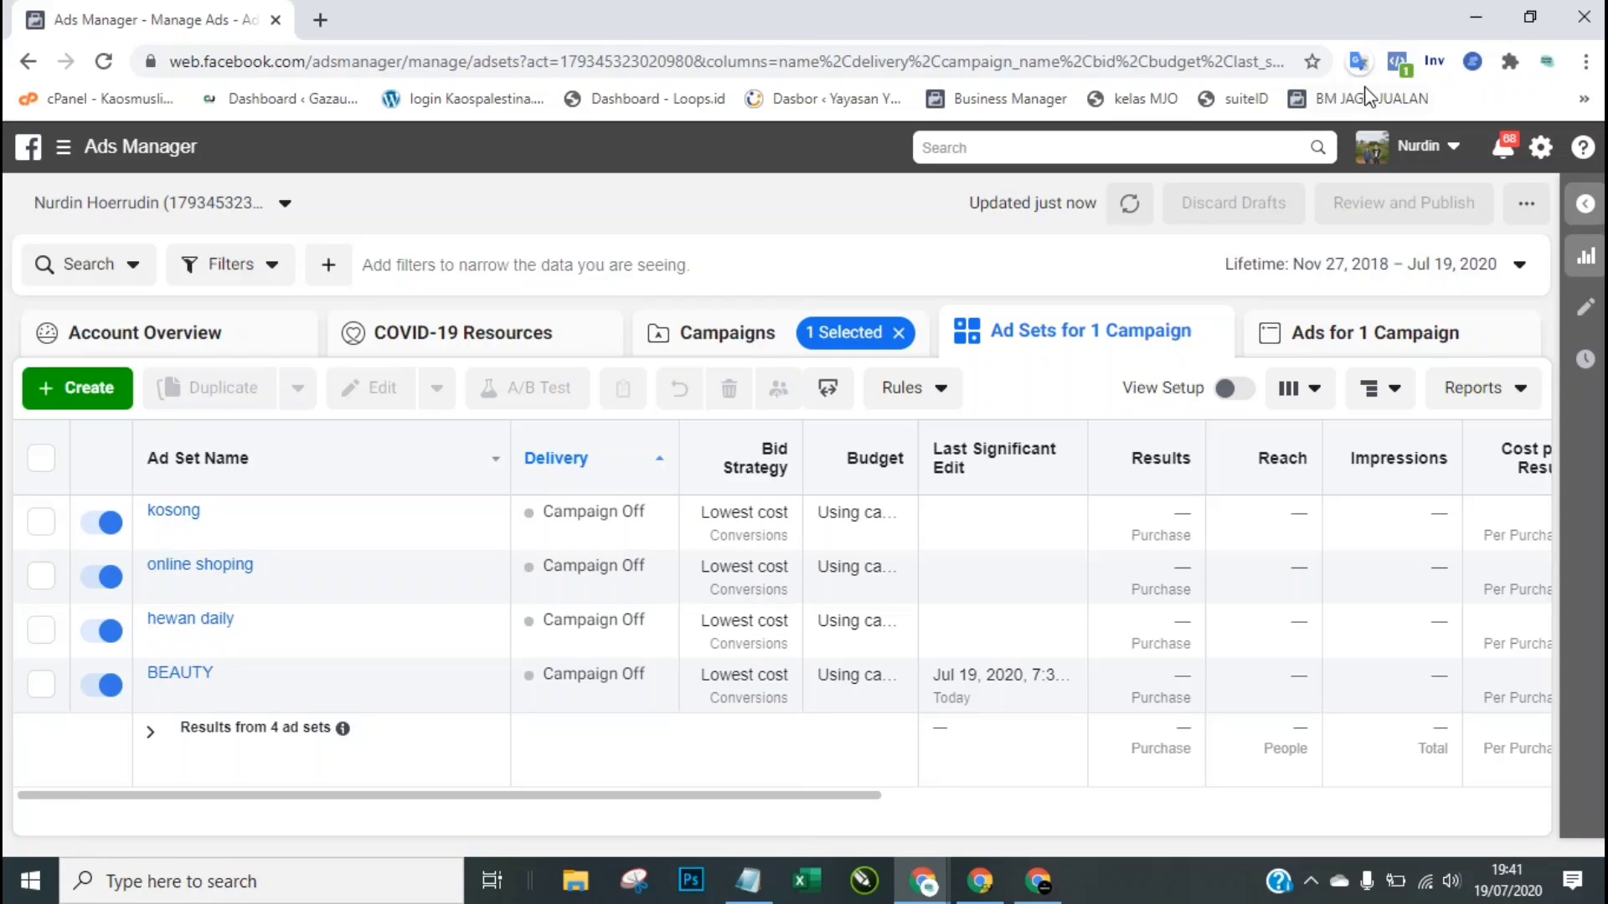
Step: Minimize the Ads Manager and Wearby shop browser windows and move the Notepad notes window aside
left_click(1478, 31)
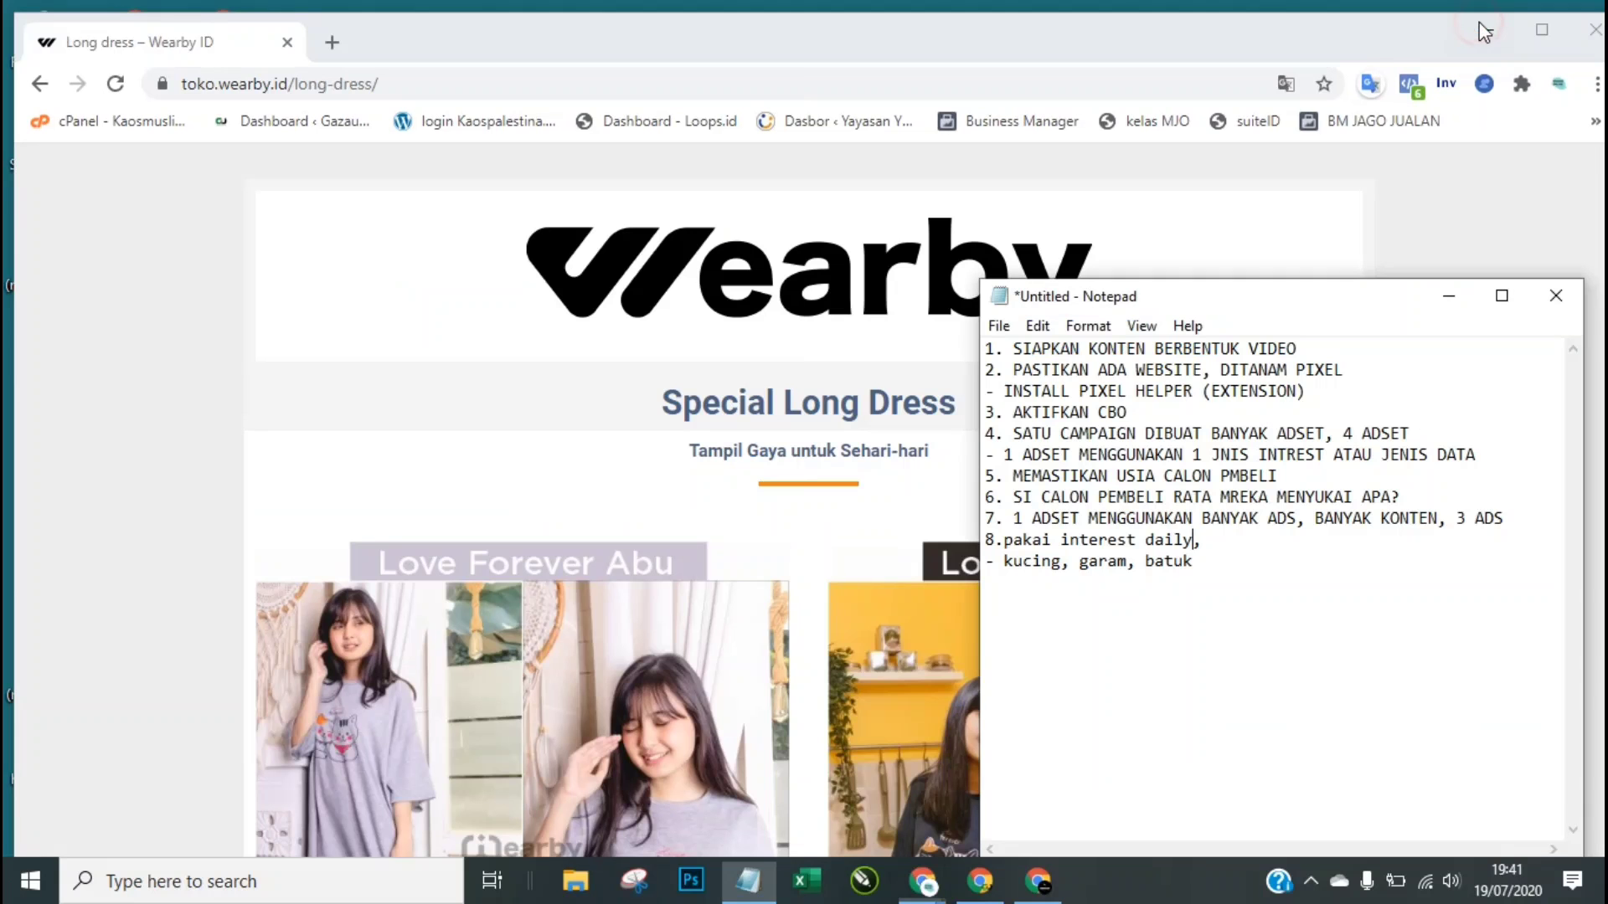
left_click_drag(1367, 298, 1121, 197)
left_click(1487, 29)
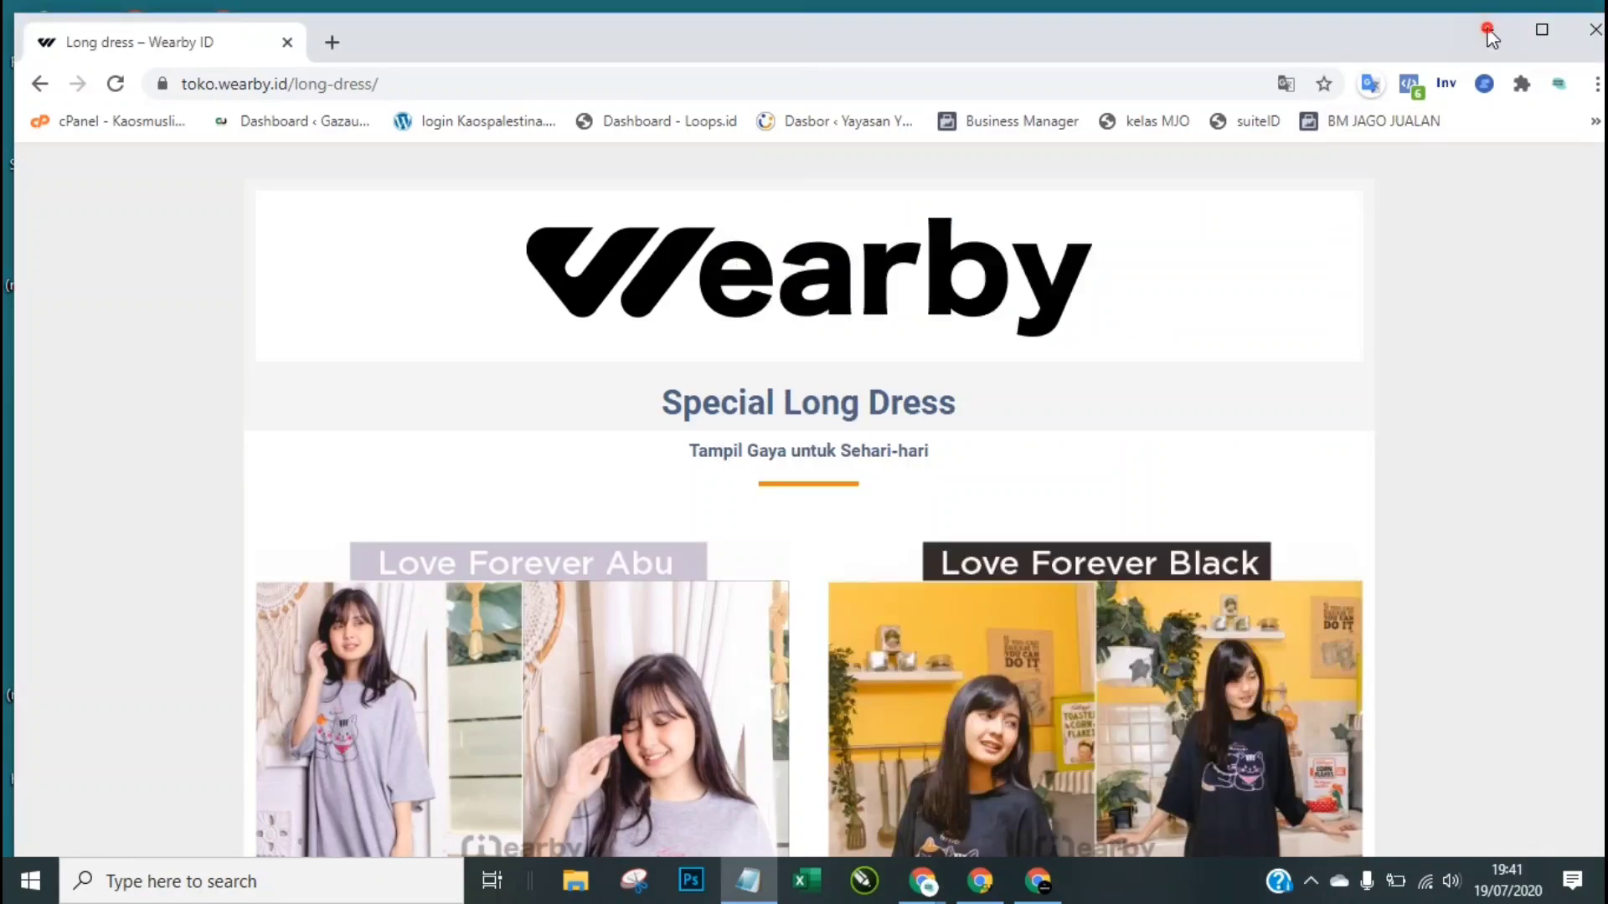